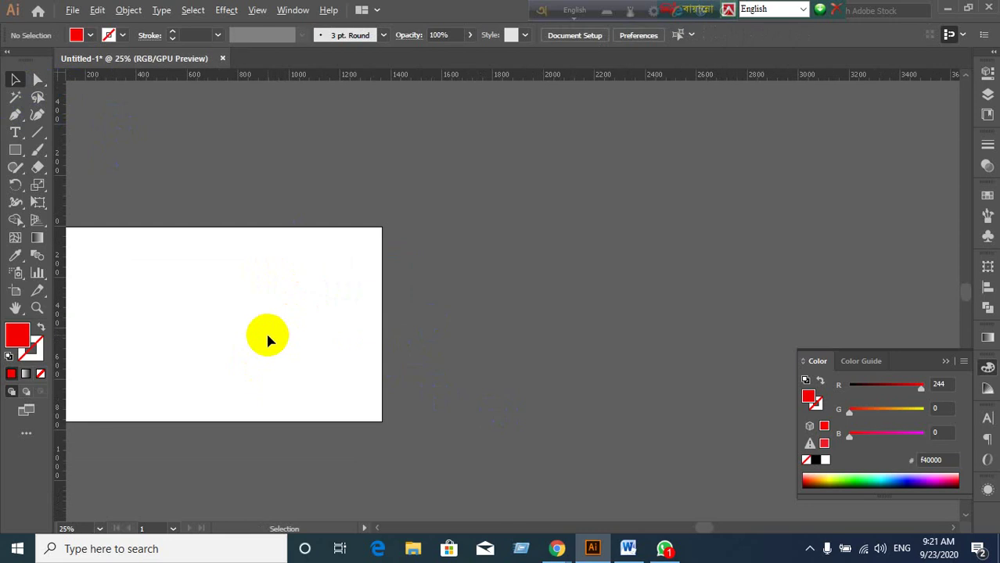
Zoom in on the blank artboard and browse the Effect menu without choosing anything.
drag(223, 328, 460, 319)
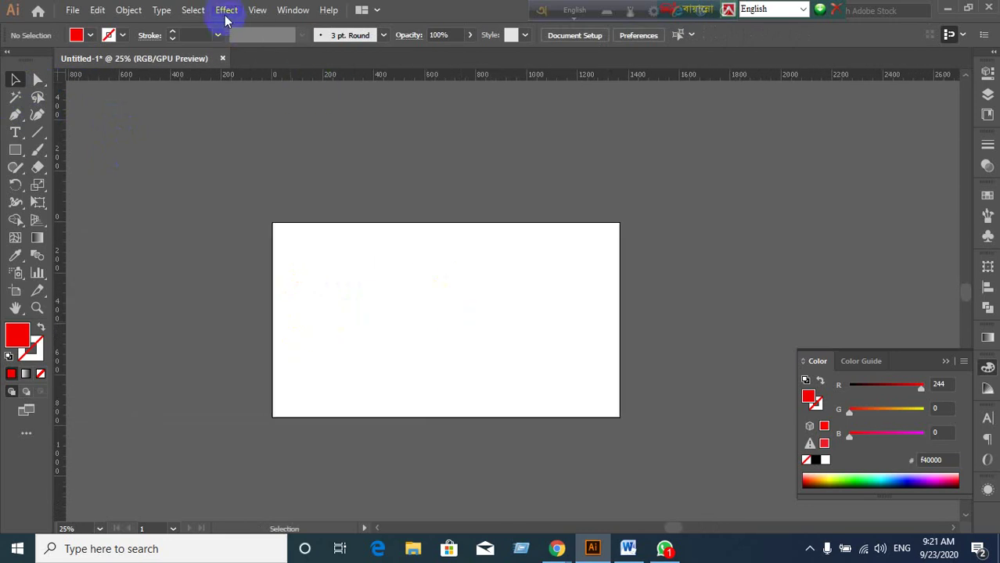
click(226, 10)
mouse_move(264, 94)
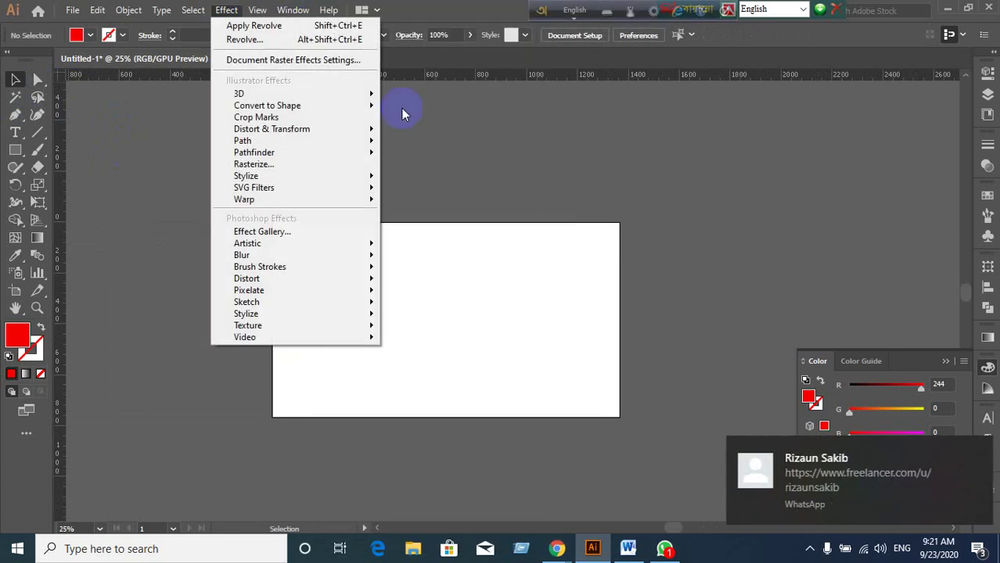
click(456, 121)
scroll(461, 301, up, 1)
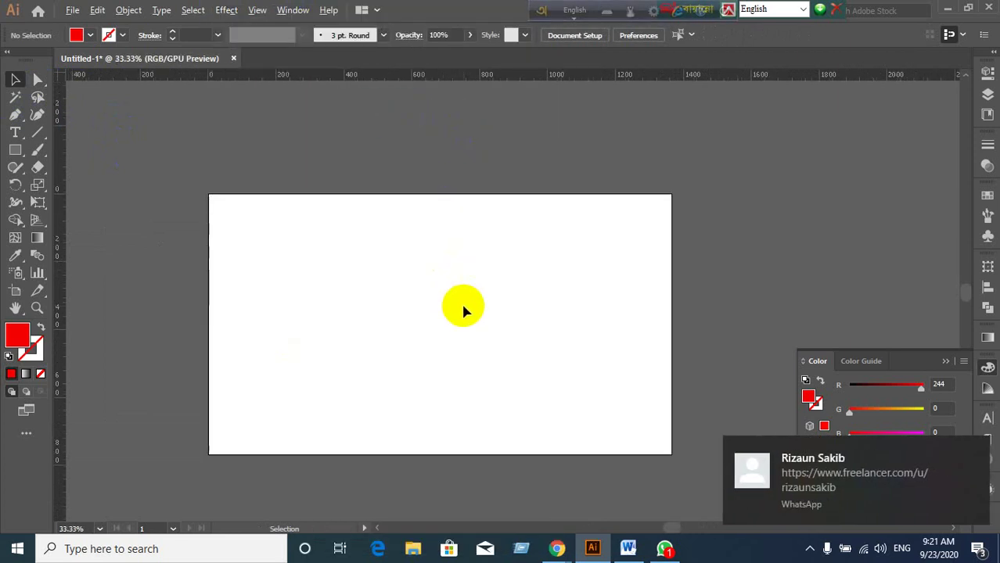
scroll(461, 302, up, 1)
scroll(461, 301, down, 1)
scroll(461, 301, down, 2)
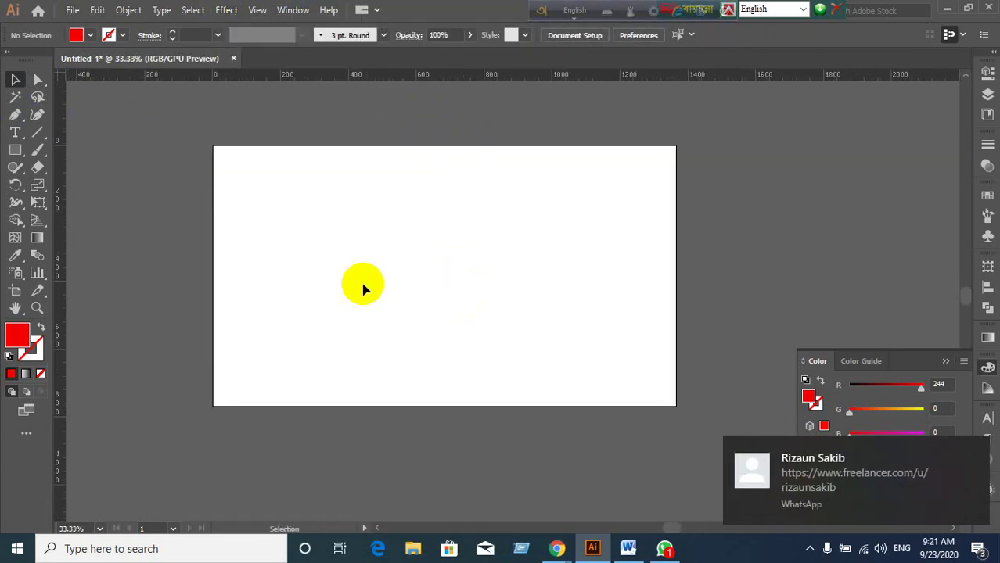
Draw a rectangle in the artboard's upper-left area, then return to the Selection tool.
click(15, 151)
drag(323, 196, 484, 275)
click(14, 79)
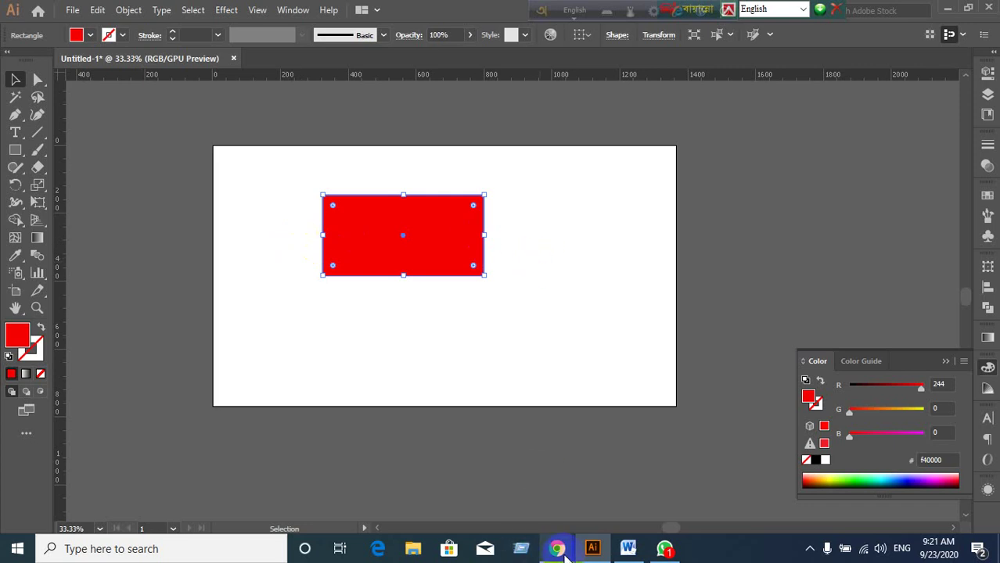
Bring the Google Meet call to the front, then go back to the Illustrator document.
mouse_move(565, 553)
click(479, 491)
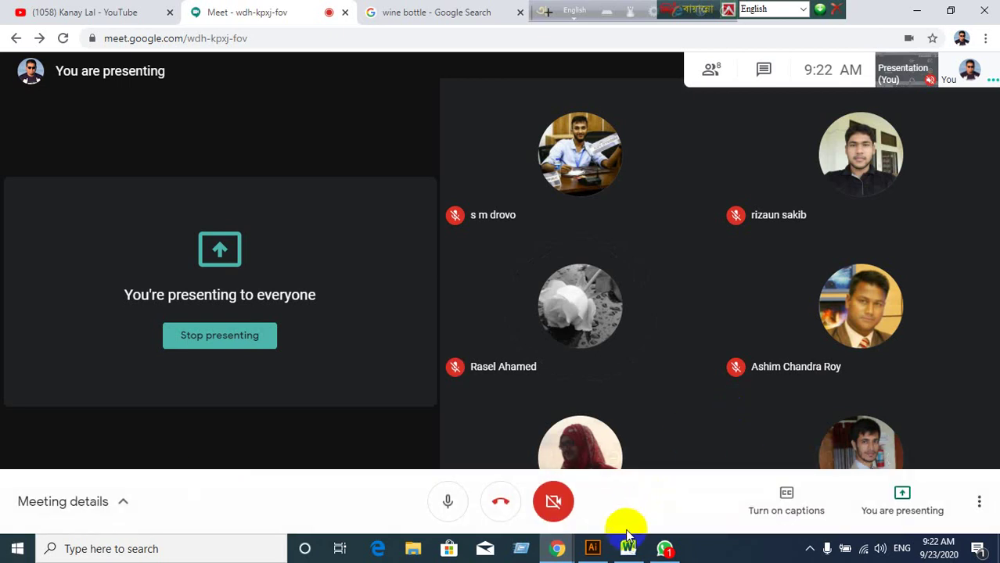
click(596, 550)
scroll(486, 247, up, 1)
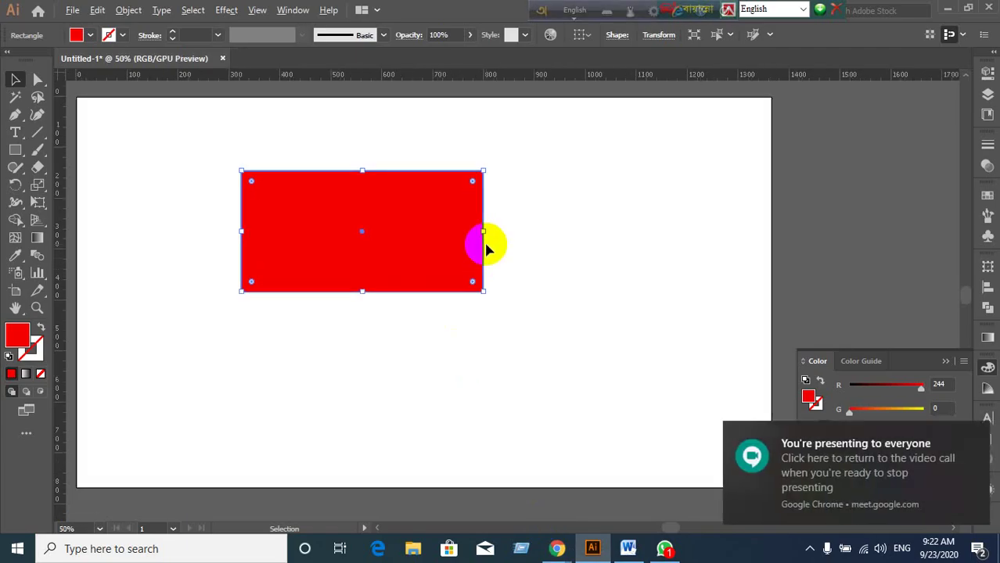
scroll(486, 247, down, 1)
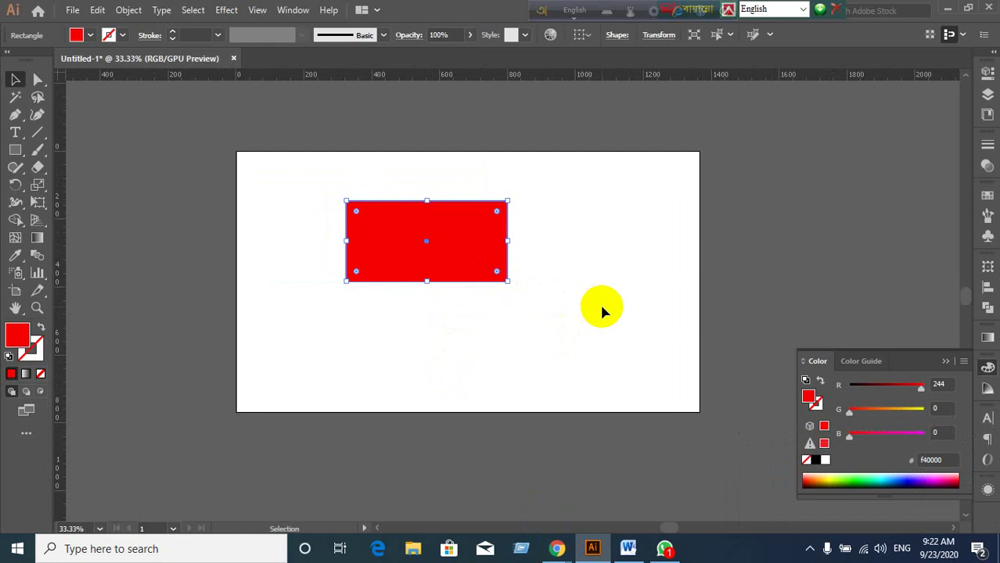
Return to the Google Meet call and admit the waiting participant.
mouse_move(556, 546)
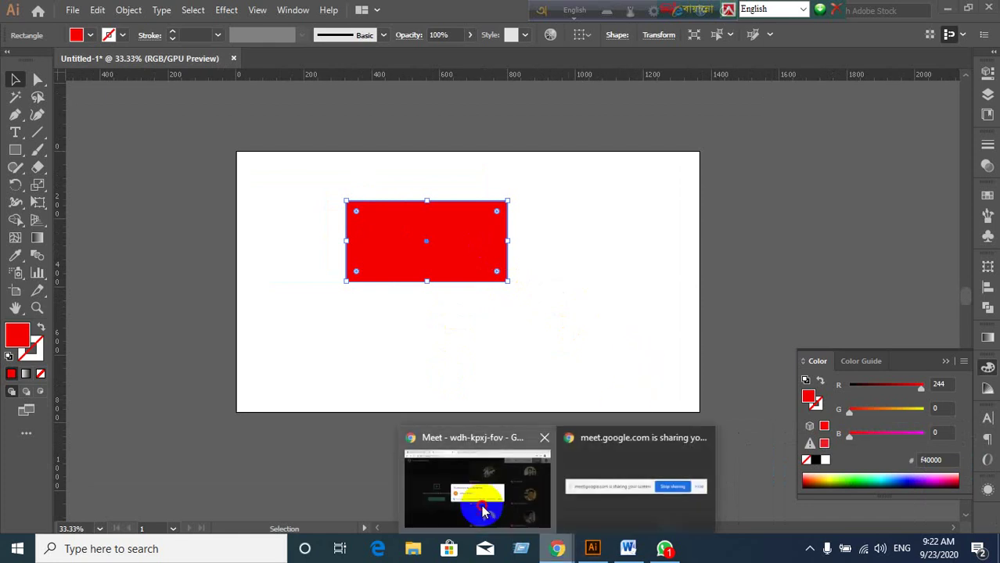
click(483, 511)
click(656, 338)
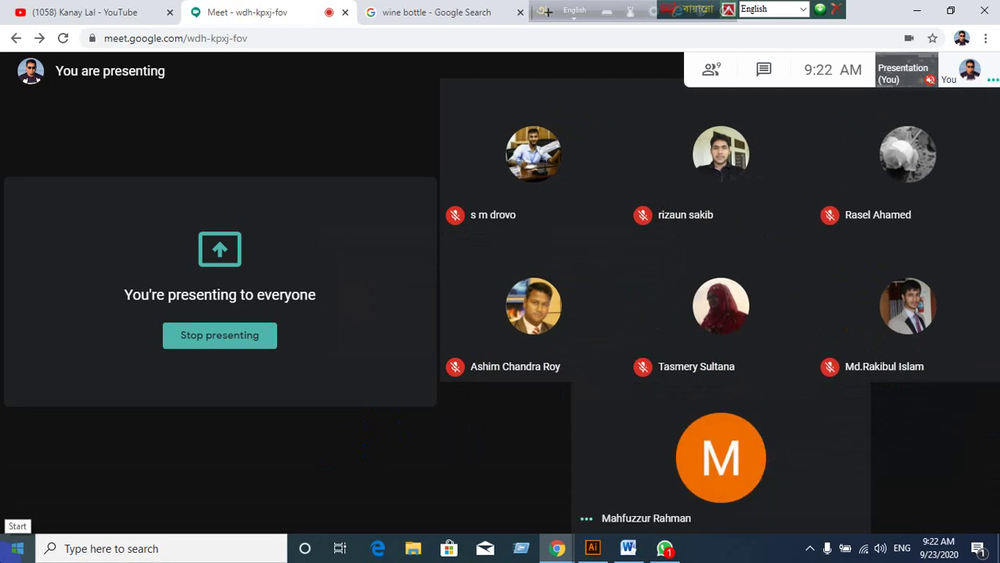
Switch from Meet back to the Illustrator document showing the red rectangle.
mouse_move(350, 426)
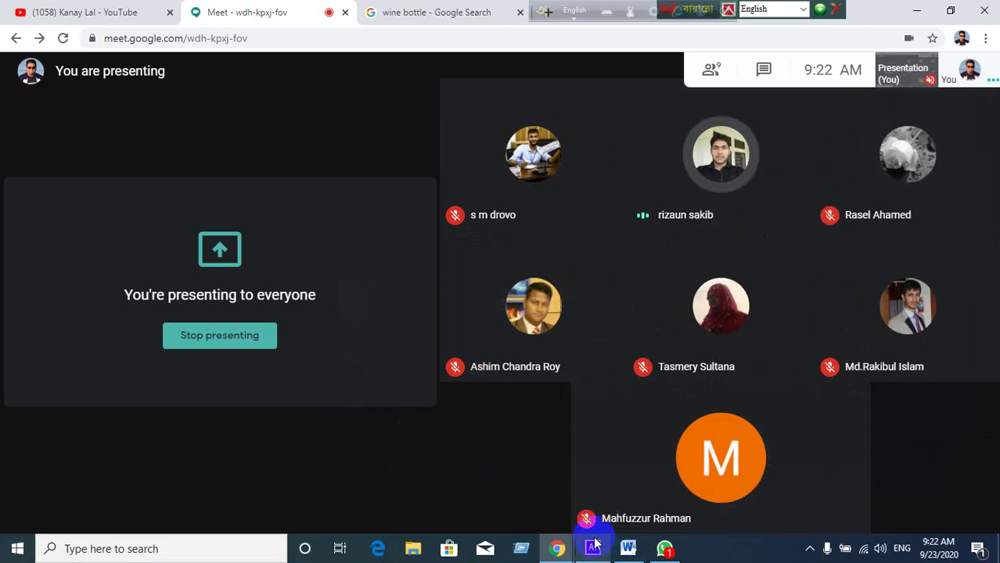
mouse_move(500, 384)
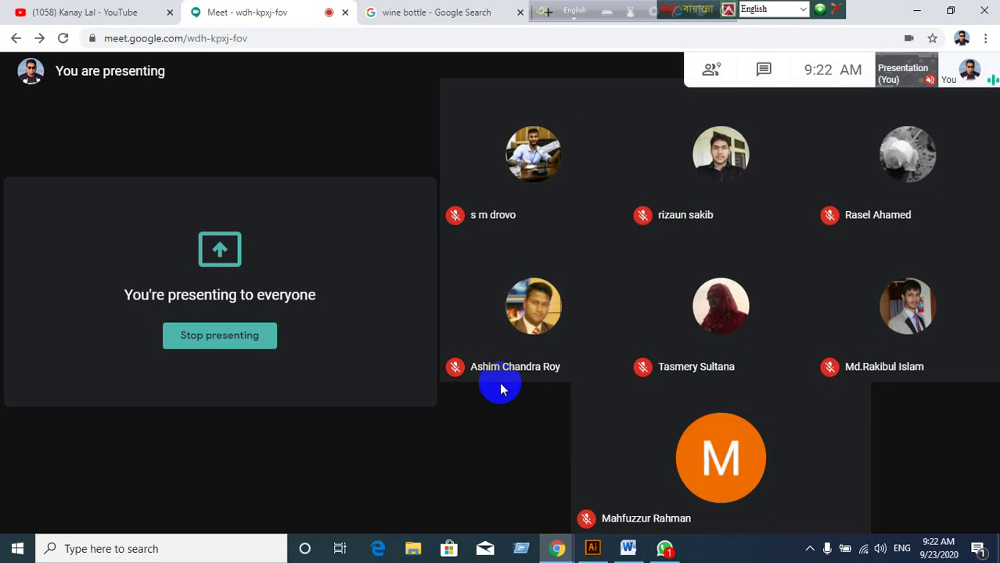
click(593, 548)
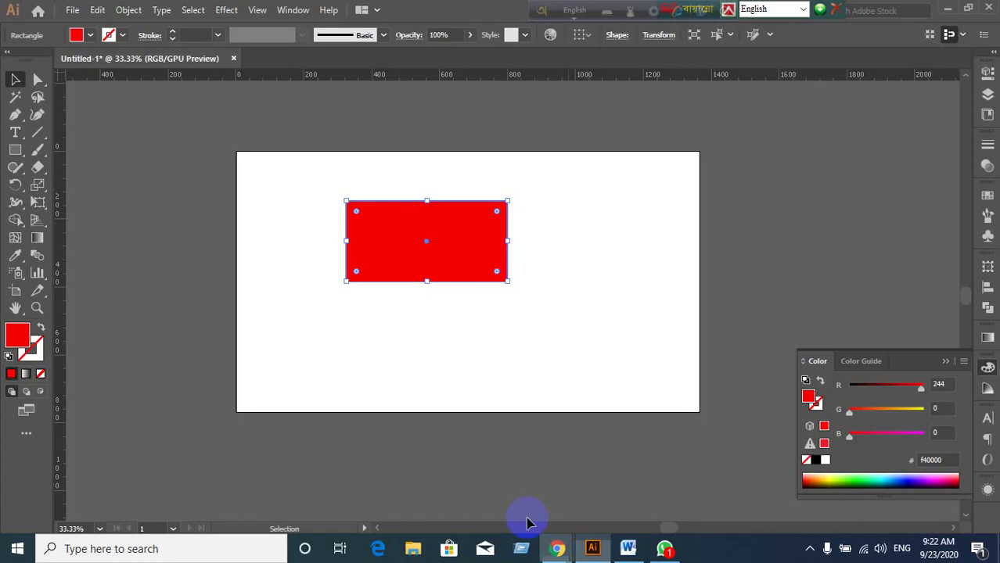
Move the red rectangle slightly lower on the artboard.
scroll(486, 274, up, 1)
scroll(485, 274, down, 1)
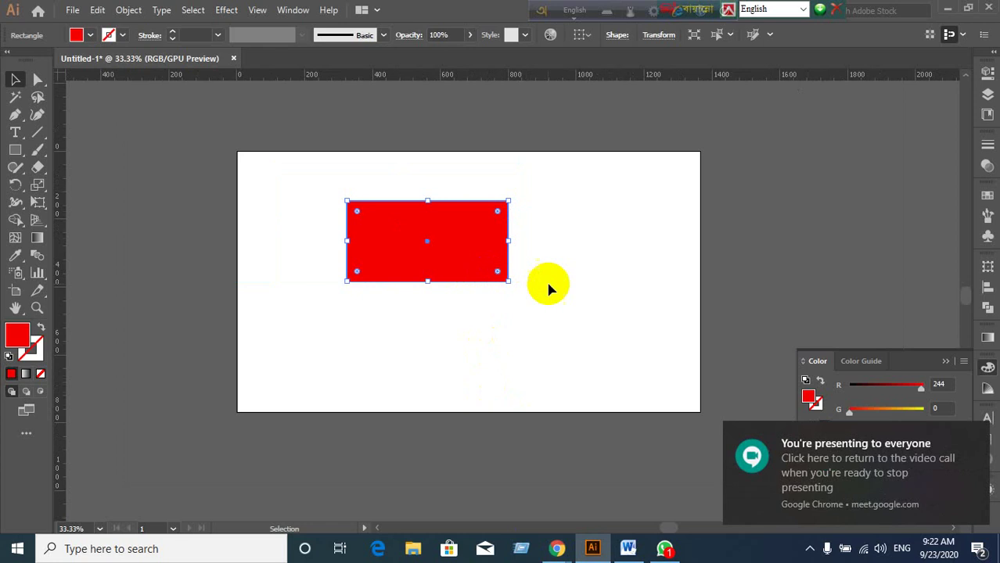
drag(476, 262, 475, 284)
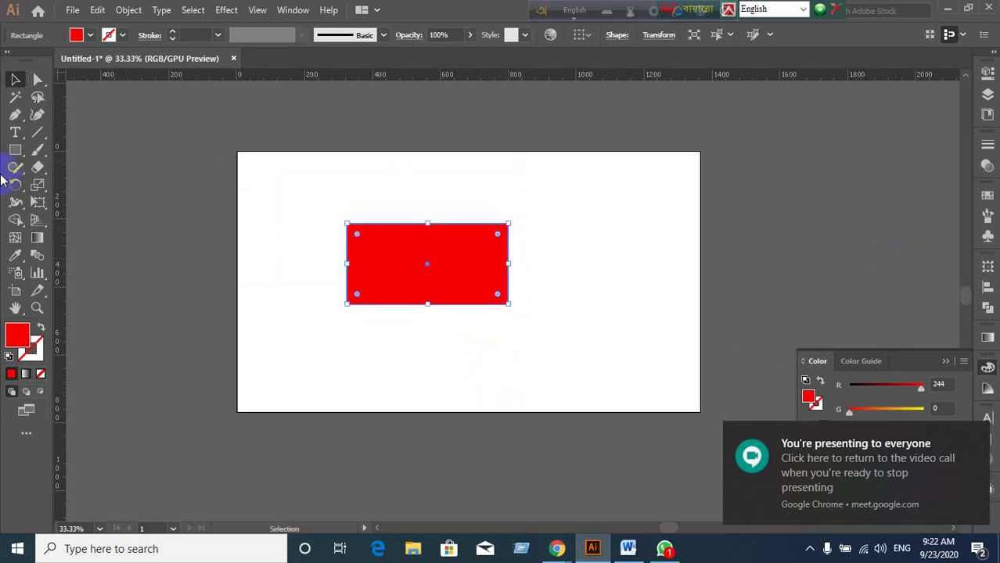
Preview a free Effect > 3D > Rotate on the rectangle, then cancel to keep it flat.
click(193, 11)
mouse_move(226, 12)
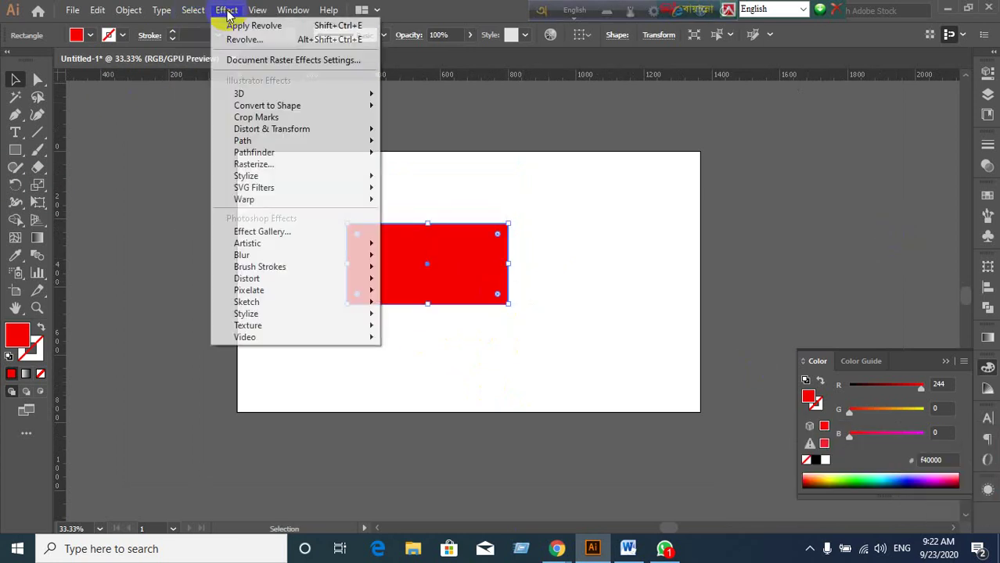
mouse_move(234, 95)
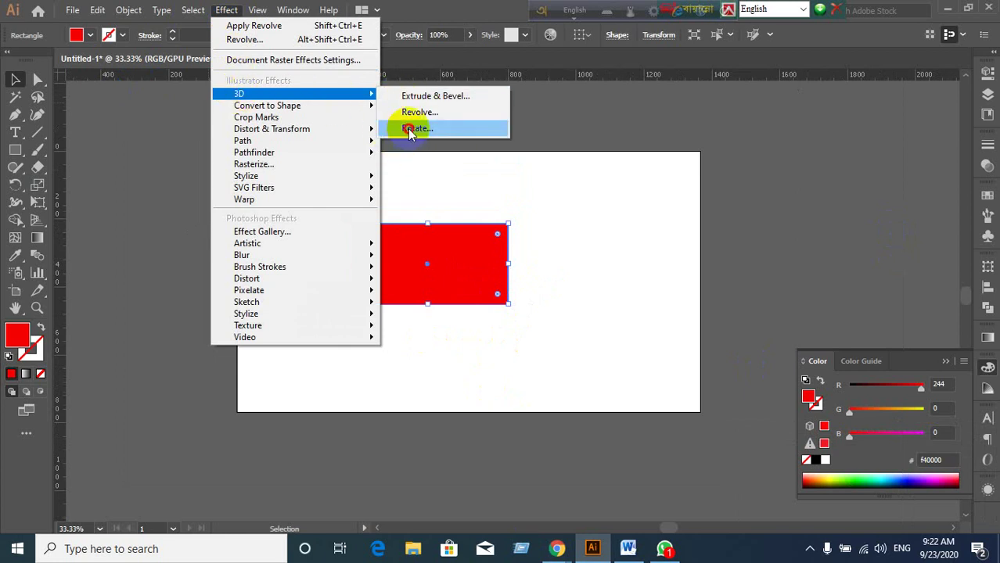
click(406, 129)
click(500, 294)
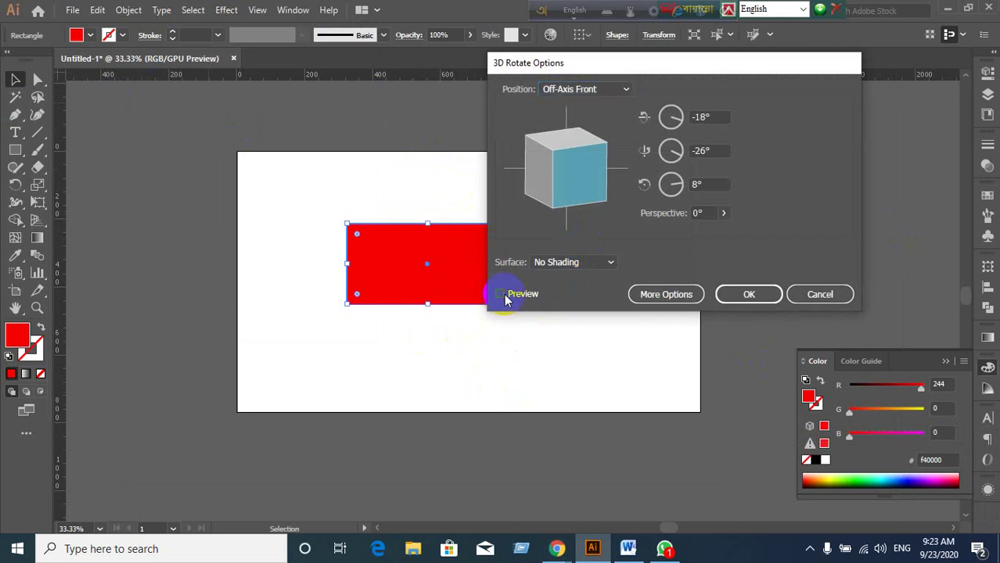
drag(646, 71, 693, 61)
drag(615, 157, 632, 107)
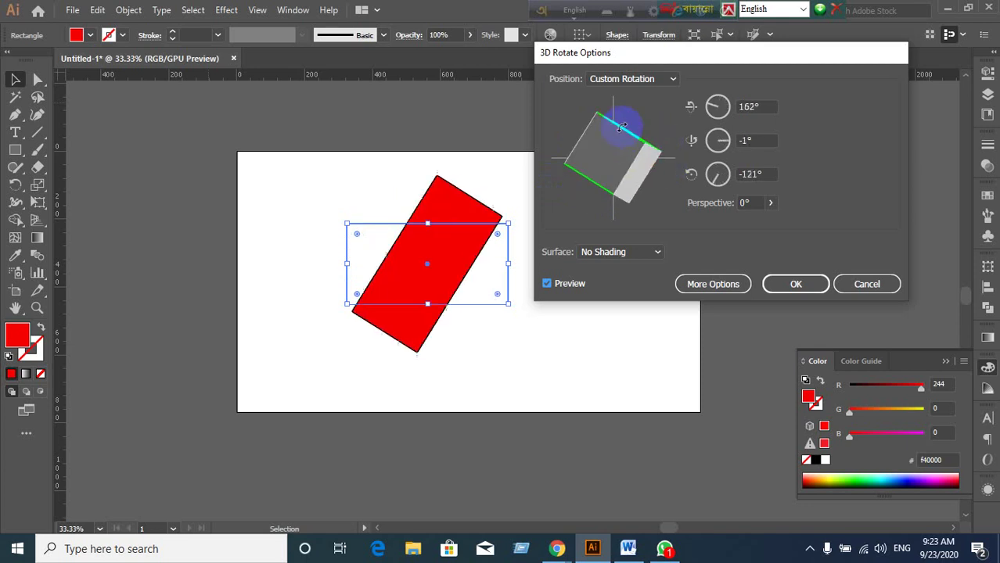
click(860, 286)
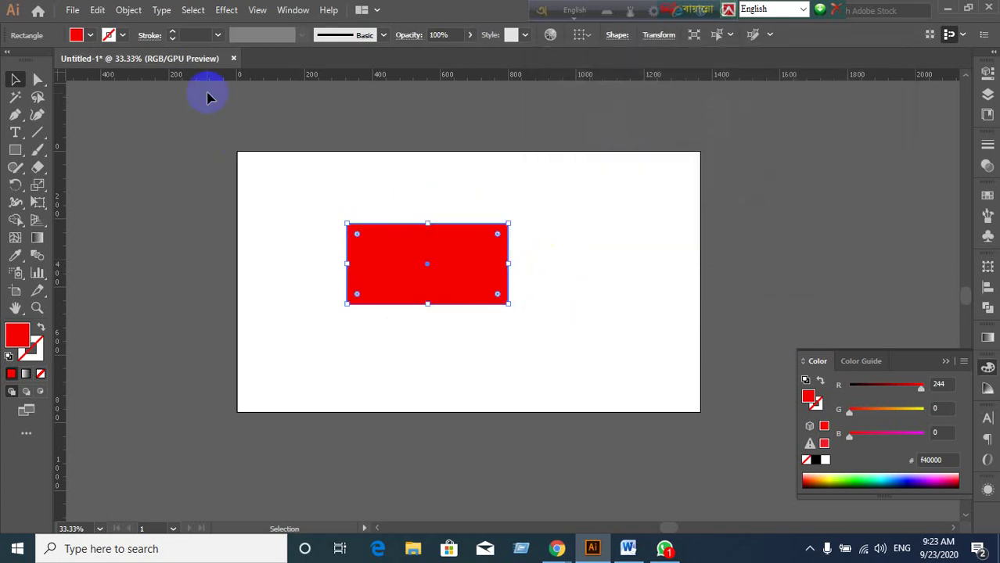
Apply Effect > 3D > Extrude & Bevel with Preview on, showing 50 pt depth at Off-Axis Front.
click(225, 10)
mouse_move(234, 94)
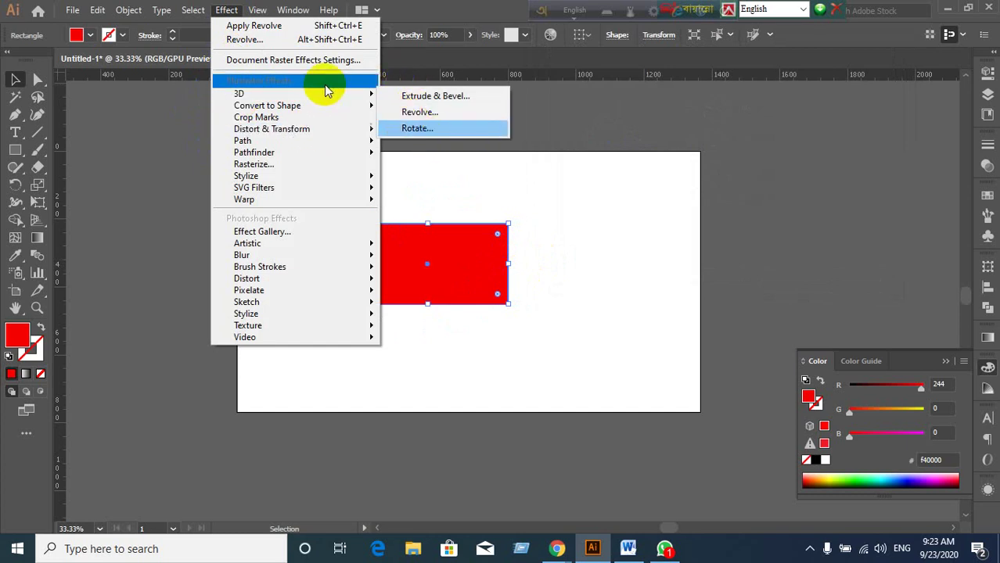
mouse_move(328, 99)
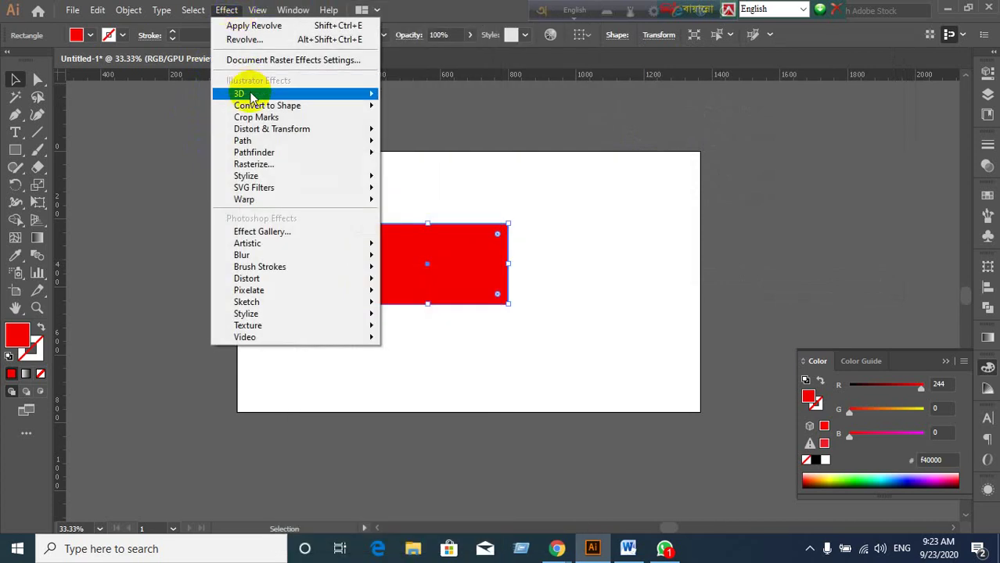
mouse_move(374, 94)
click(406, 101)
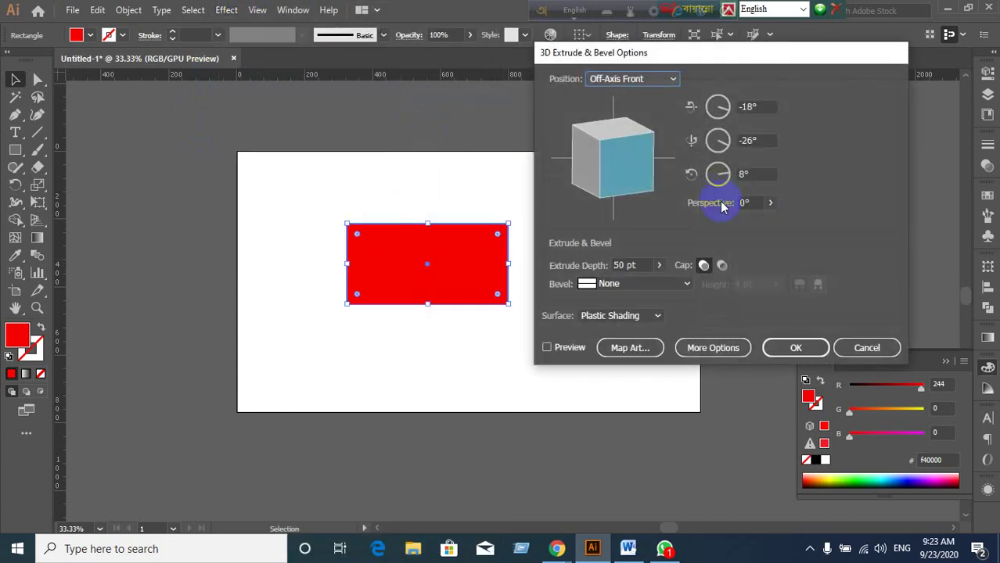
click(547, 349)
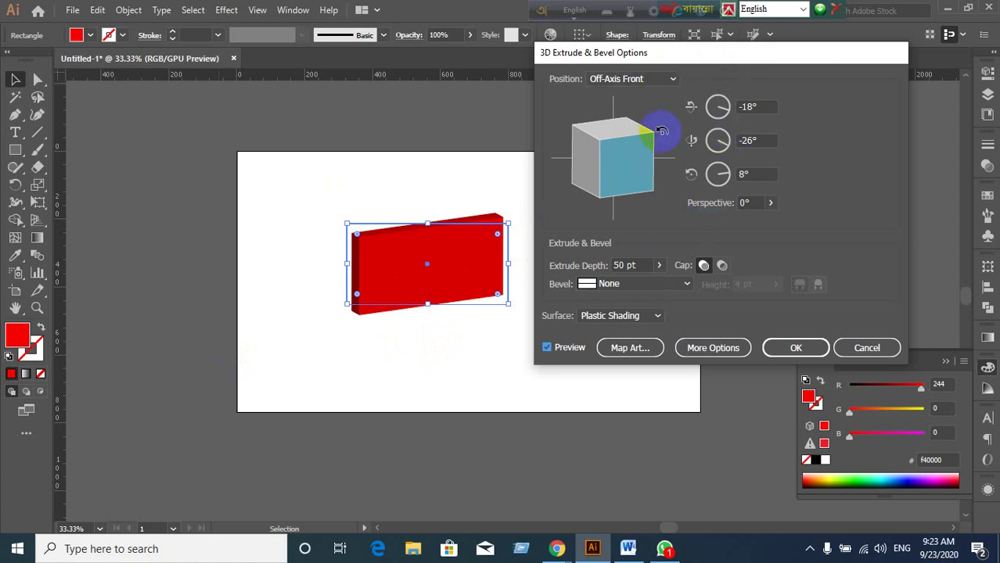
Preview the extrusion with the Off-Axis Back, Off-Axis Top and Off-Axis Bottom position presets.
click(673, 80)
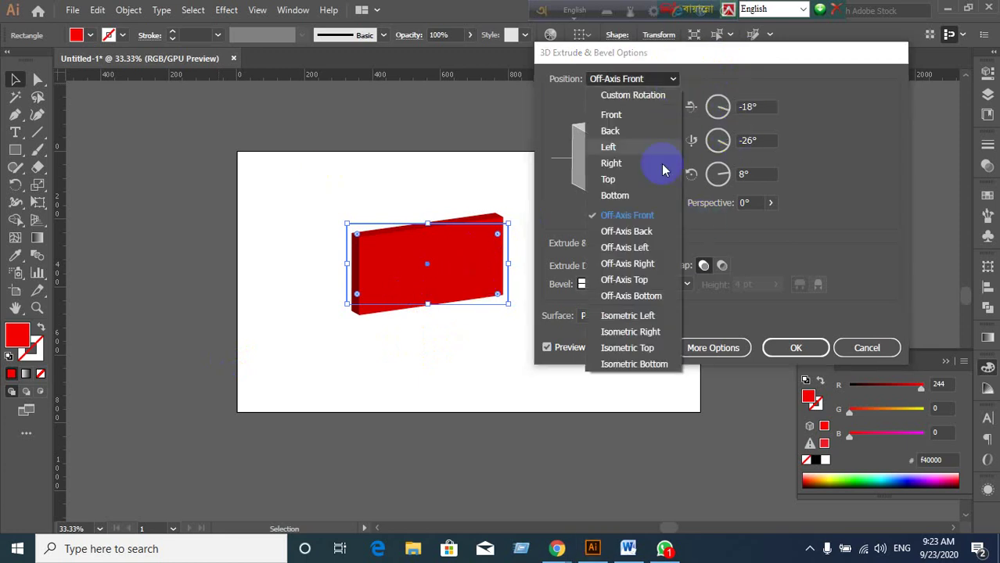
click(630, 230)
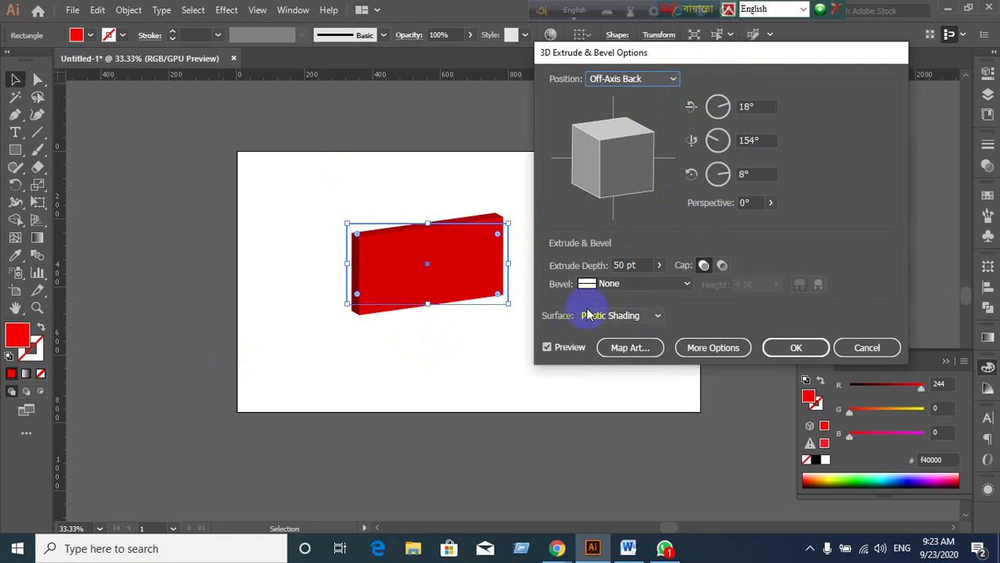
click(671, 79)
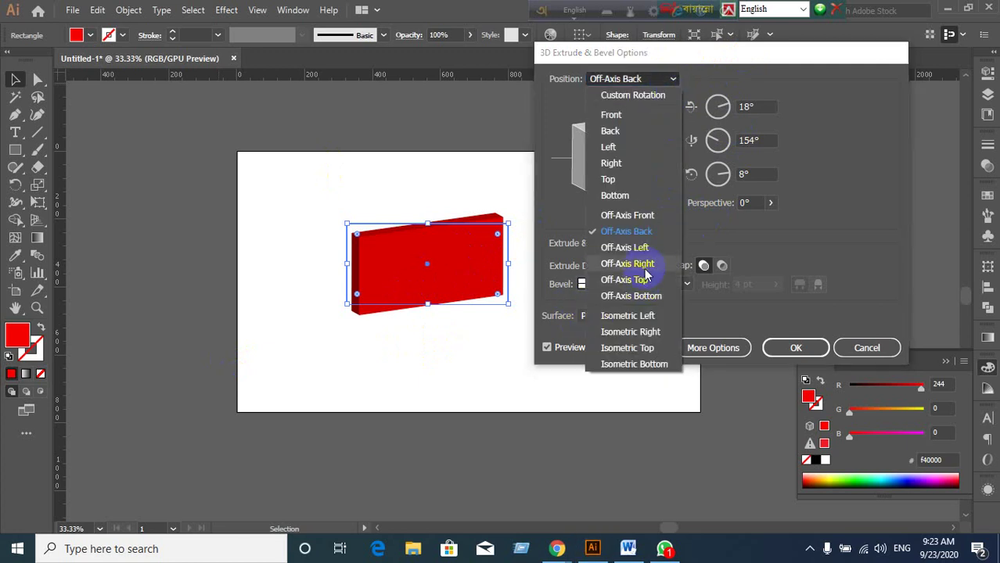
click(635, 281)
click(672, 85)
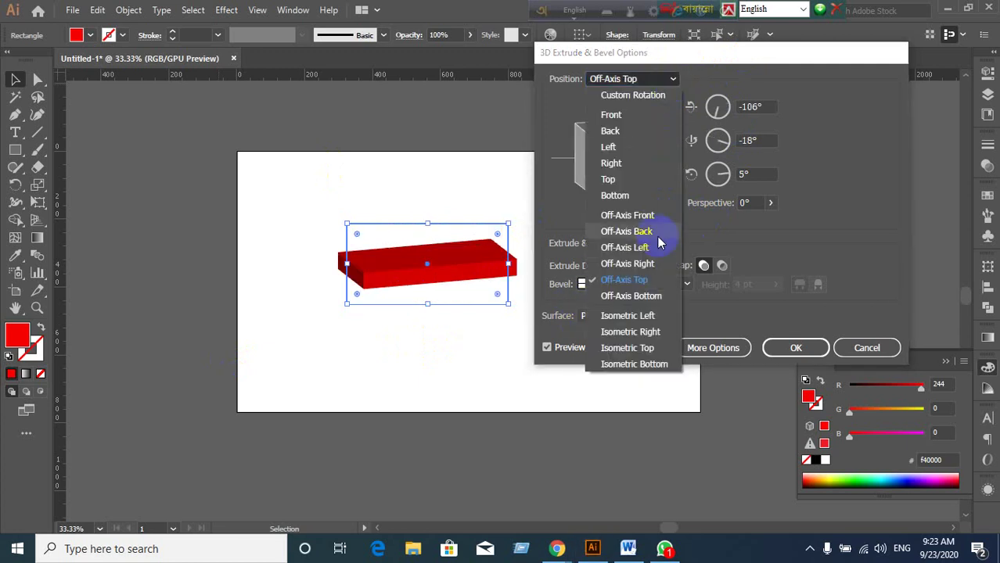
click(643, 294)
Try Front, Left and Off-Axis Front presets, then drag to a custom -19°, -22°, 18° rotation.
click(673, 83)
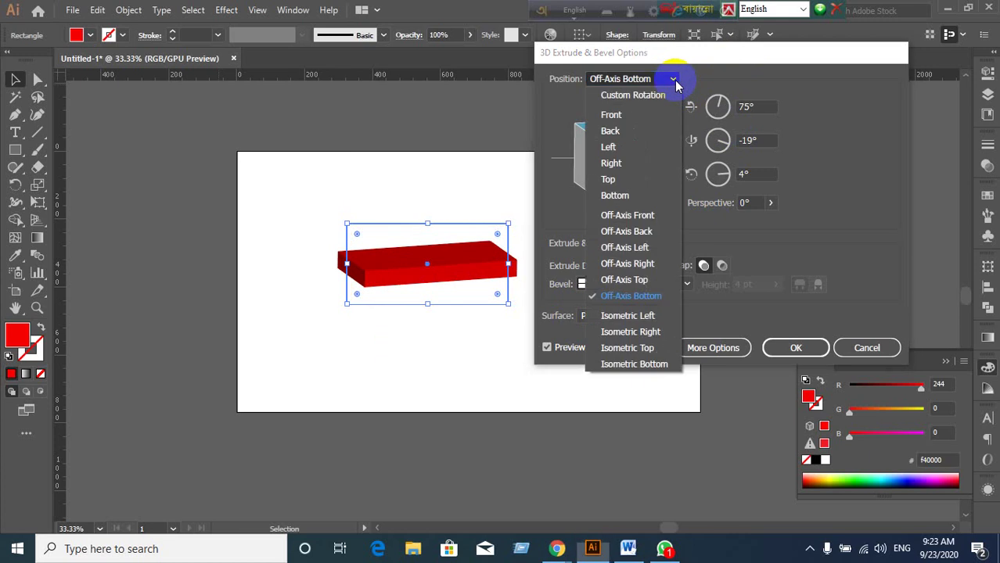
click(647, 114)
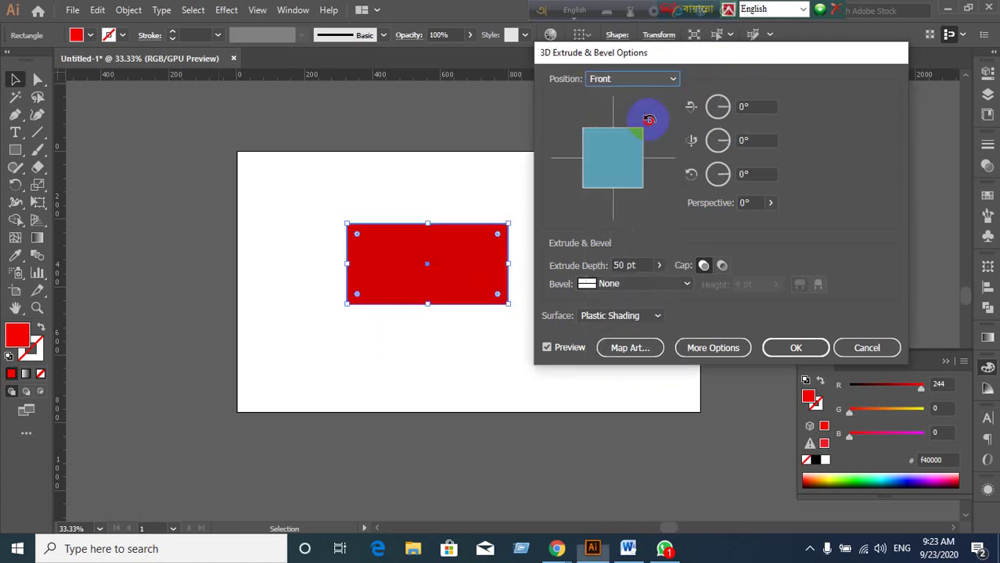
click(672, 78)
click(639, 147)
click(670, 80)
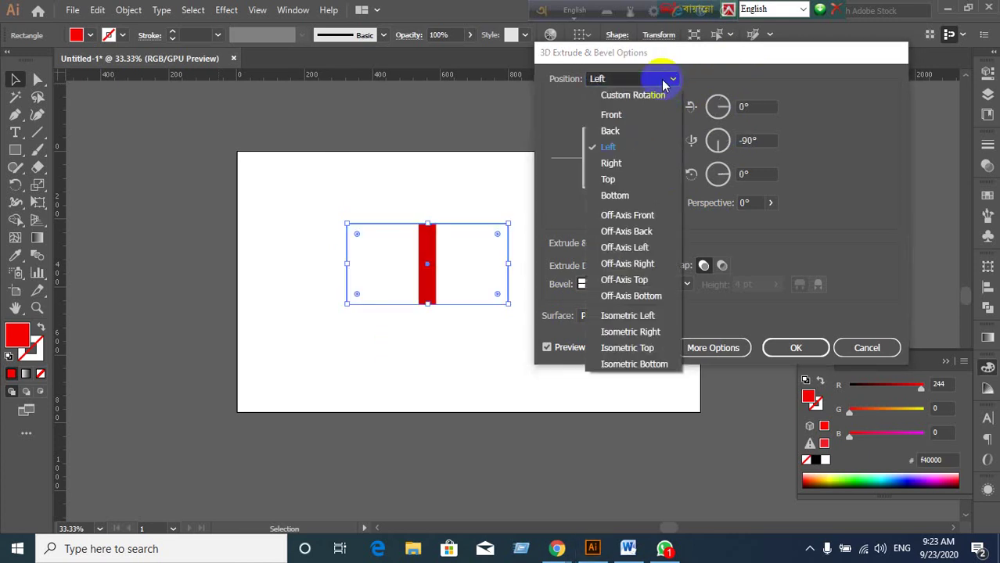
click(637, 213)
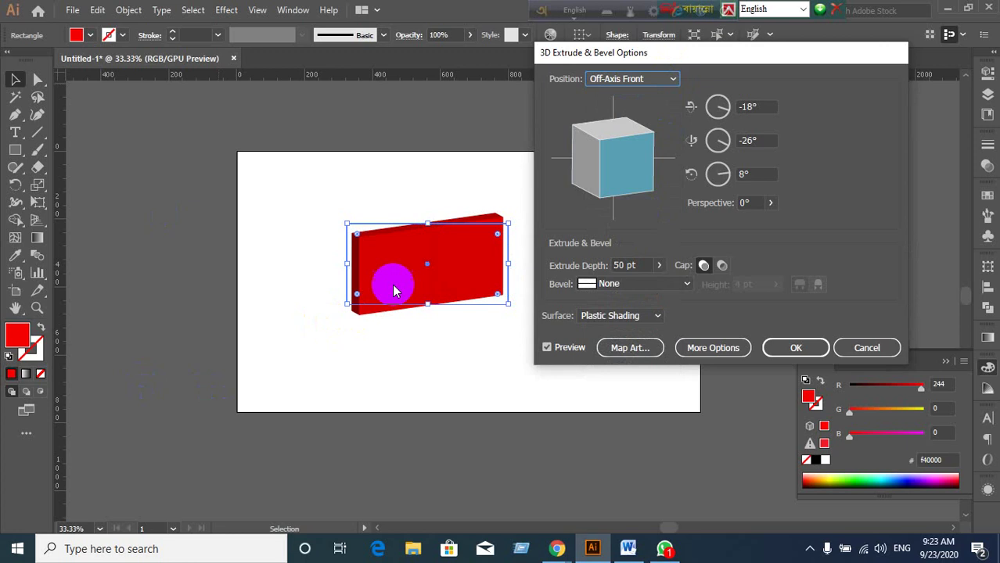
drag(645, 146, 623, 236)
click(647, 266)
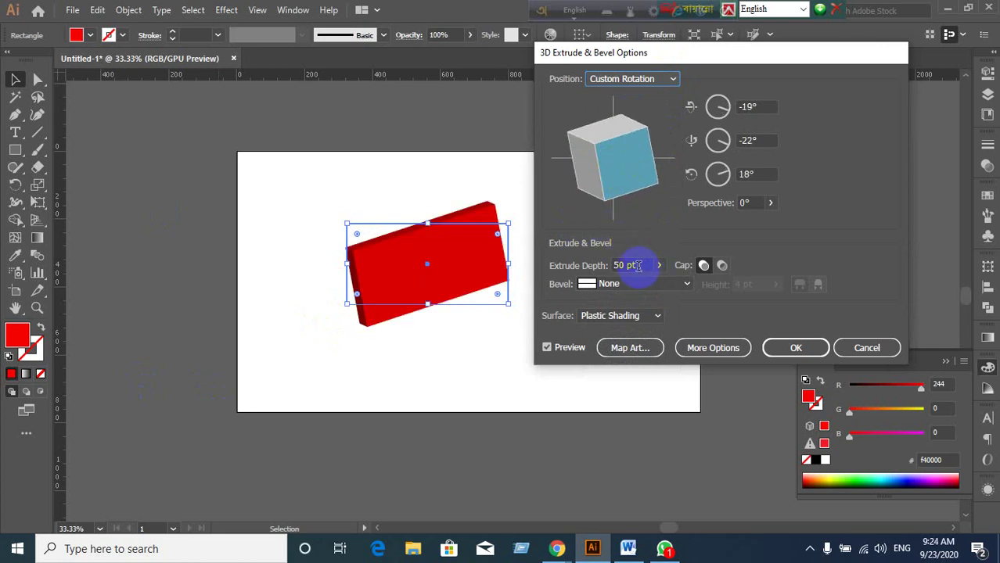
click(659, 266)
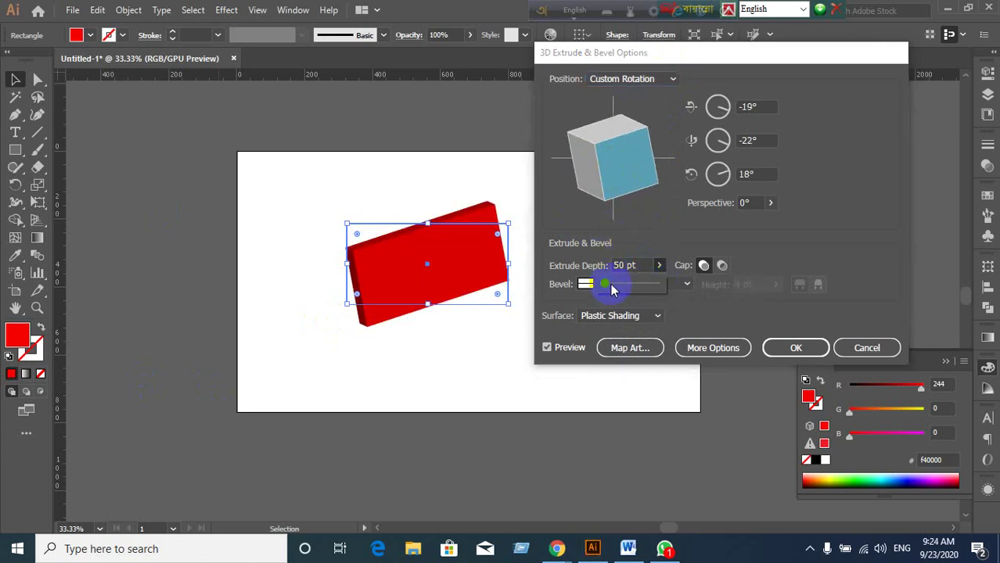
drag(610, 288, 330, 290)
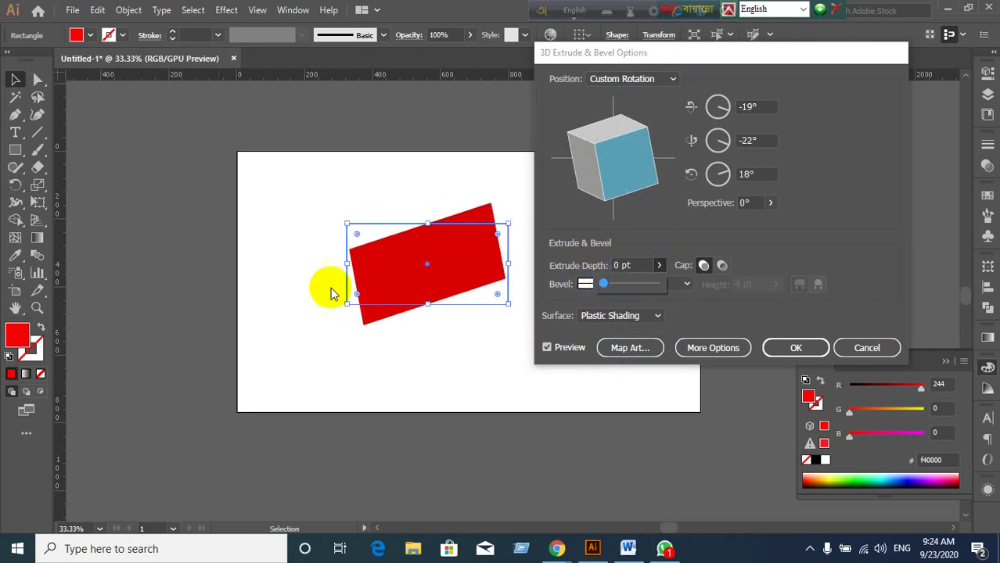
click(632, 265)
text(50)
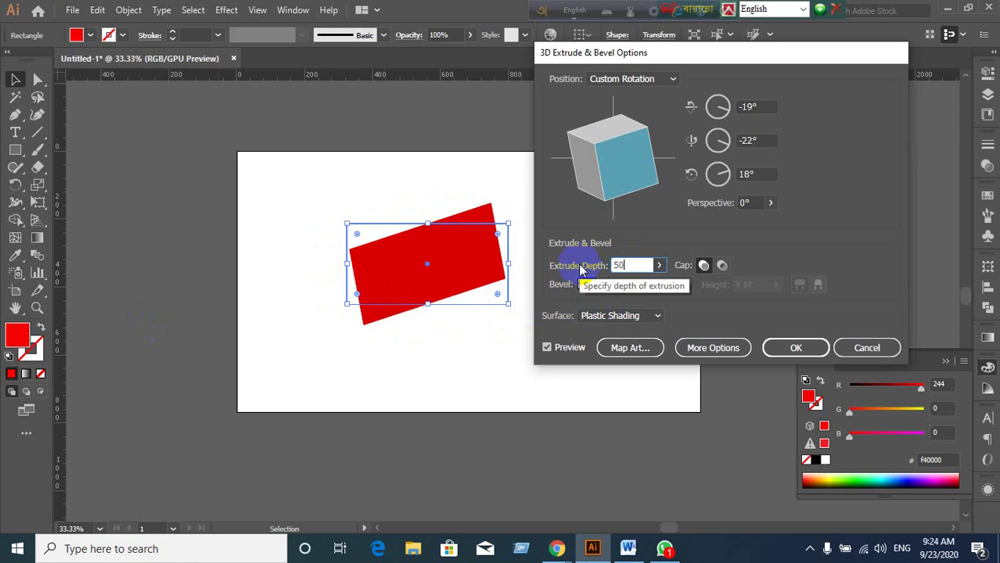
click(703, 266)
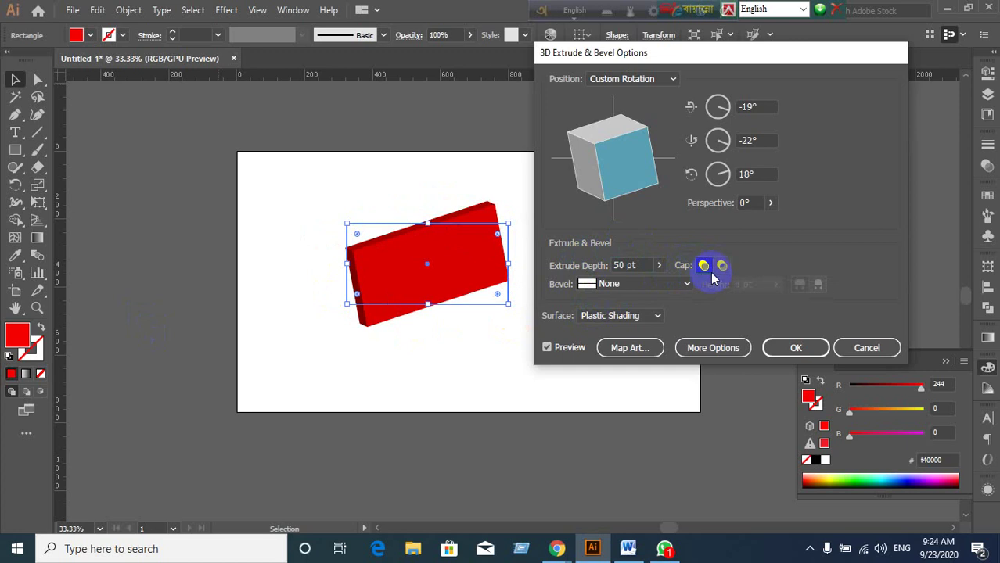
click(720, 266)
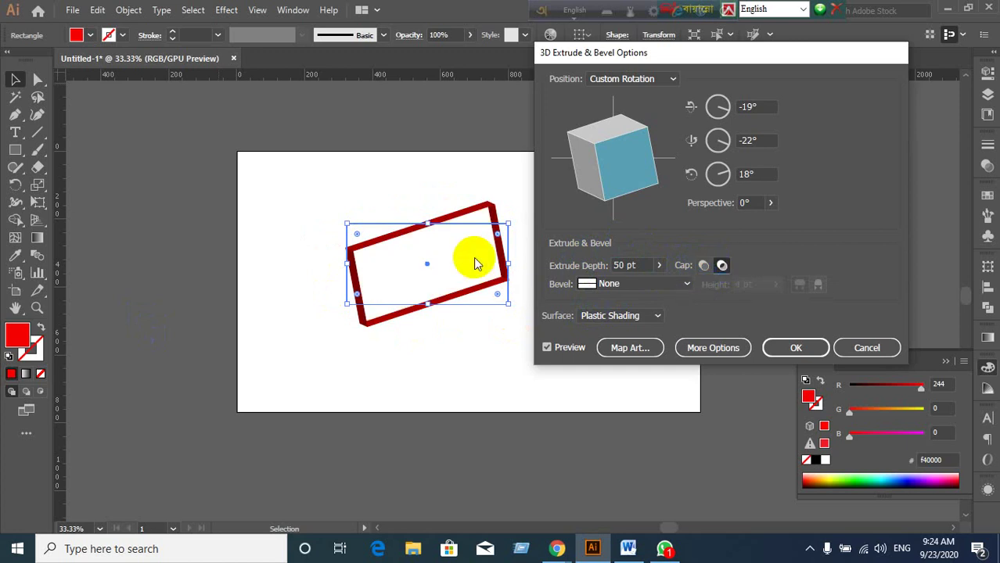
click(703, 267)
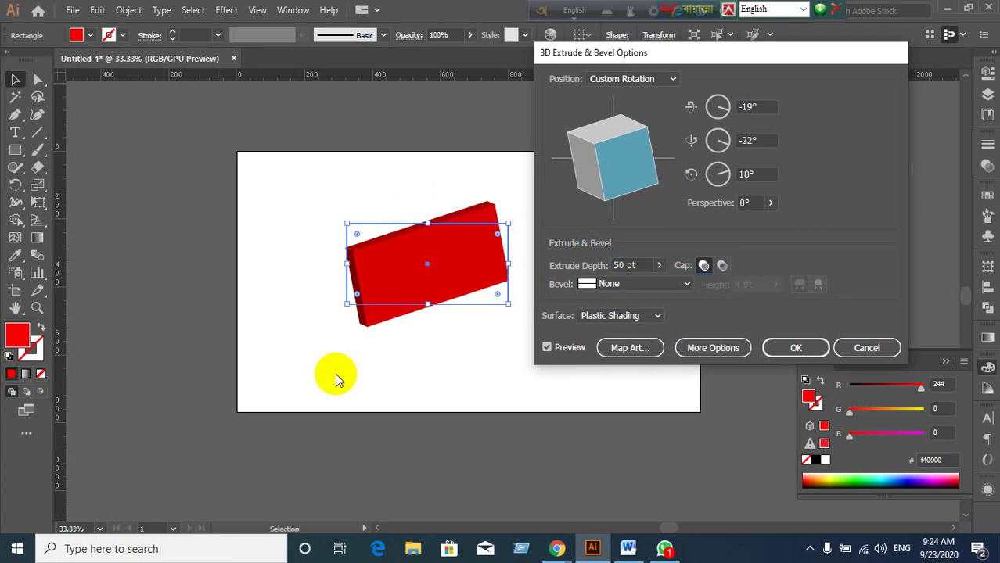
click(669, 285)
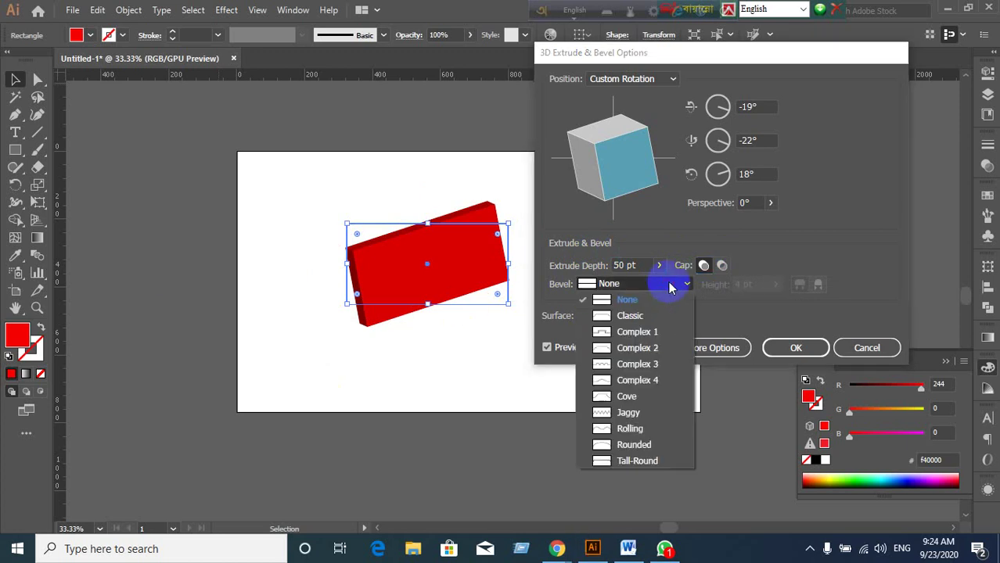
click(627, 315)
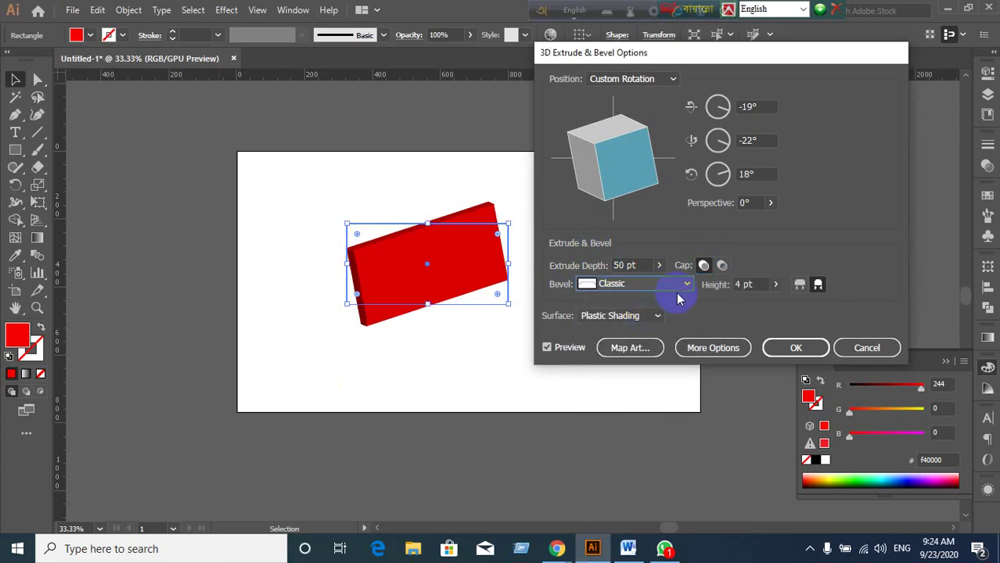
click(678, 290)
click(641, 331)
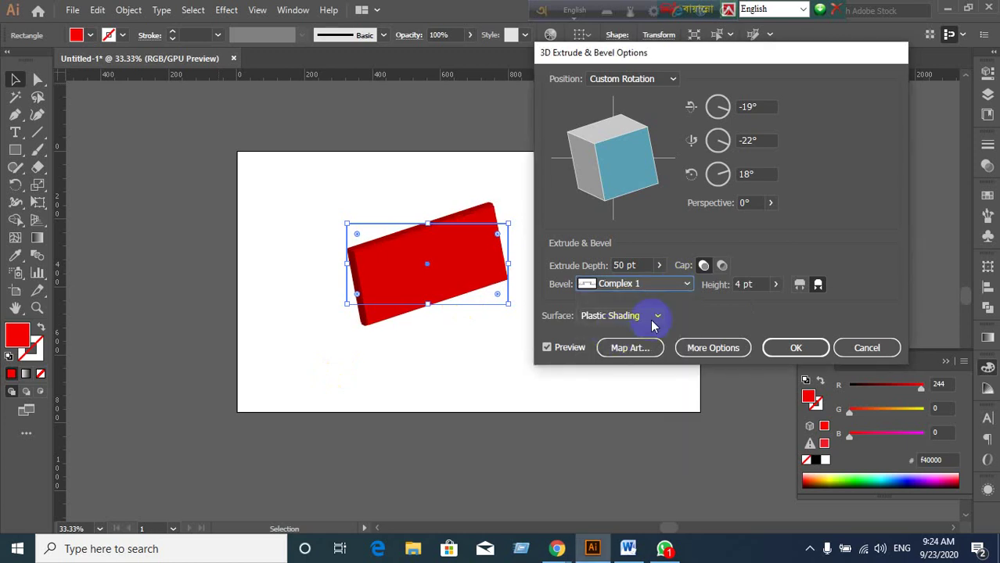
click(686, 285)
click(637, 364)
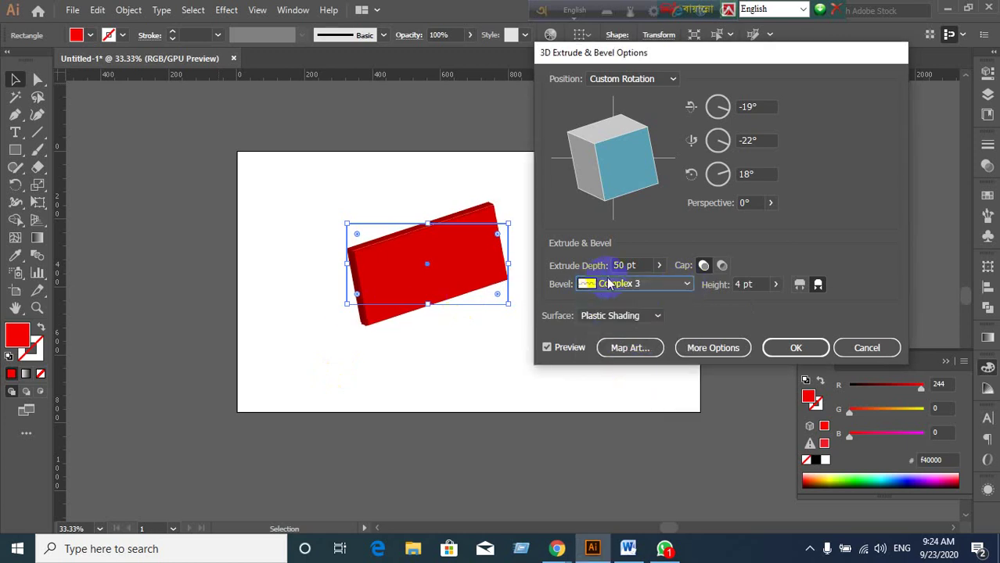
click(632, 285)
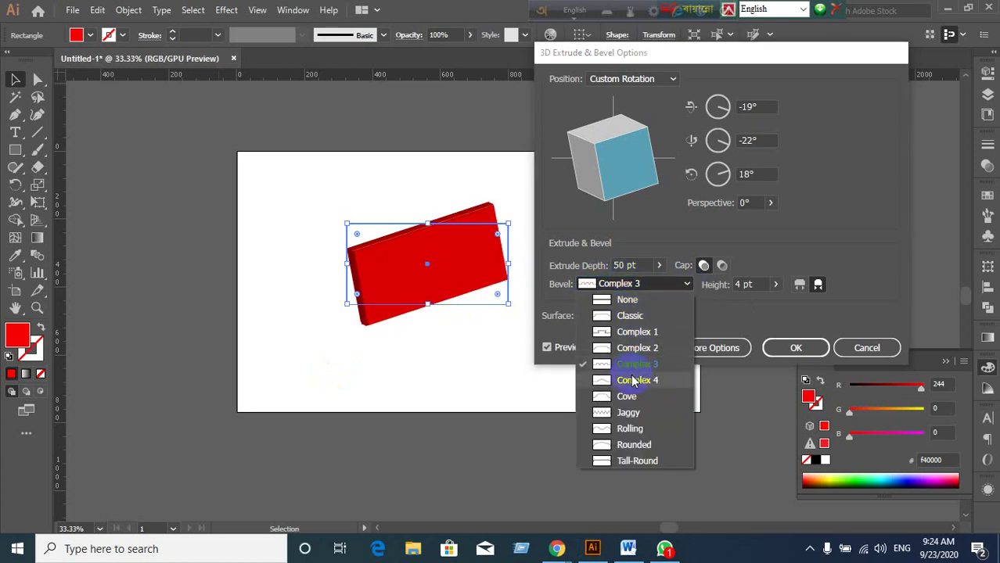
click(632, 380)
click(665, 284)
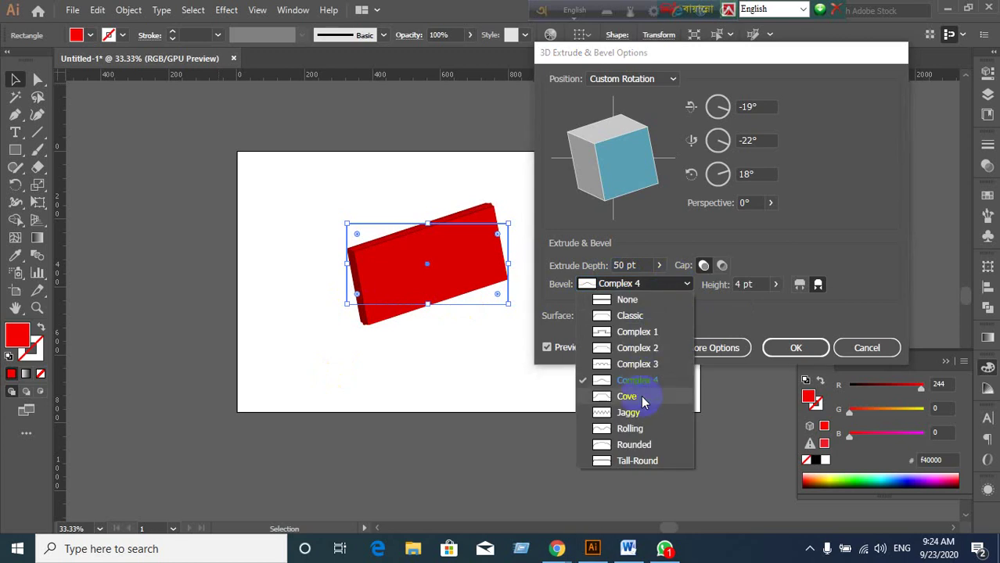
click(637, 397)
click(654, 284)
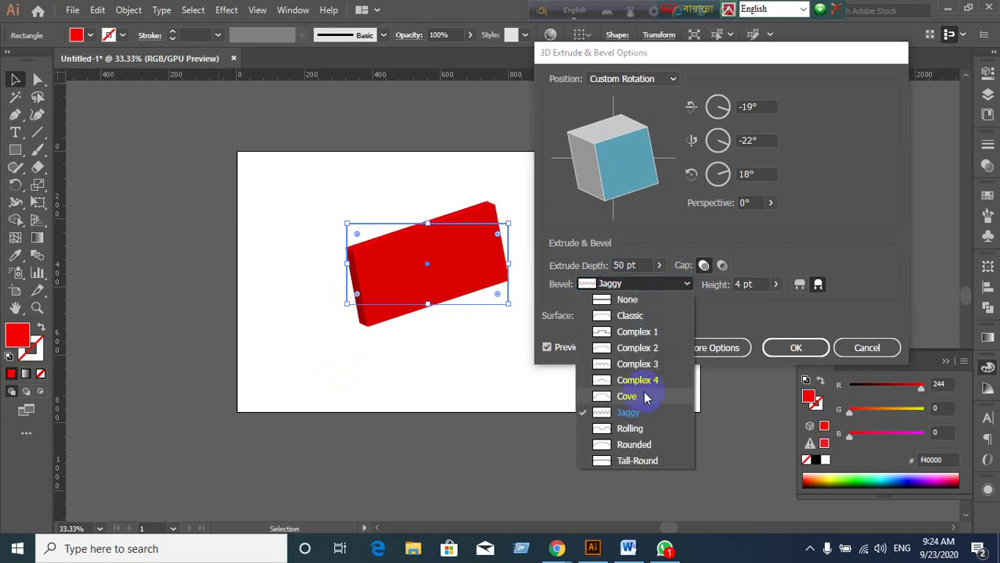
click(631, 430)
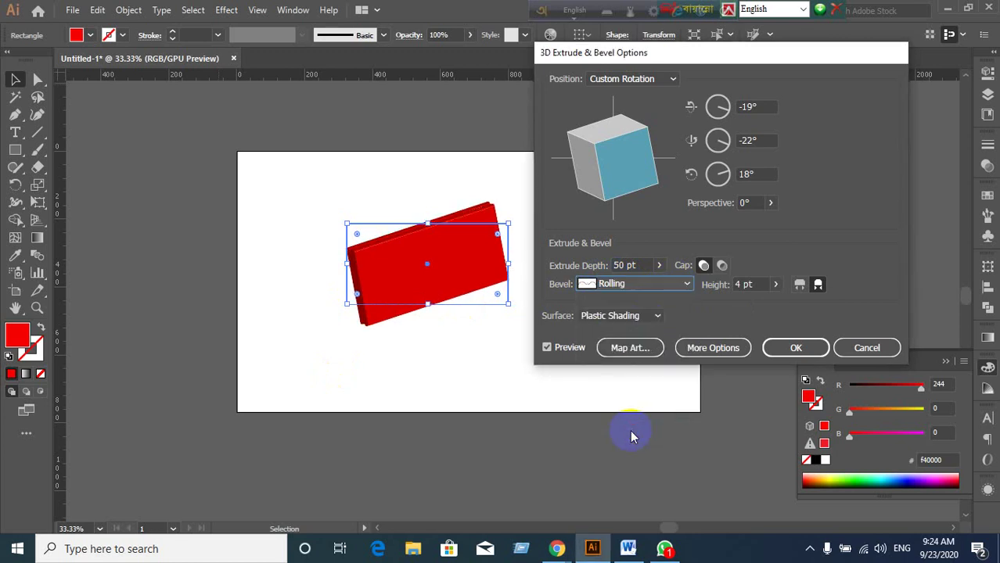
click(670, 288)
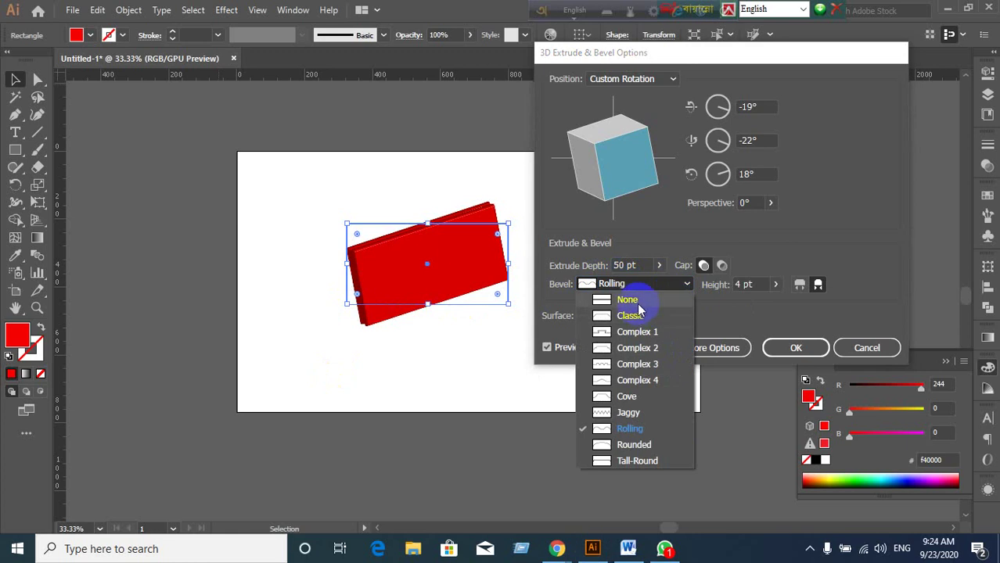
click(632, 296)
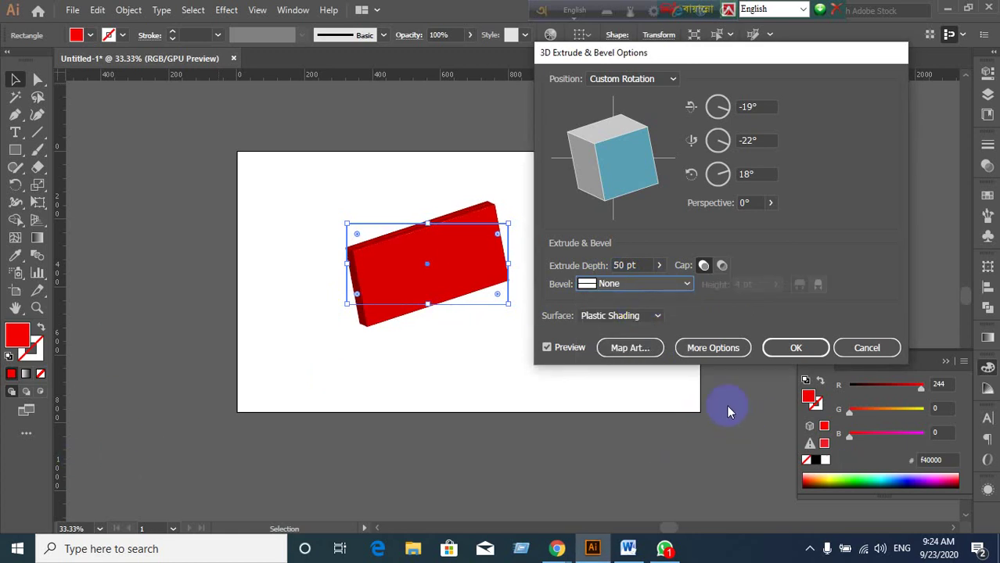
click(658, 316)
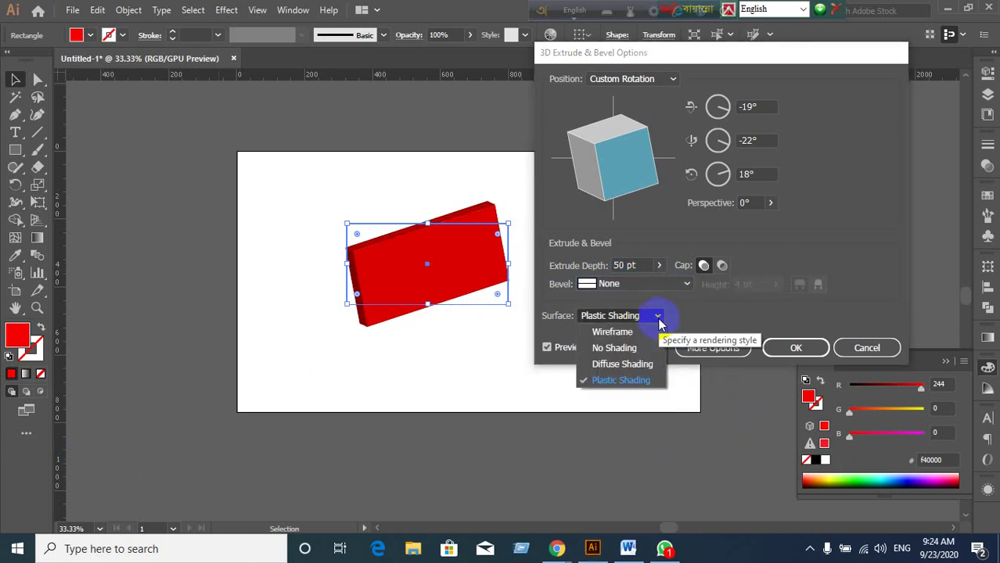
click(630, 381)
click(658, 317)
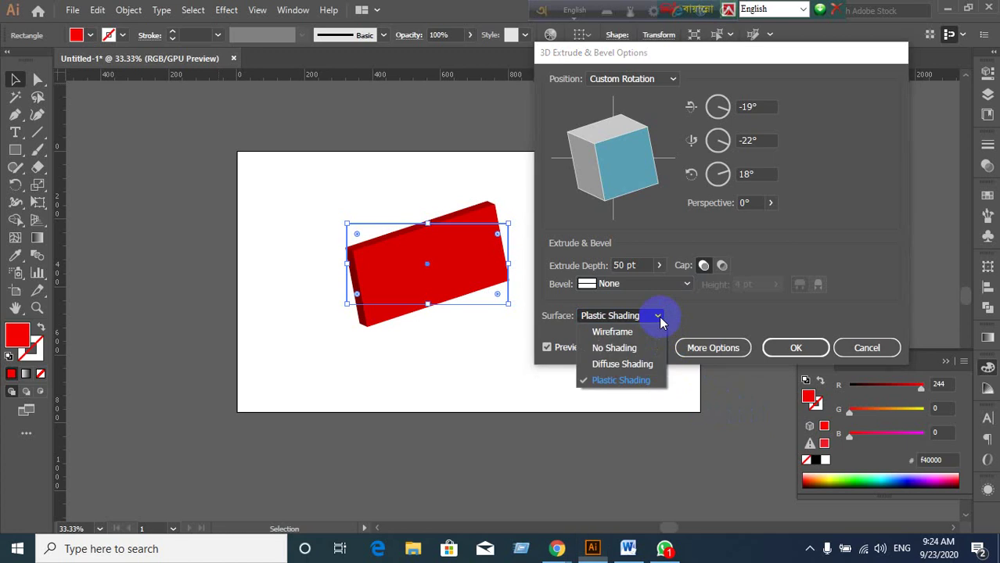
click(633, 332)
click(638, 313)
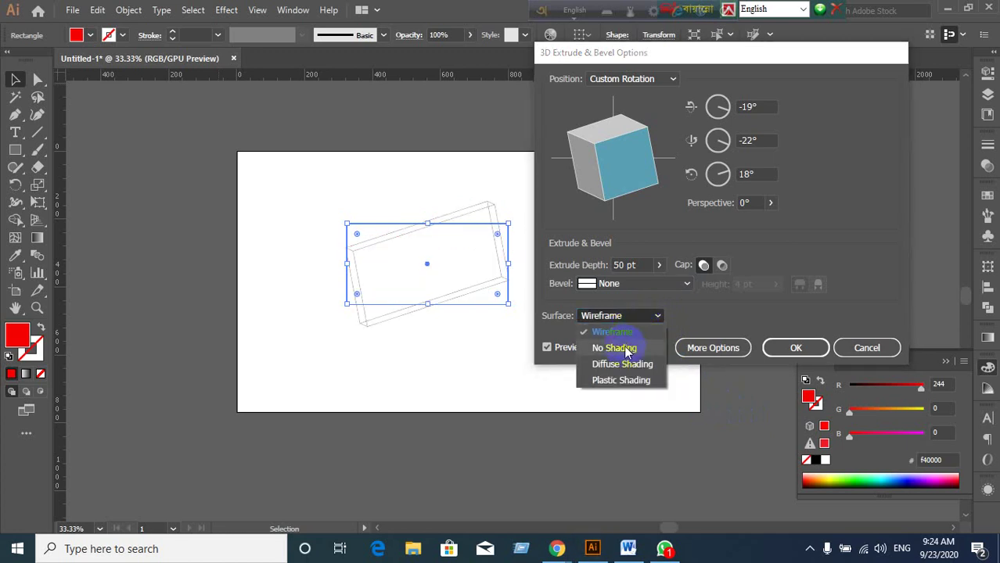
click(626, 349)
click(642, 321)
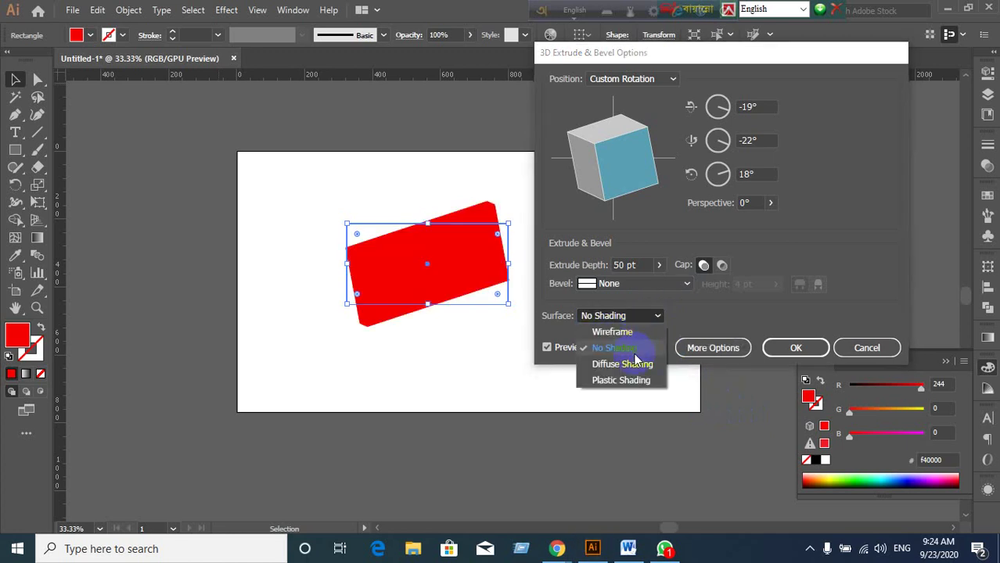
click(618, 366)
click(643, 344)
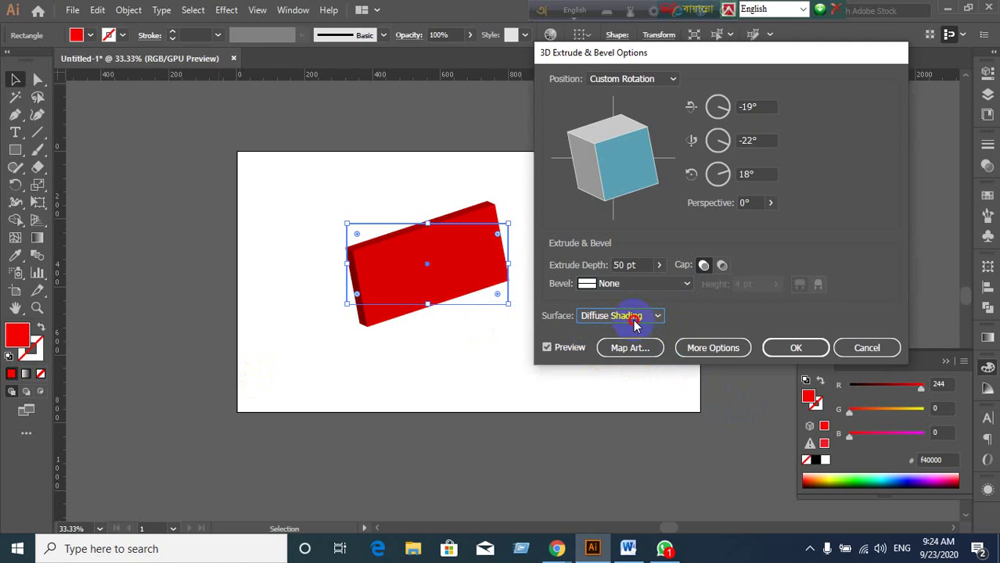
click(635, 321)
click(609, 381)
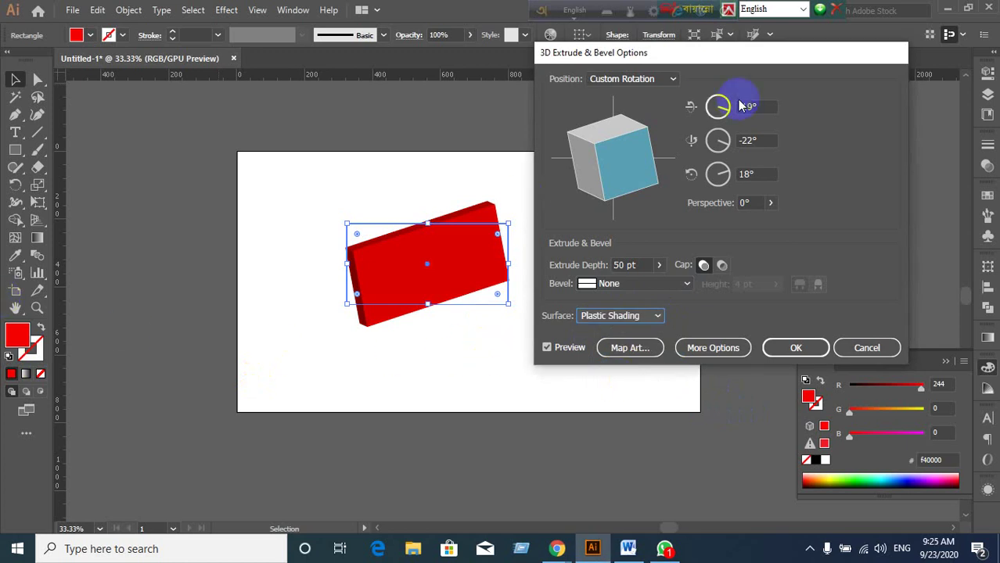
Drag the track cube to try several custom tilts of the extruded box.
drag(648, 172, 598, 161)
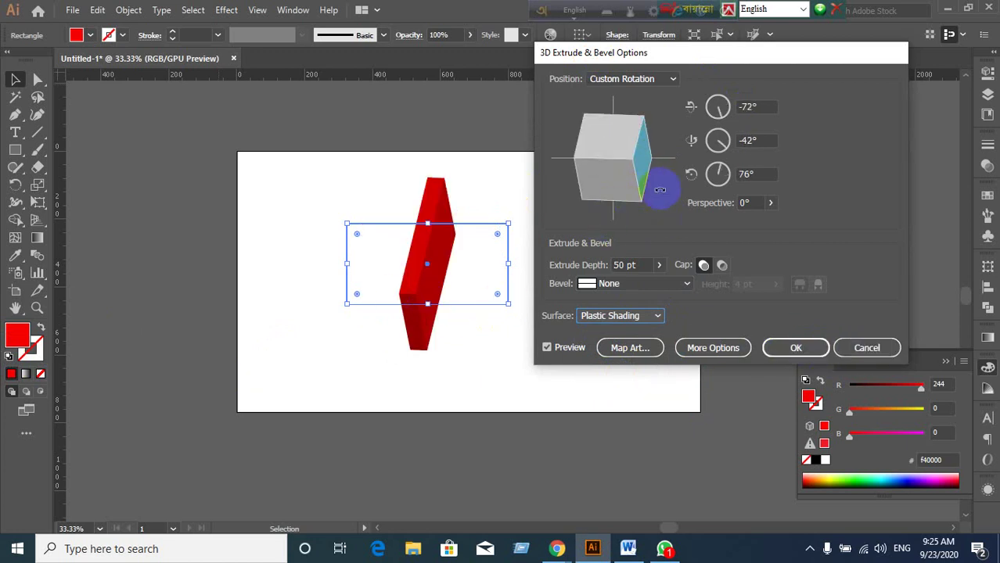
mouse_move(666, 179)
mouse_down()
mouse_move(627, 170)
mouse_move(633, 153)
mouse_move(641, 161)
mouse_move(630, 172)
mouse_move(605, 177)
mouse_up()
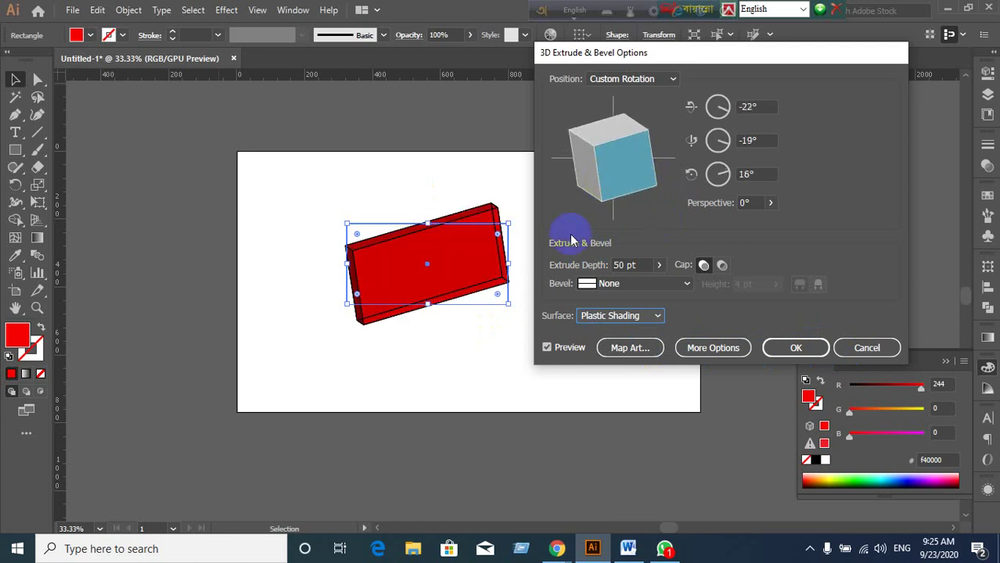
click(812, 357)
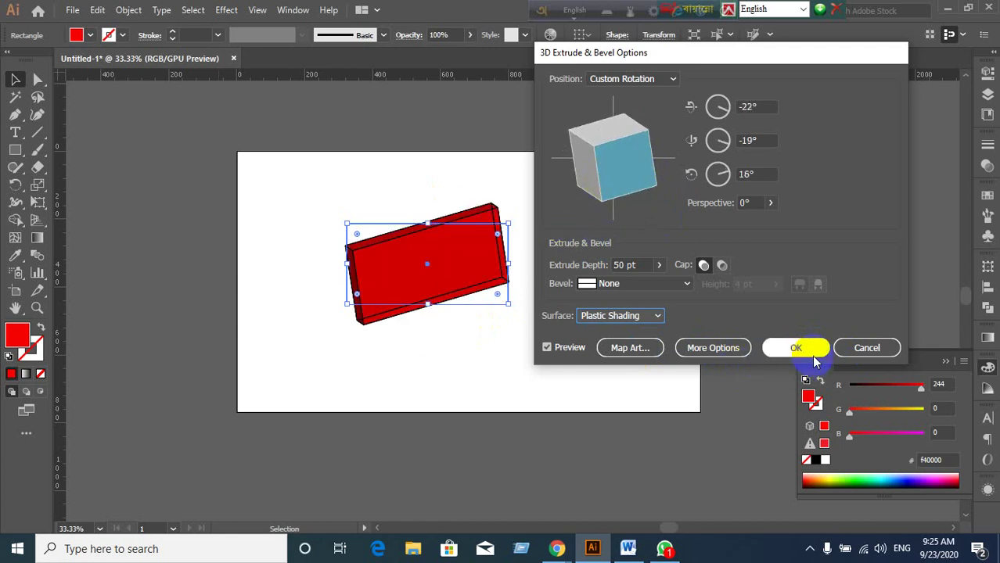
click(634, 172)
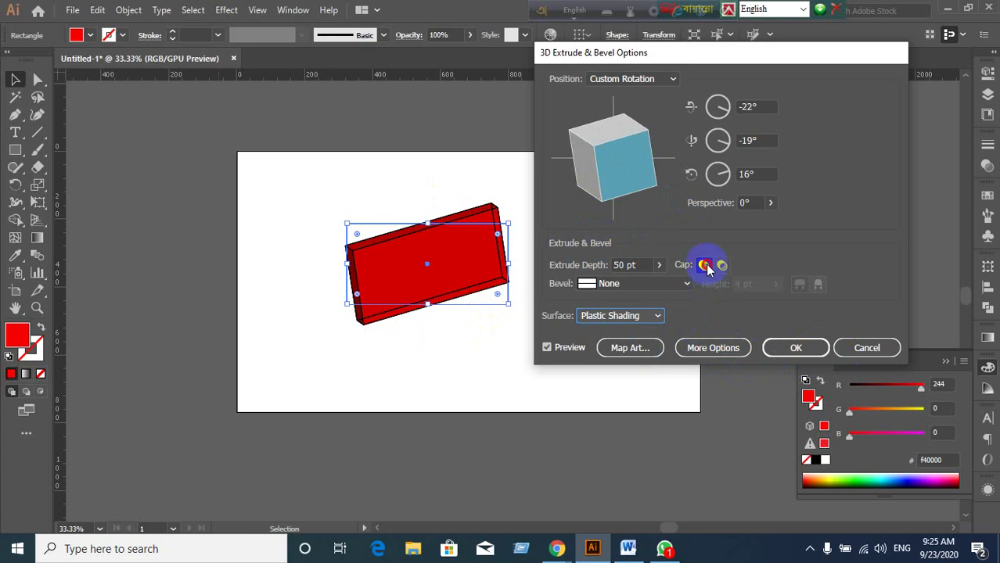
drag(599, 201, 616, 167)
Choose the Off-Axis Front preset (-18°, -26°, 8°) and apply the extrusion.
click(667, 80)
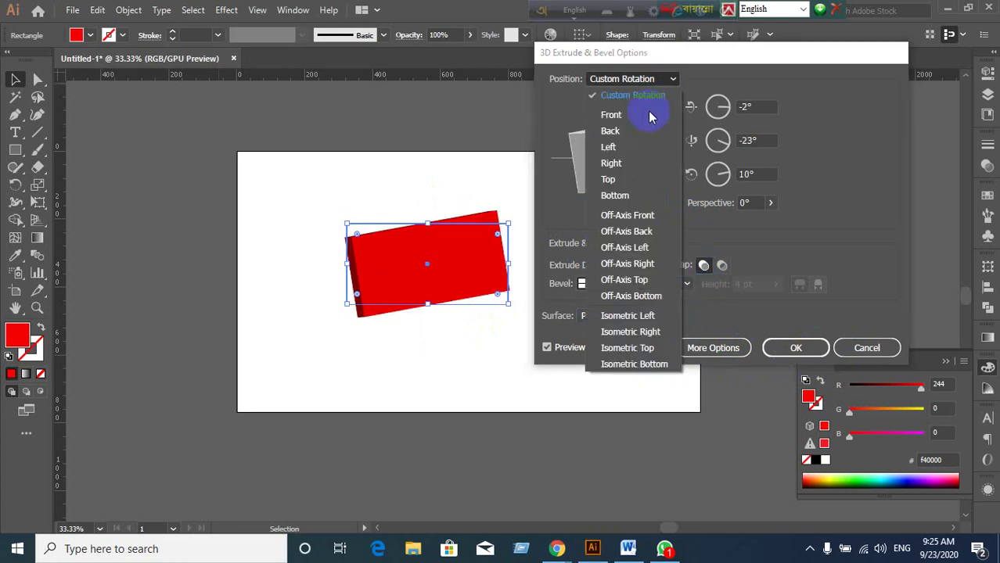
click(617, 216)
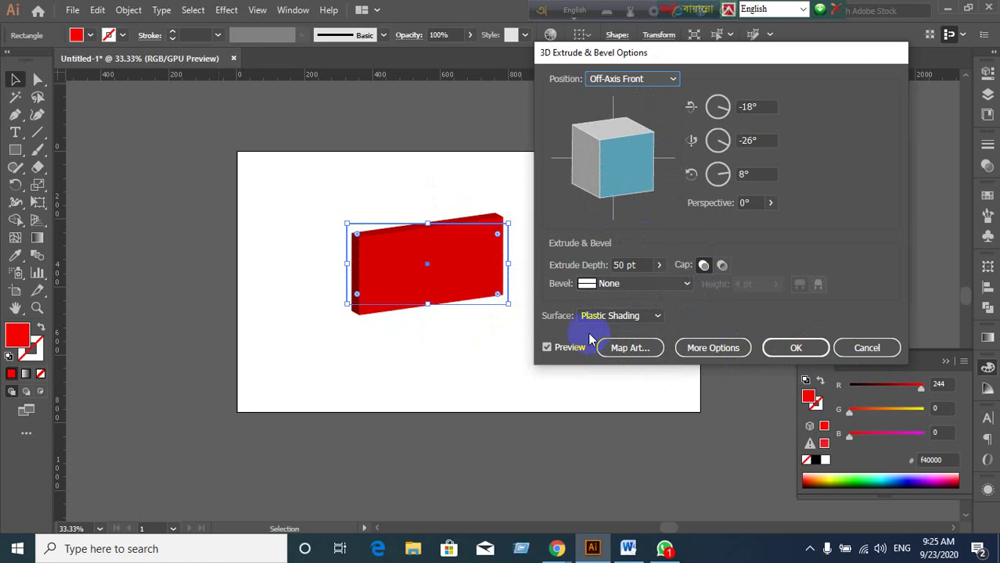
click(822, 348)
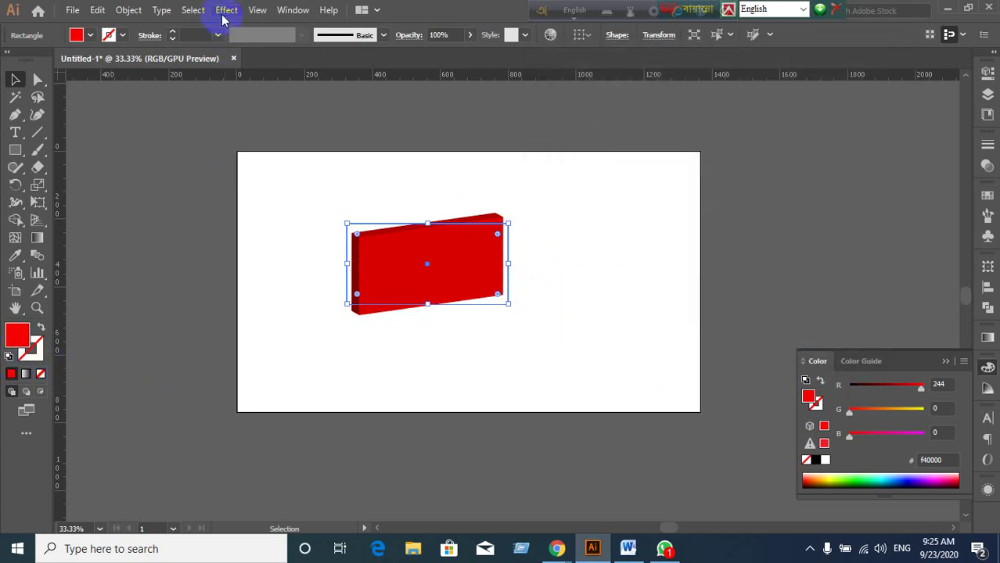
click(223, 14)
mouse_move(239, 93)
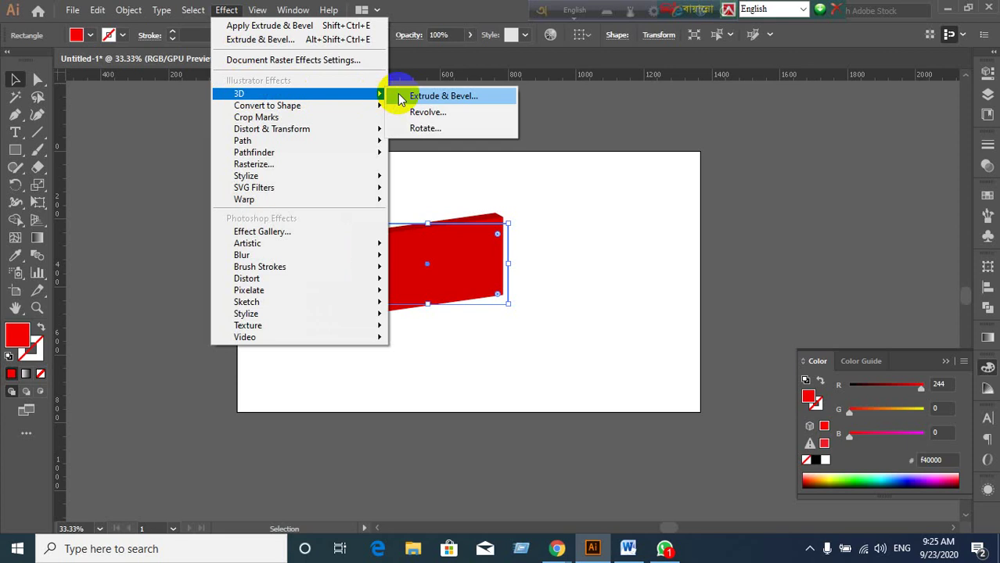
click(444, 97)
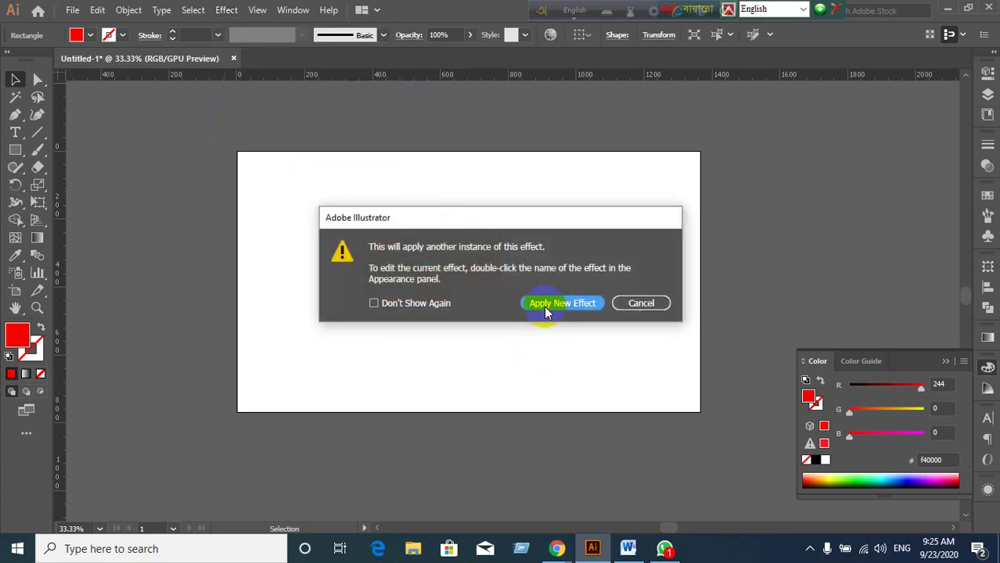
drag(542, 226, 775, 176)
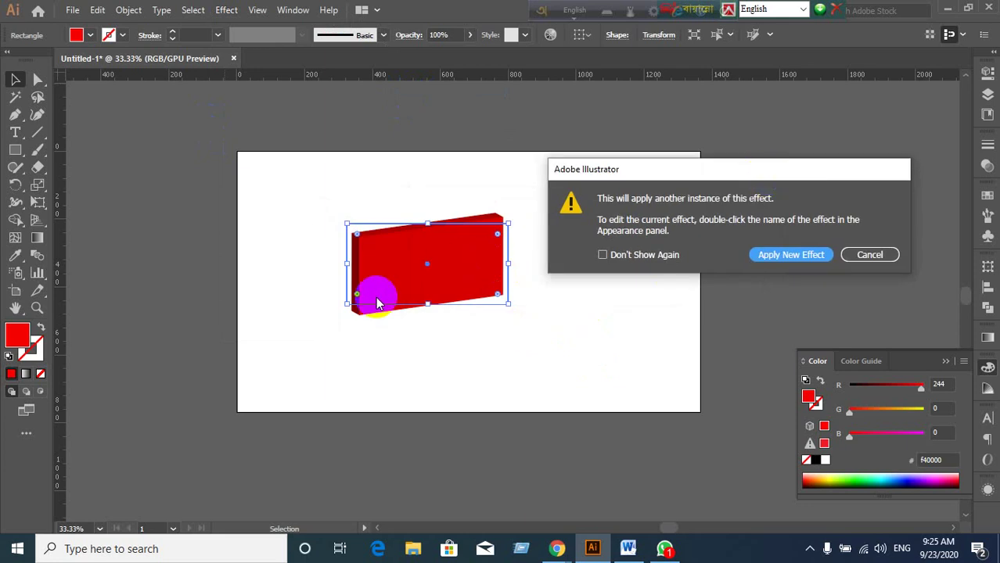
click(791, 254)
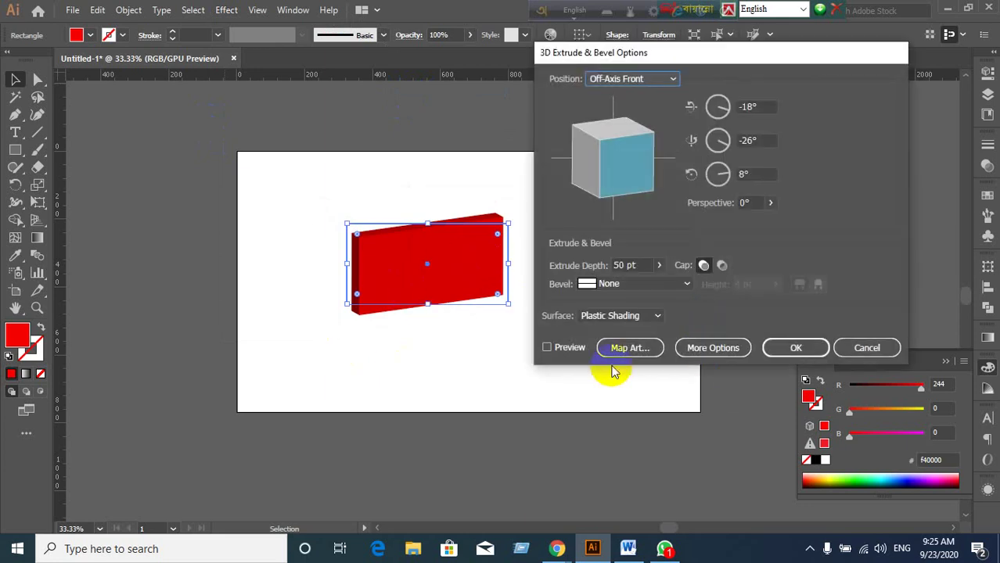
click(547, 349)
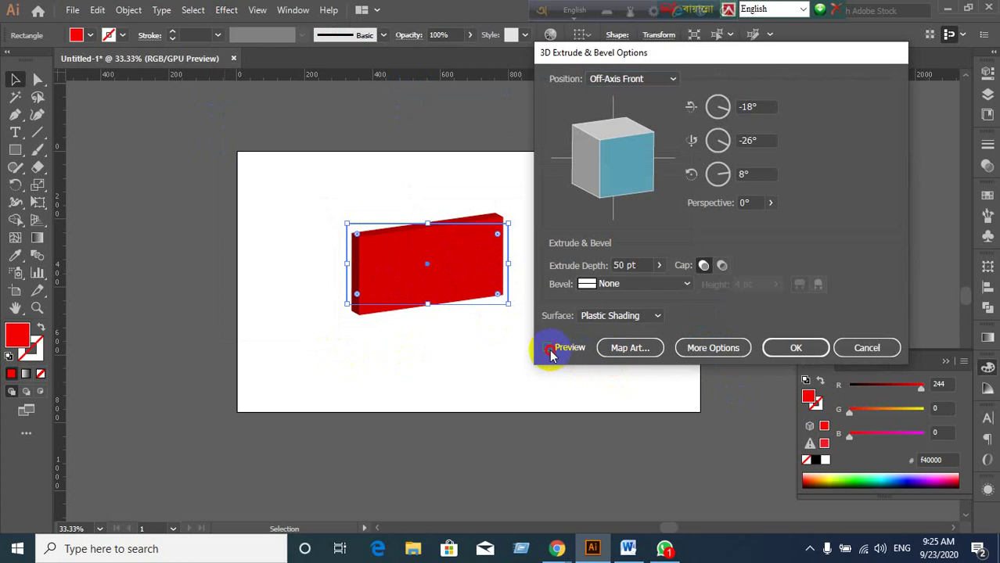
click(841, 349)
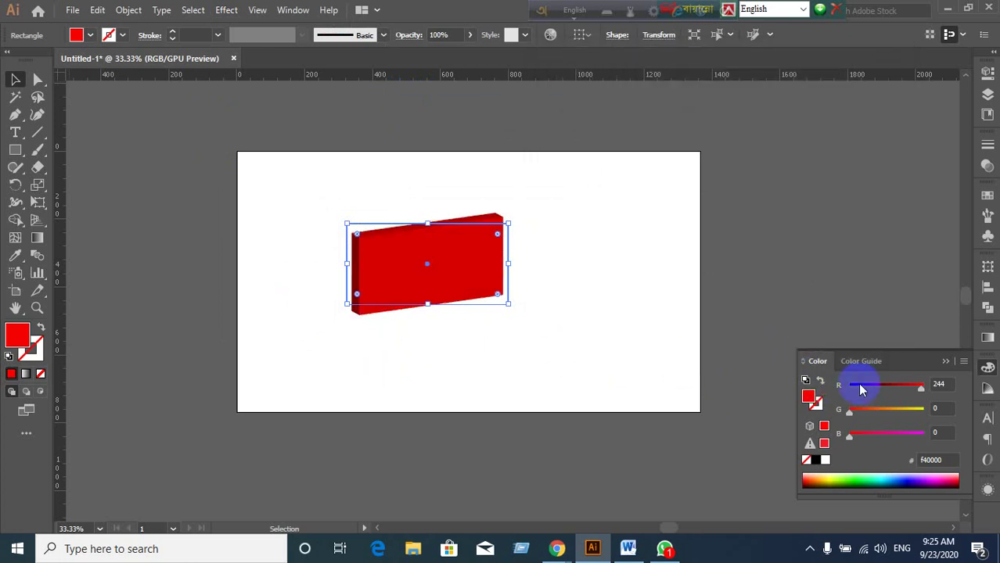
Collapse the Color panel and float the Appearance panel showing the box's settings.
click(945, 361)
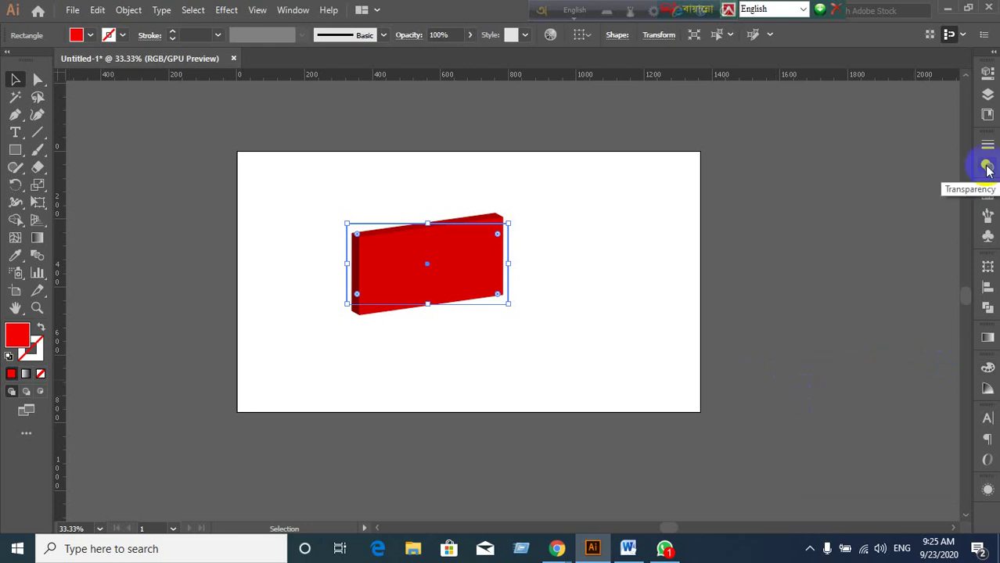
click(987, 490)
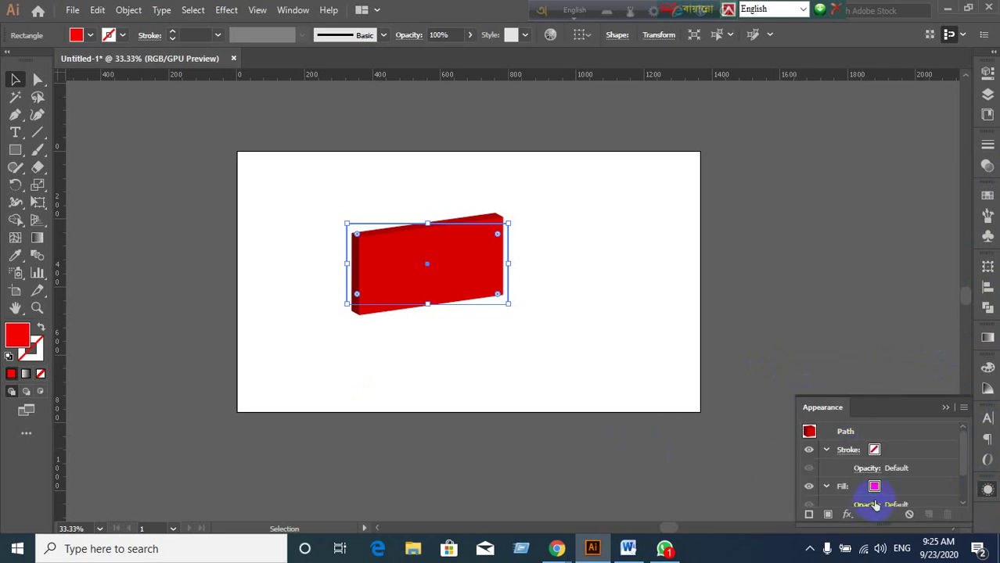
drag(886, 409, 826, 324)
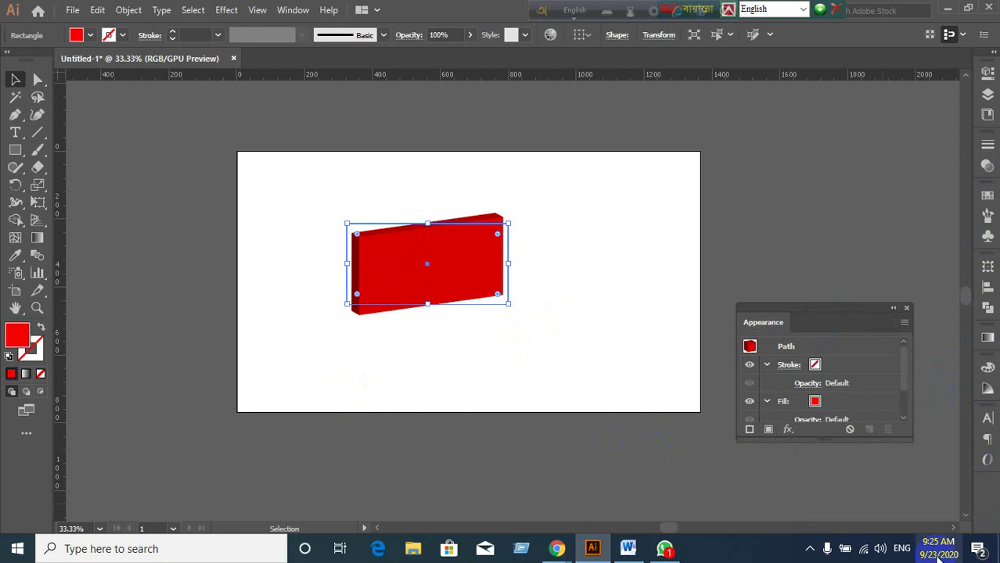
scroll(819, 402, down, 2)
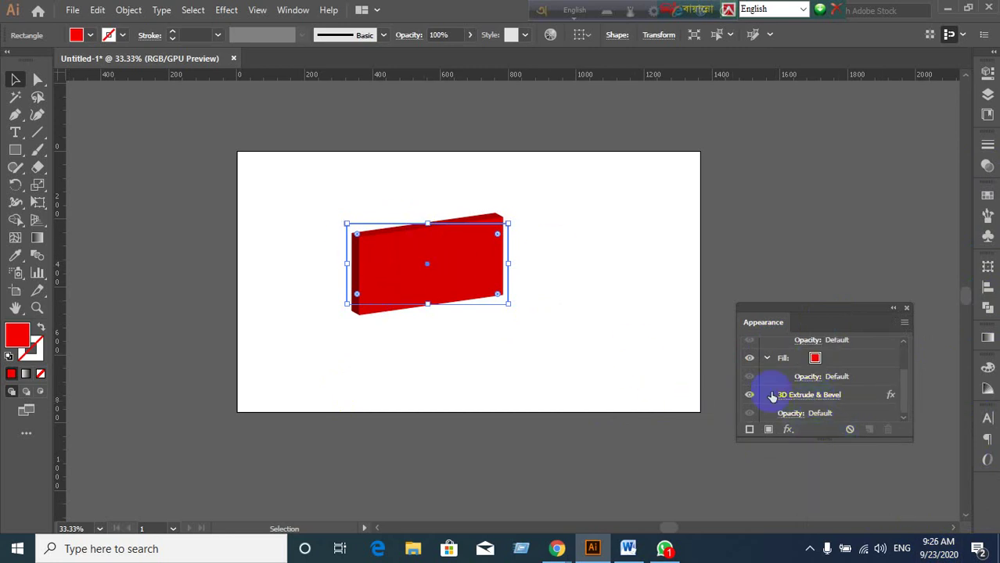
Re-edit the 3D Extrude & Bevel to a custom -18°, -28°, 18° rotation and apply.
click(811, 396)
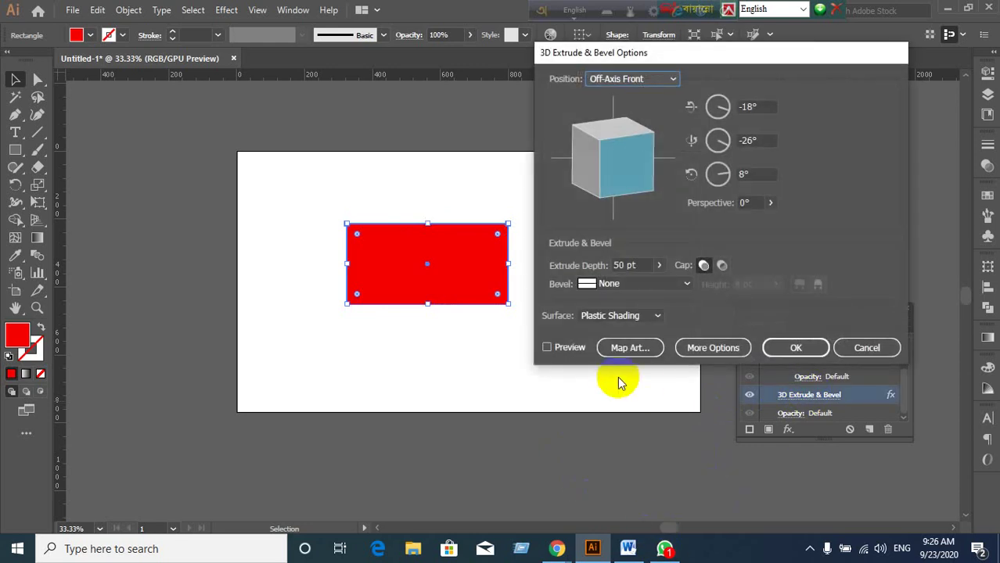
click(547, 347)
drag(640, 149, 591, 173)
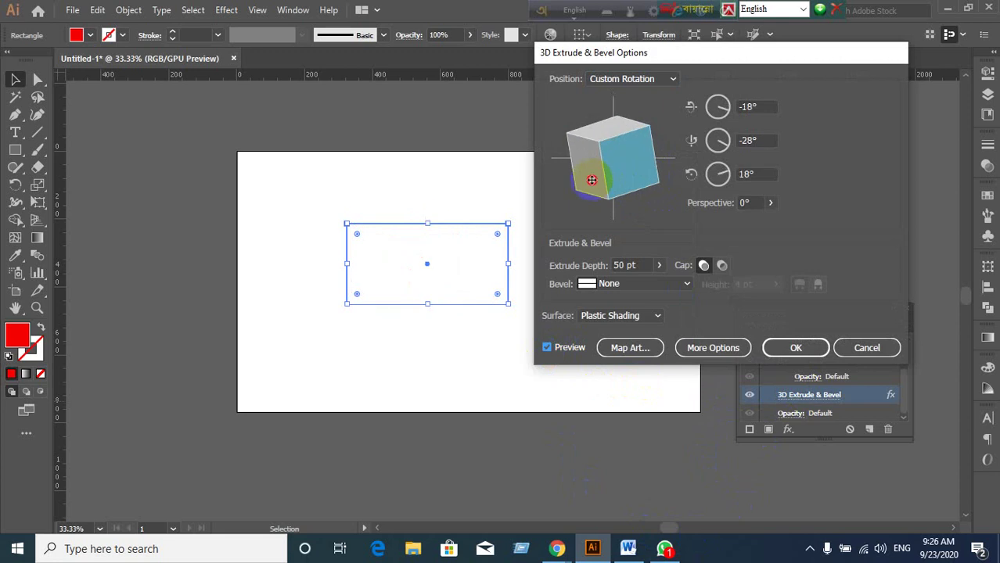
click(796, 347)
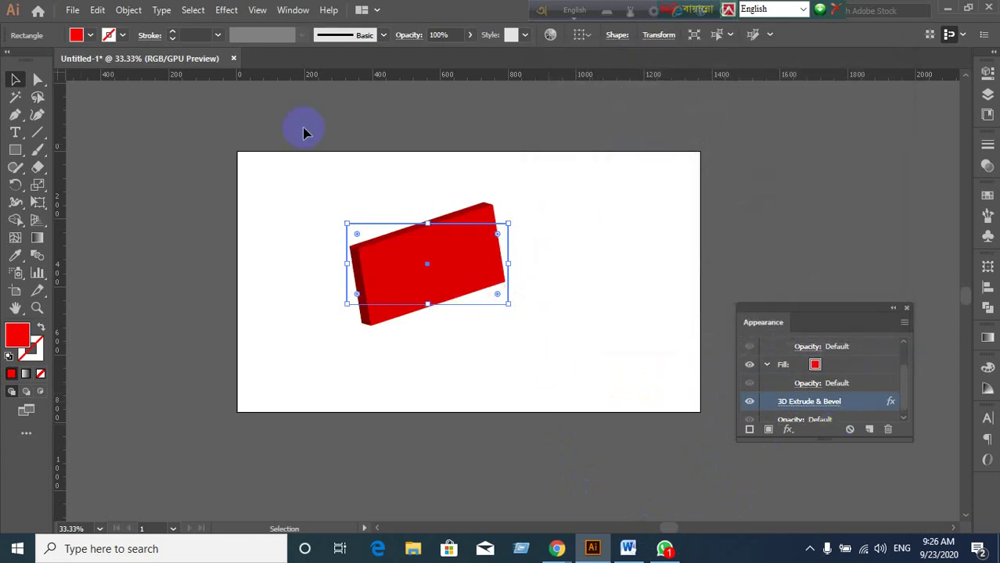
click(228, 10)
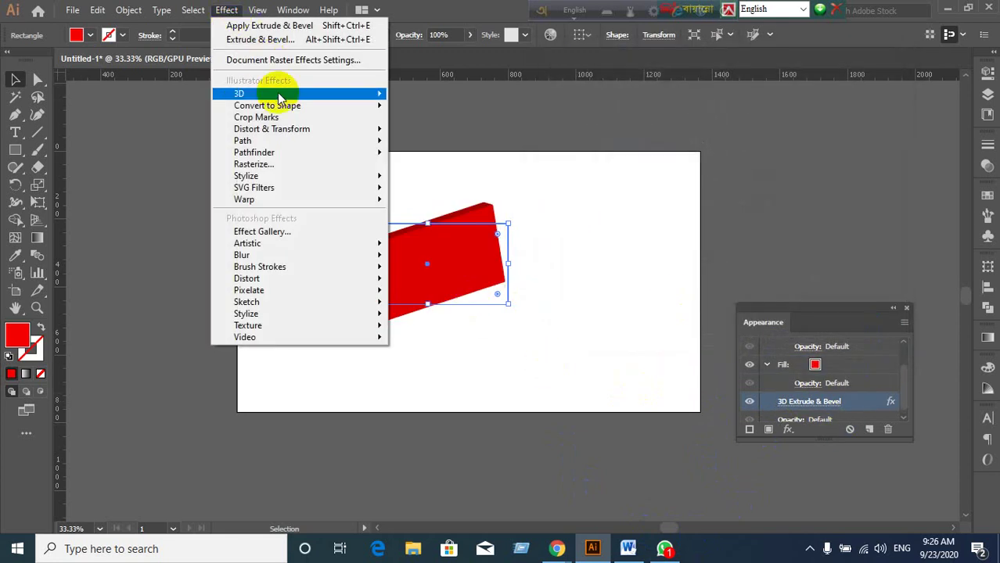
mouse_move(280, 97)
click(415, 96)
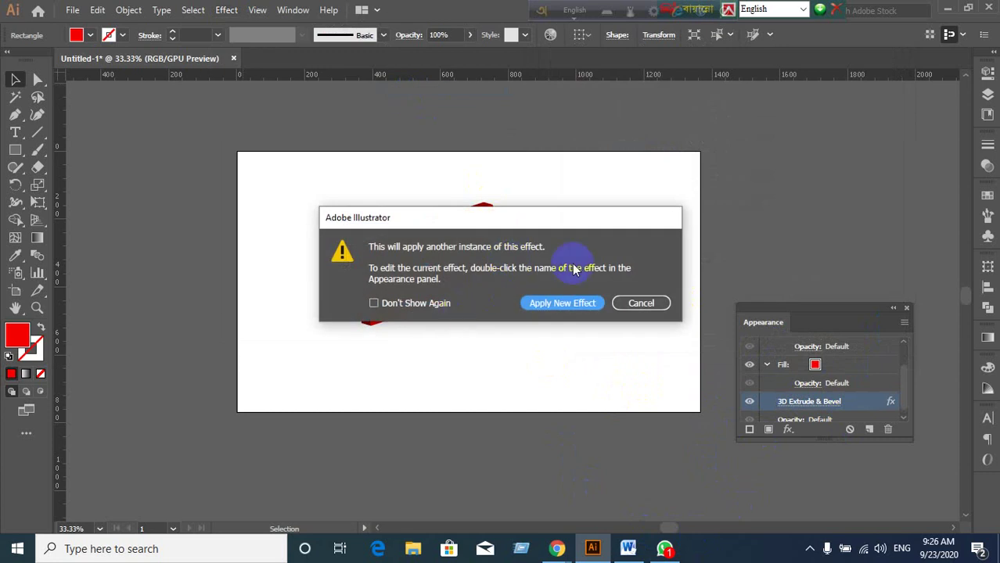
drag(572, 215, 860, 197)
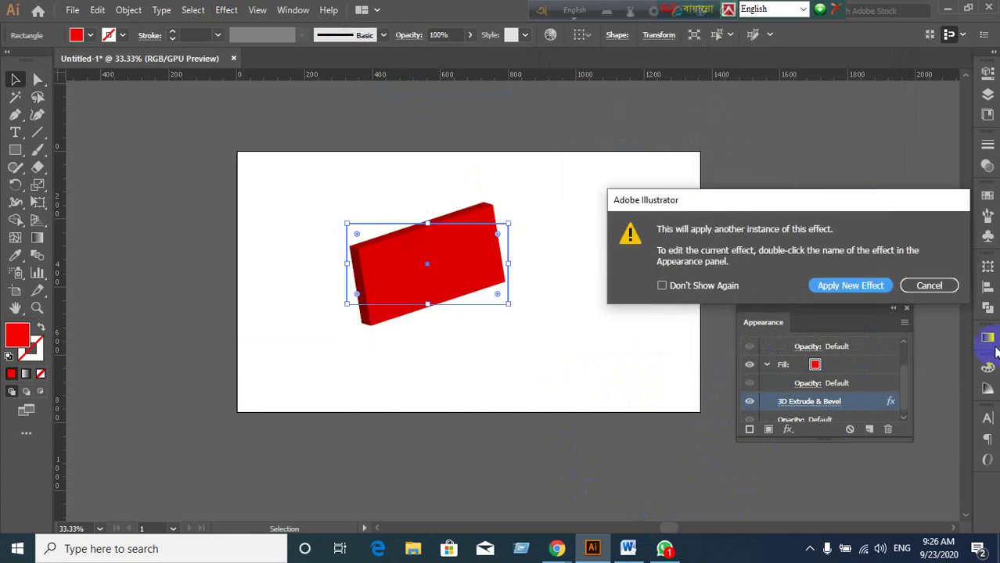
click(832, 289)
click(547, 347)
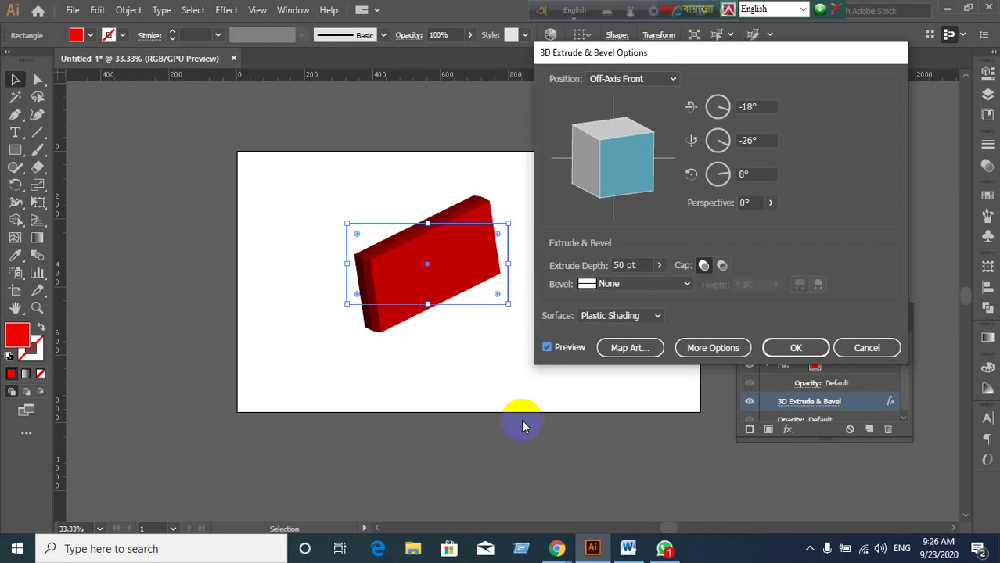
click(795, 347)
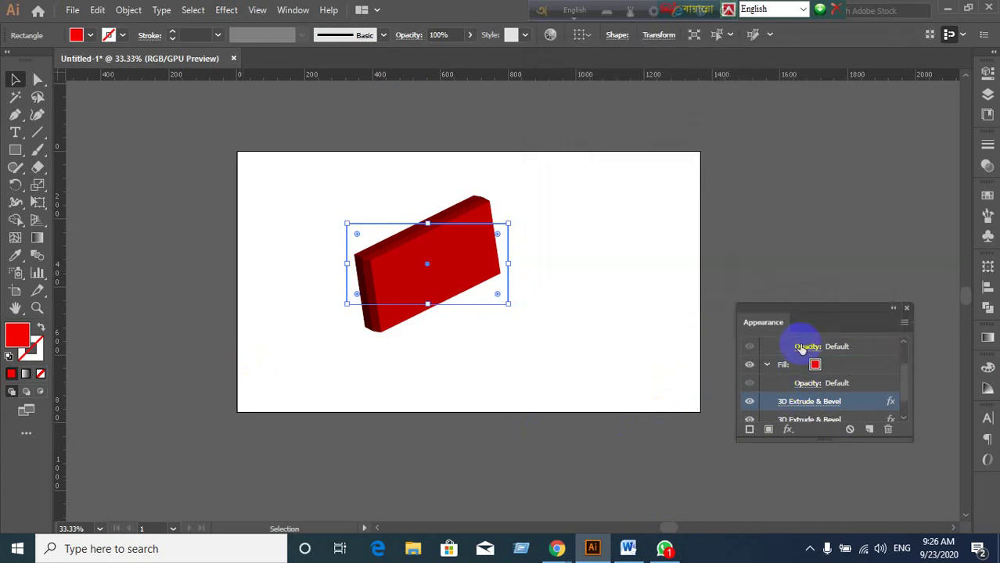
click(591, 367)
key(ctrl+z)
Delete the red 3D box and collapse the Appearance panel to an icon out of the way.
click(591, 368)
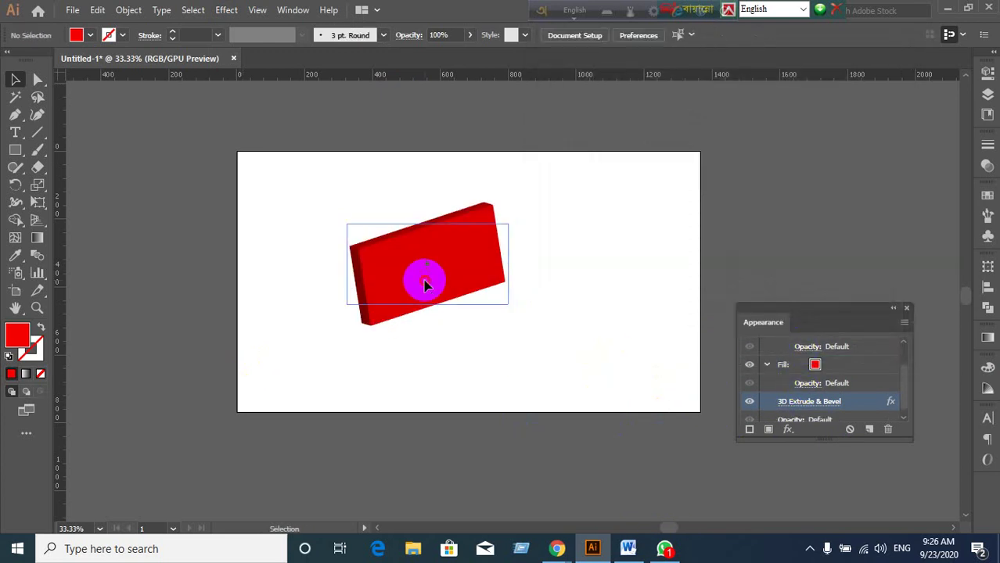
click(425, 286)
key(Delete)
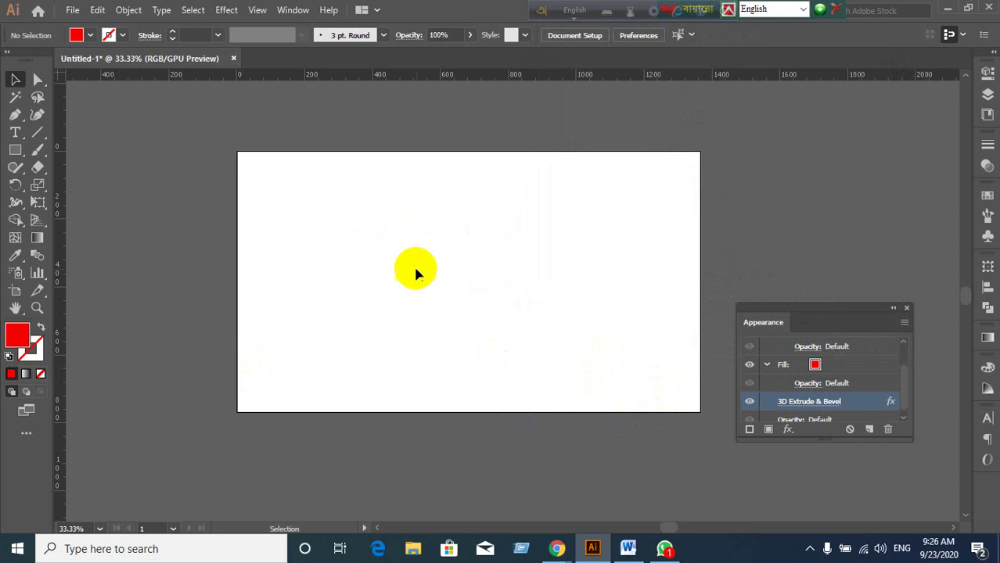
click(893, 310)
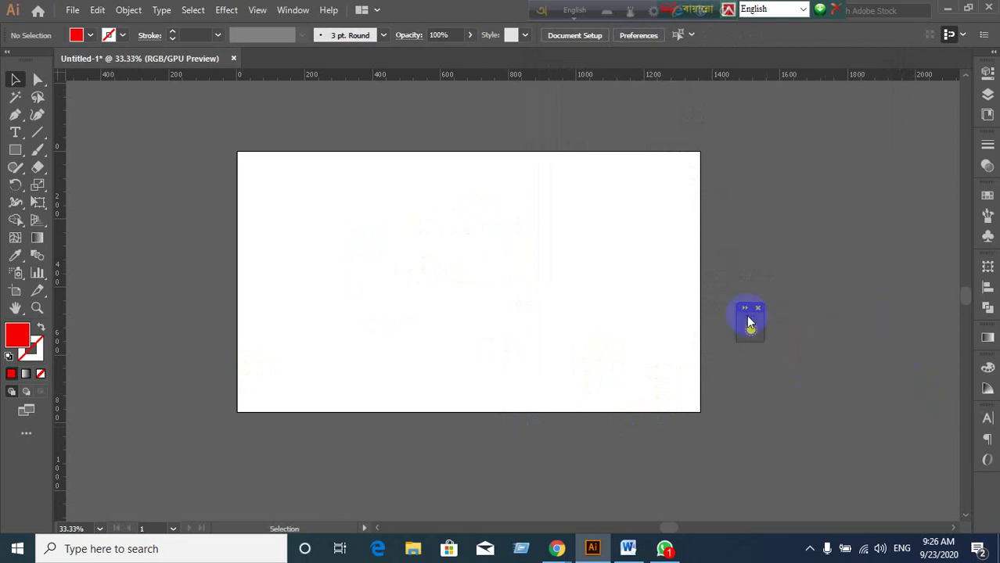
drag(749, 322, 984, 496)
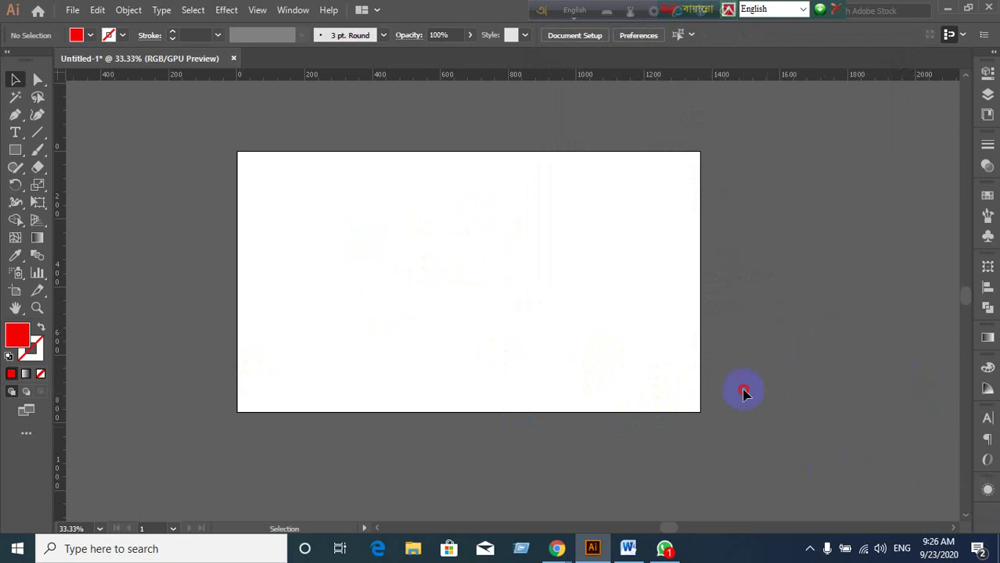
click(15, 133)
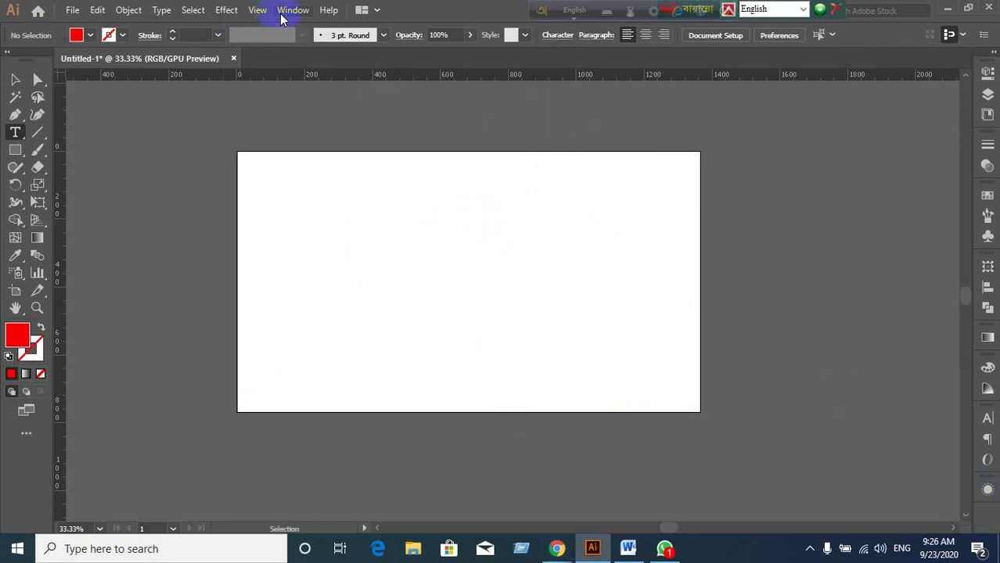
Create a text object on the artboard and select it with the Selection tool.
click(366, 231)
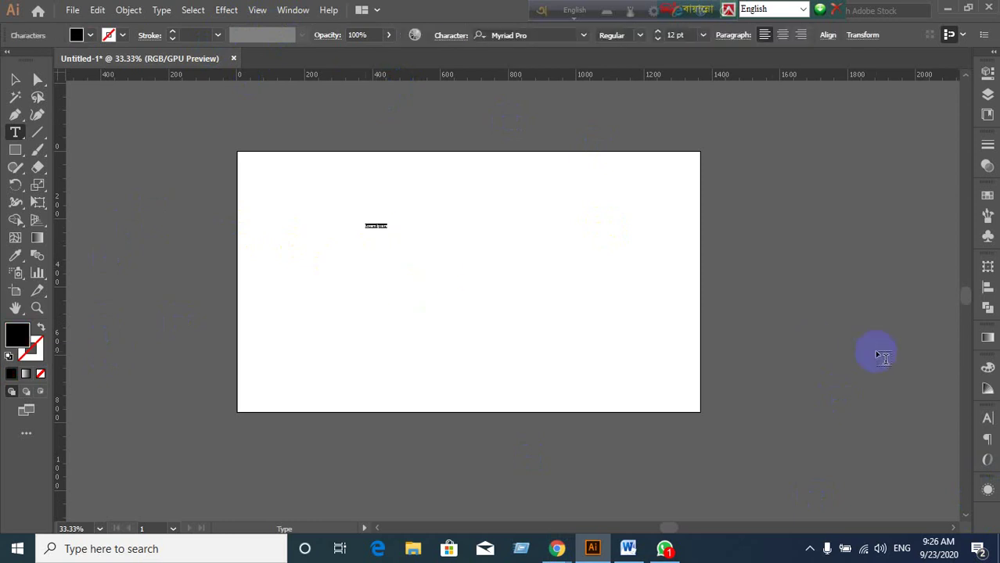
key(BackSpace)
click(15, 79)
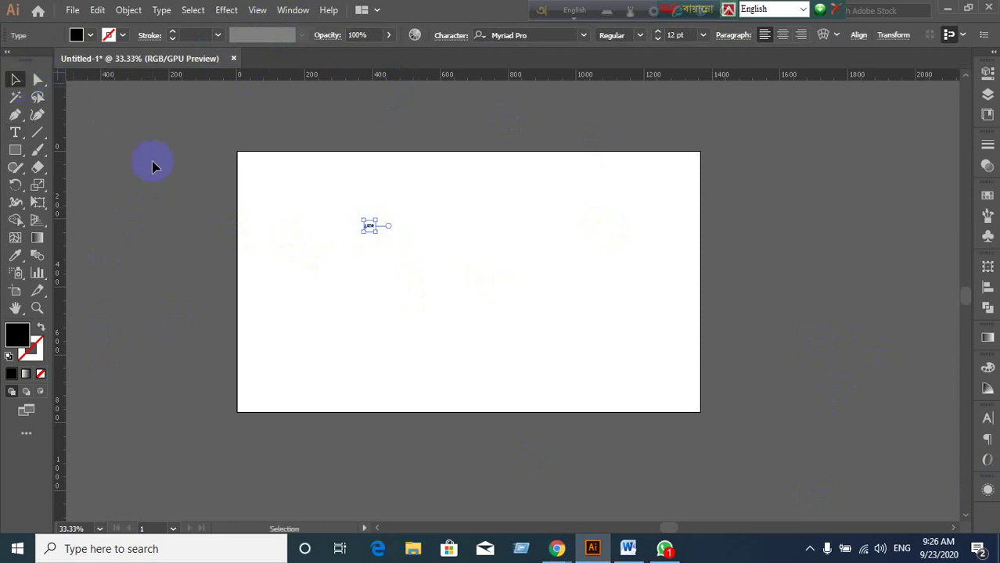
click(359, 219)
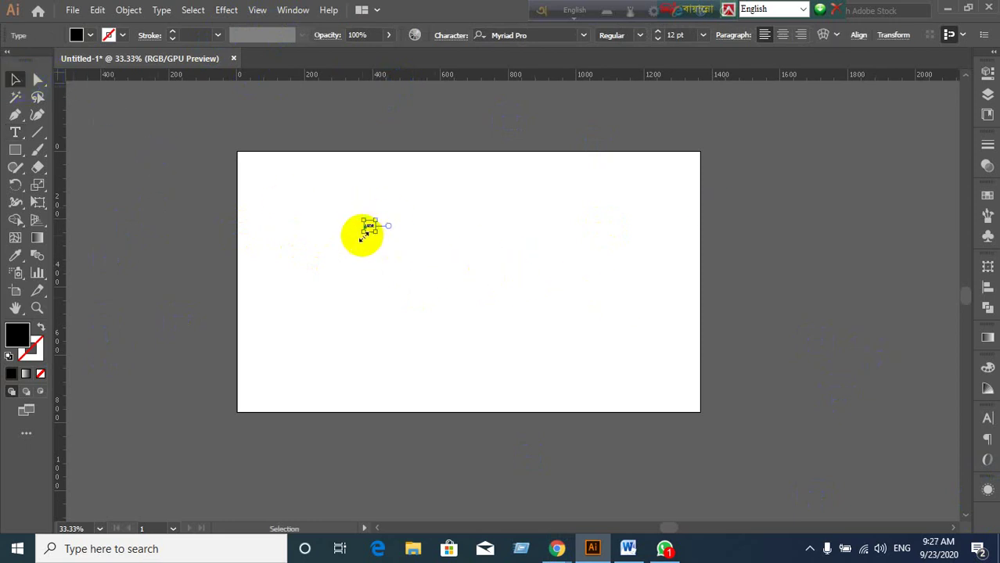
Scale the LEDP text up to about 357 pt and move it near the artboard middle.
drag(378, 231, 669, 418)
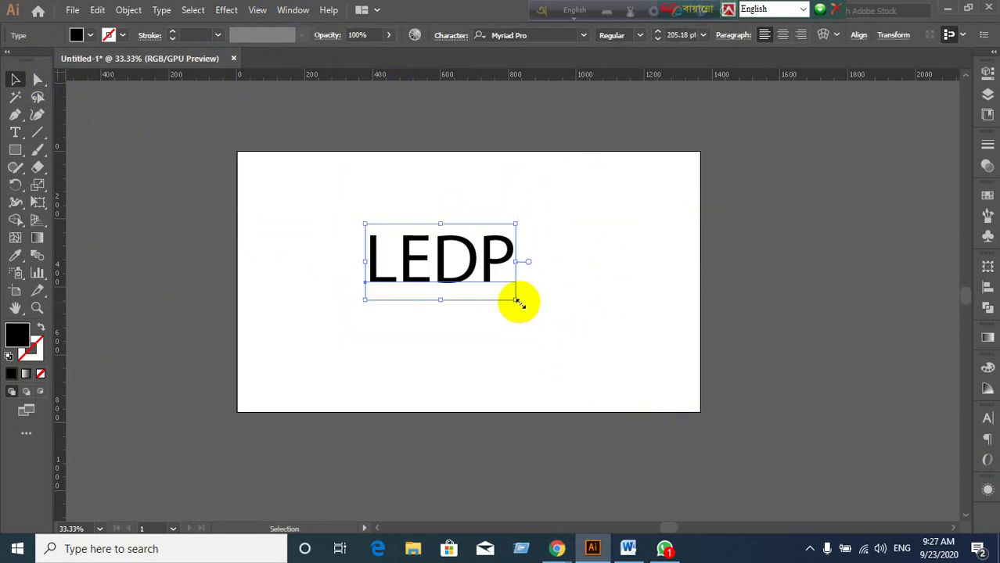
drag(516, 301, 624, 374)
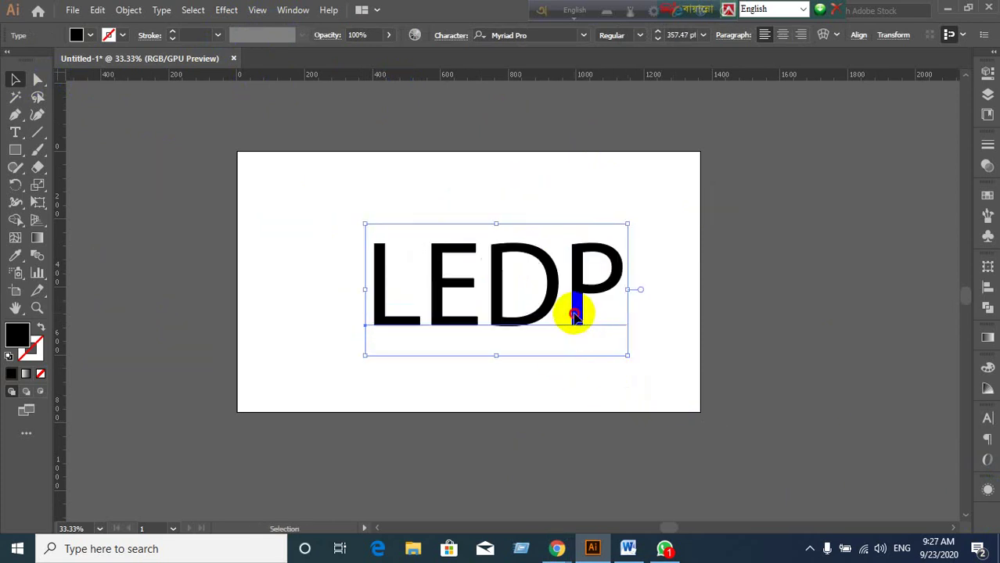
drag(574, 312, 548, 309)
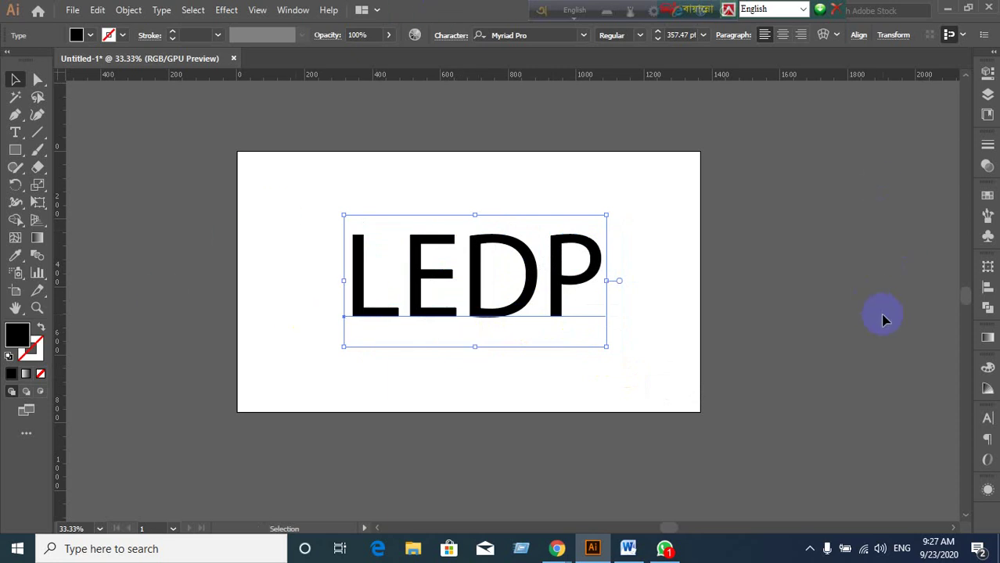
click(987, 419)
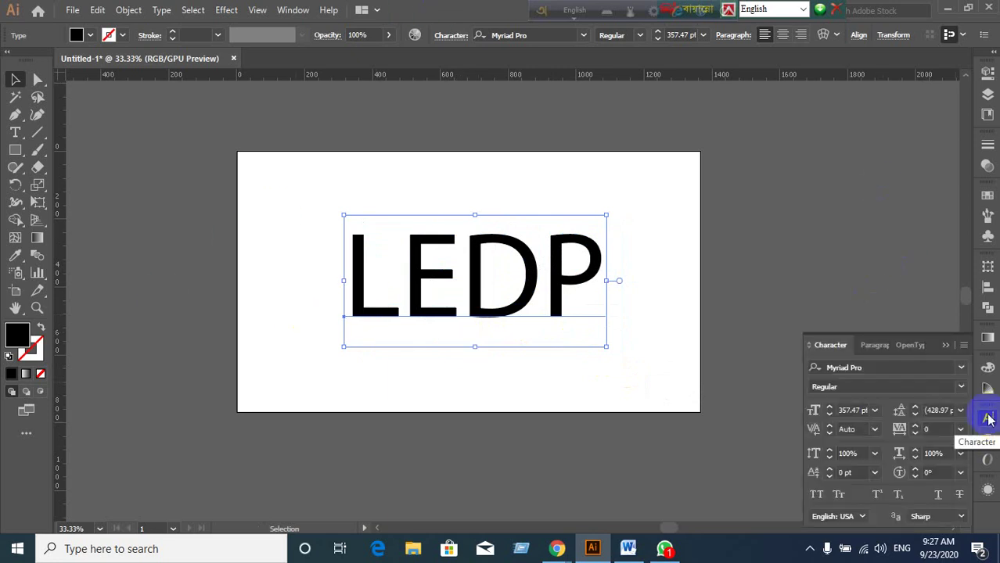
Try Bauhaus 93 on LEDP, undo it, then set the font style to Myriad Pro Bold.
click(870, 367)
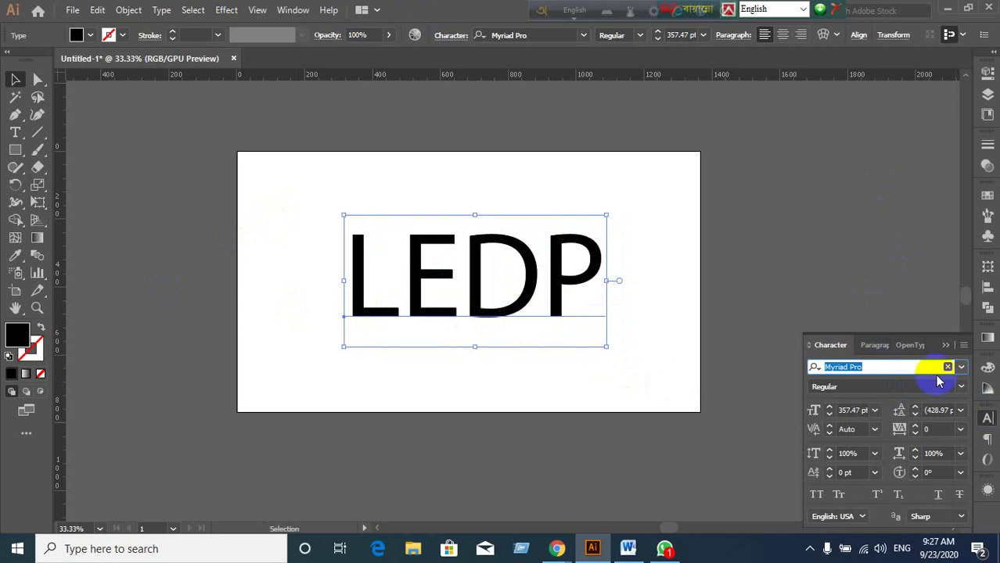
click(960, 368)
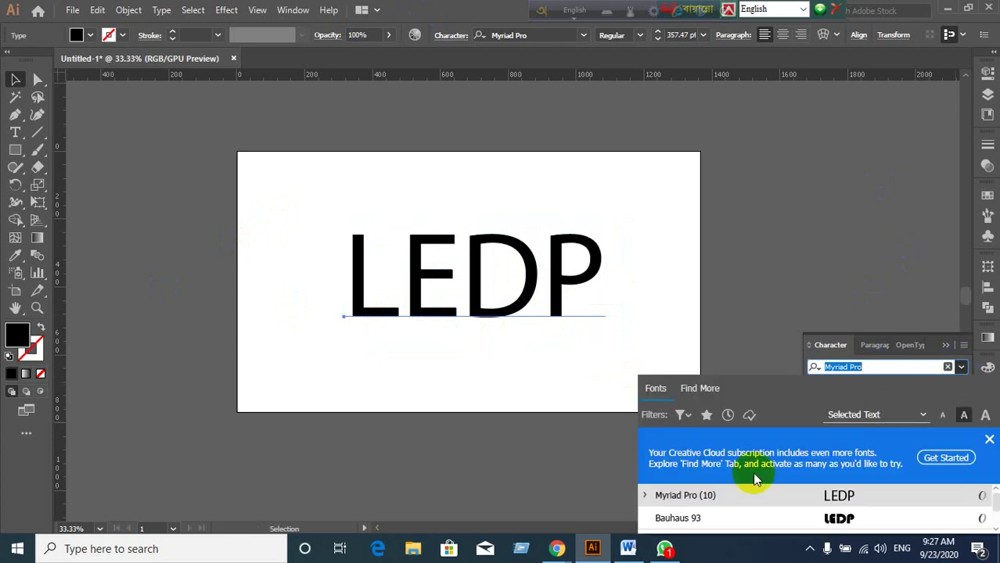
click(678, 519)
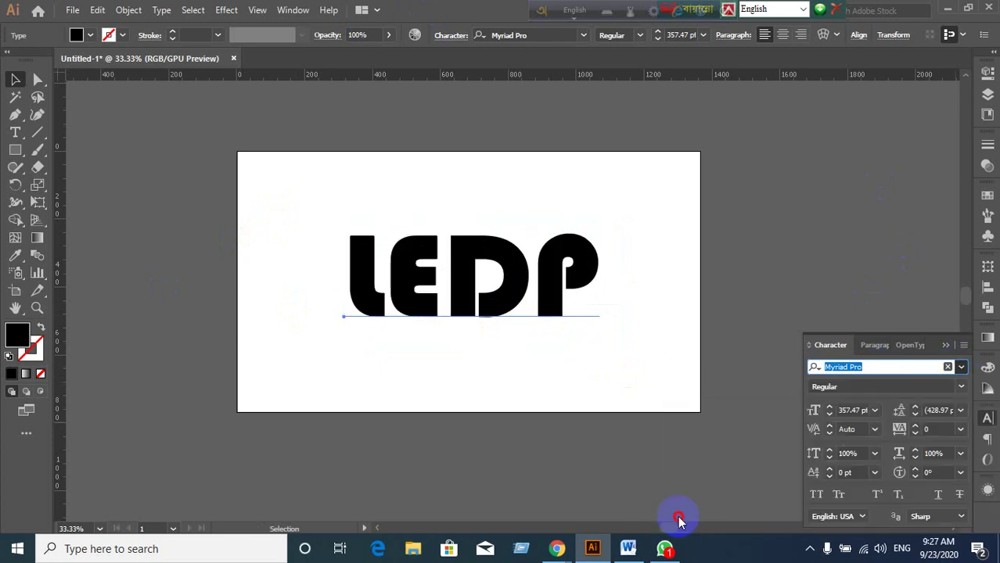
key(ctrl+z)
click(560, 348)
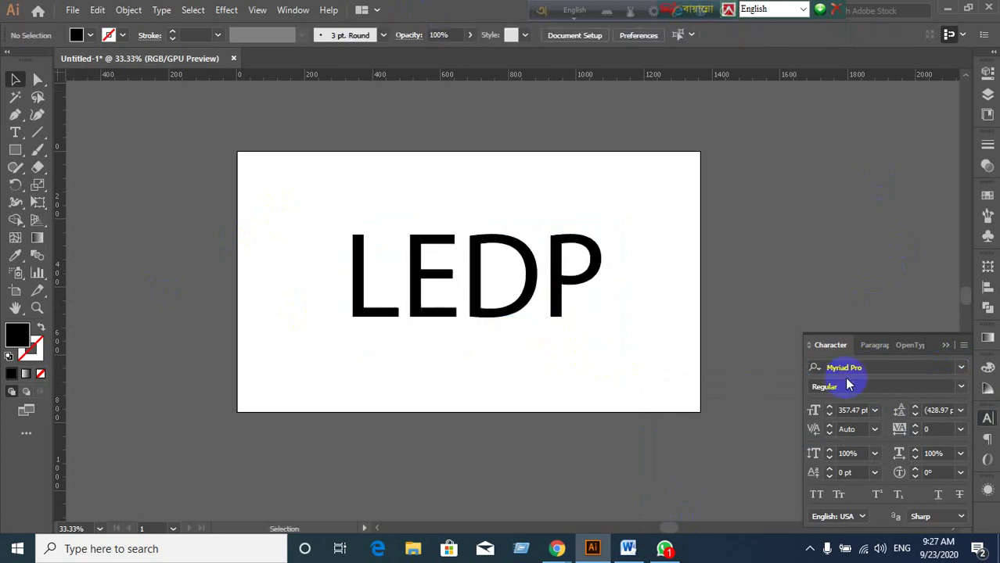
click(470, 311)
click(960, 389)
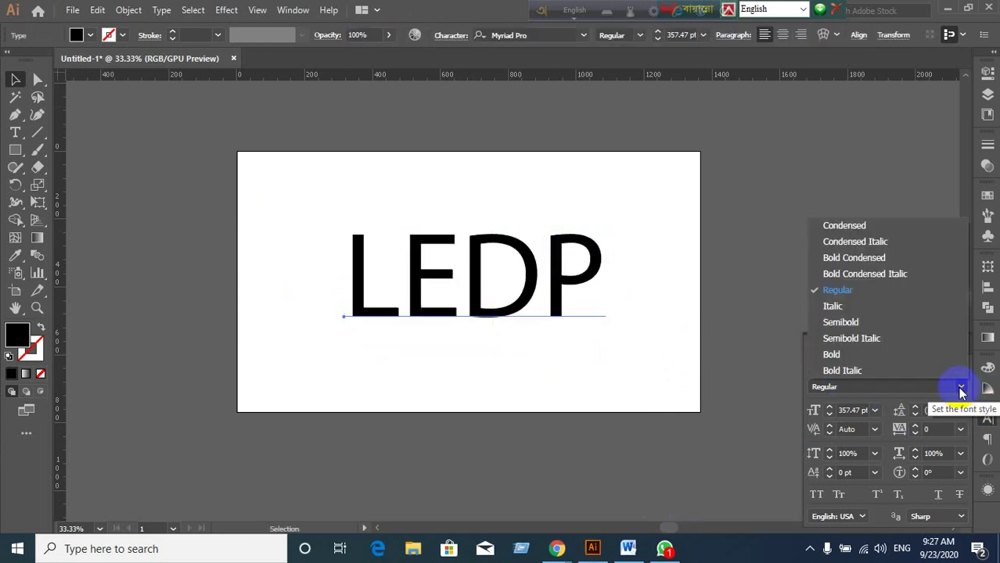
click(832, 354)
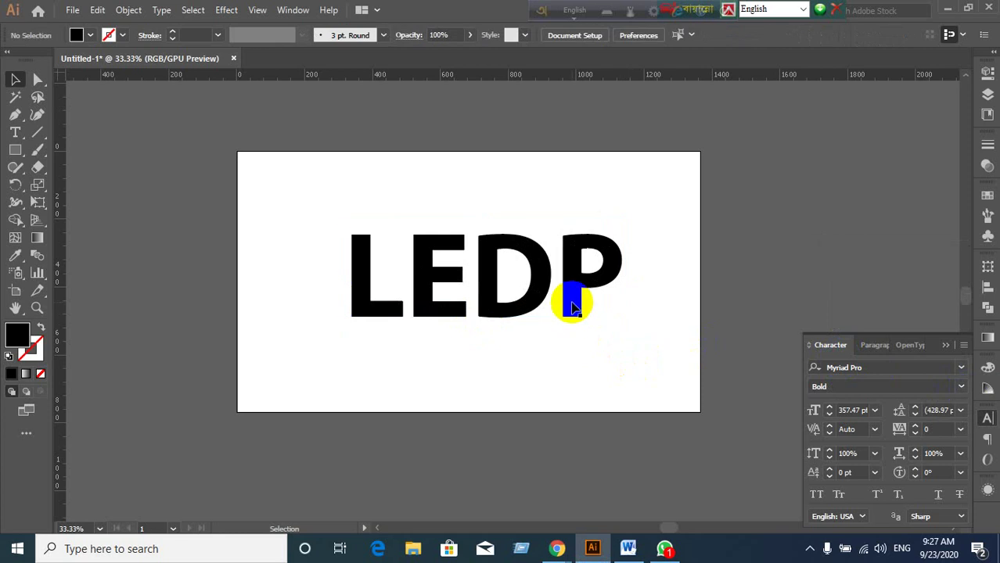
Nudge the LEDP text slightly up and left on the artboard, then deselect it.
drag(569, 301, 528, 291)
key(ctrl+shift+a)
click(631, 340)
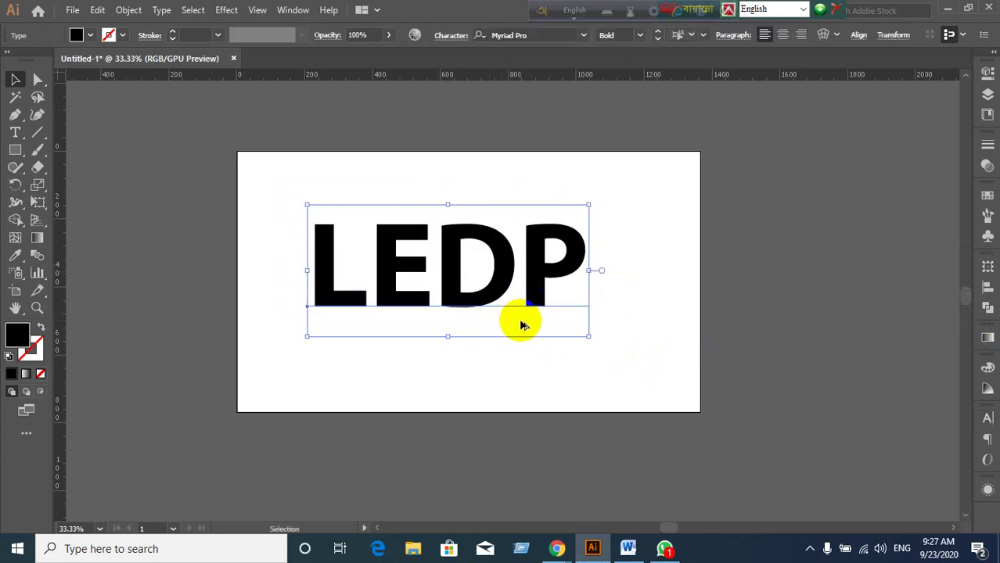
scroll(518, 323, up, 1)
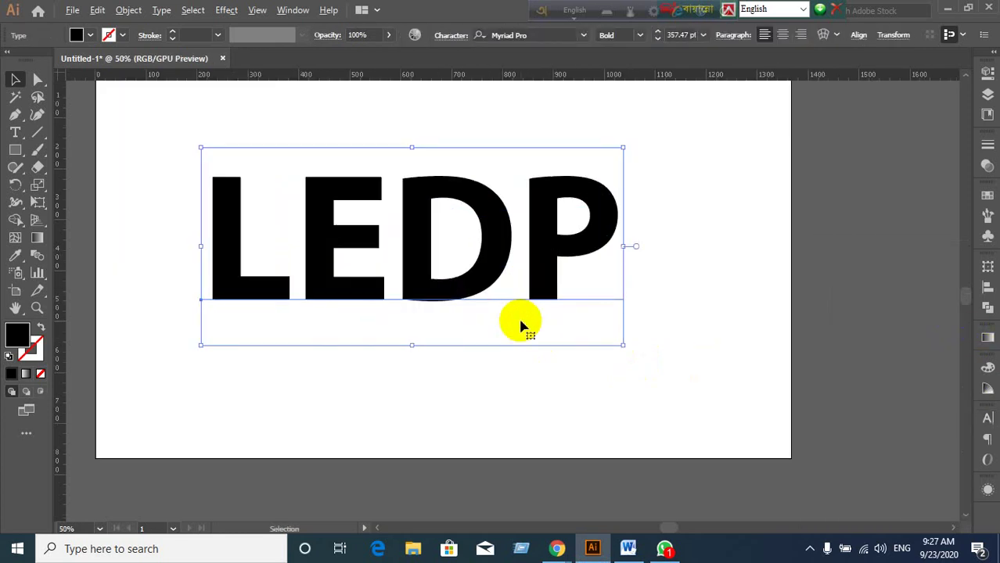
Change the LEDP fill from black to bright red #ef0000 in the Color Picker.
double_click(19, 337)
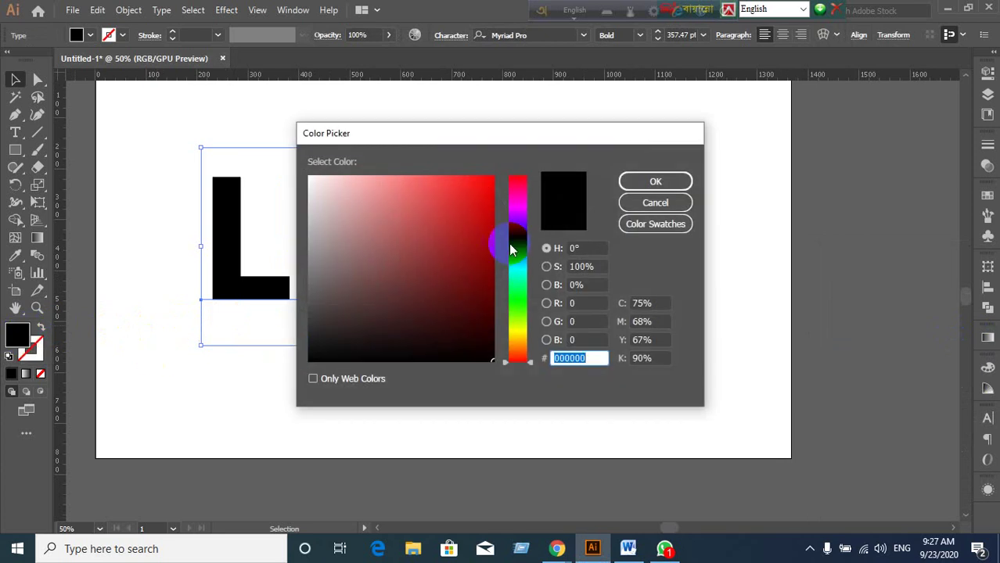
mouse_move(503, 241)
mouse_down()
mouse_move(480, 208)
mouse_move(505, 185)
mouse_up()
click(665, 181)
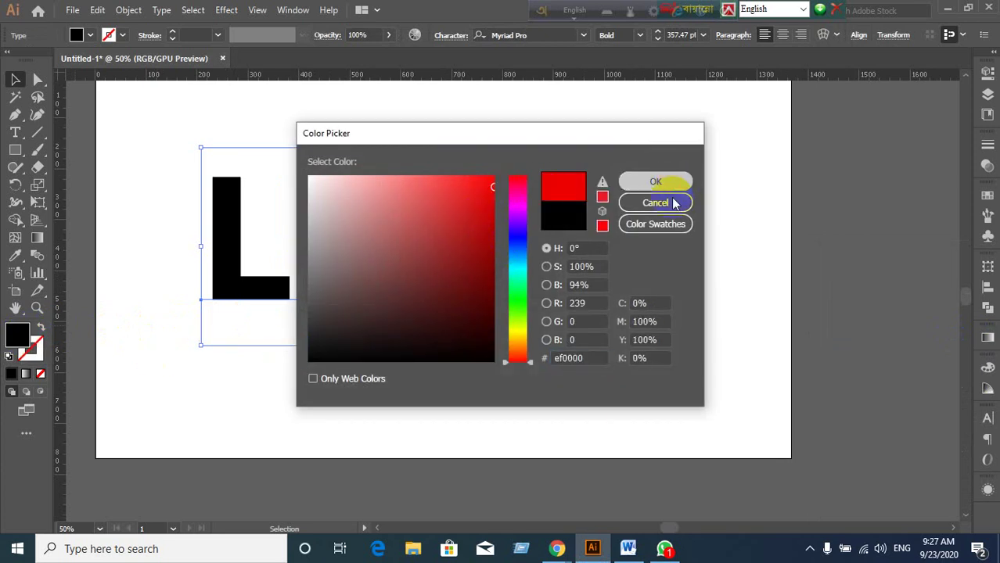
scroll(561, 358, down, 1)
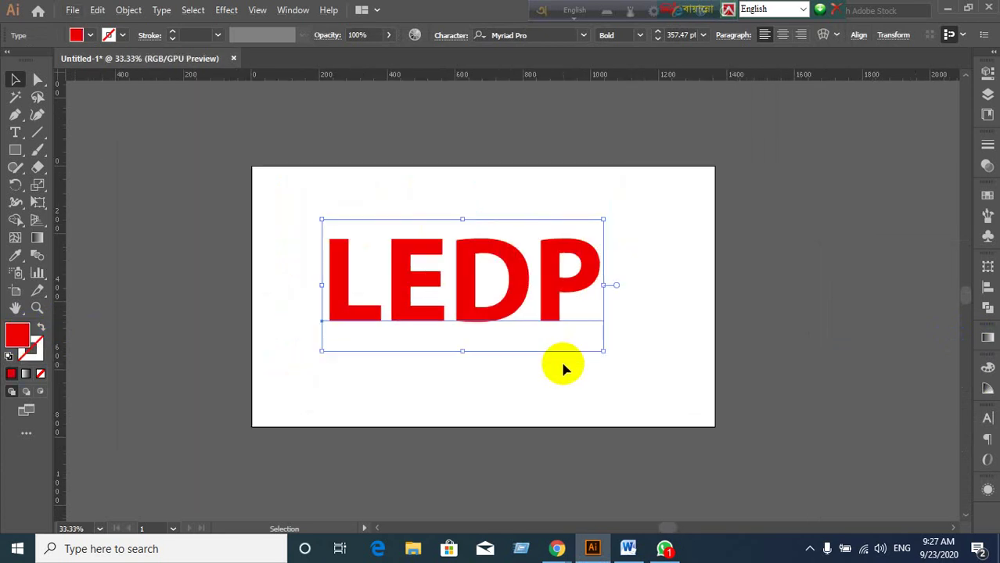
scroll(563, 366, up, 1)
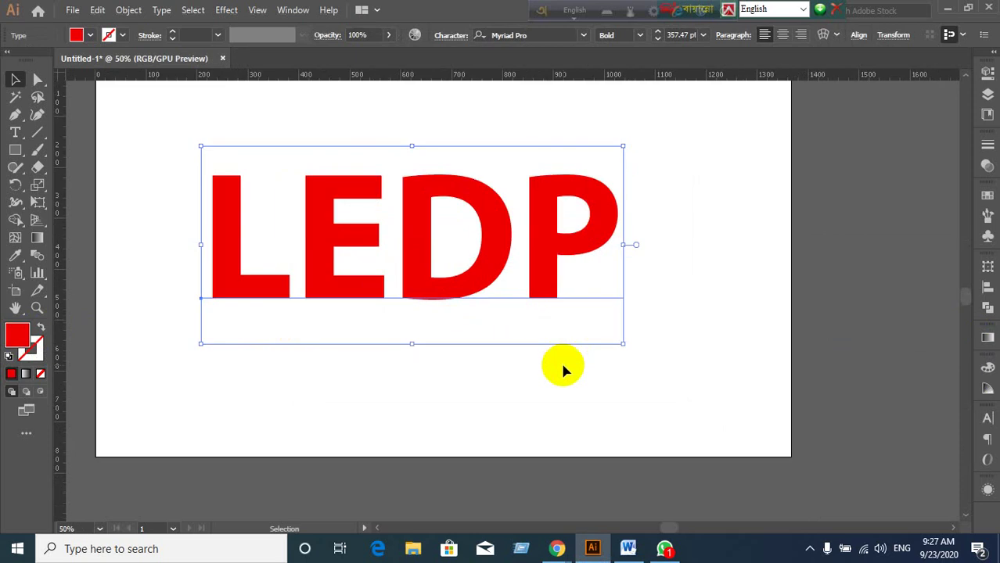
scroll(516, 172, up, 3)
scroll(519, 172, down, 1)
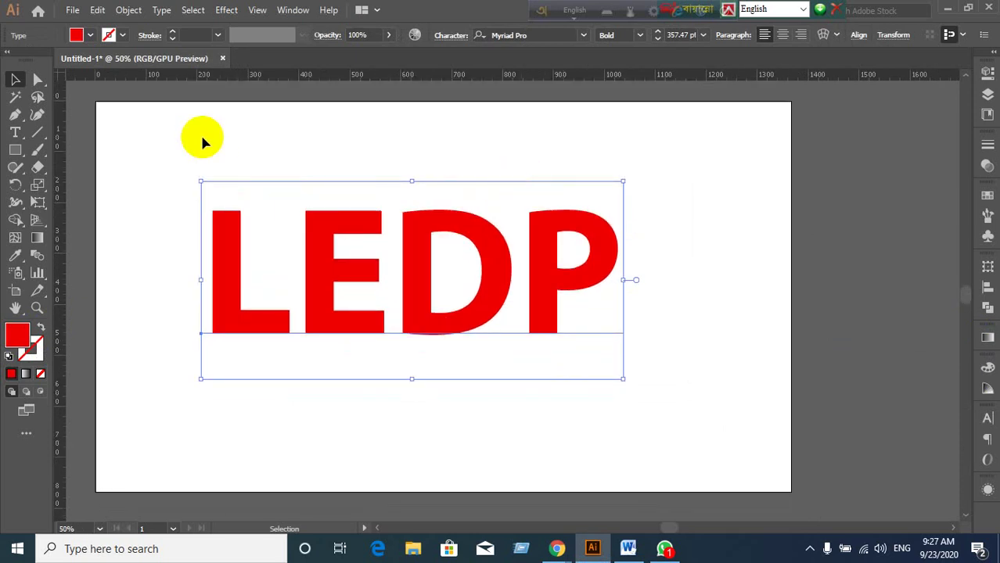
Apply Effect > 3D > Extrude & Bevel to LEDP with Preview turned on.
click(232, 10)
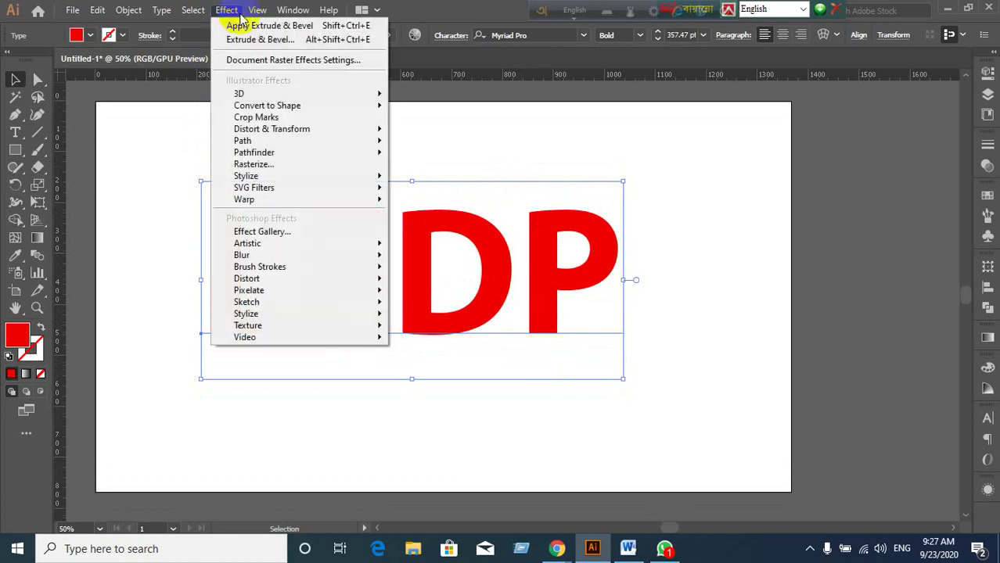
mouse_move(242, 95)
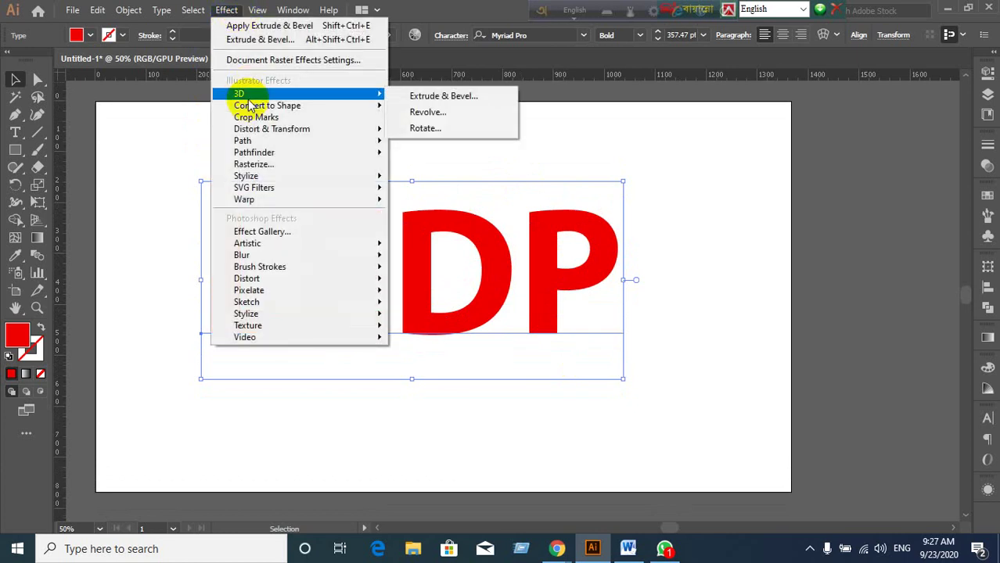
click(486, 103)
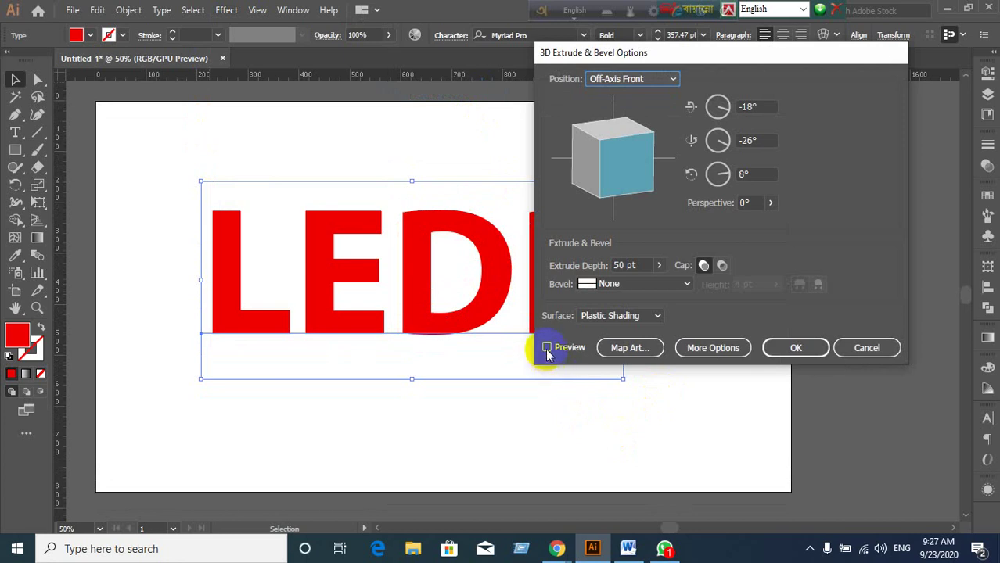
click(547, 350)
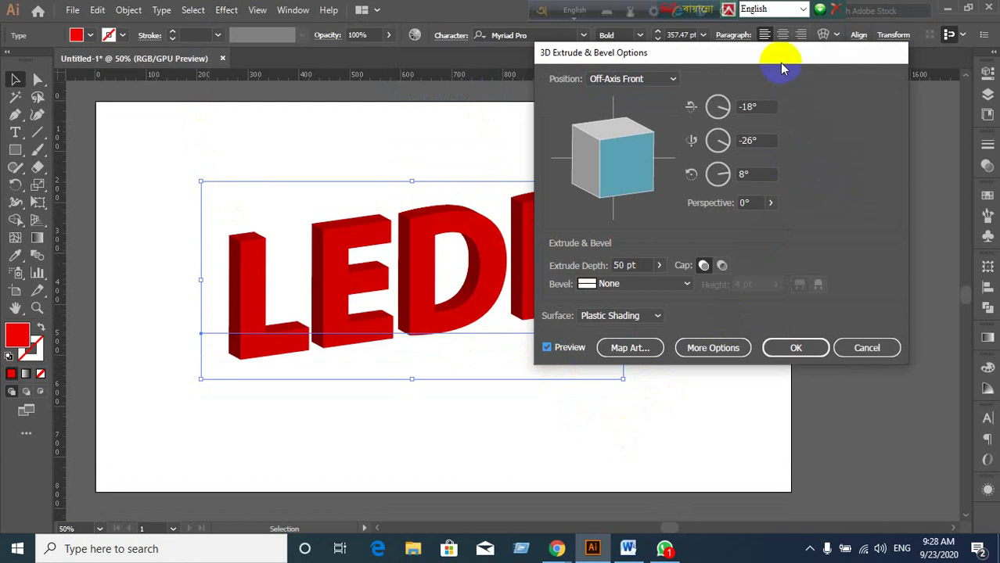
drag(781, 56, 854, 68)
Set the 3D rotation to 14° on X and 0° on Y.
click(837, 116)
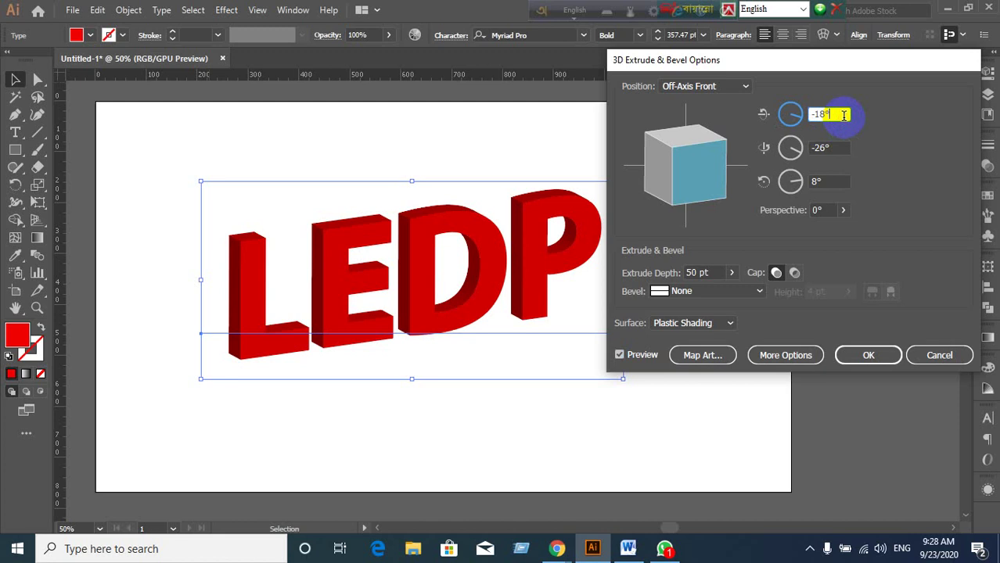
key(Down)
key(Down)
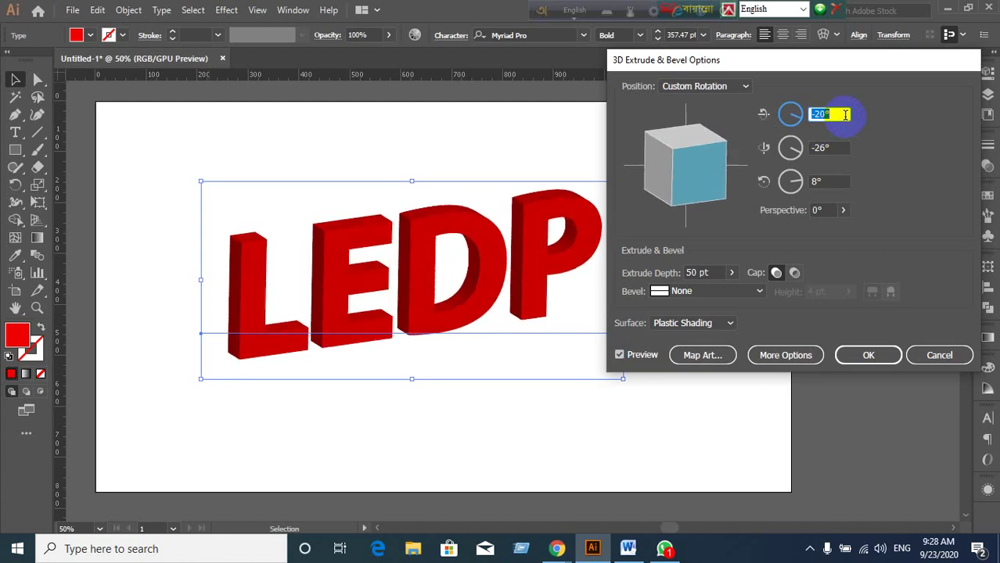
key(Up)
key(Up)
key(Up)
key(Up)
key(Up)
key(Up)
key(Up)
key(Up)
key(Up)
key(Up)
key(Up)
key(Up)
key(Up)
key(Up)
key(Up)
key(Up)
key(Up)
key(Up)
key(Up)
key(Up)
key(Up)
key(Up)
key(Up)
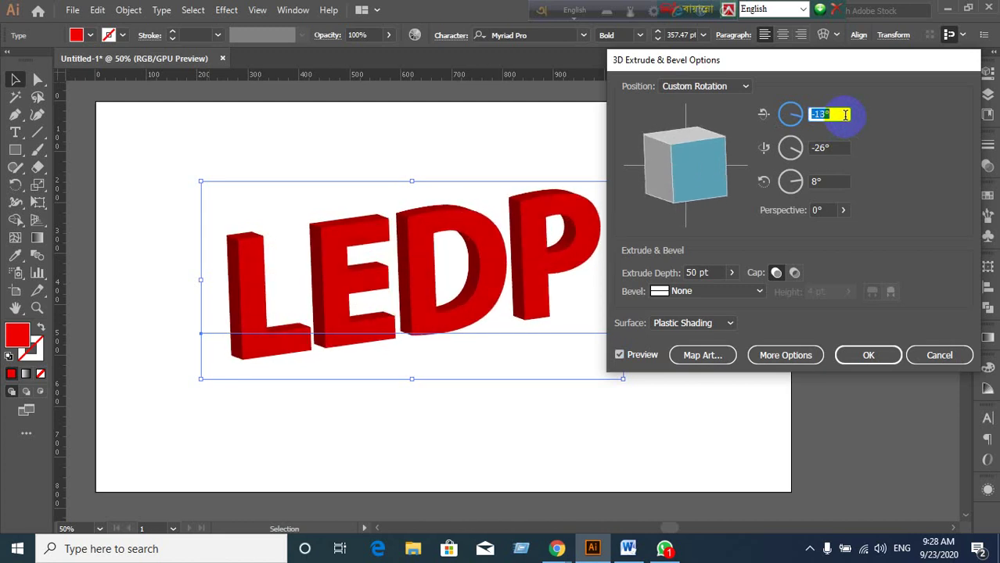
key(Up)
key(Up)
key(Up)
key(Up)
key(Up)
key(Up)
key(Up)
key(Up)
key(Up)
key(Up)
key(Up)
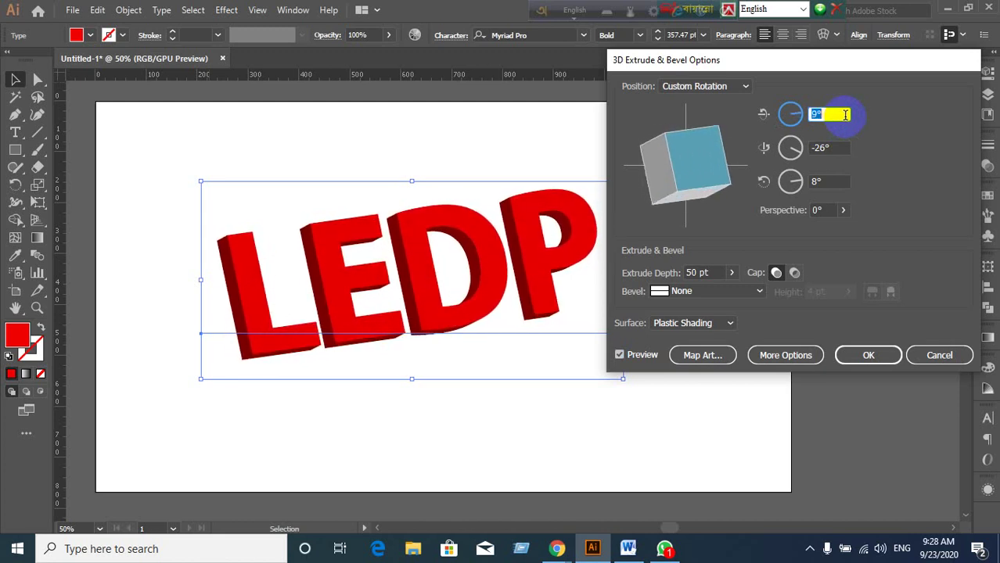
click(842, 147)
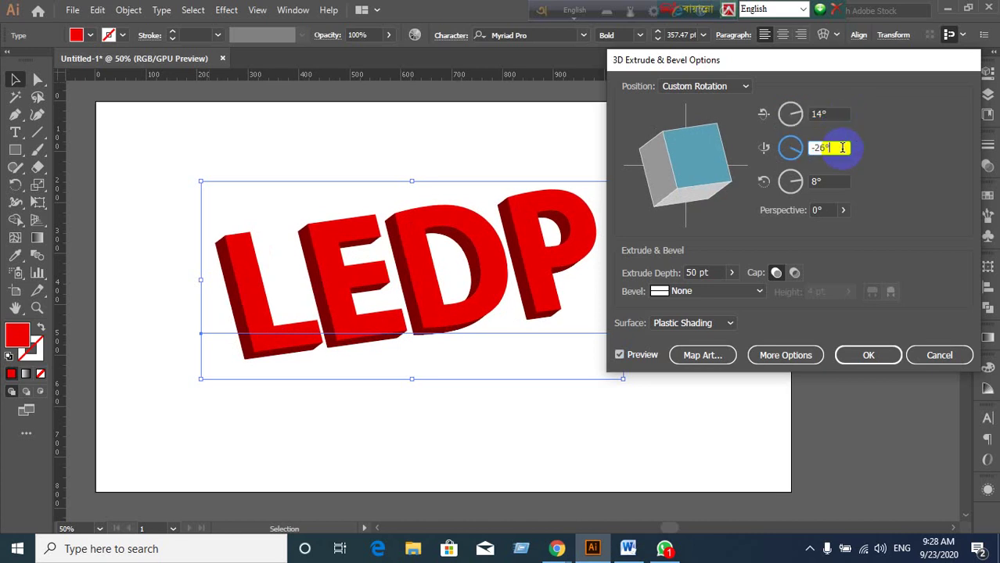
key(Down)
key(Down)
key(Down)
key(Down)
key(Down)
key(Down)
key(Down)
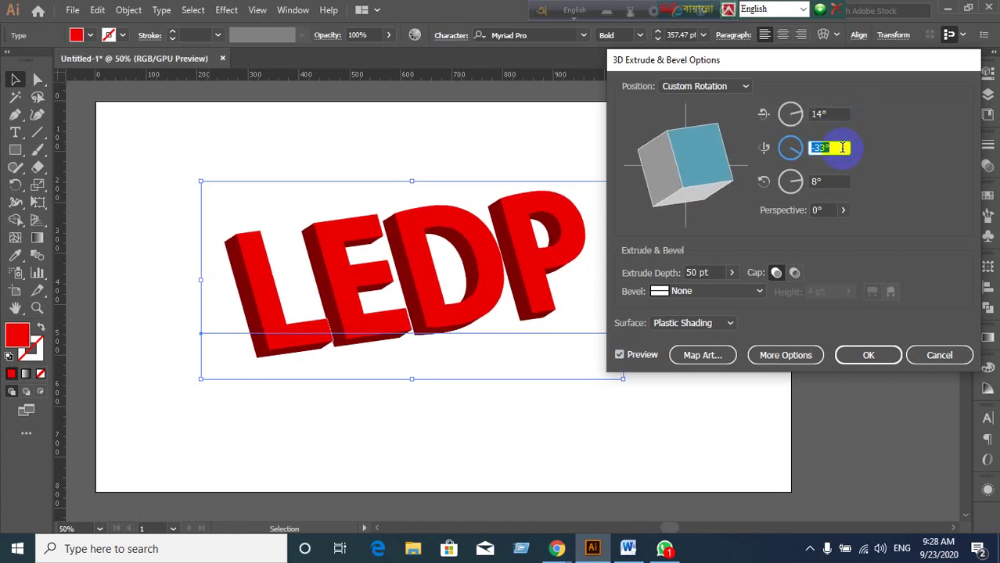
key(Up)
key(Up)
key(Up)
key(Up)
key(Up)
key(Up)
key(Up)
key(Up)
key(Up)
key(Up)
key(Up)
key(Up)
key(Up)
key(Up)
key(Up)
key(Up)
key(Up)
key(Up)
key(Up)
key(Up)
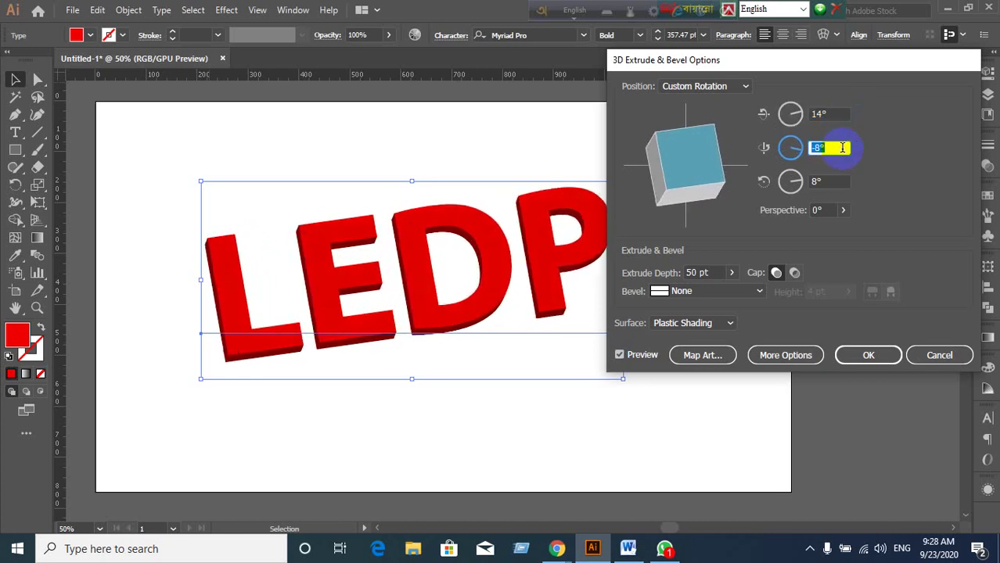
key(Up)
key(Up)
key(Up)
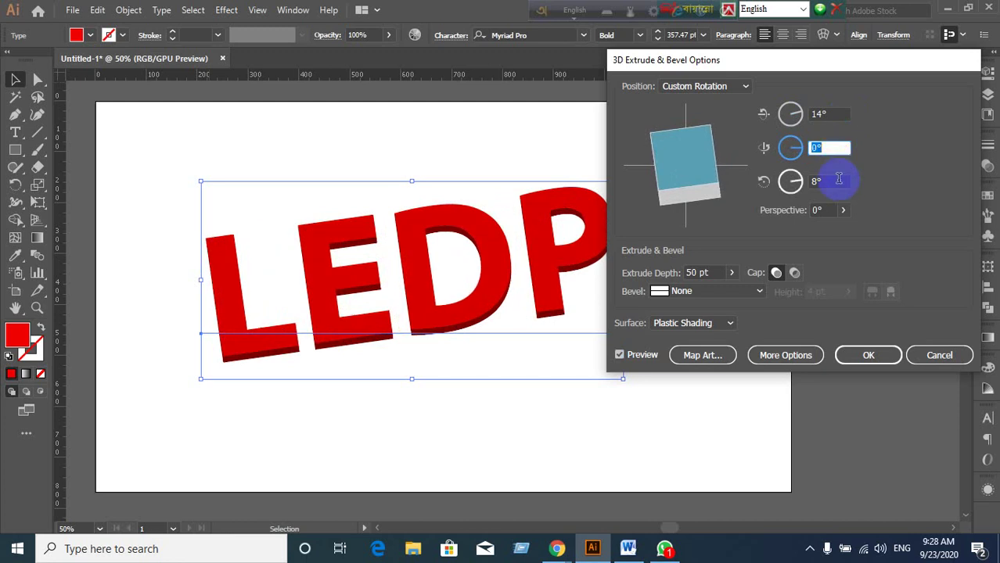
Set the Z rotation to 0° and the perspective to 50°, keeping the 50 pt extrude depth.
click(838, 179)
key(Down)
key(Down)
key(Down)
key(Down)
key(Down)
key(Down)
key(Down)
key(Down)
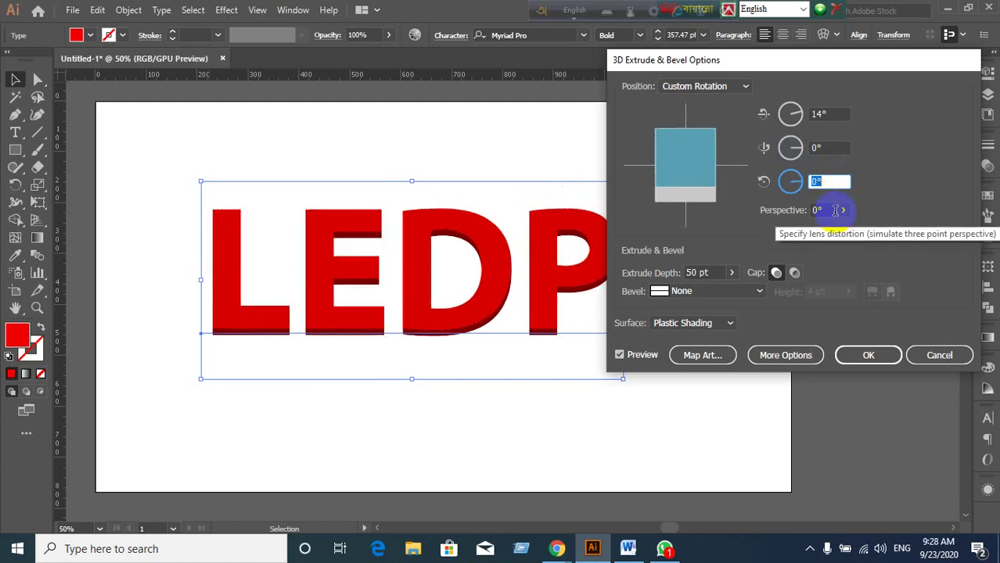
click(843, 210)
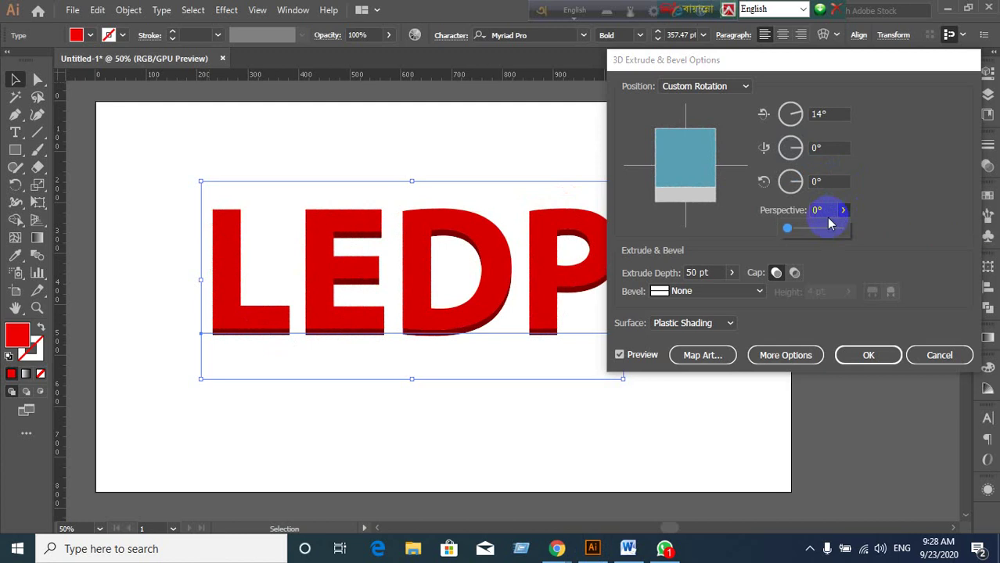
drag(791, 232, 808, 227)
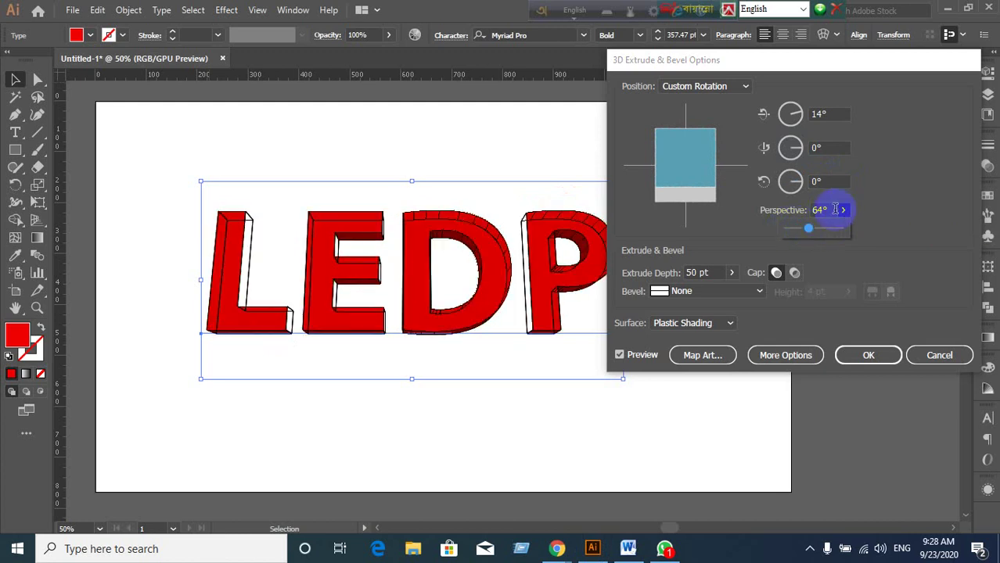
drag(811, 234, 817, 209)
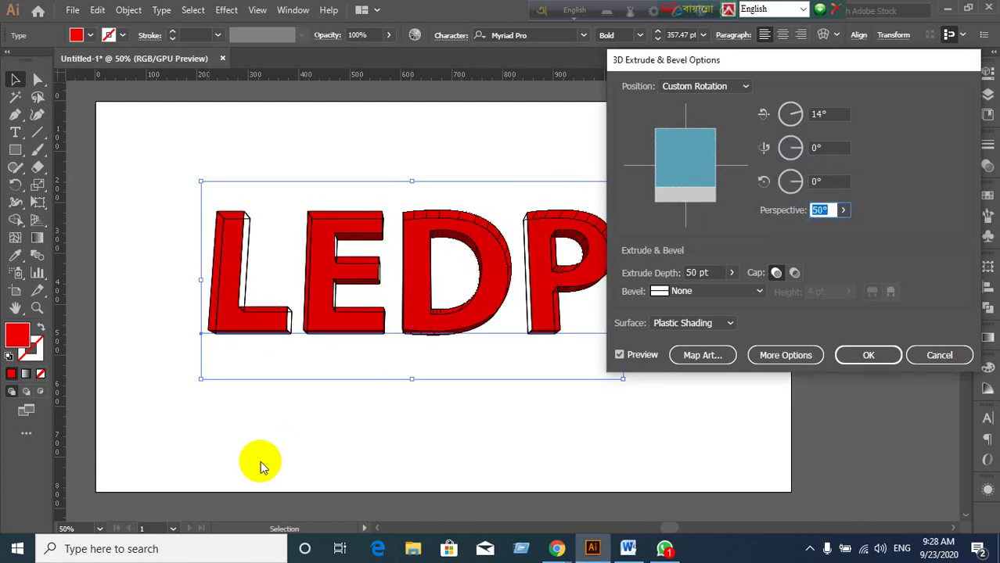
click(716, 273)
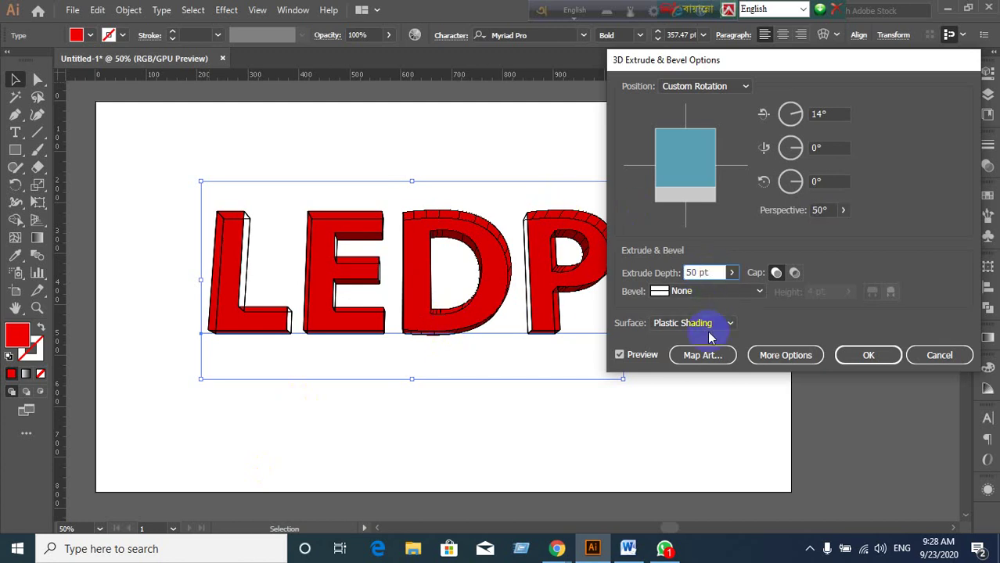
drag(842, 64, 871, 61)
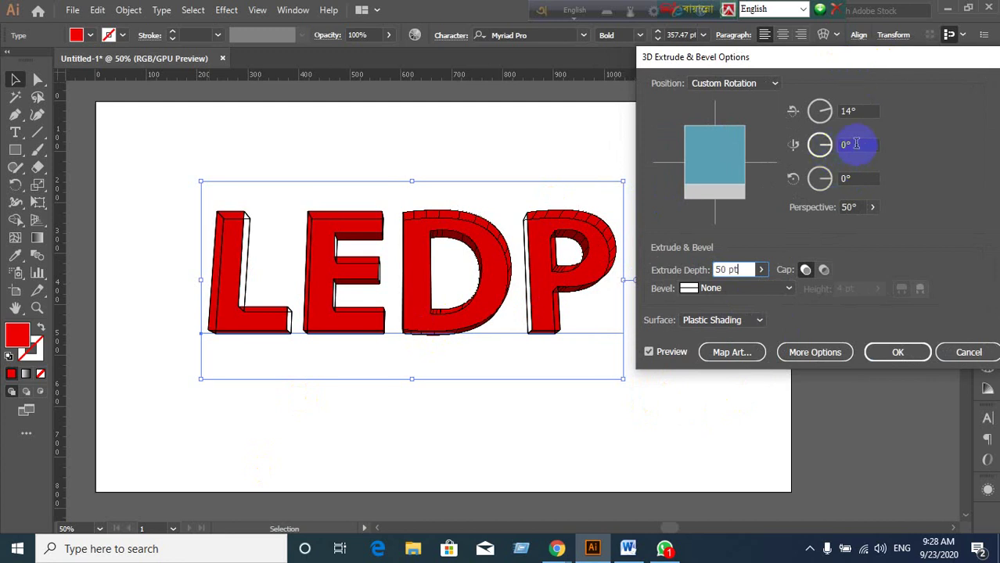
Set the Y rotation to 1° and apply the 3D extrusion.
click(856, 144)
key(Up)
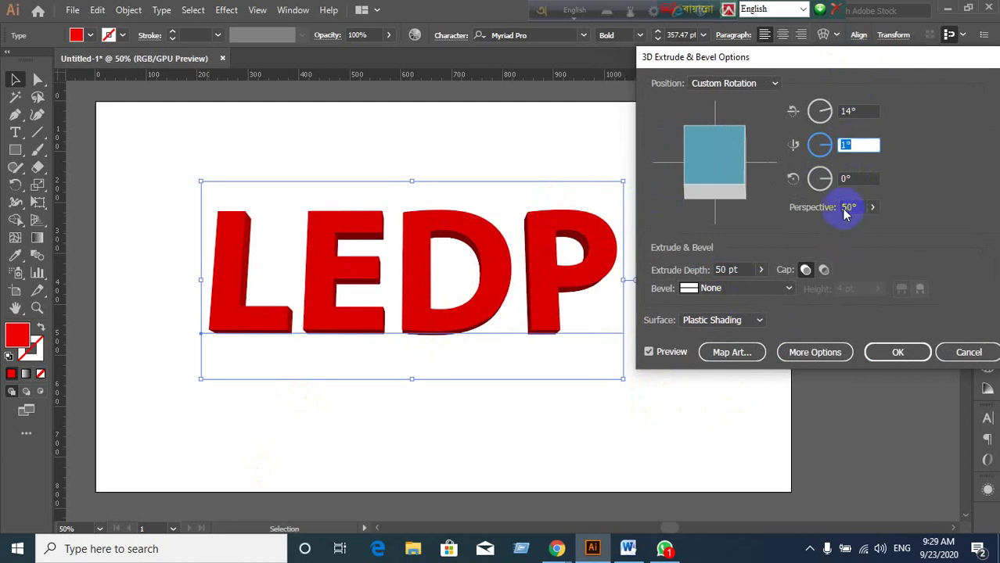
click(854, 147)
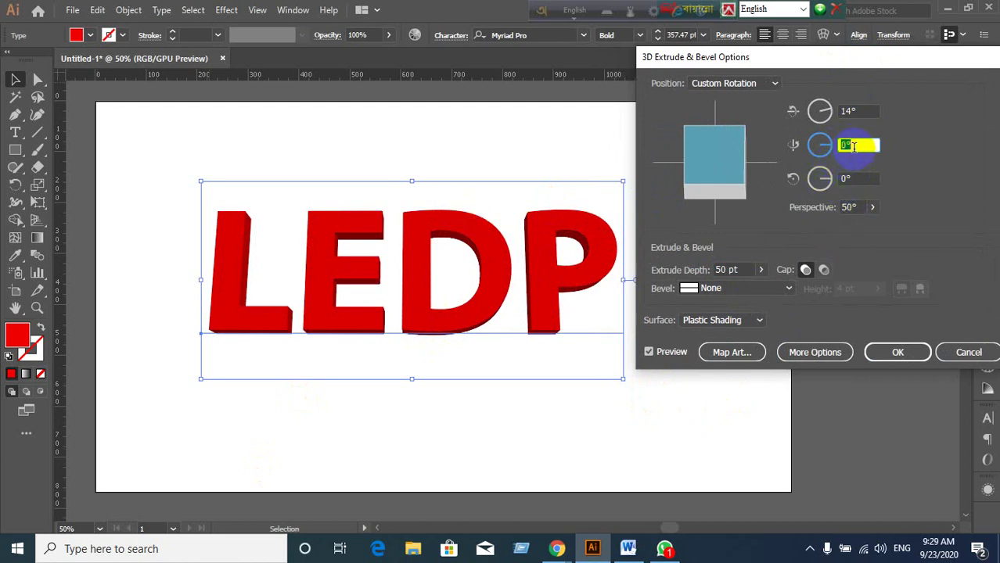
key(Down)
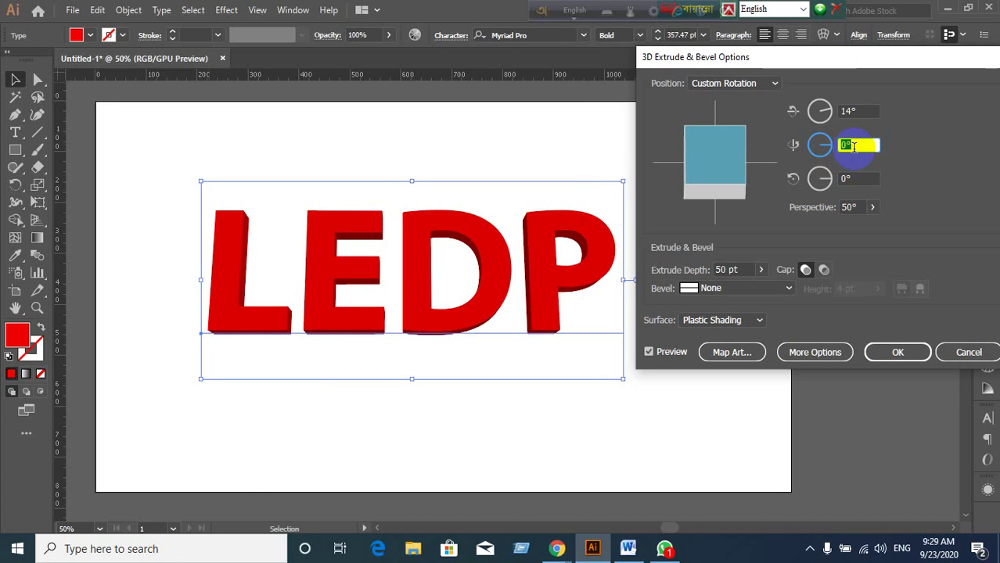
key(Up)
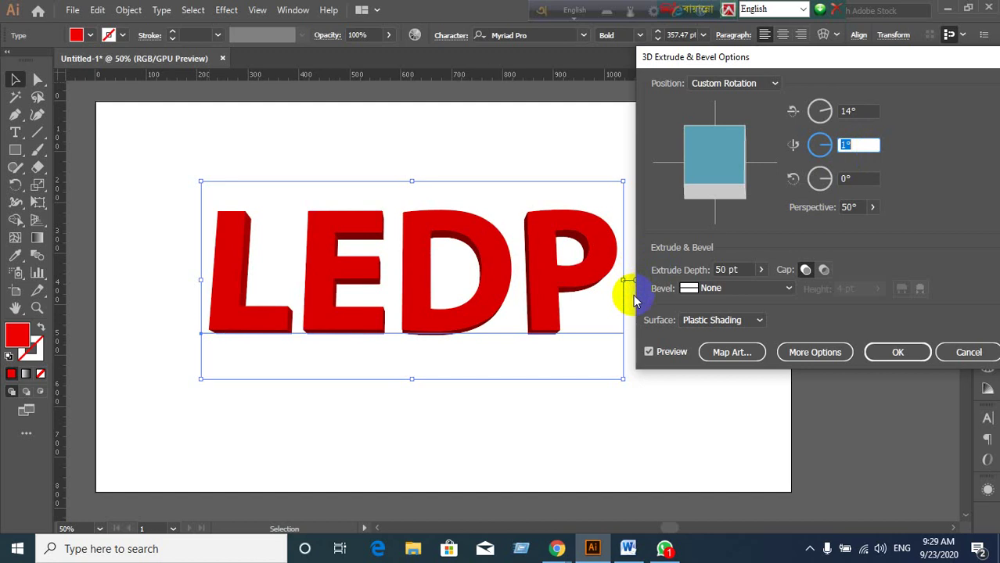
click(880, 352)
Reselect the 3D LEDP text and convert it with Object > Expand Appearance.
click(685, 411)
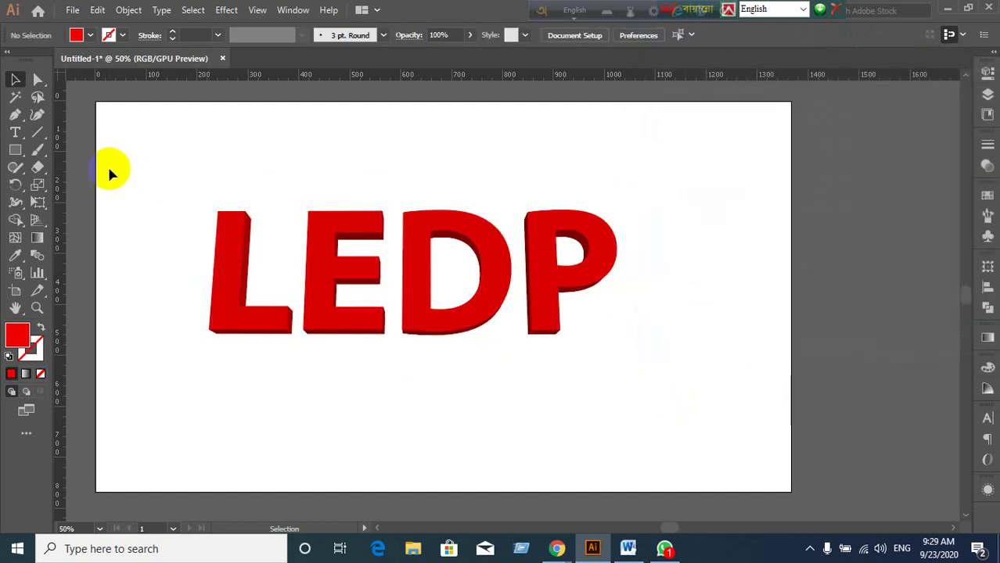
drag(108, 166, 610, 402)
click(375, 386)
click(348, 337)
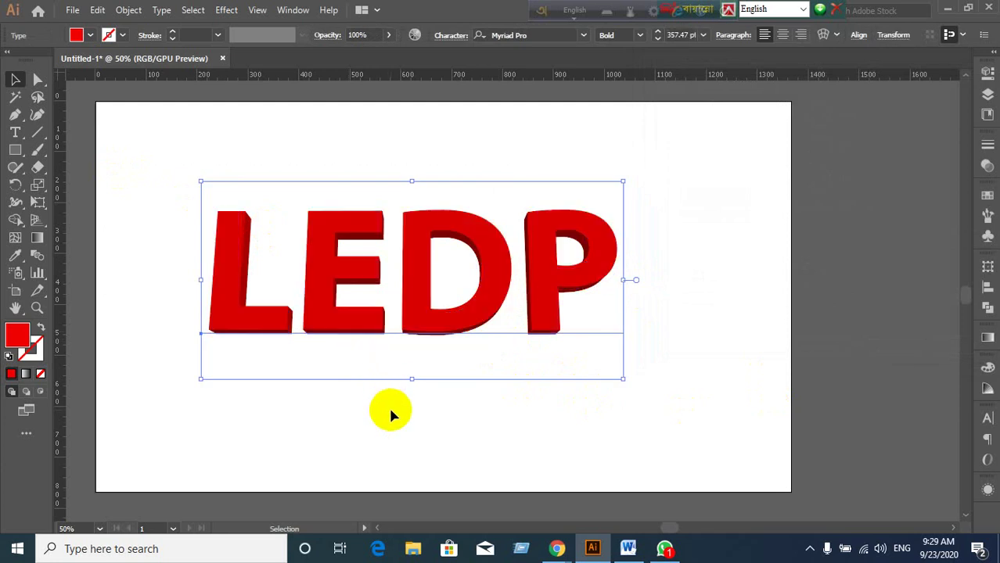
click(389, 420)
click(345, 327)
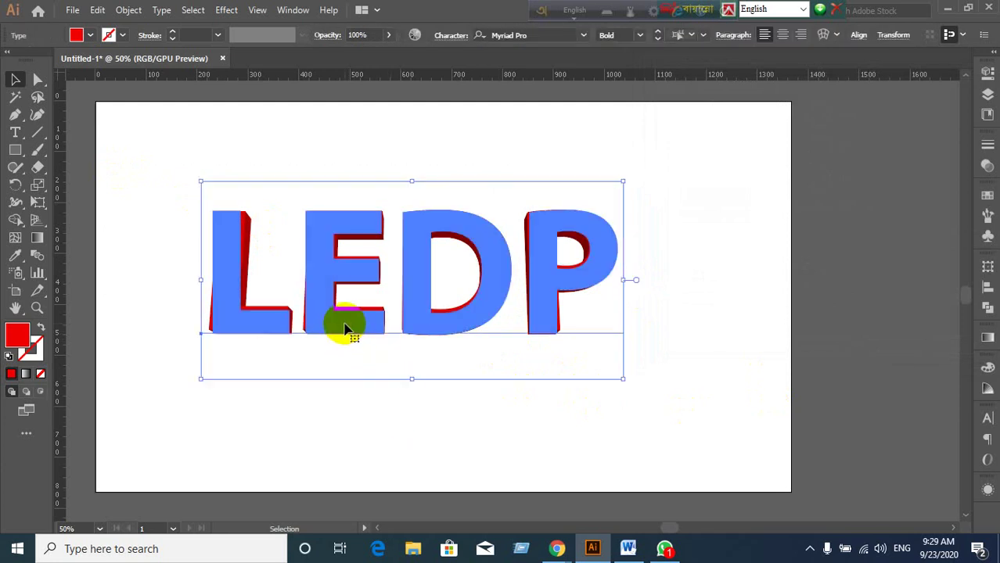
click(129, 11)
click(233, 194)
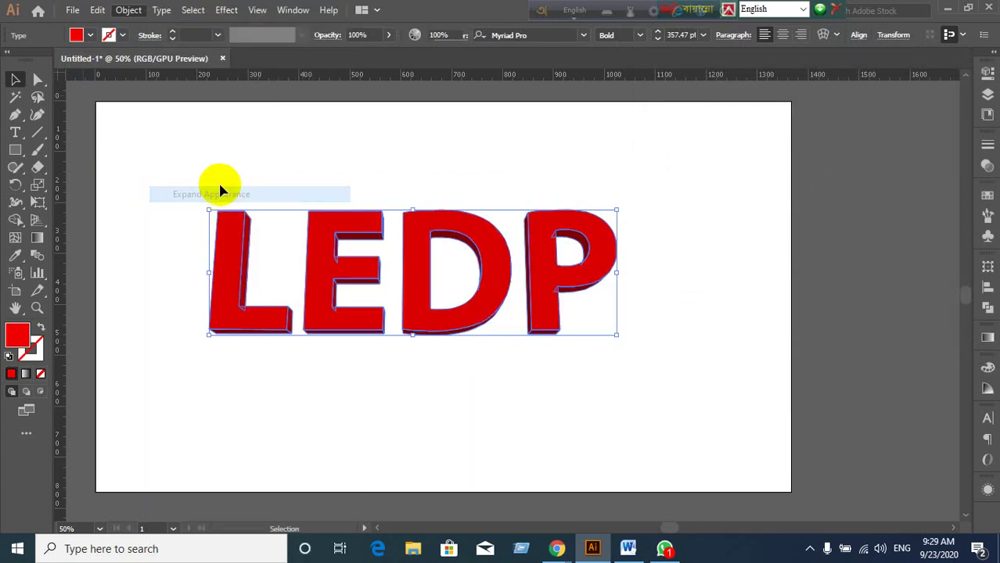
Try Object > Expand on the result and bring up the expanded group's context menu.
click(128, 11)
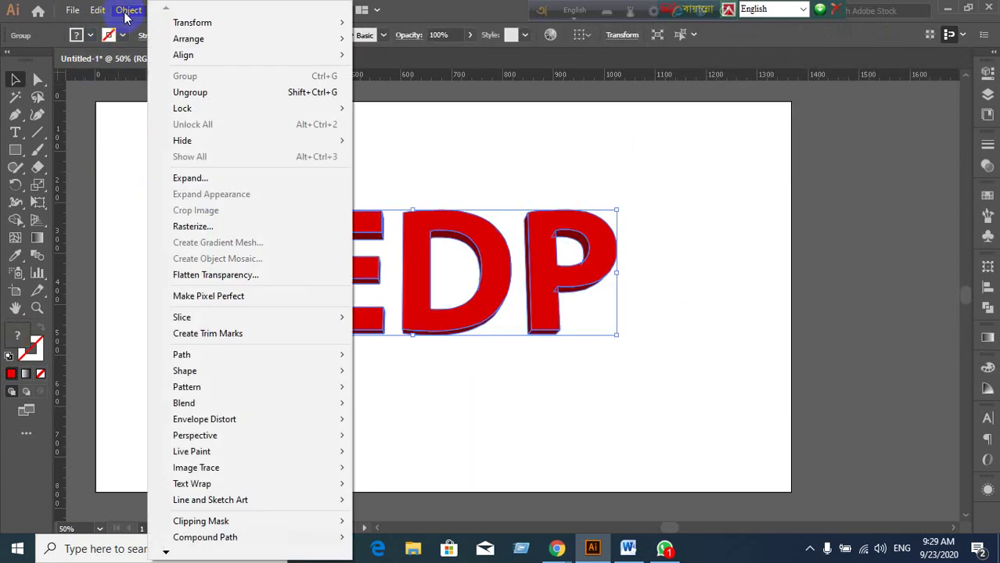
click(194, 176)
click(362, 274)
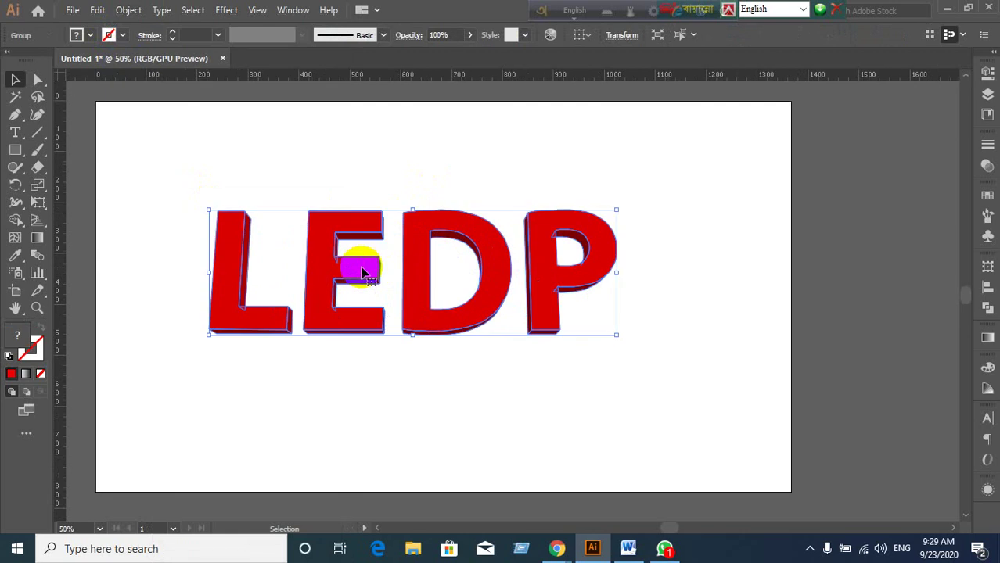
right_click(362, 271)
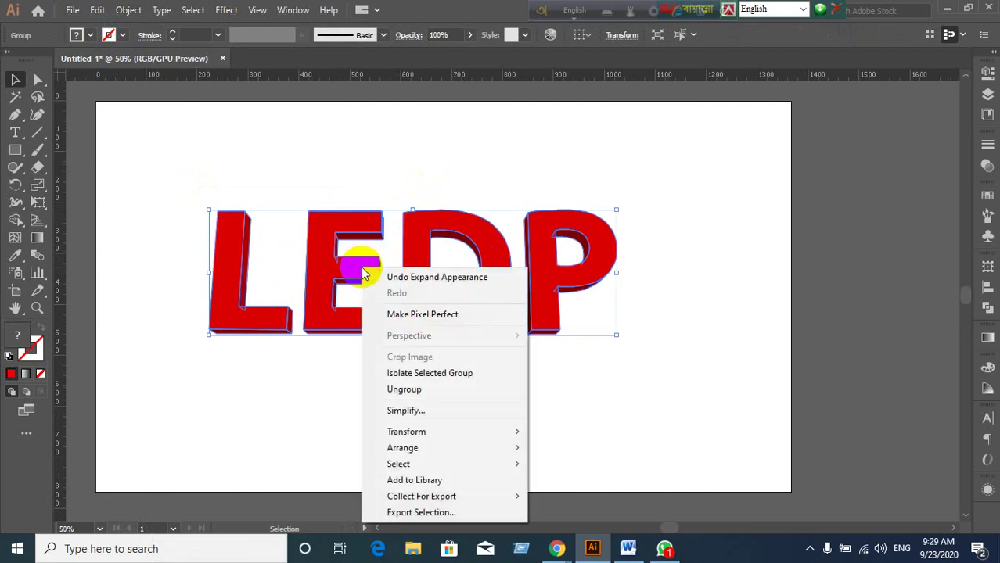
Ungroup the expanded LEDP group into letters, then ungroup the L into its pieces.
click(403, 390)
click(335, 396)
drag(251, 313, 273, 191)
key(ctrl+z)
right_click(253, 320)
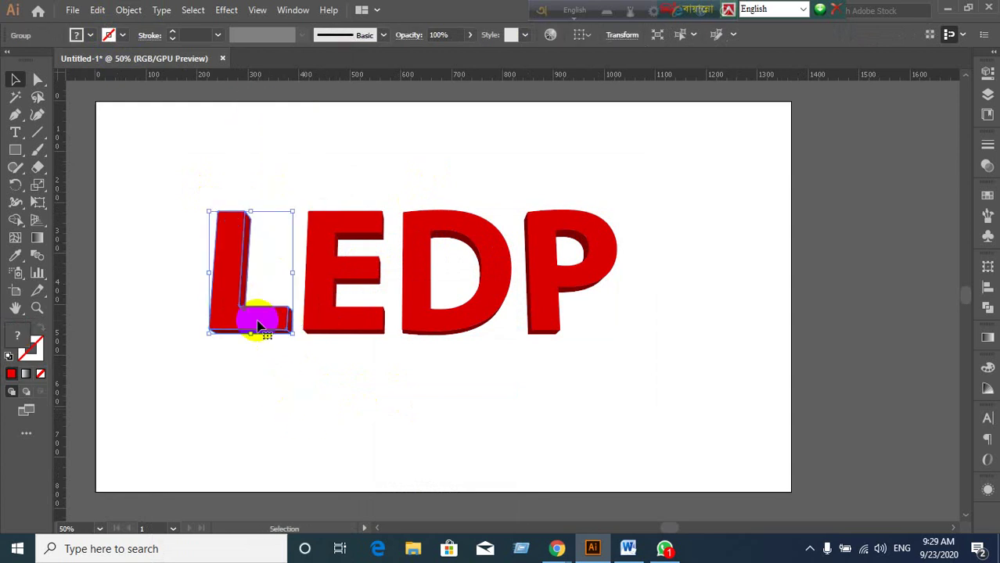
click(274, 381)
right_click(228, 306)
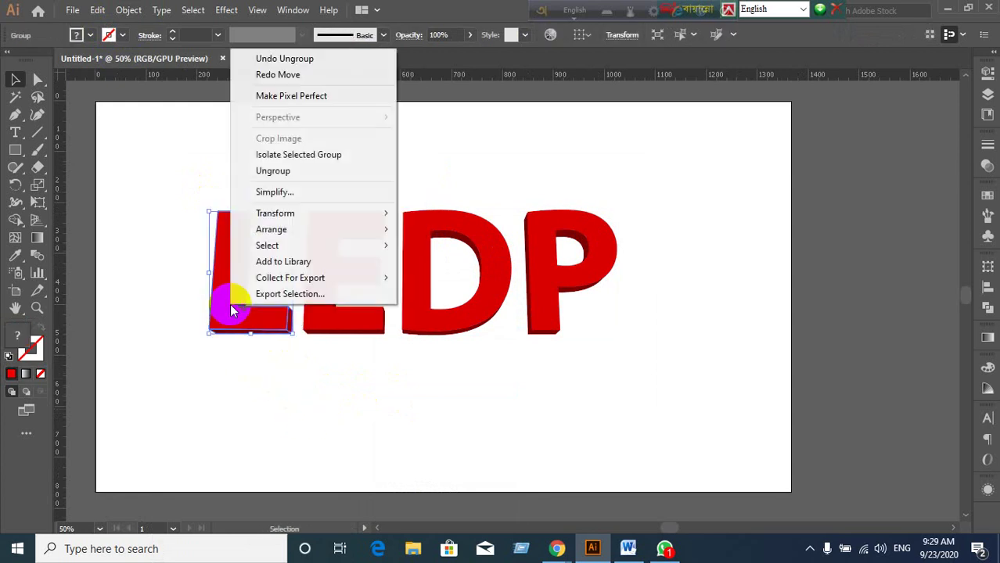
click(274, 172)
Ungroup the E, D and P letters into their separate pieces.
click(320, 239)
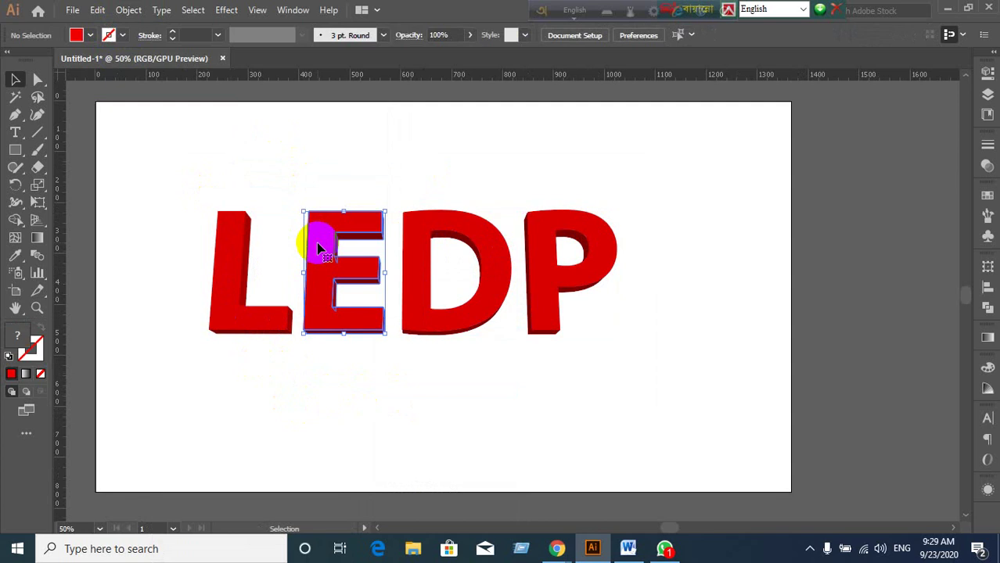
right_click(320, 241)
click(371, 372)
click(478, 385)
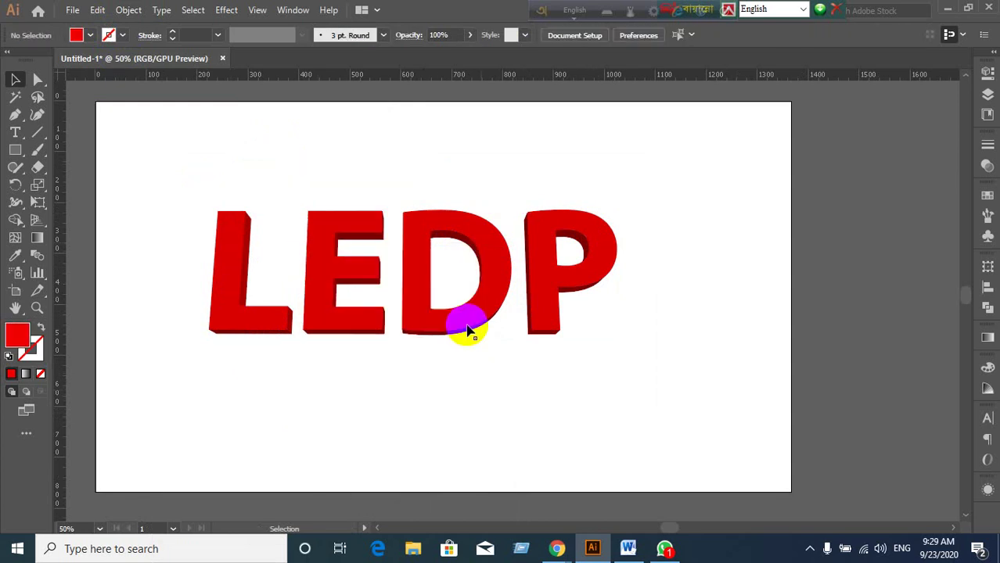
click(467, 328)
right_click(468, 325)
click(524, 193)
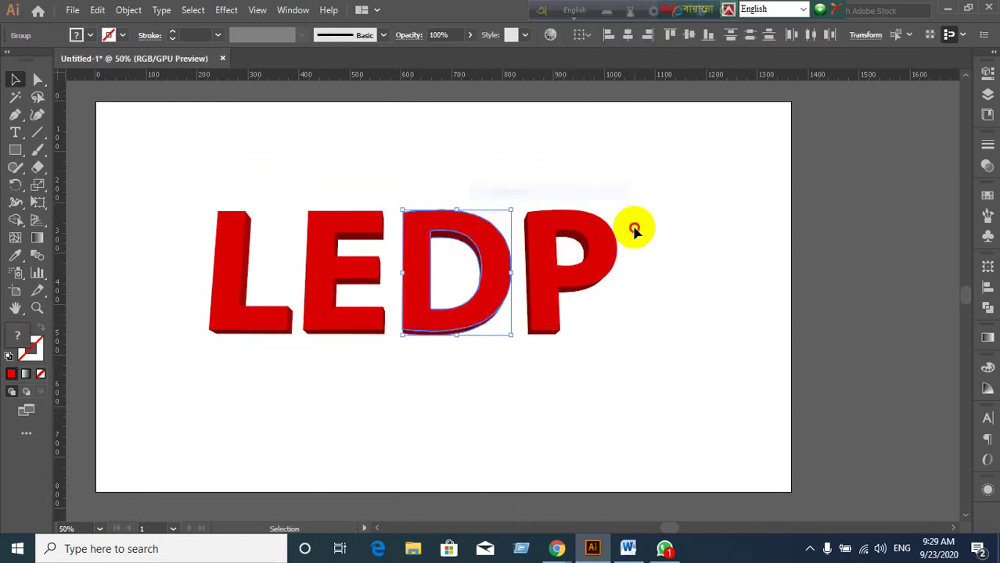
click(598, 267)
right_click(598, 276)
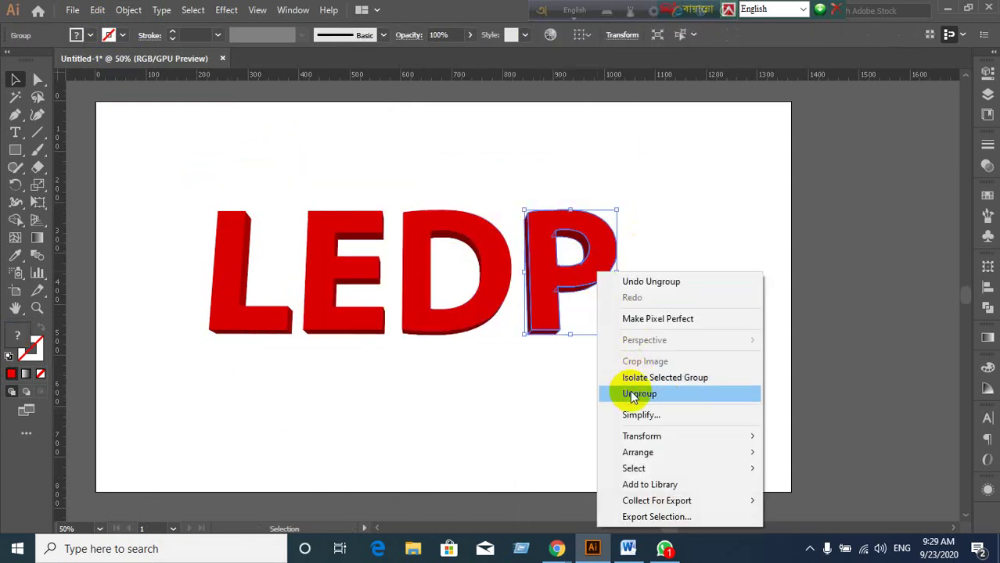
click(639, 393)
click(584, 279)
Pull the L's red front face up-left off its extrusion, after testing the P and D faces.
drag(585, 281, 732, 217)
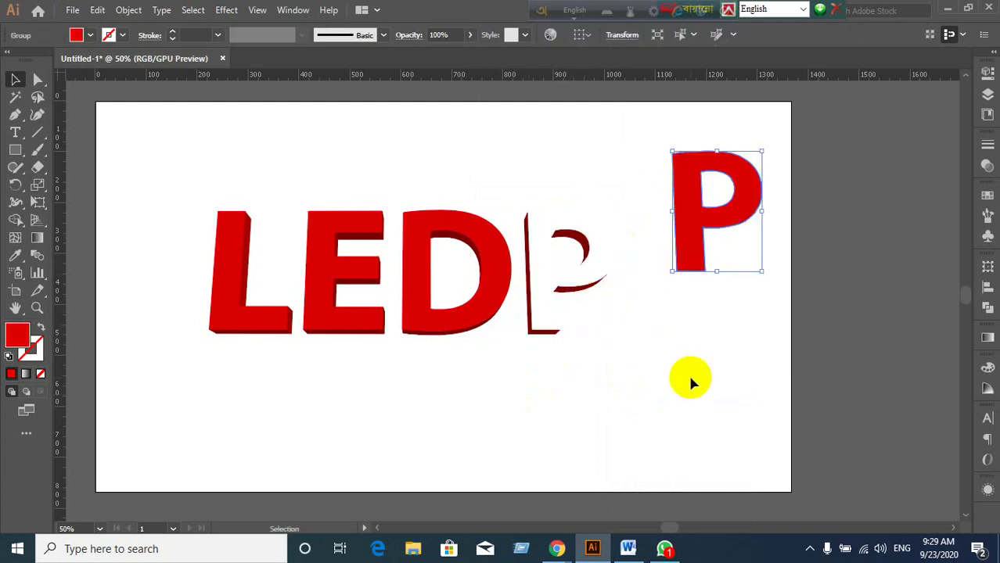
key(ctrl+z)
drag(486, 321, 489, 189)
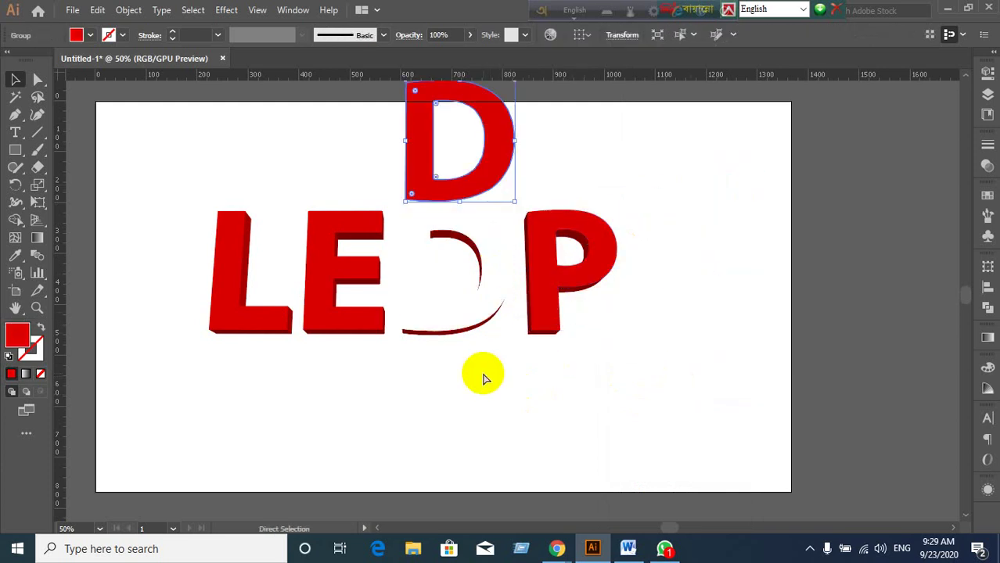
key(ctrl+z)
drag(220, 308, 147, 209)
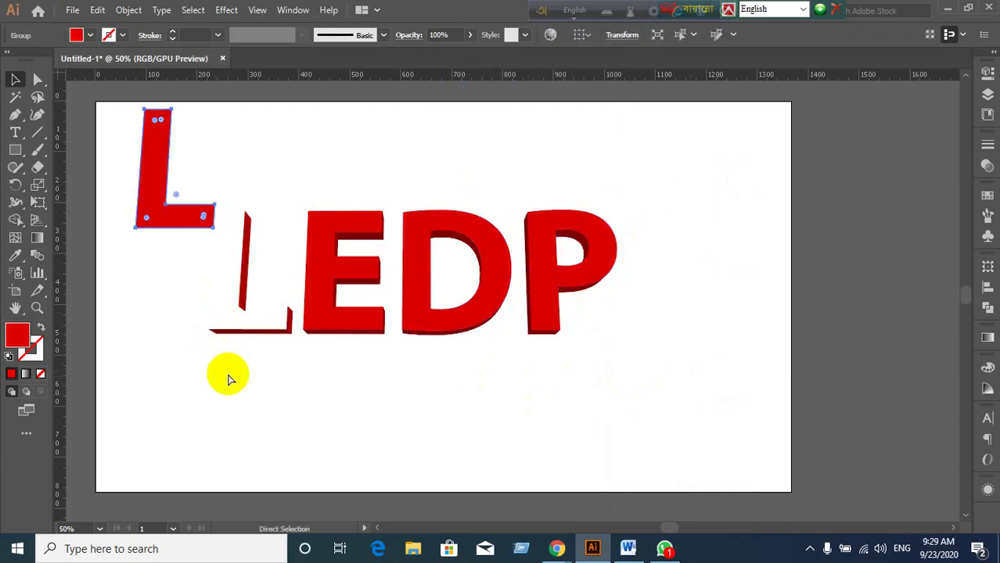
click(249, 315)
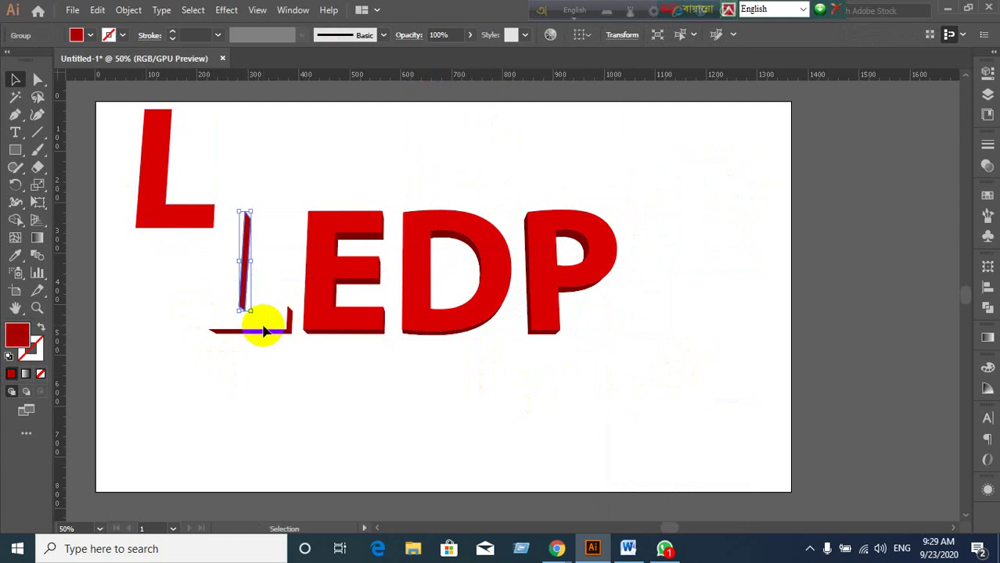
Put the L's face back, then delete the red front faces of the L and E.
key(ctrl+z)
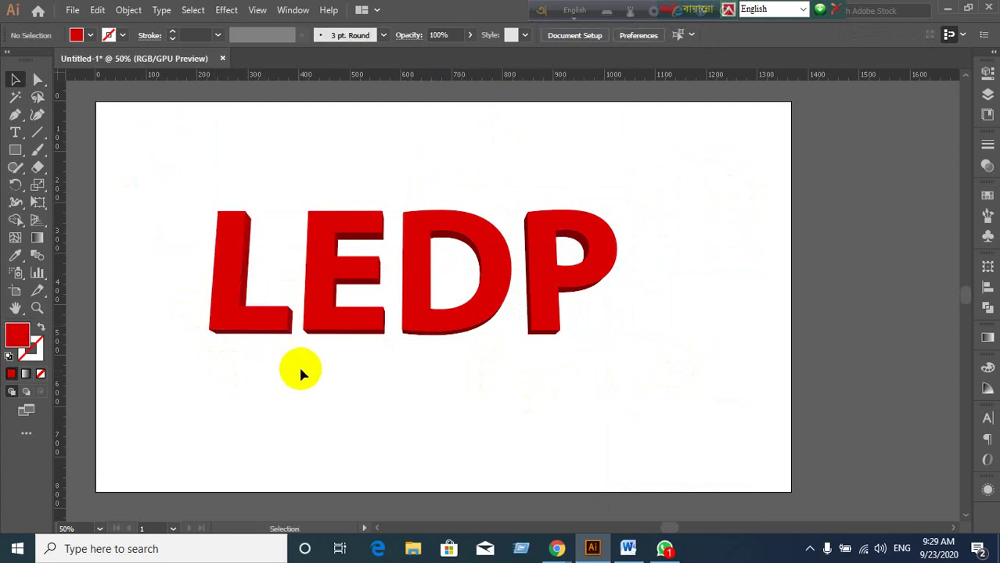
click(235, 319)
click(234, 318)
key(Delete)
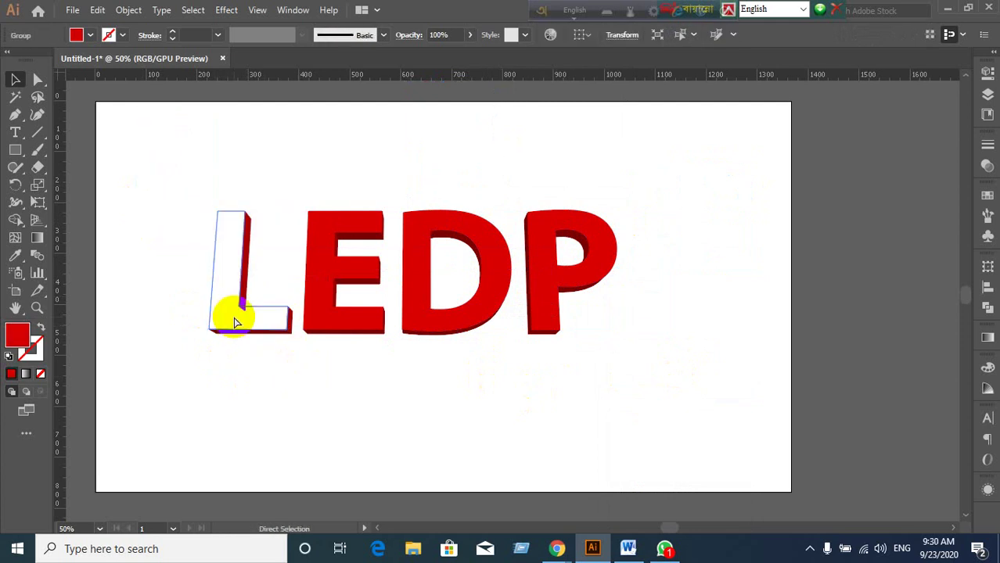
click(326, 322)
click(326, 320)
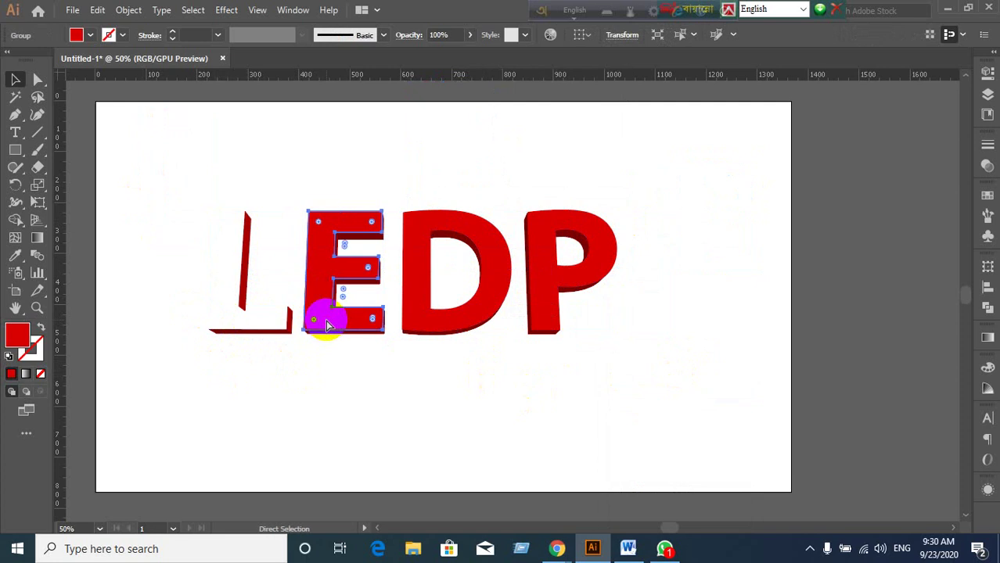
key(Delete)
Delete the D's and P's red front faces and return to the Selection tool.
click(419, 317)
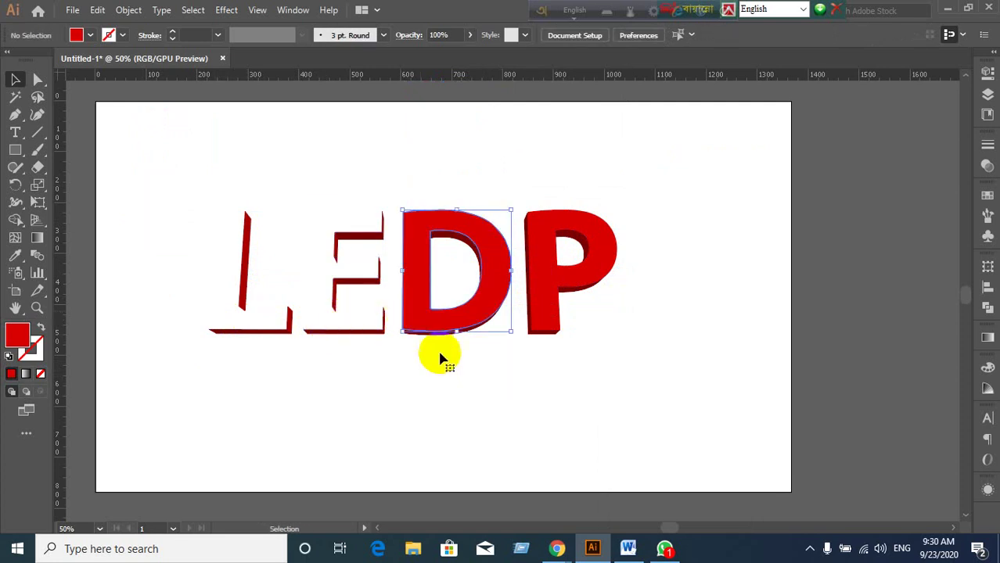
key(Delete)
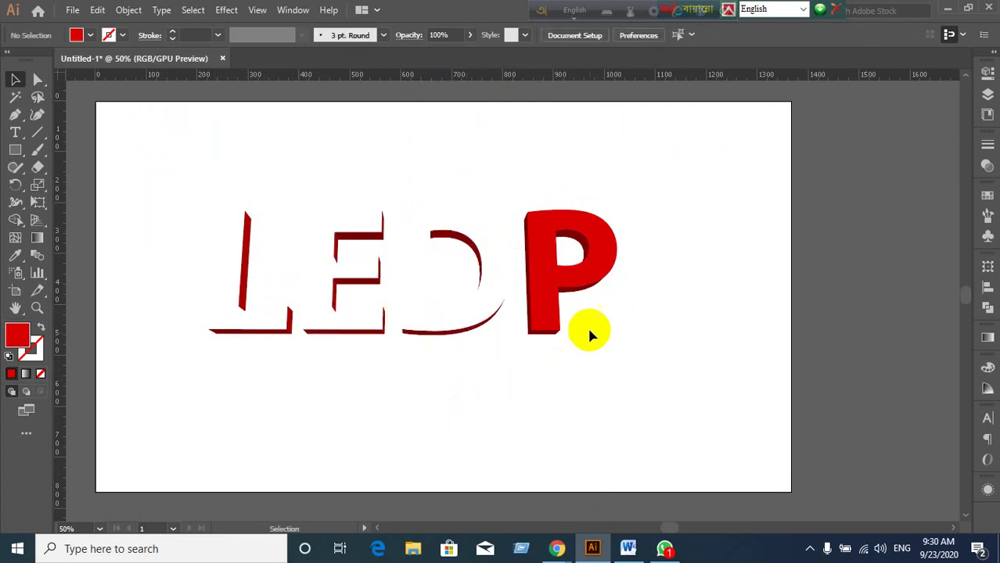
click(553, 309)
key(a)
key(Delete)
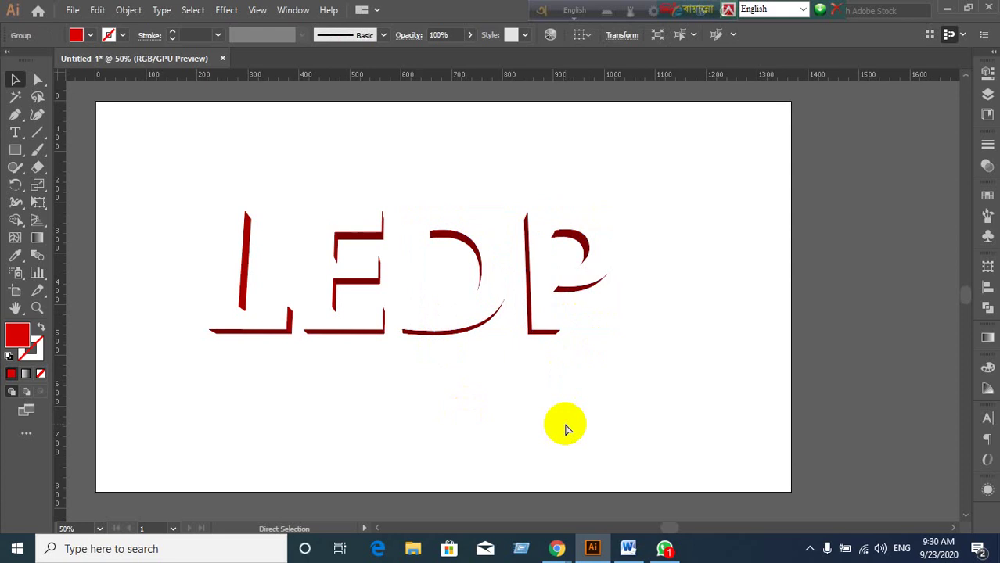
key(v)
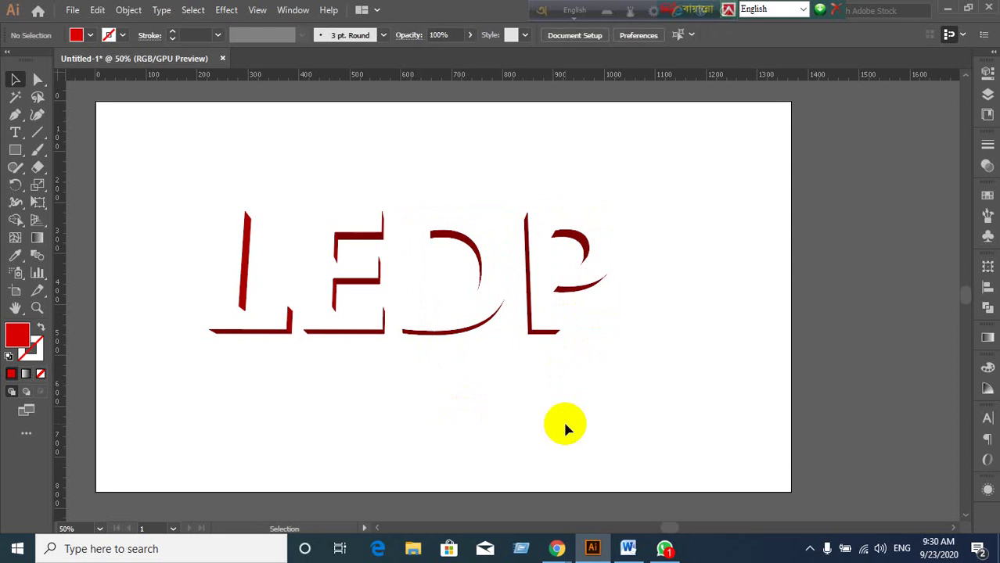
scroll(514, 332, up, 1)
scroll(514, 331, down, 2)
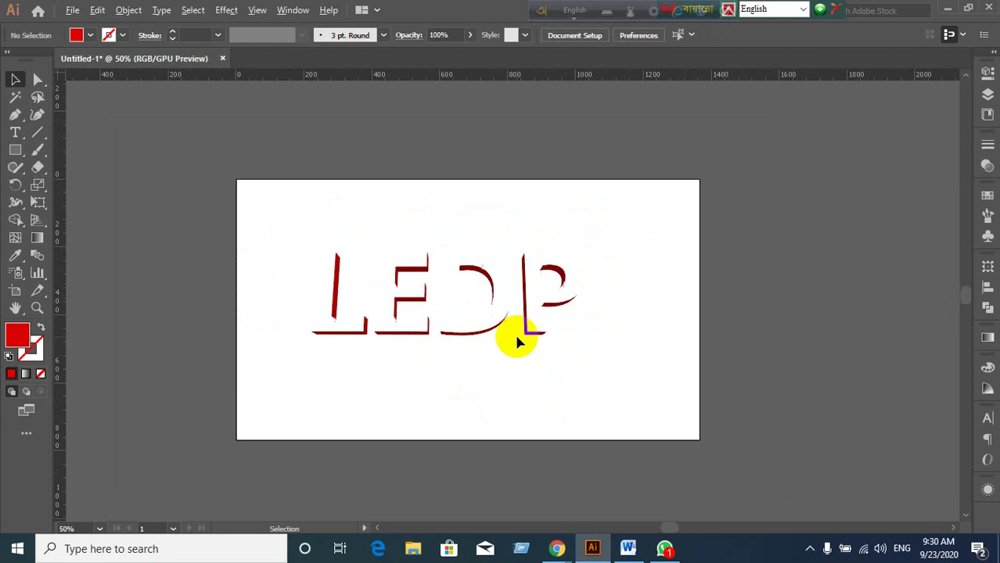
Draw a rectangle over the letters and give it a deep blue fill.
click(16, 151)
drag(265, 210, 643, 389)
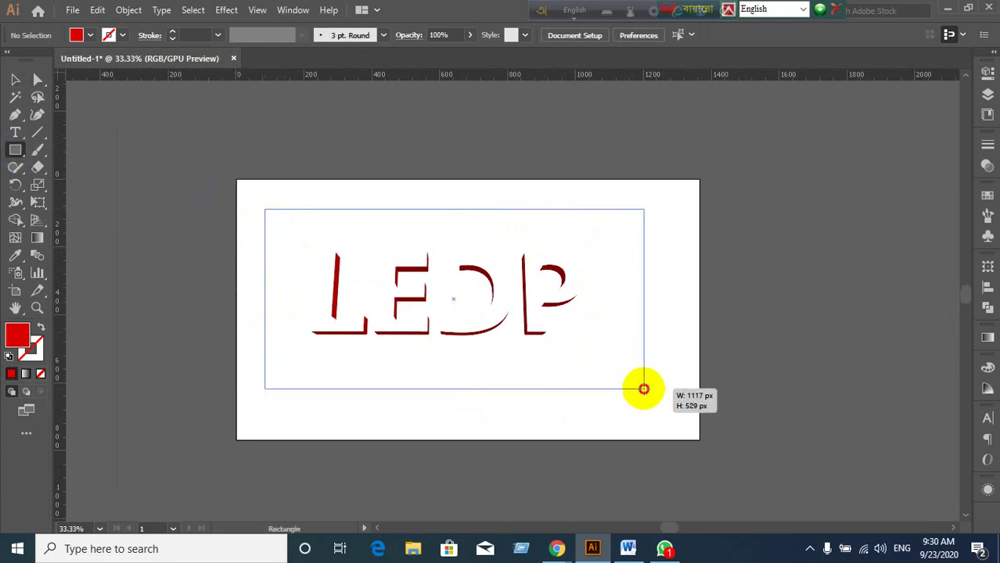
click(17, 79)
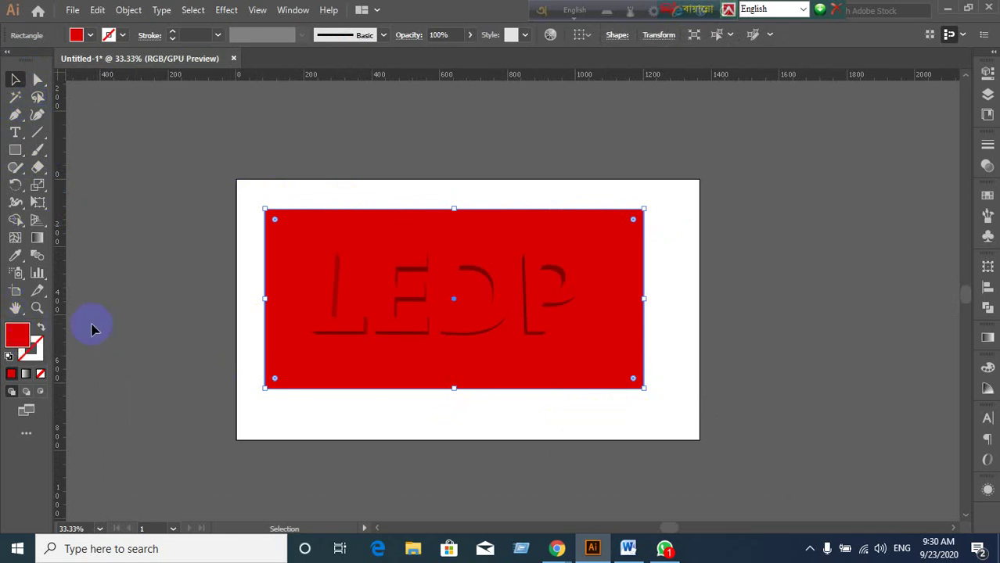
double_click(24, 336)
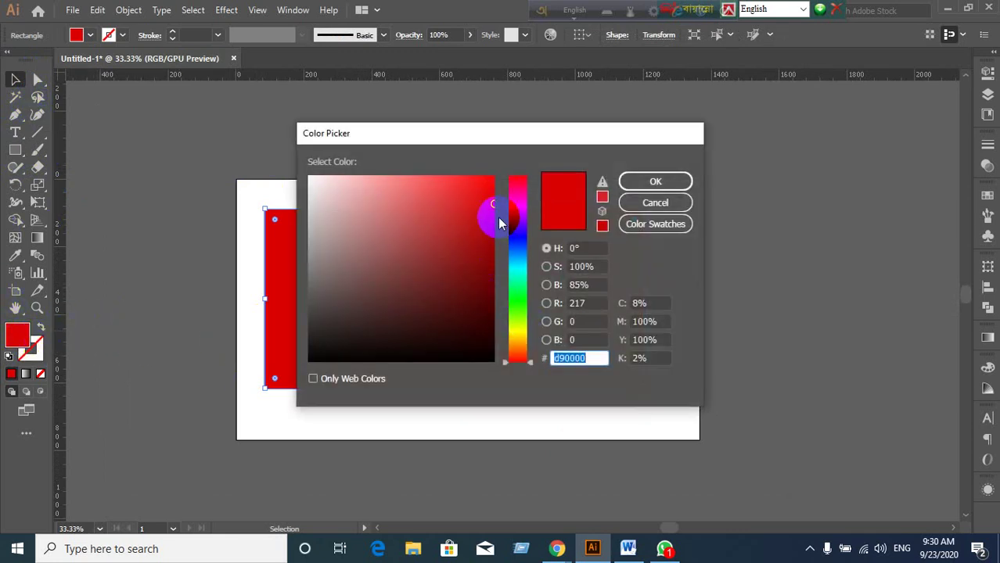
click(514, 247)
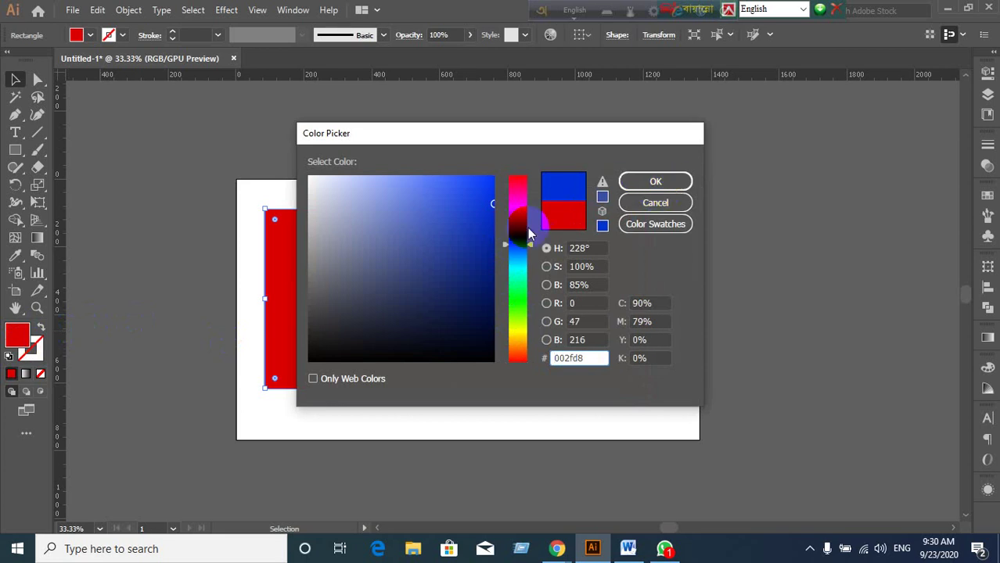
click(518, 237)
click(634, 183)
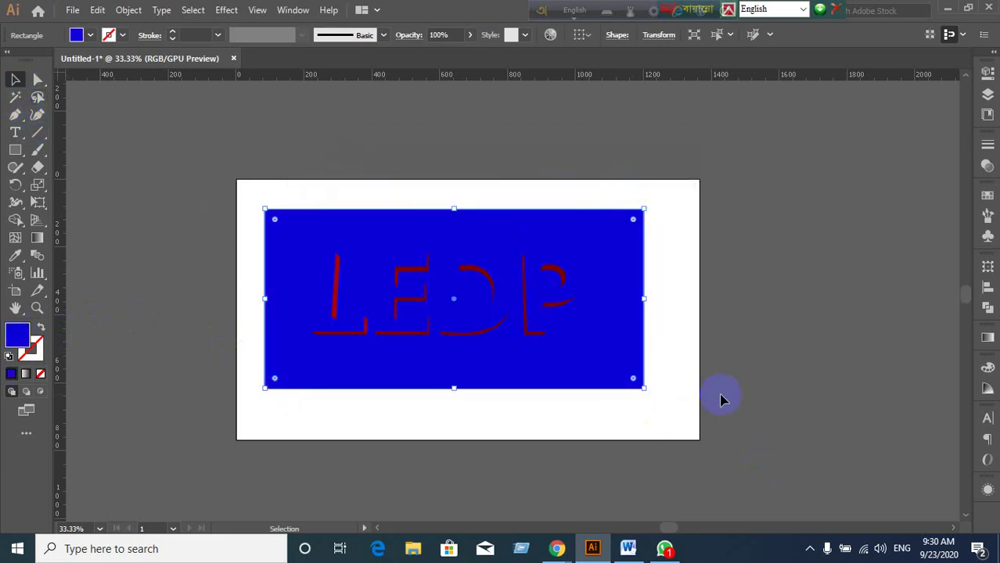
Drag the blue rectangle aside and delete it.
drag(590, 387, 669, 425)
key(Delete)
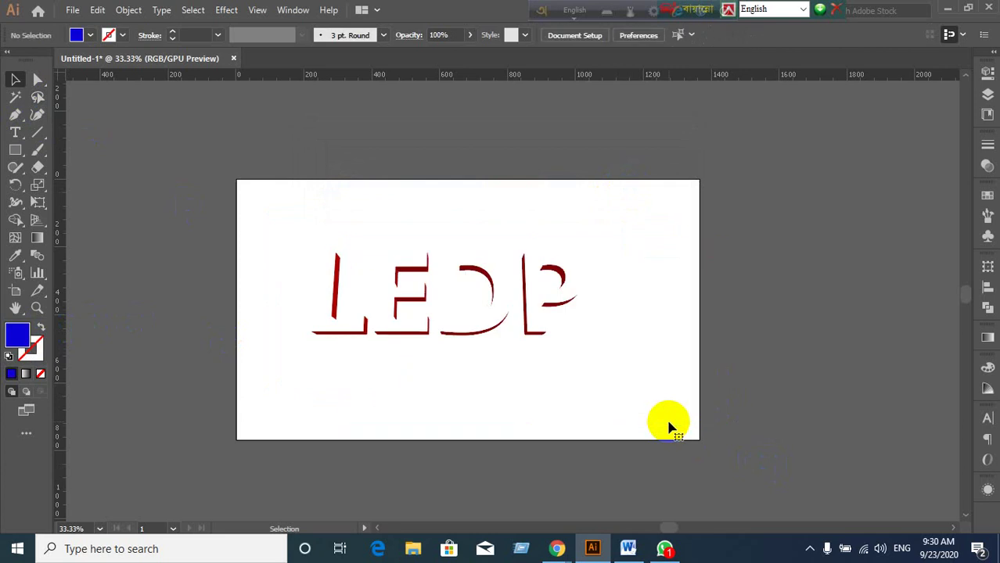
scroll(661, 364, up, 1)
Zoom in on the L and select the pieces forming its bottom bar extrusion.
scroll(660, 364, down, 1)
scroll(336, 371, up, 1)
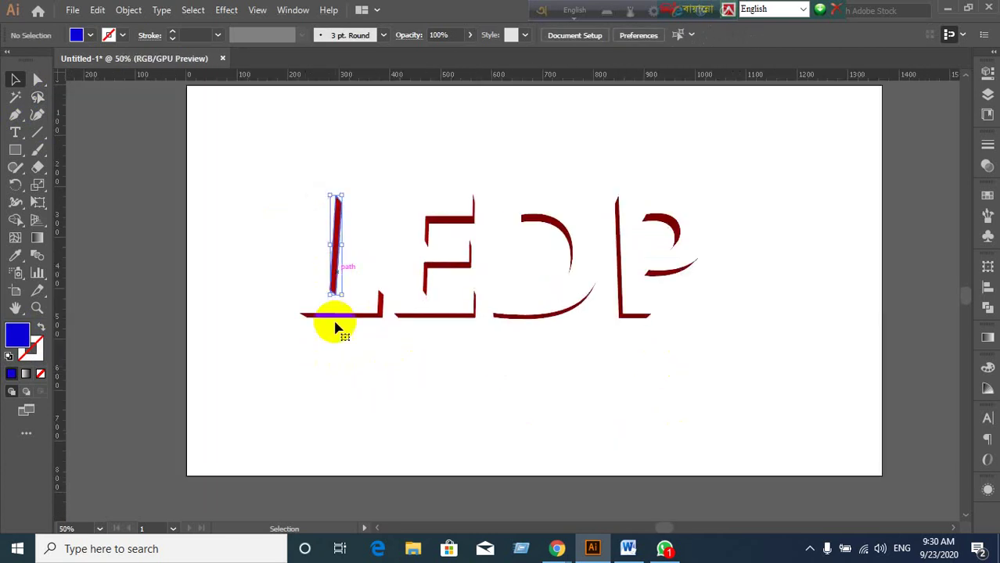
click(364, 313)
scroll(384, 342, up, 2)
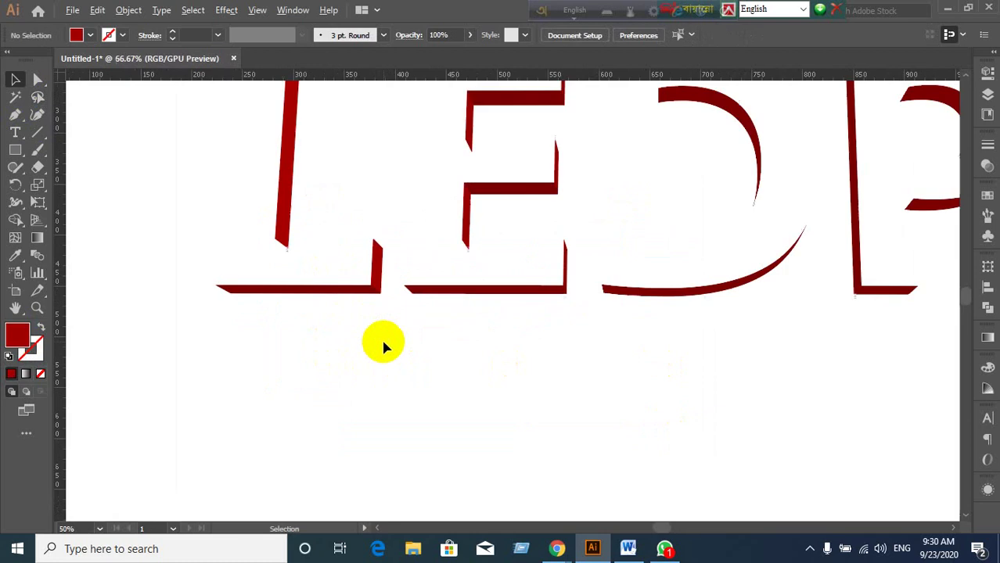
scroll(382, 345, down, 1)
drag(363, 322, 379, 293)
click(355, 323)
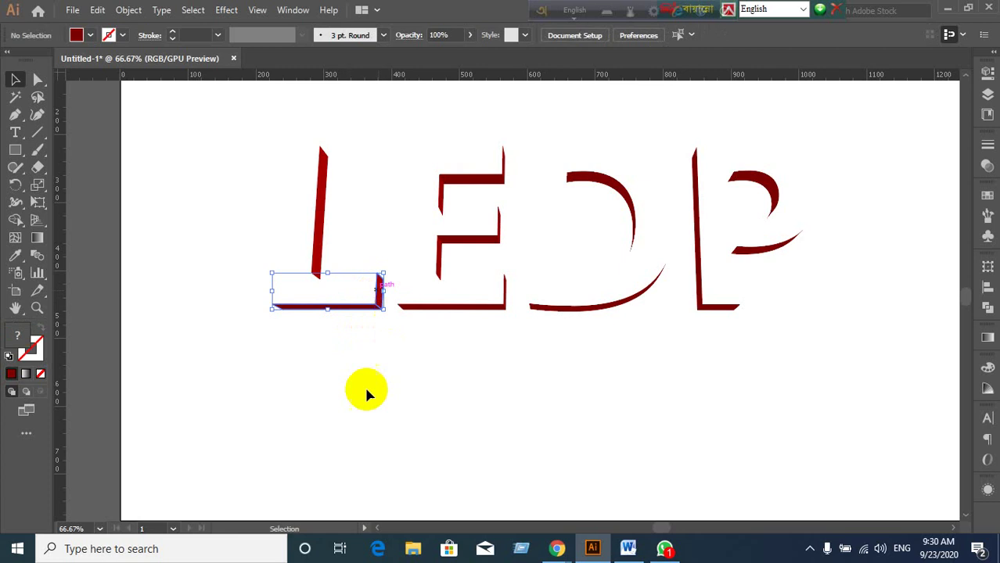
Unite and expand the L's bottom pieces, then the E's middle-bar and top pieces.
click(989, 309)
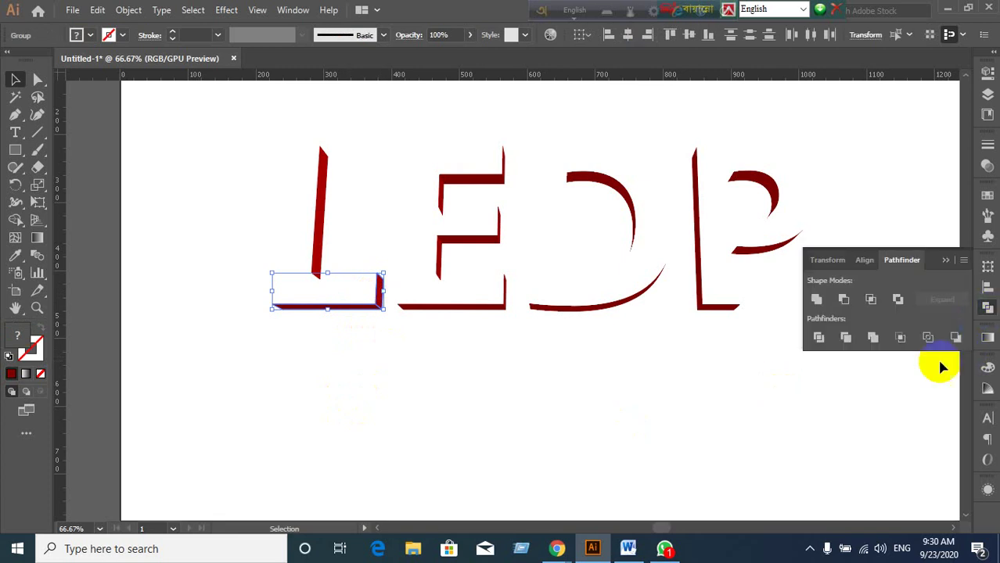
alt+click(816, 300)
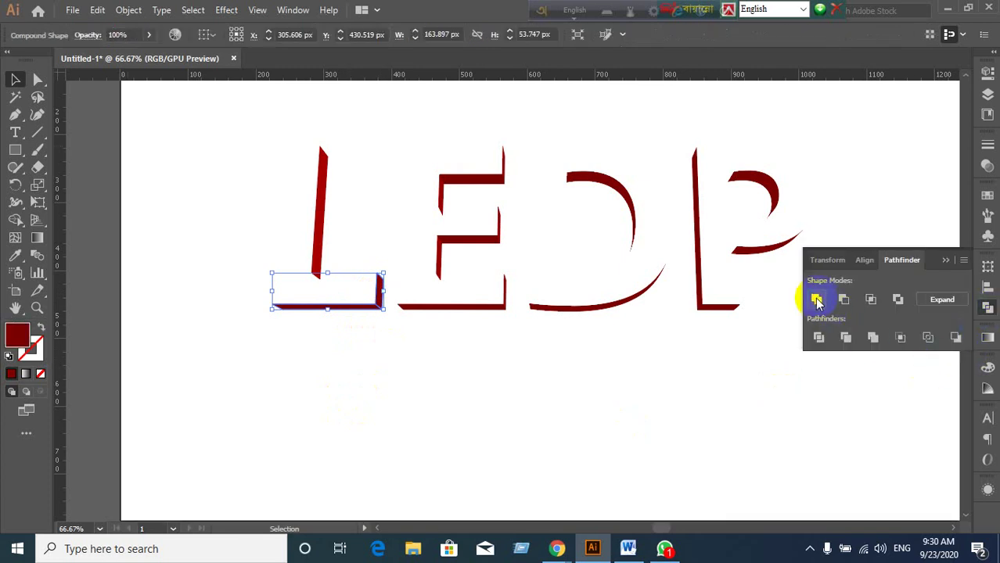
click(941, 306)
drag(487, 212, 463, 248)
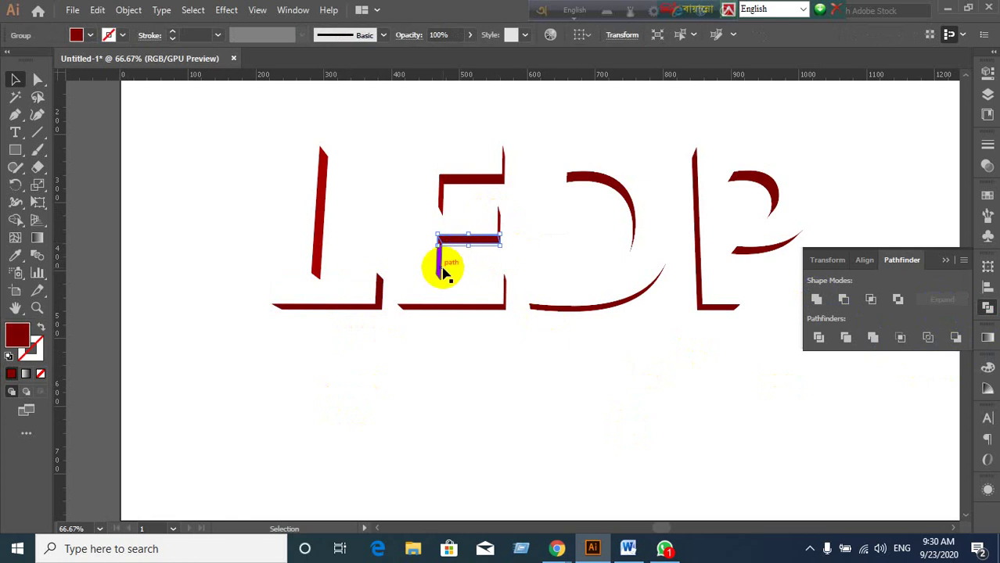
click(427, 224)
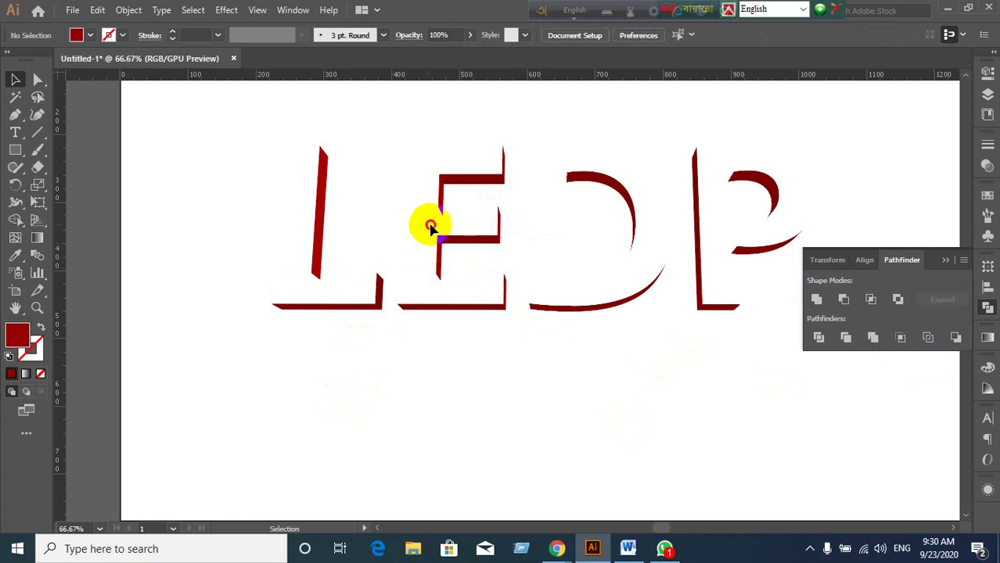
drag(431, 227, 516, 255)
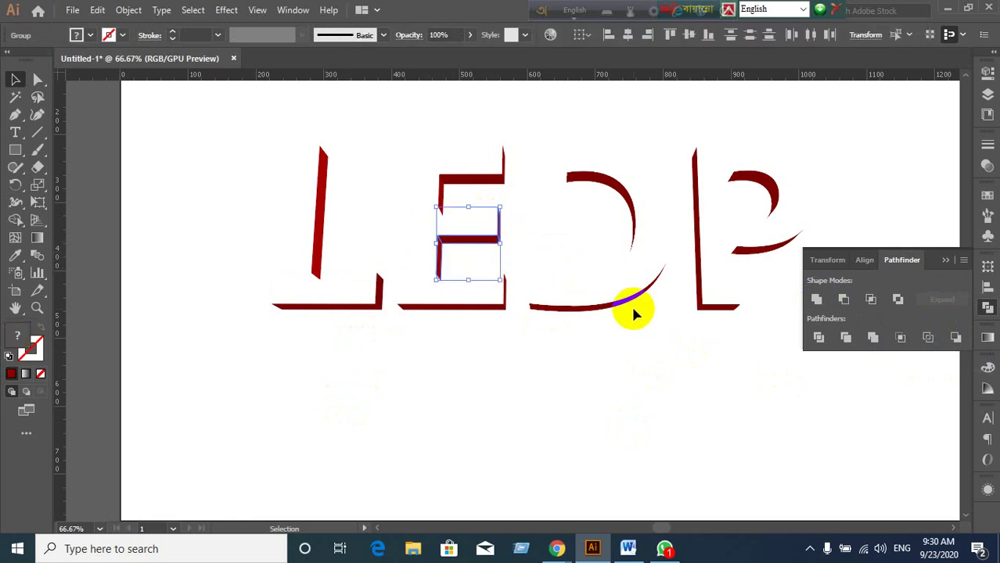
click(816, 298)
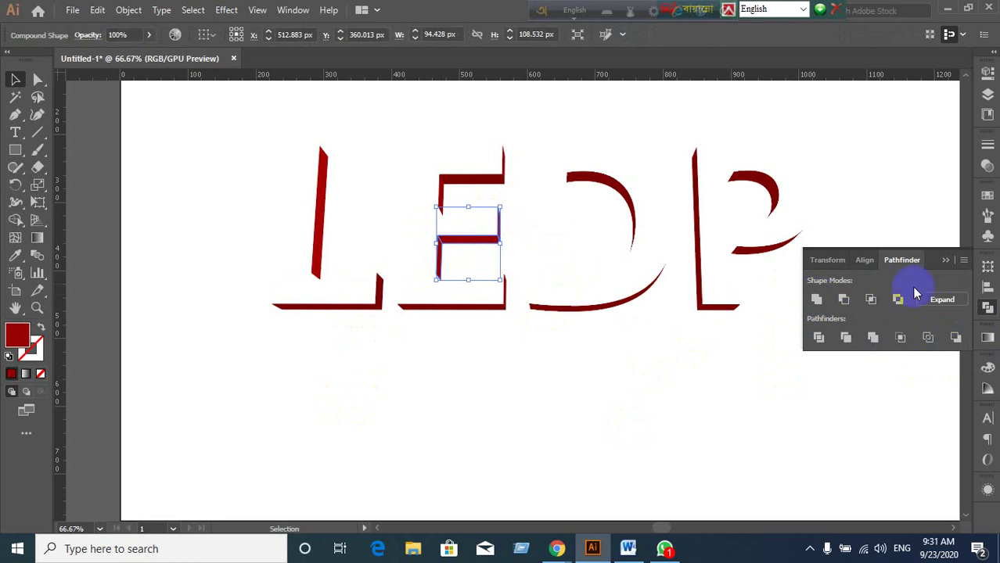
click(942, 300)
drag(401, 149, 510, 205)
alt+click(816, 300)
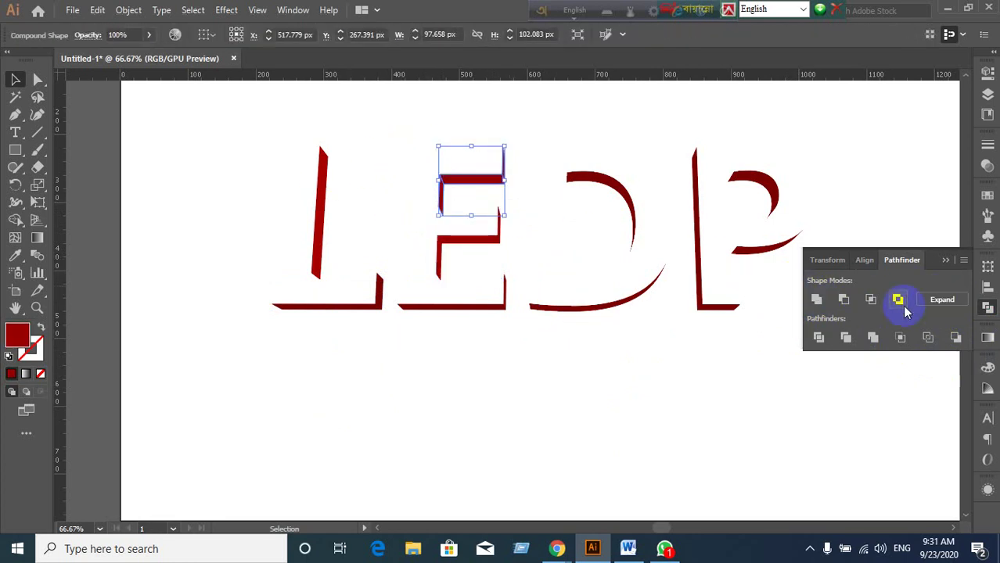
click(942, 300)
Unite and expand the E's bottom-bar extrusion pieces into one path.
click(468, 338)
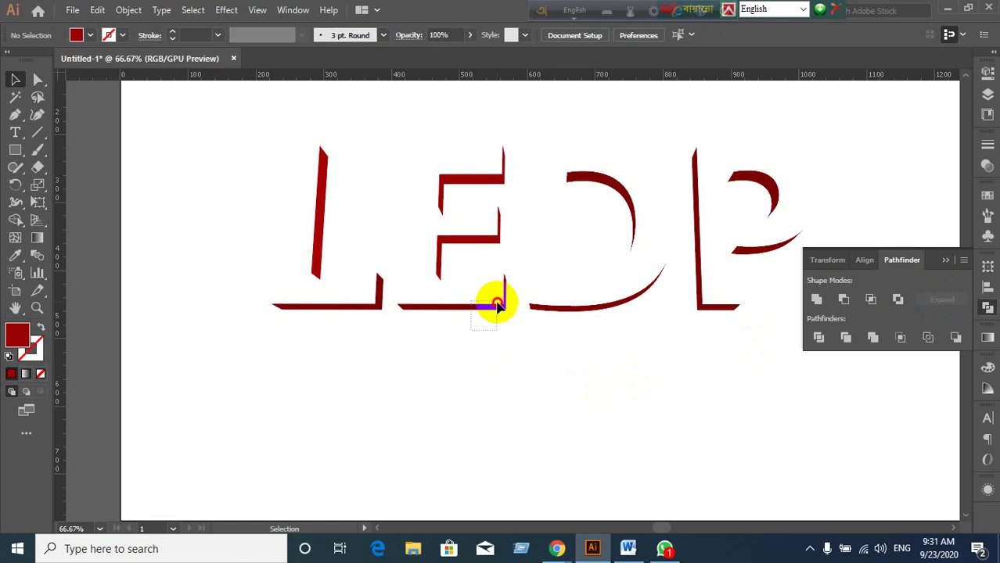
drag(471, 323, 509, 282)
click(820, 301)
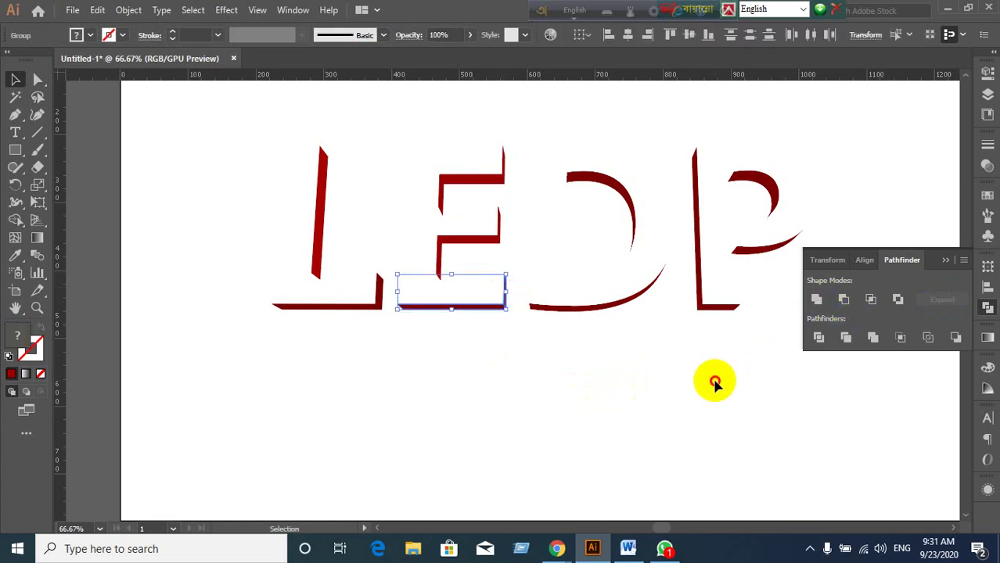
click(714, 380)
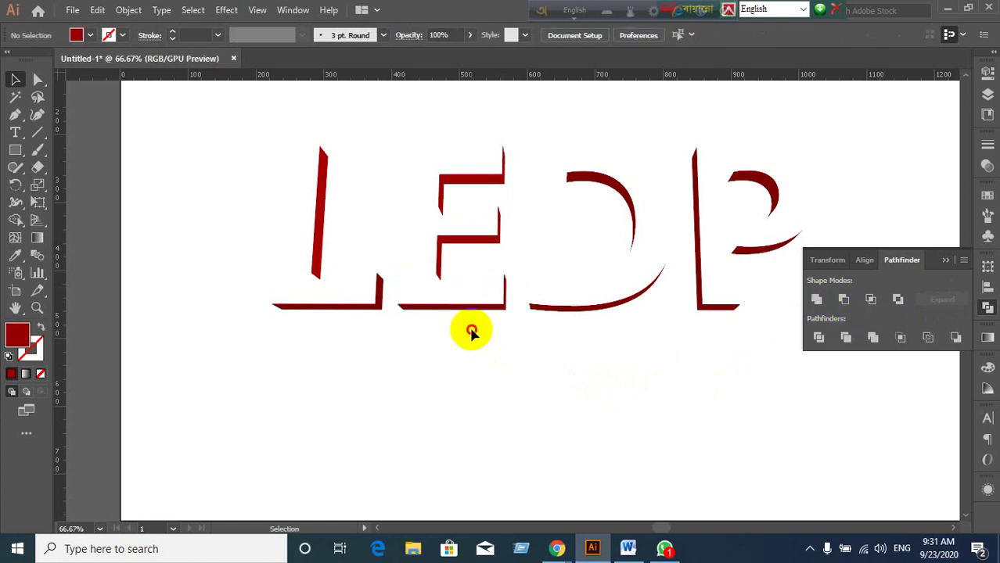
drag(470, 331, 514, 286)
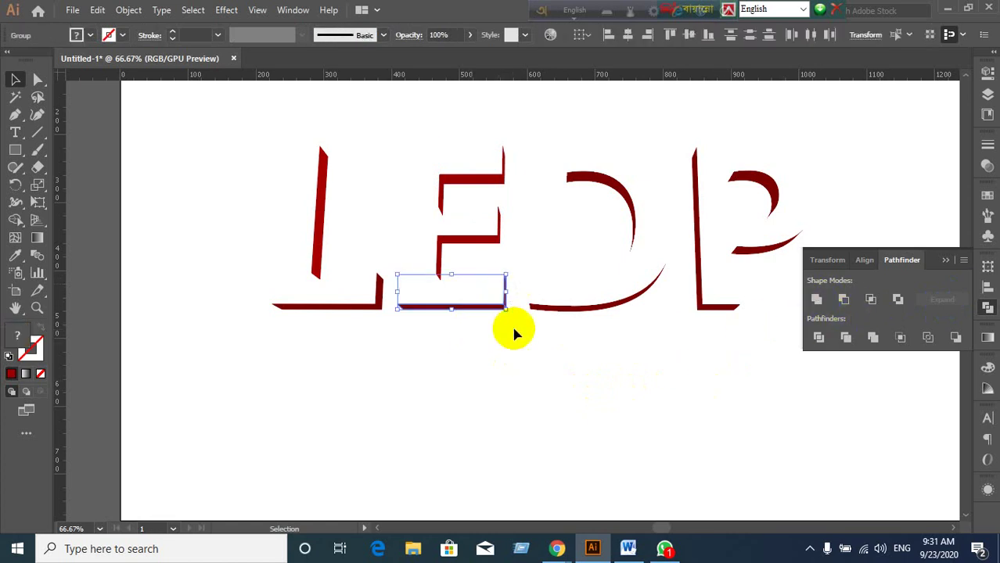
click(816, 301)
click(935, 300)
click(770, 399)
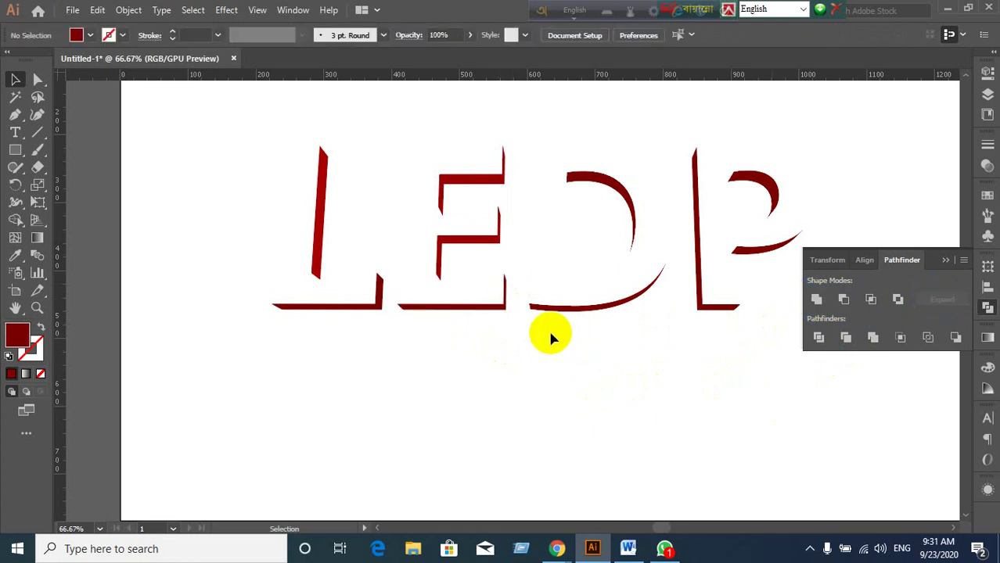
Select the P's stem and bottom-bar pieces, then unite and expand them into one shape.
click(626, 289)
click(635, 245)
click(637, 243)
click(665, 347)
click(720, 307)
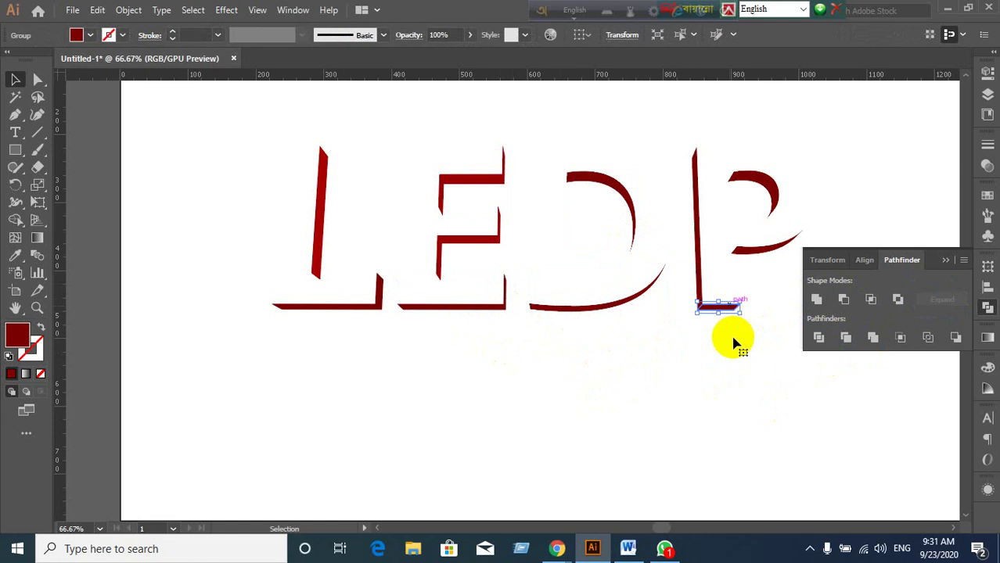
click(687, 332)
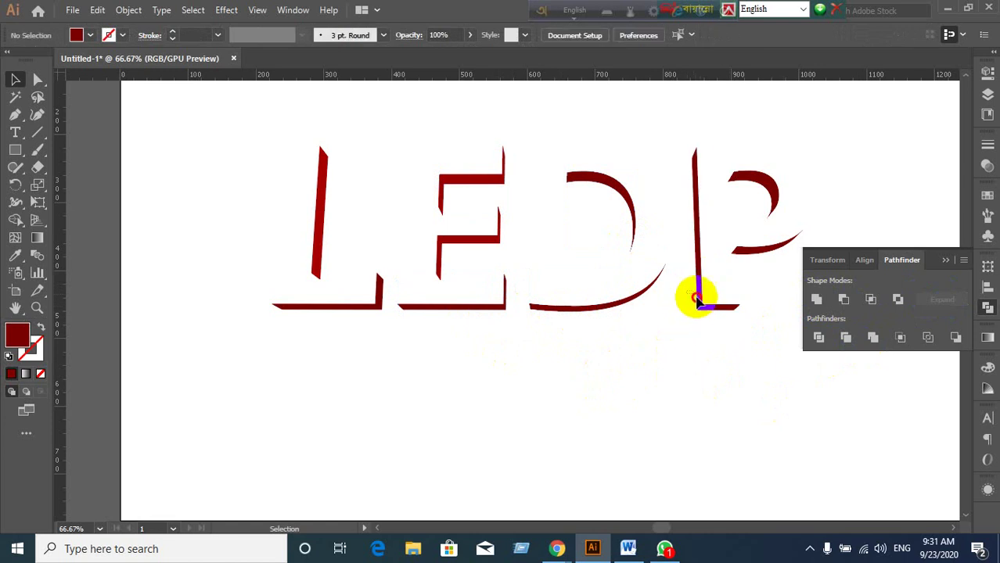
click(696, 299)
alt+click(815, 300)
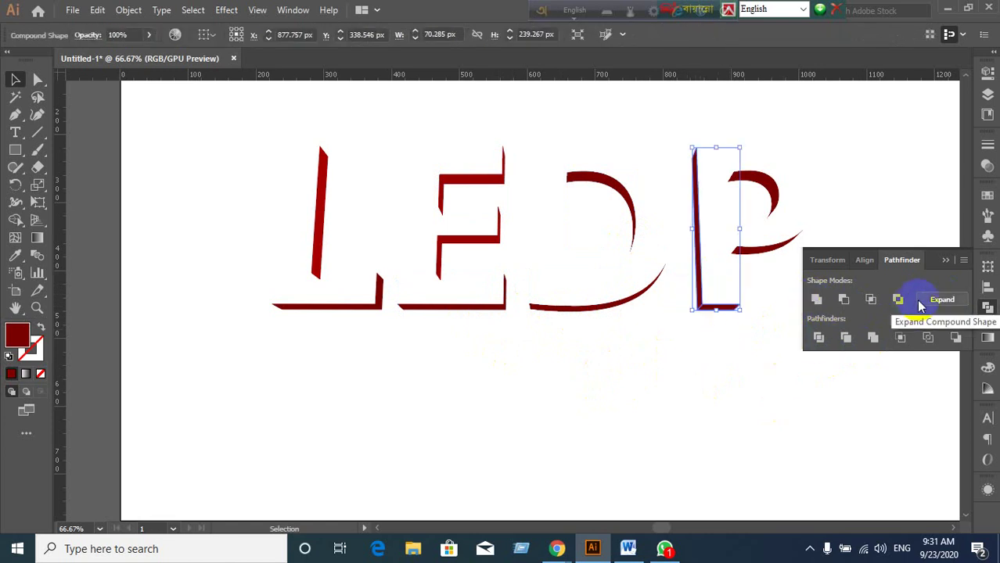
click(939, 300)
click(643, 417)
Reveal the hidden red front faces and test-drag the L's face off, undoing the move.
key(ctrl)
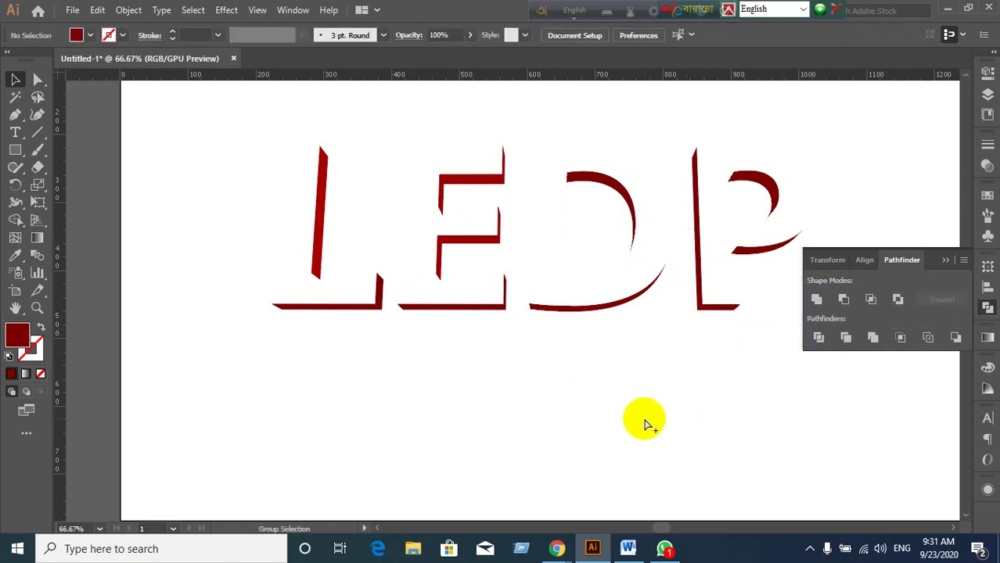
key(ctrl+a)
click(644, 422)
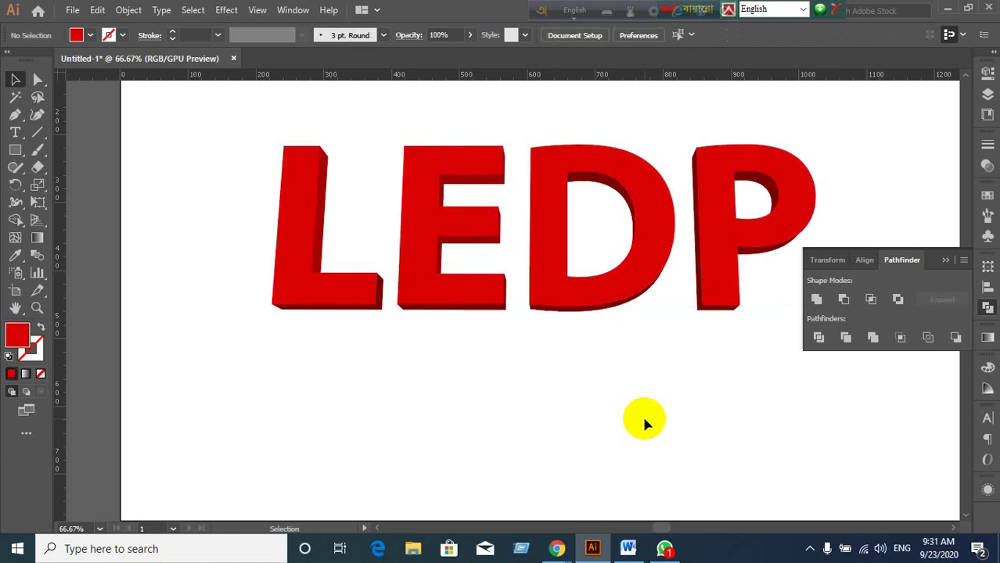
drag(321, 310, 258, 332)
key(ctrl+z)
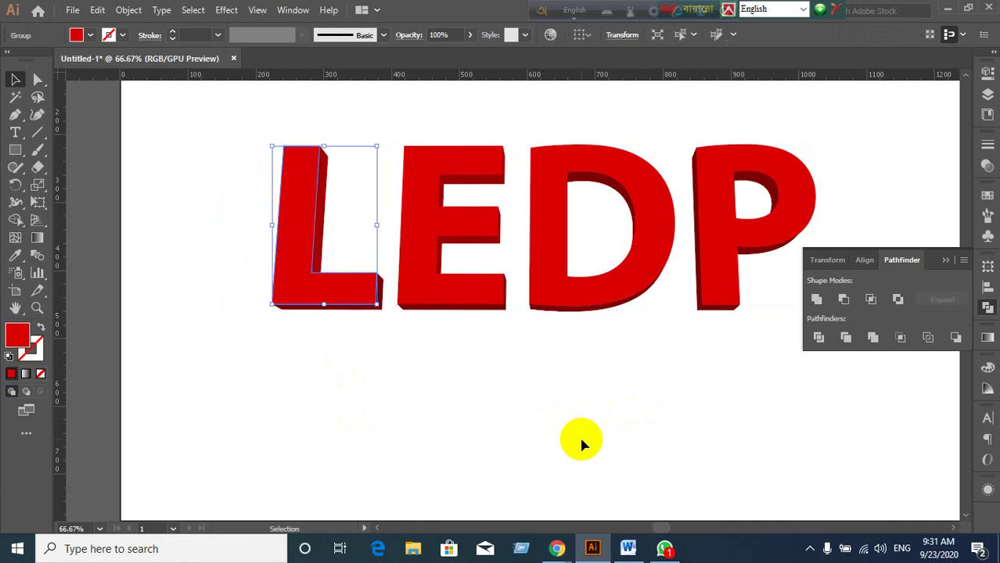
click(581, 445)
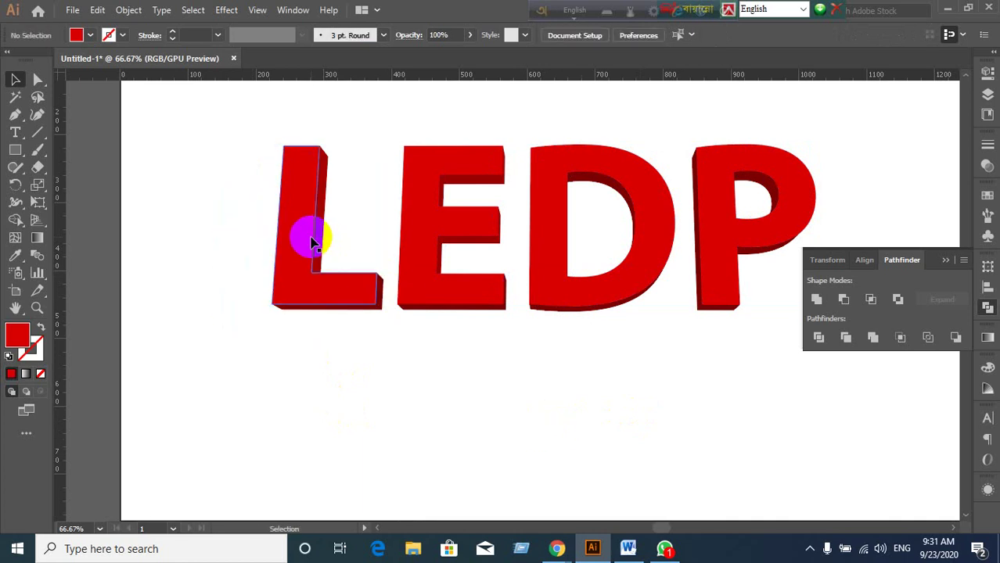
drag(337, 317, 250, 352)
click(351, 306)
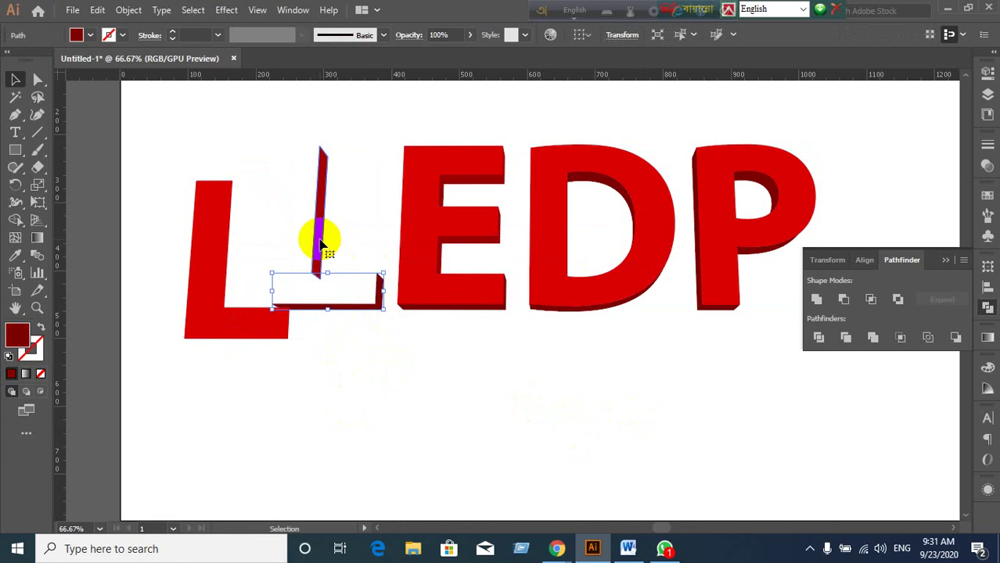
click(397, 372)
key(ctrl+z)
click(293, 324)
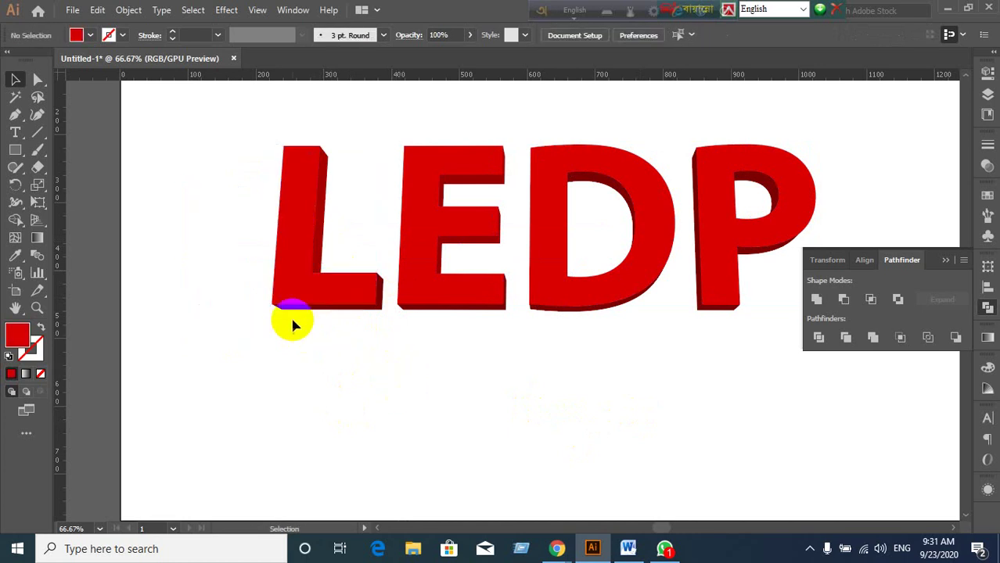
Select the L, E and D letters together.
click(303, 313)
click(458, 378)
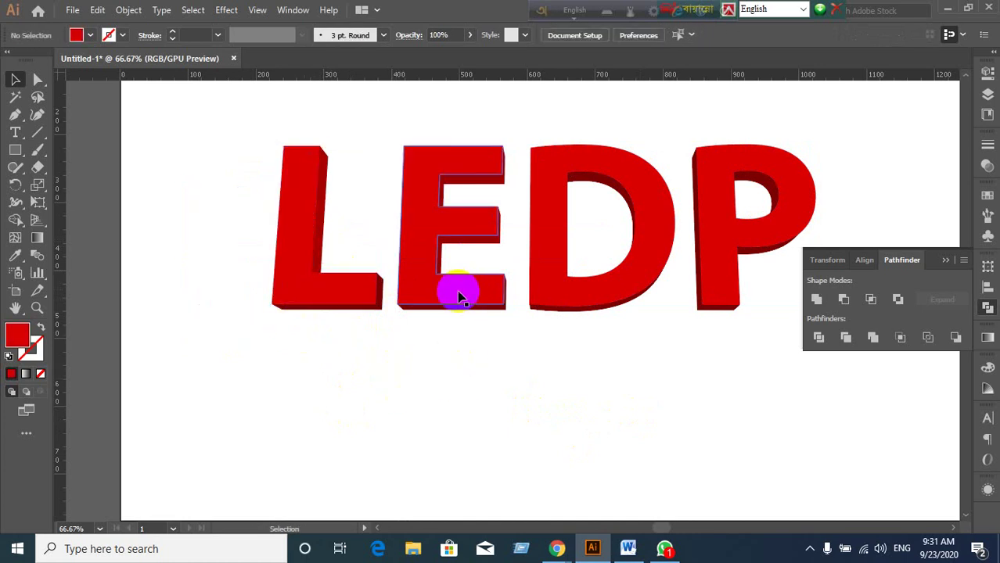
click(284, 306)
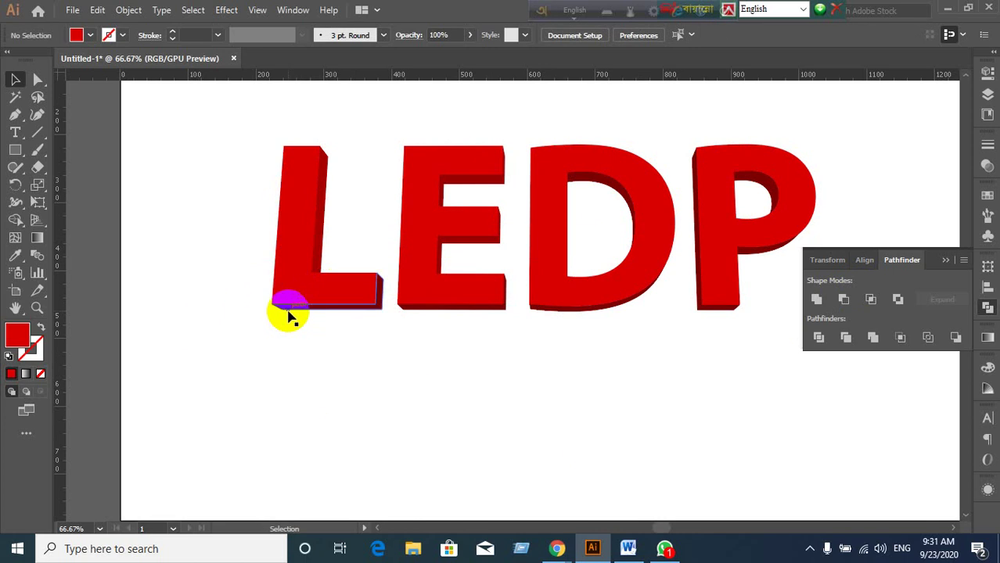
shift+click(481, 296)
shift+click(577, 282)
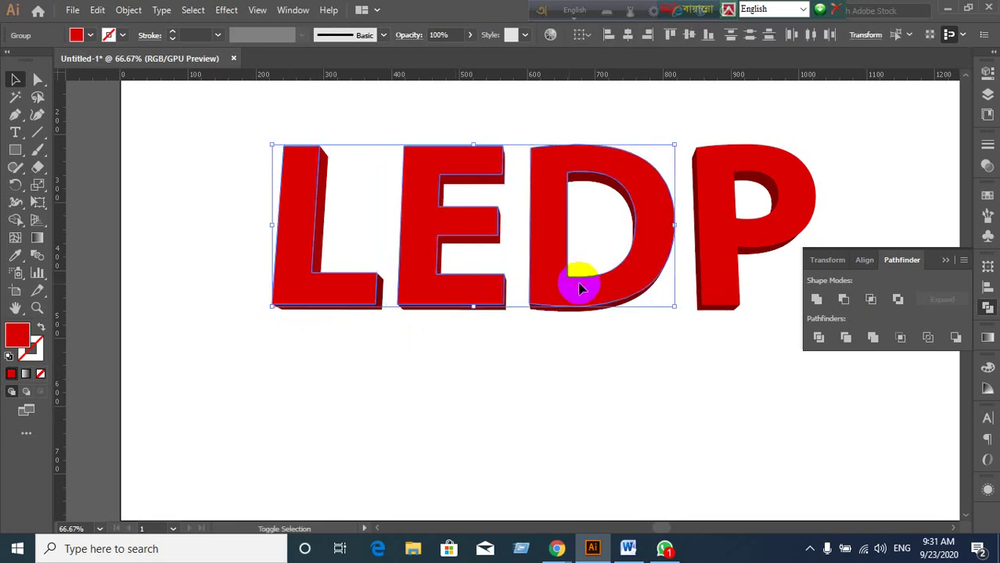
Add the P to the selection and open the Gradients > Gems and Jewels swatch library.
shift+click(697, 268)
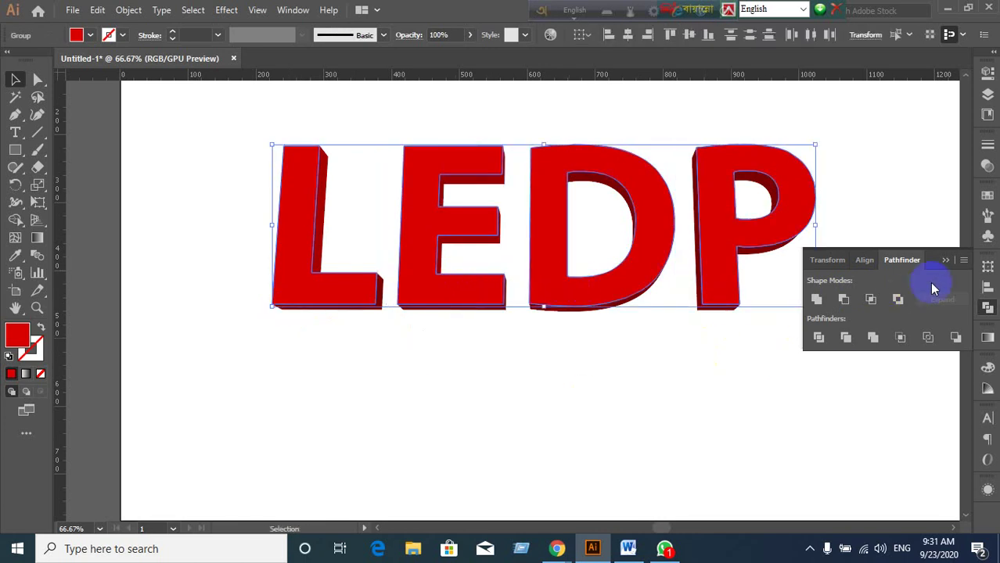
click(945, 260)
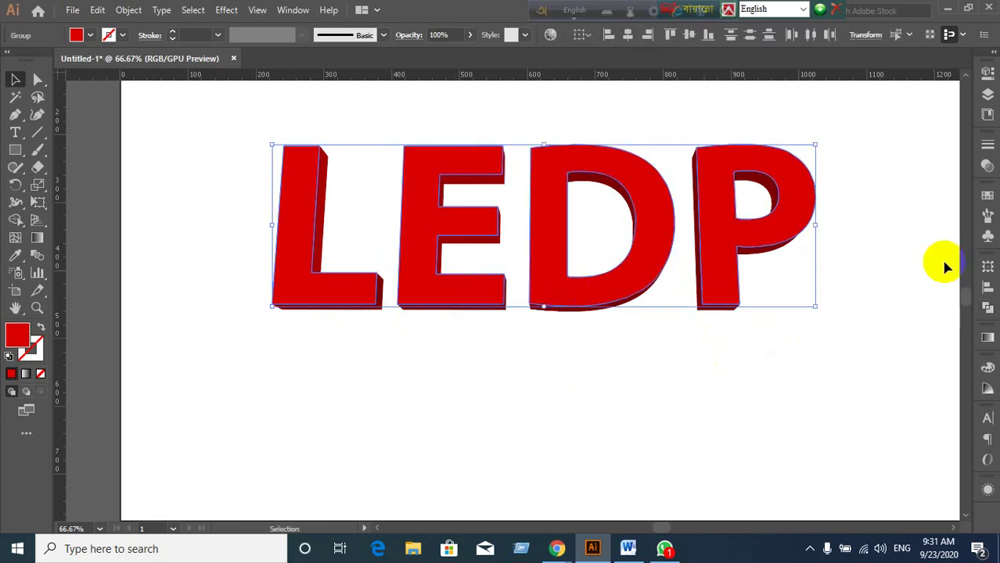
click(986, 200)
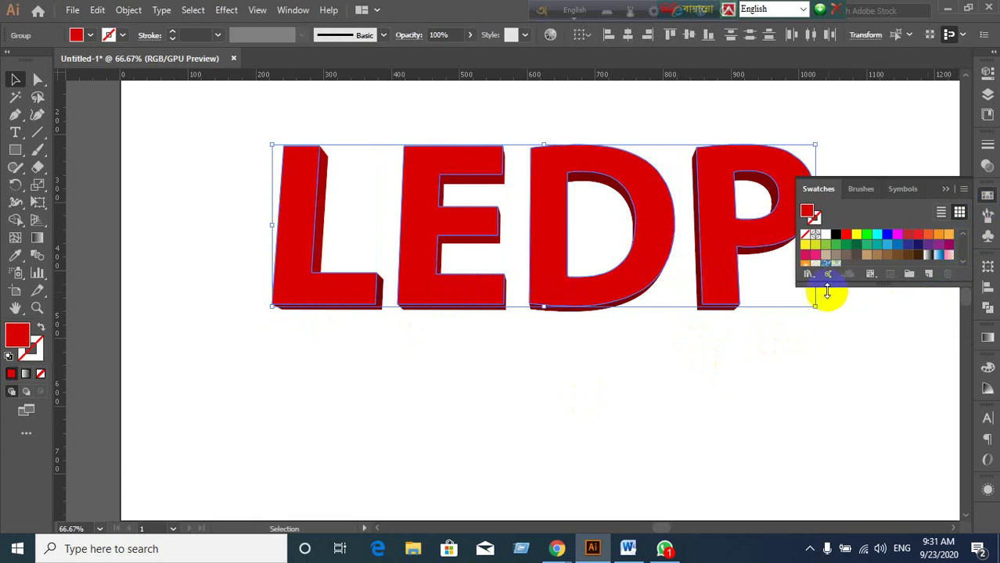
click(809, 275)
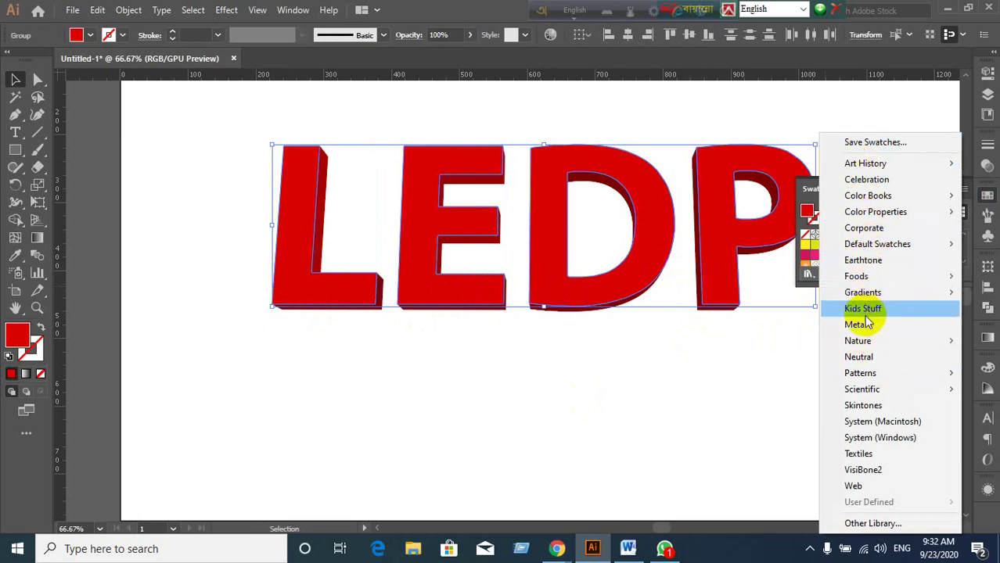
mouse_move(866, 297)
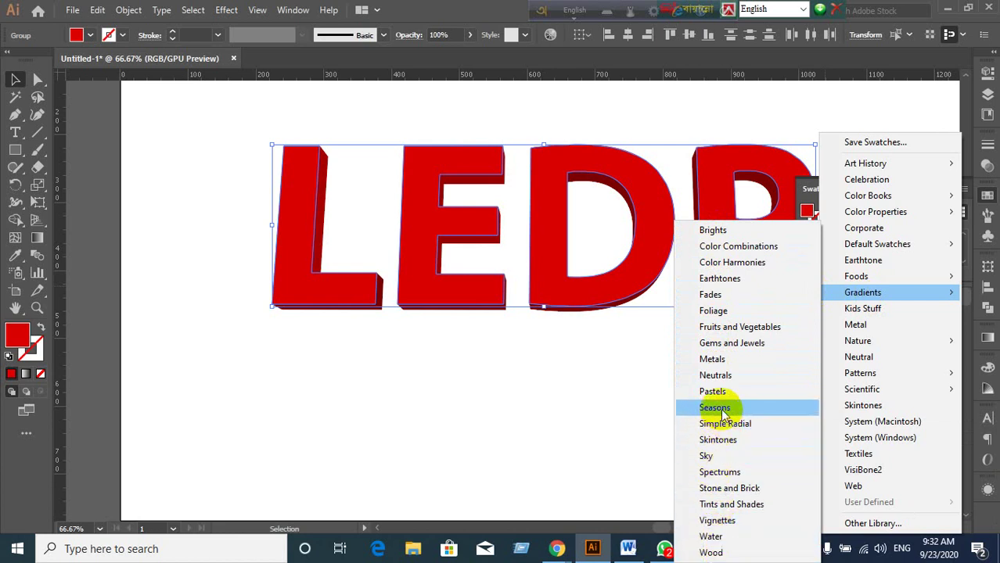
click(728, 345)
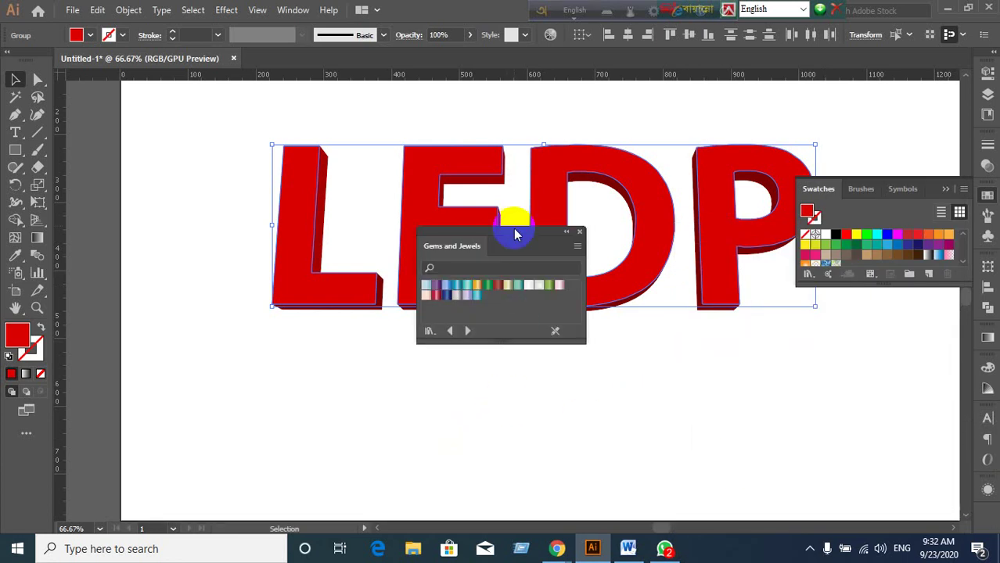
Move the library aside and fill the L, E, D and P front faces with the blue gradient.
drag(515, 233, 867, 316)
click(395, 352)
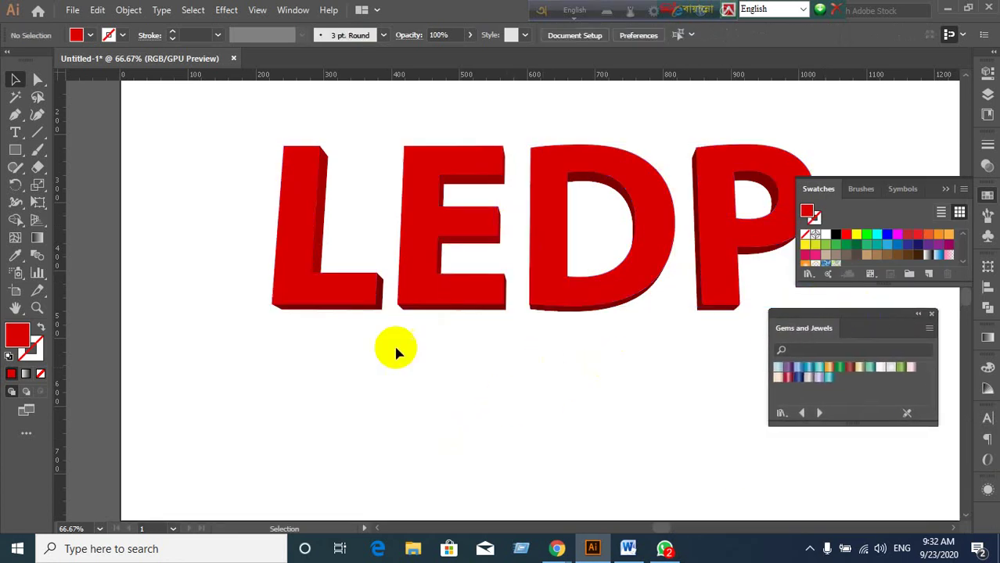
click(353, 284)
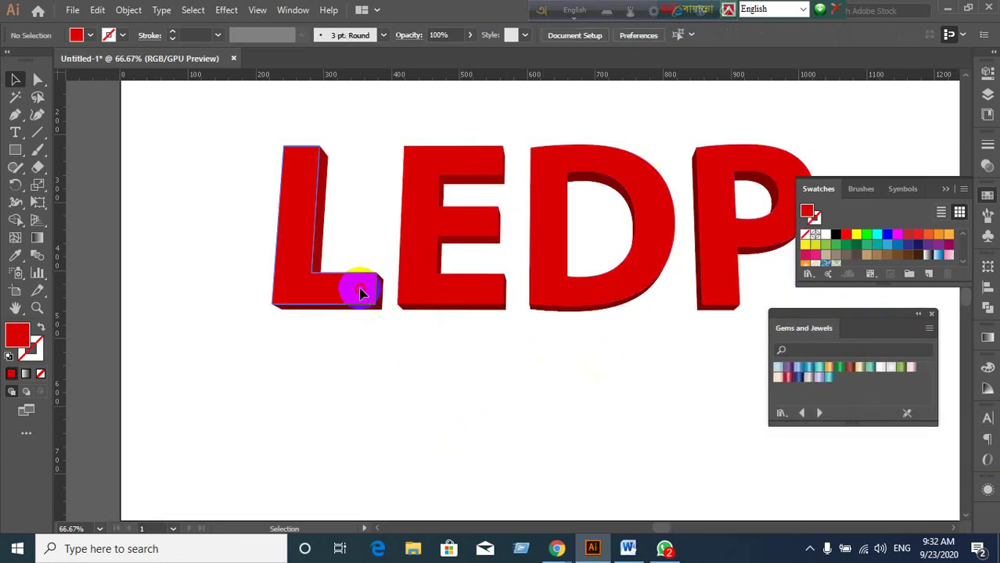
shift+click(489, 300)
shift+click(617, 291)
shift+click(715, 275)
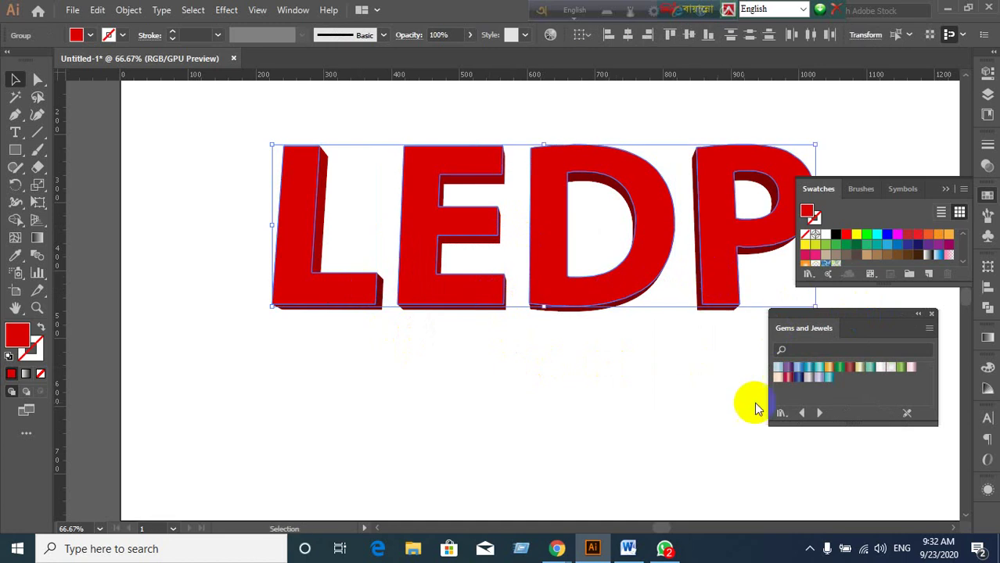
click(797, 379)
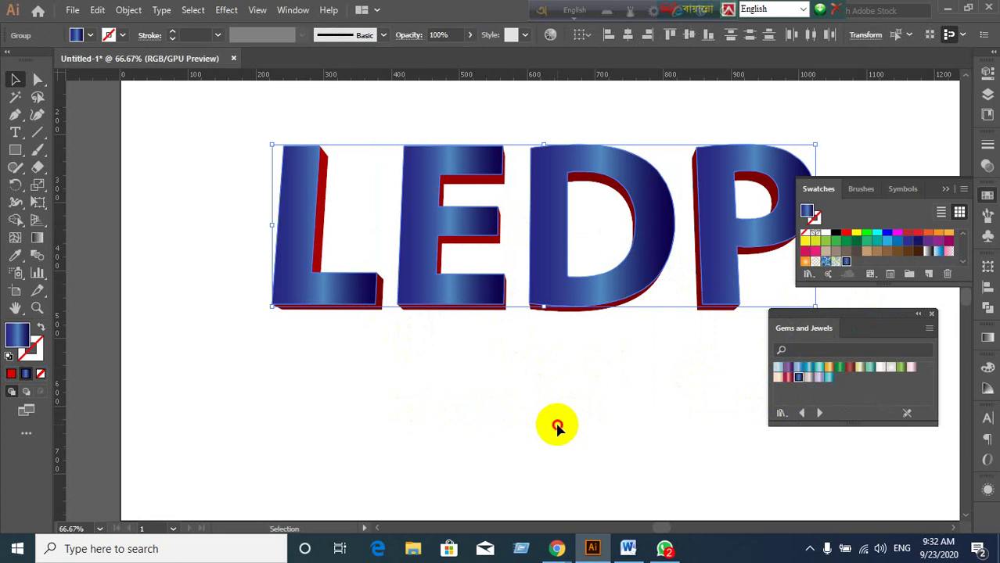
Reselect the whole L, E and D letters.
click(556, 427)
click(323, 255)
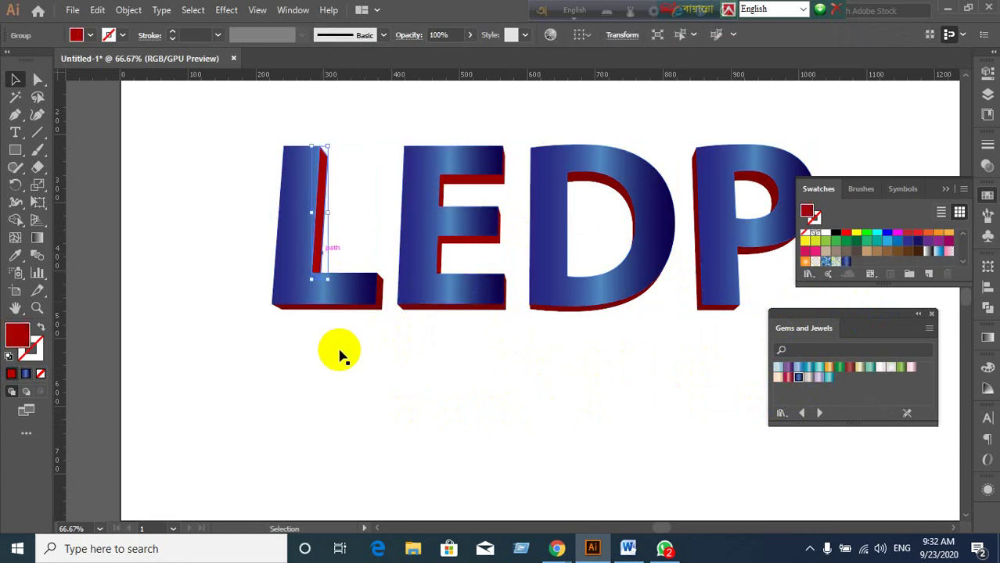
click(374, 356)
click(306, 298)
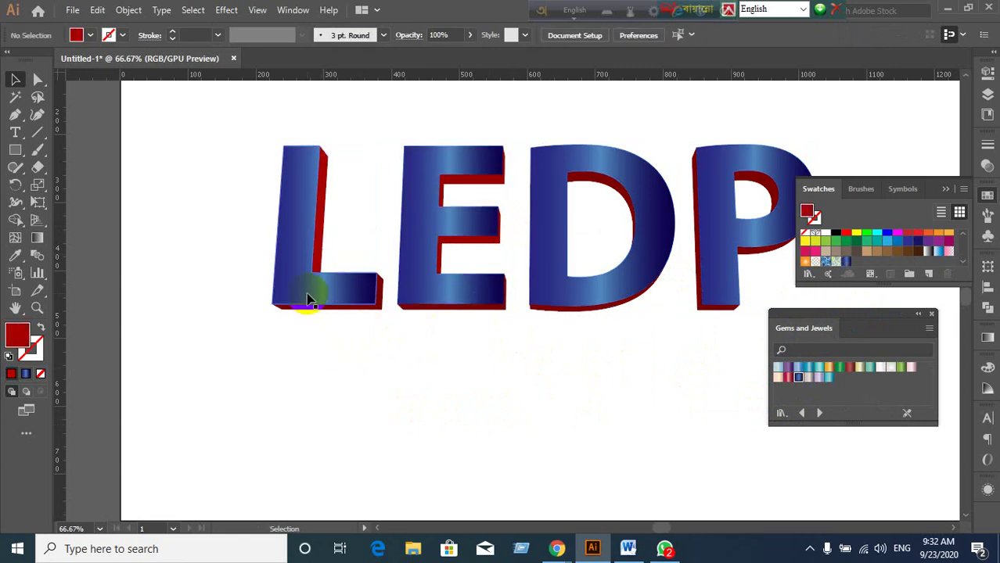
shift+click(452, 297)
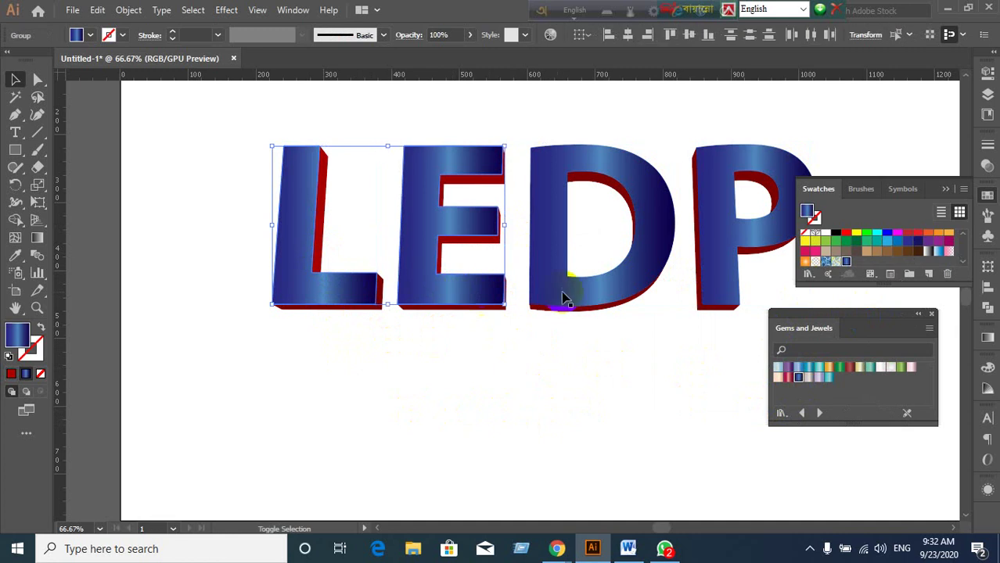
shift+click(616, 298)
Add the P and delete the blue gradient front faces with the Direct Selection tool.
shift+click(708, 291)
key(a)
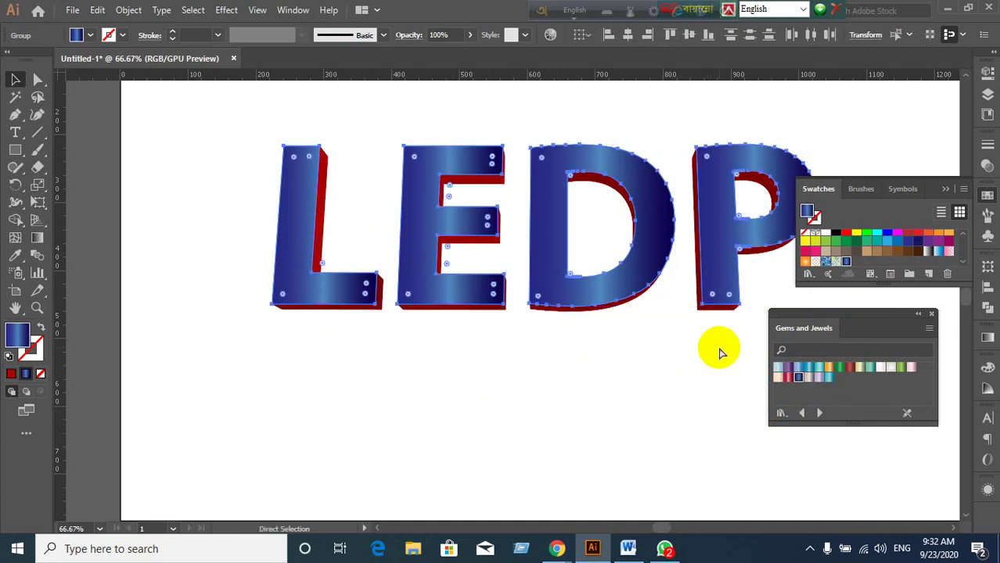
key(Delete)
key(v)
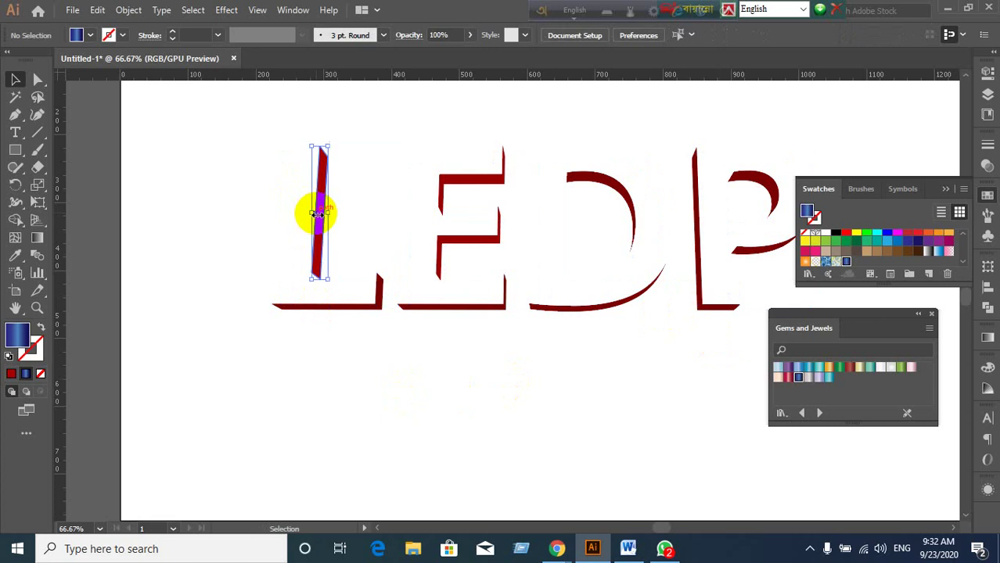
Unite and expand the L's and then the E's dark red extrusion pieces into single shapes.
drag(284, 223, 352, 326)
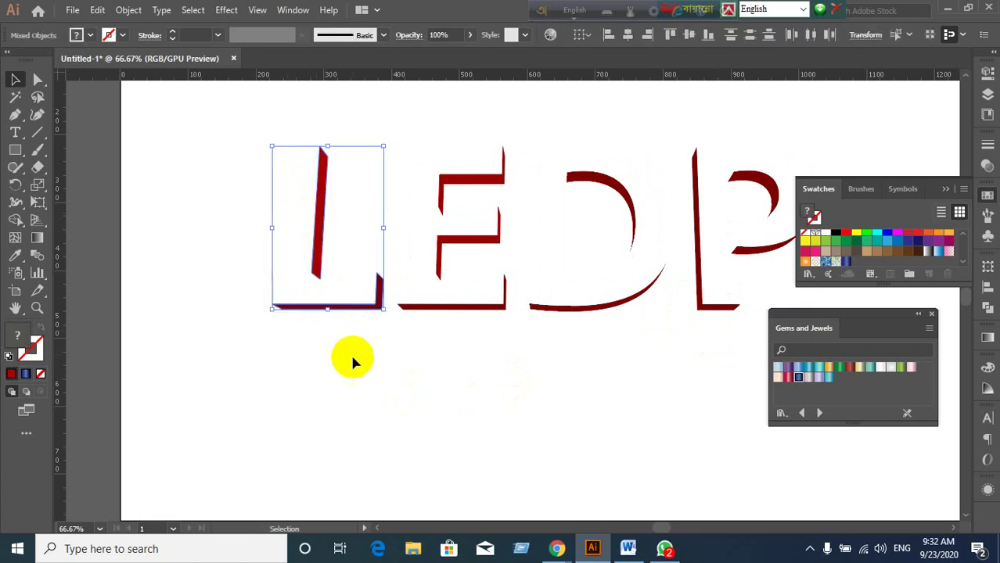
click(989, 309)
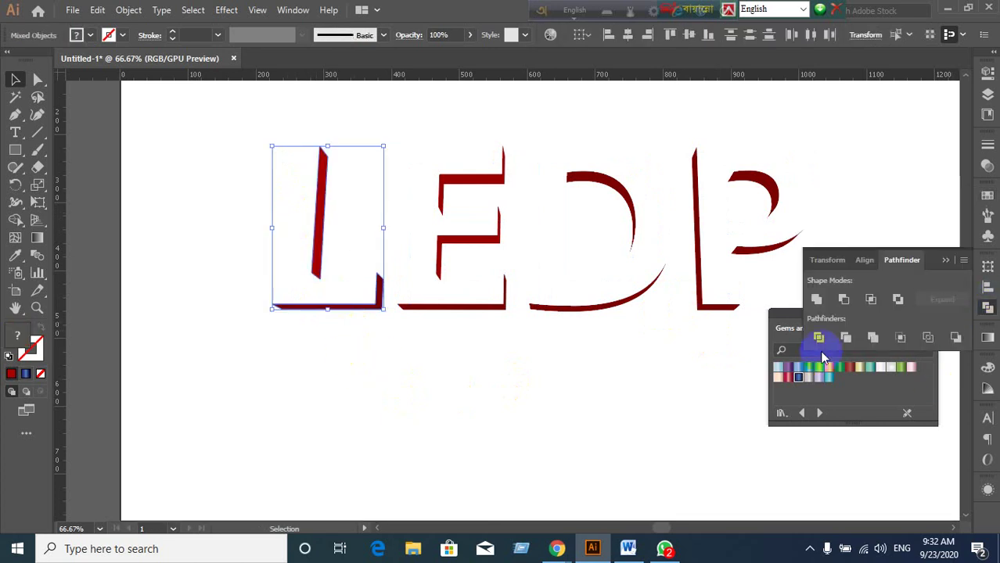
click(818, 305)
click(944, 301)
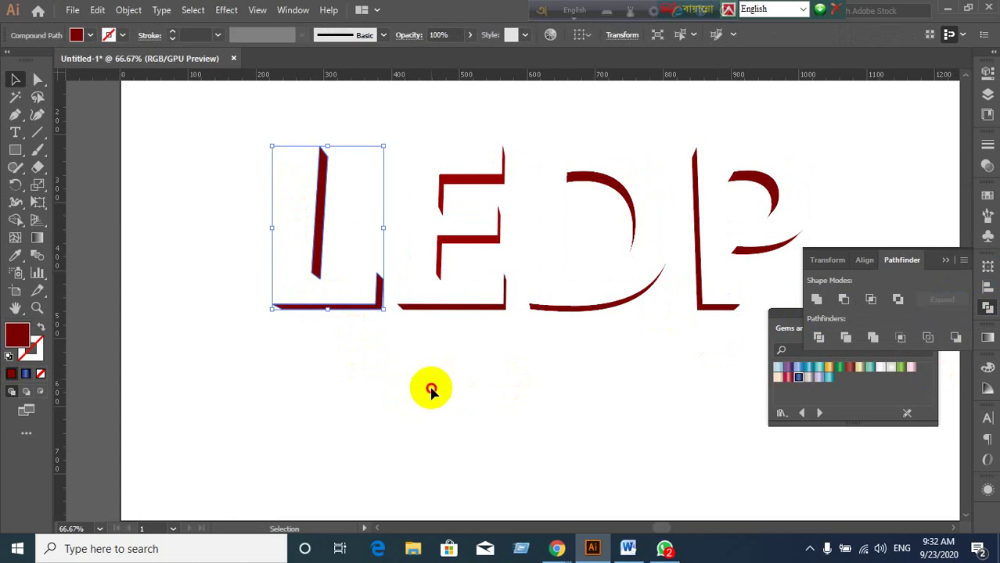
click(431, 388)
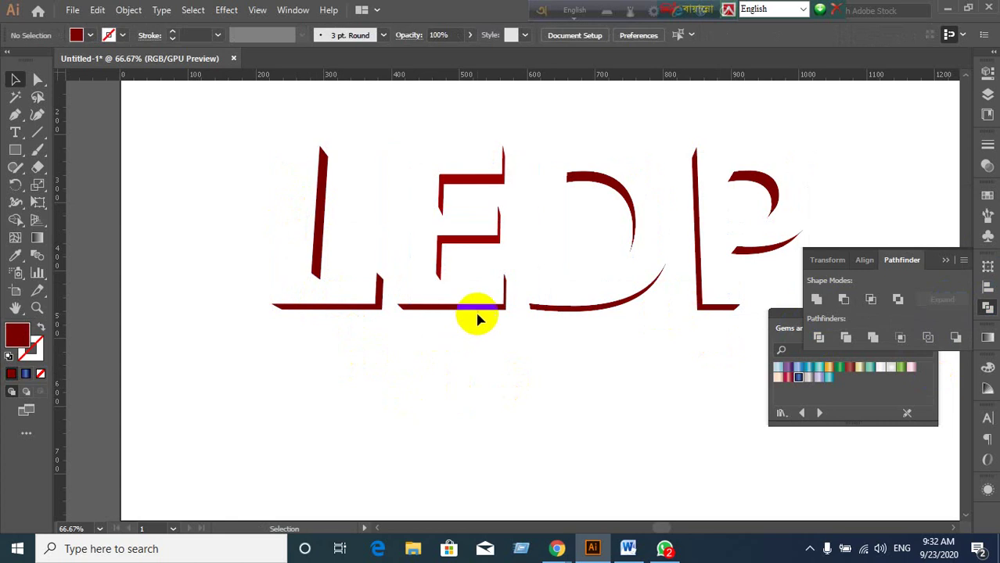
click(459, 249)
click(402, 205)
drag(425, 149, 501, 356)
click(816, 301)
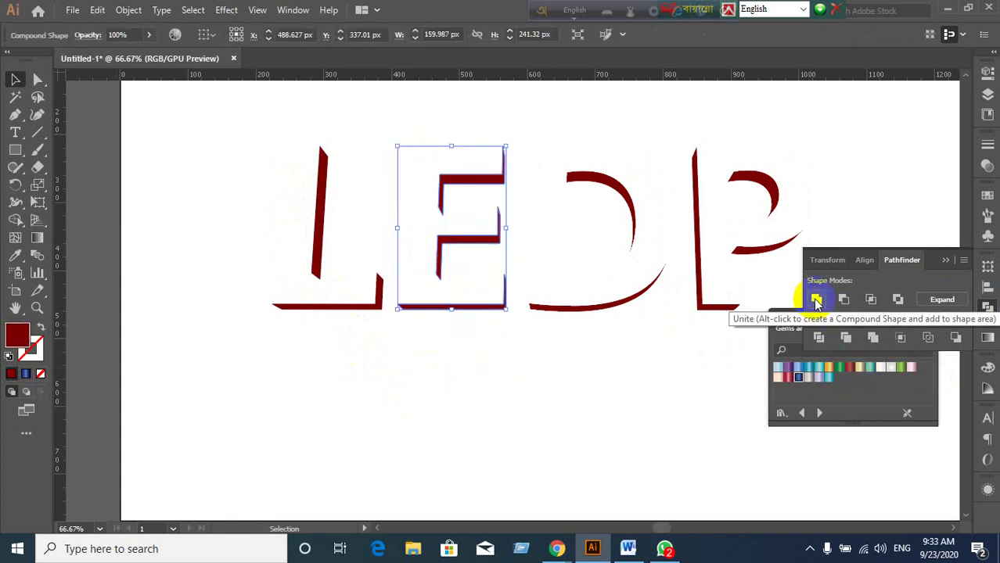
click(943, 298)
click(654, 367)
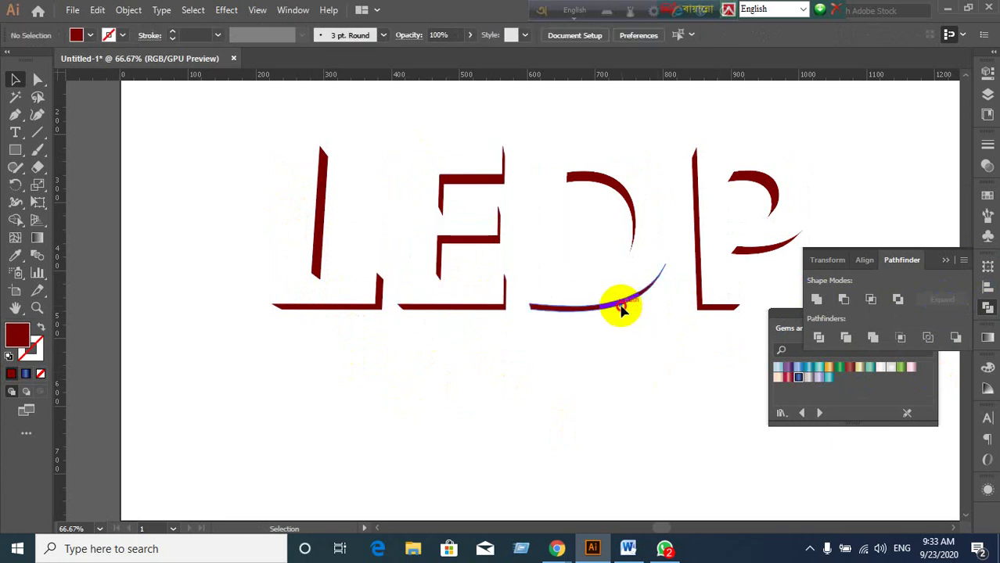
Unite and expand all of the D's extrusion pieces into one shape.
click(620, 308)
click(641, 353)
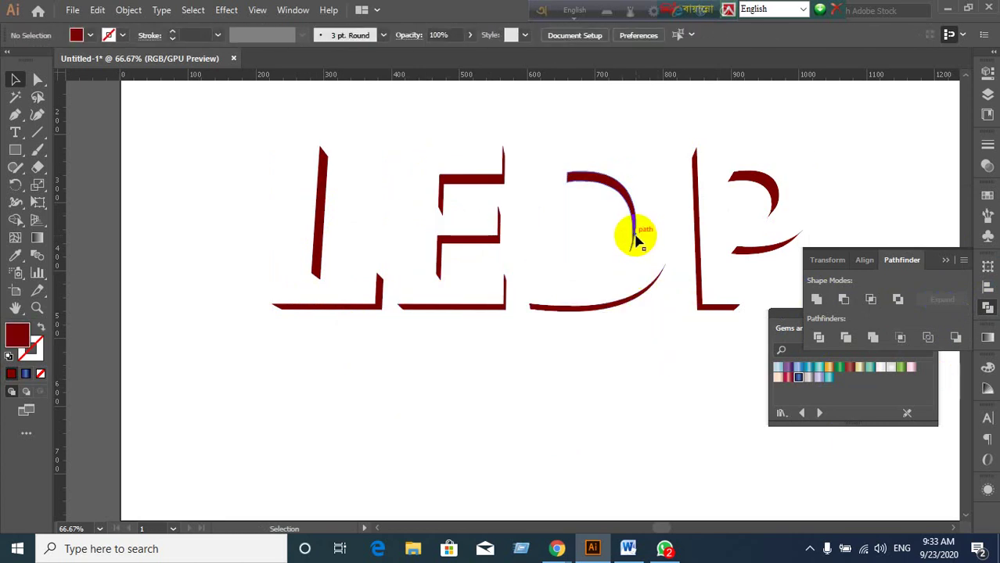
click(636, 231)
click(658, 366)
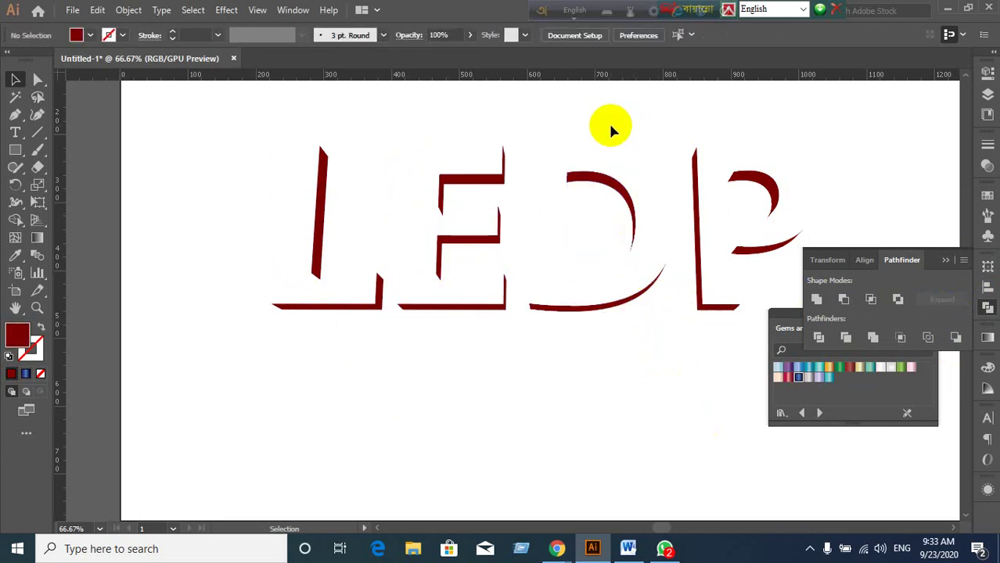
click(597, 241)
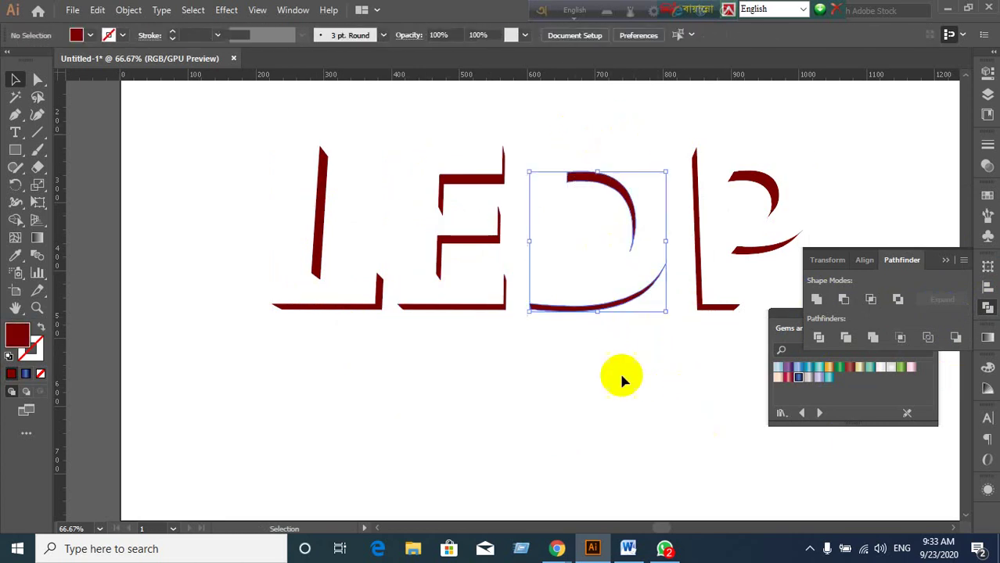
alt+click(818, 300)
click(944, 299)
click(698, 344)
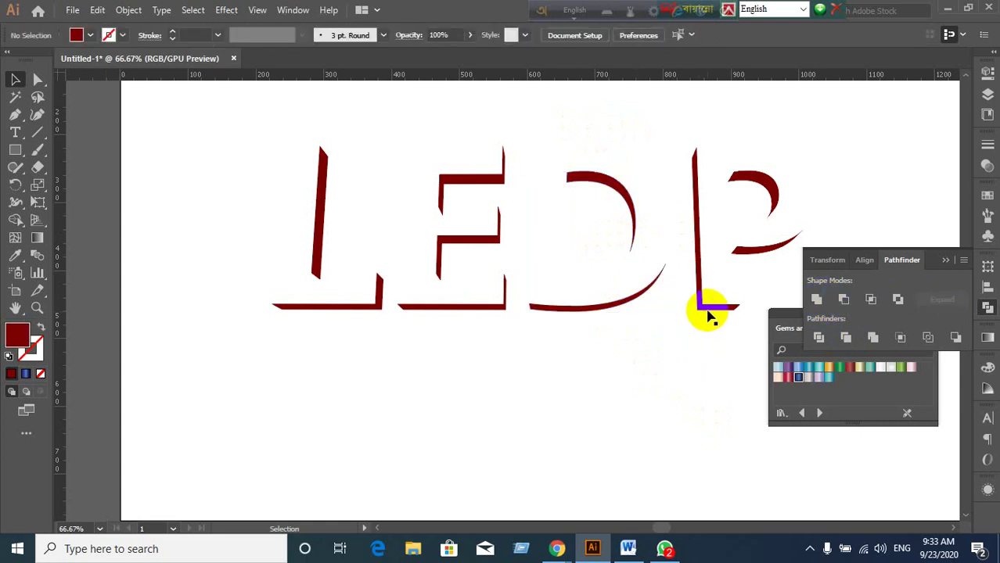
Unite and expand the P's extrusion pieces, then Show All (Ctrl+Alt+3) to restore the blue fronts.
click(709, 315)
click(708, 332)
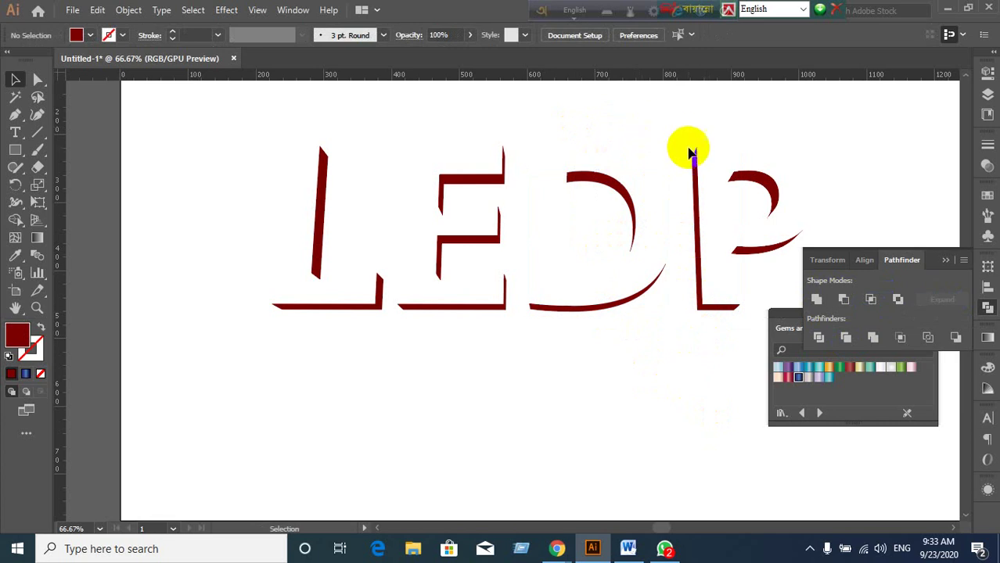
drag(687, 141, 750, 324)
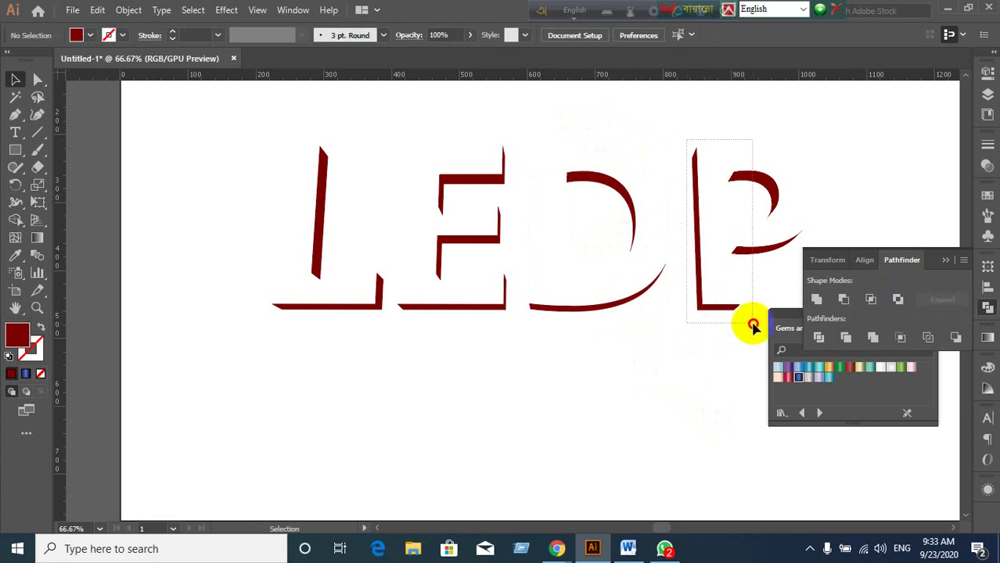
click(816, 302)
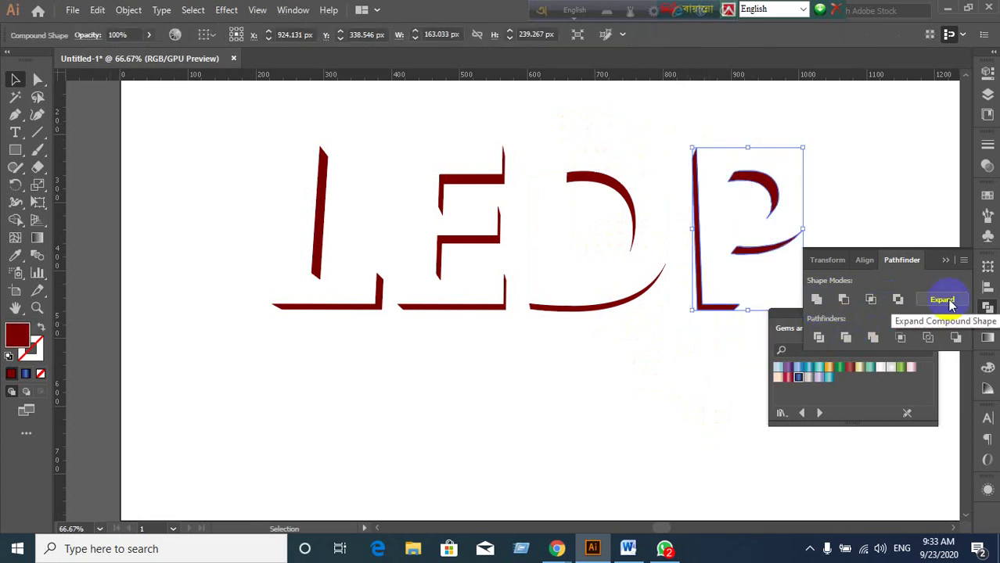
click(950, 303)
click(611, 435)
key(ctrl+alt+3)
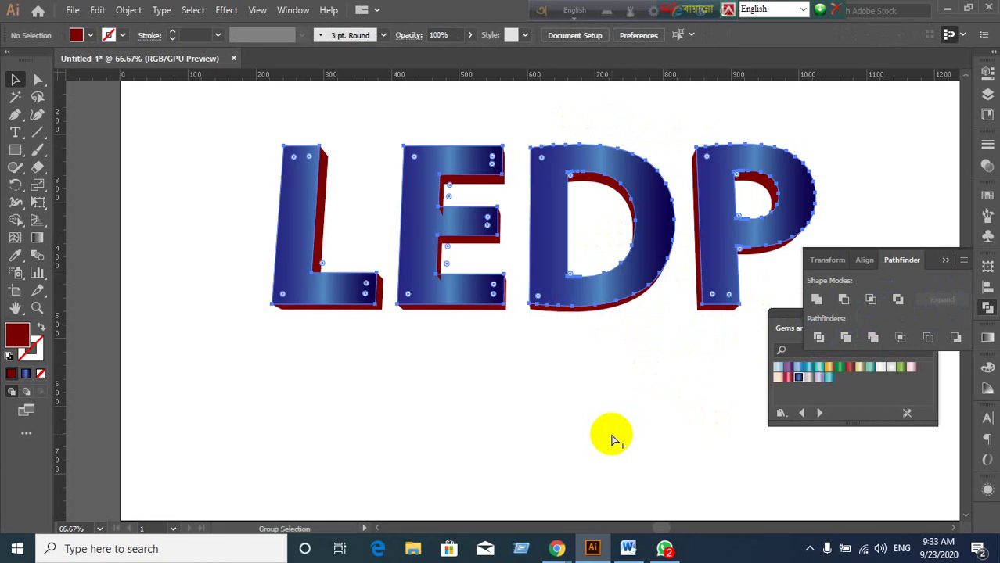
Select the whole LEDP front letter group.
click(563, 432)
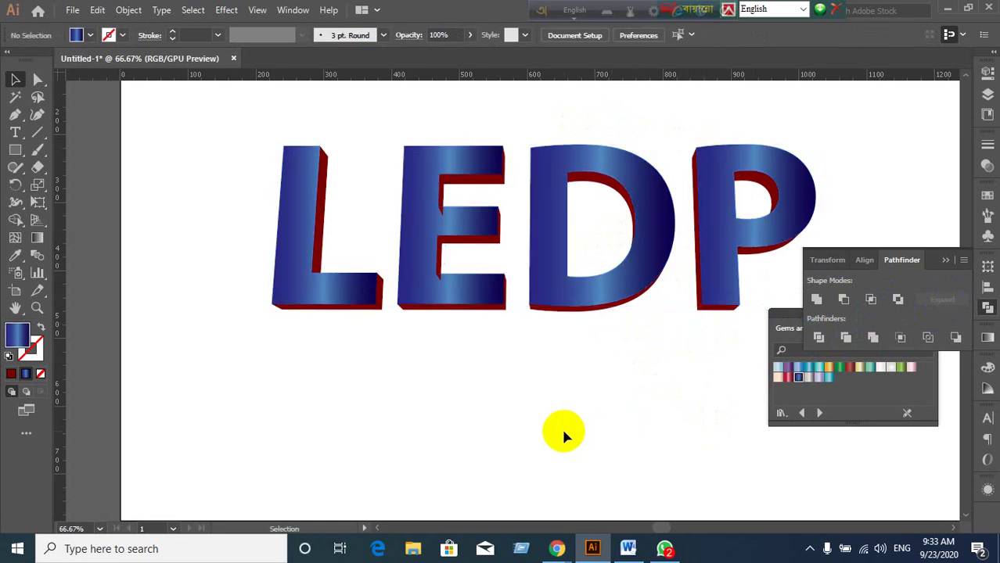
click(351, 288)
shift+click(479, 298)
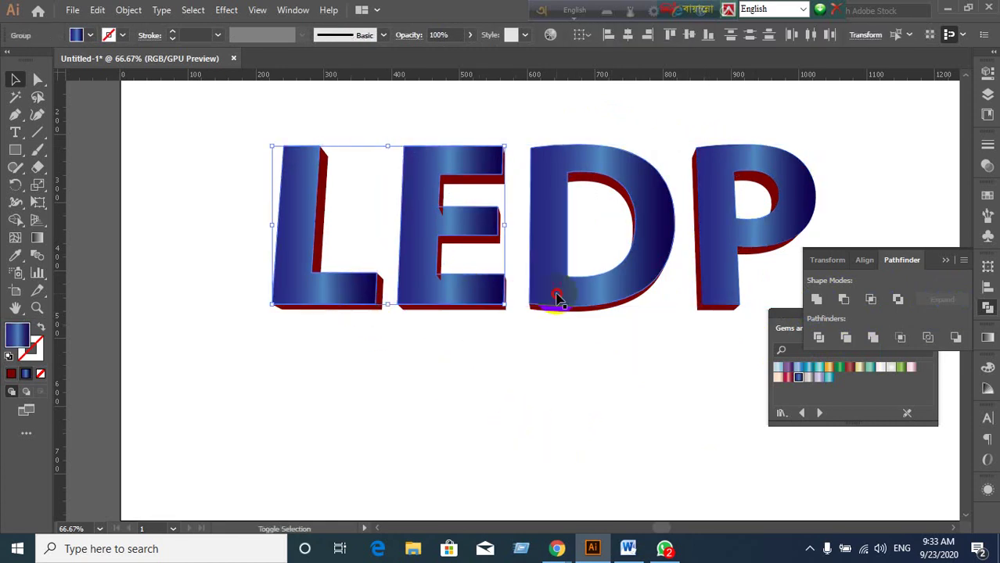
shift+click(557, 292)
shift+click(720, 286)
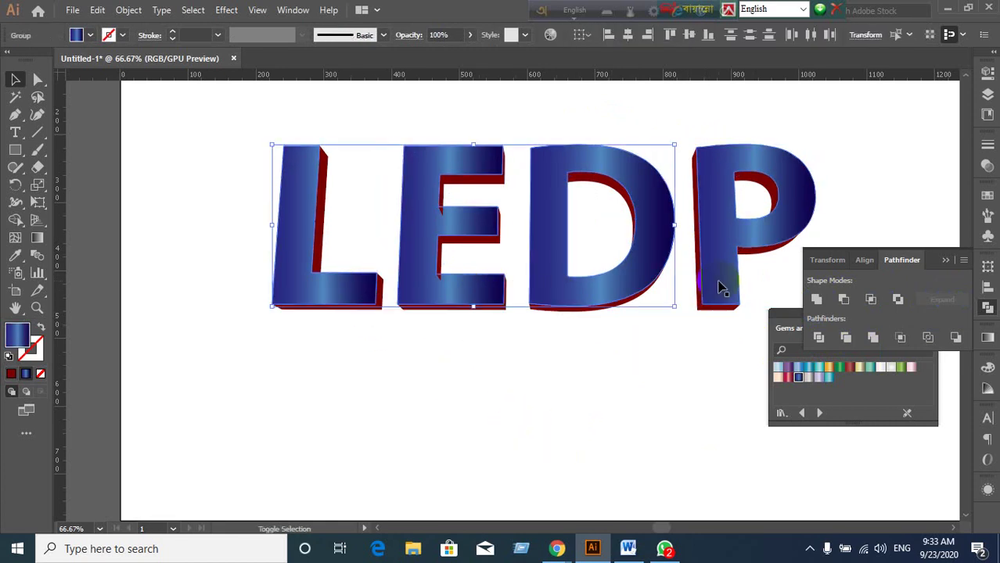
click(714, 345)
click(618, 276)
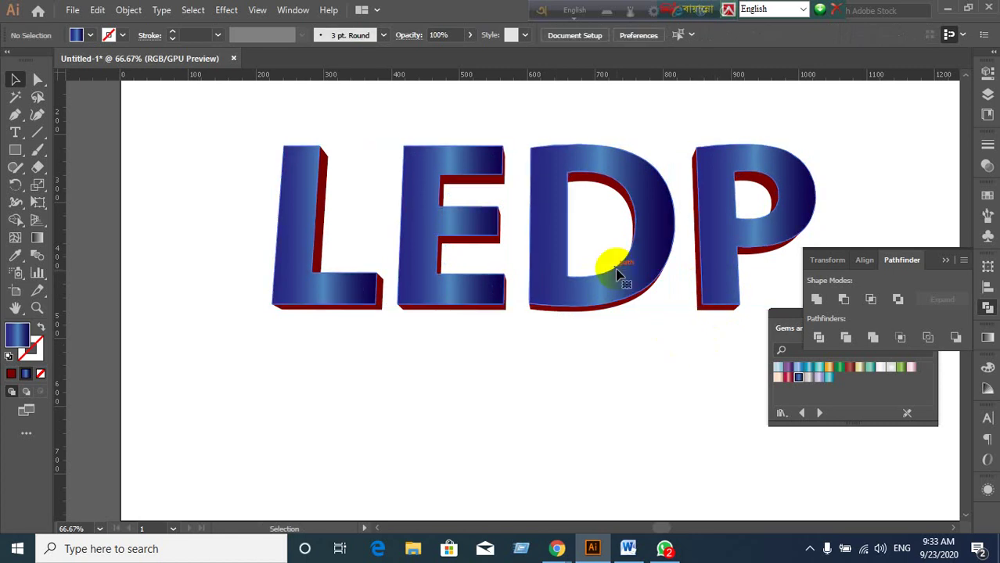
Drag the Gradient tool across the letters to aim the blue gradient upward.
click(40, 244)
drag(516, 339, 495, 138)
drag(259, 142, 866, 368)
drag(295, 320, 885, 180)
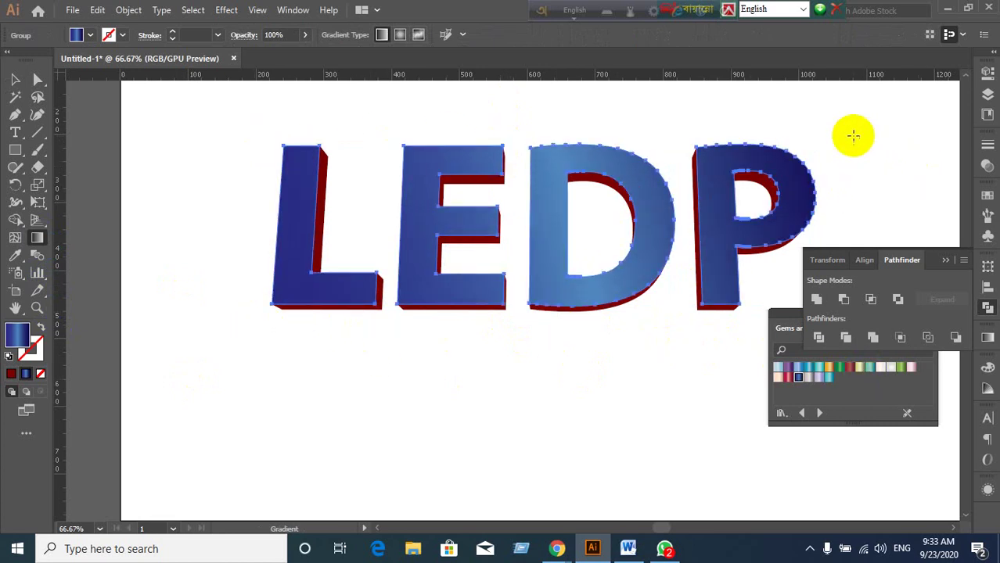
drag(851, 136, 272, 297)
drag(471, 354, 518, 185)
drag(570, 339, 577, 100)
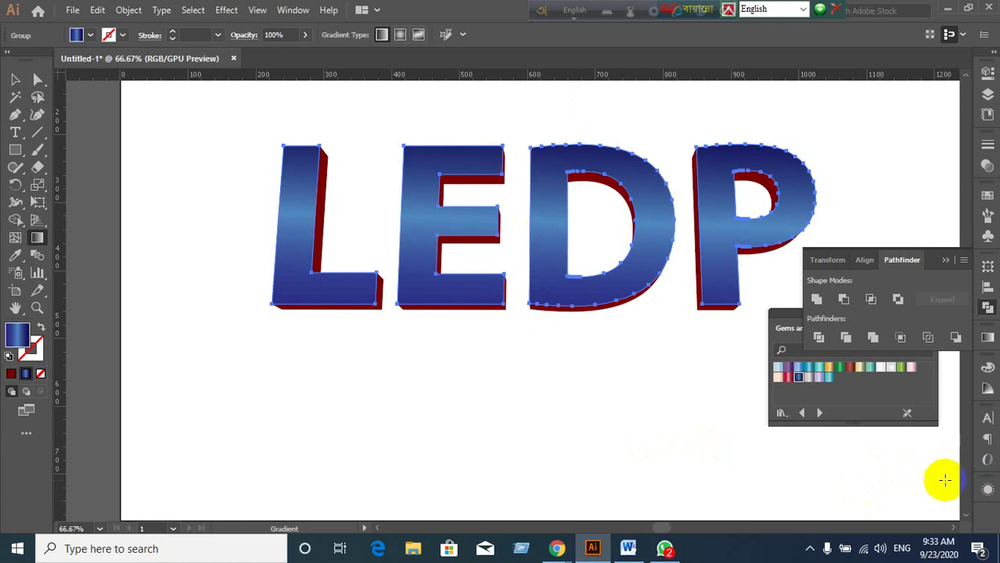
In the Gradient panel, delete the right stop, move the middle stop to the end, and reverse the gradient.
click(988, 337)
click(875, 453)
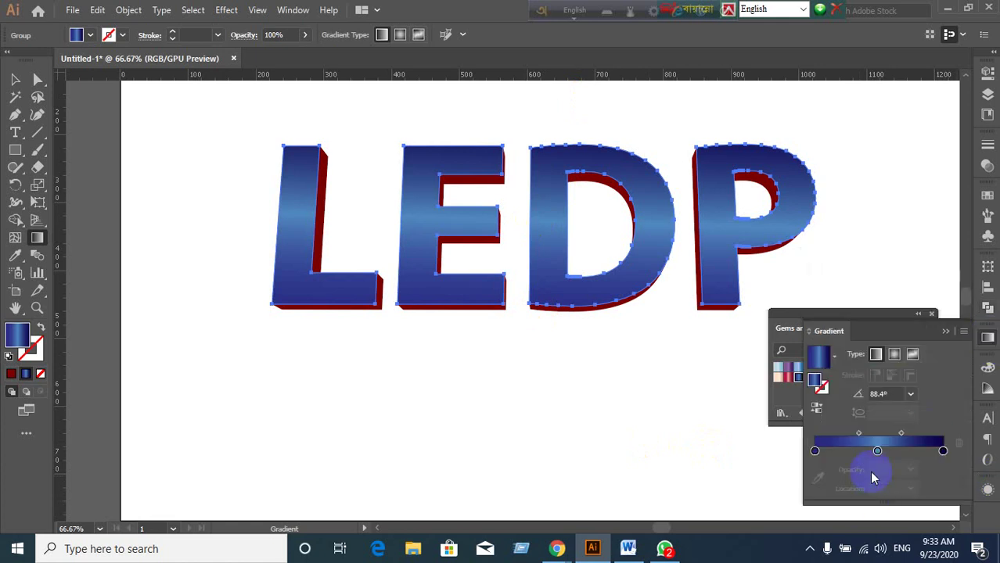
click(878, 452)
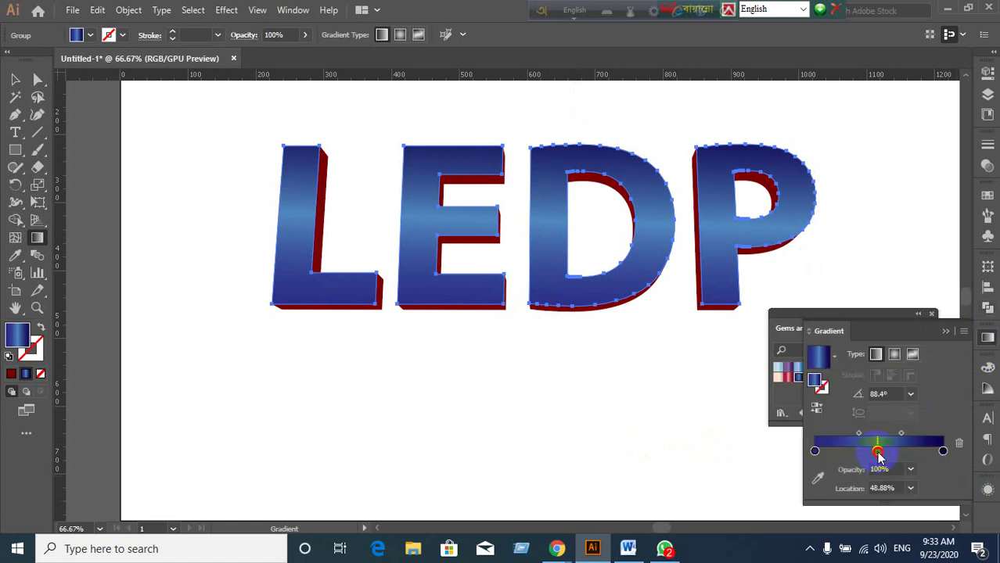
click(945, 452)
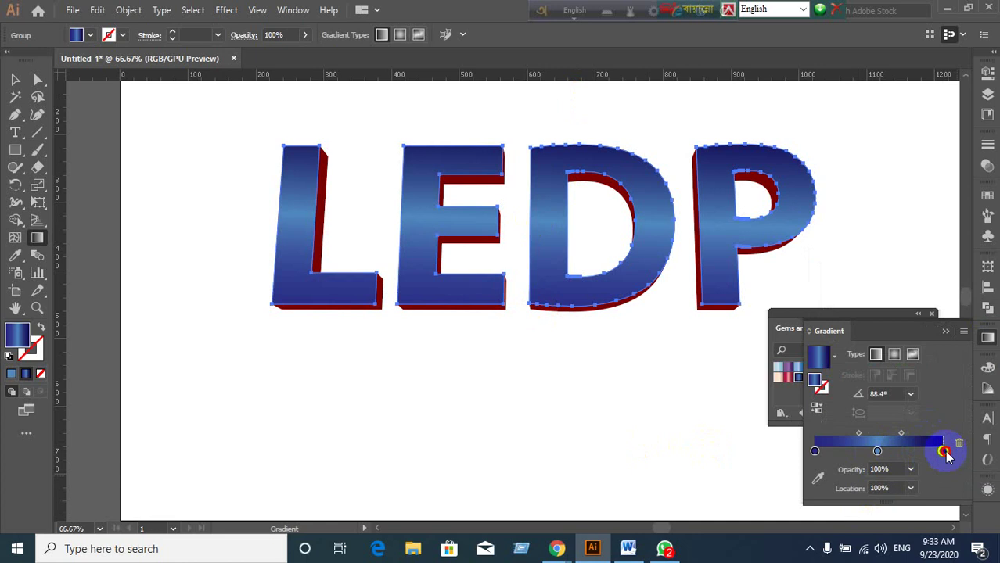
click(960, 444)
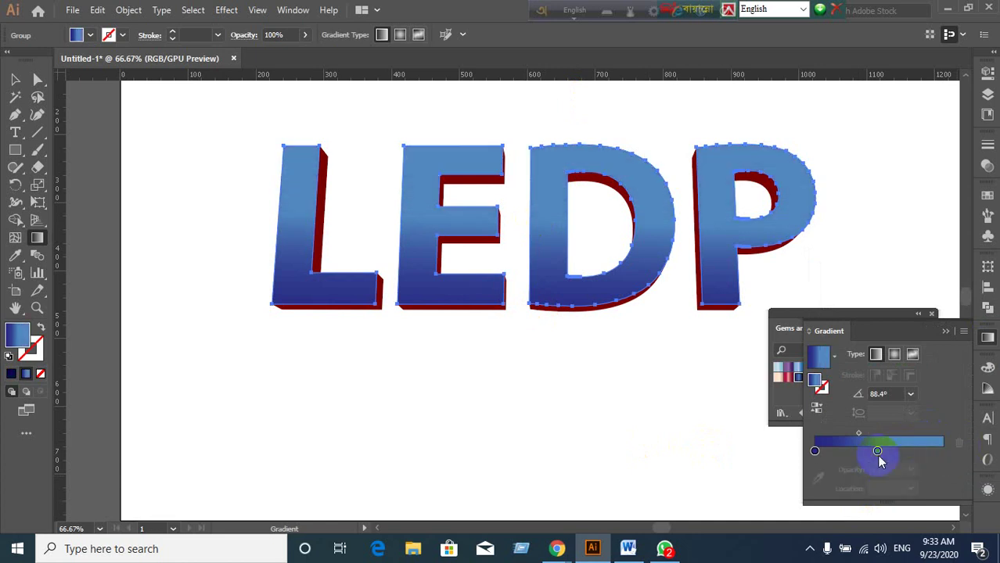
drag(877, 452, 972, 455)
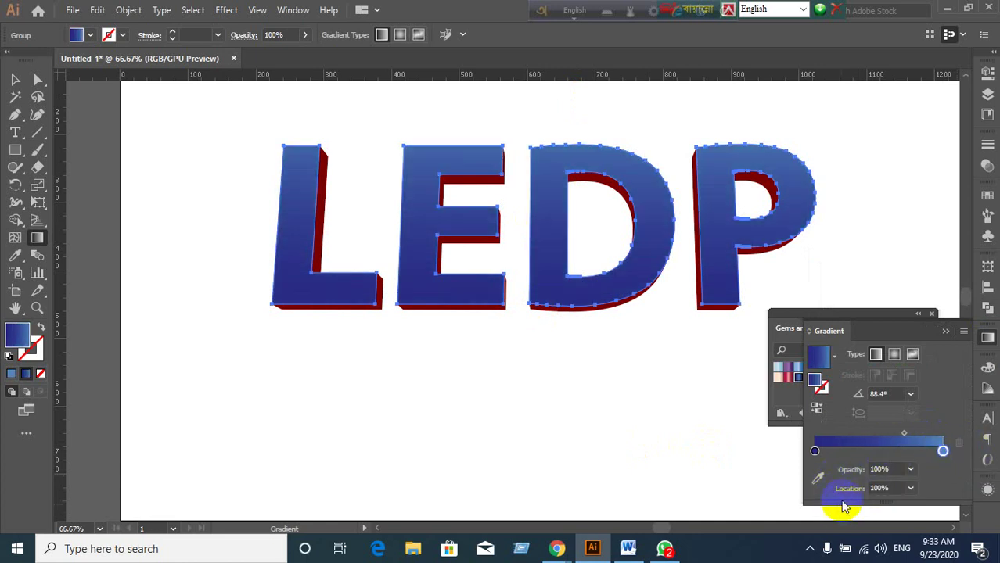
click(817, 409)
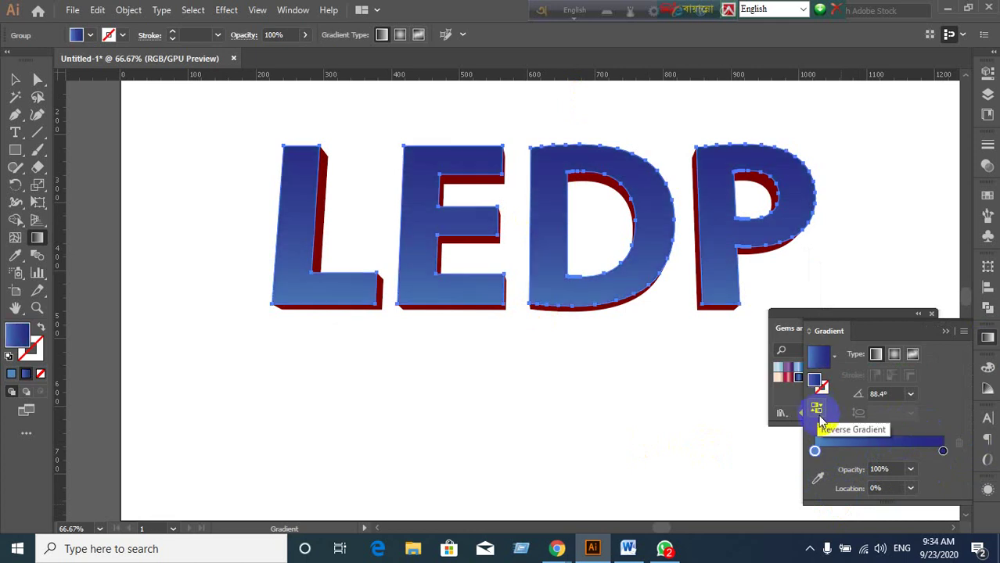
Re-drag the gradient so it runs straight up the letters, navy at top to lighter blue below.
click(518, 203)
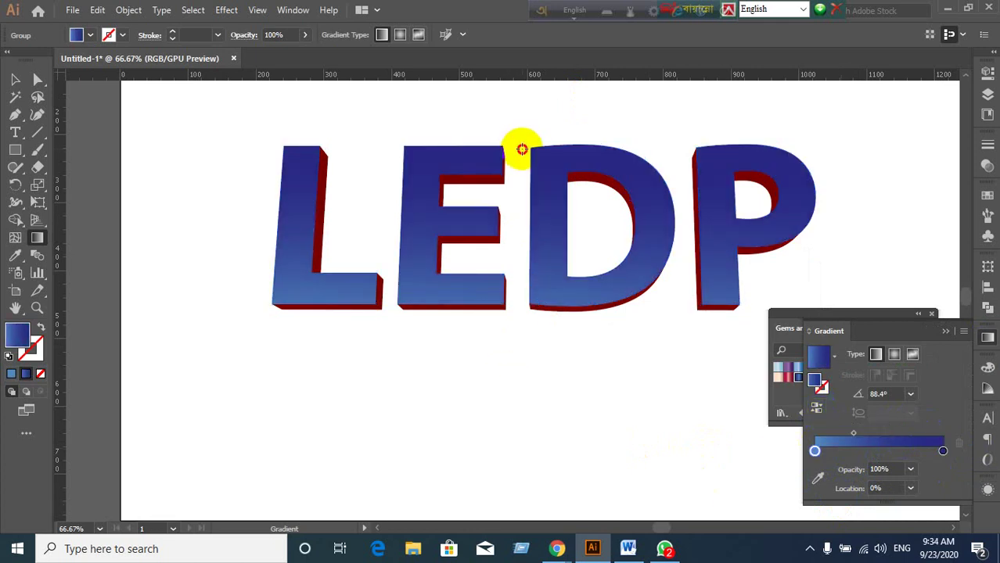
drag(522, 149, 511, 129)
click(517, 384)
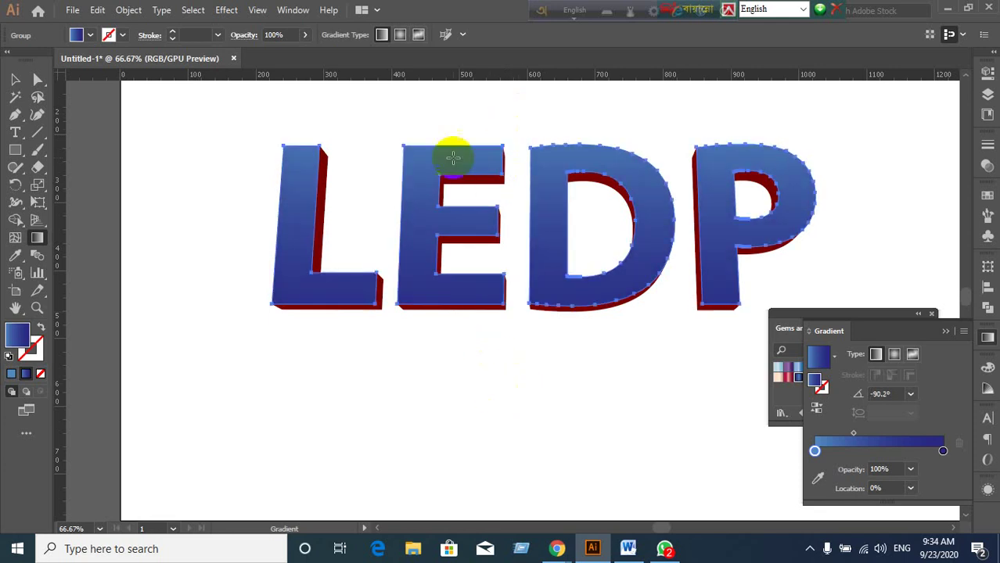
drag(451, 128, 524, 118)
drag(460, 281, 547, 112)
drag(643, 309, 587, 148)
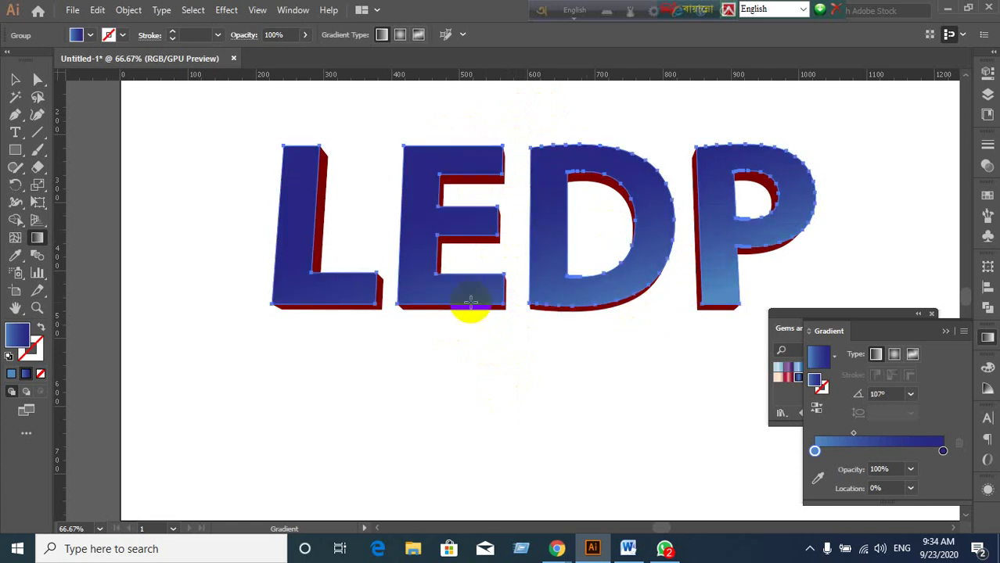
drag(468, 319, 517, 164)
drag(515, 319, 518, 157)
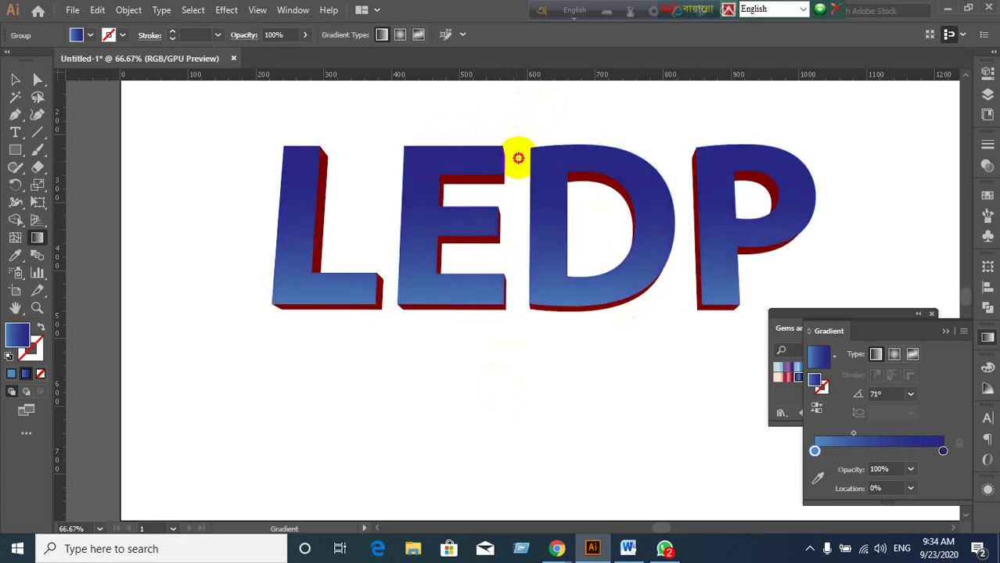
ctrl+click(245, 423)
click(15, 79)
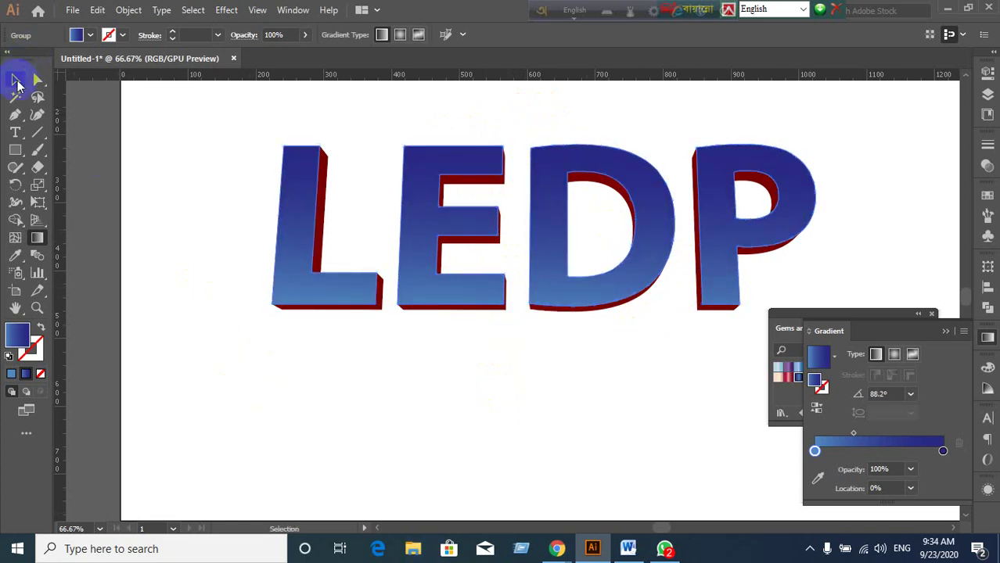
Select the L, E, D and P extrusion shapes and group them with Ctrl+G.
click(600, 403)
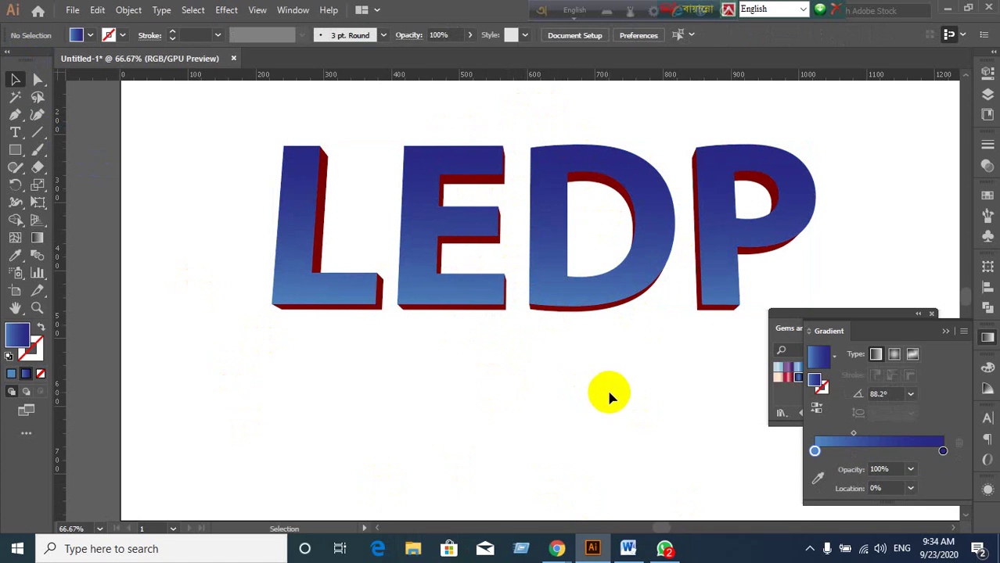
click(333, 260)
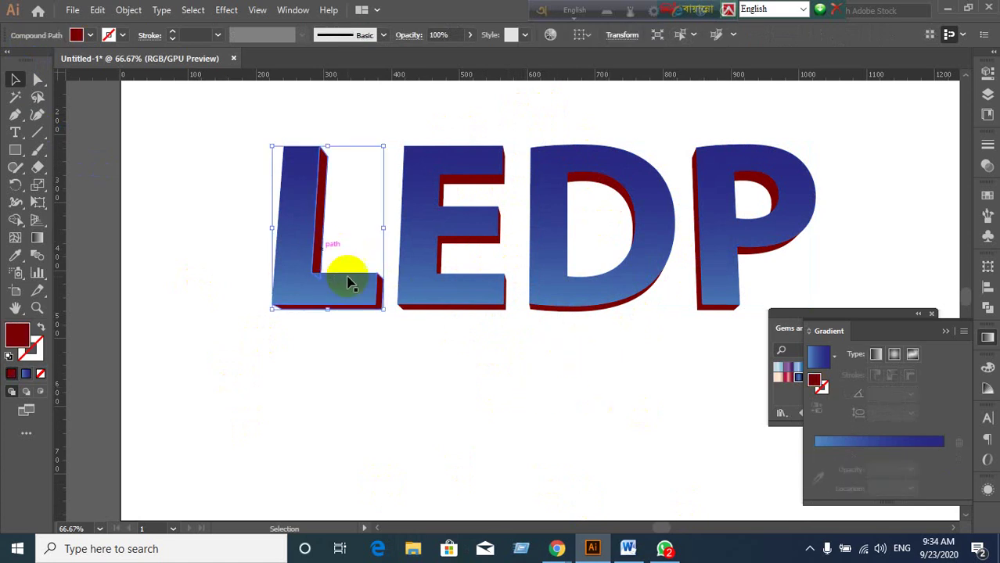
shift+click(444, 251)
shift+click(591, 190)
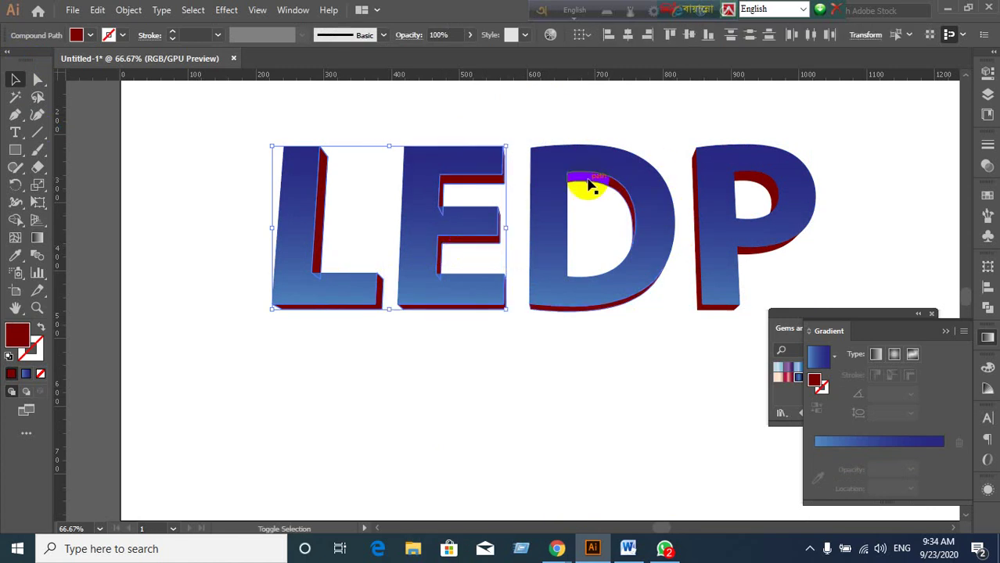
shift+click(771, 190)
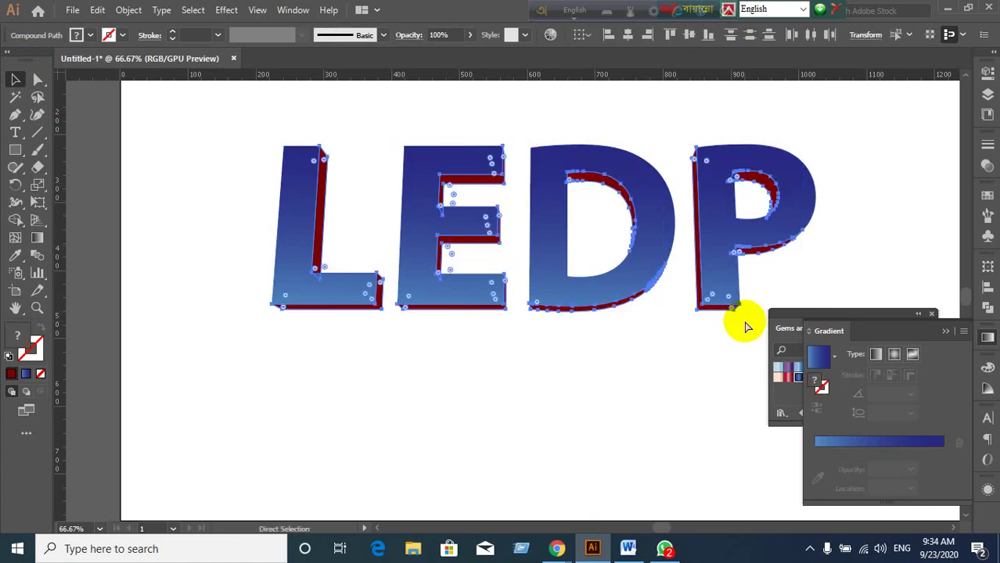
key(ctrl+g)
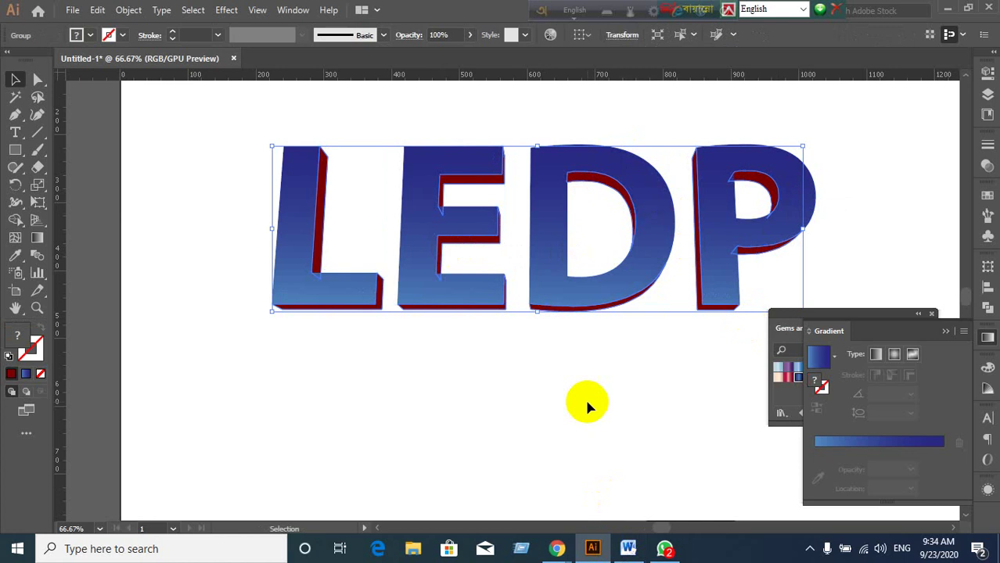
drag(601, 205, 509, 345)
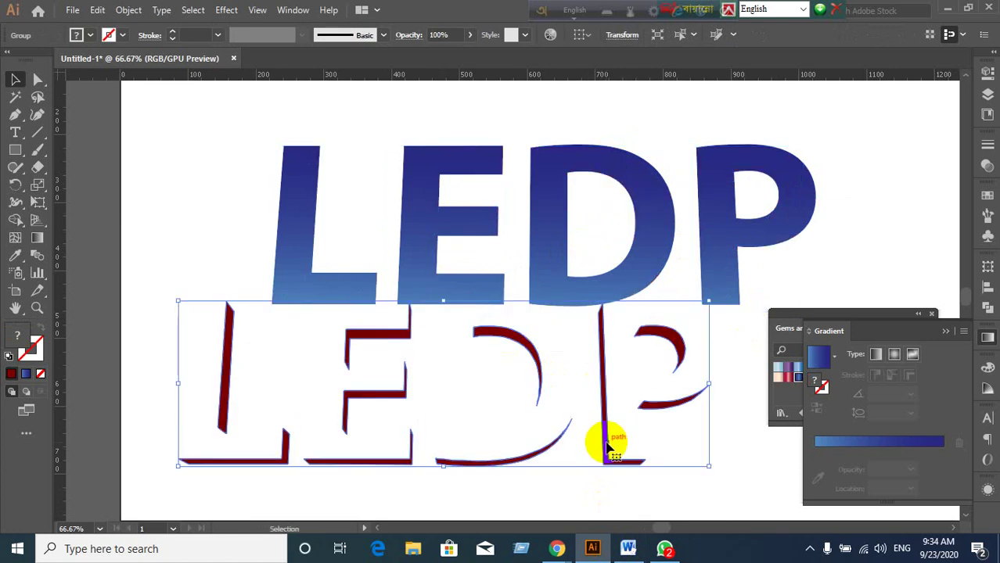
key(ctrl+z)
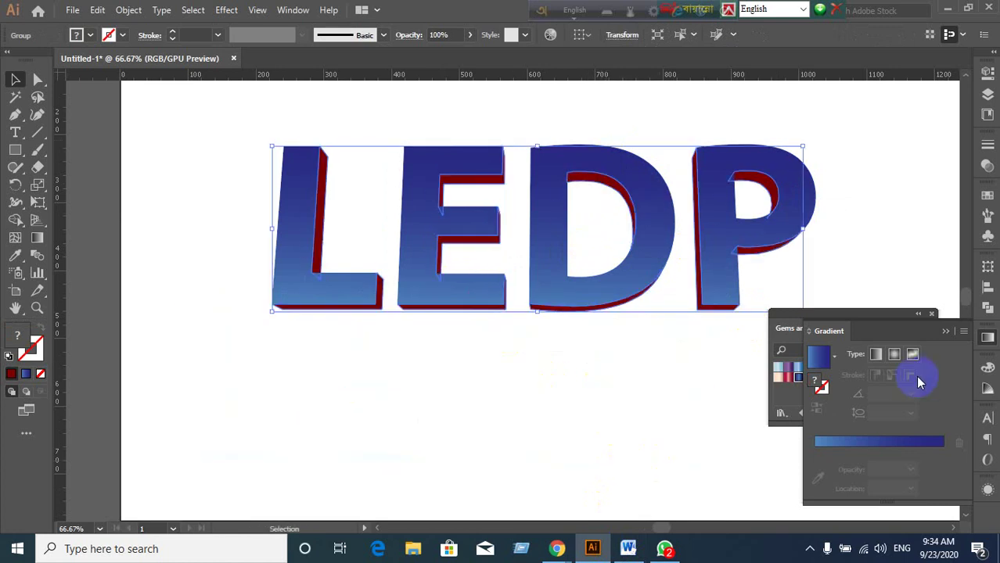
Fill the extruded sides with the Blue Zircon gradient from Gems and Jewels.
click(946, 331)
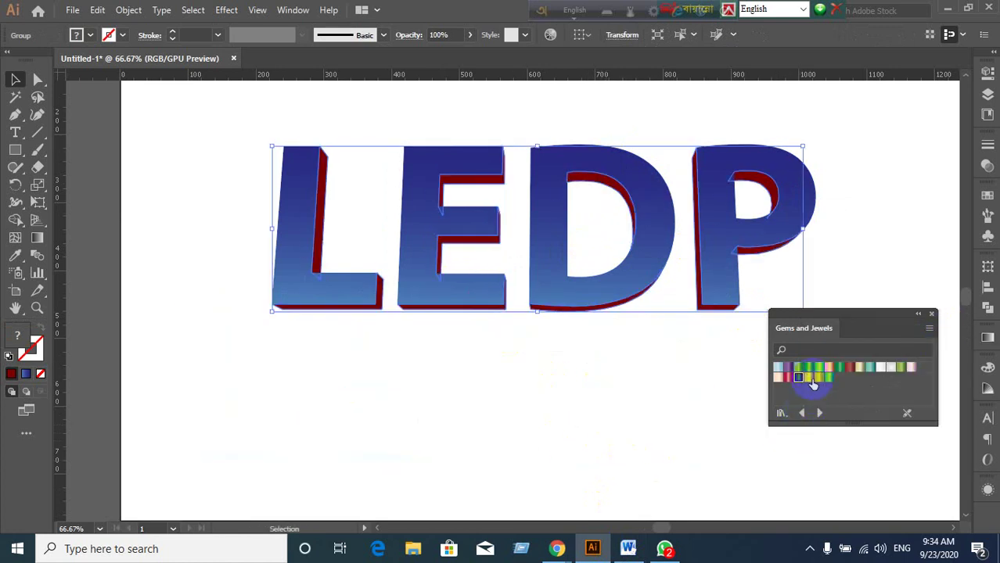
click(811, 371)
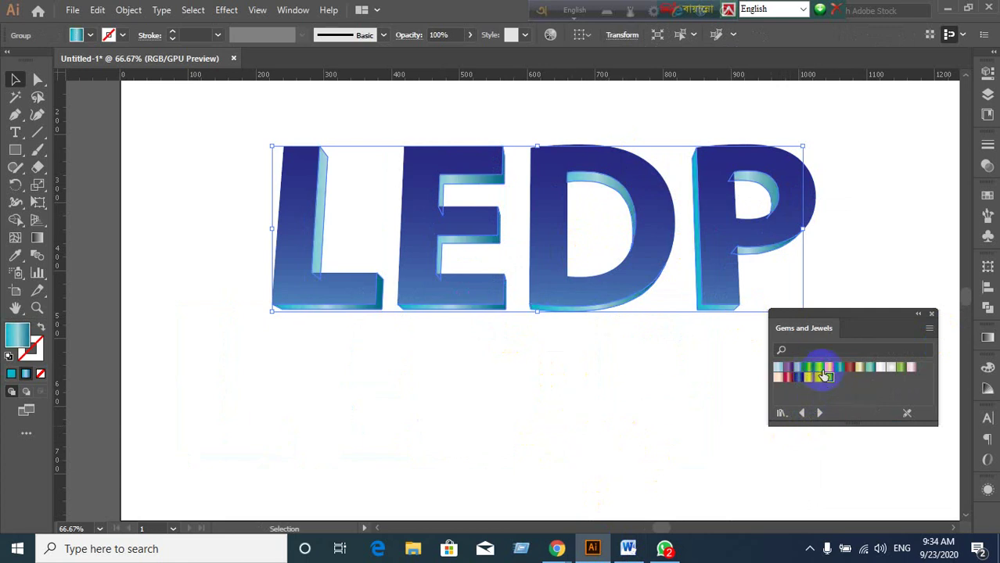
click(500, 431)
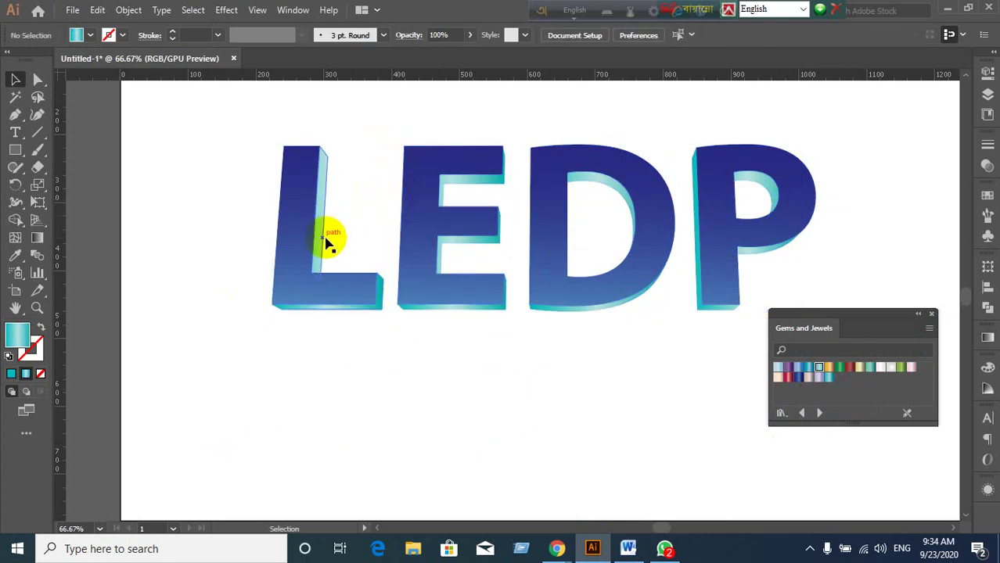
click(326, 242)
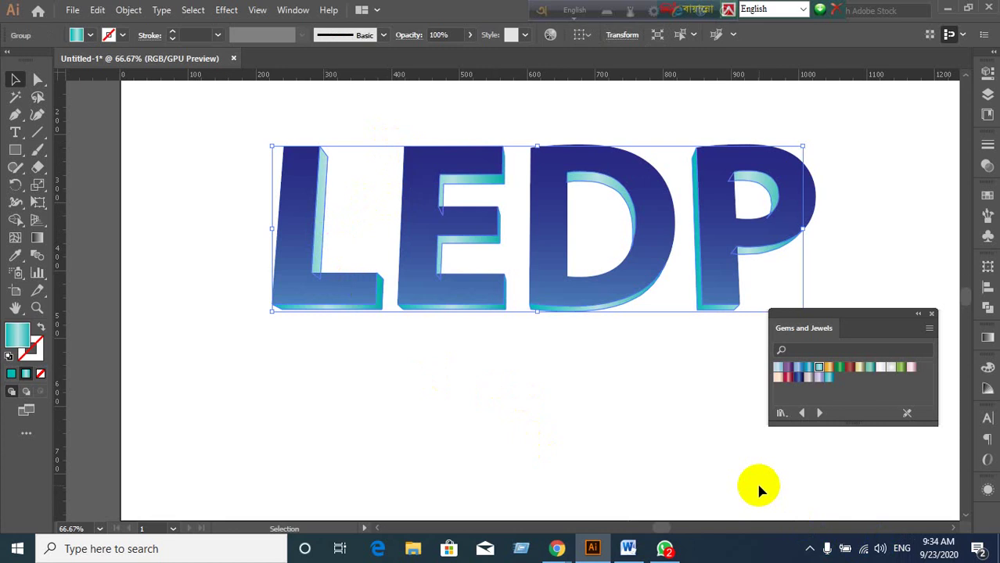
Redirect the side-face gradient diagonally across the letters' extrusion sides.
click(37, 237)
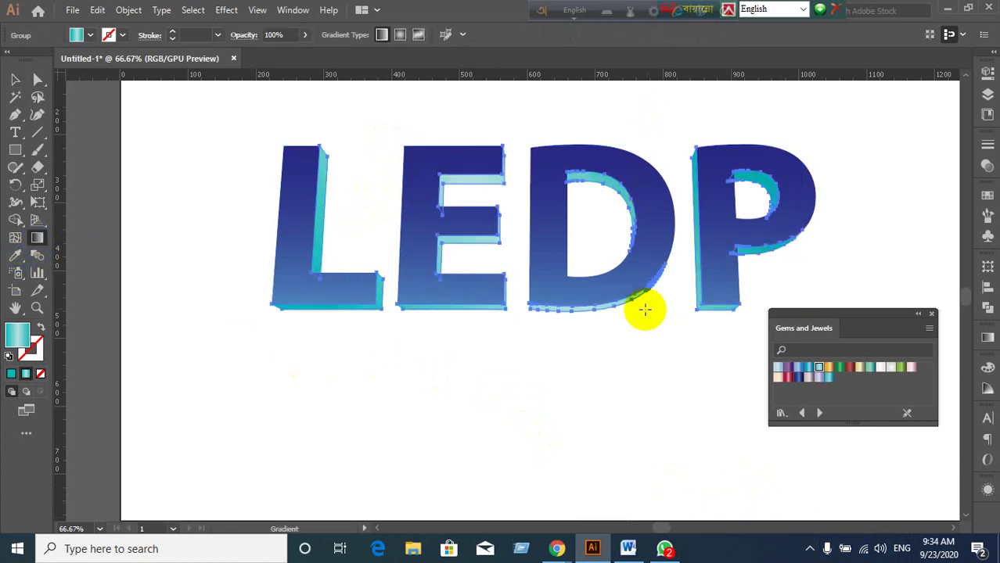
mouse_move(643, 309)
mouse_down()
mouse_move(598, 116)
mouse_move(453, 364)
mouse_up()
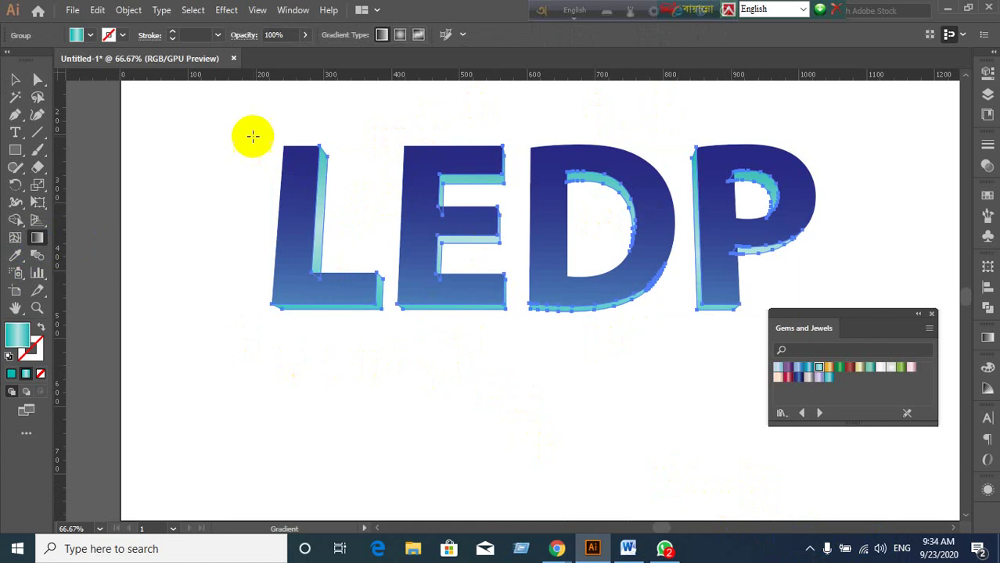
drag(252, 138, 764, 297)
drag(705, 342, 306, 100)
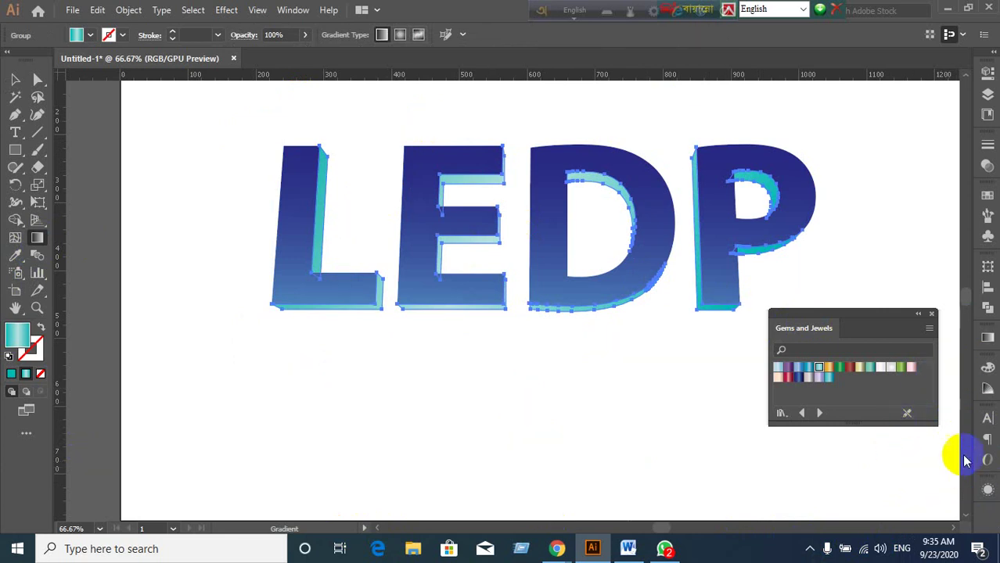
Reduce the side gradient to two stops, pale aqua to teal, angled about -161°.
click(987, 342)
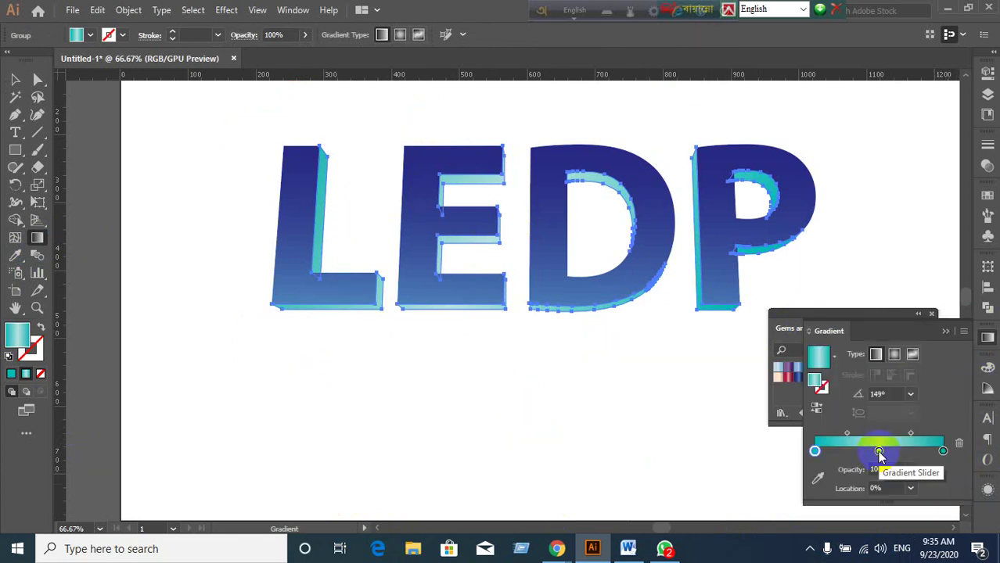
drag(878, 451, 793, 532)
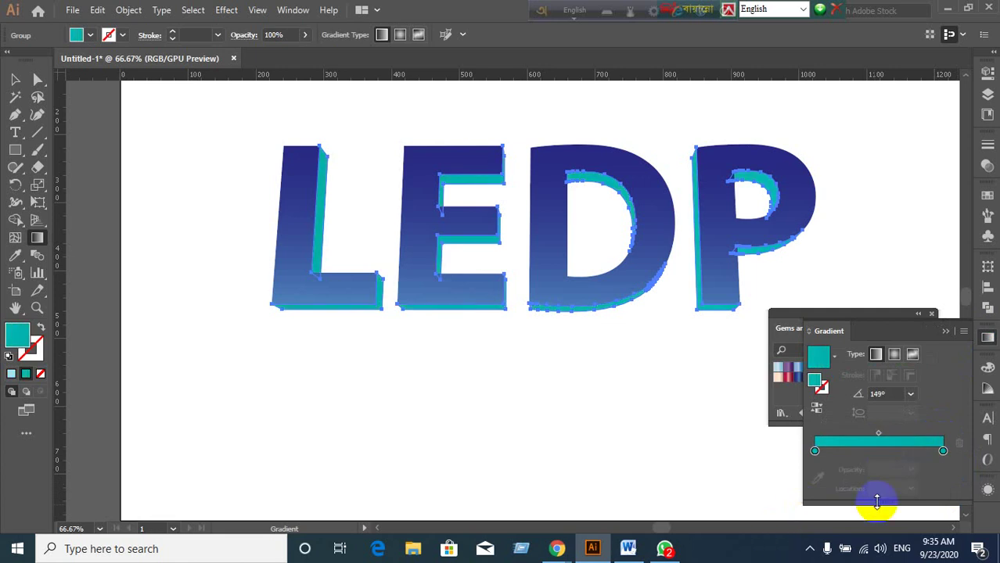
drag(565, 126, 565, 162)
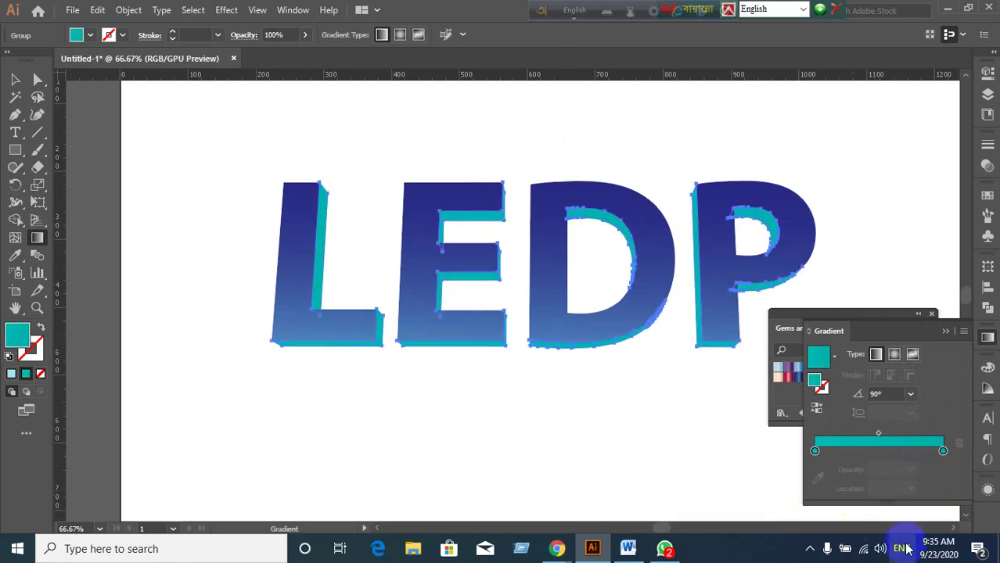
click(815, 452)
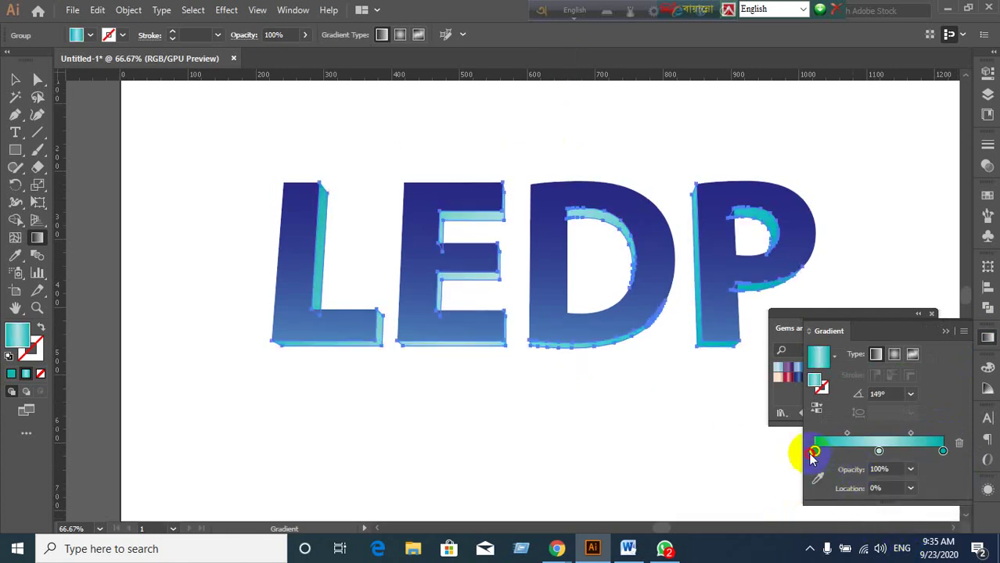
drag(878, 451, 736, 445)
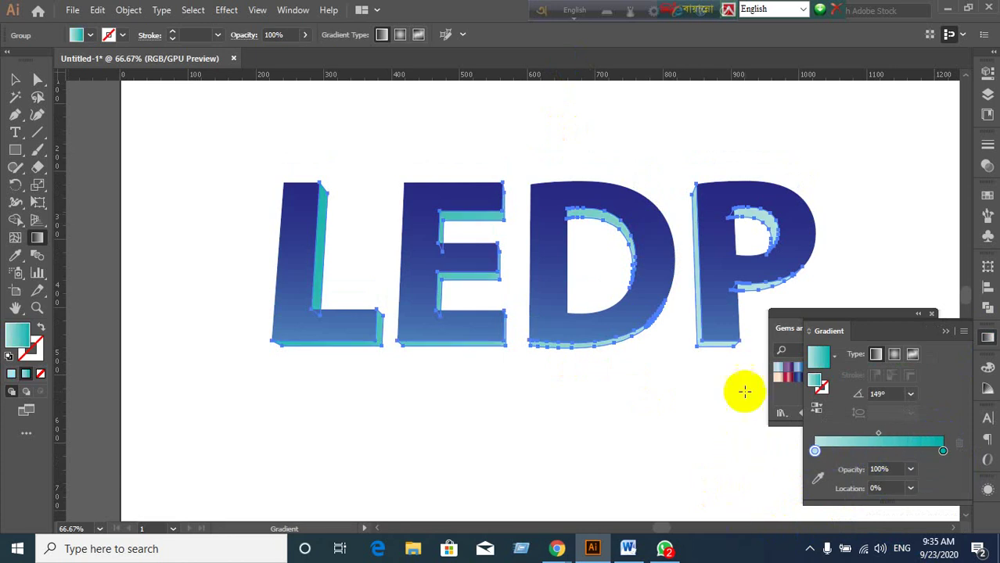
drag(241, 170, 763, 415)
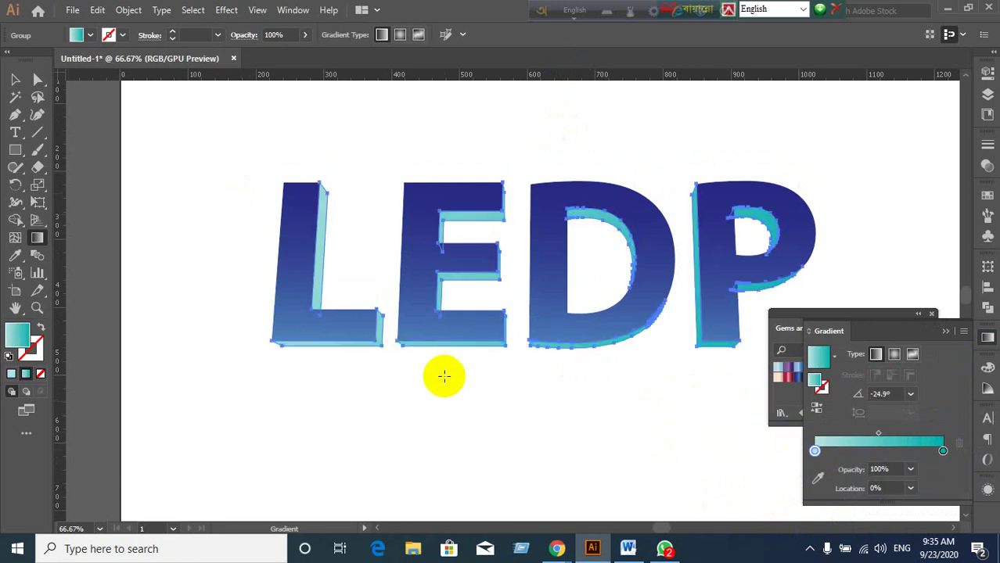
mouse_move(444, 376)
mouse_down()
mouse_move(808, 201)
mouse_move(859, 230)
mouse_move(347, 388)
mouse_up()
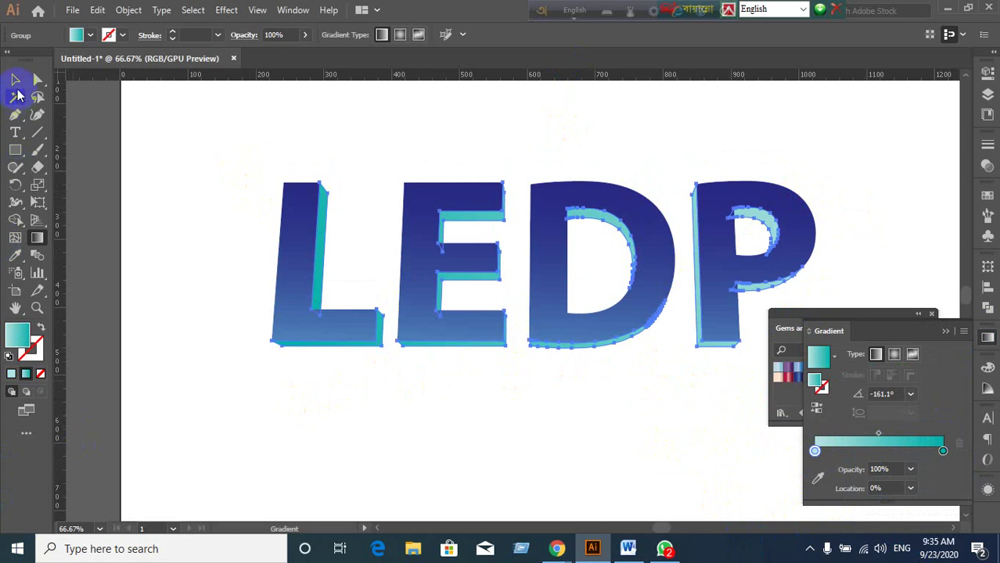
click(16, 79)
Marquee-select the LEDP artwork and drag it to the right.
click(330, 394)
scroll(339, 399, down, 3)
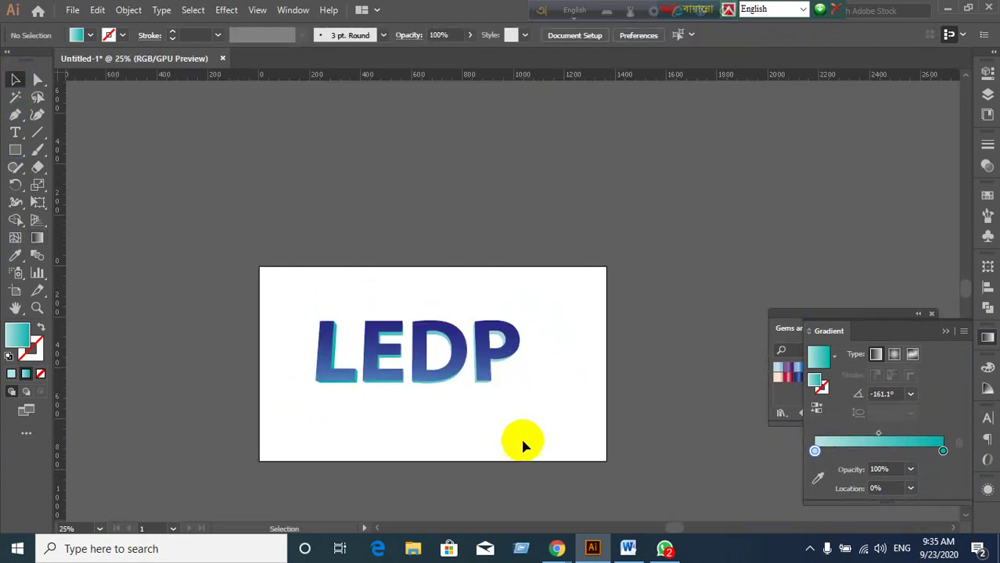
scroll(524, 446, up, 2)
scroll(504, 356, down, 1)
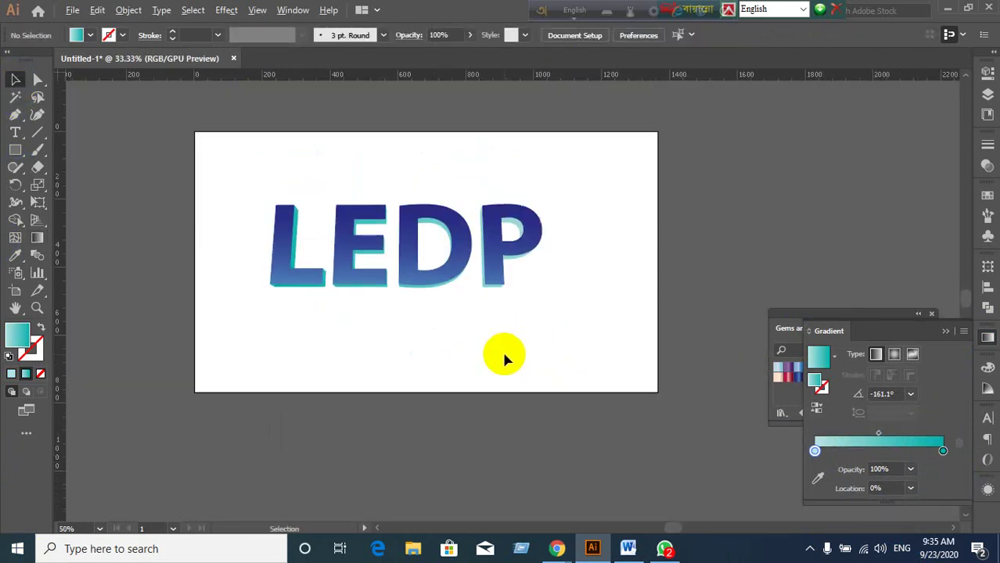
drag(241, 197, 539, 314)
drag(495, 278, 759, 248)
click(446, 317)
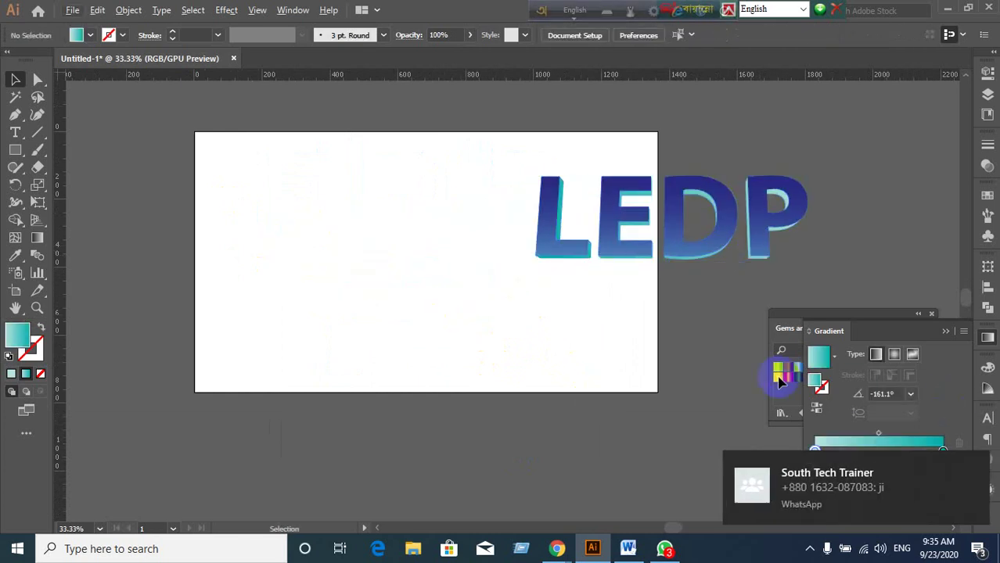
Close the Gradient flyout and collapse the Gems and Jewels swatches to an icon.
click(925, 330)
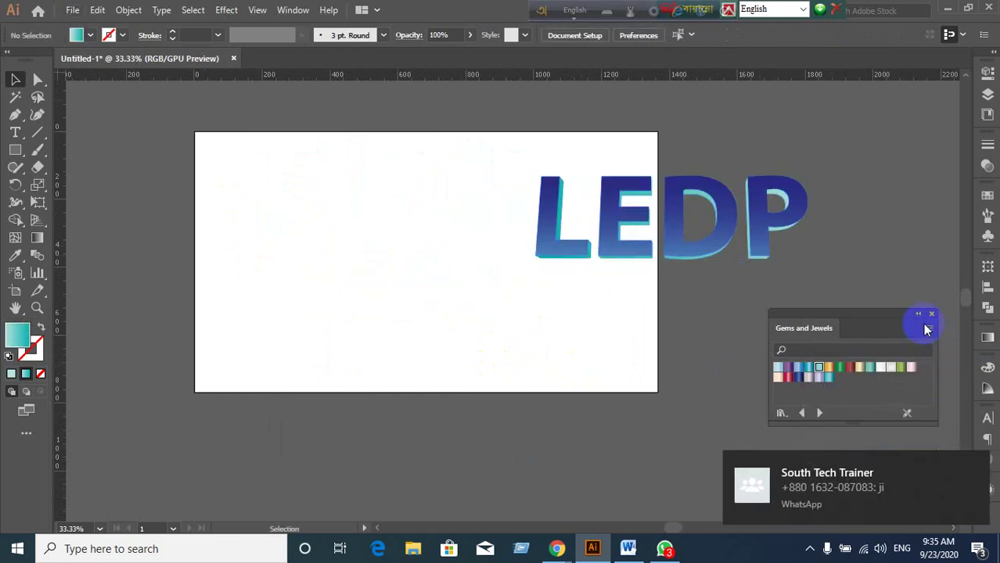
click(919, 315)
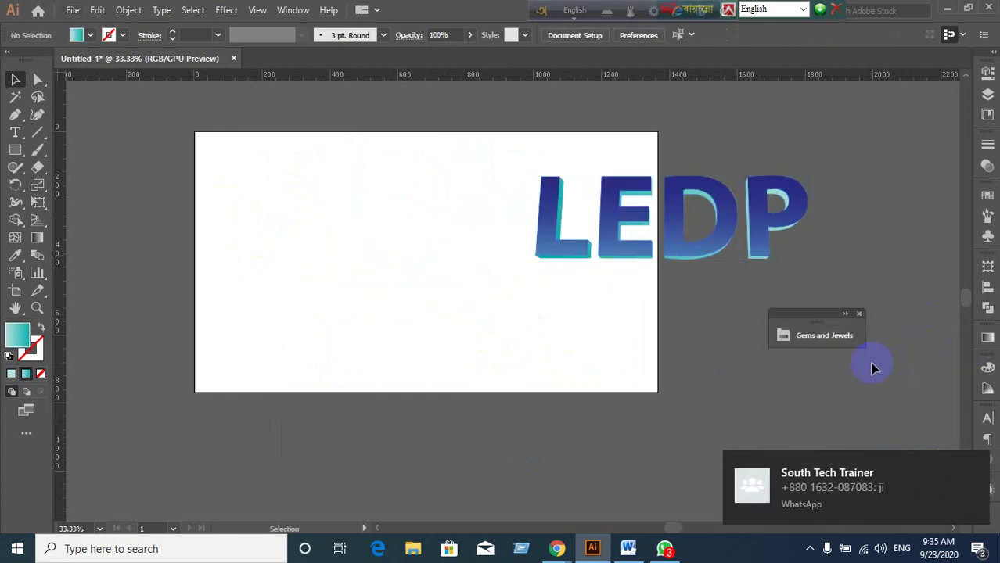
click(845, 316)
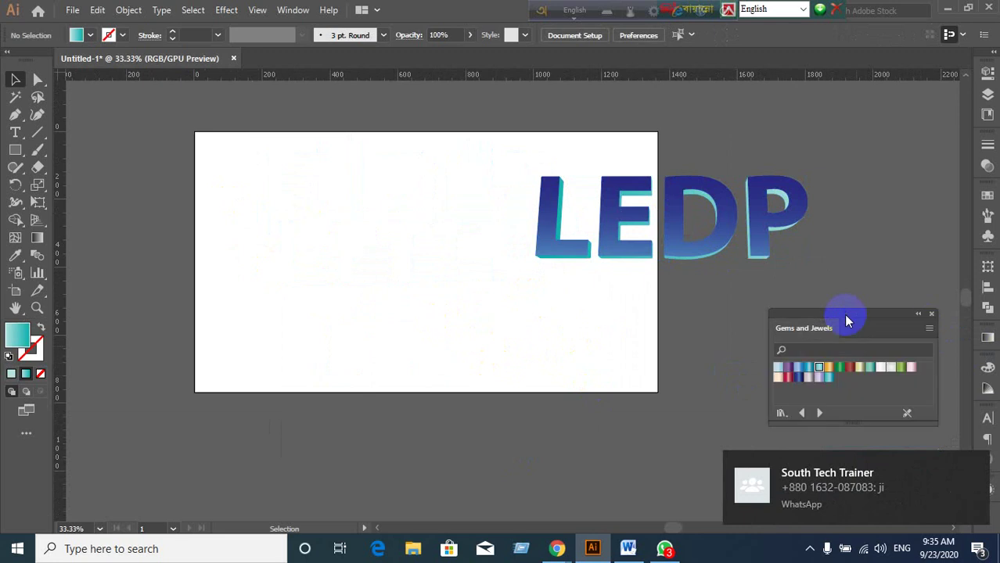
click(920, 316)
drag(766, 328, 863, 347)
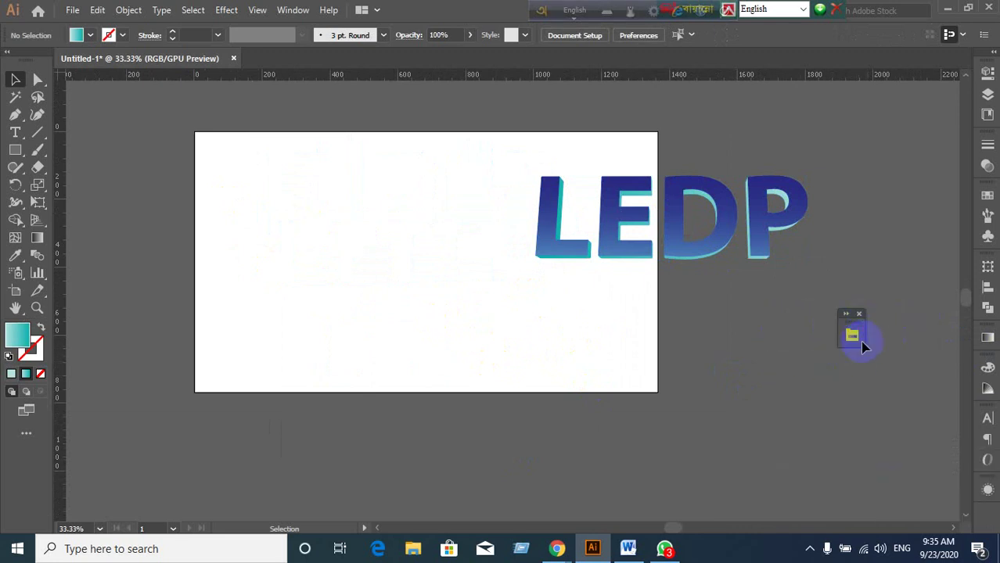
Nudge the LEDP lettering further up and right, mostly past the artboard's right edge.
scroll(491, 334, up, 2)
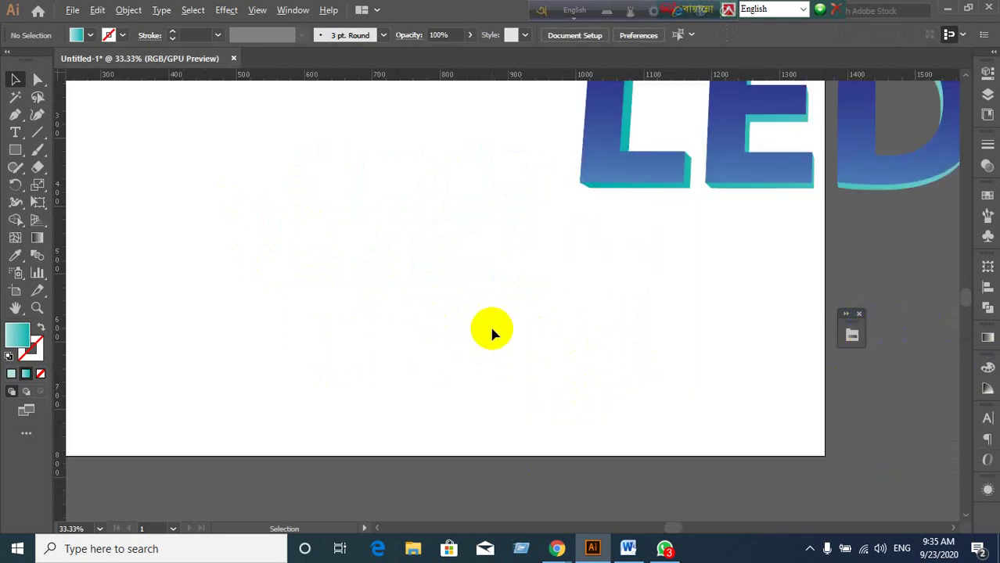
scroll(491, 334, down, 2)
drag(491, 179, 765, 286)
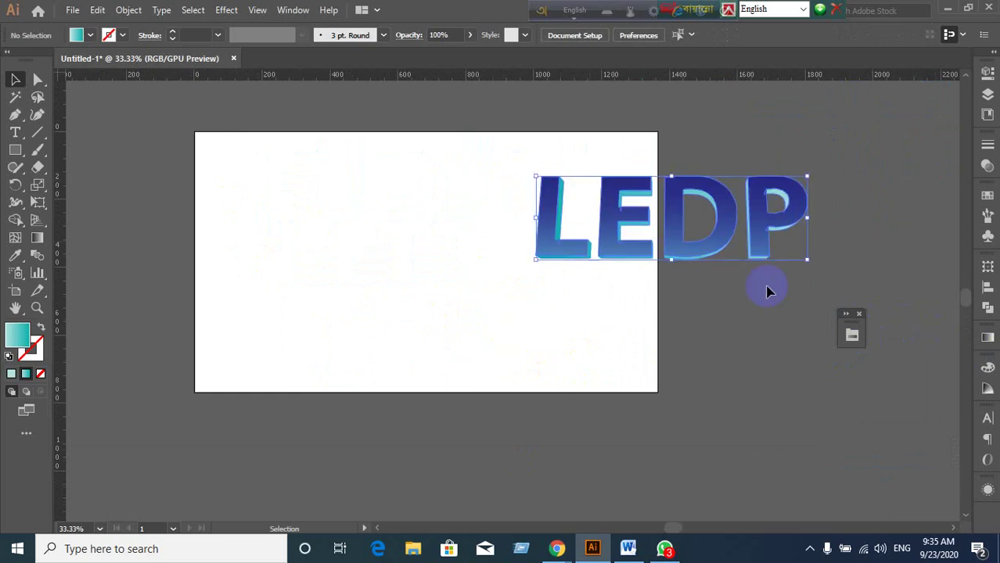
drag(715, 252, 750, 227)
click(529, 288)
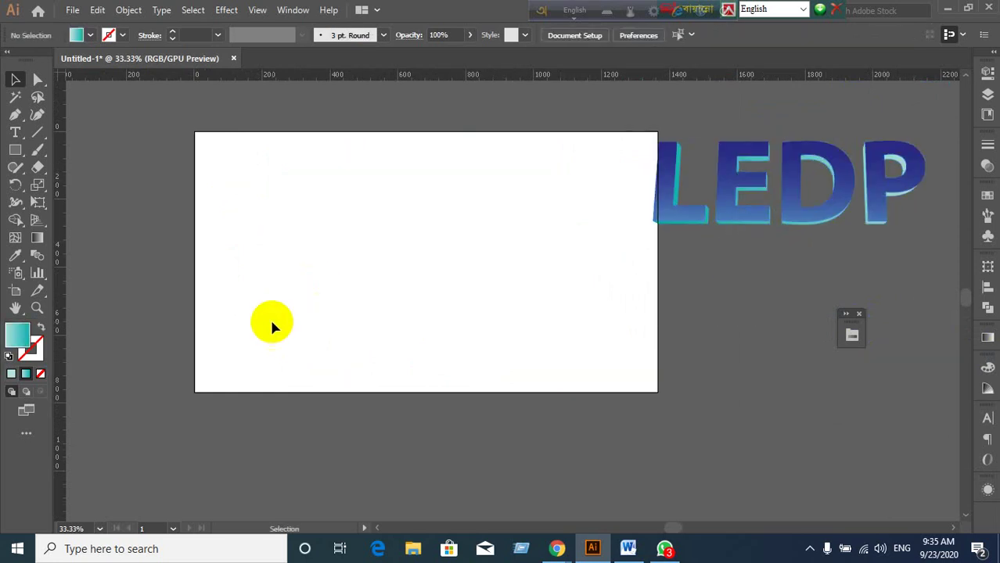
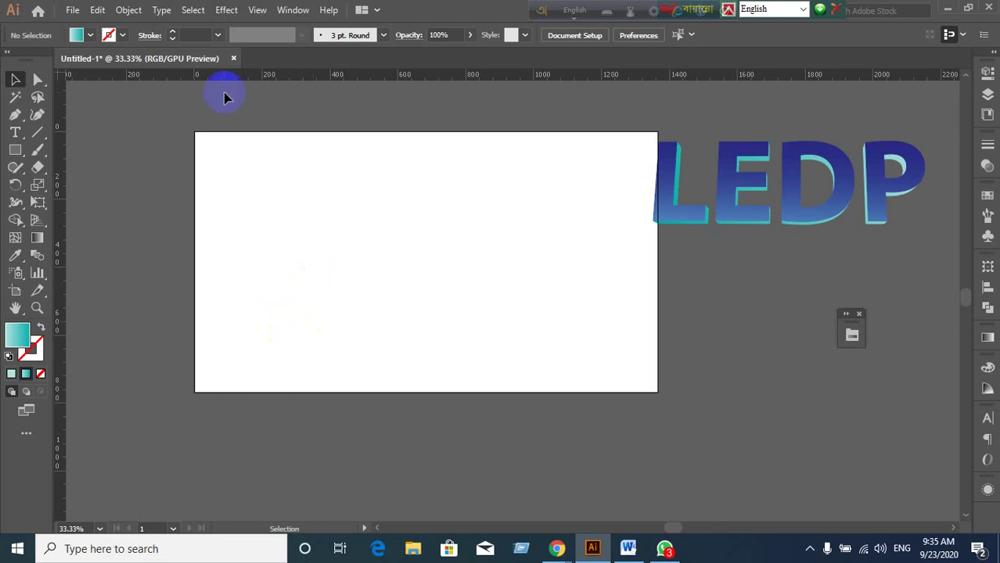
Switch the fill from gradient to solid and type 'LEDP' as a new text line.
click(40, 373)
click(11, 373)
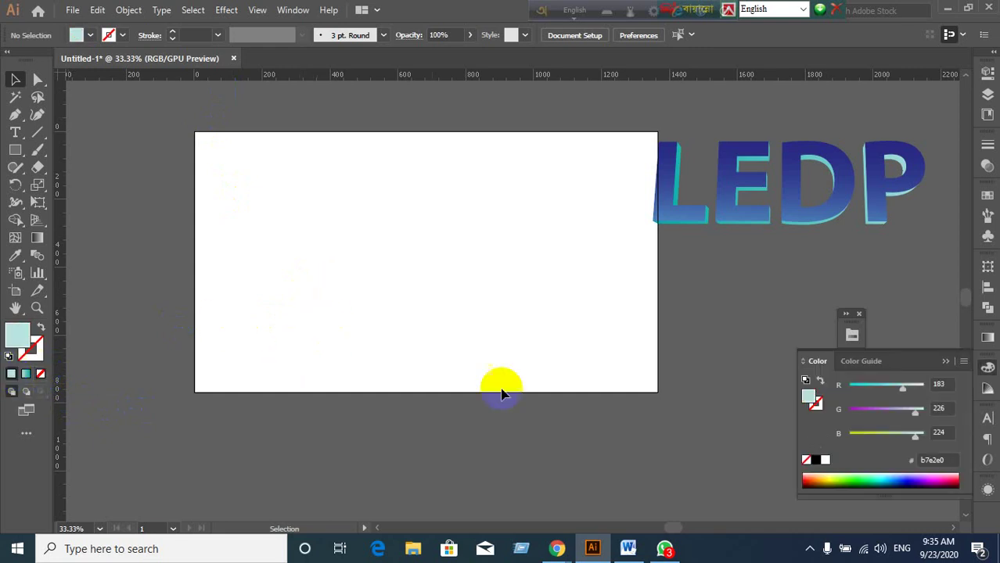
click(16, 133)
click(330, 207)
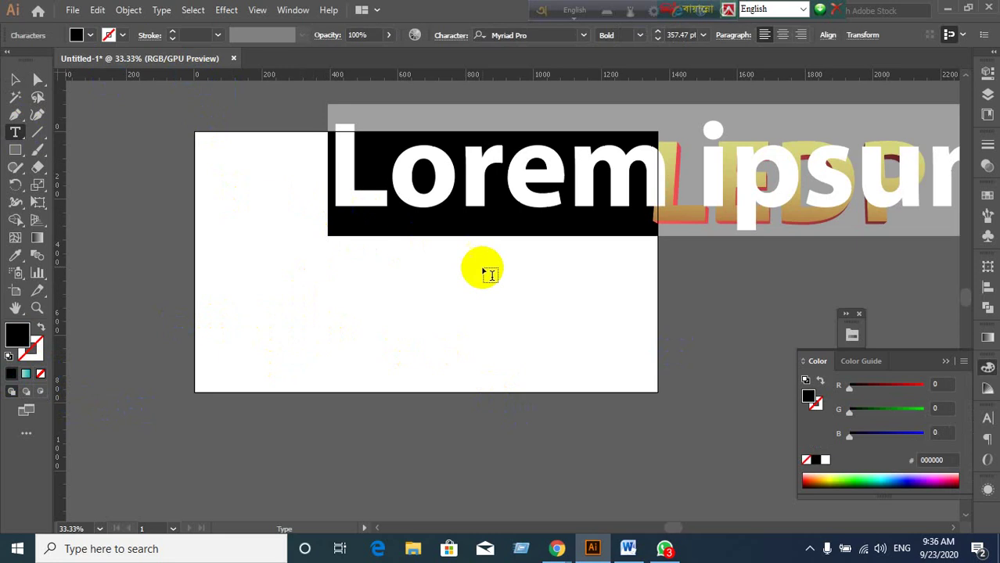
text(L)
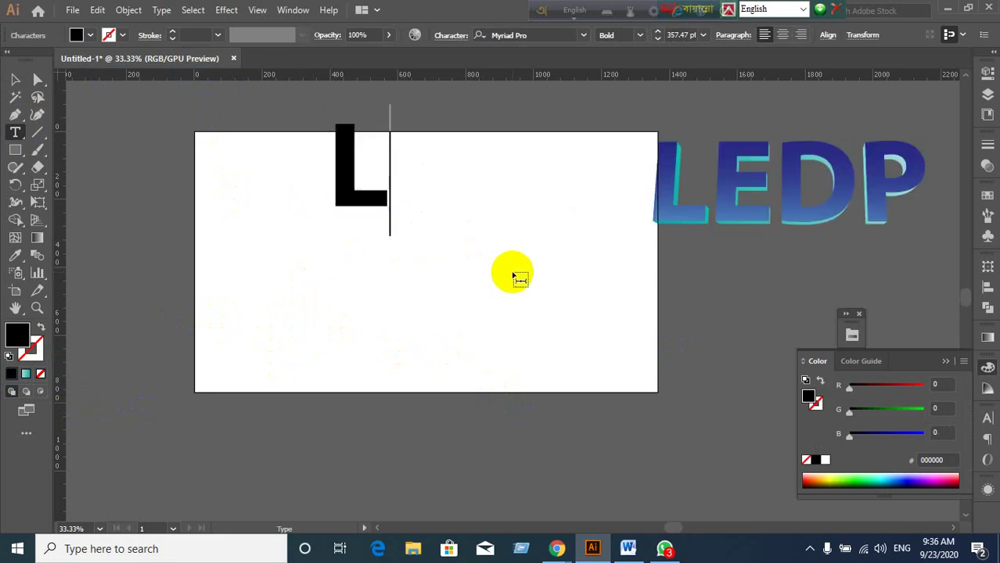
text(EDP)
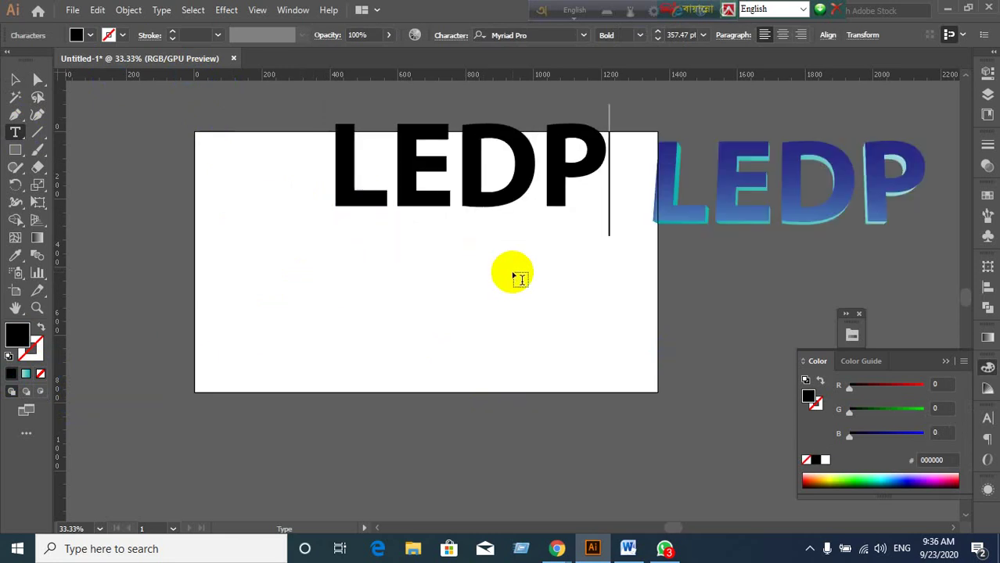
Move the LEDP text down-left onto the artboard and bring up the Character panel.
click(17, 115)
click(14, 79)
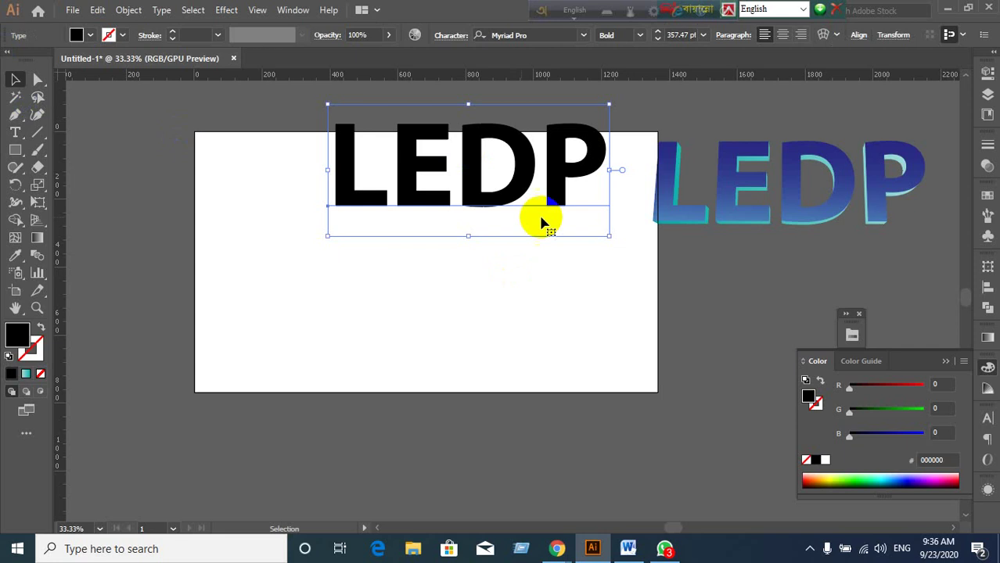
drag(420, 205, 360, 287)
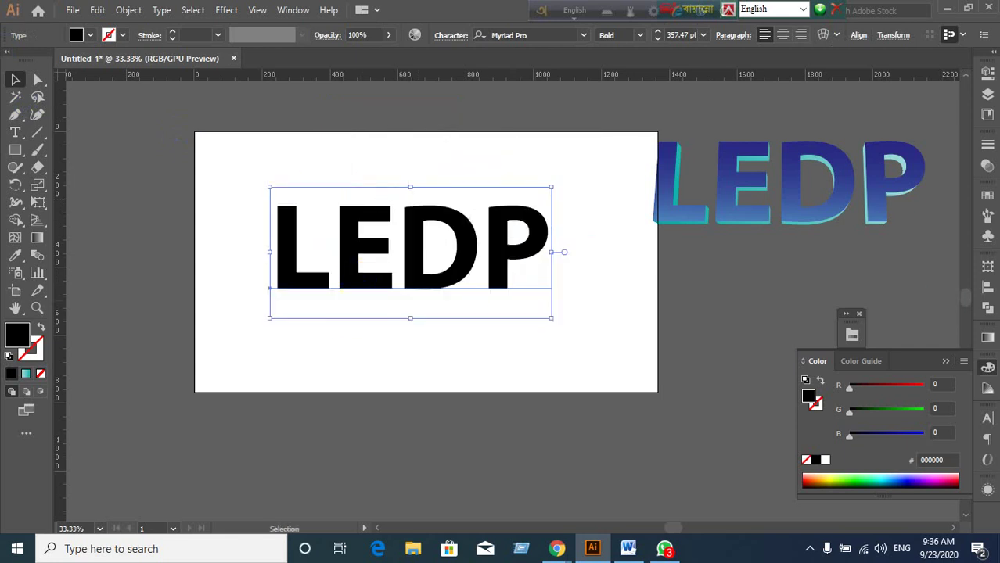
click(987, 420)
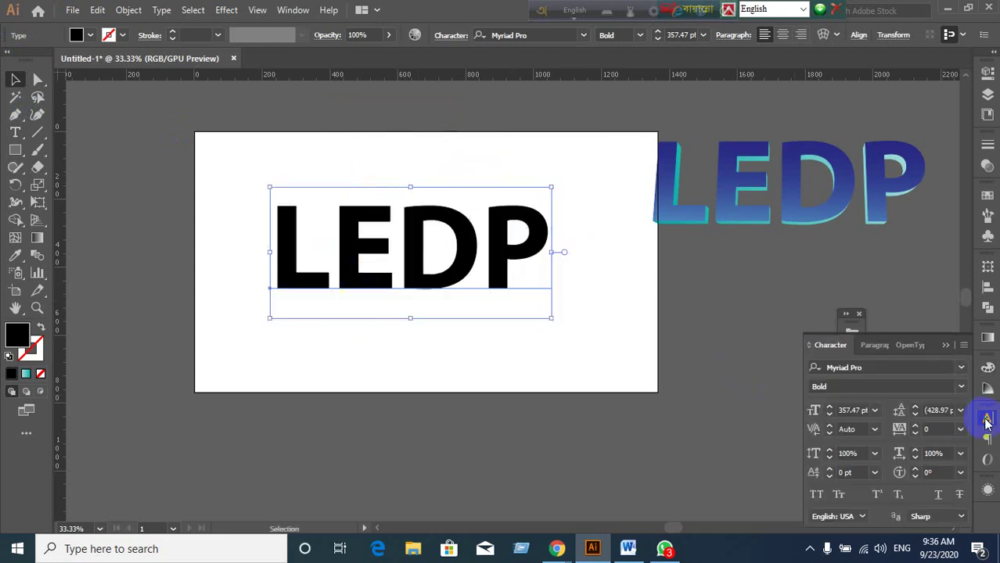
Change LEDP to the Regular font style and try a 250 pt font size.
click(961, 387)
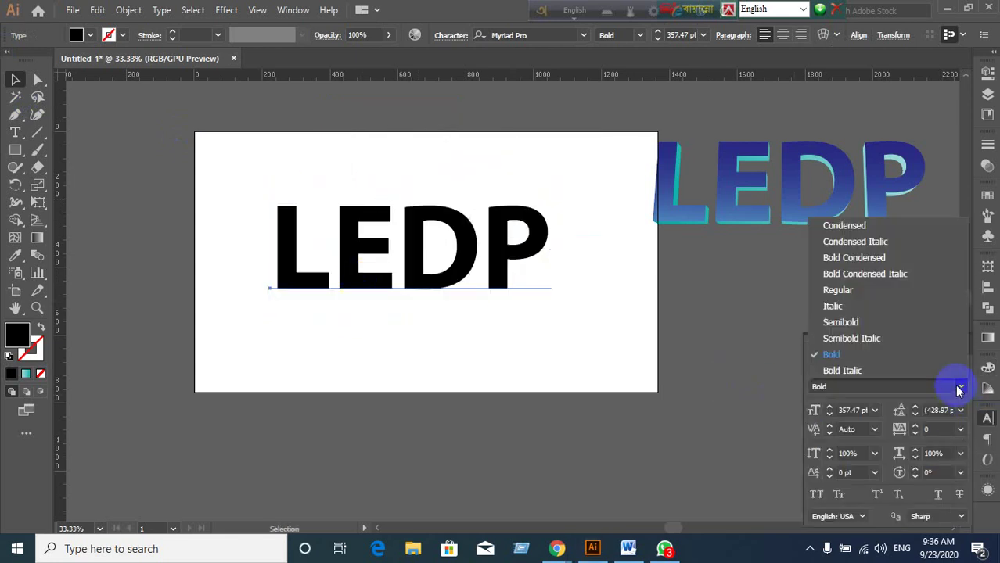
click(845, 294)
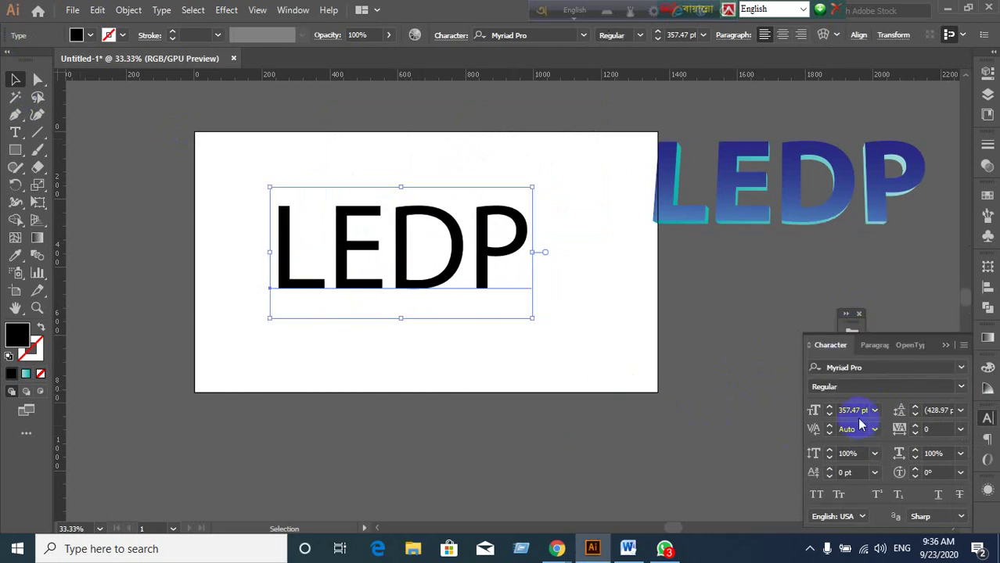
click(818, 416)
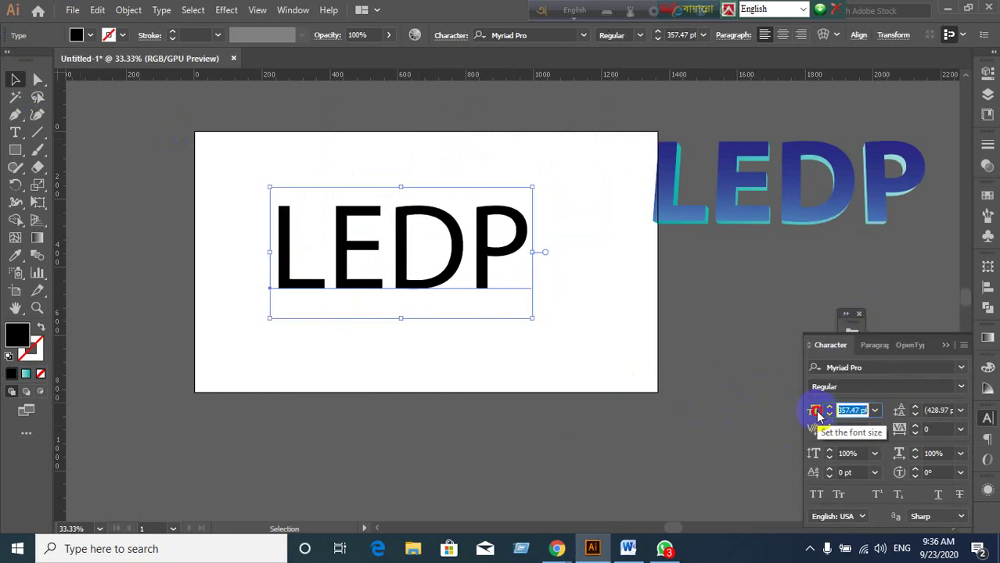
click(863, 410)
scroll(863, 410, down, 20)
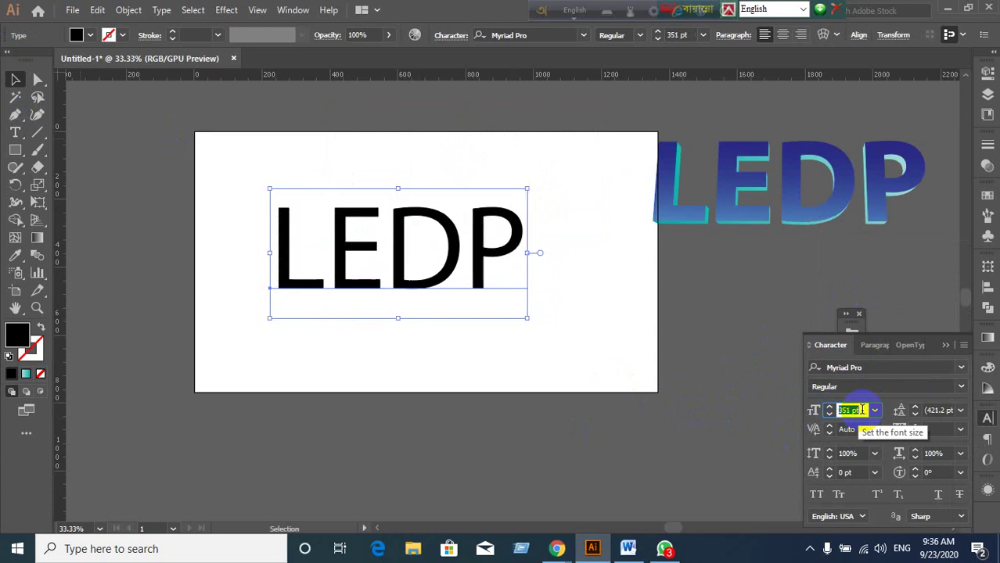
scroll(864, 410, down, 10)
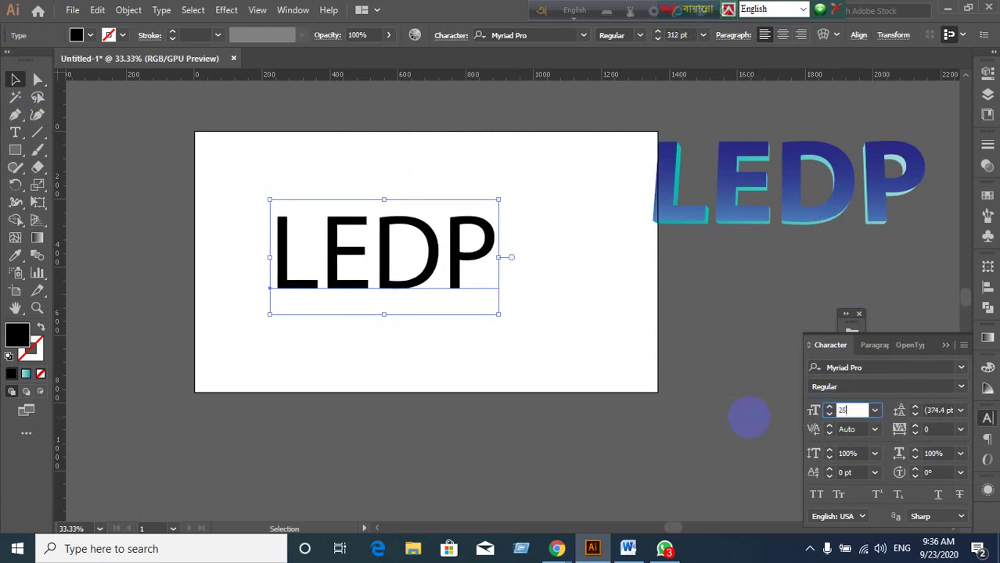
text(250)
key(Return)
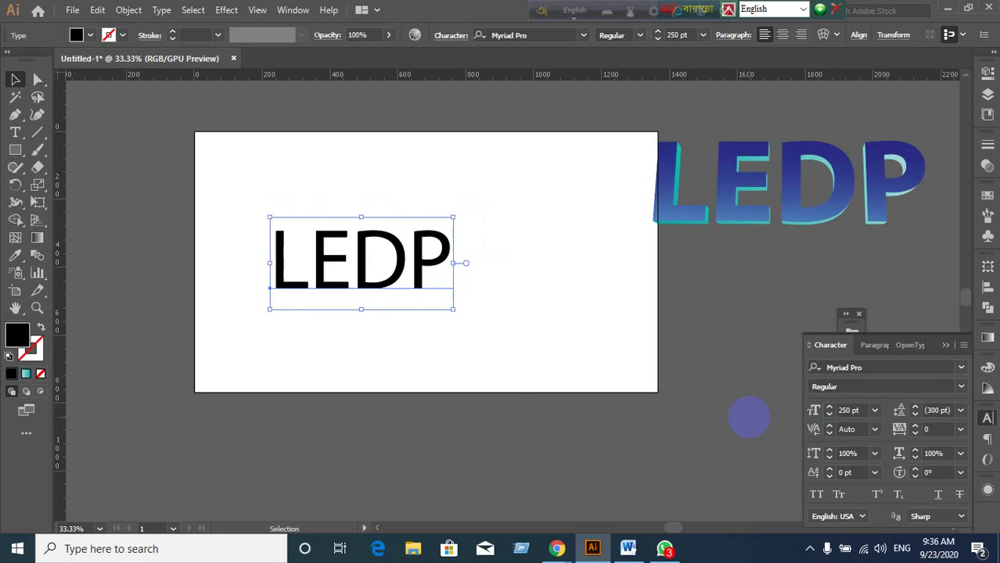
Adjust the font size and reposition LEDP near the artboard centre.
click(863, 409)
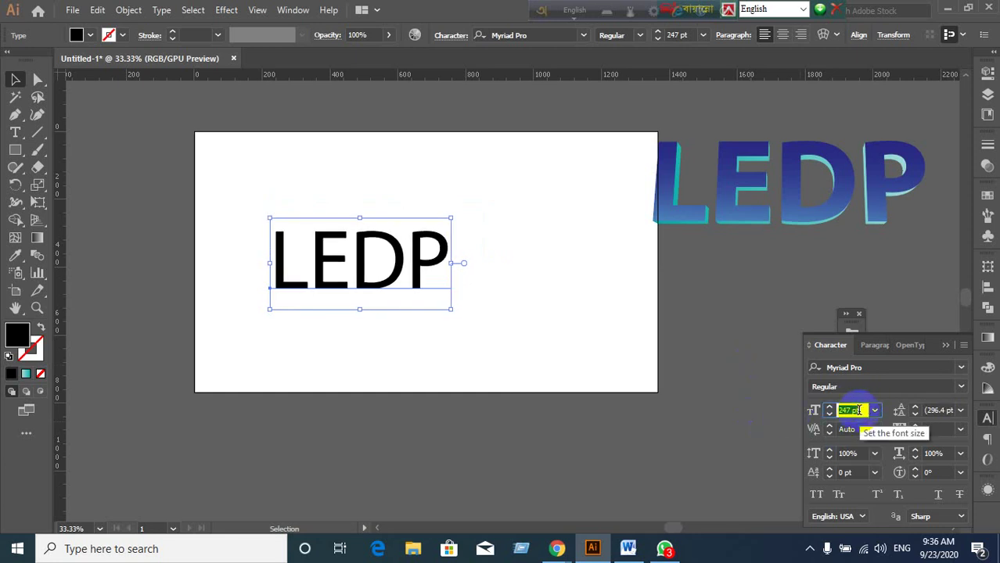
scroll(860, 410, down, 20)
scroll(859, 410, down, 20)
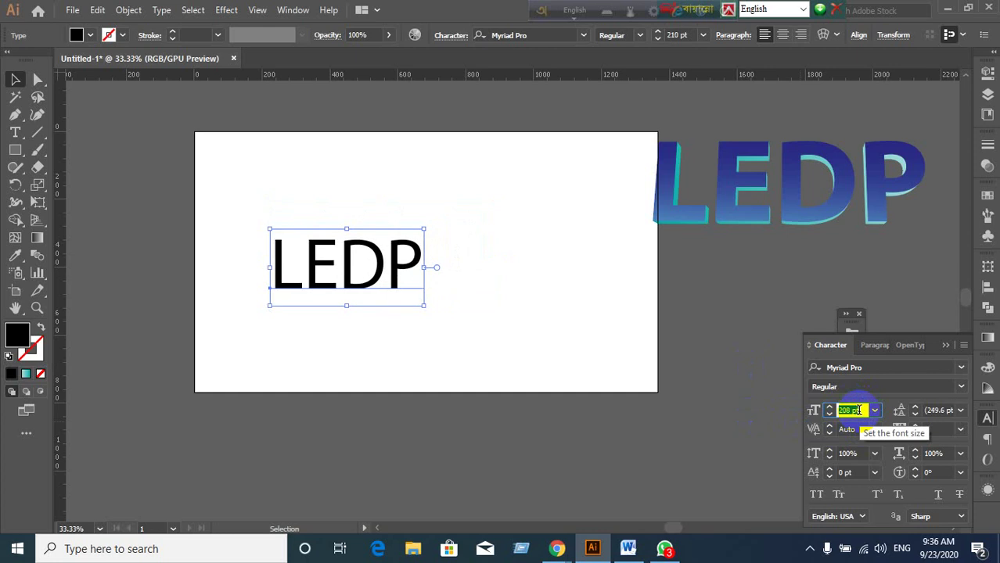
scroll(859, 410, down, 20)
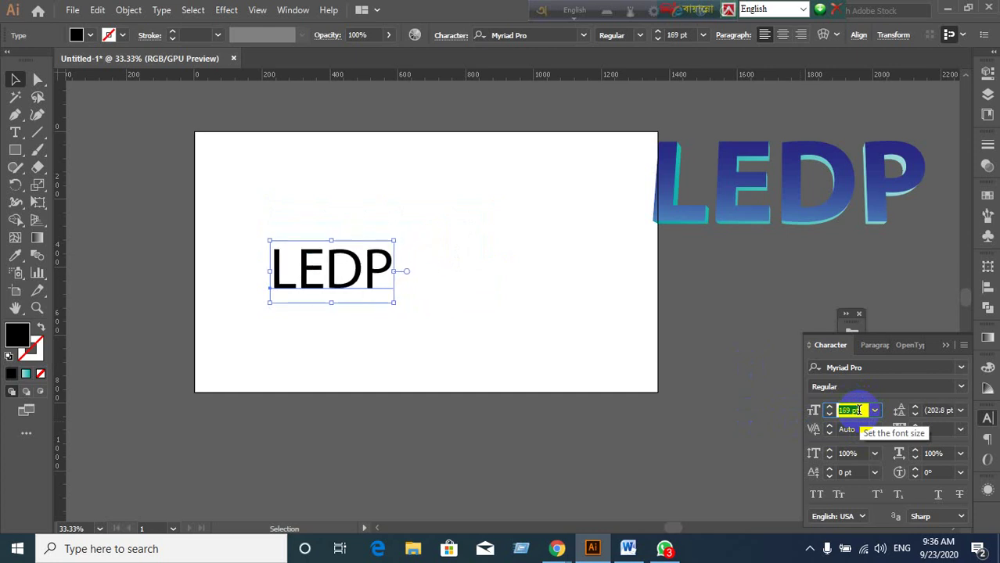
scroll(859, 410, down, 17)
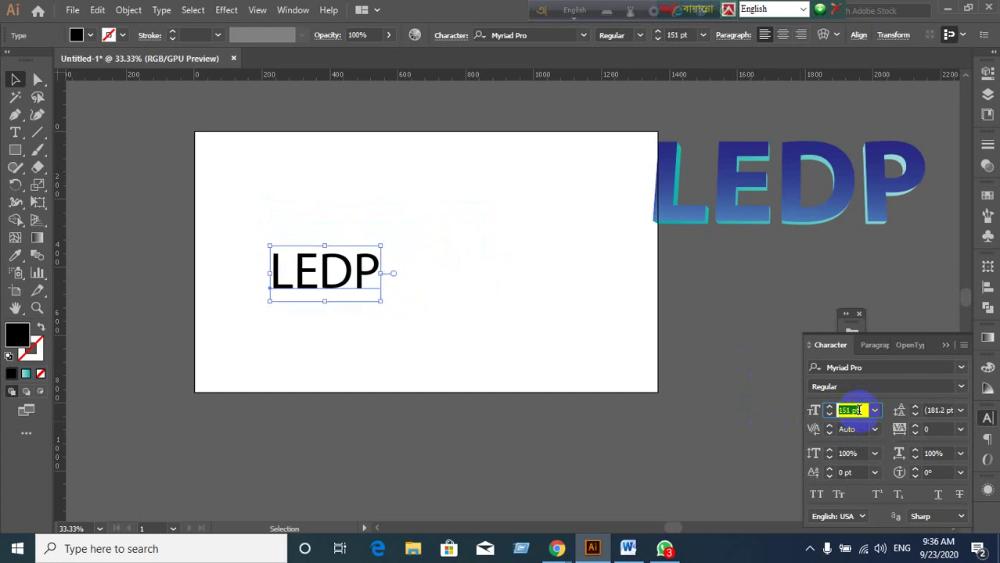
scroll(858, 410, down, 5)
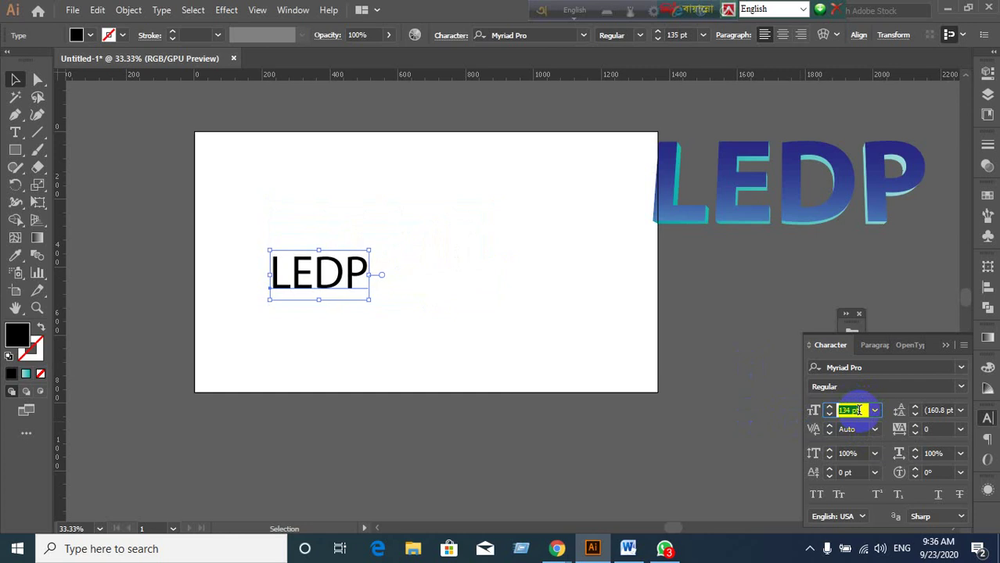
scroll(858, 410, up, 6)
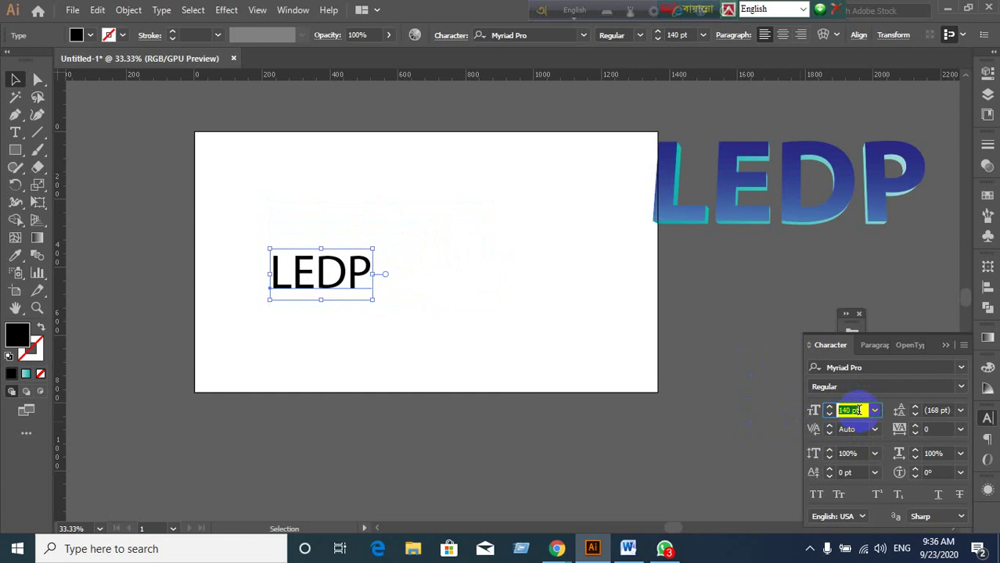
click(442, 325)
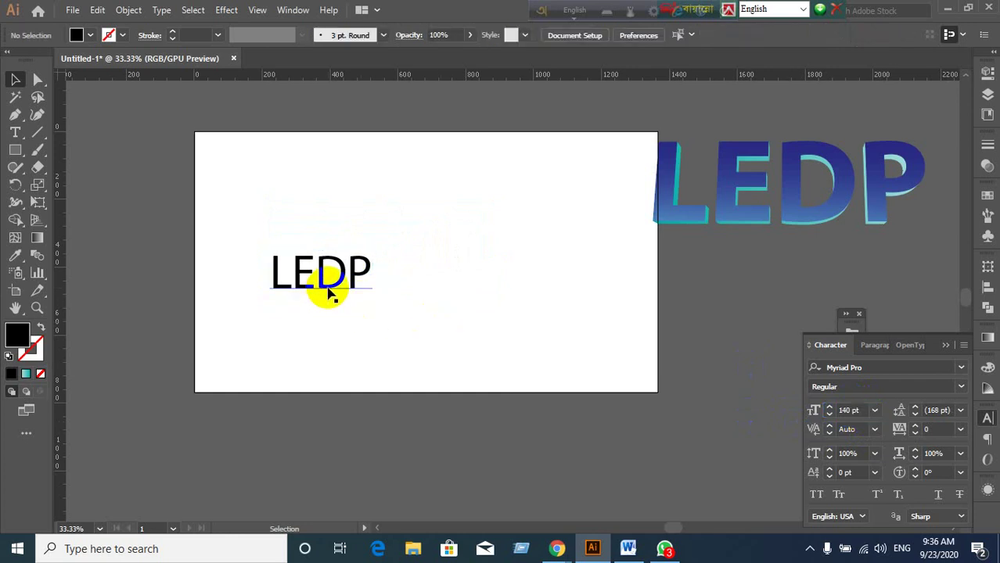
drag(329, 290, 515, 289)
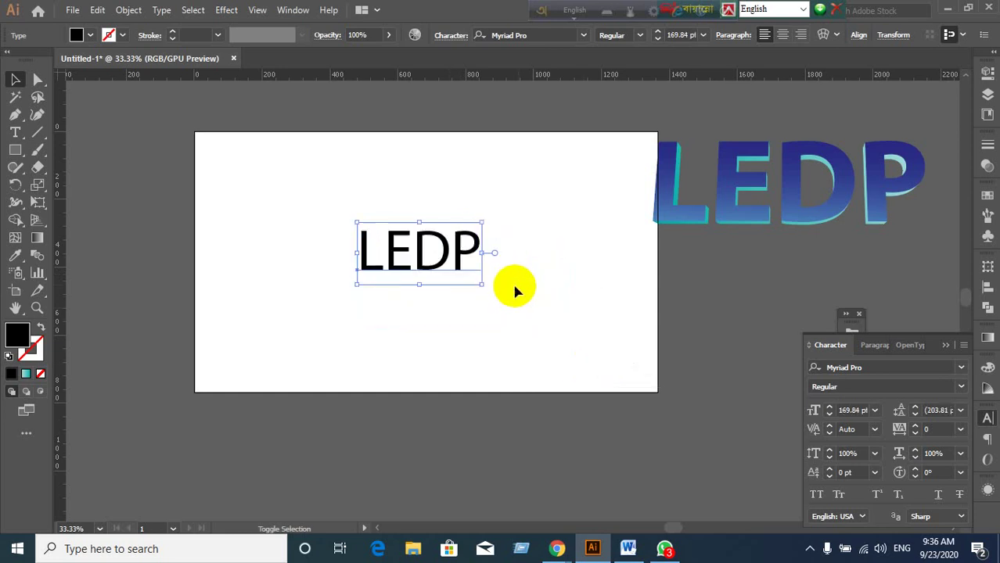
click(485, 313)
scroll(486, 312, up, 1)
scroll(485, 313, down, 1)
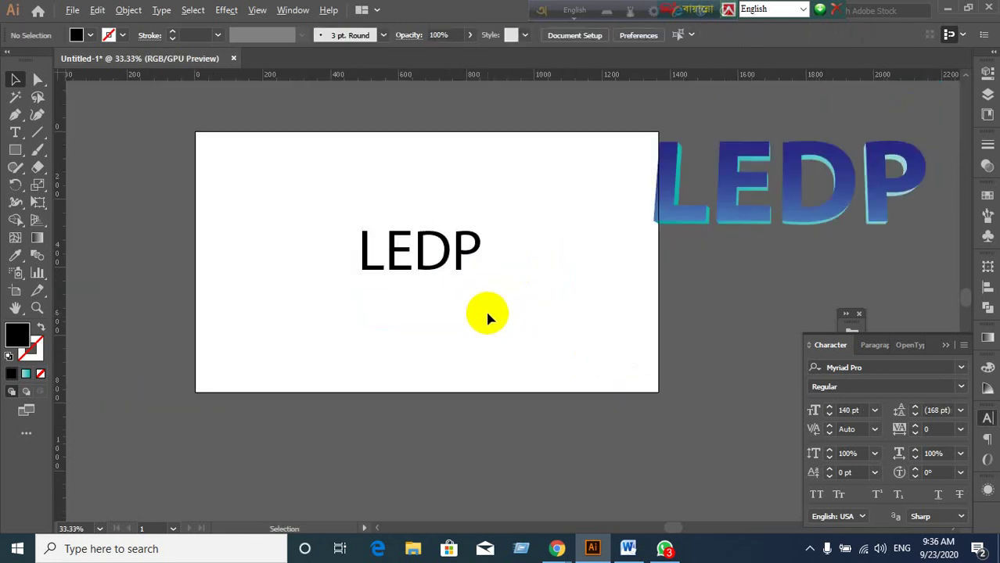
scroll(485, 312, up, 1)
scroll(448, 278, down, 1)
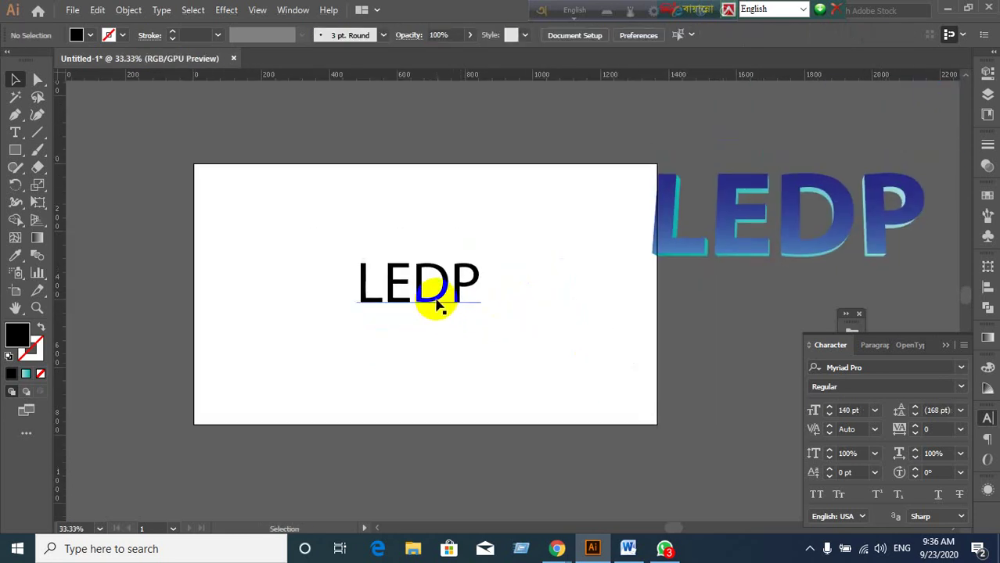
drag(433, 300, 418, 269)
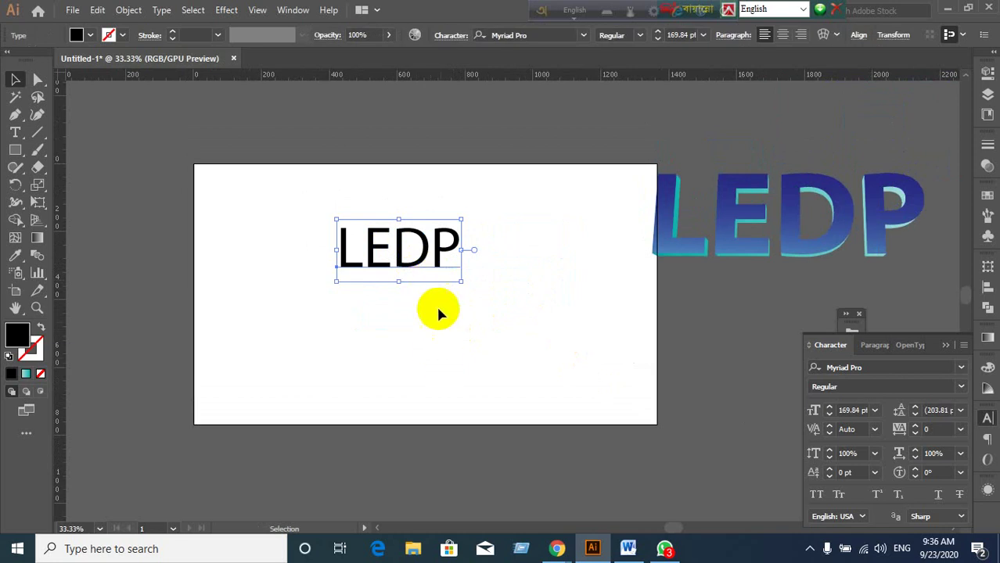
Set LEDP to 100 pt, move it toward the artboard top, and view at actual size.
click(854, 411)
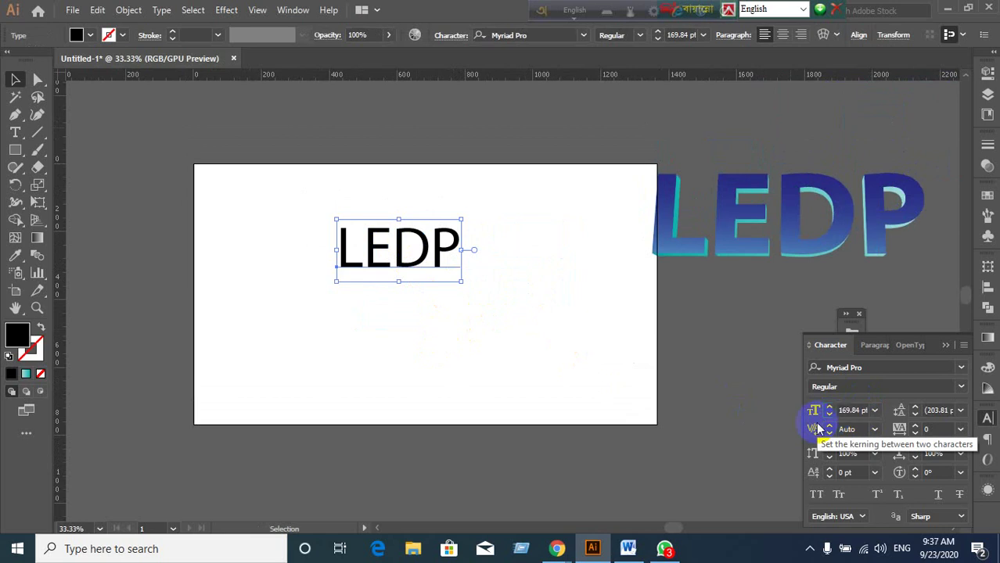
click(572, 397)
click(399, 270)
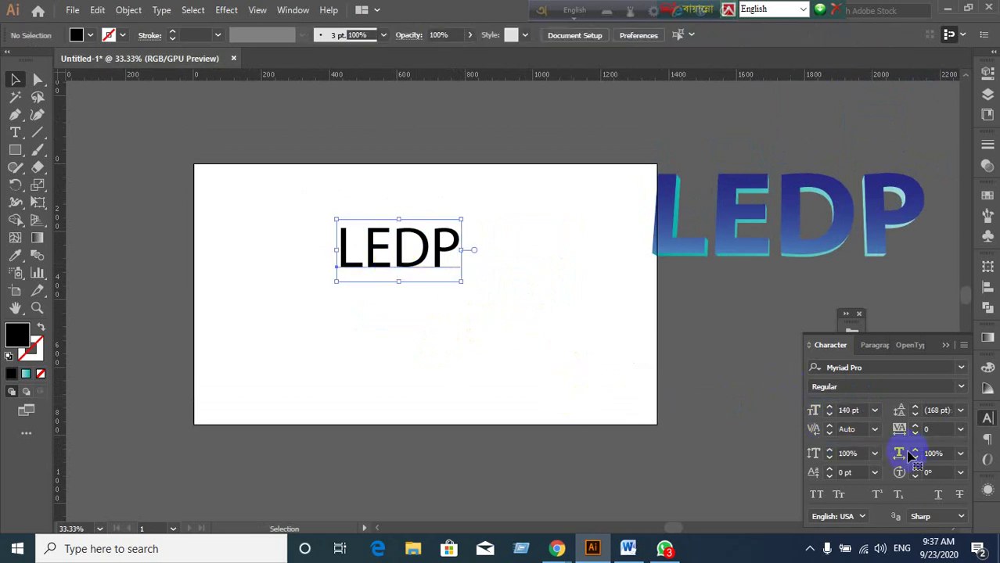
click(863, 412)
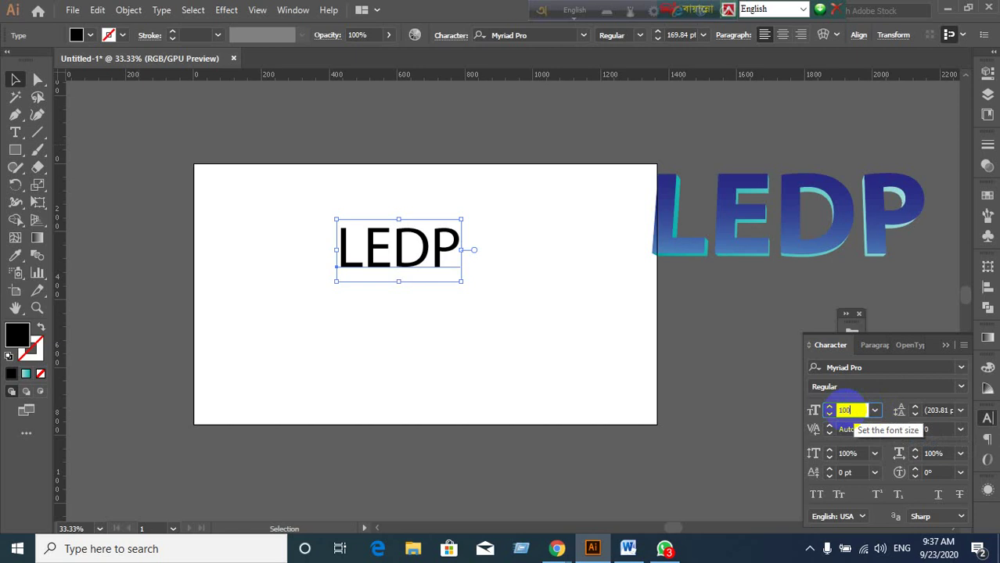
text(100)
key(Return)
click(512, 377)
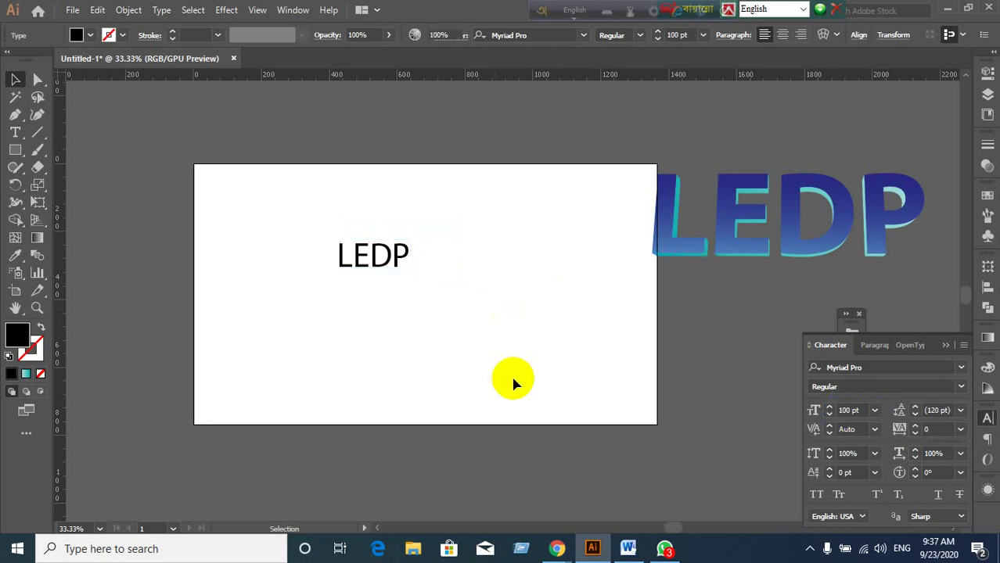
drag(399, 264, 486, 543)
click(446, 267)
key(ctrl+1)
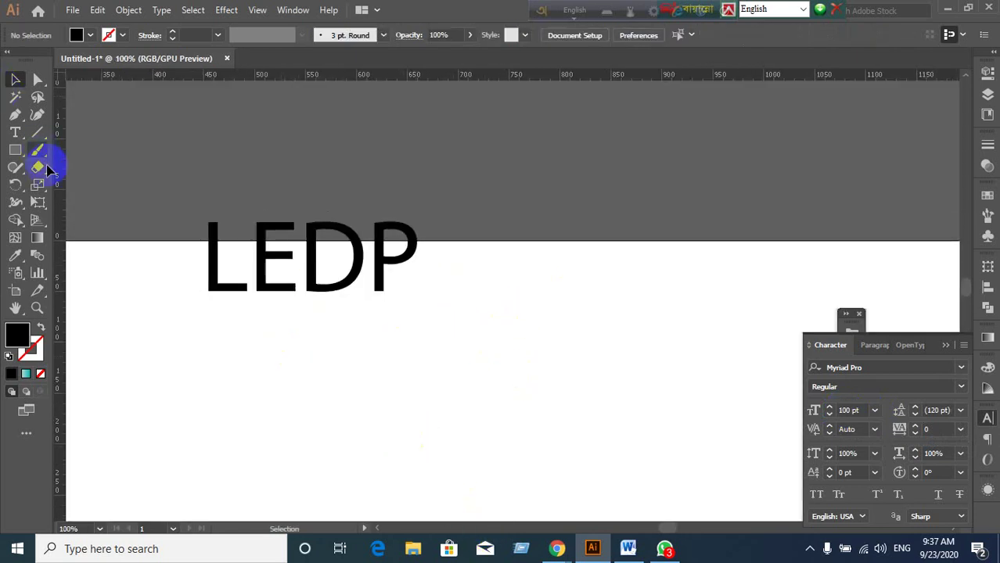
Draw a rectangle below the LEDP text.
scroll(67, 161, down, 3)
click(16, 152)
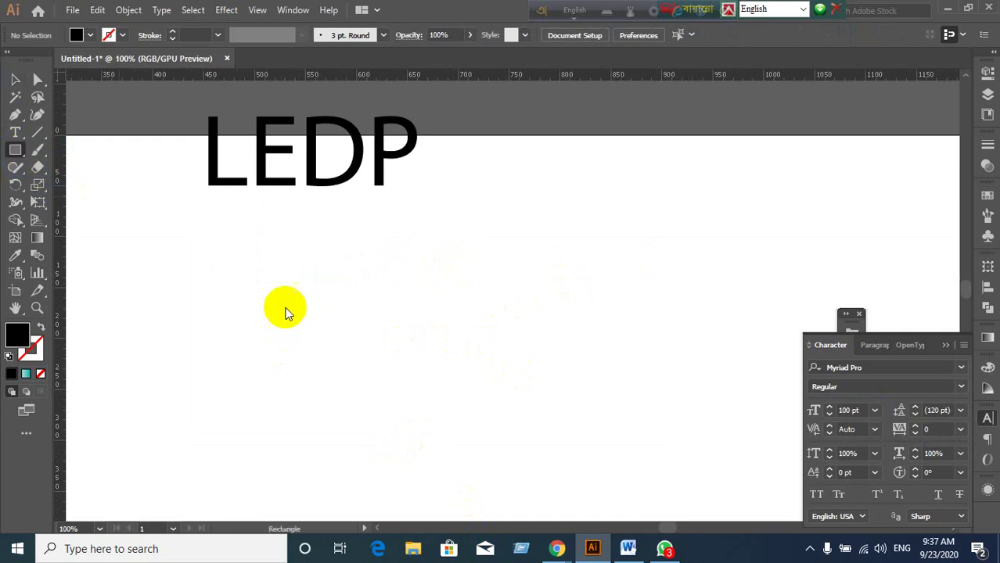
drag(289, 307, 606, 475)
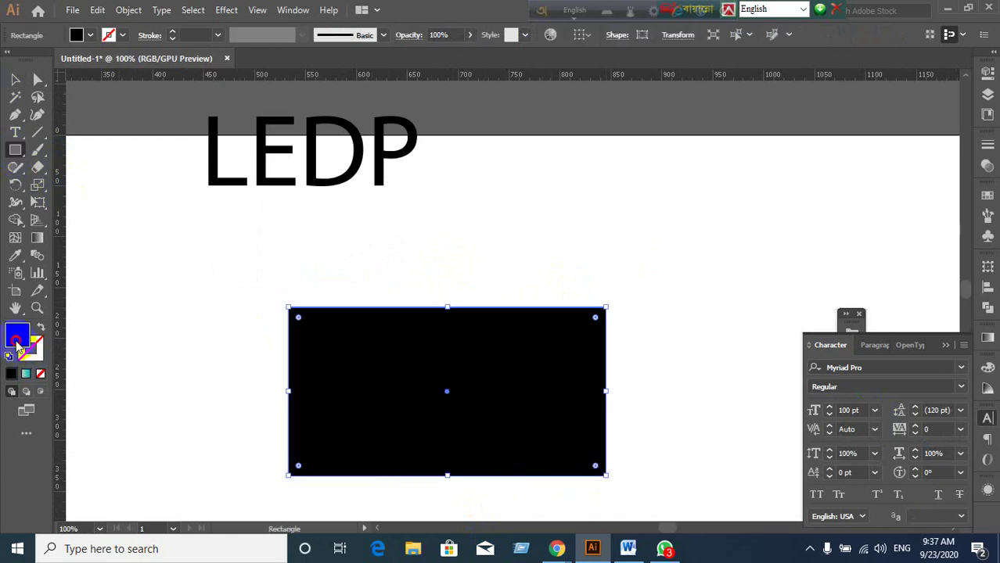
Fill the rectangle bright red (H 0°, S 100%, B 91%) and nudge it up and right.
double_click(17, 338)
drag(471, 205, 503, 192)
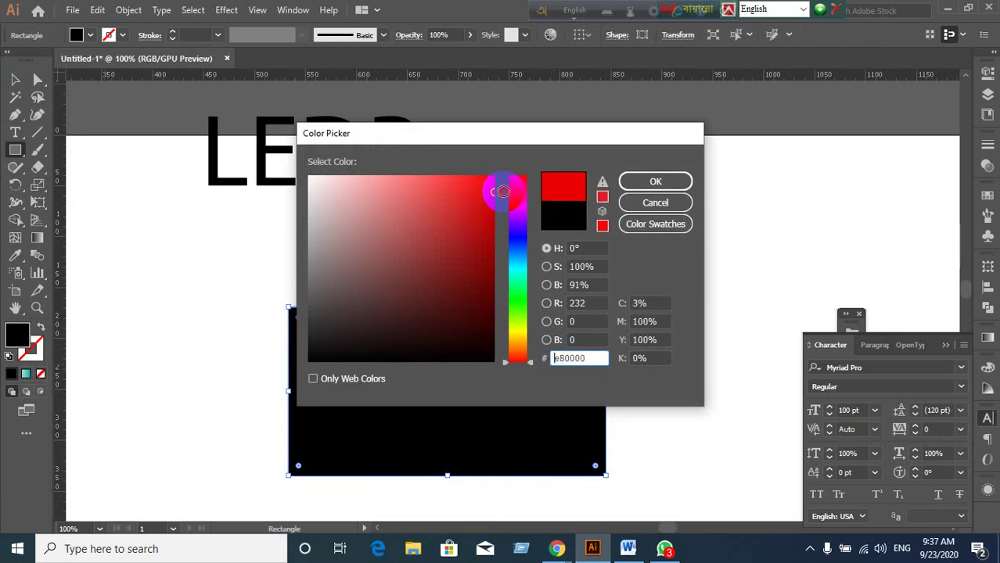
click(633, 181)
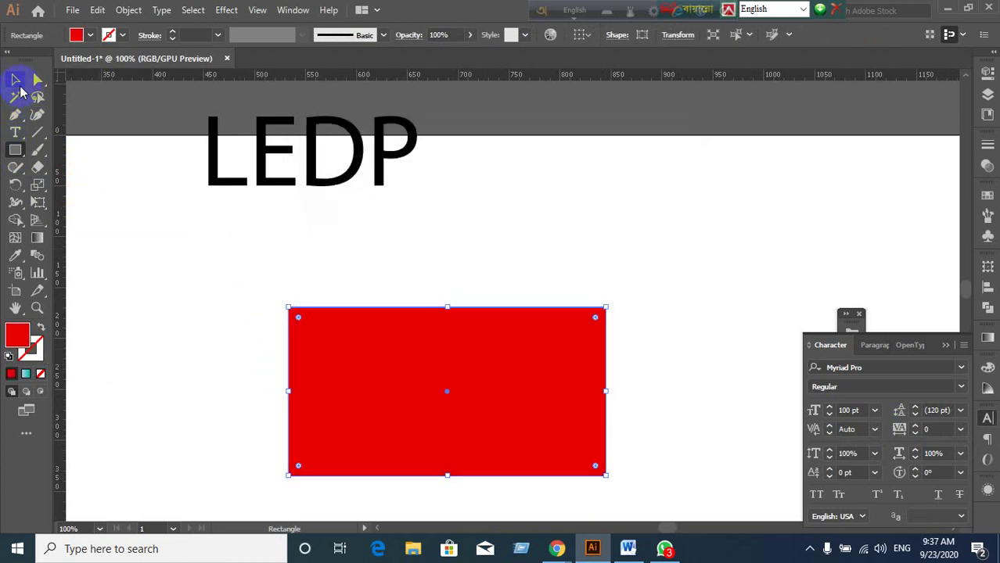
click(16, 80)
drag(571, 448, 603, 409)
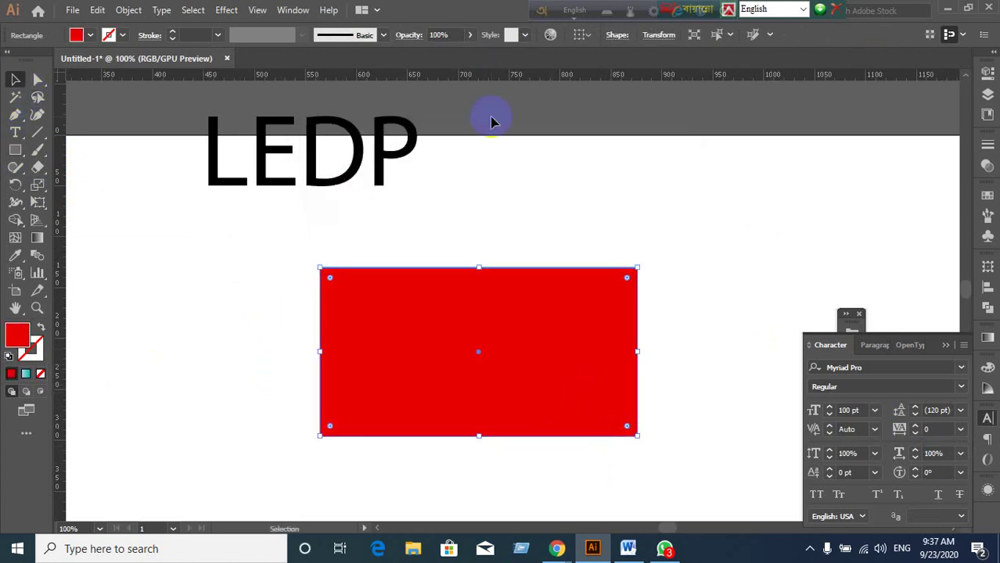
Preview a 3D Extrude & Bevel on the rectangle, cancel it, and slide the rectangle left under LEDP.
click(221, 10)
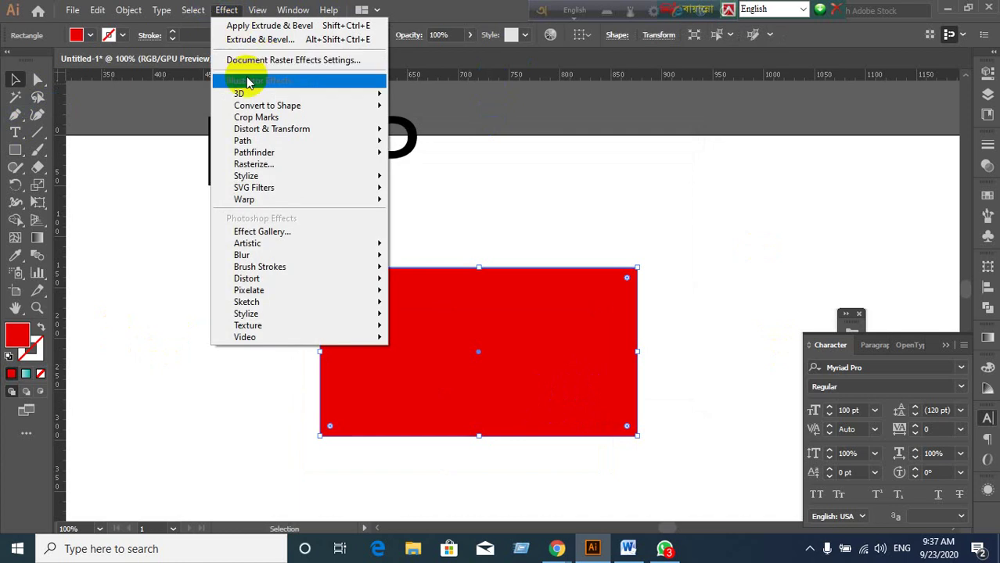
mouse_move(247, 95)
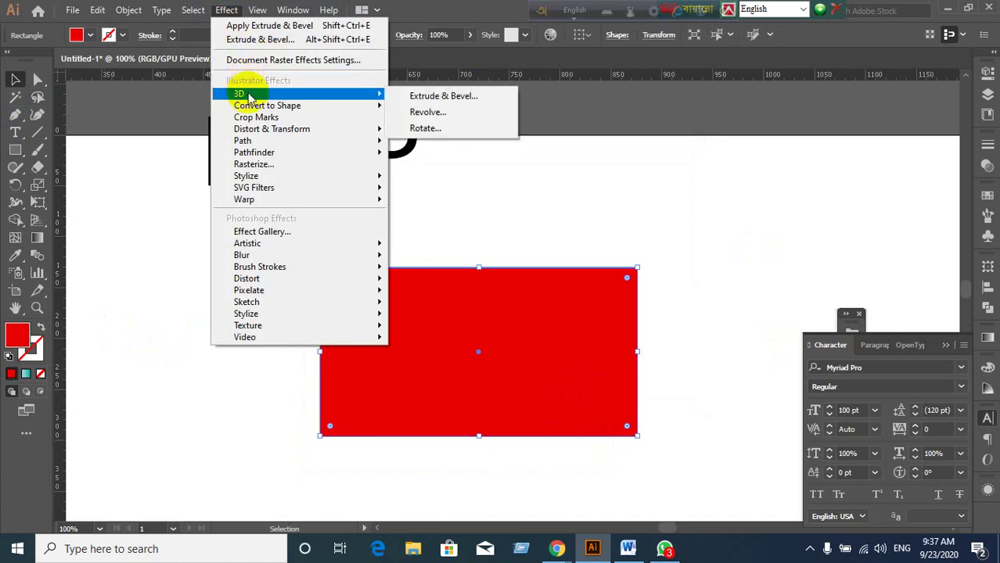
click(478, 101)
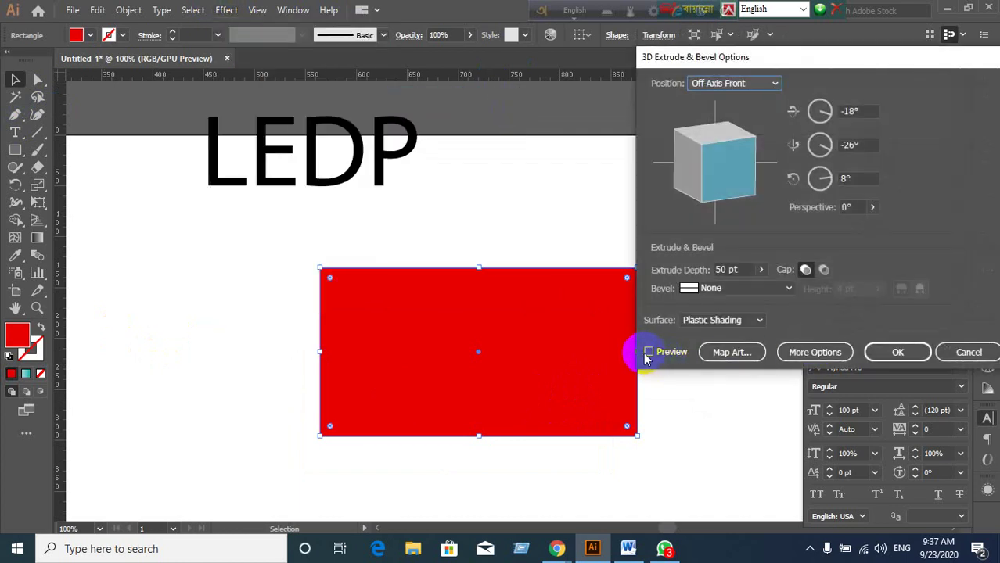
click(648, 353)
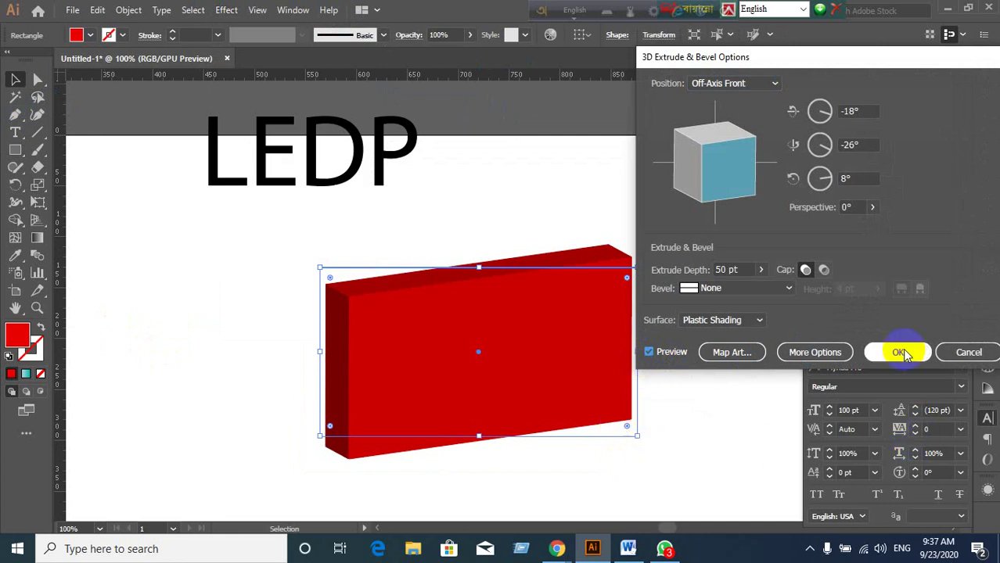
click(966, 352)
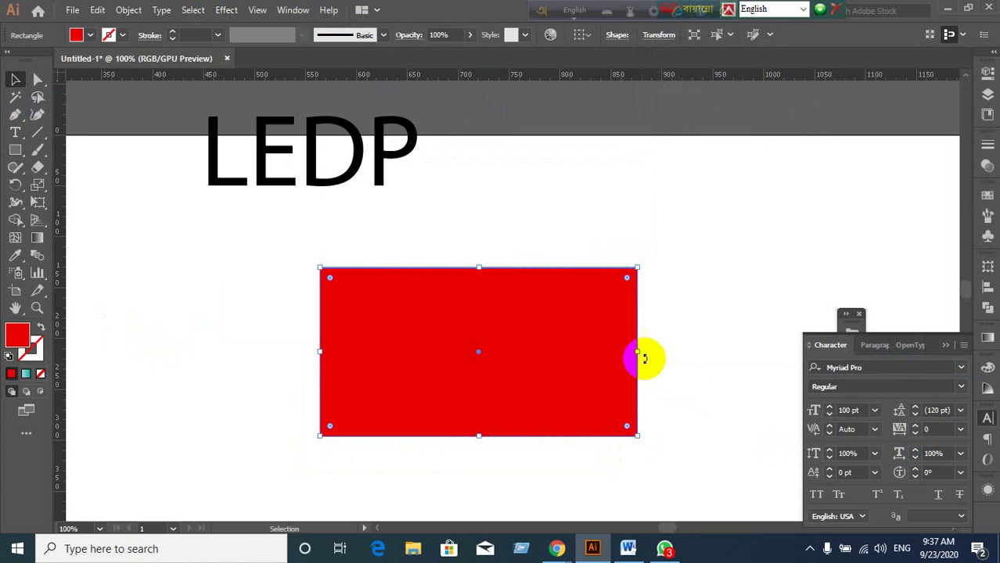
drag(489, 378, 320, 383)
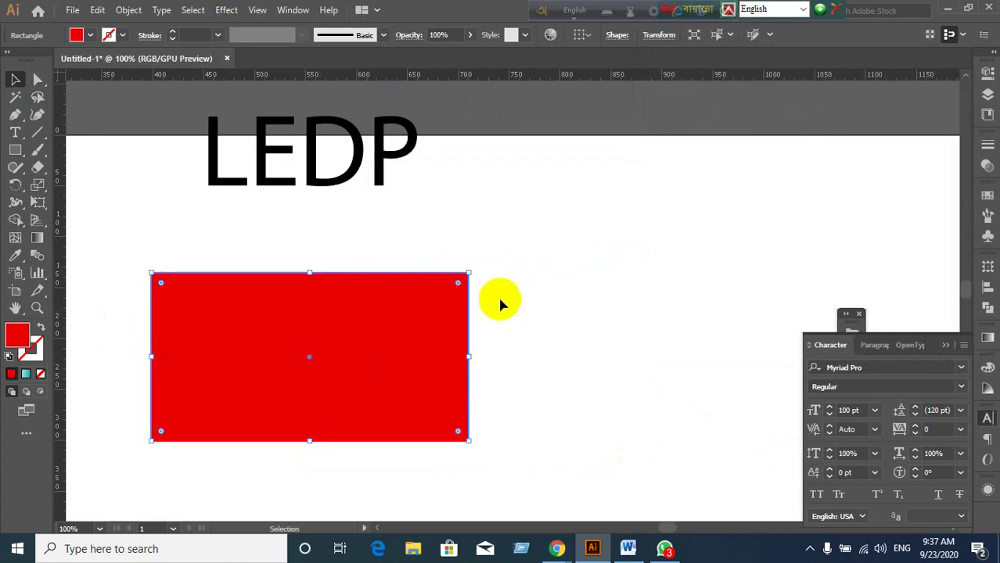
click(383, 175)
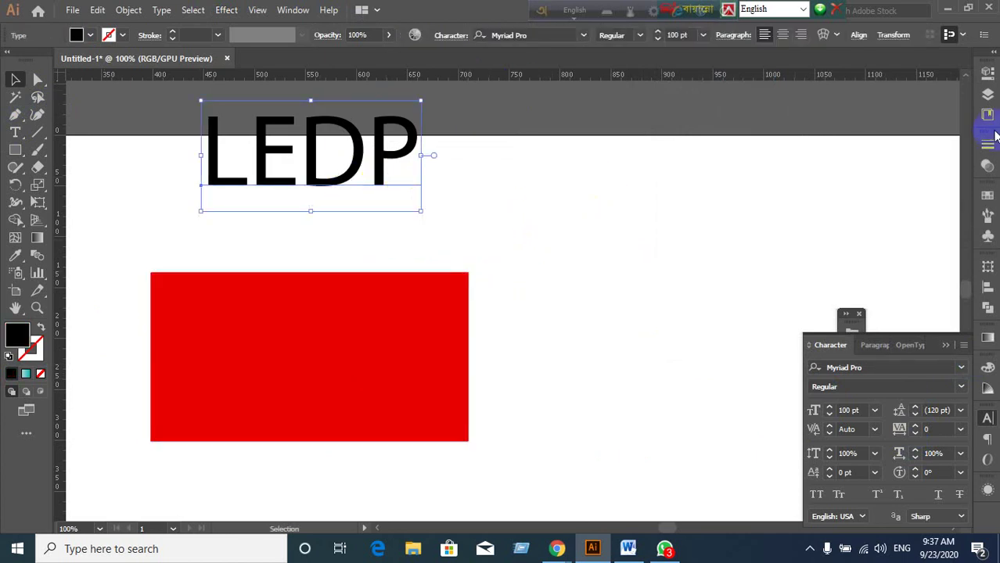
Drag the LEDP text into the Symbols panel and save it as a symbol named 'Text'.
click(991, 198)
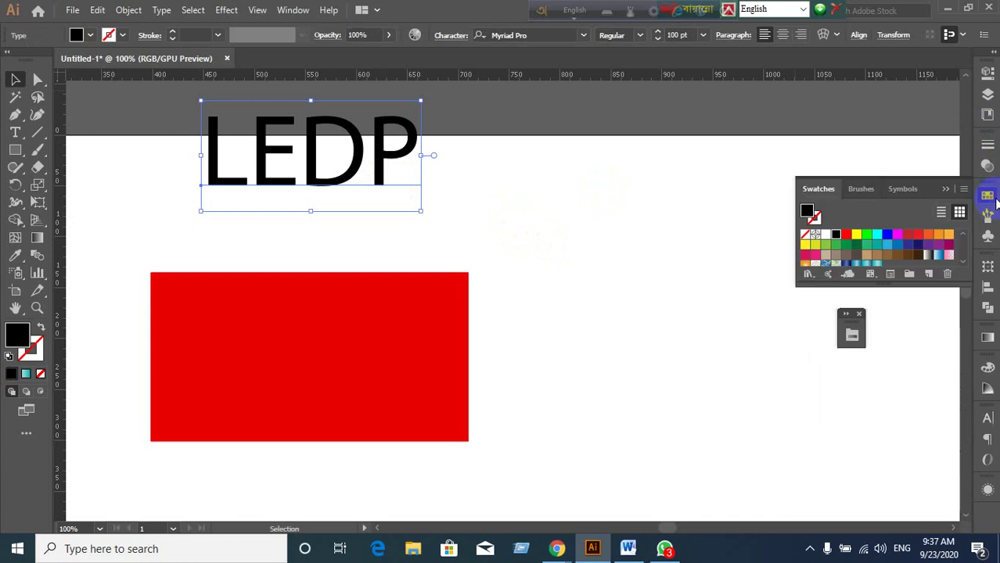
click(904, 189)
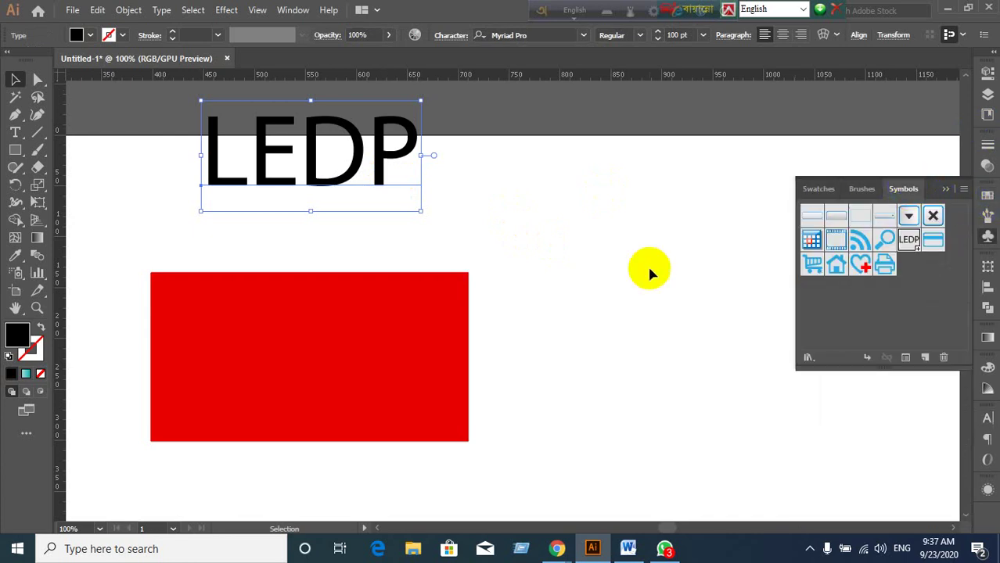
drag(346, 185, 900, 327)
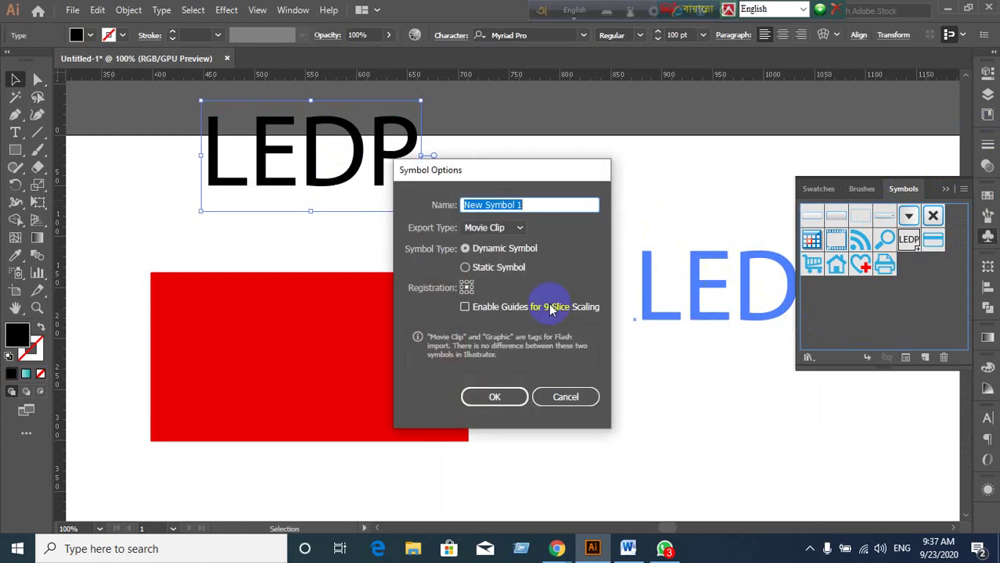
text(Text)
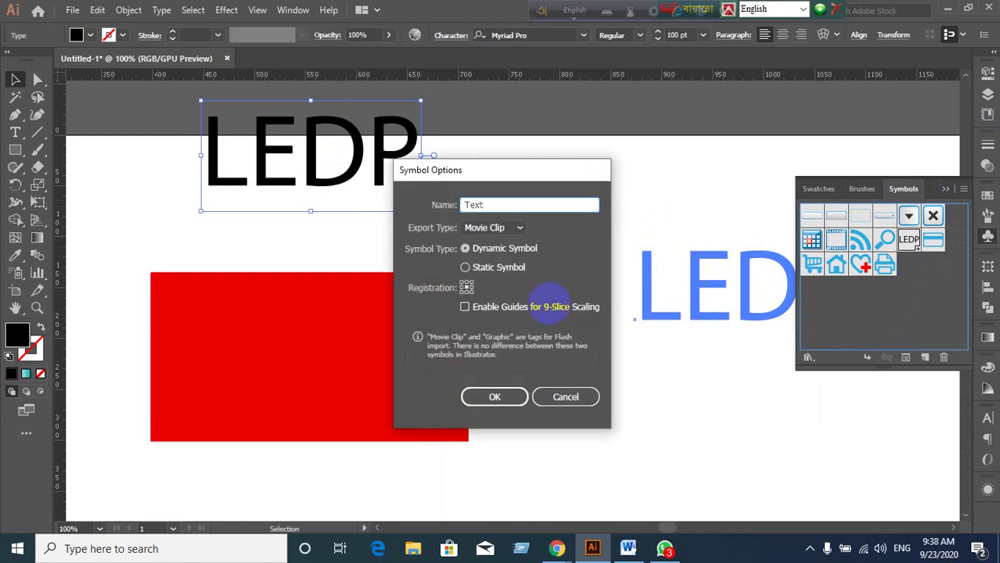
click(513, 397)
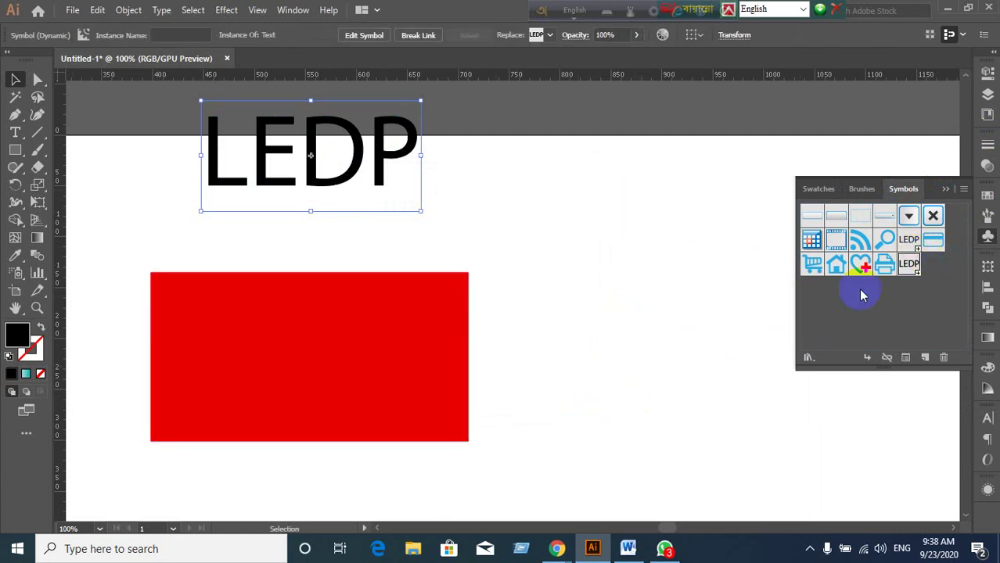
Open Effect > 3D > Extrude & Bevel for the red rectangle, then switch to the Google Meet call.
click(288, 399)
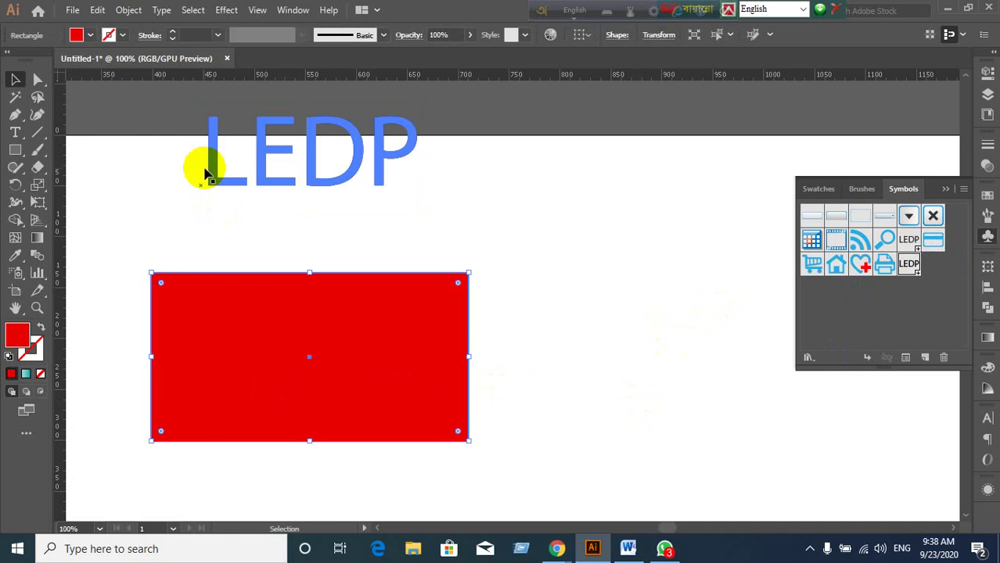
click(227, 9)
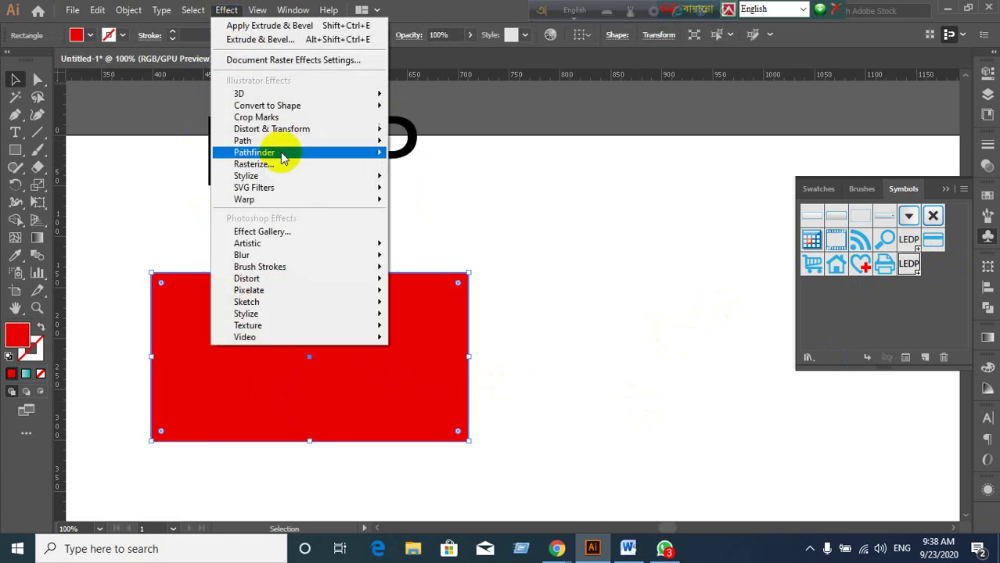
mouse_move(301, 94)
click(443, 97)
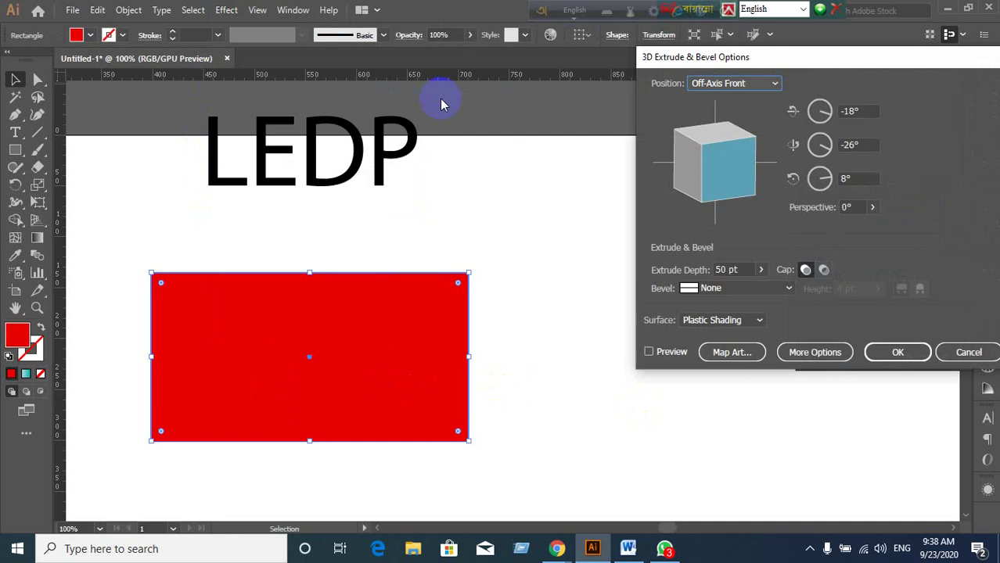
click(556, 549)
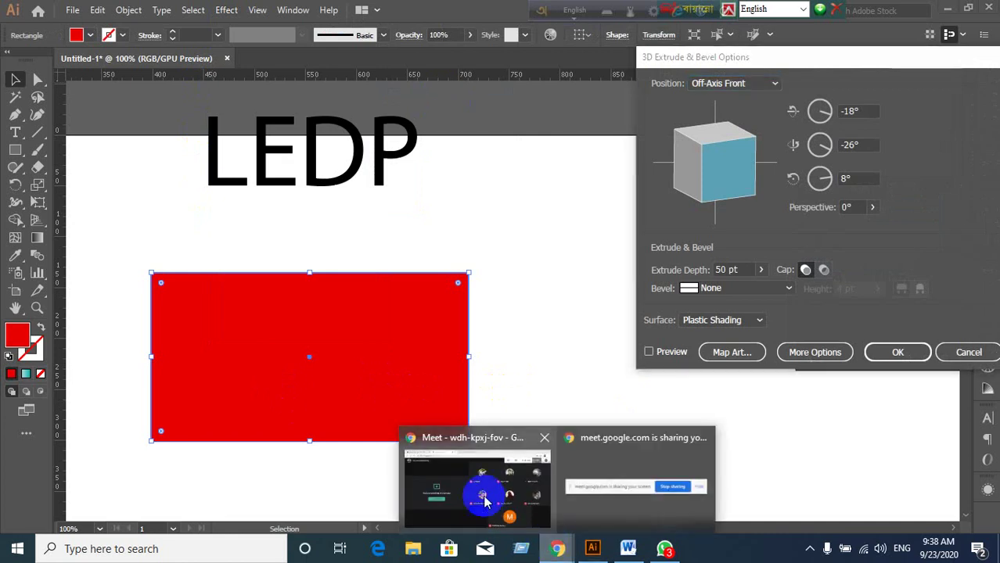
click(486, 500)
click(459, 499)
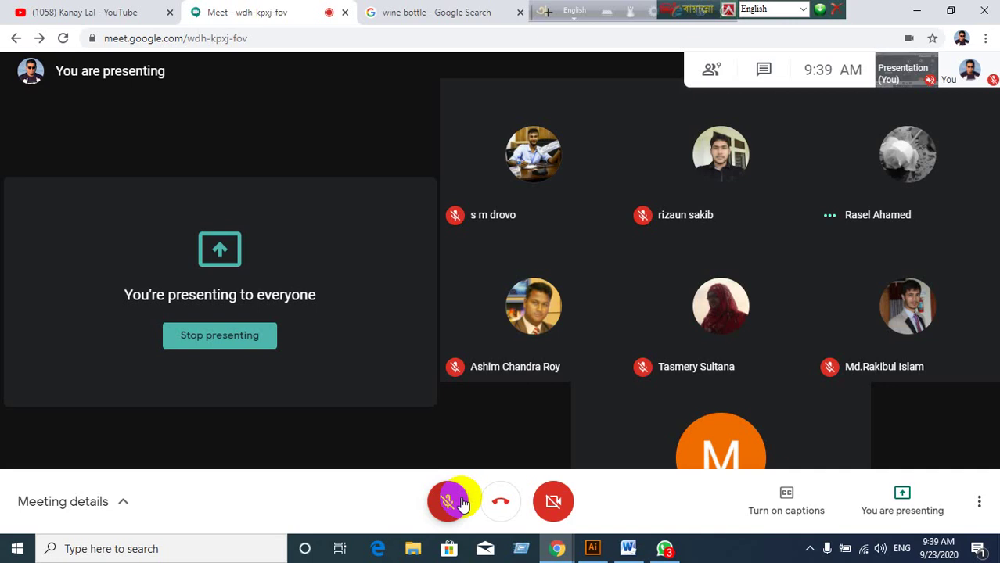
click(461, 503)
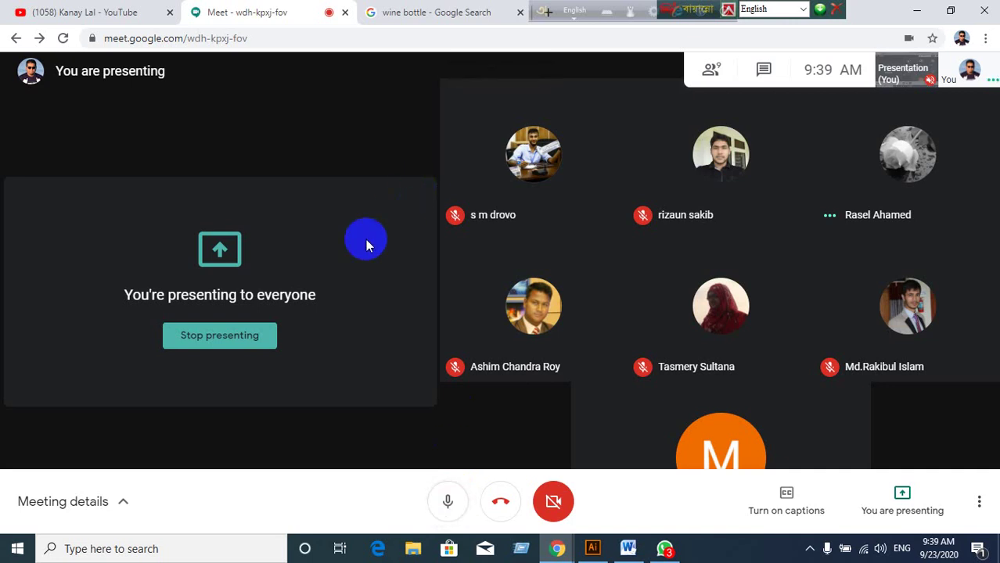
click(593, 548)
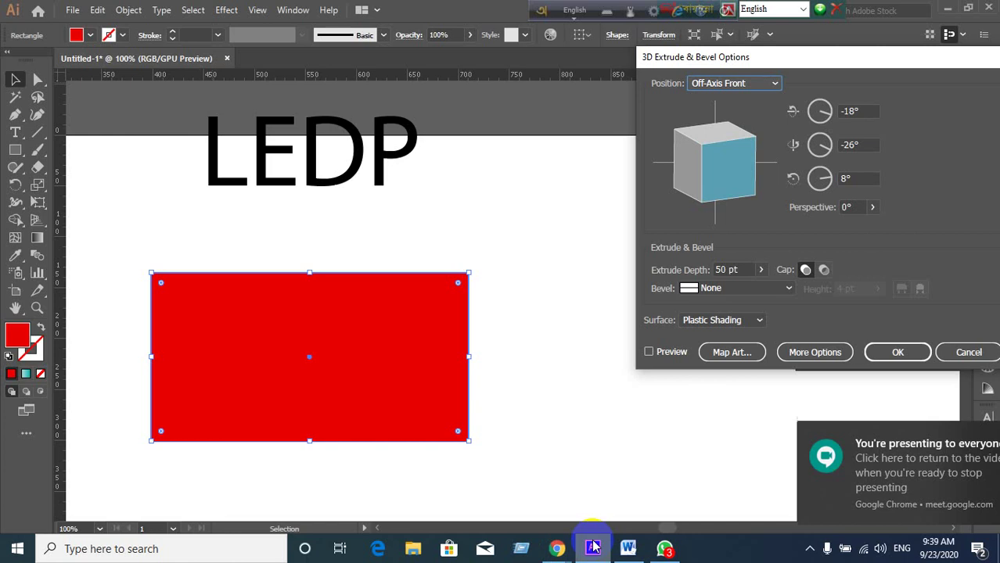
Preview and cancel the 3D extrusion, then stretch the rectangle to roughly 430 × 229 px.
click(648, 352)
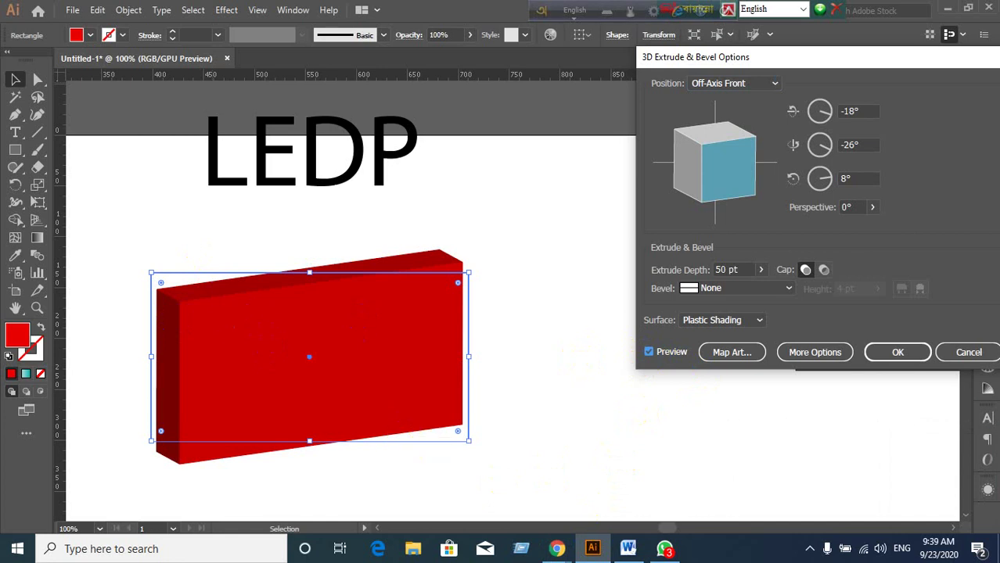
click(967, 352)
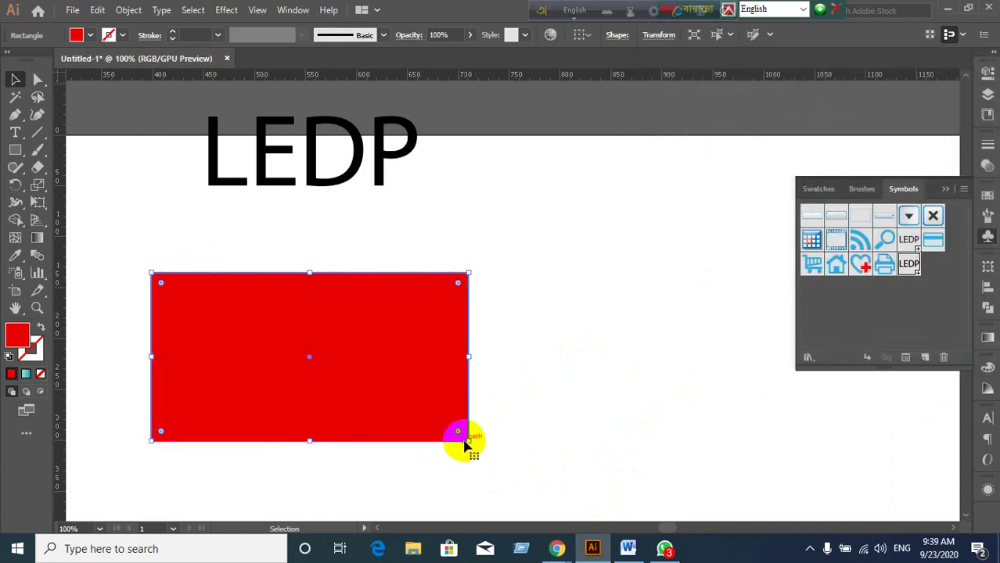
drag(469, 443, 634, 503)
drag(660, 540, 636, 480)
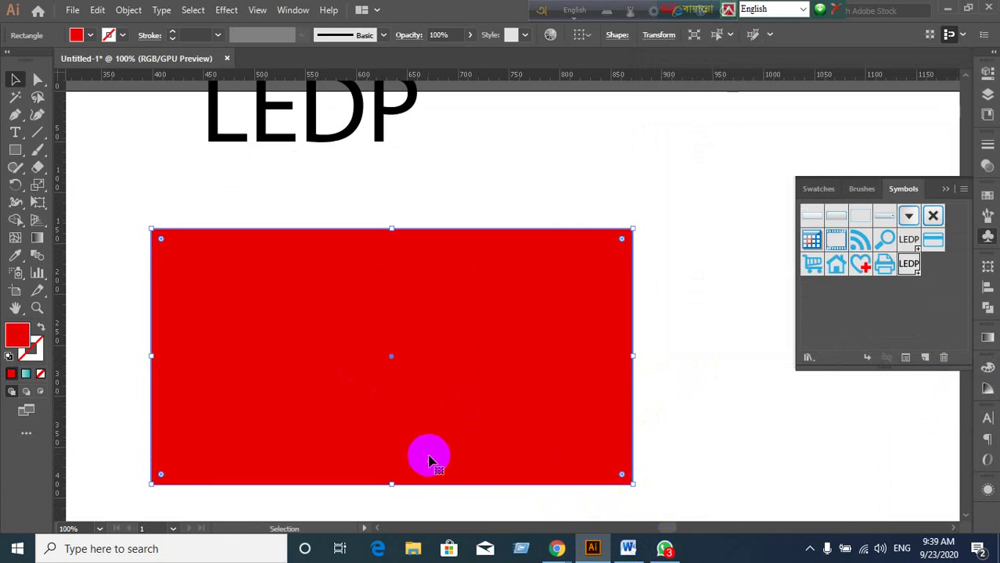
Reopen Extrude & Bevel for the red rectangle with Preview turned on.
click(234, 11)
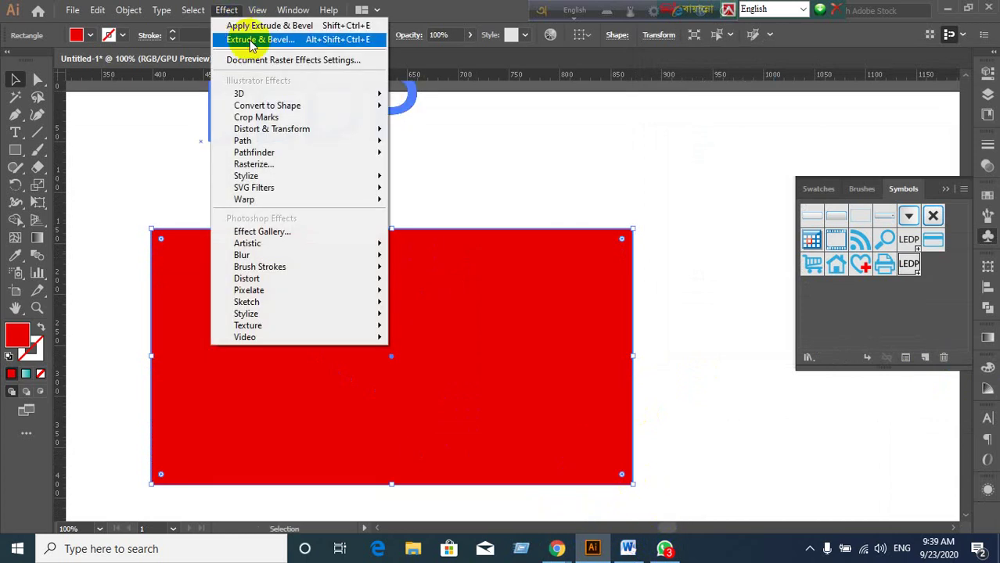
mouse_move(266, 94)
click(446, 95)
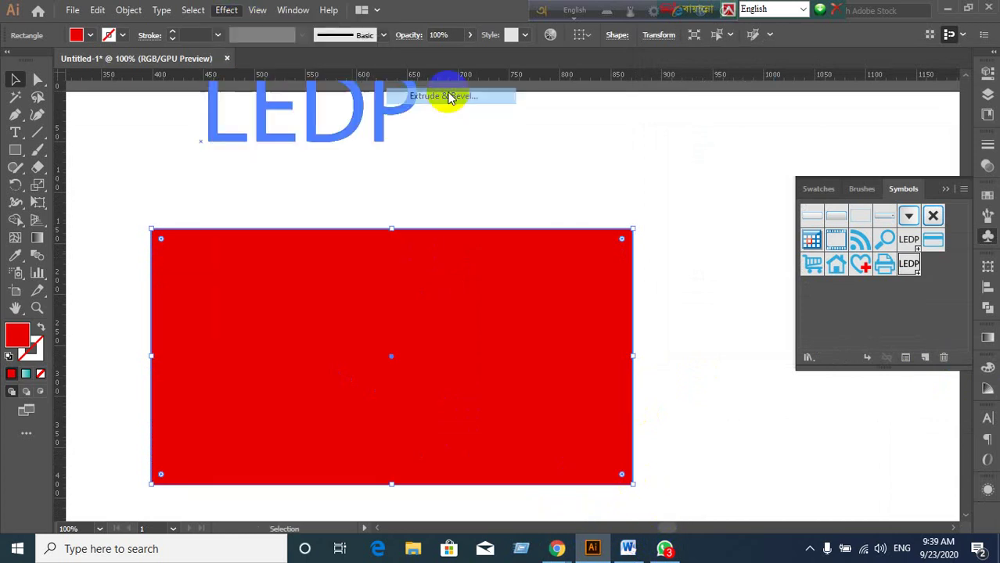
click(648, 352)
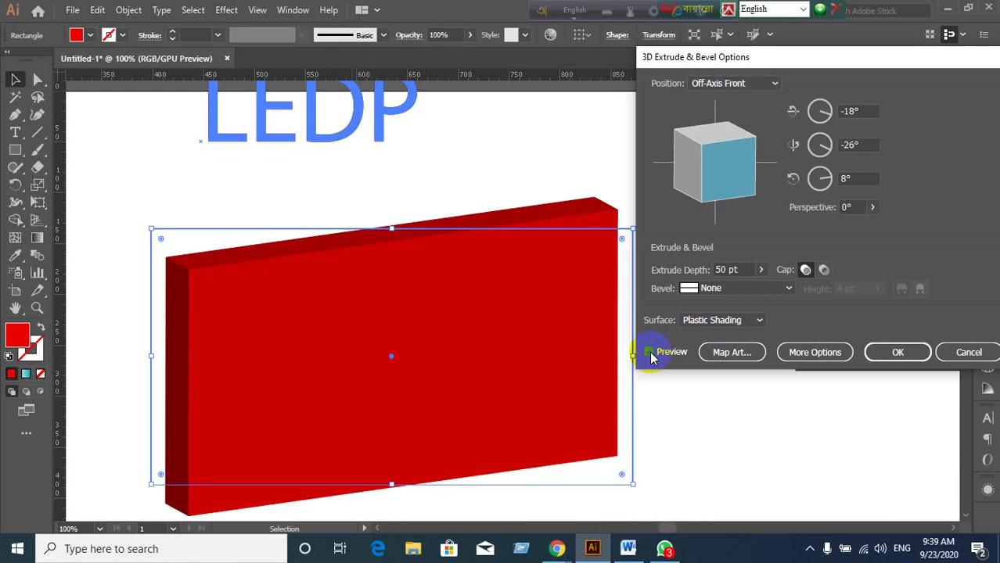
Set the Extrude Depth to 60 pt and refresh the 3D preview.
click(758, 271)
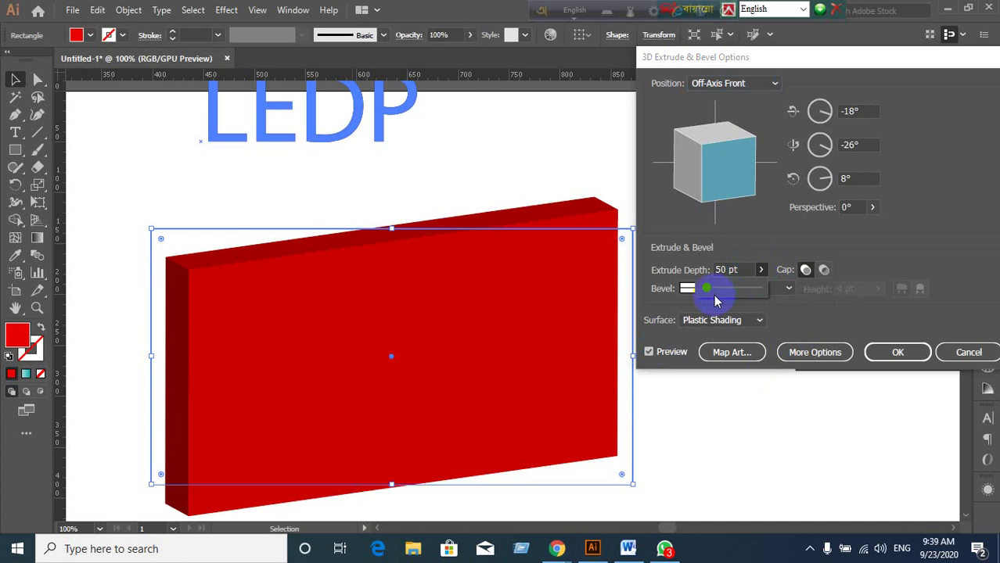
mouse_move(706, 284)
mouse_down()
mouse_move(720, 293)
mouse_move(708, 286)
mouse_up()
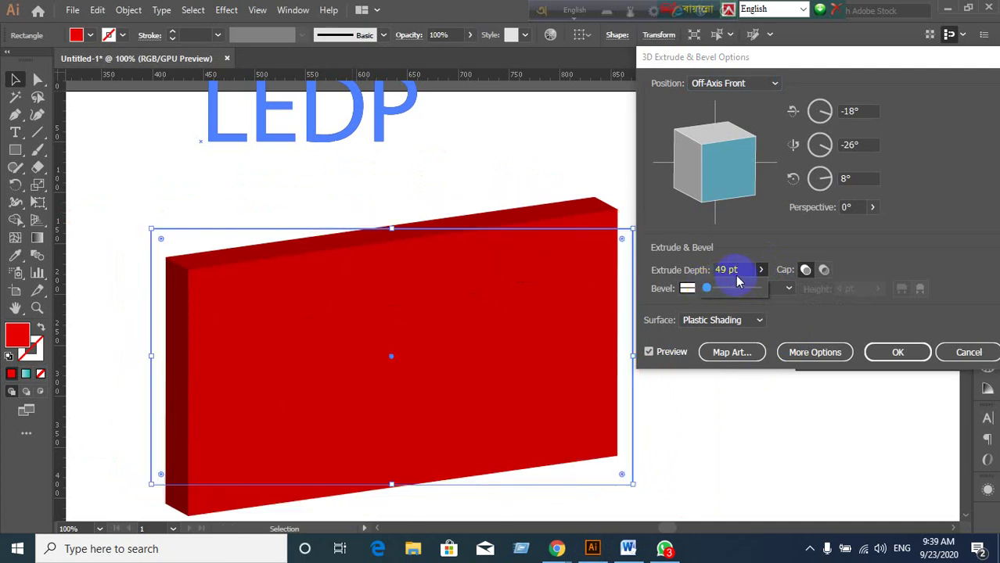
click(736, 269)
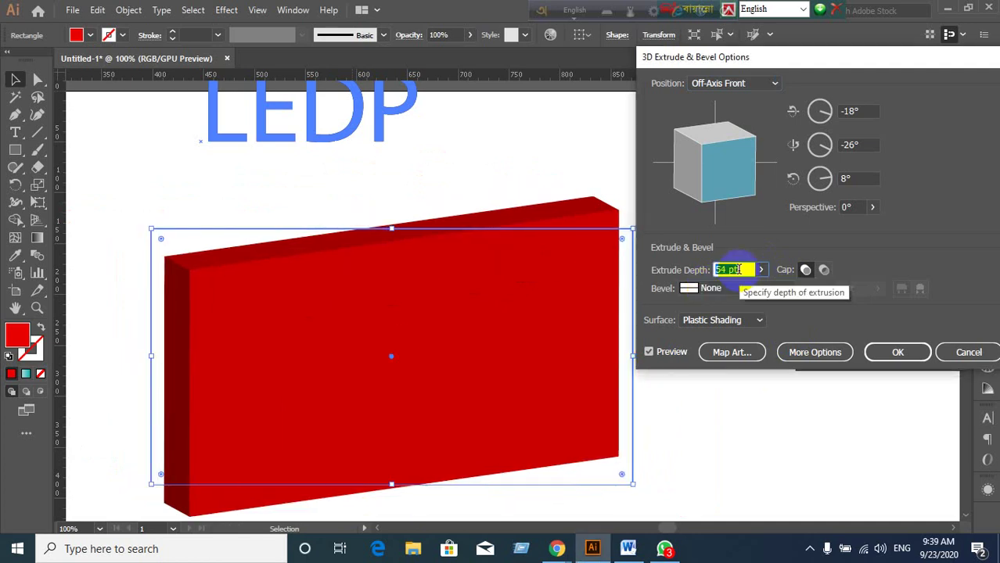
text(60)
key(Tab)
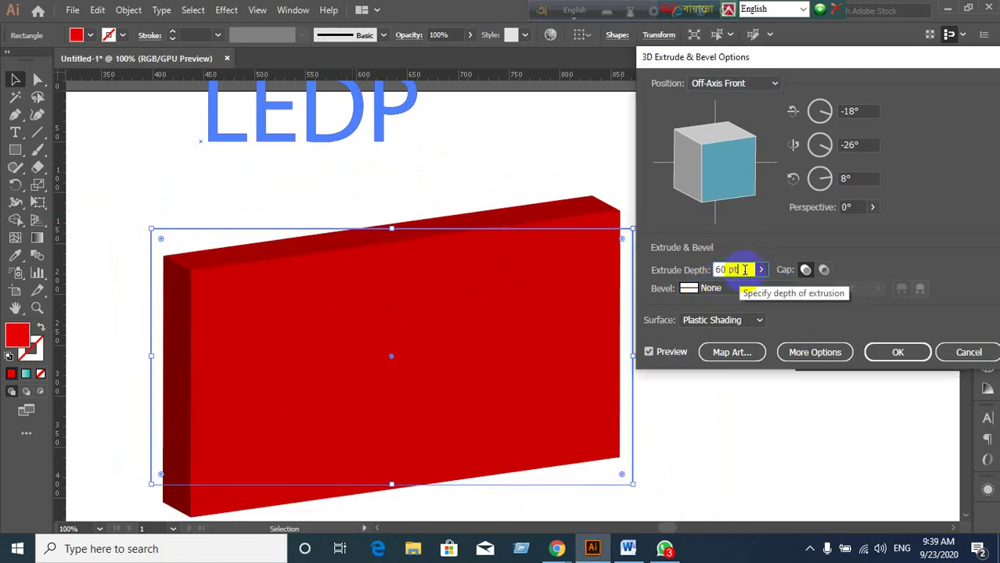
click(866, 112)
click(740, 270)
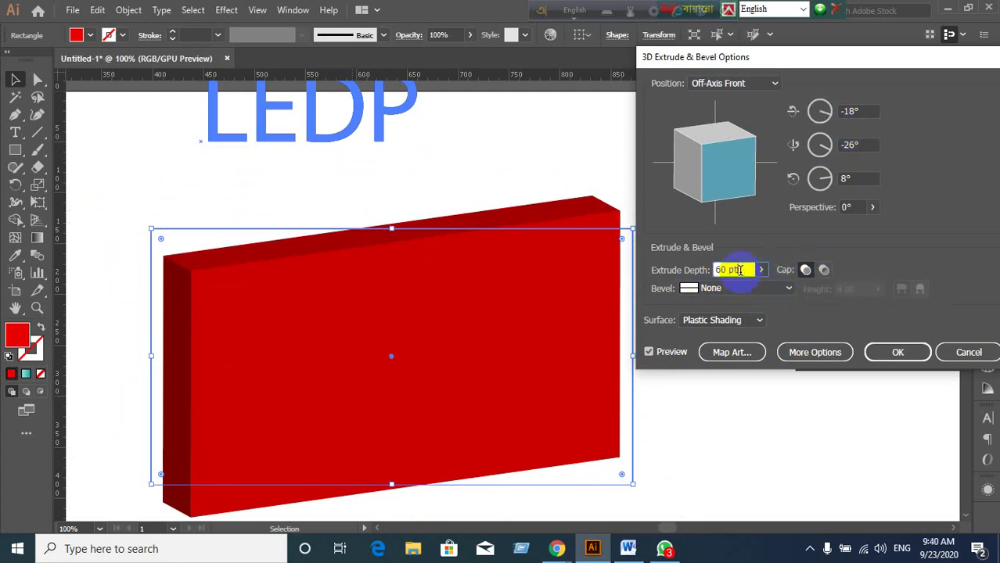
click(649, 352)
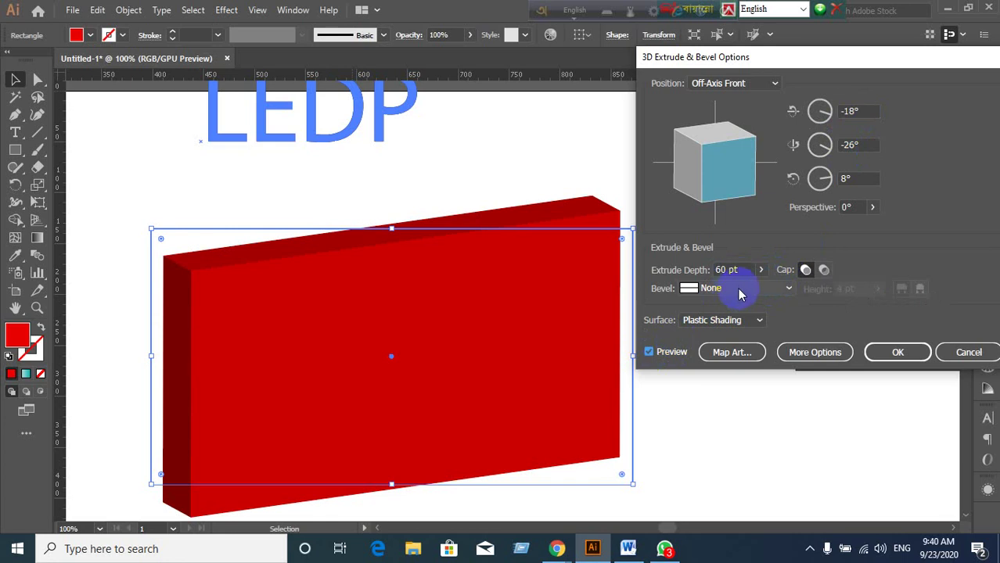
click(729, 353)
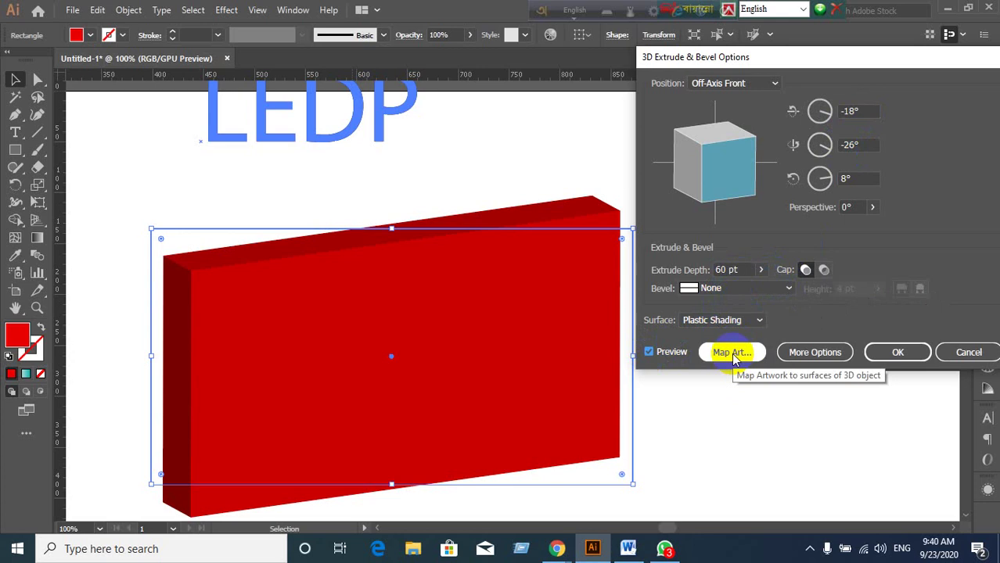
Open Map Art, move its dialog aside, and map the Text symbol onto surface 1.
click(731, 353)
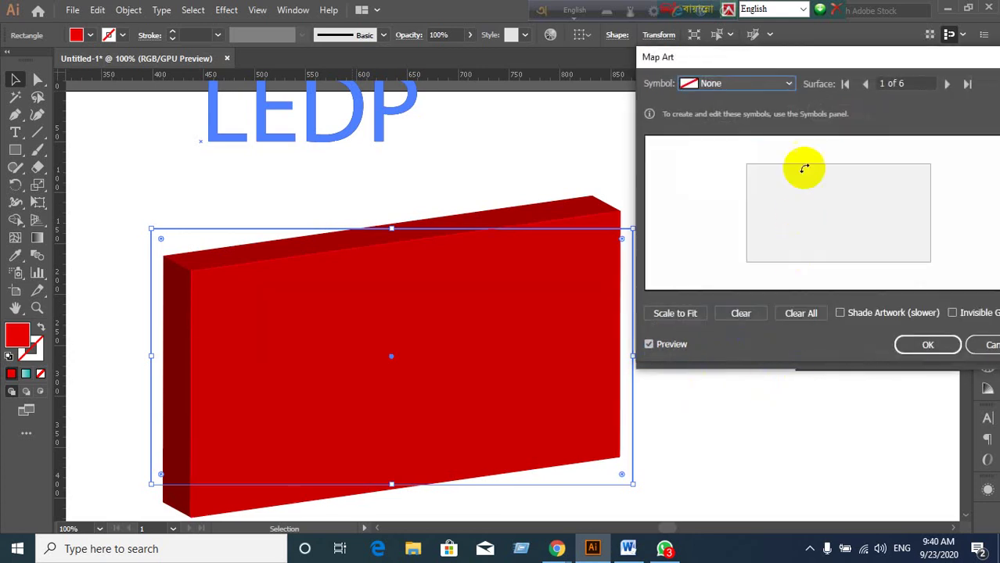
drag(799, 69, 771, 80)
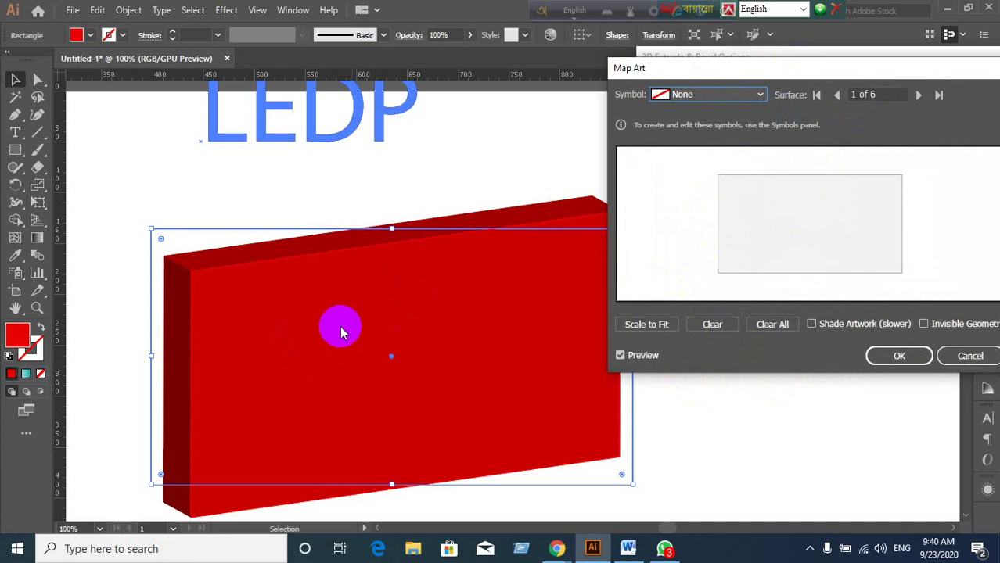
drag(800, 67, 816, 12)
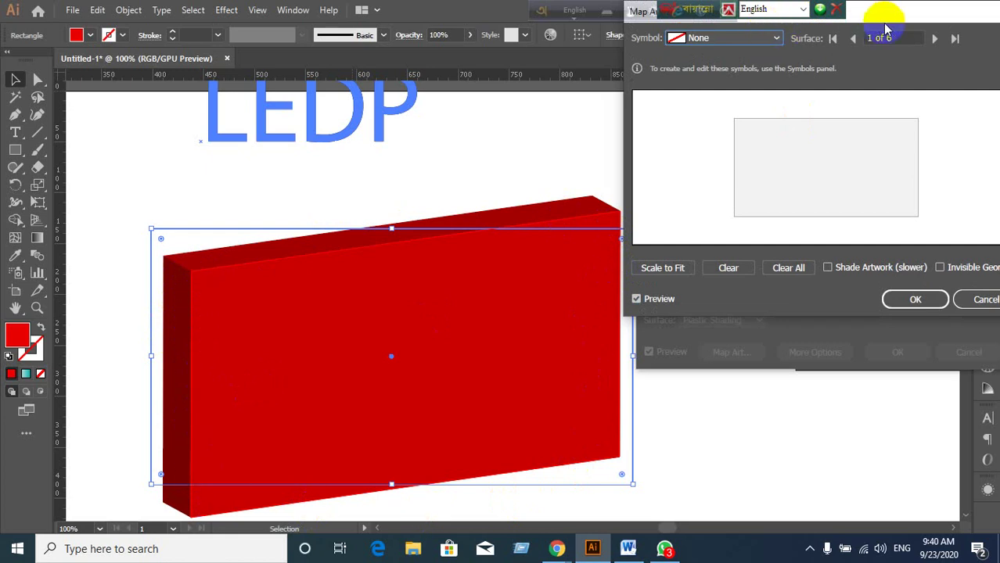
drag(867, 20, 855, 55)
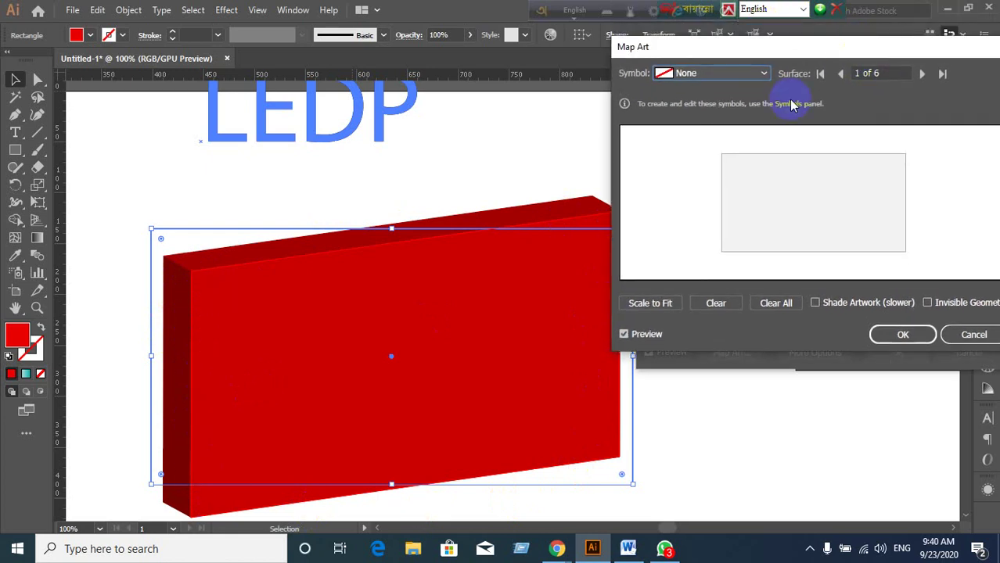
click(761, 75)
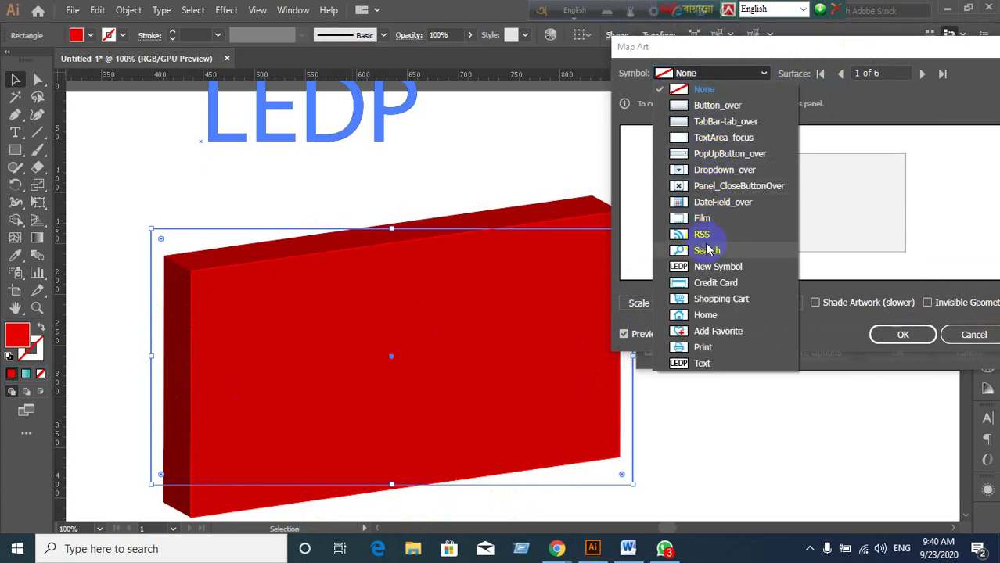
click(683, 363)
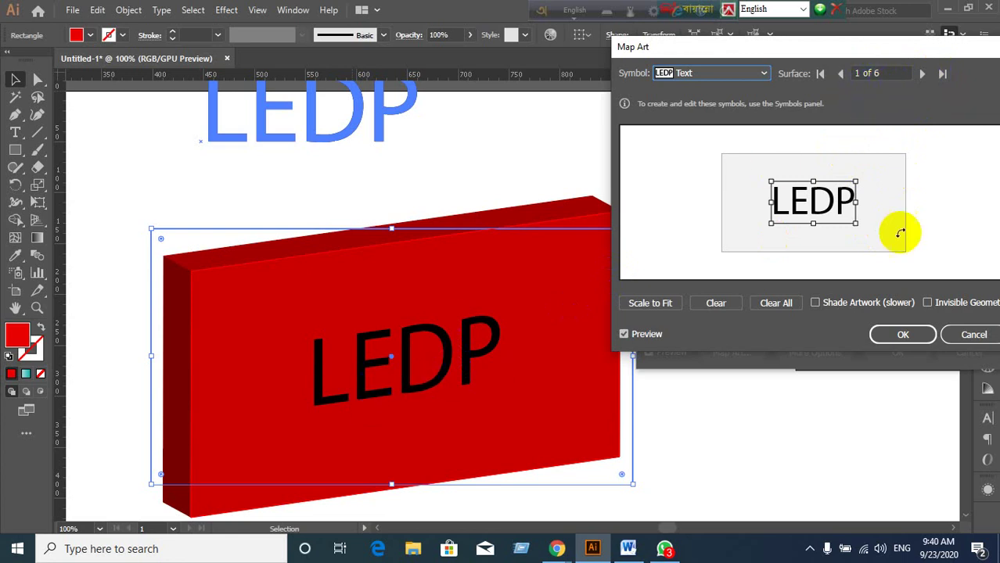
Map the Text symbol onto surfaces 2 and 3, resizing it slightly on surface 3.
click(921, 73)
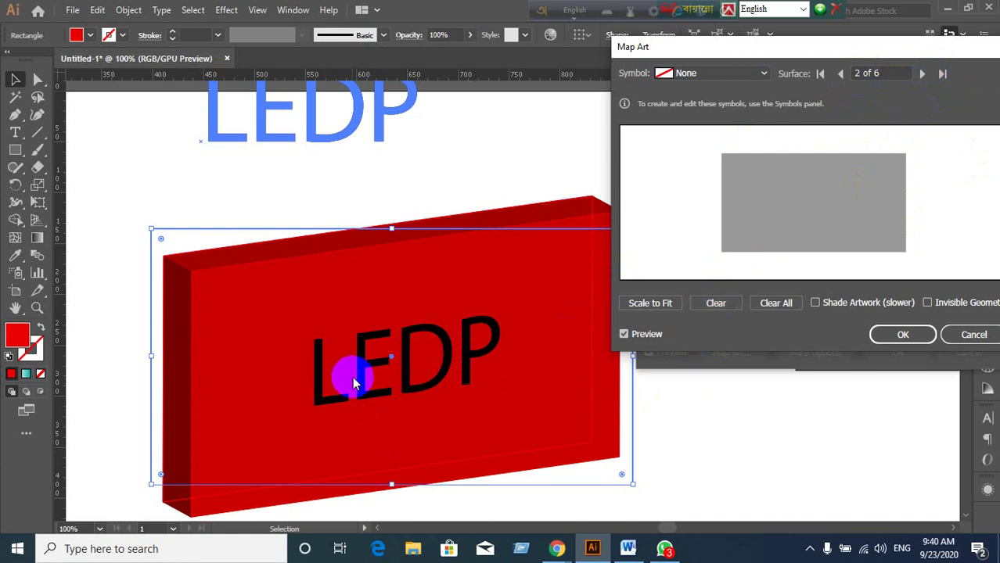
click(763, 74)
click(702, 363)
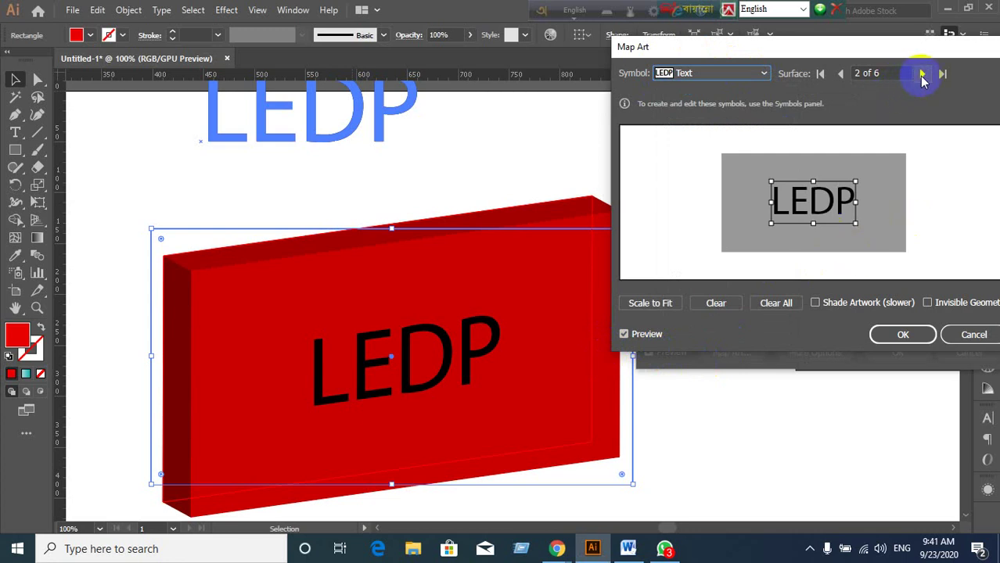
click(922, 74)
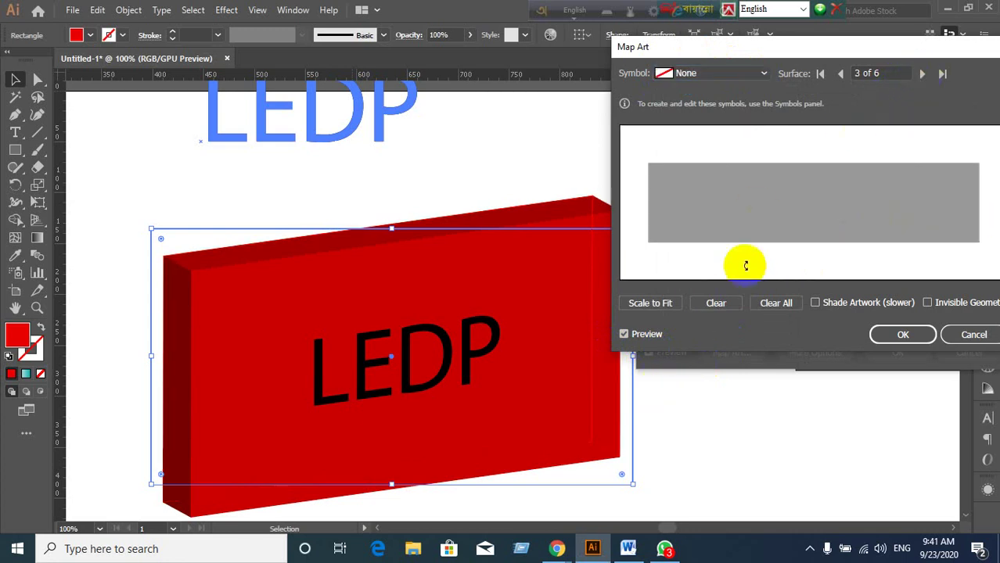
click(758, 78)
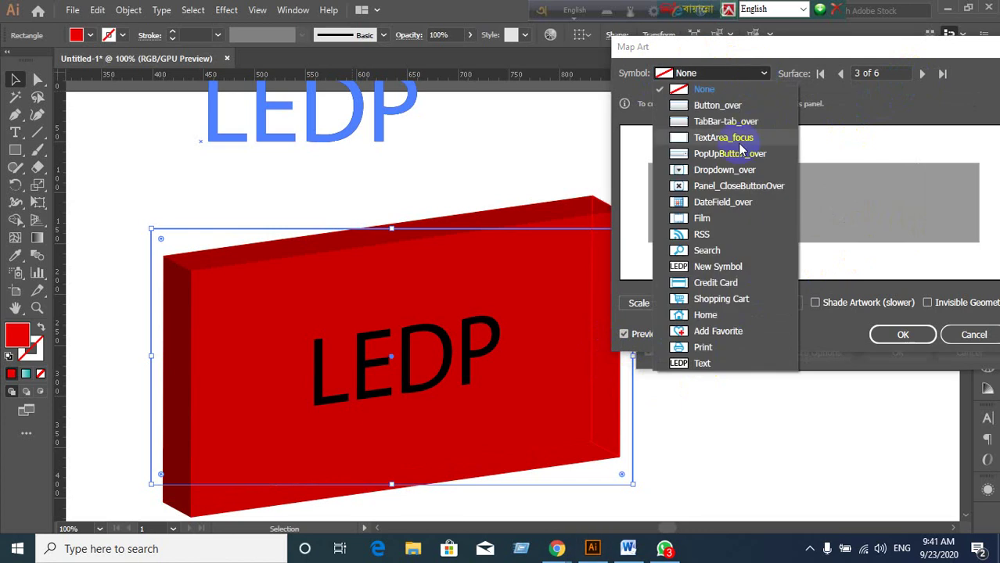
click(696, 368)
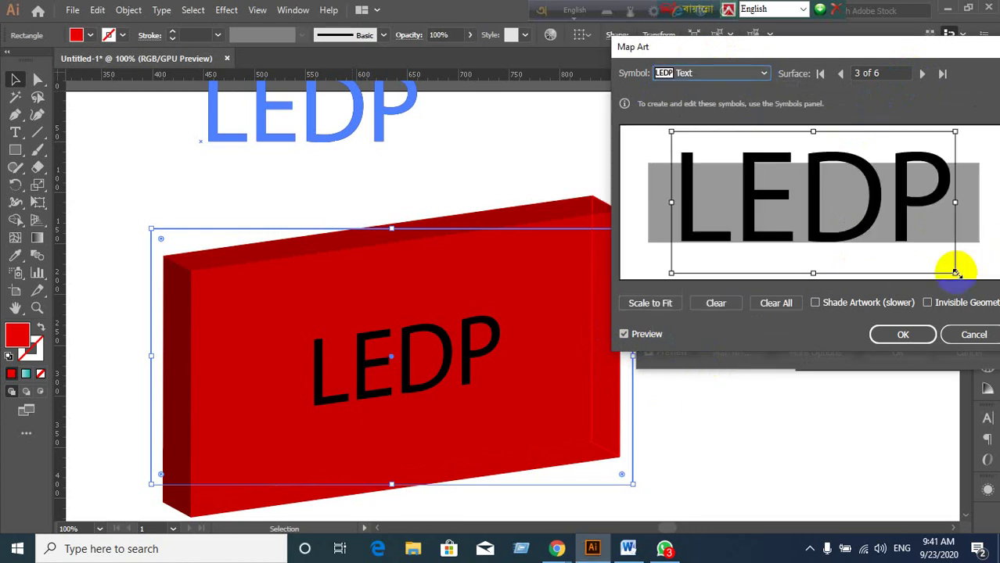
mouse_move(956, 273)
mouse_down()
mouse_move(904, 242)
mouse_move(947, 269)
mouse_up()
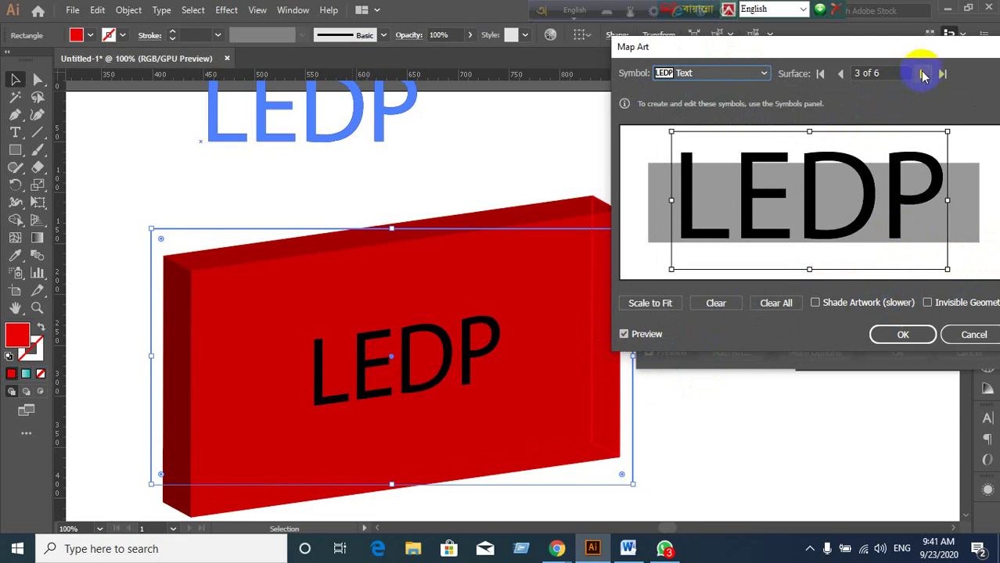
Map the Text symbol onto surfaces 4 and 5, enlarging it on surface 4.
click(921, 73)
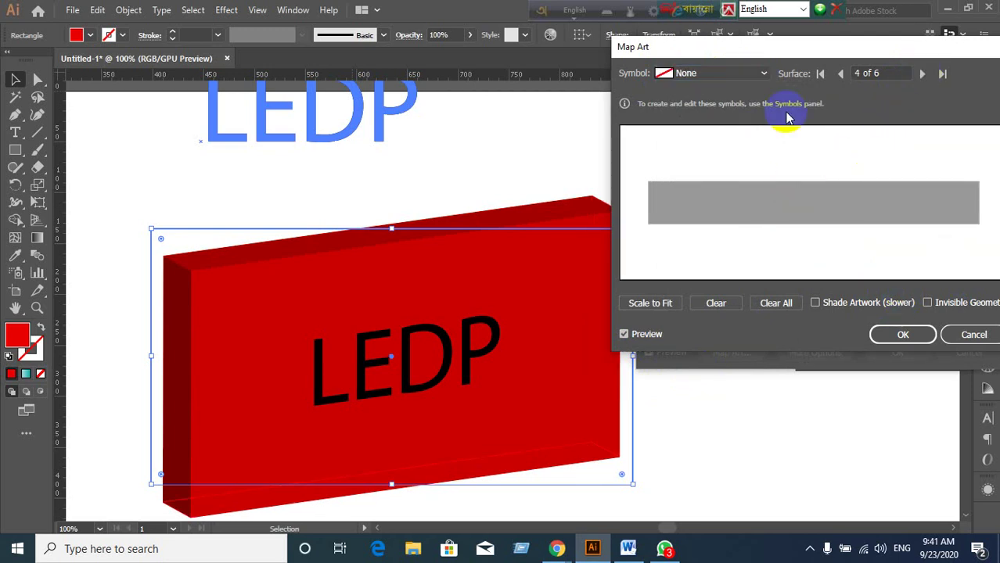
click(762, 74)
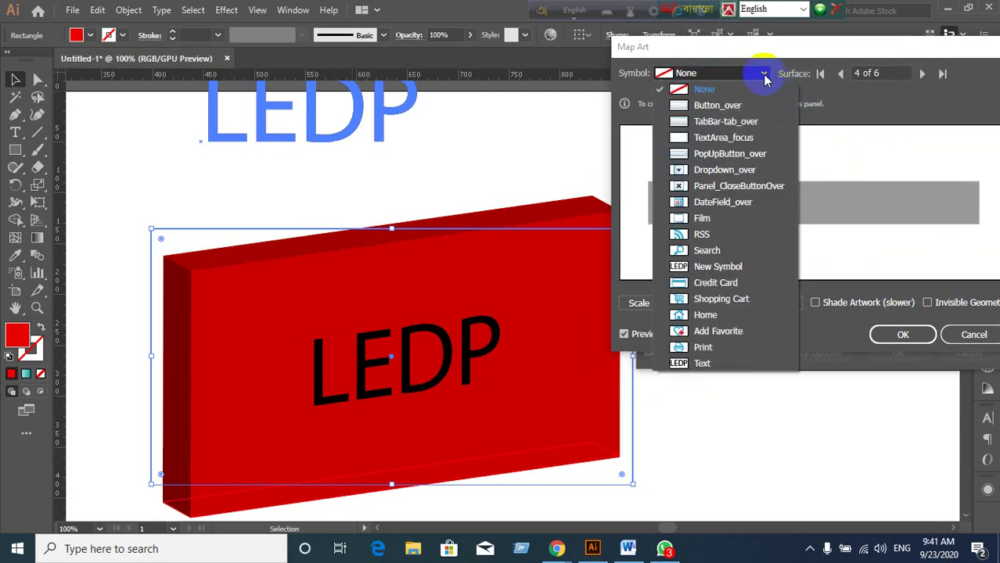
click(702, 363)
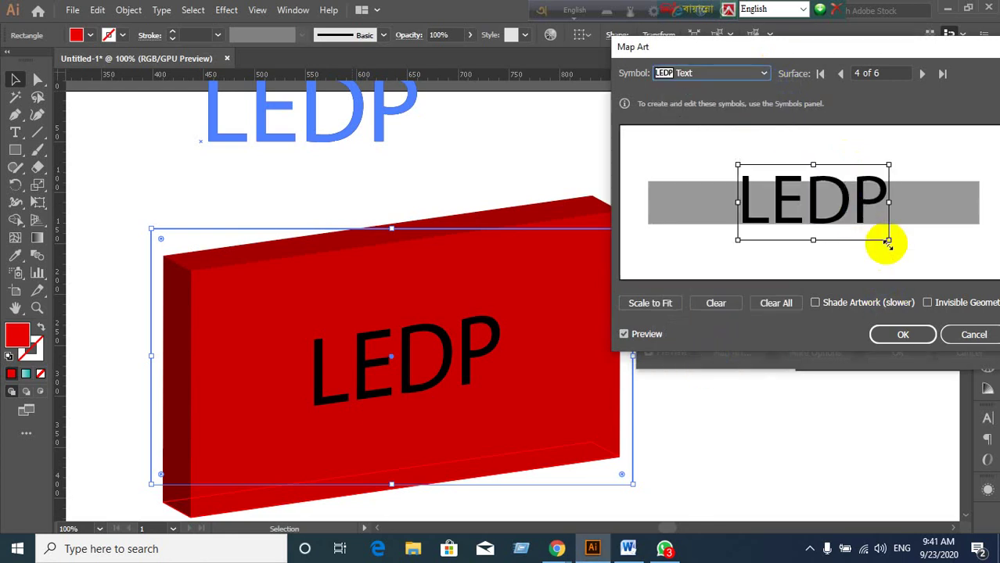
drag(888, 242, 908, 249)
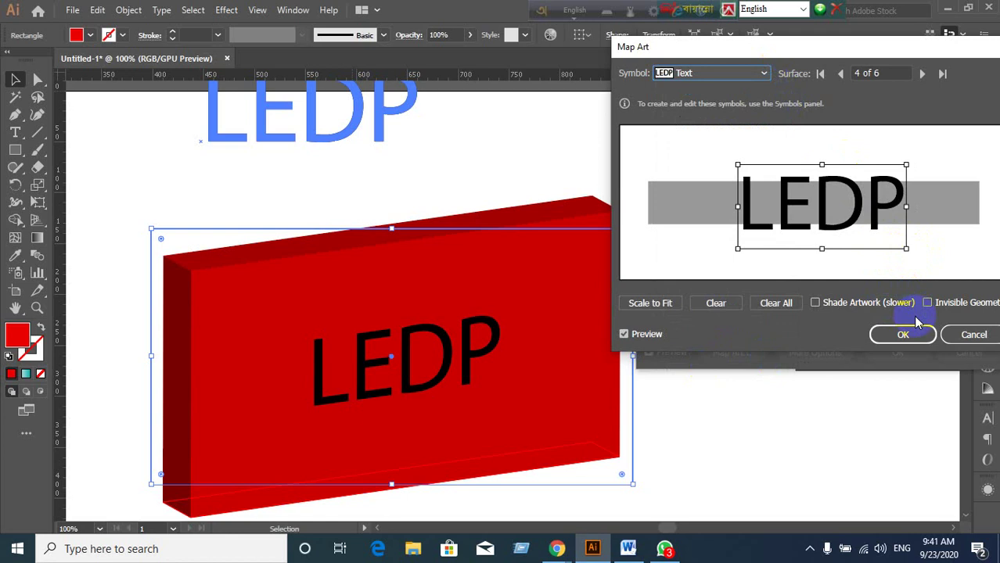
click(921, 73)
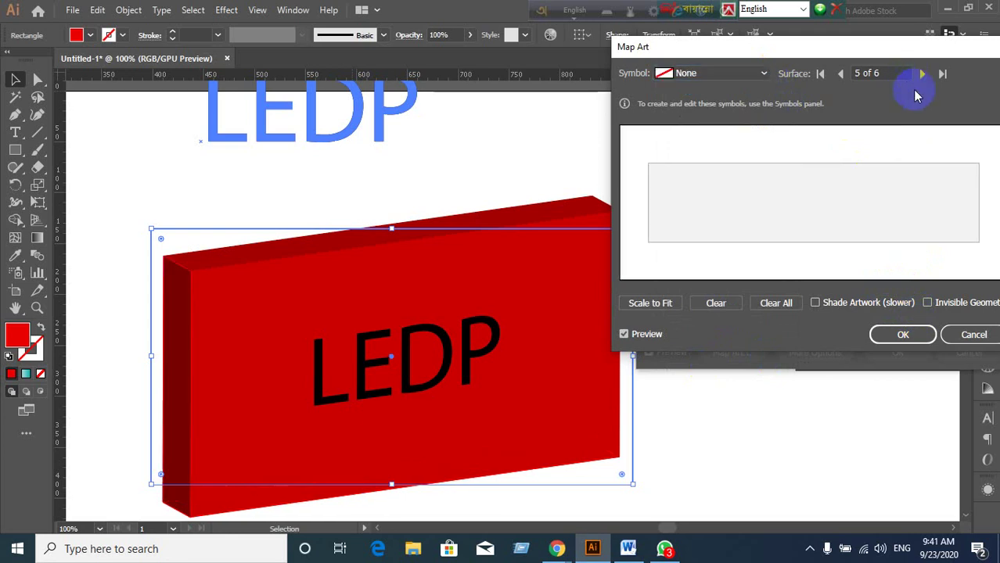
click(760, 73)
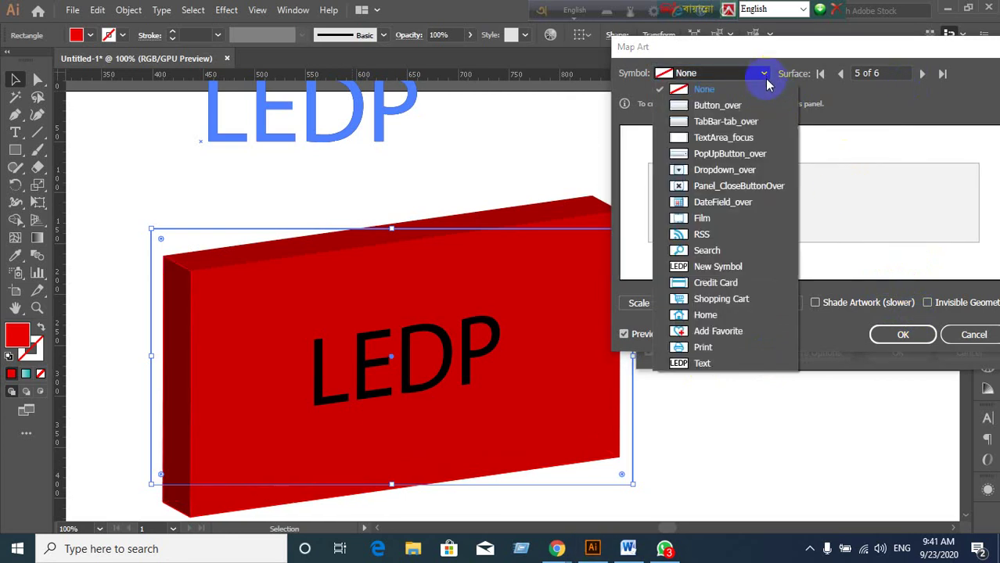
click(698, 363)
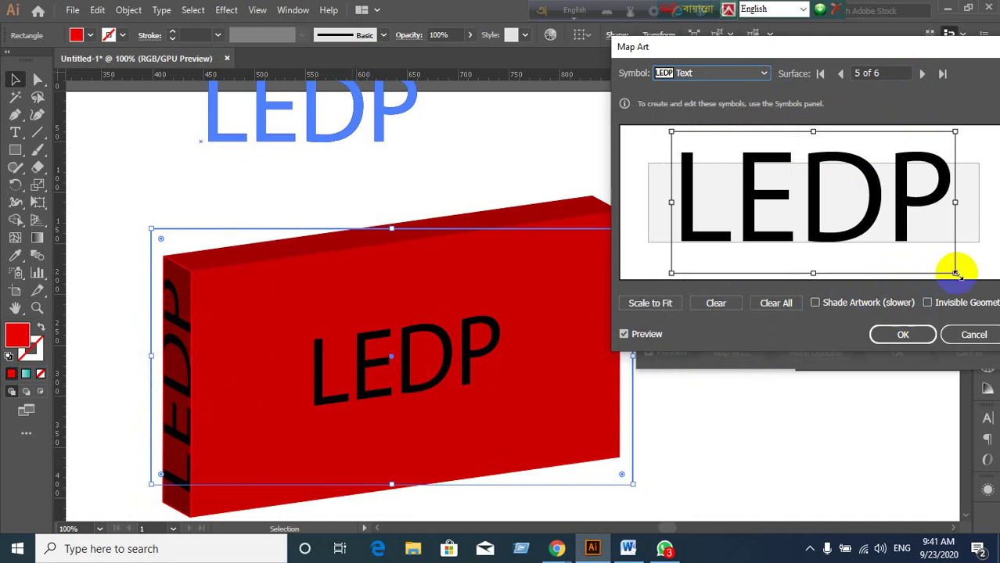
Scale, shift and rotate the LEDP artwork to fit upright on the left end face.
drag(955, 274, 858, 223)
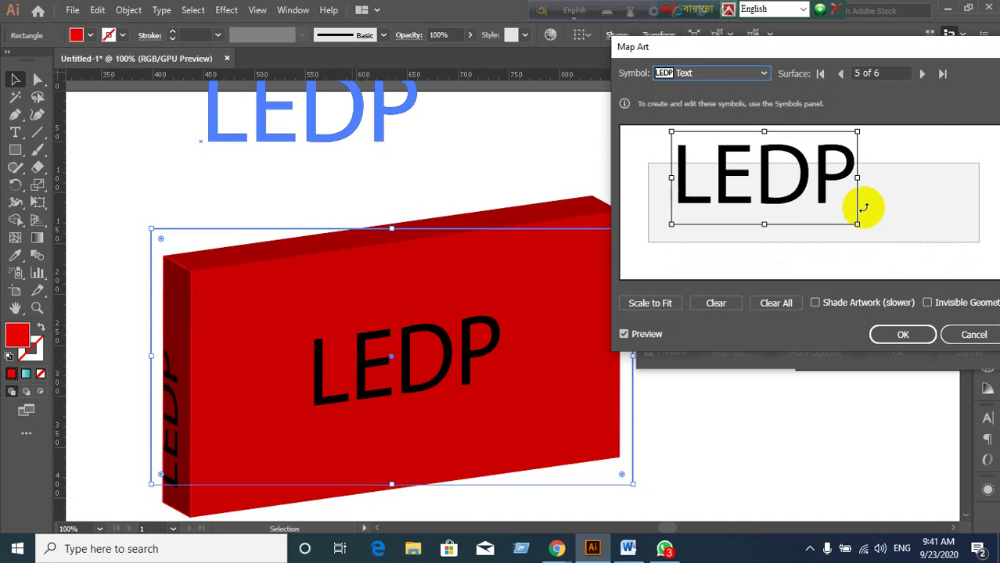
drag(824, 186, 852, 209)
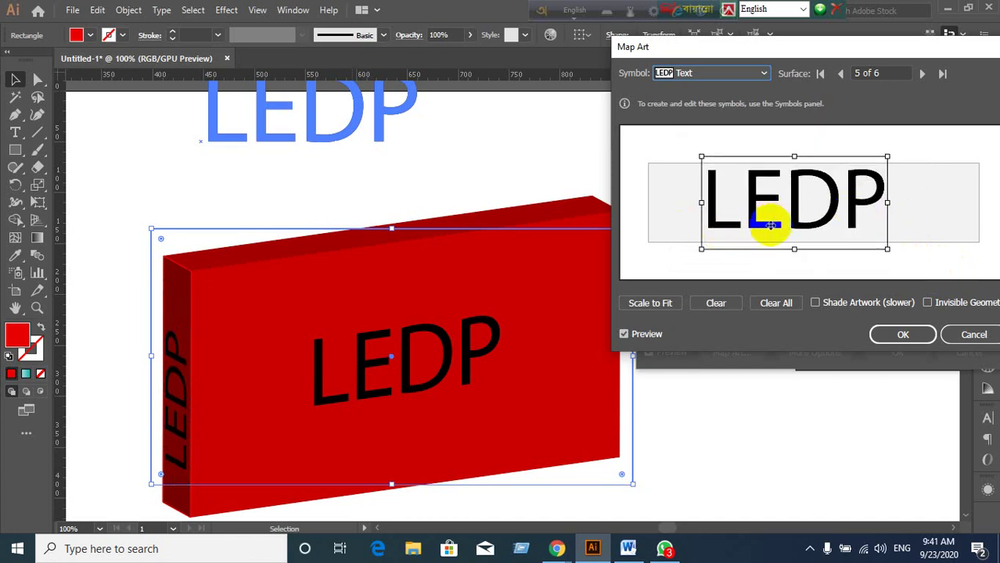
drag(771, 225, 750, 220)
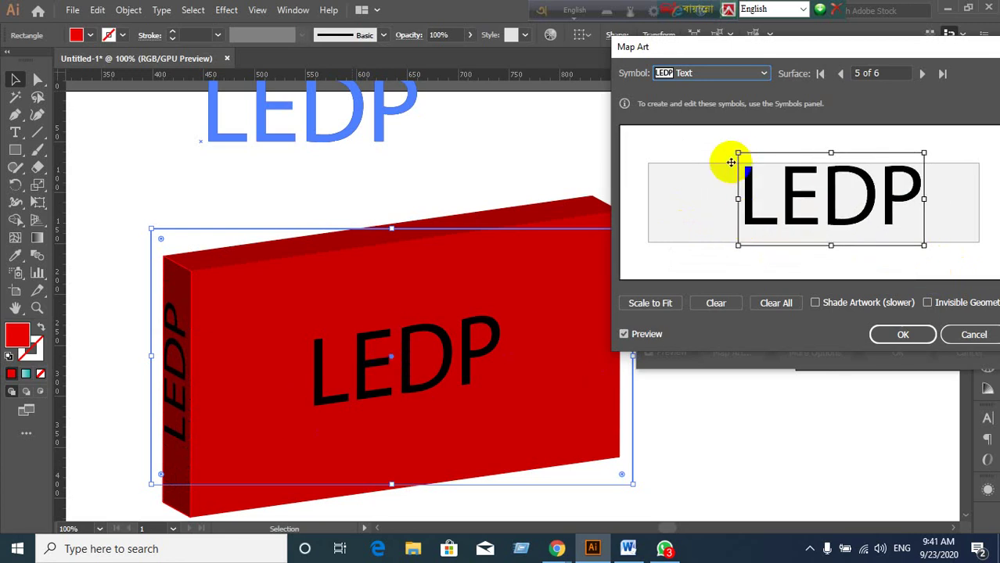
drag(736, 152, 784, 176)
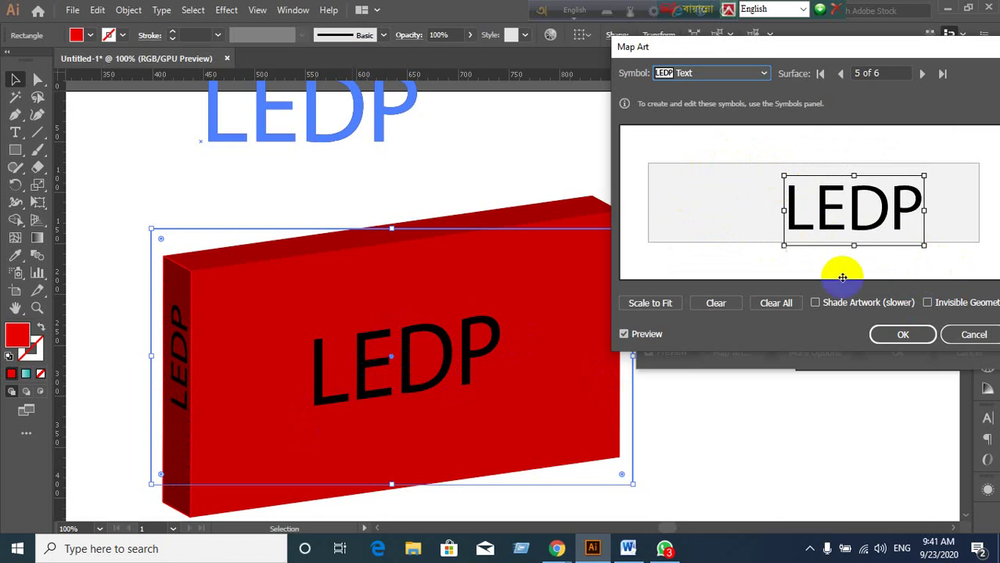
drag(830, 216, 786, 217)
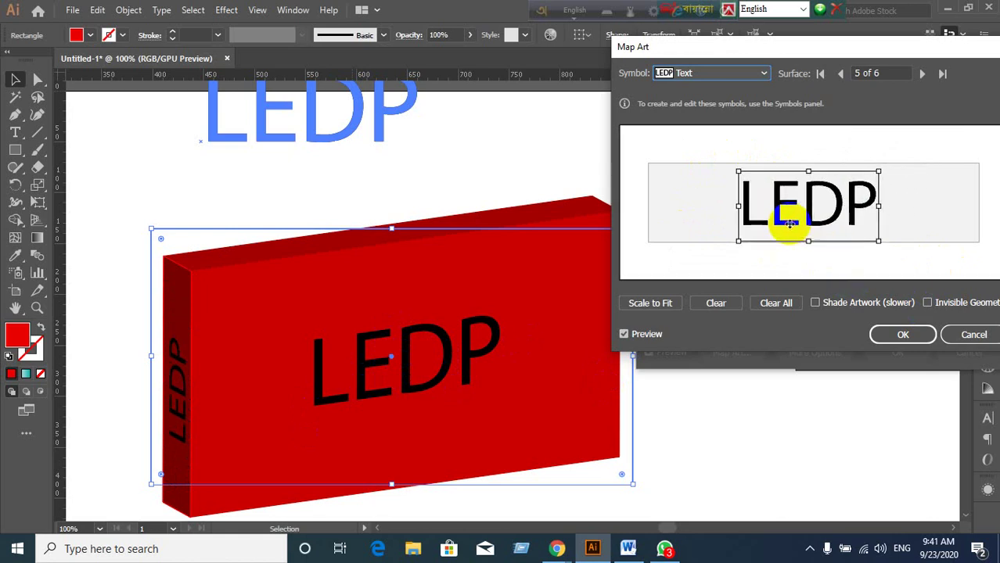
drag(882, 167, 798, 279)
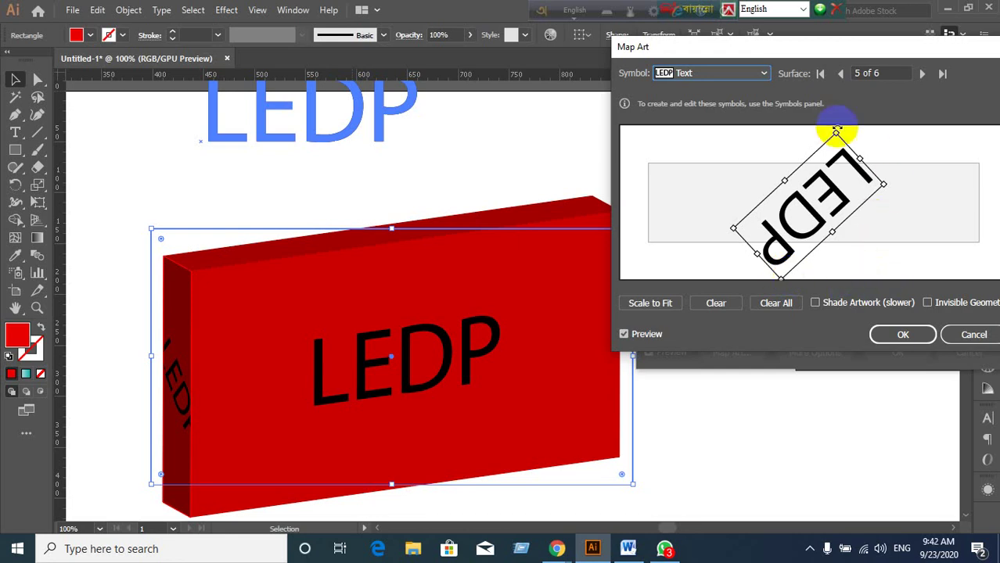
drag(819, 125, 705, 250)
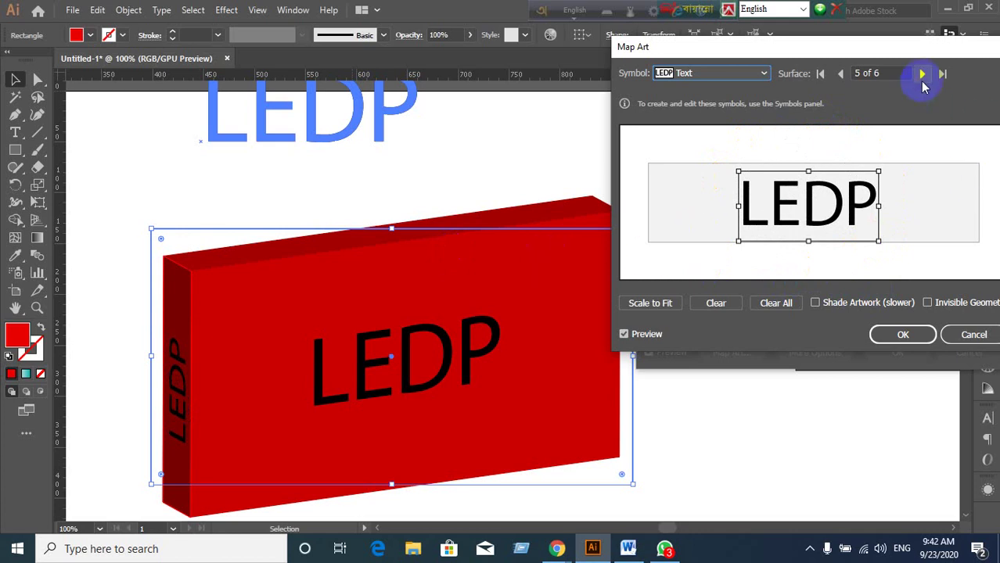
click(923, 76)
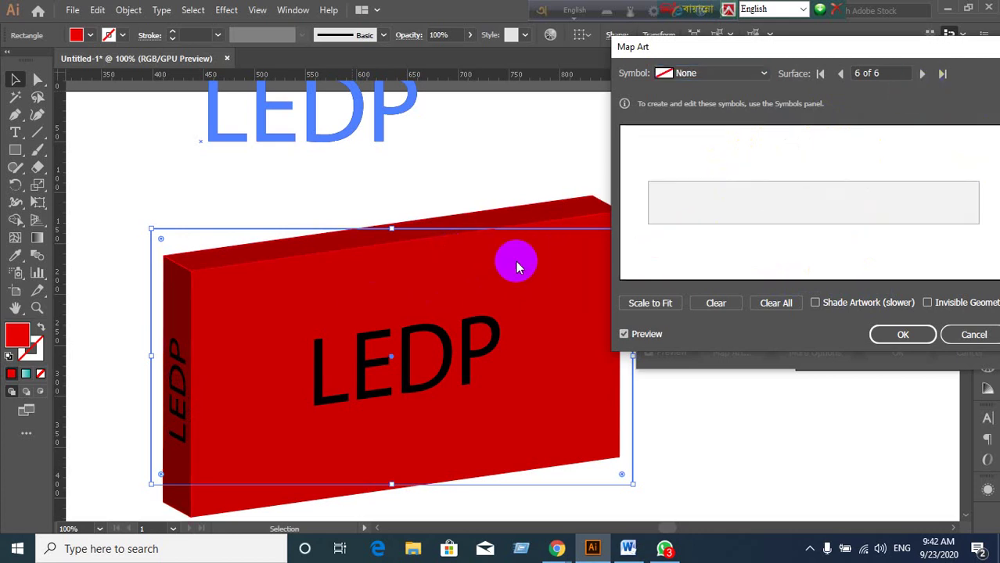
On surface 6 of 6, the box's top face, map the LEDP Text symbol.
click(818, 82)
click(763, 75)
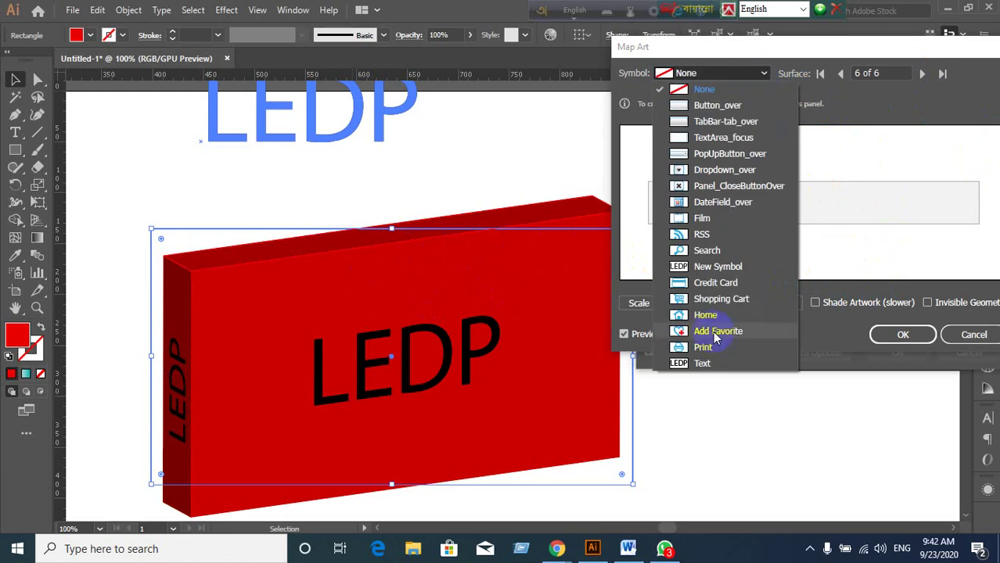
click(701, 364)
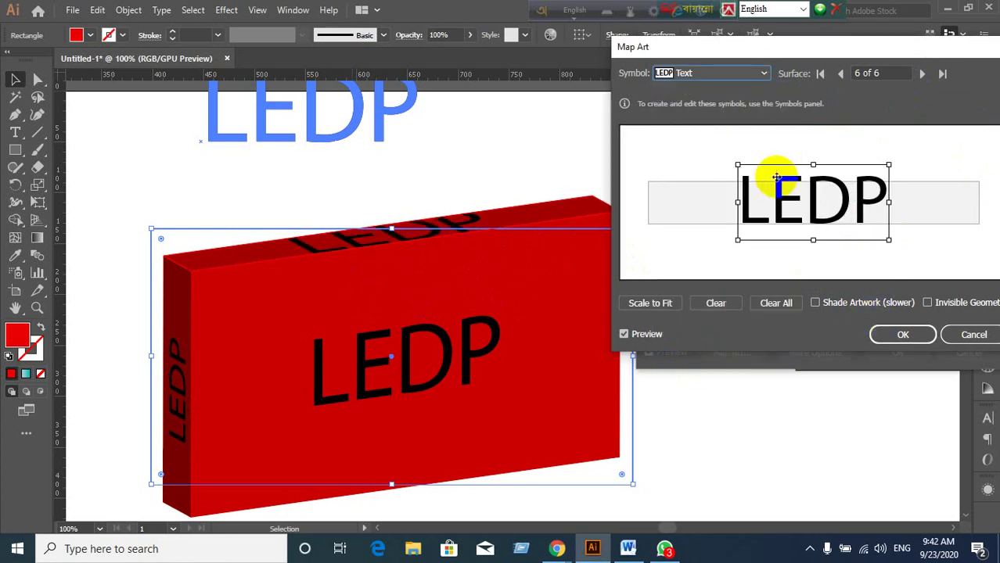
Scale and centre the LEDP art so it fits along the top face in the preview.
drag(737, 165, 785, 188)
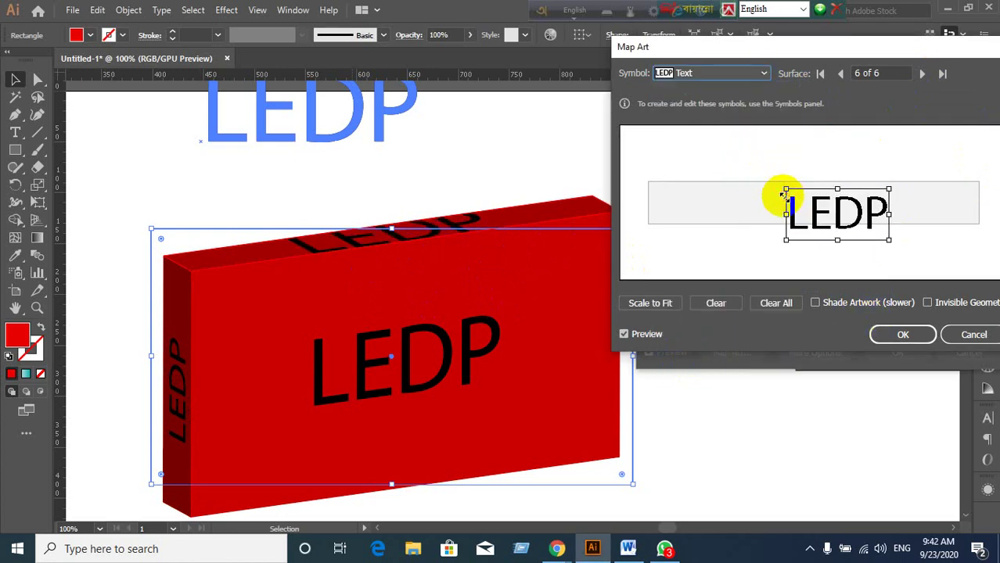
mouse_move(857, 221)
mouse_down()
mouse_move(818, 213)
mouse_move(846, 226)
mouse_up()
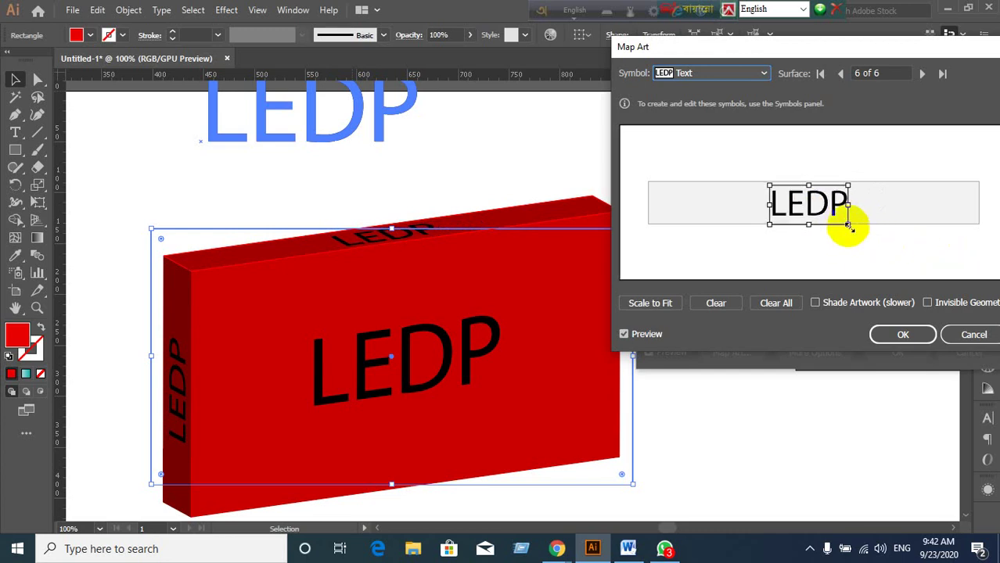
drag(848, 224, 844, 223)
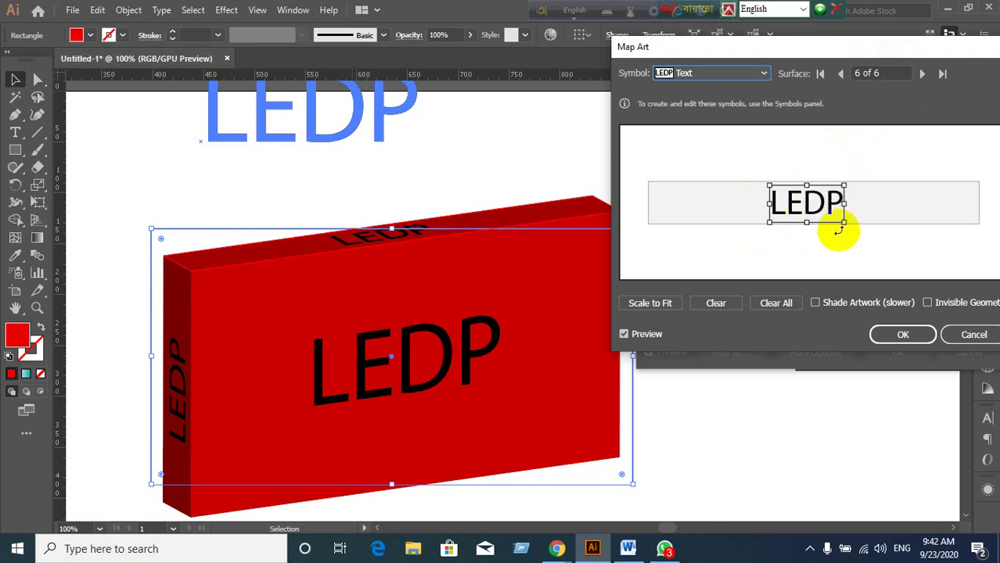
drag(841, 222, 884, 246)
mouse_move(833, 216)
mouse_down()
mouse_move(827, 226)
mouse_move(849, 216)
mouse_move(854, 225)
mouse_move(840, 196)
mouse_move(824, 211)
mouse_up()
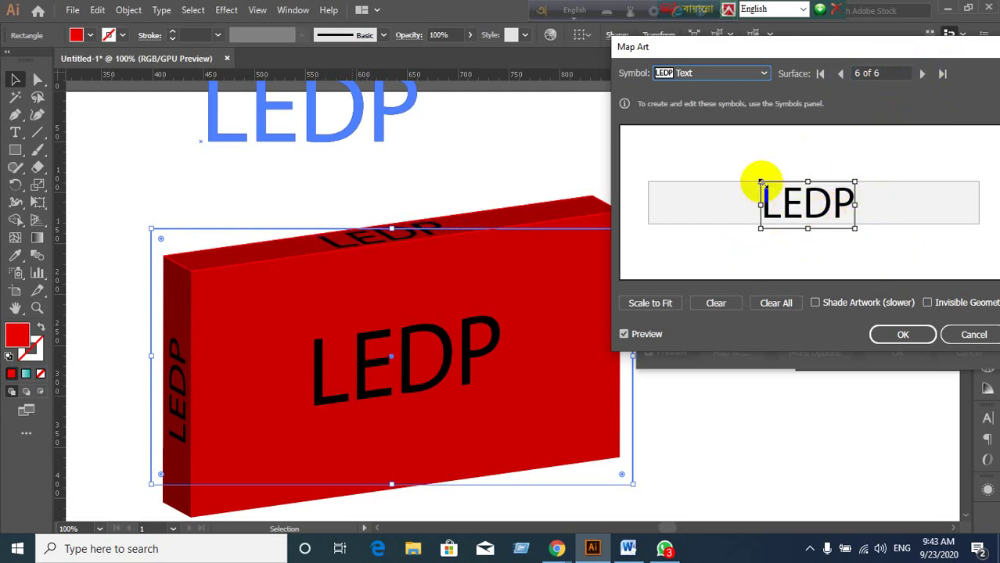
drag(761, 183, 771, 188)
drag(824, 216, 824, 217)
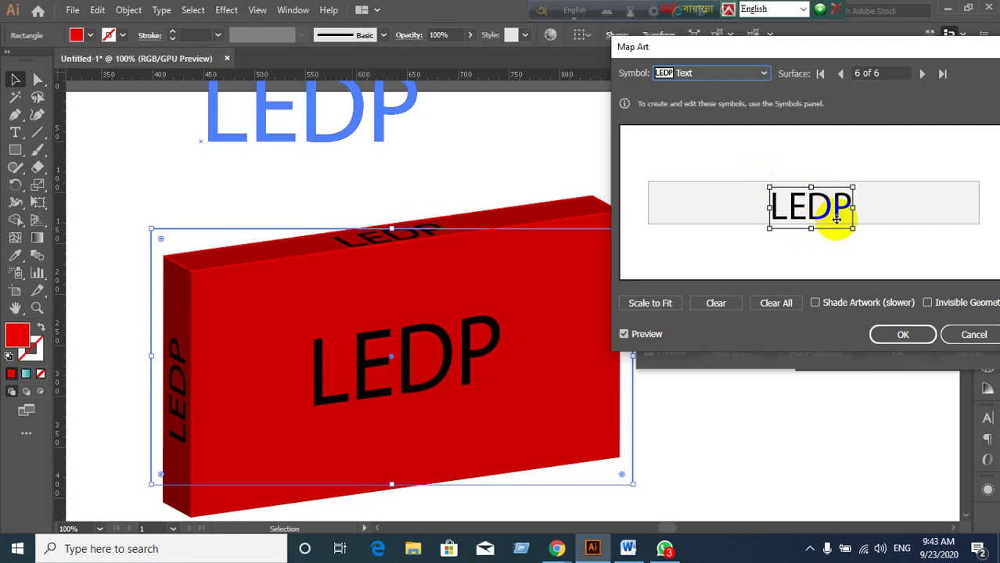
click(749, 79)
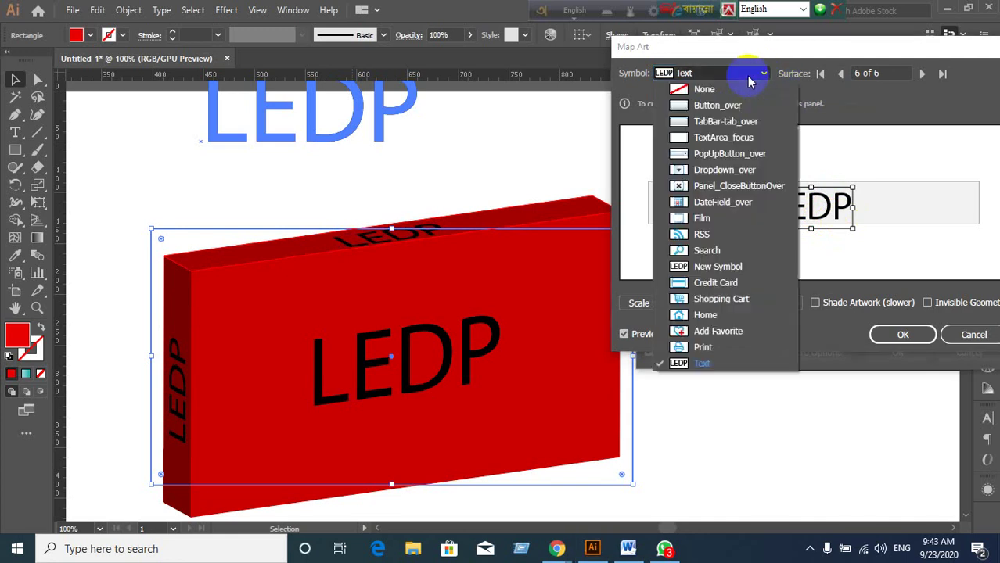
Replace the top-face LEDP with a small Home symbol and confirm Map Art and 3D Extrude & Bevel.
click(692, 318)
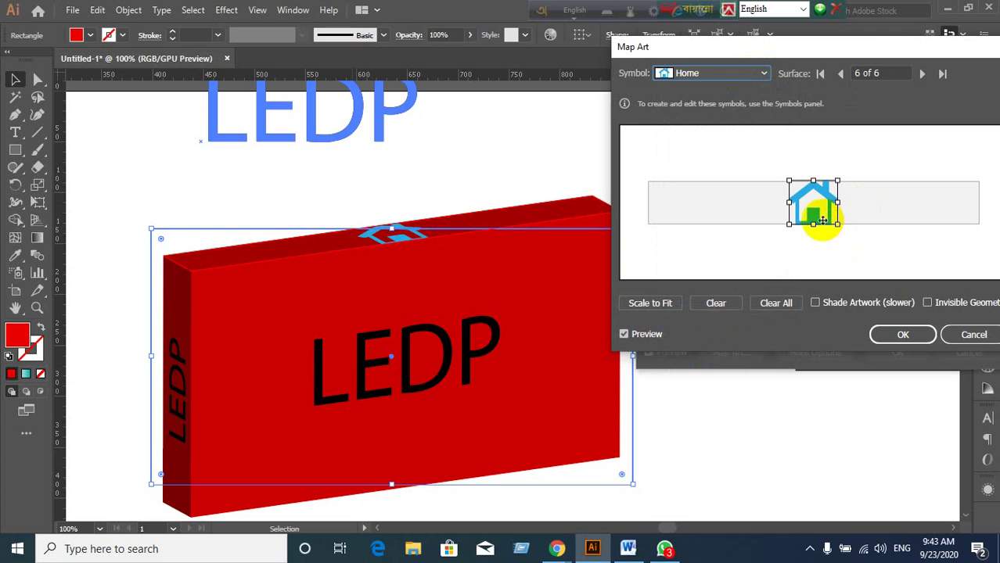
drag(838, 227, 792, 190)
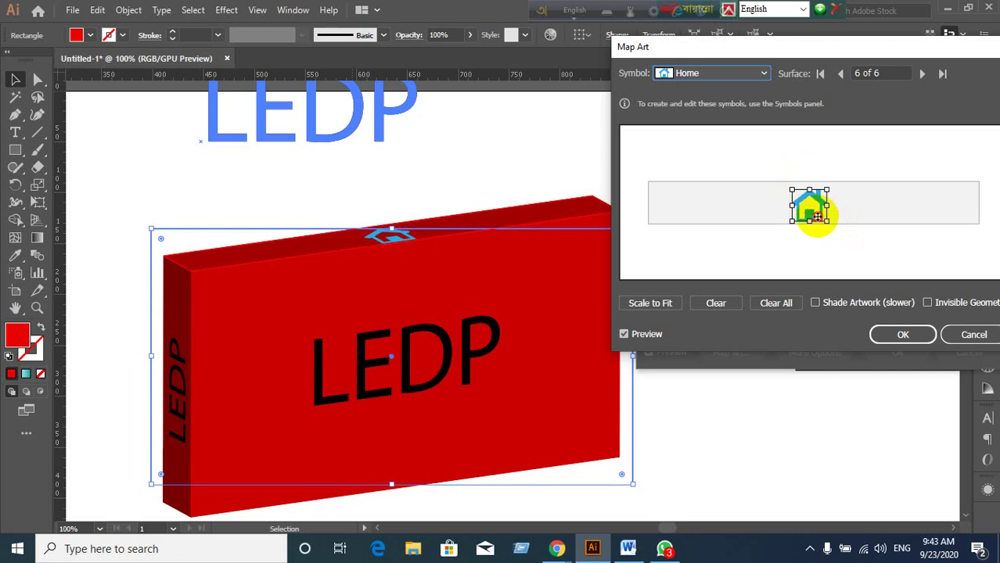
drag(817, 215, 816, 212)
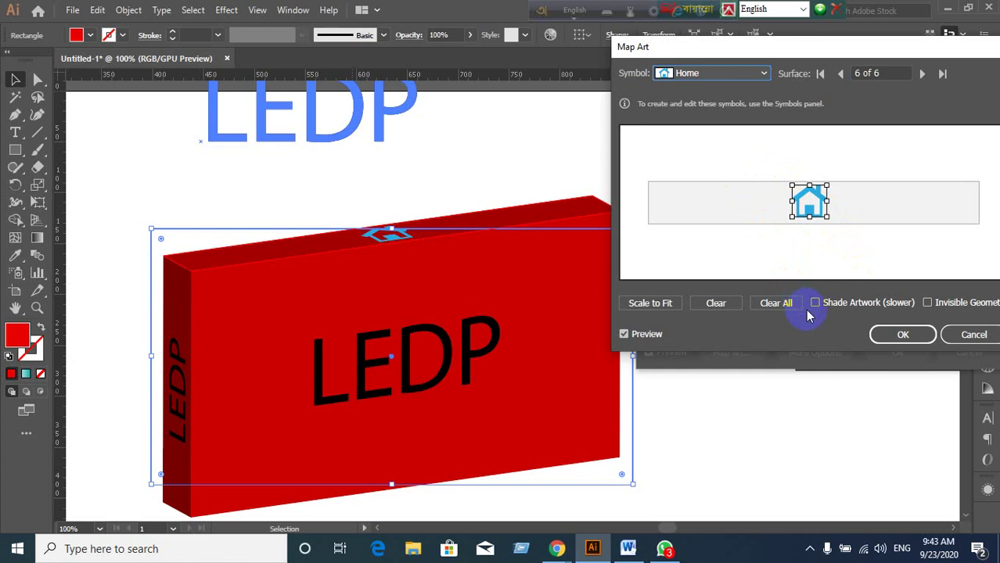
click(876, 335)
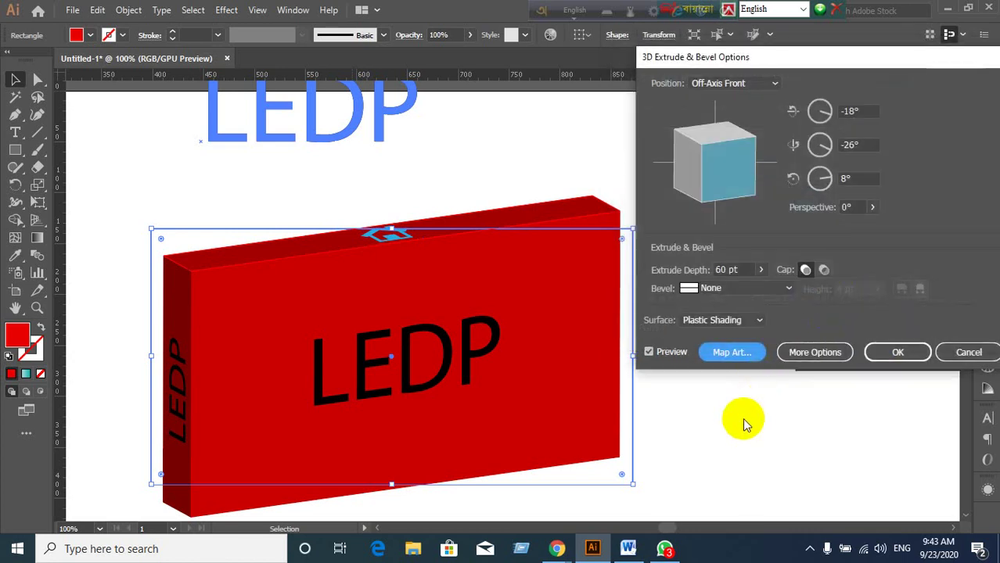
click(902, 354)
Select the red 3D box and the LEDP symbol instance, checking their context menus.
click(822, 395)
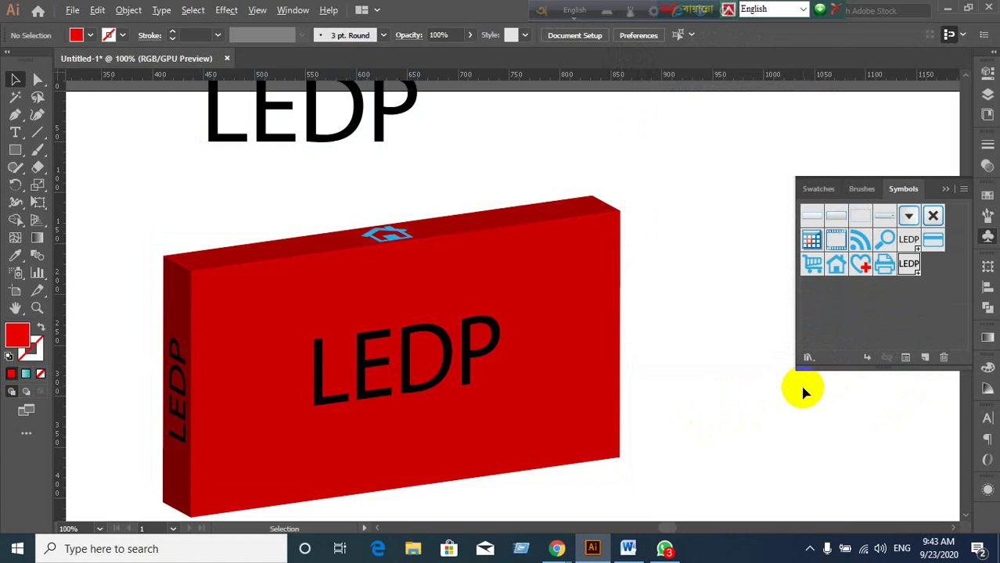
scroll(810, 391, down, 2)
scroll(804, 391, up, 1)
drag(319, 306, 266, 207)
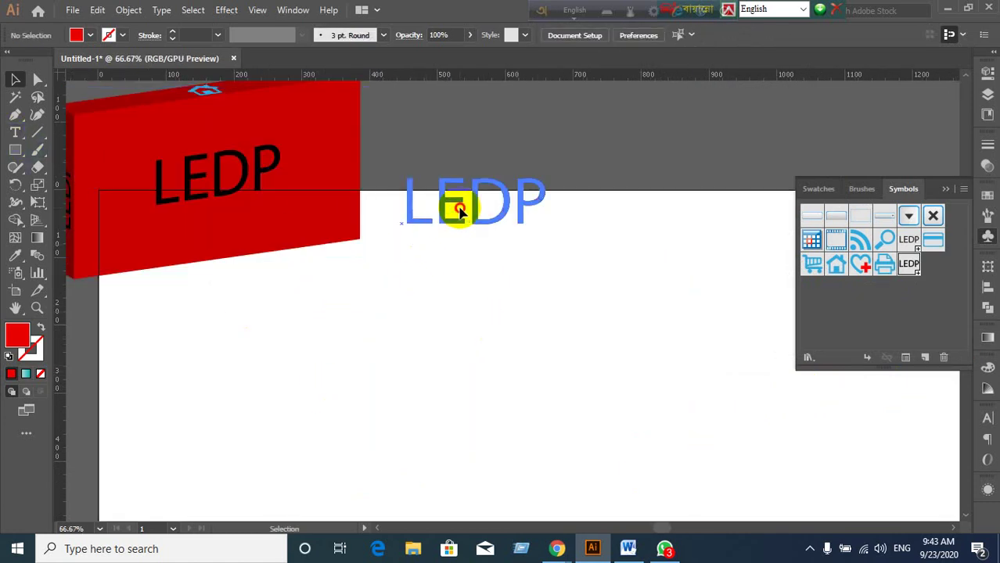
click(498, 226)
right_click(495, 222)
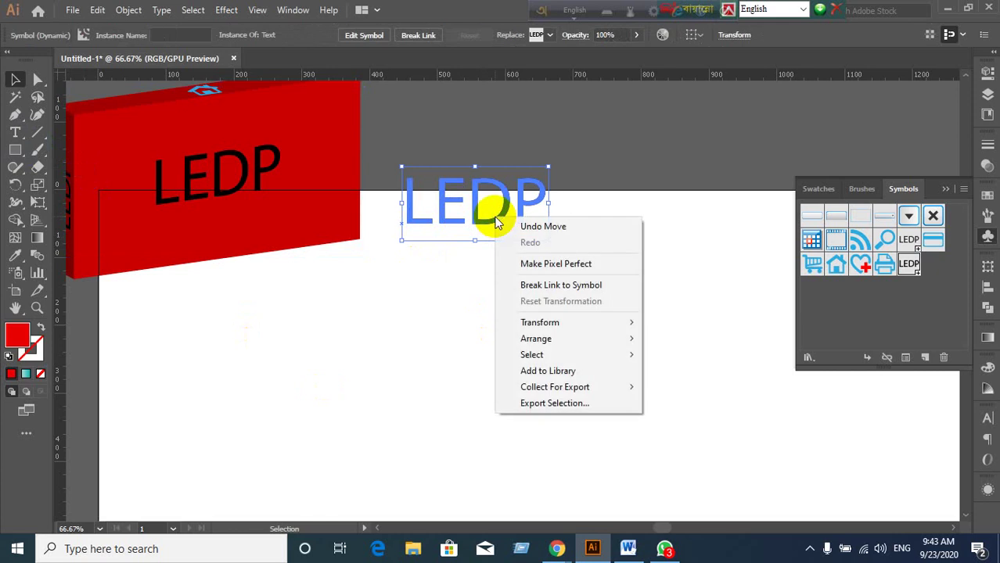
click(432, 298)
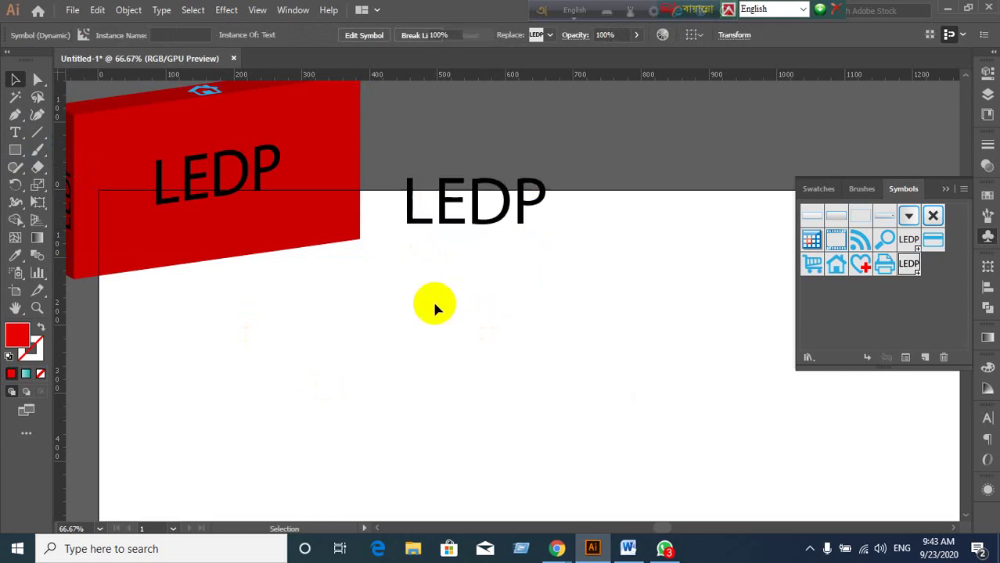
click(480, 215)
right_click(480, 223)
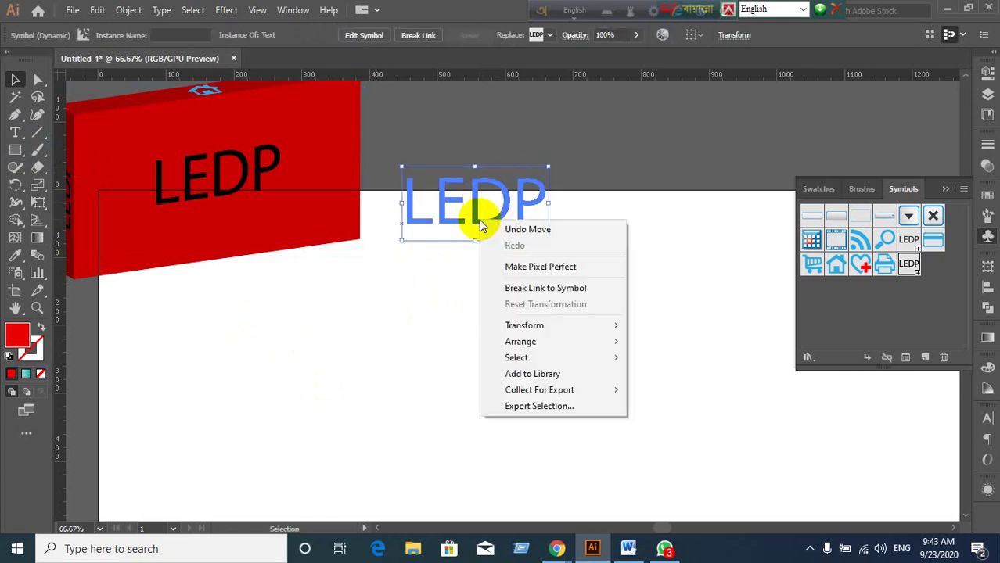
click(439, 284)
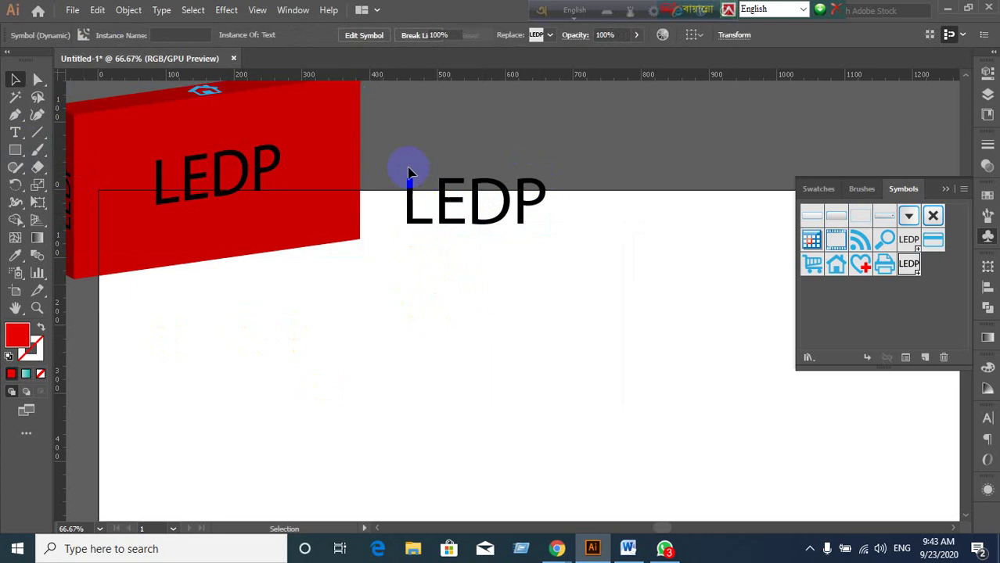
Type a new LEDP text on the artboard and fill it red (ea0000).
click(15, 132)
click(491, 313)
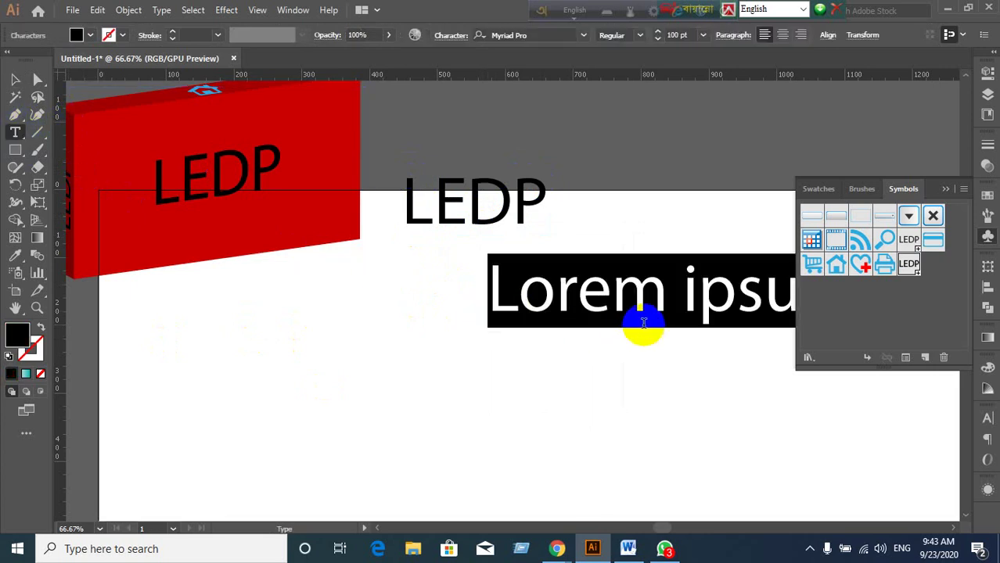
text(LEDP)
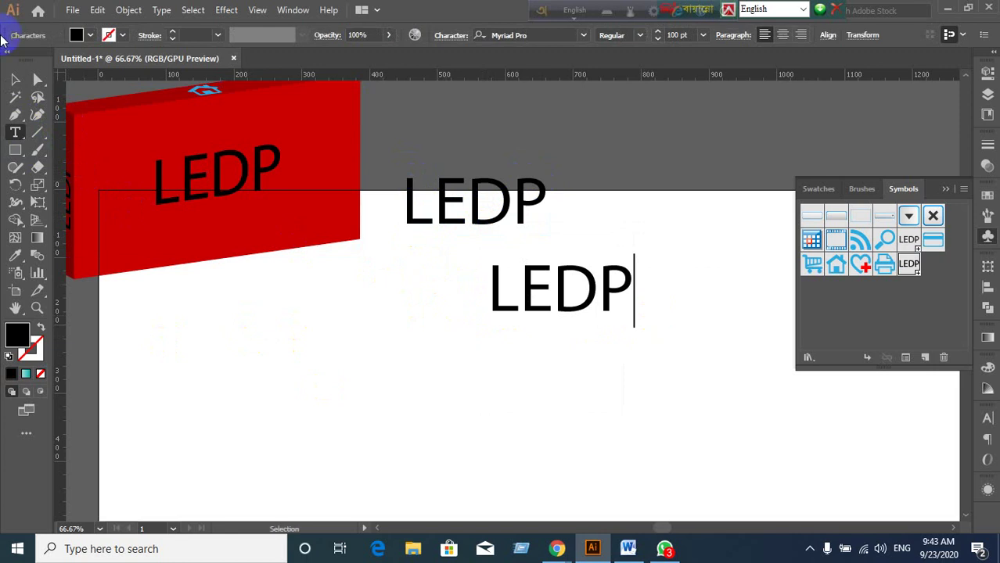
click(15, 79)
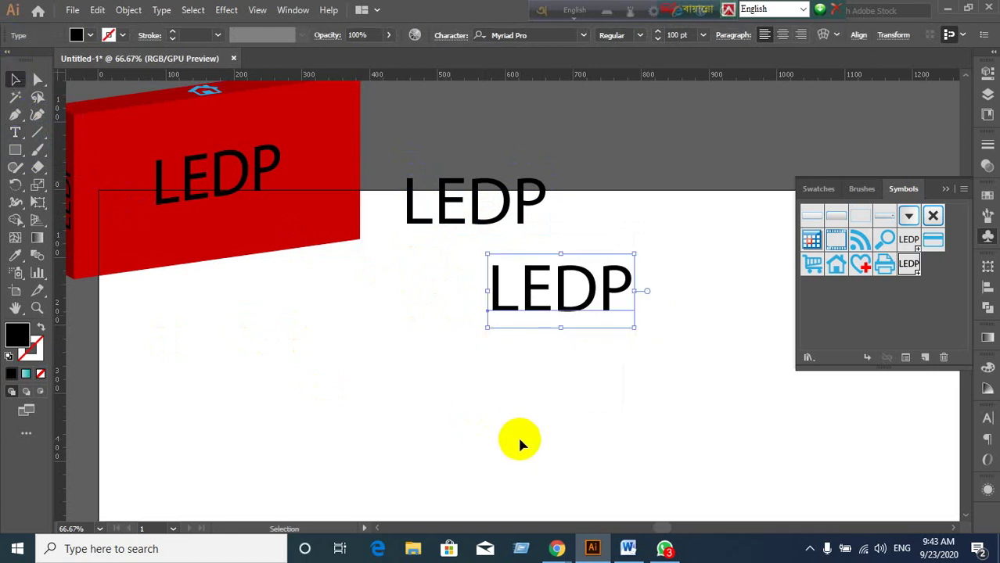
double_click(26, 341)
drag(495, 290, 493, 191)
click(656, 182)
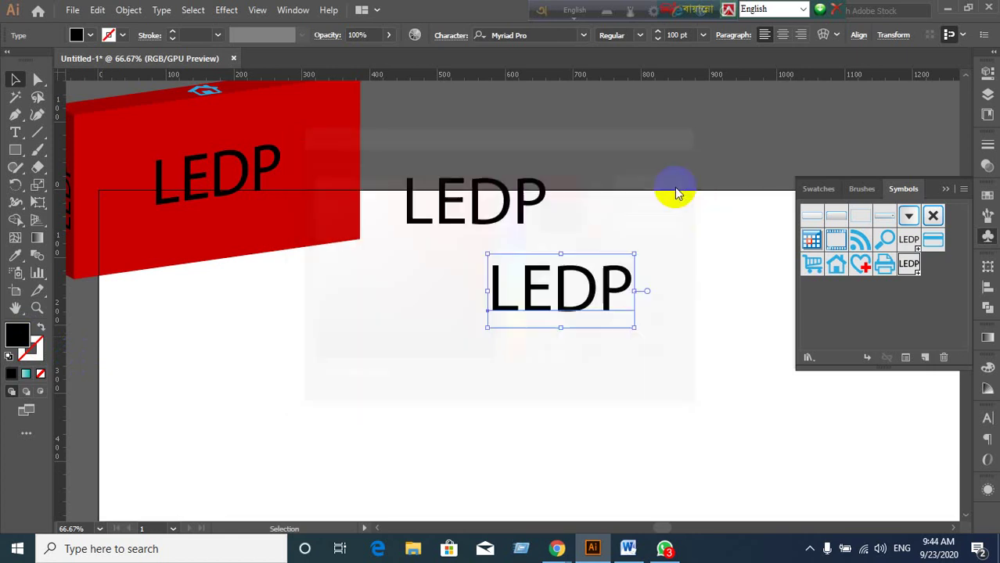
Move the red LEDP text down-left and enlarge it to about 168 pt.
click(654, 368)
drag(588, 305, 549, 336)
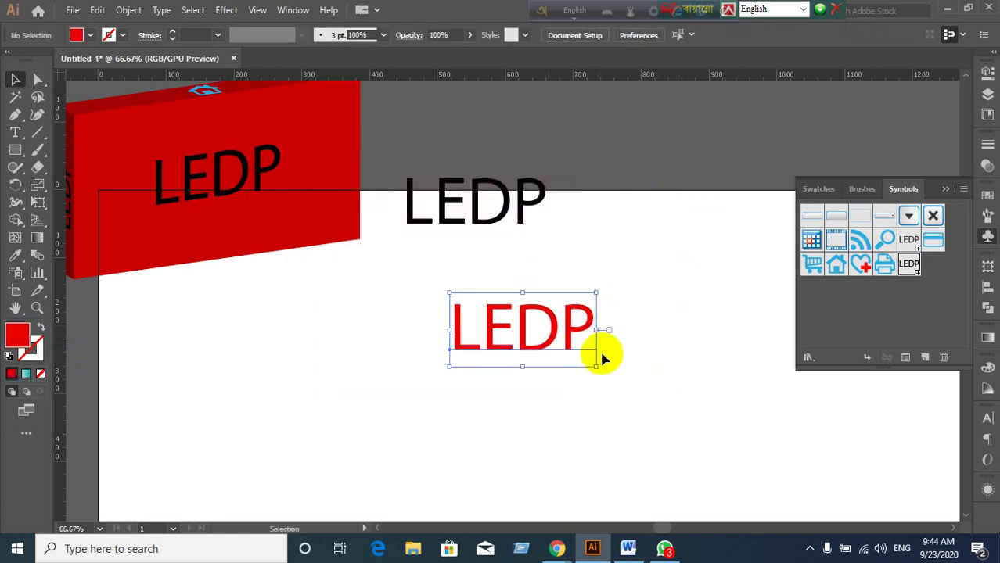
drag(594, 369, 655, 405)
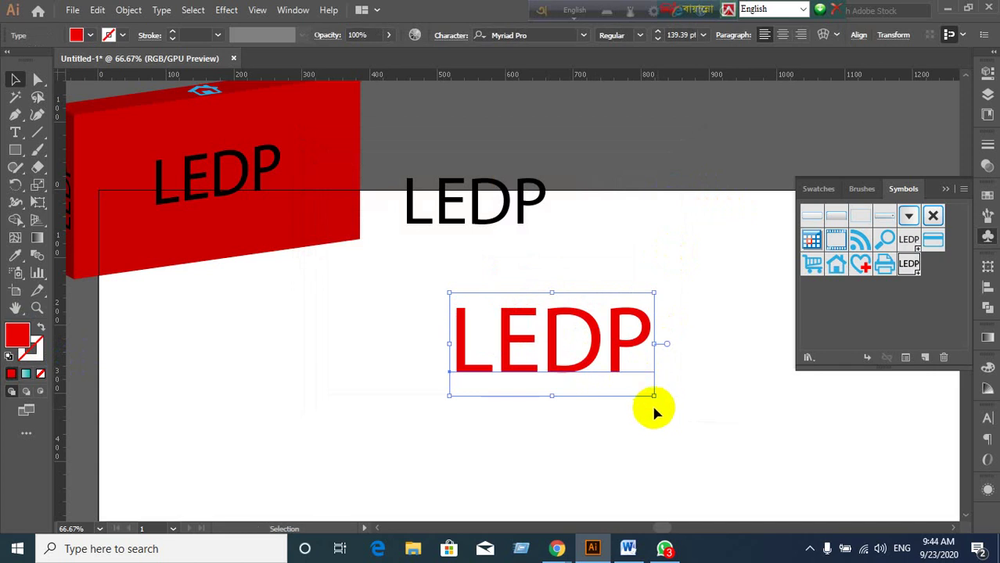
drag(654, 395, 697, 416)
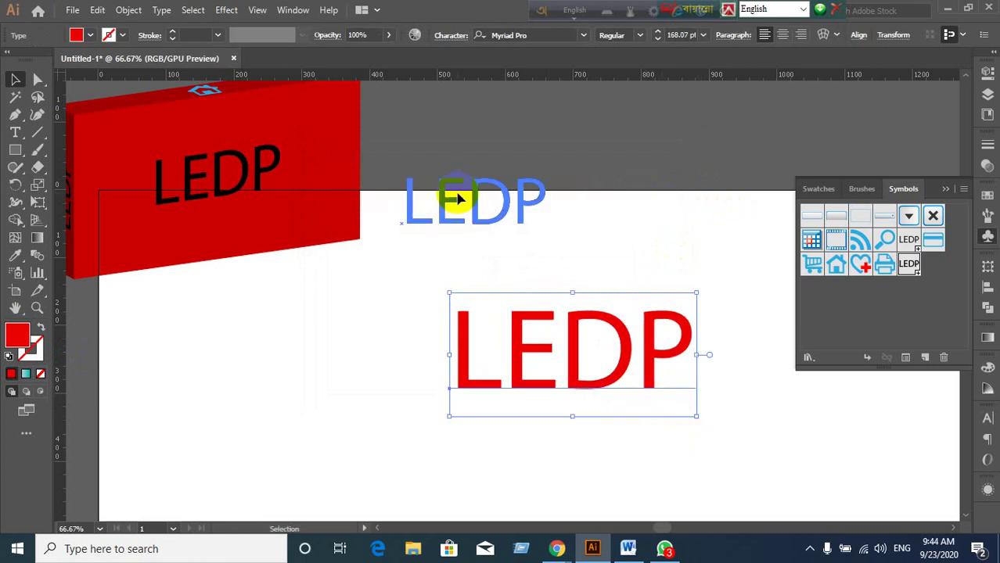
Apply 3D Extrude & Bevel to the red LEDP text with Preview on, at 134 pt depth.
click(225, 11)
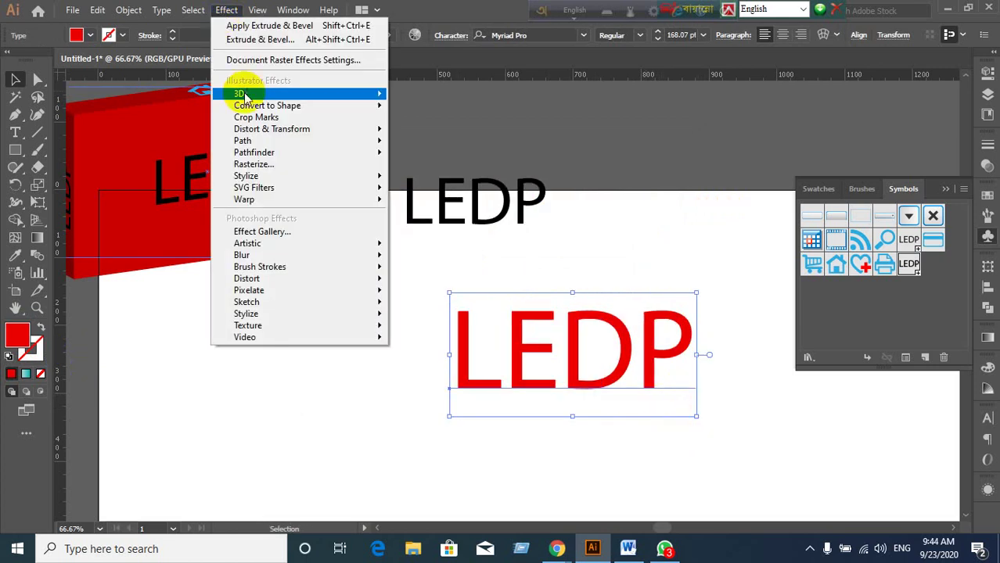
mouse_move(234, 94)
click(444, 96)
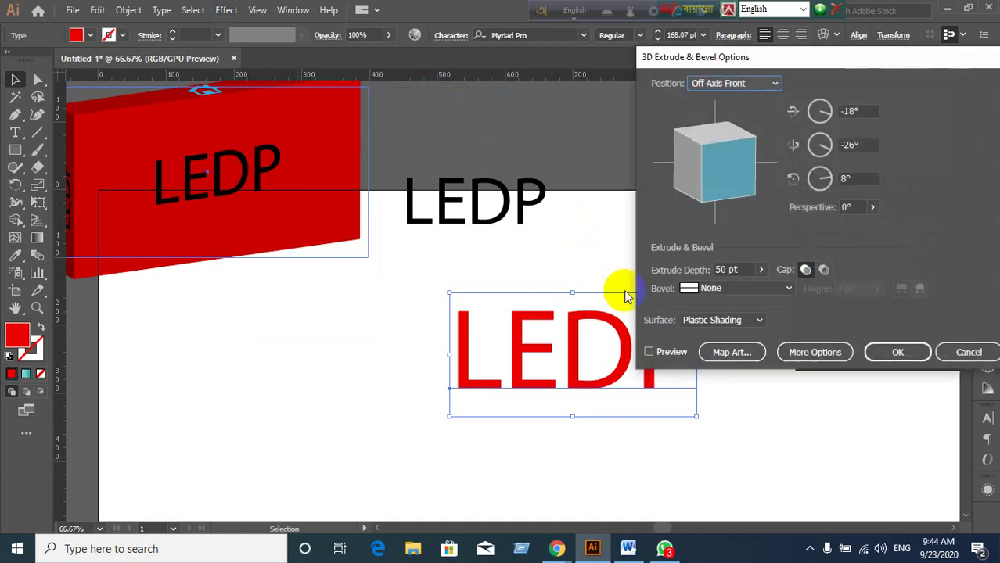
click(648, 351)
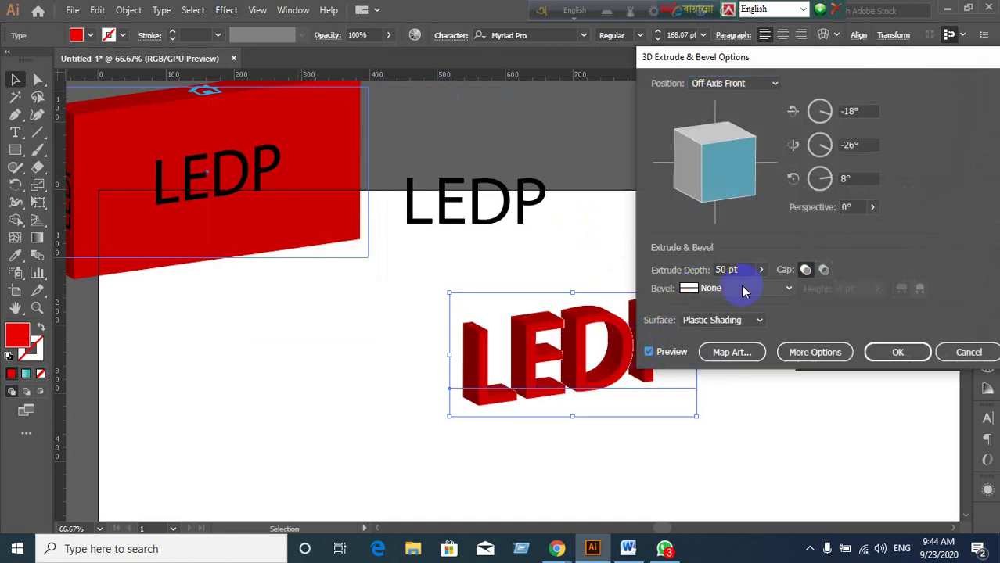
click(761, 269)
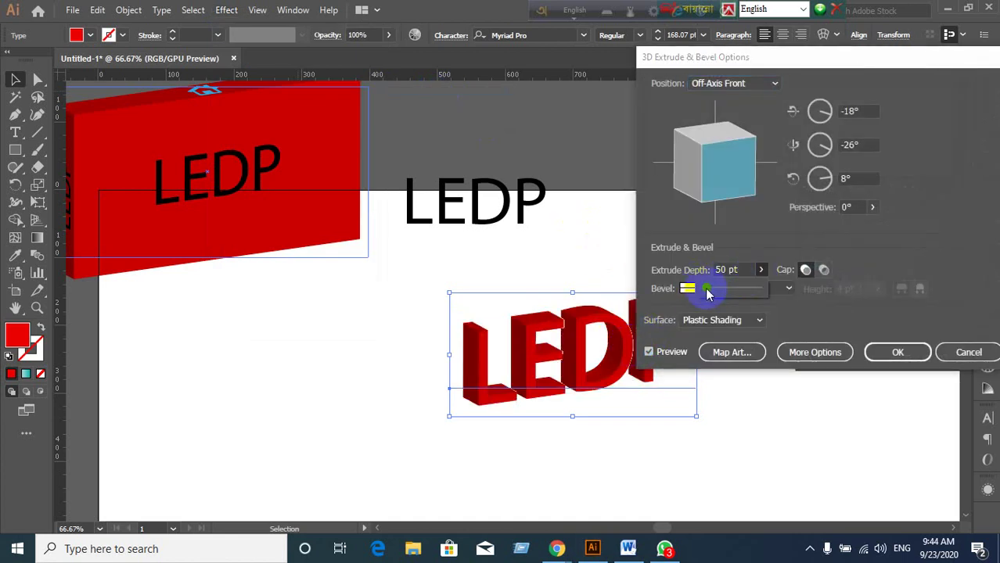
drag(706, 288, 709, 289)
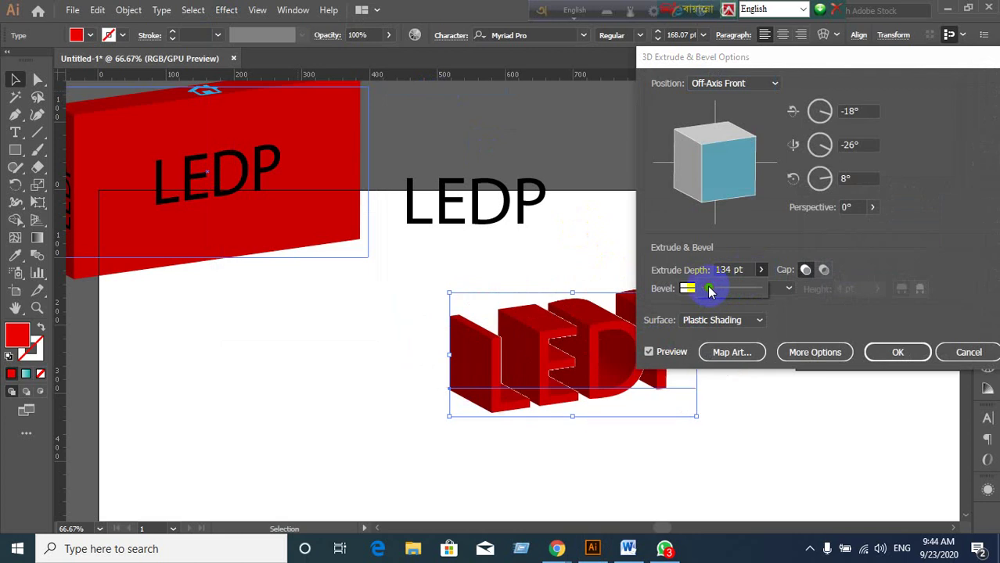
drag(761, 57, 855, 57)
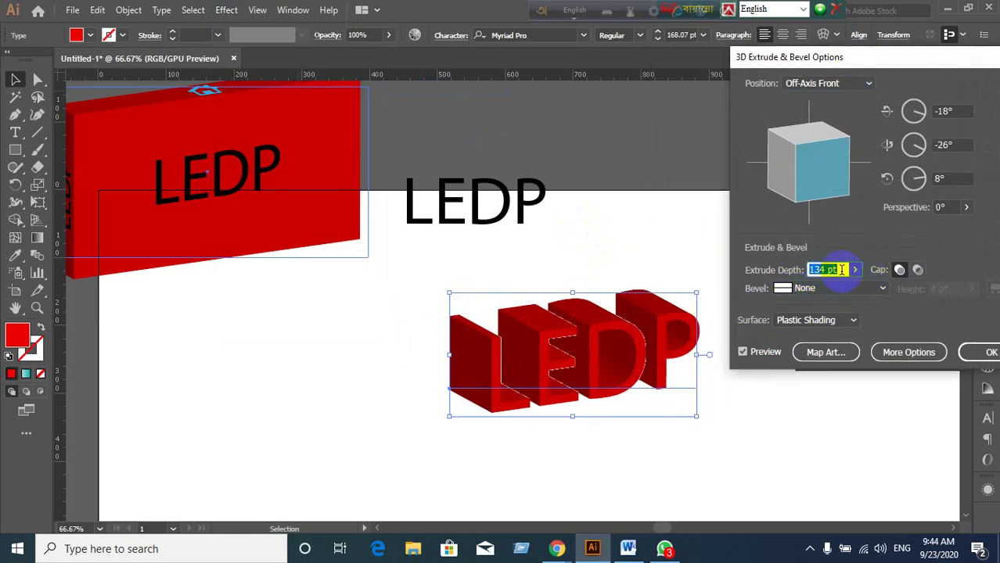
Reduce the Extrude Depth from 134 pt to 49 pt.
click(841, 269)
scroll(841, 269, down, 20)
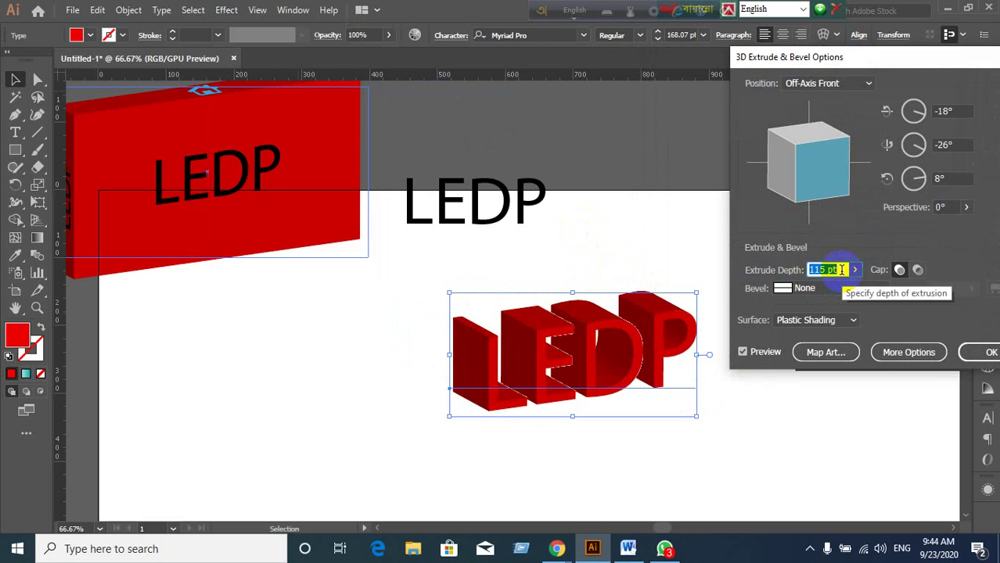
scroll(841, 269, down, 20)
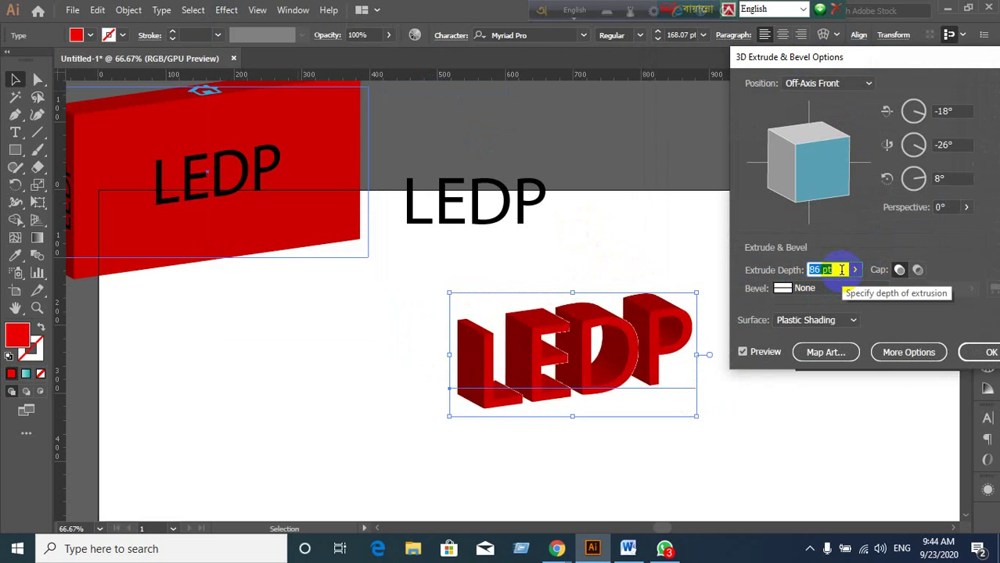
scroll(841, 270, down, 15)
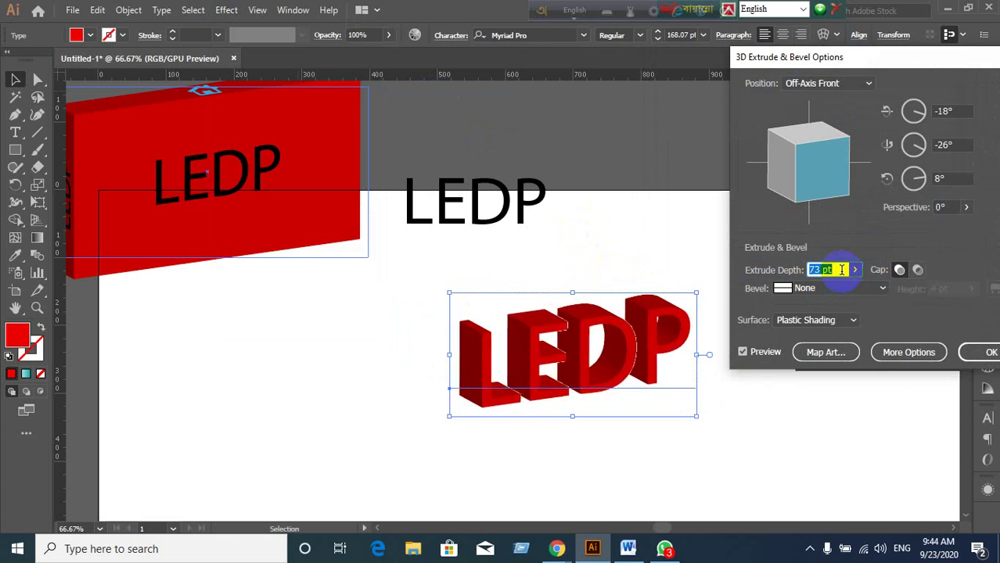
scroll(841, 269, down, 16)
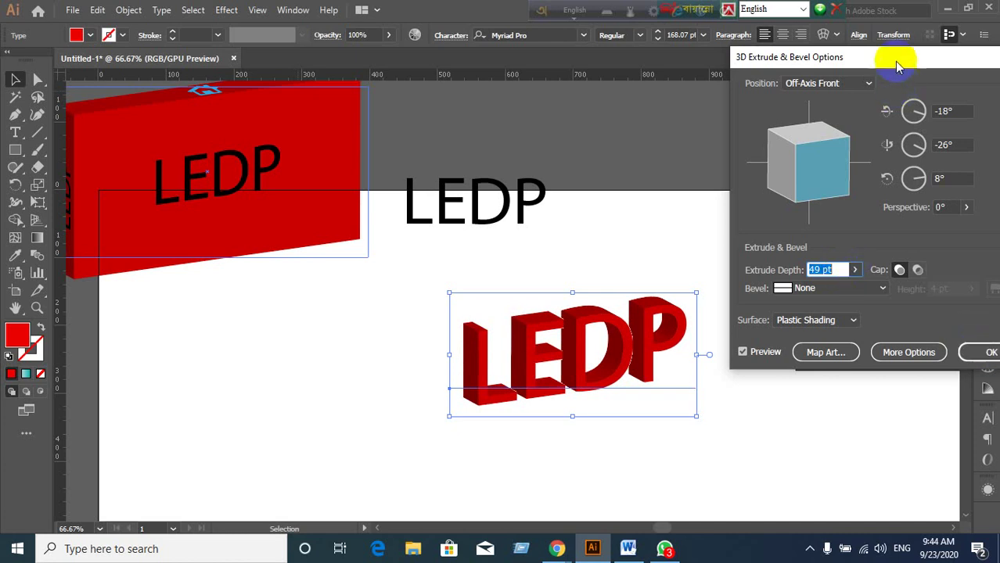
drag(894, 61, 713, 38)
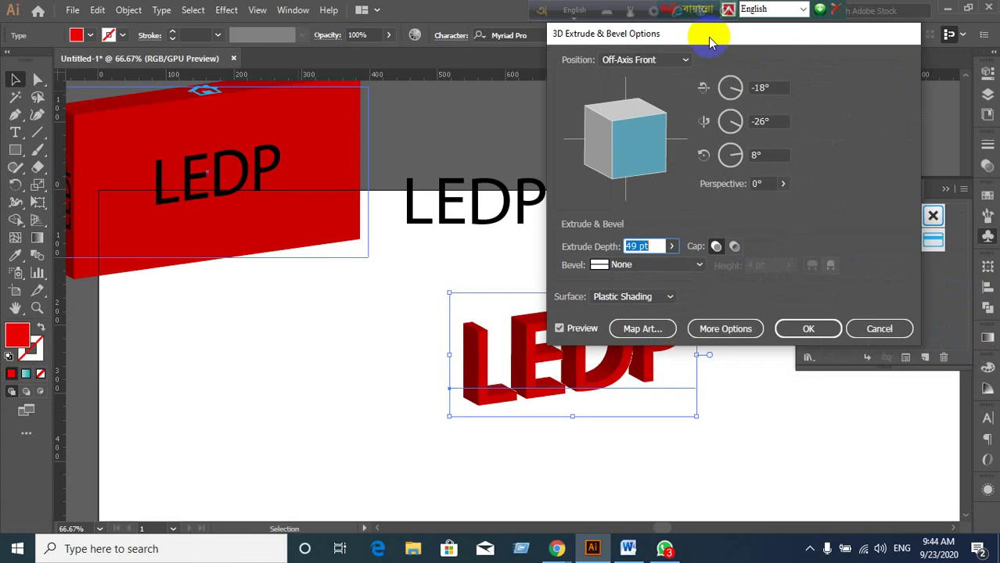
Expand the lighting options and move the existing light toward the lower left of the sphere.
click(728, 328)
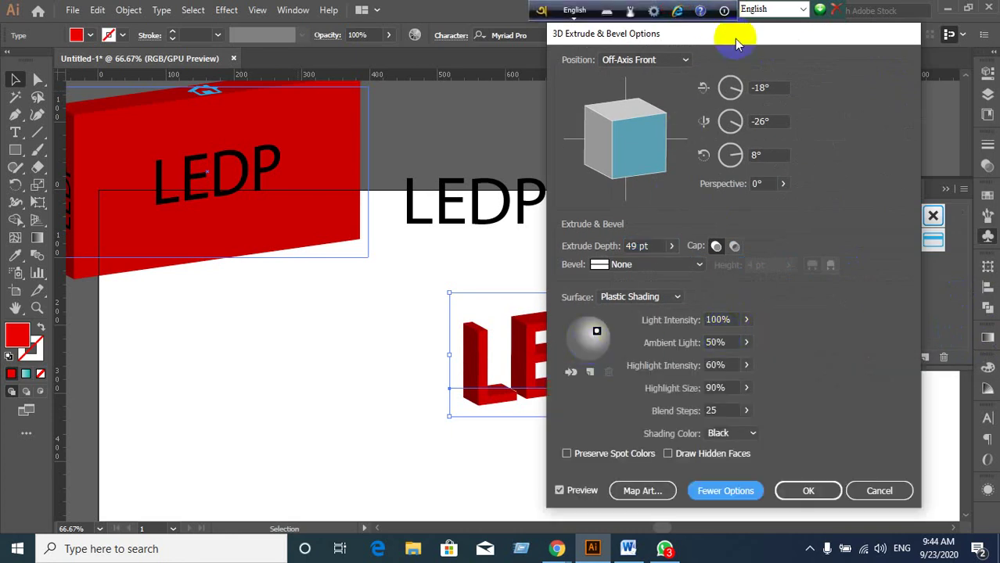
drag(736, 43, 852, 28)
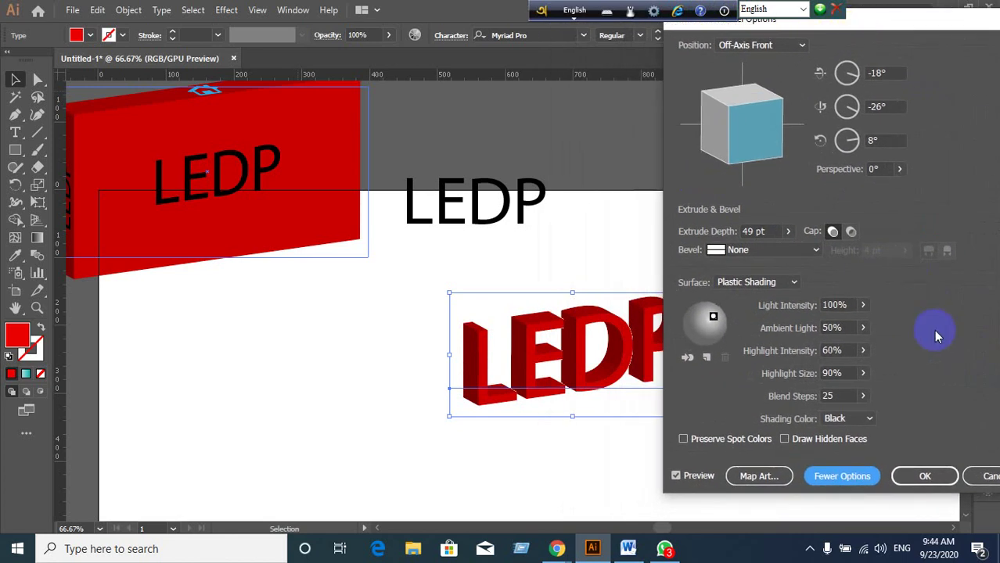
click(713, 320)
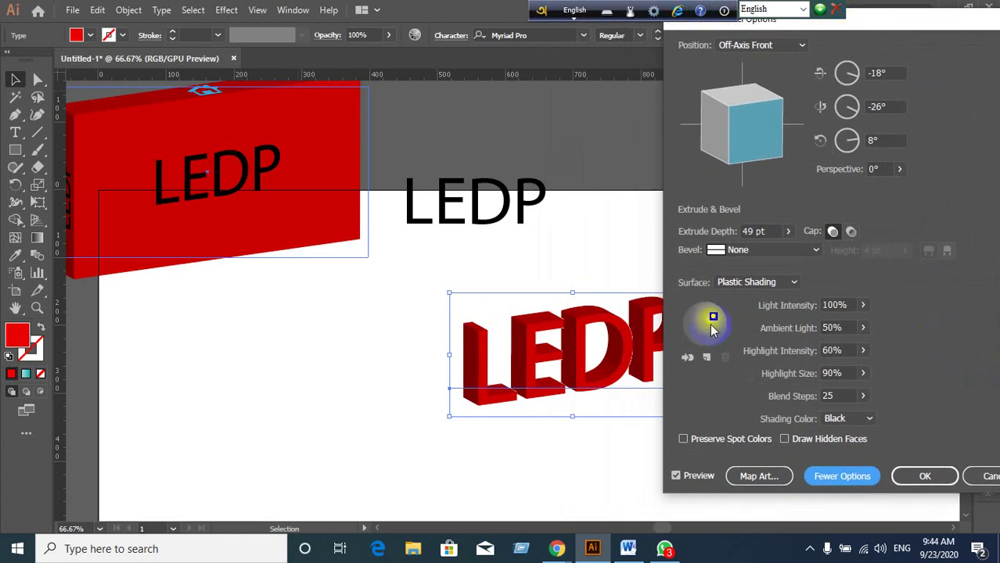
mouse_move(712, 317)
mouse_down()
mouse_move(703, 328)
mouse_move(695, 320)
mouse_move(718, 318)
mouse_move(720, 331)
mouse_up()
Add a second light and move it up and left on the shading sphere.
click(707, 357)
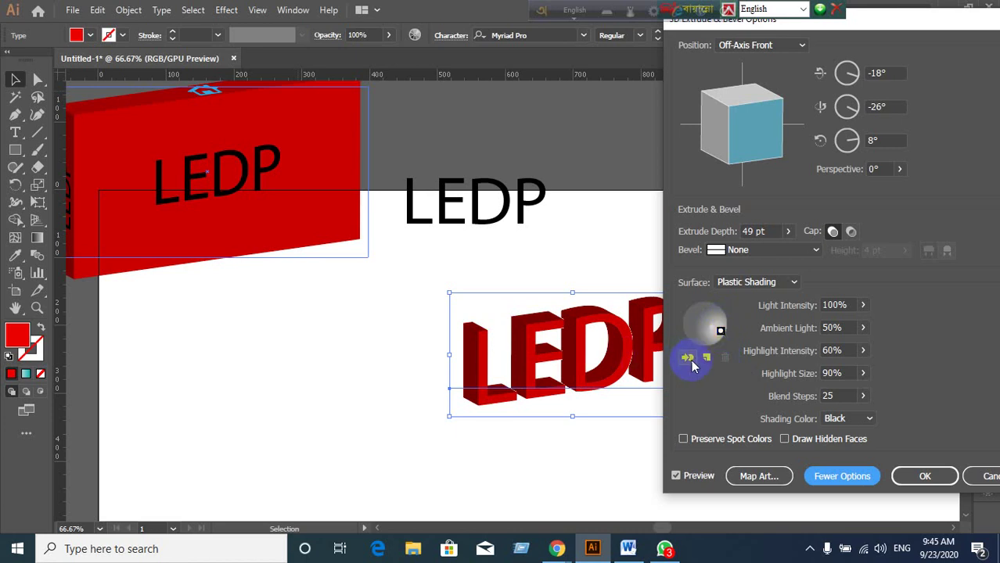
click(708, 359)
click(707, 358)
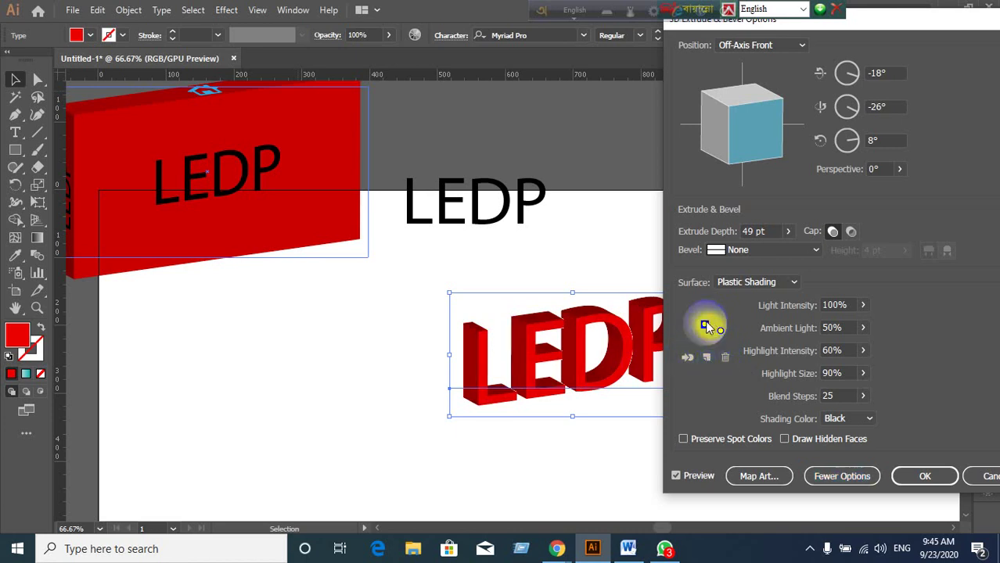
drag(707, 324, 704, 317)
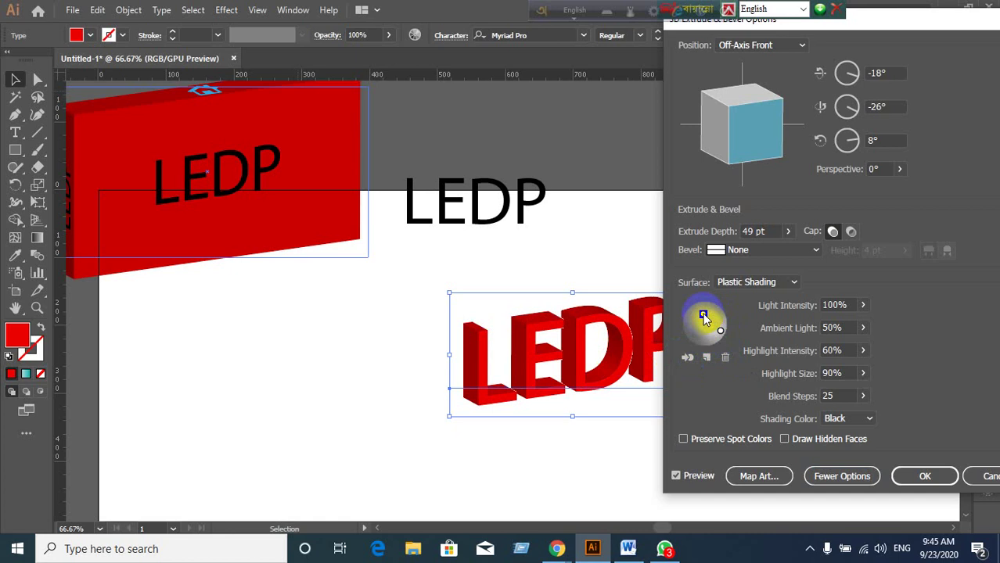
Add a third light, delete it again, and move the second light lower on the sphere.
click(721, 331)
click(706, 357)
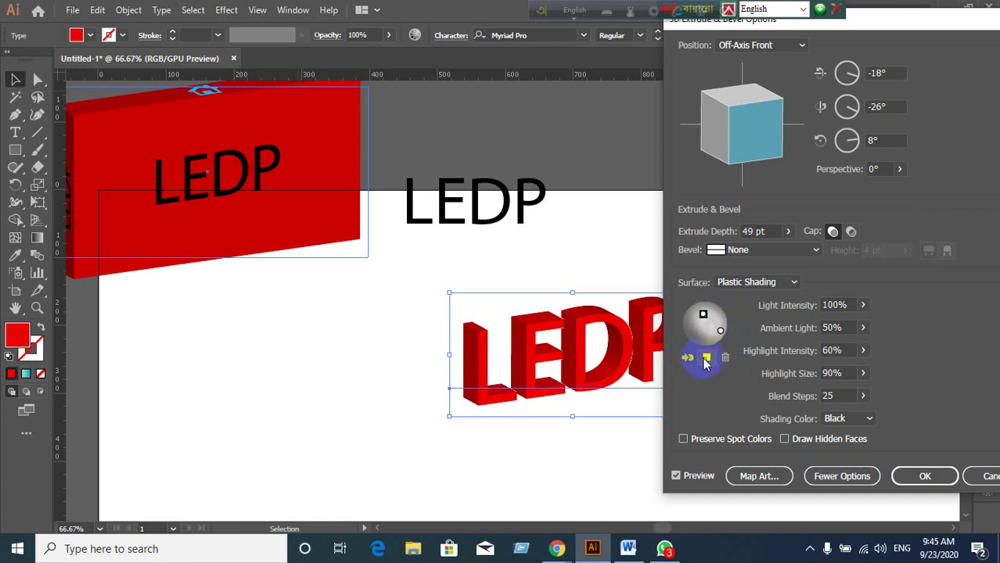
drag(706, 327, 695, 333)
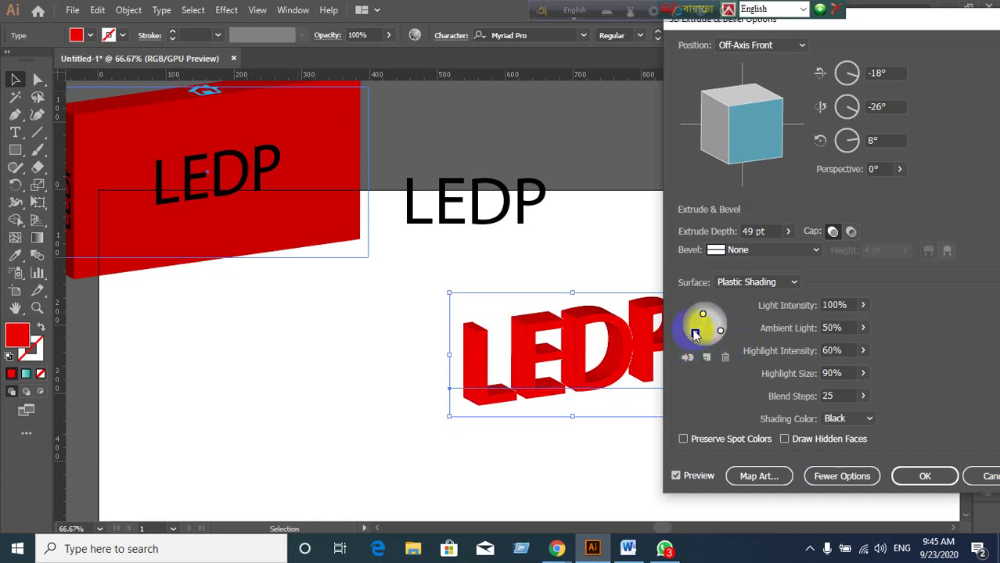
click(698, 333)
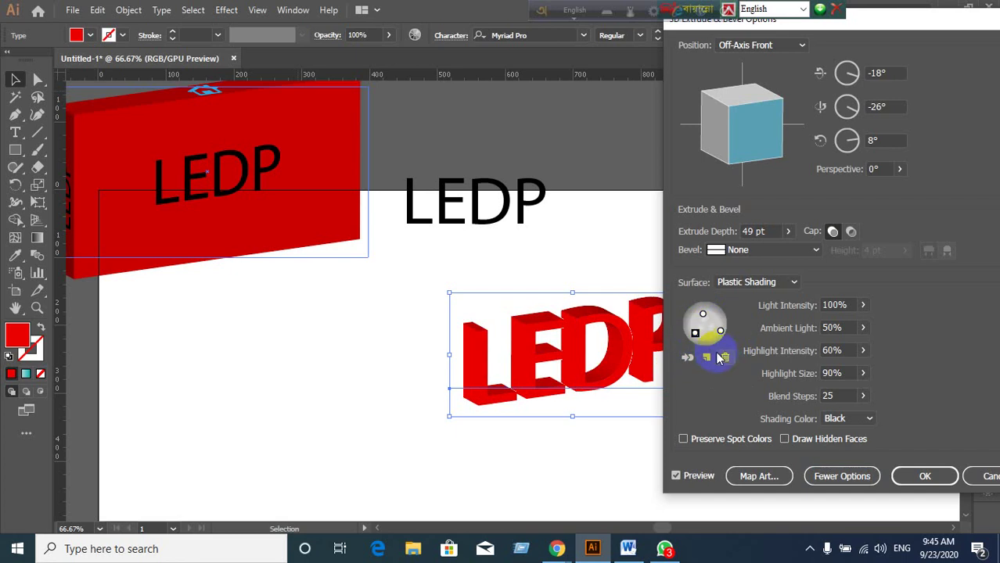
click(685, 356)
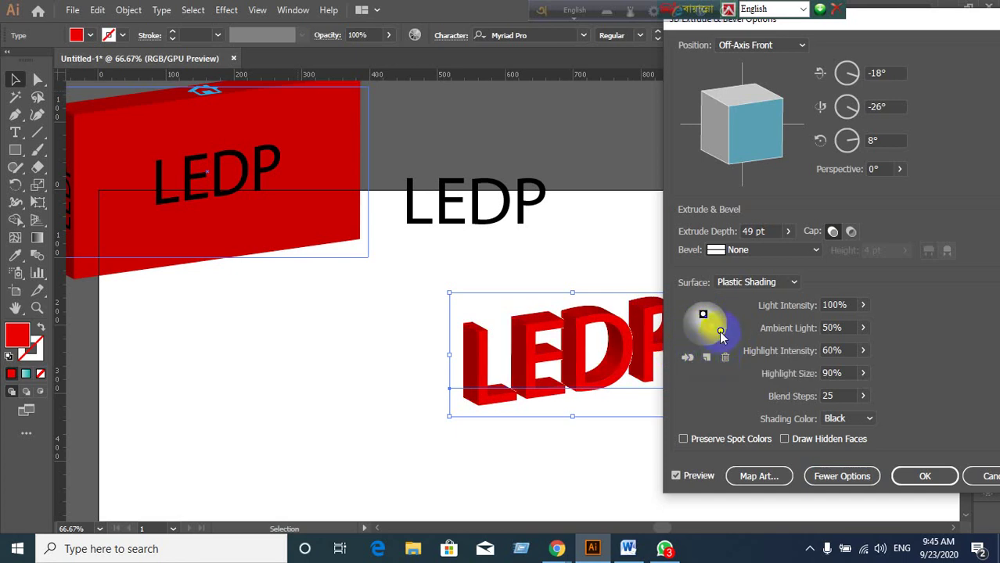
drag(720, 330, 709, 335)
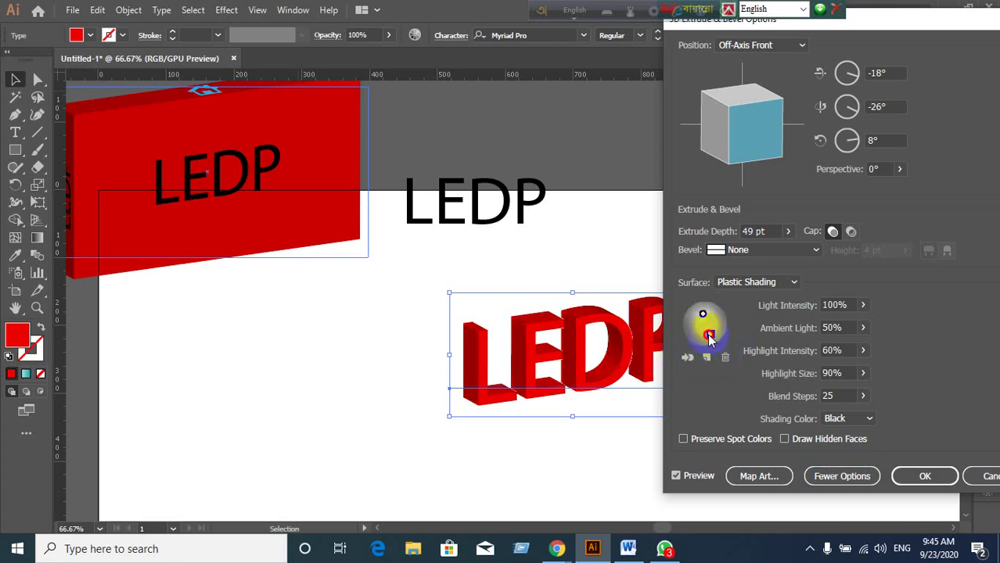
Return the Light Intensity value to 100%.
double_click(850, 305)
scroll(852, 305, down, 8)
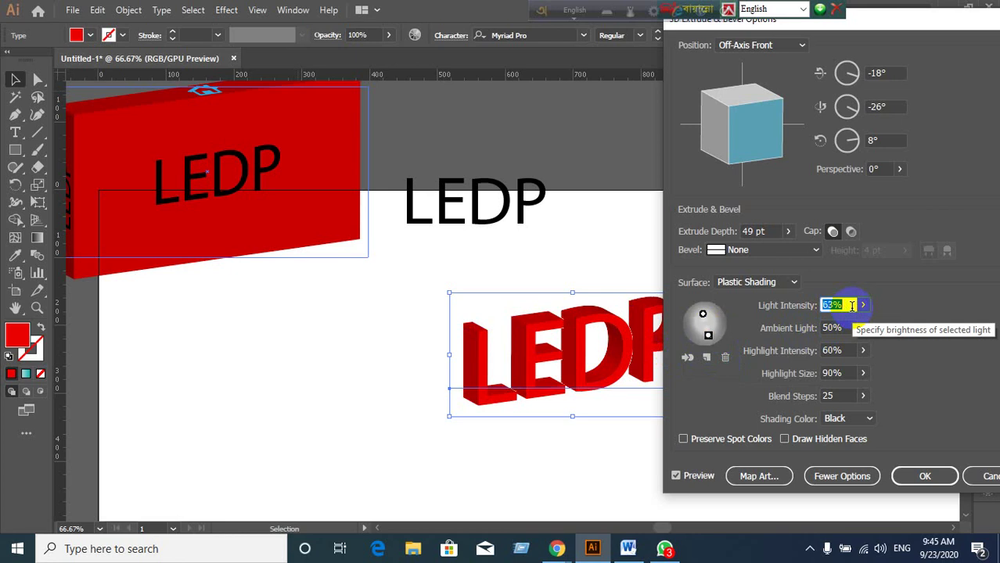
scroll(851, 305, down, 1)
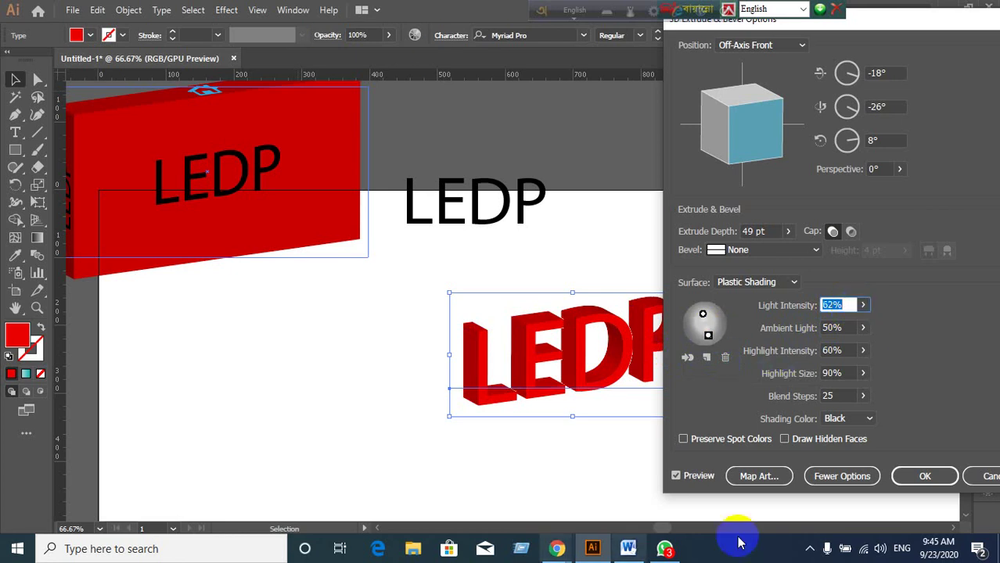
scroll(845, 305, up, 3)
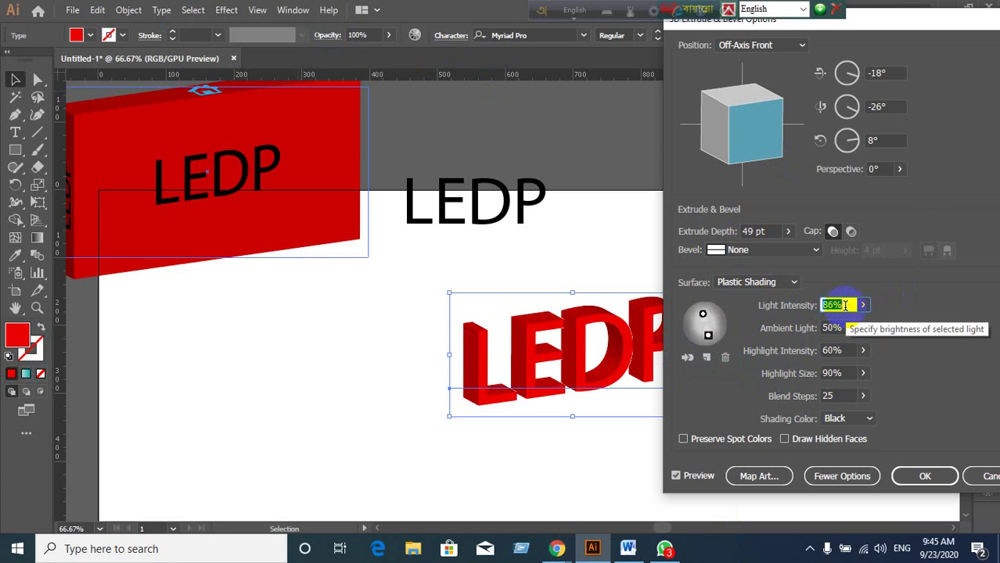
scroll(845, 305, up, 6)
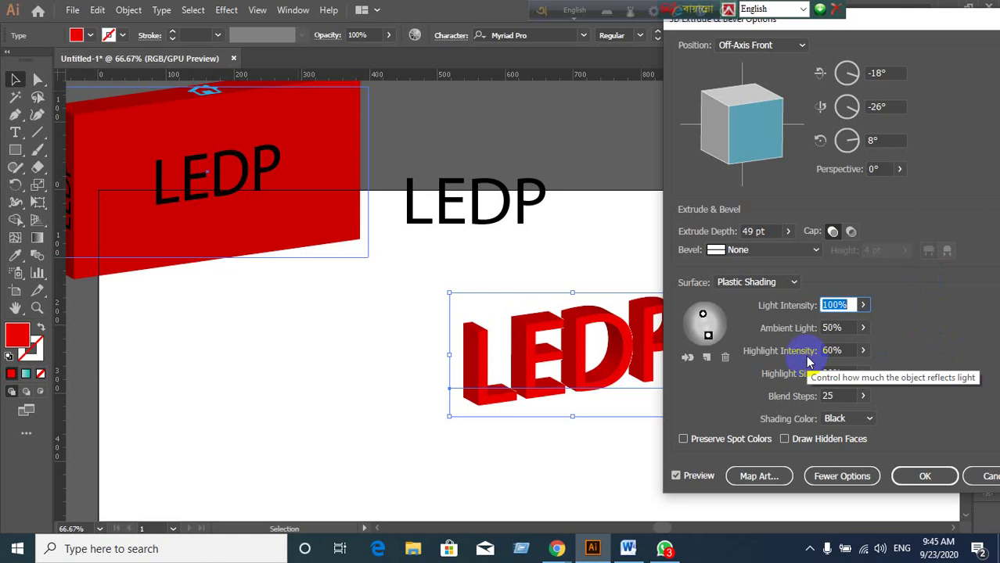
Cancel the 3D Extrude & Bevel Options dialog to discard the extrusion settings.
drag(876, 24, 830, 44)
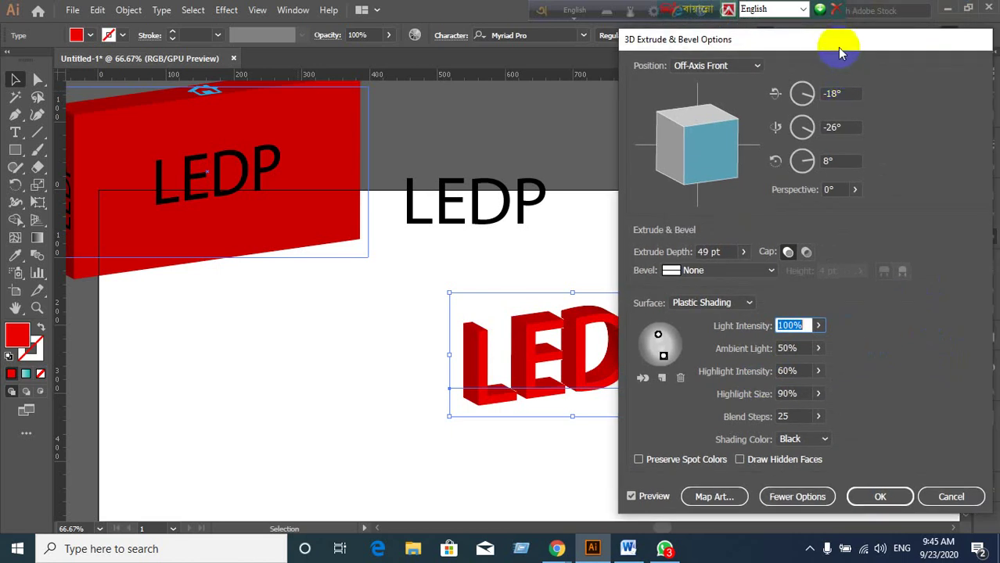
drag(837, 47, 798, 47)
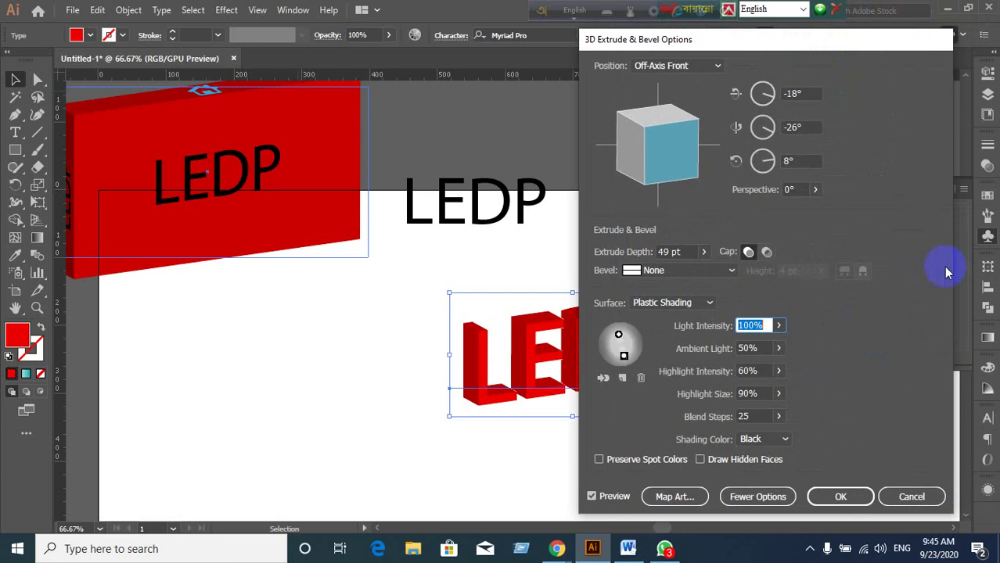
drag(863, 42, 910, 35)
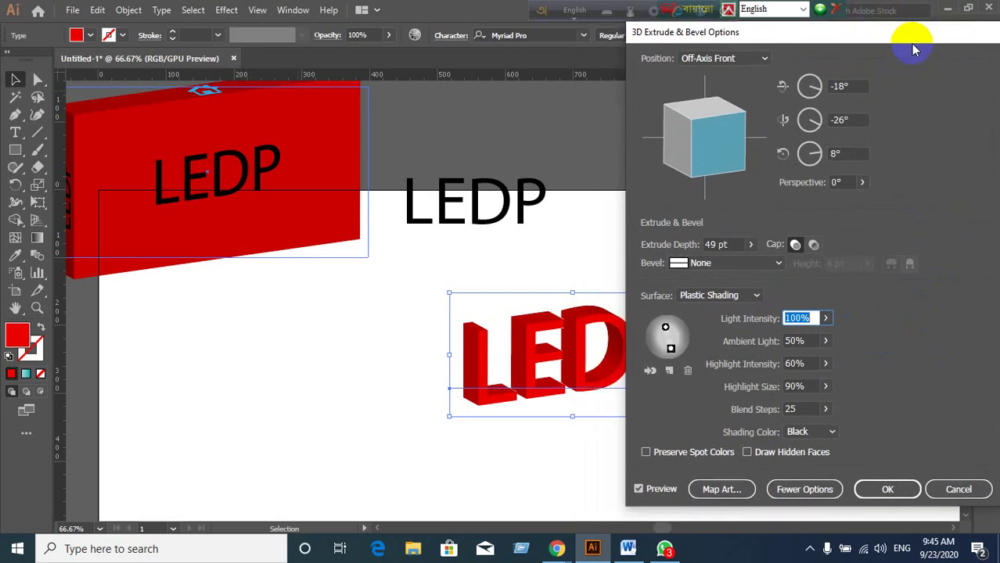
click(959, 489)
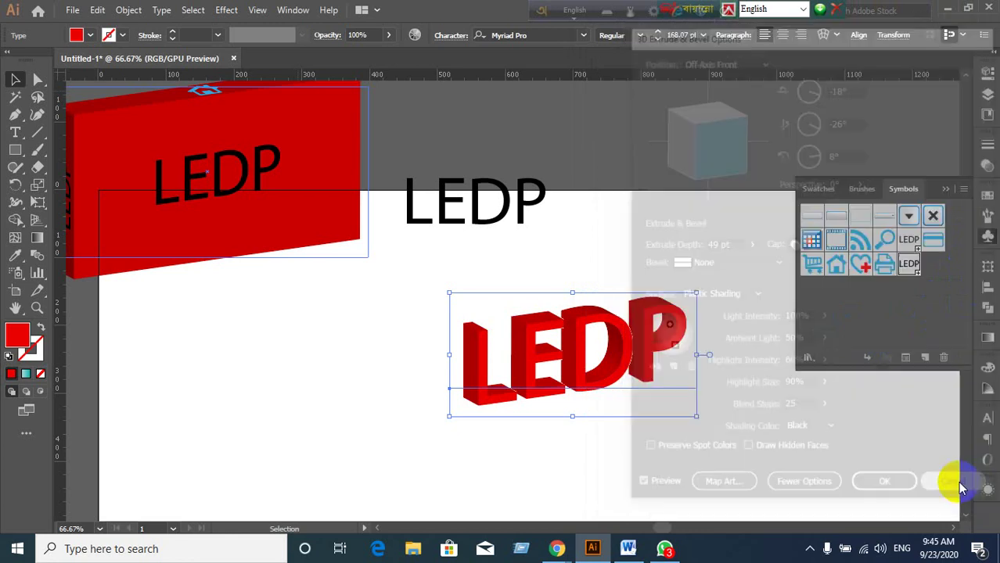
Switch to the Google Meet call and dock the floating language toolbar.
mouse_move(558, 548)
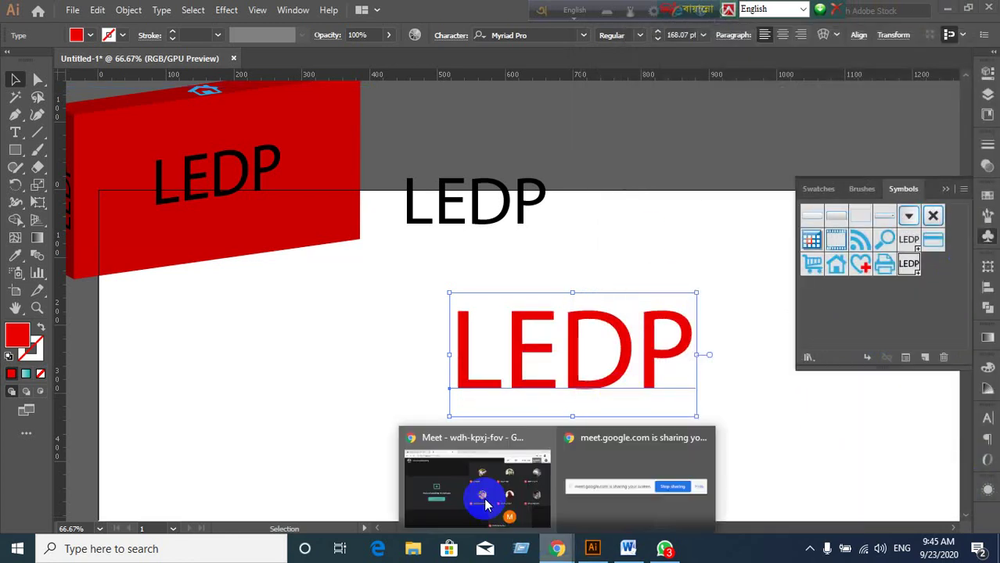
click(485, 505)
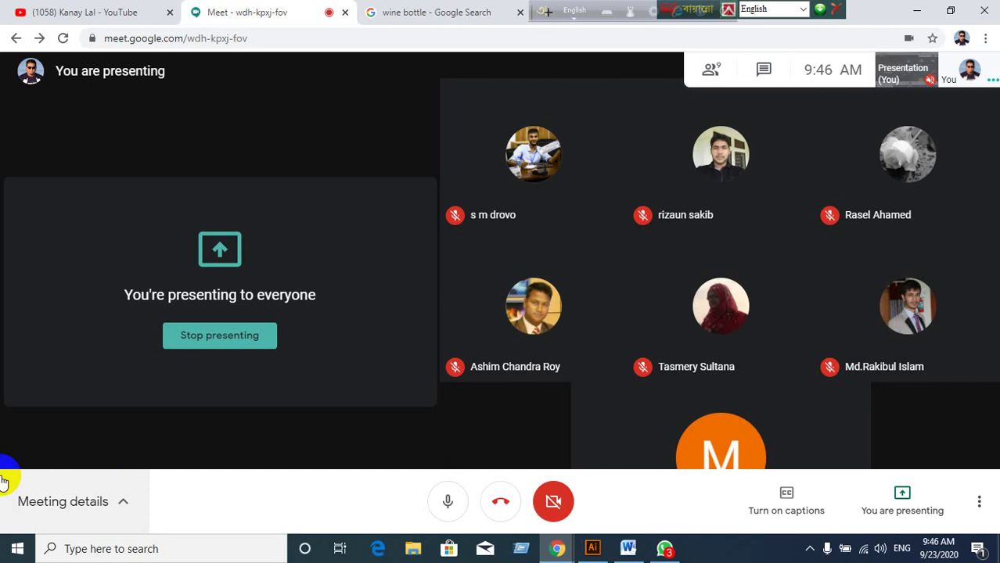
click(546, 14)
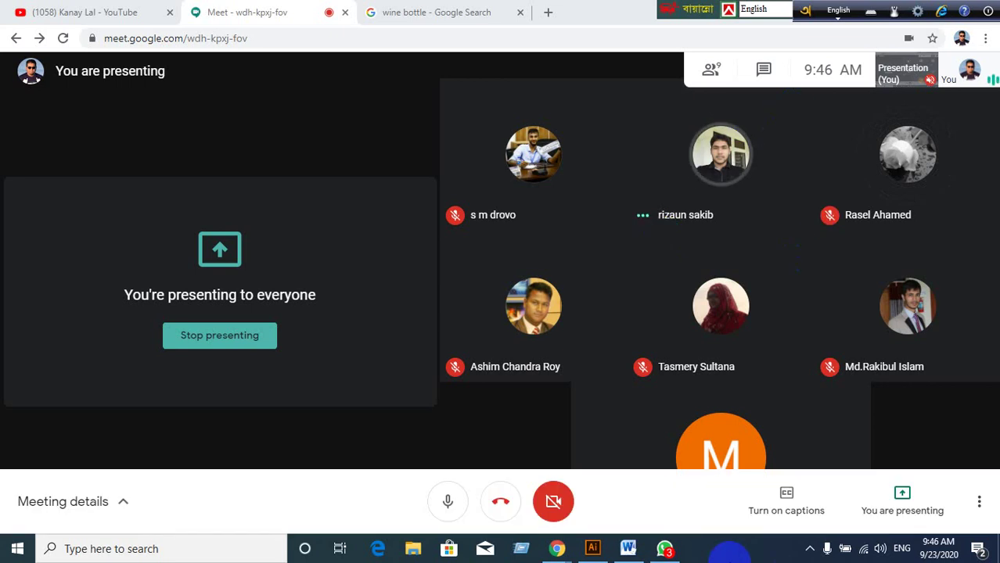
Bring the Illustrator document back to the front and move the language bar aside.
click(605, 551)
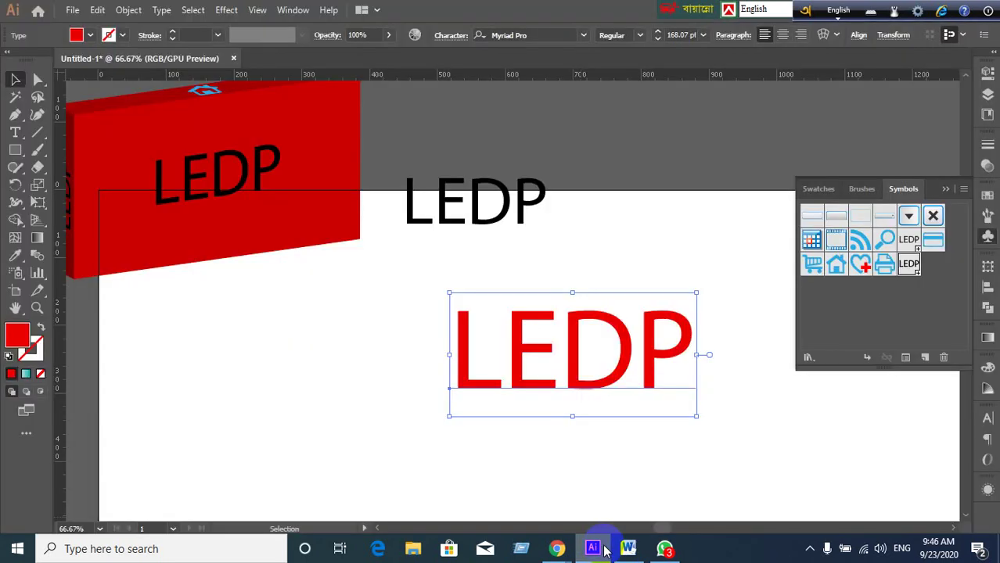
click(605, 552)
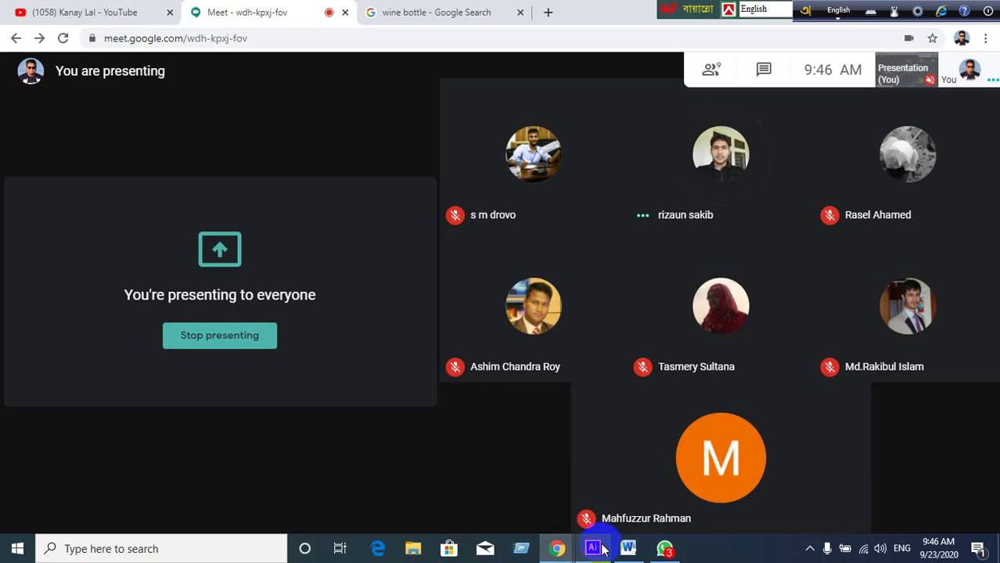
click(604, 552)
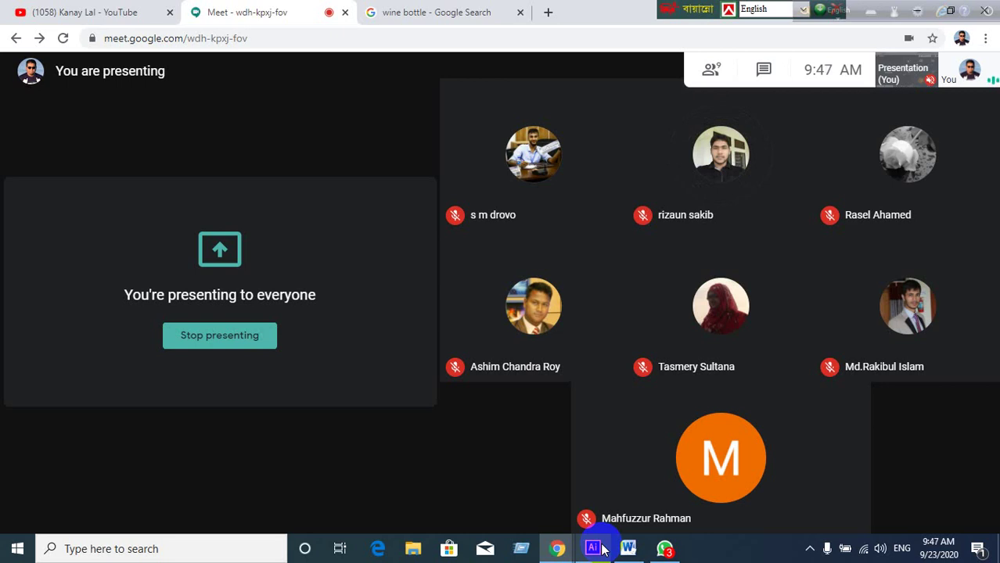
click(596, 550)
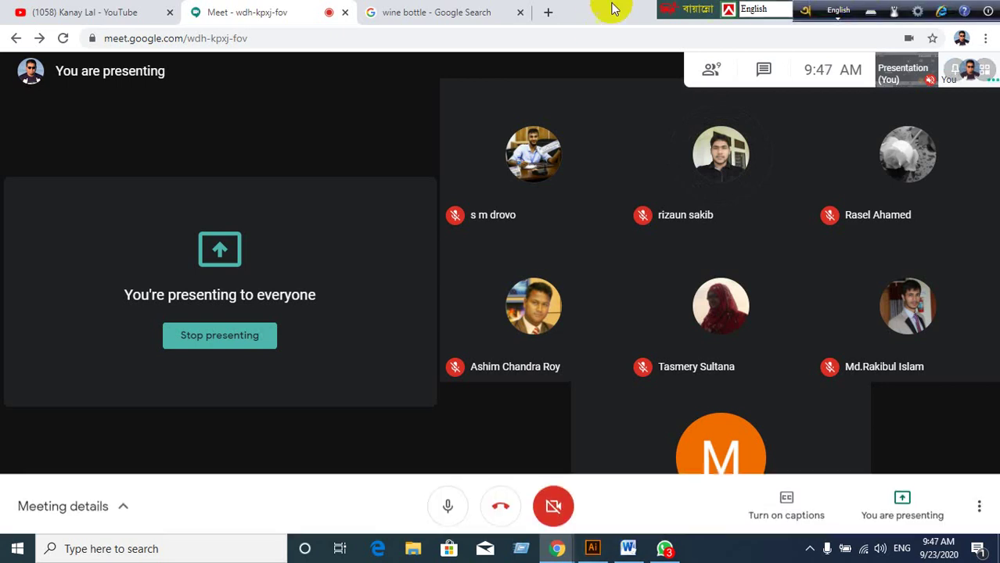
drag(675, 8, 567, 9)
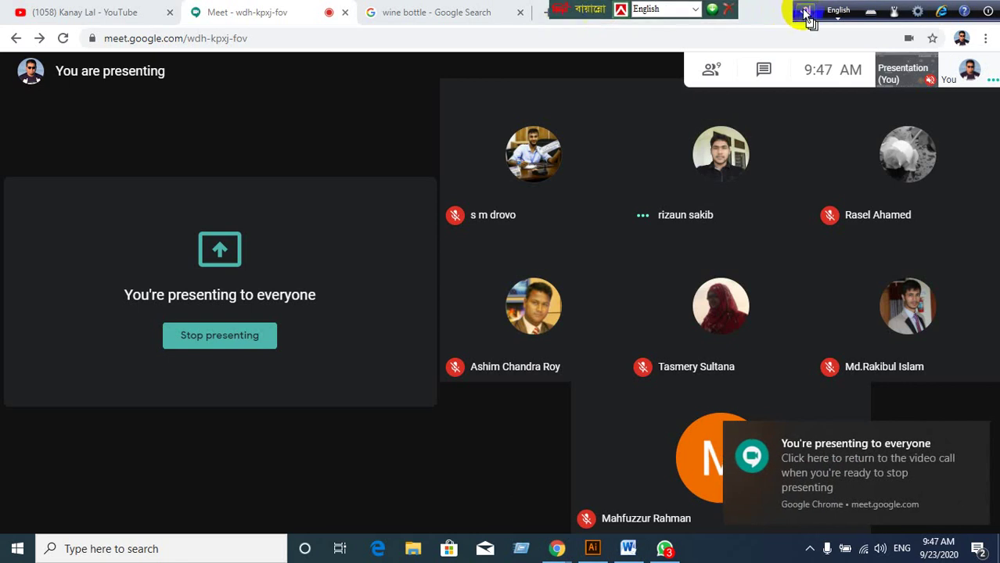
drag(798, 8, 644, 8)
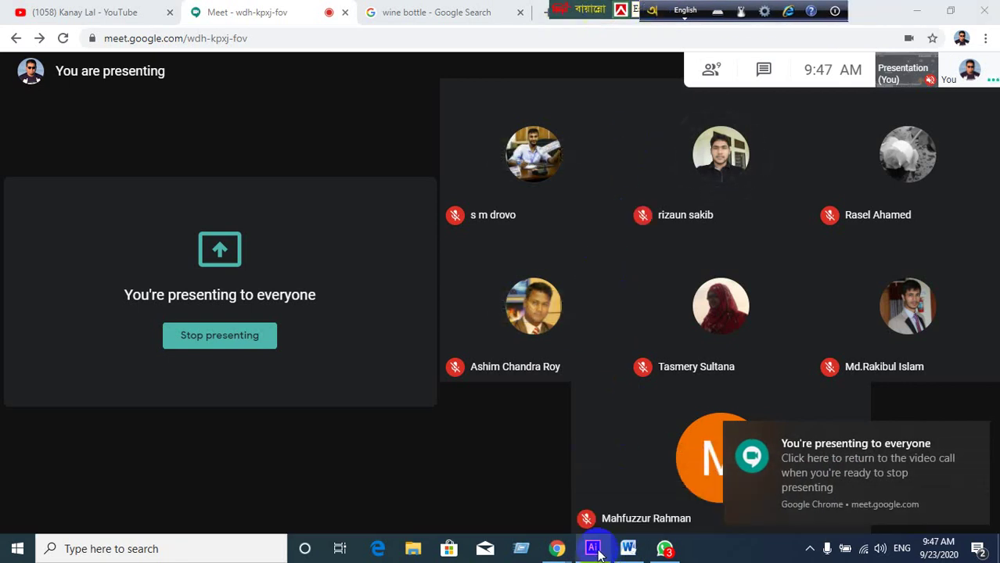
mouse_move(593, 544)
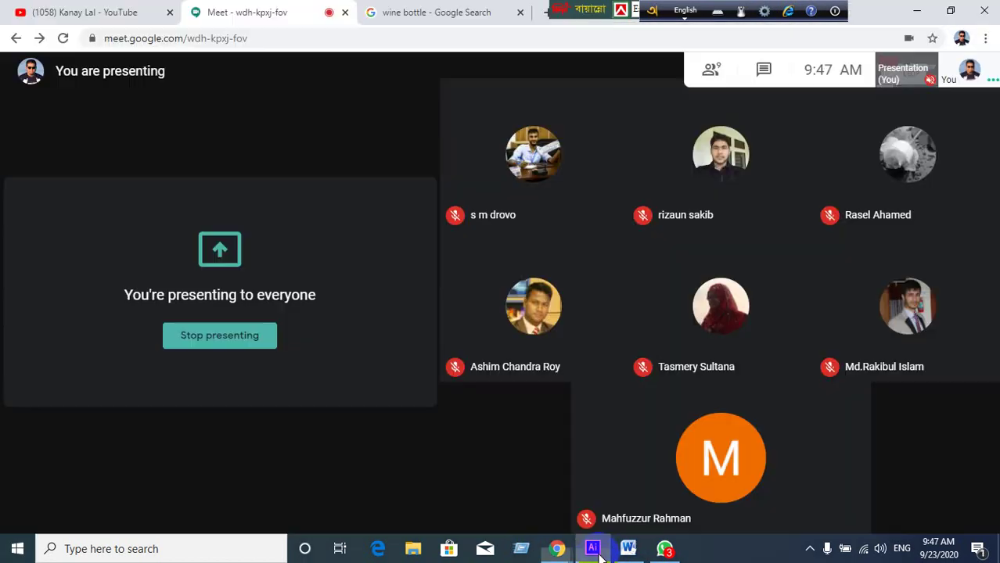
Bring the Illustrator document to the front from the taskbar.
click(593, 549)
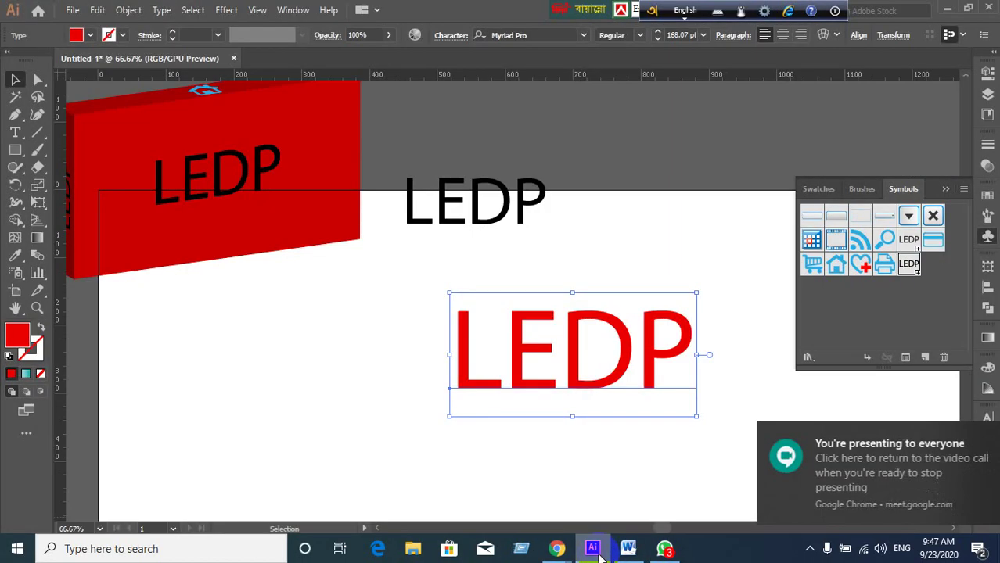
click(594, 549)
click(597, 551)
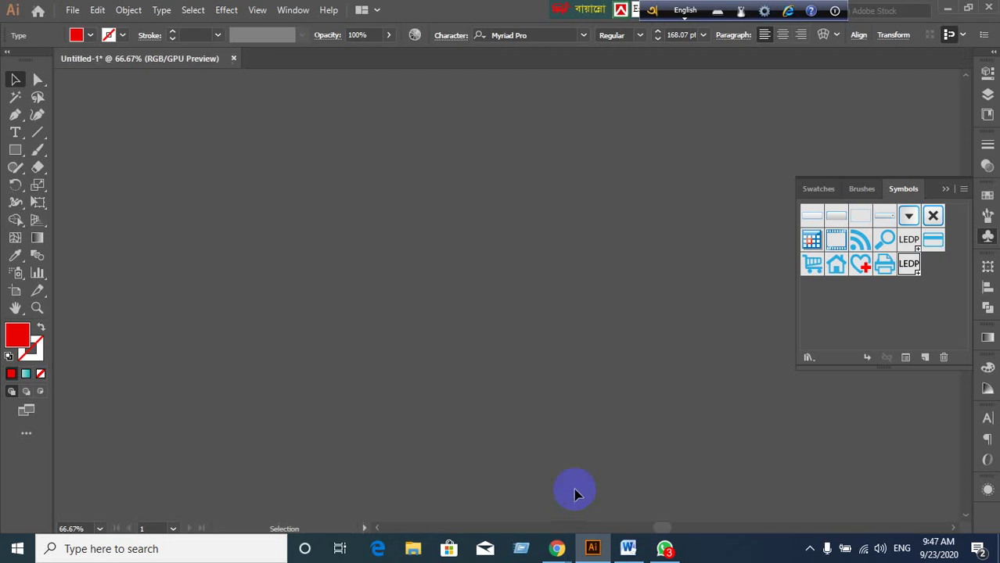
Marquee-select the large red LEDP text and delete it.
click(548, 466)
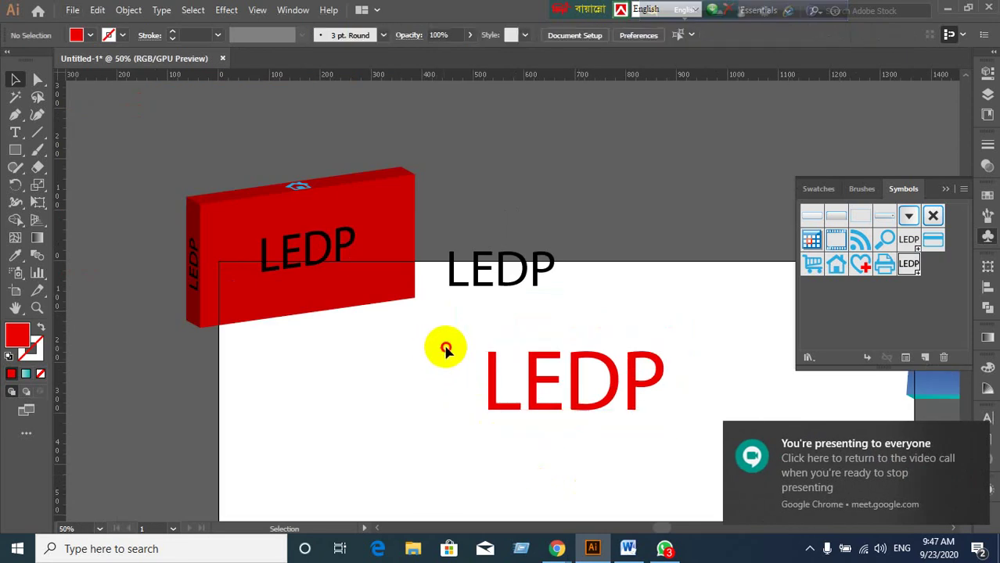
drag(446, 345, 646, 419)
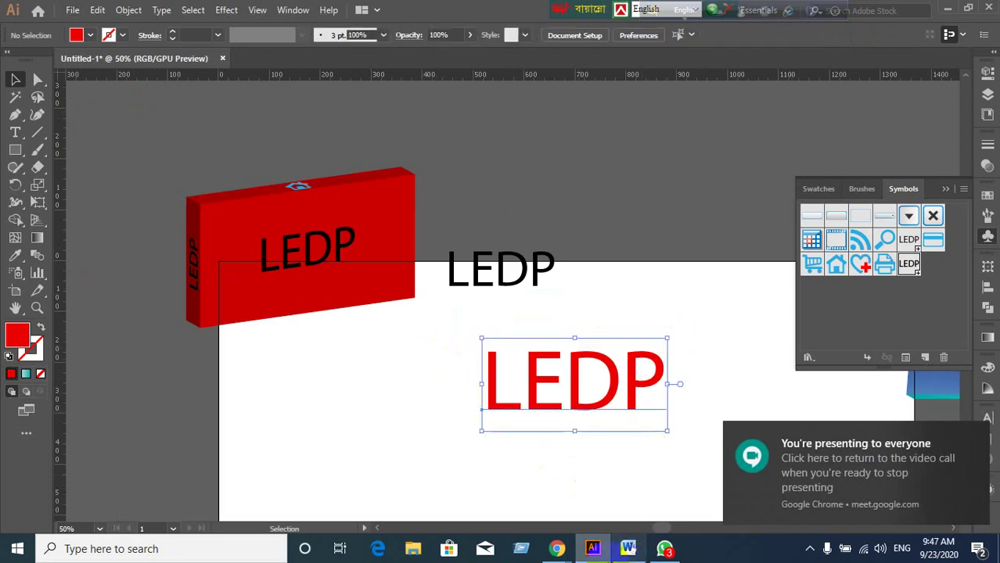
click(587, 496)
drag(474, 338, 675, 421)
key(Delete)
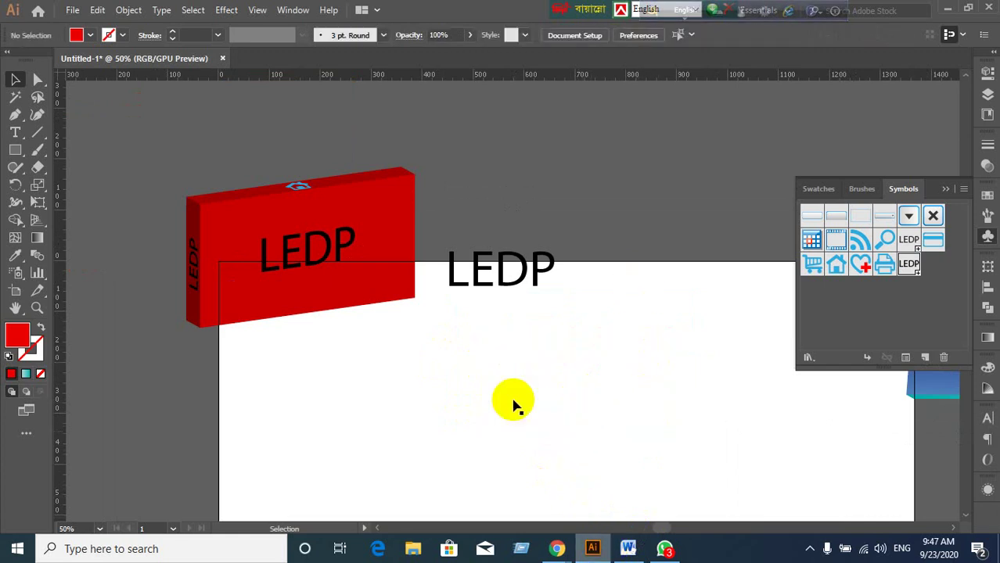
click(227, 9)
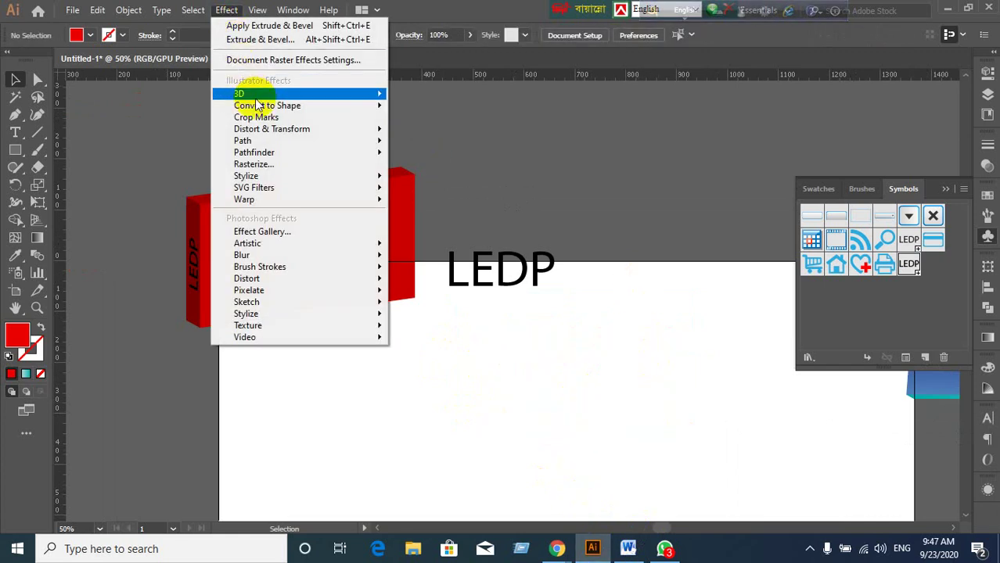
mouse_move(250, 94)
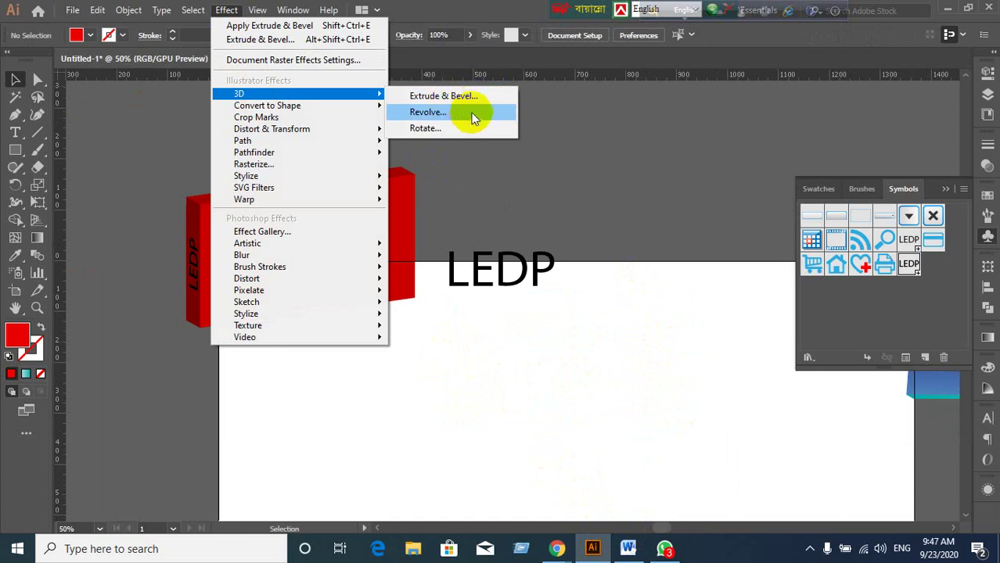
click(531, 205)
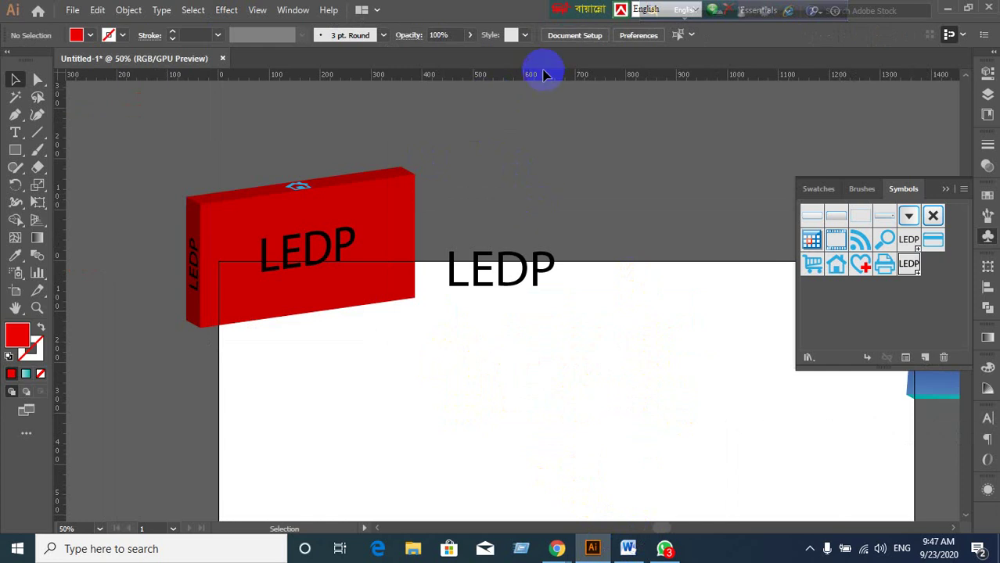
mouse_move(552, 540)
click(496, 489)
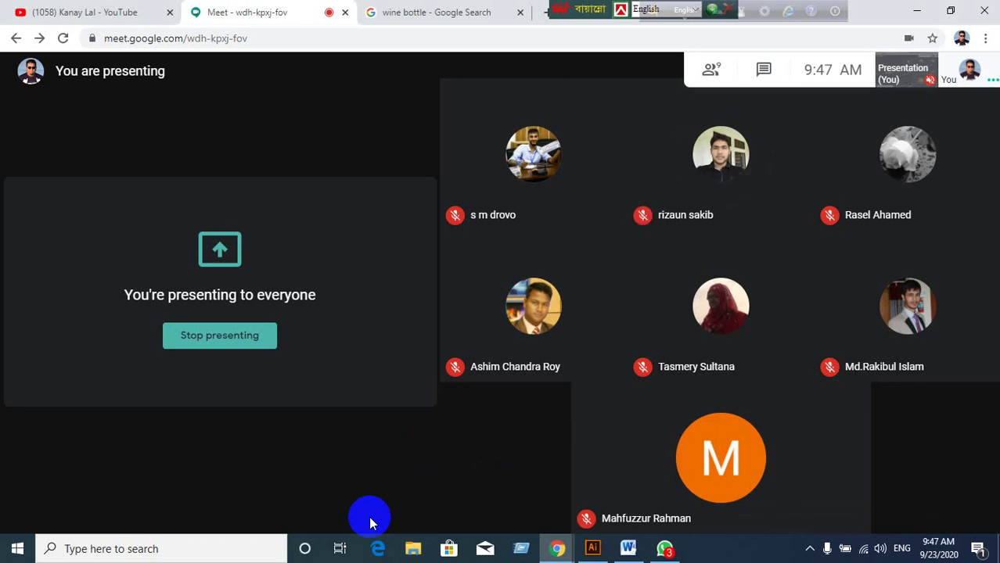
click(592, 548)
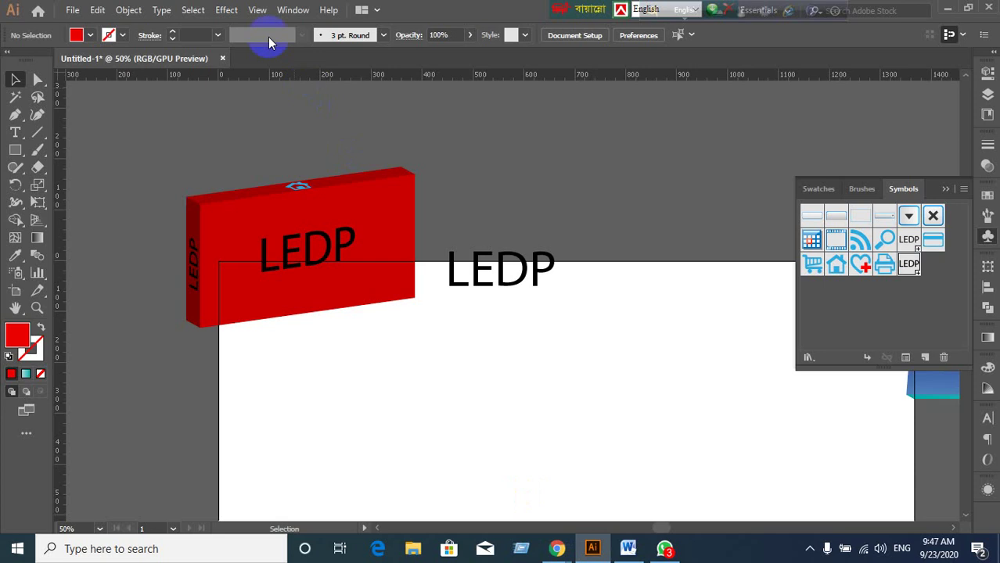
click(229, 11)
mouse_move(254, 94)
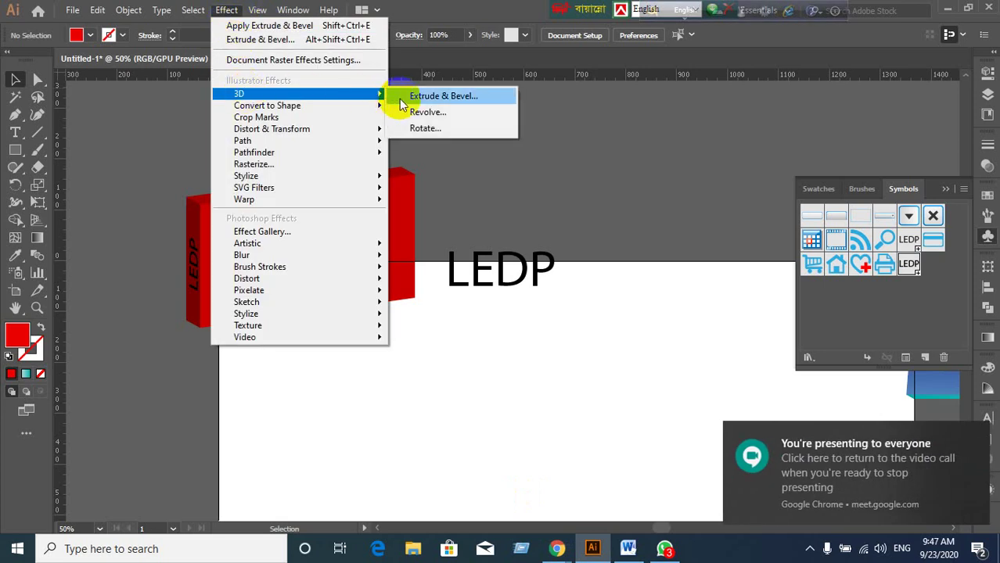
click(483, 19)
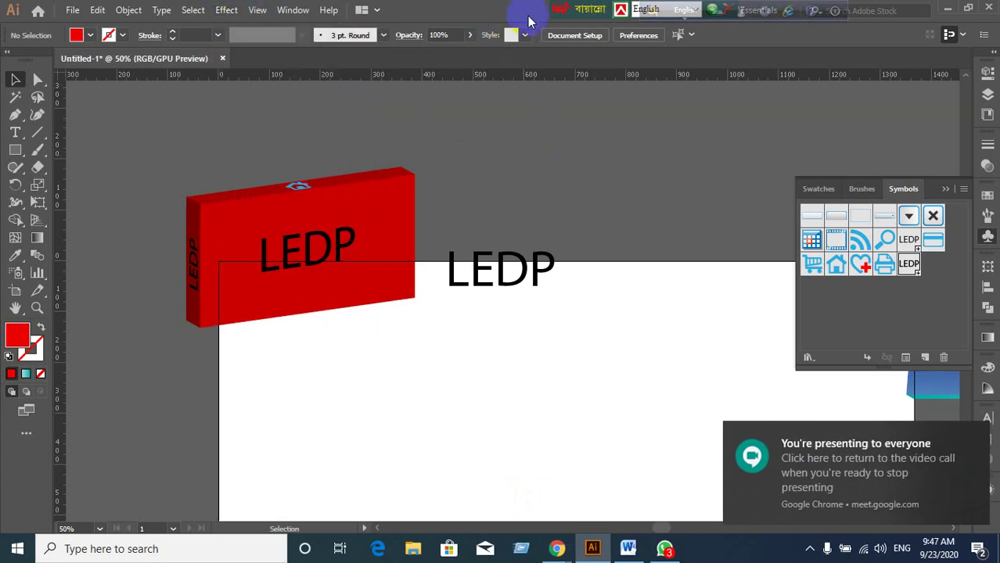
key(ctrl+minus)
Pan and zoom out to reveal all artwork, including the blue 3D LEDP text.
click(642, 289)
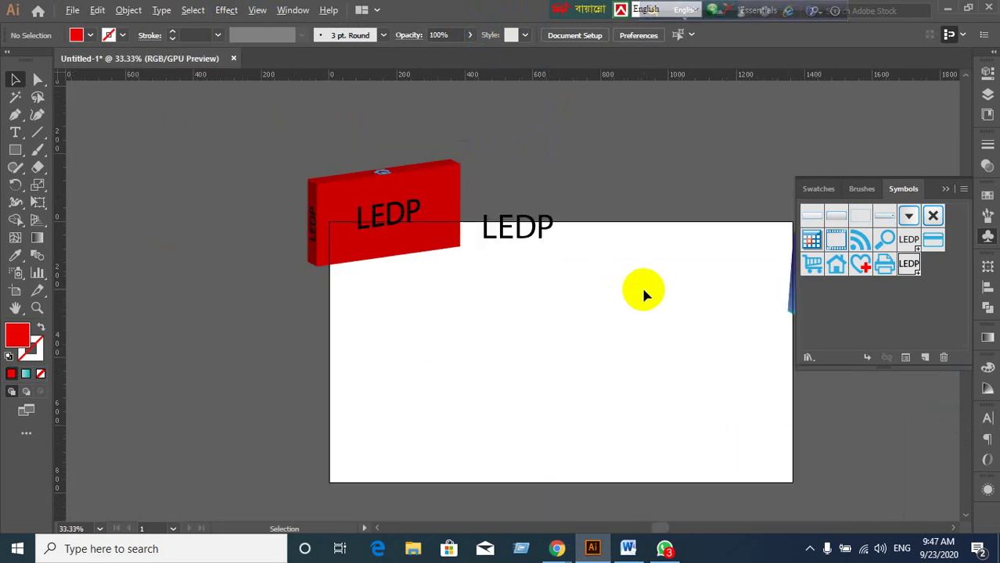
drag(646, 290, 551, 252)
scroll(631, 290, down, 1)
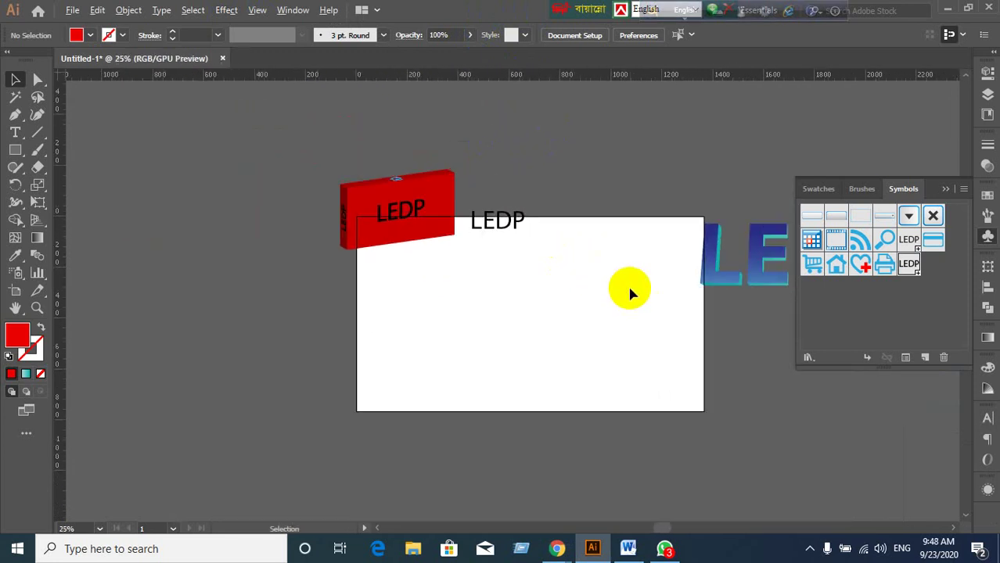
drag(643, 297, 477, 318)
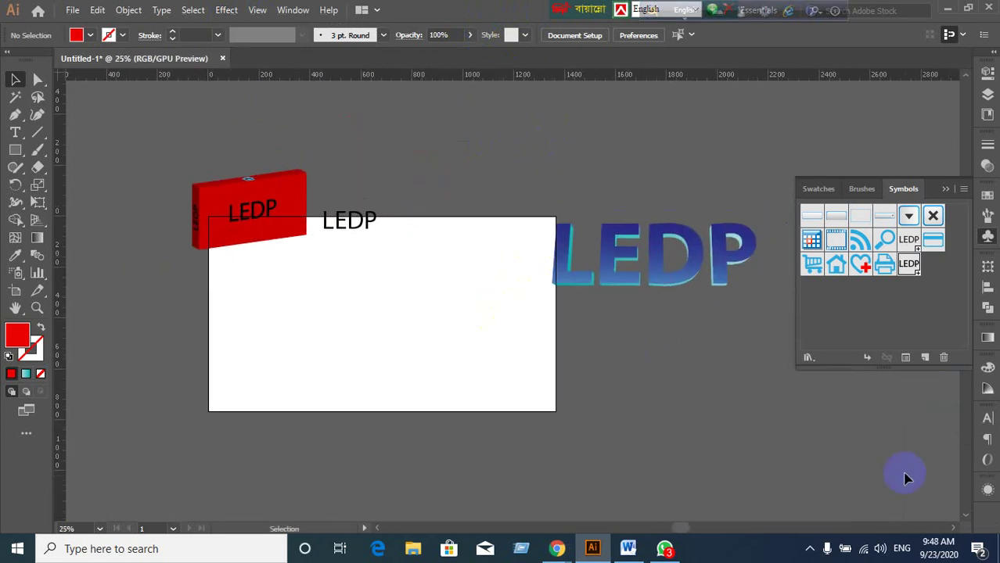
scroll(388, 390, up, 1)
scroll(387, 389, down, 1)
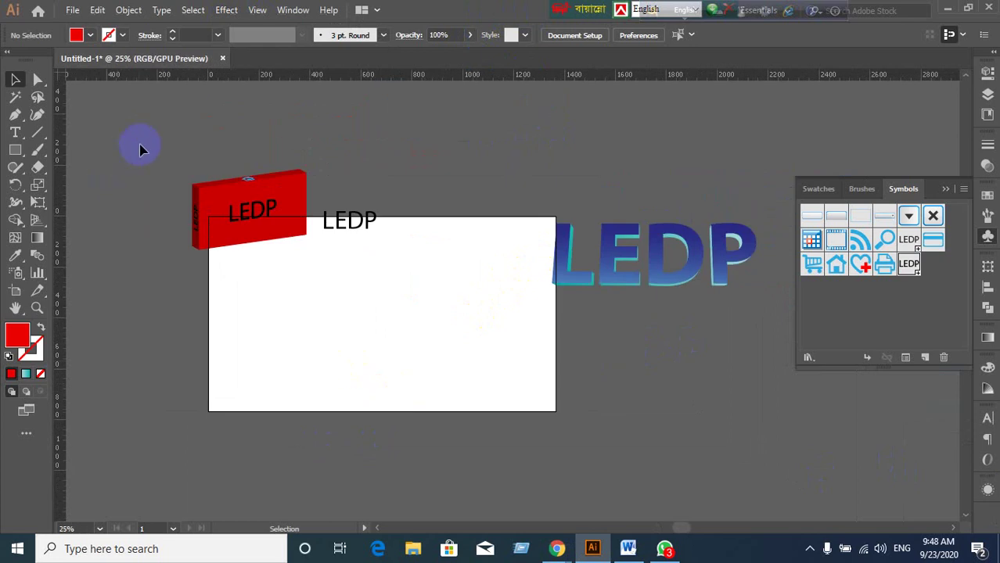
drag(149, 75, 753, 402)
Select all, delete everything, recentre the empty artboard and collapse the Symbols panel.
key(ctrl+a)
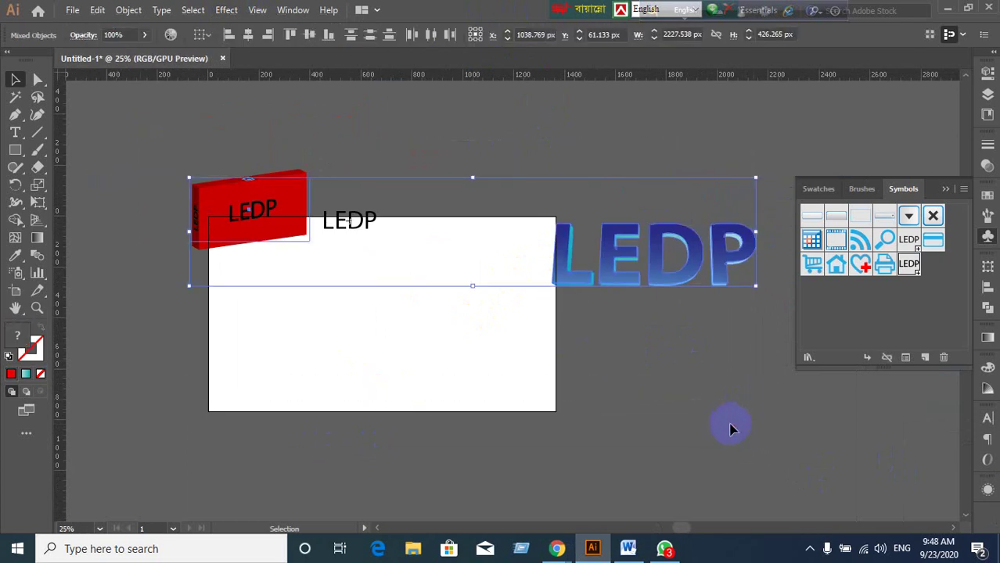
key(Delete)
scroll(407, 269, up, 1)
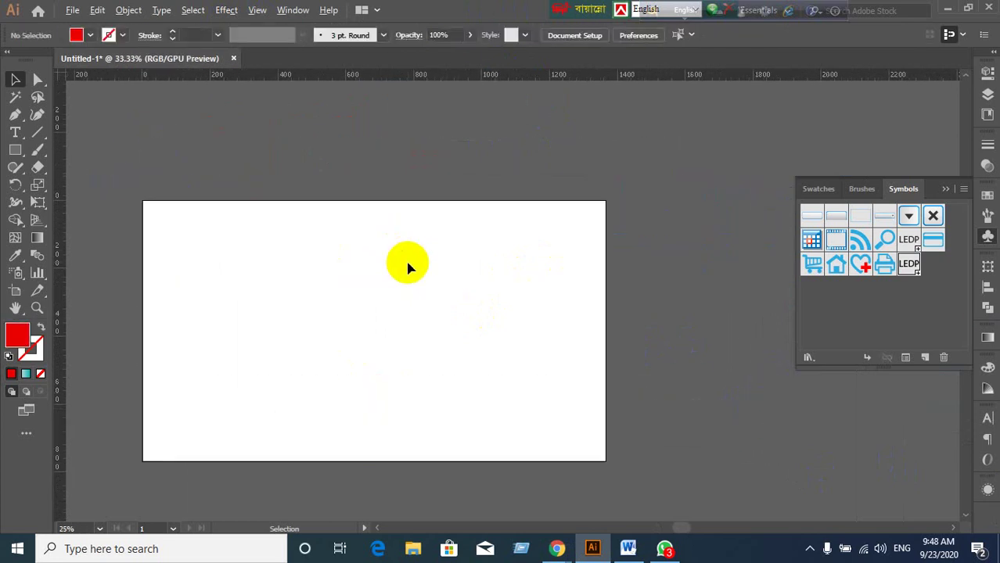
drag(380, 266, 511, 241)
scroll(502, 251, up, 1)
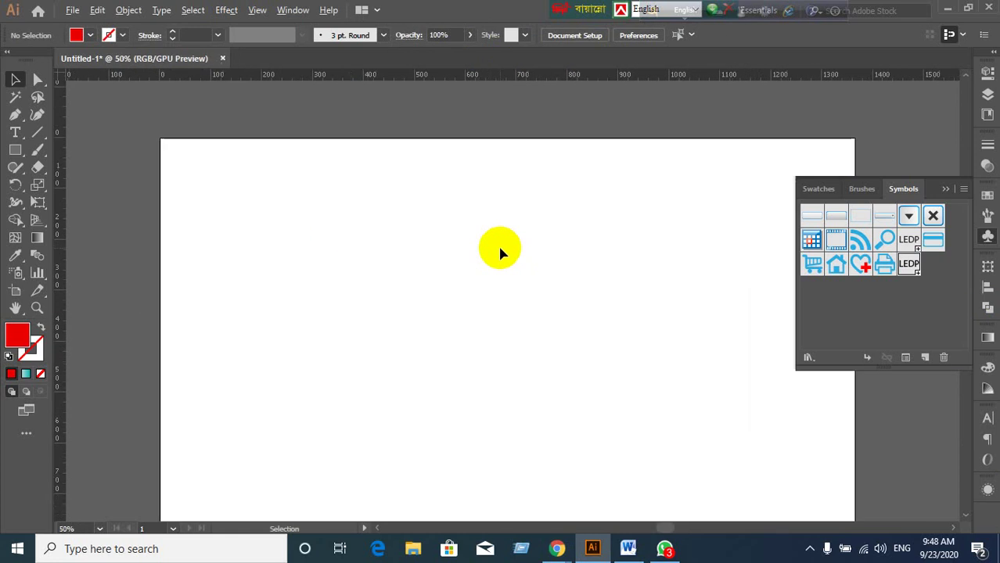
scroll(499, 249, down, 1)
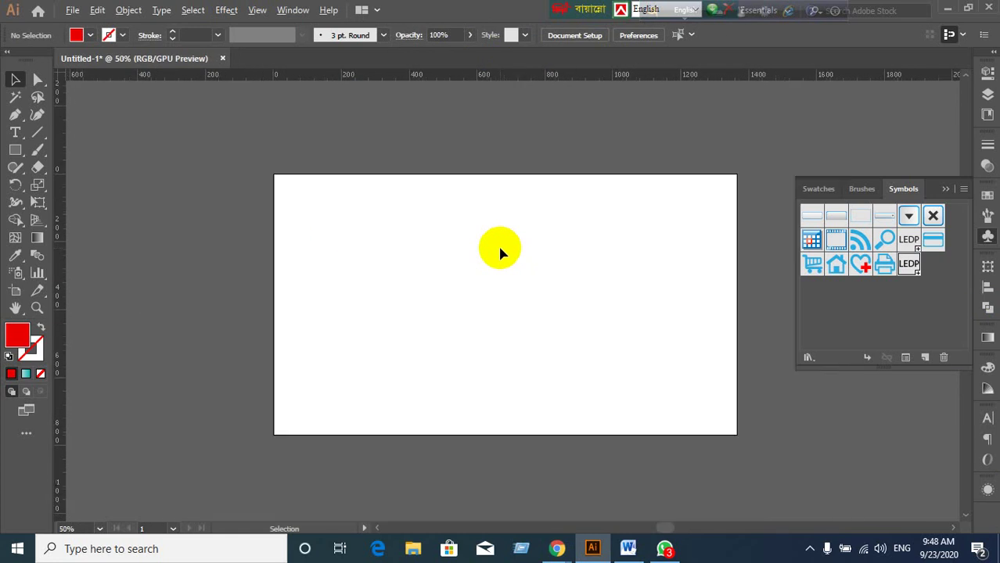
click(945, 190)
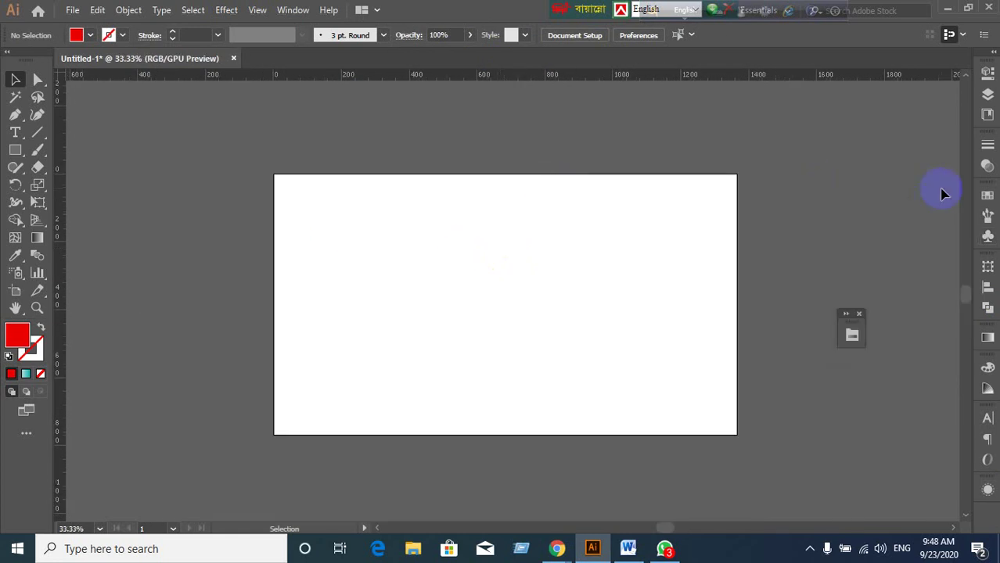
Minimise Illustrator and the Meet window, then launch FastStone Capture from the desktop.
click(949, 11)
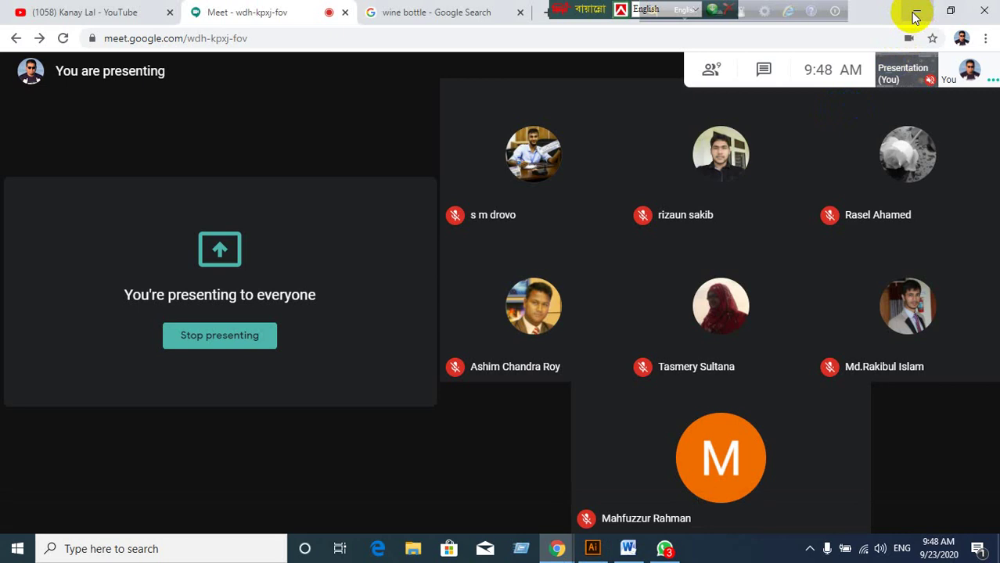
click(916, 13)
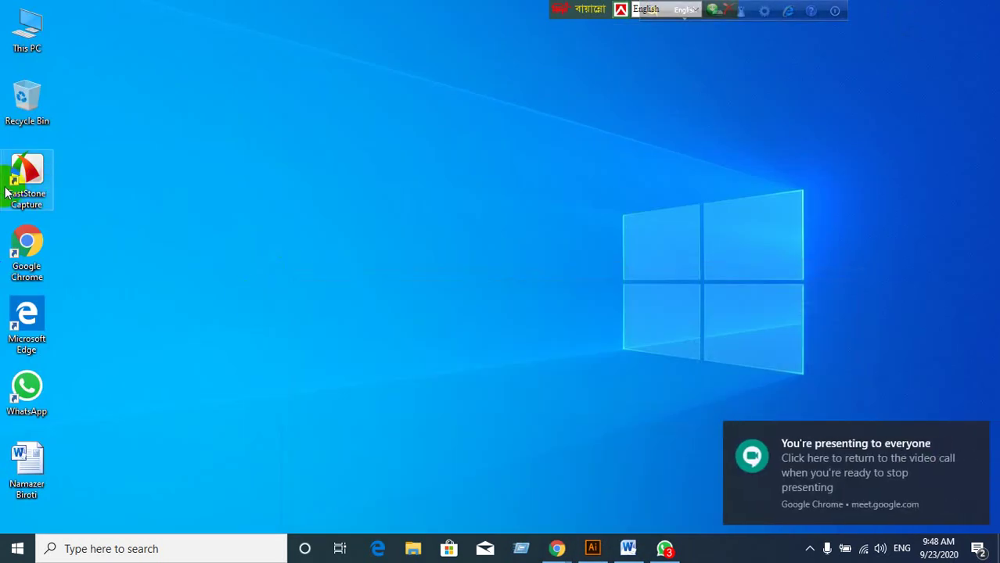
double_click(19, 182)
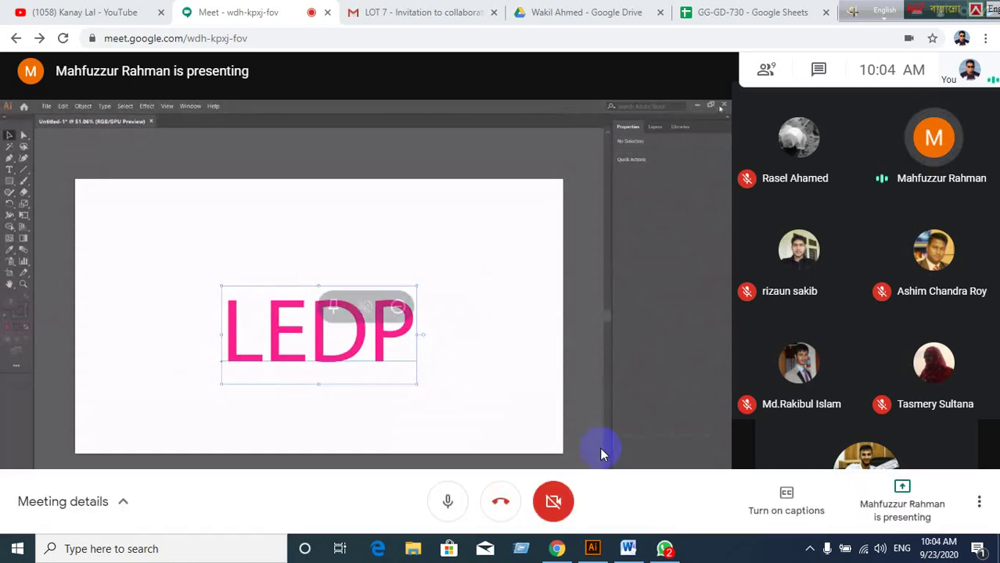
Bring WhatsApp forward from the taskbar and open the Gopalganj GD-728 group chat.
click(663, 552)
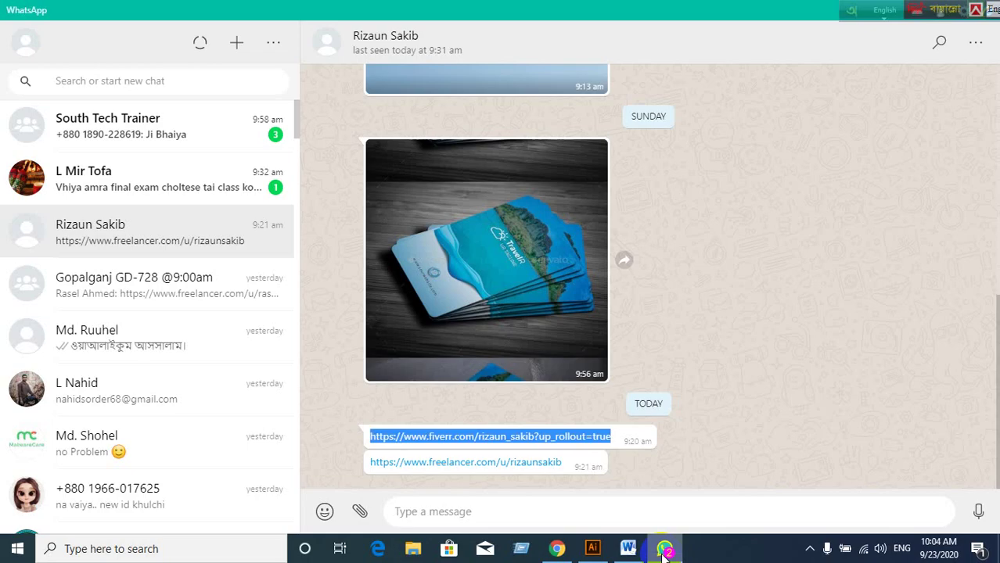
click(663, 552)
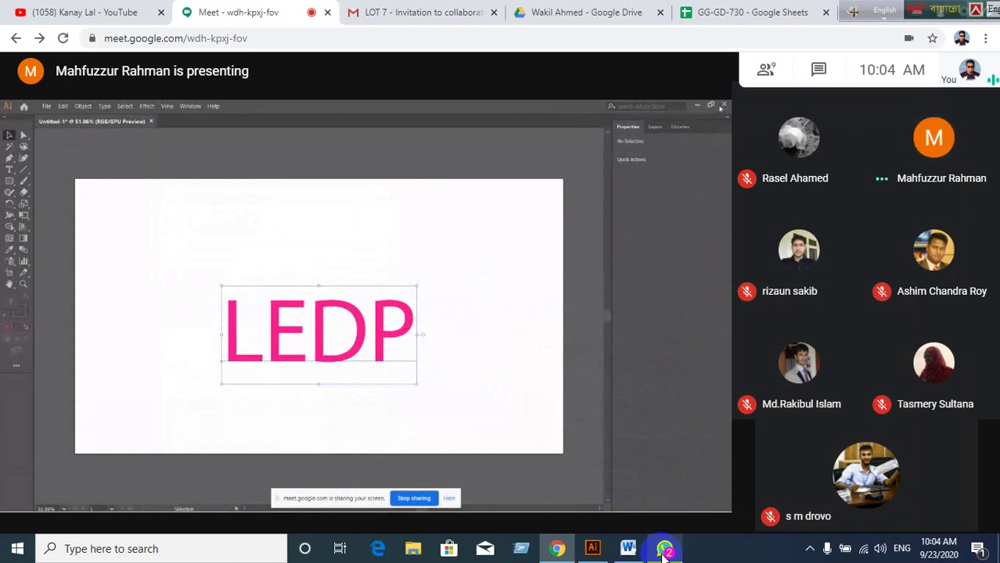
click(664, 551)
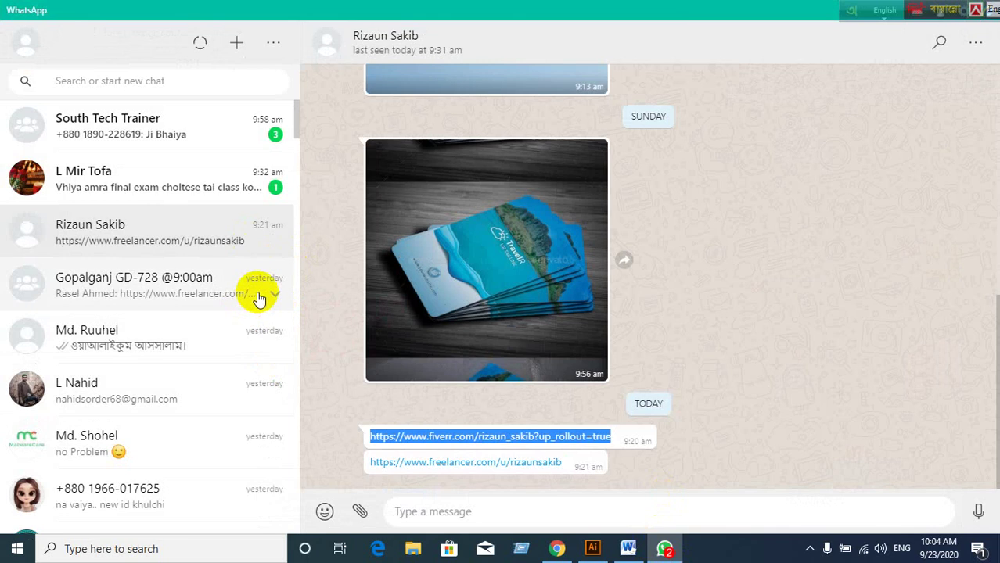
click(259, 296)
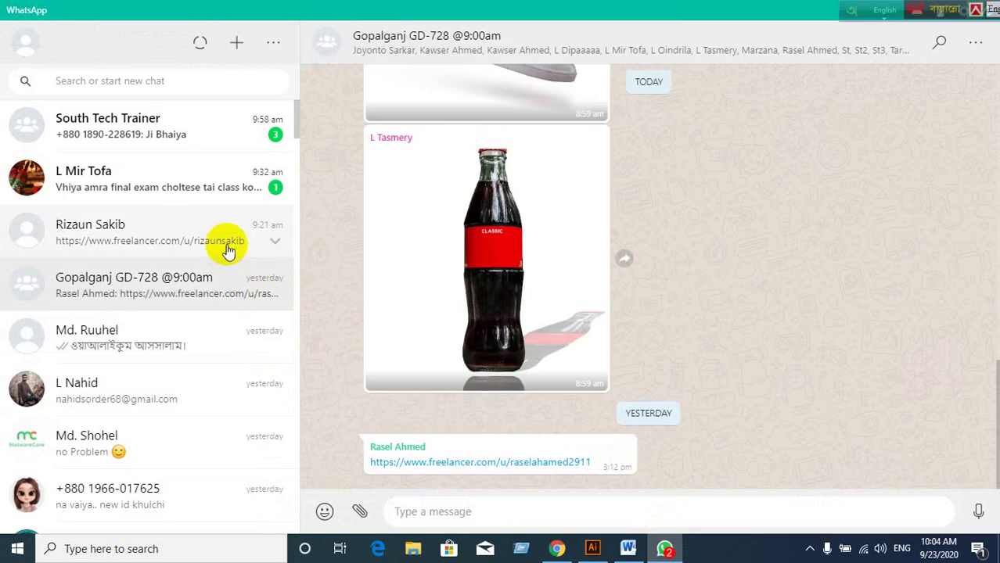
Open the Gopalganj GD-728 chat and select the freelancer profile link in its last message.
click(227, 244)
click(230, 280)
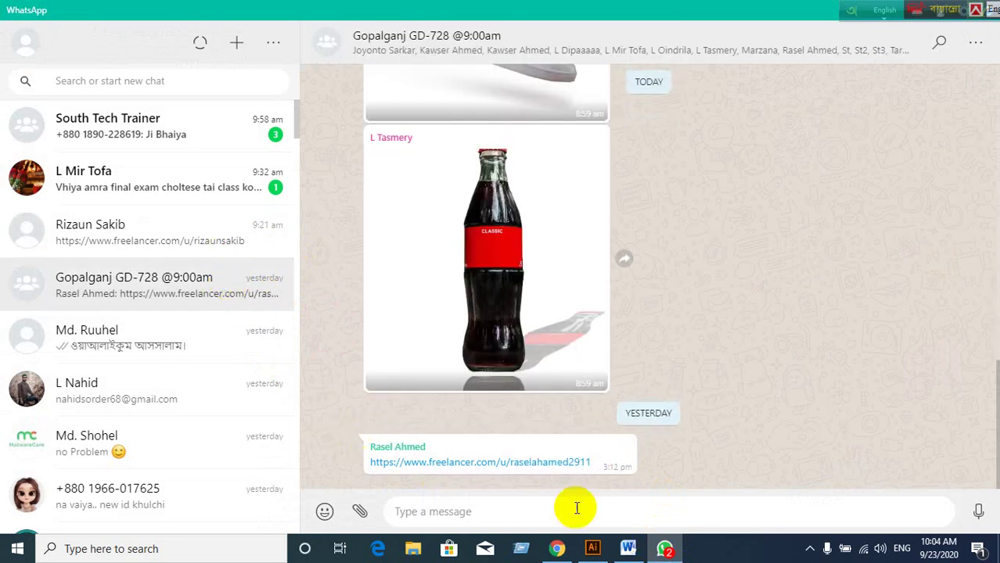
drag(592, 461, 374, 460)
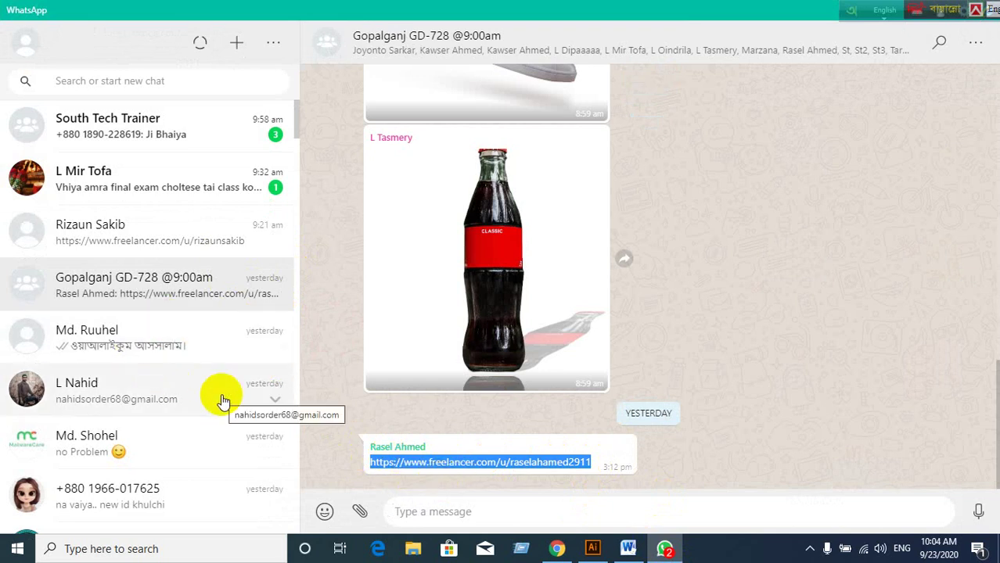
Copy the selected freelancer profile link with the right-click Copy option.
click(557, 548)
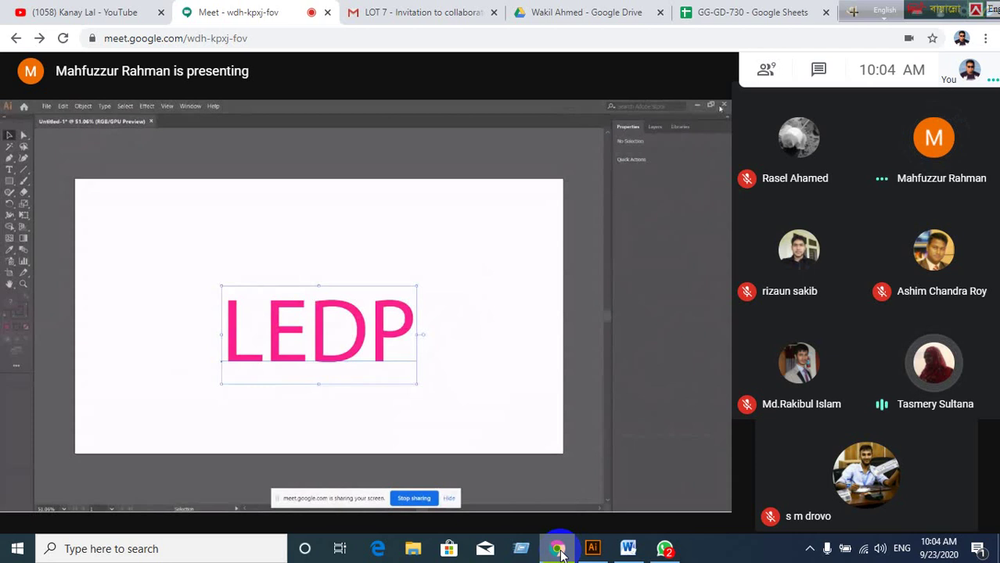
click(558, 549)
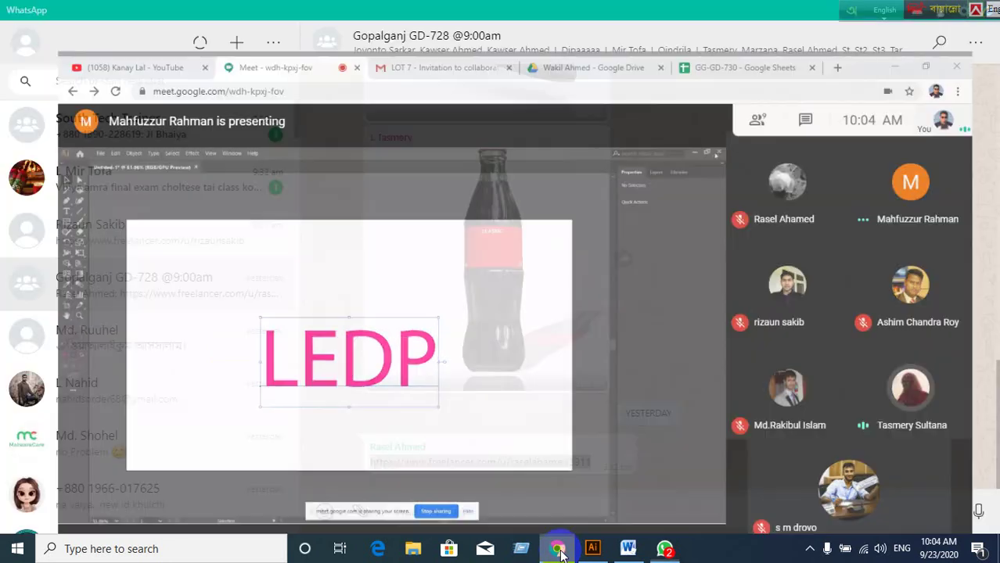
click(557, 549)
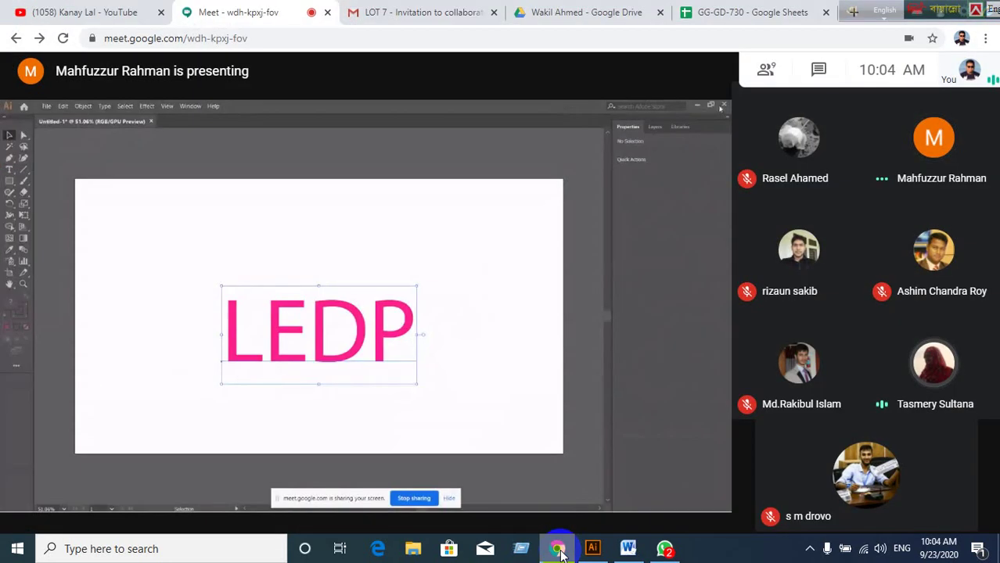
click(557, 549)
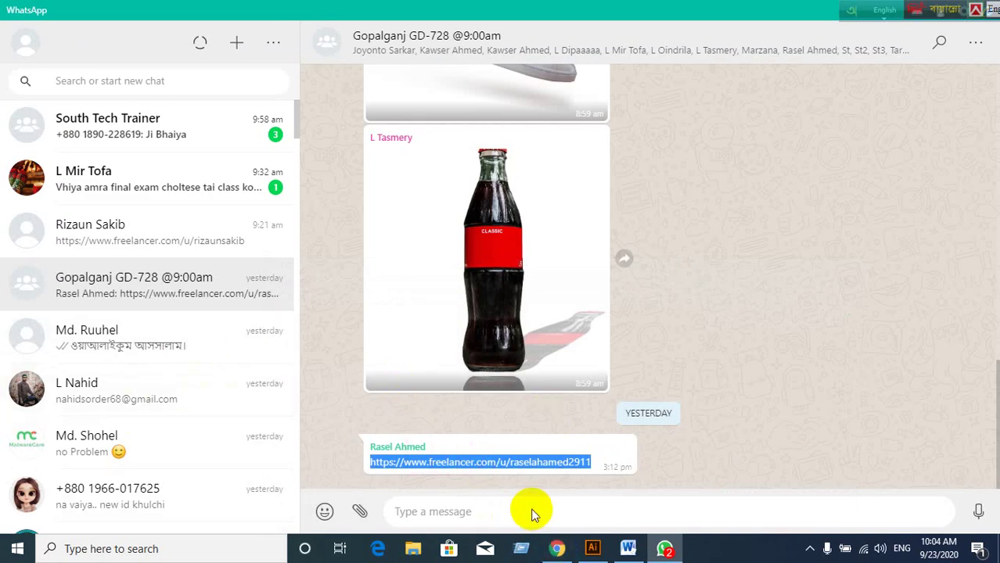
right_click(535, 467)
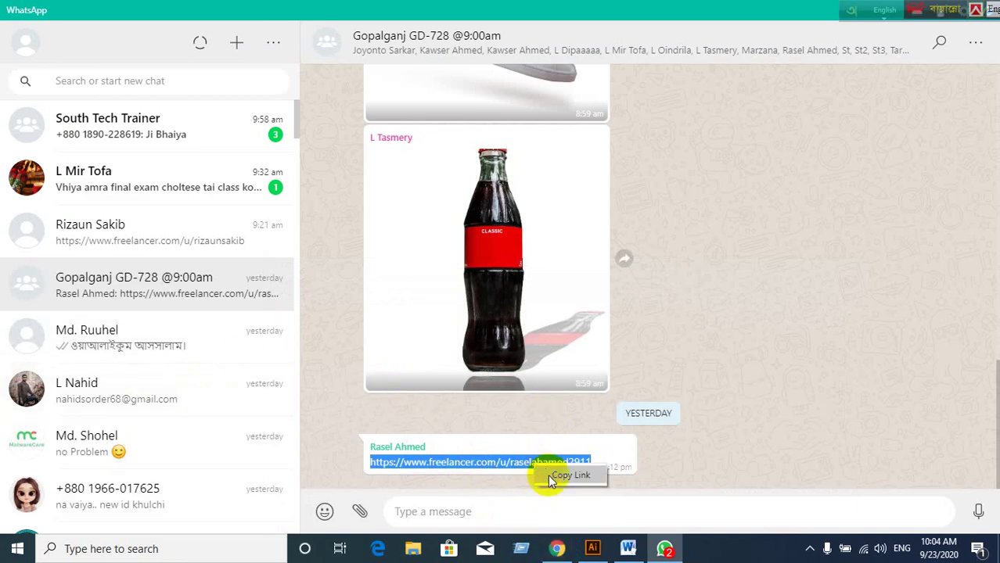
click(547, 475)
Return to the Google Meet call window.
click(557, 546)
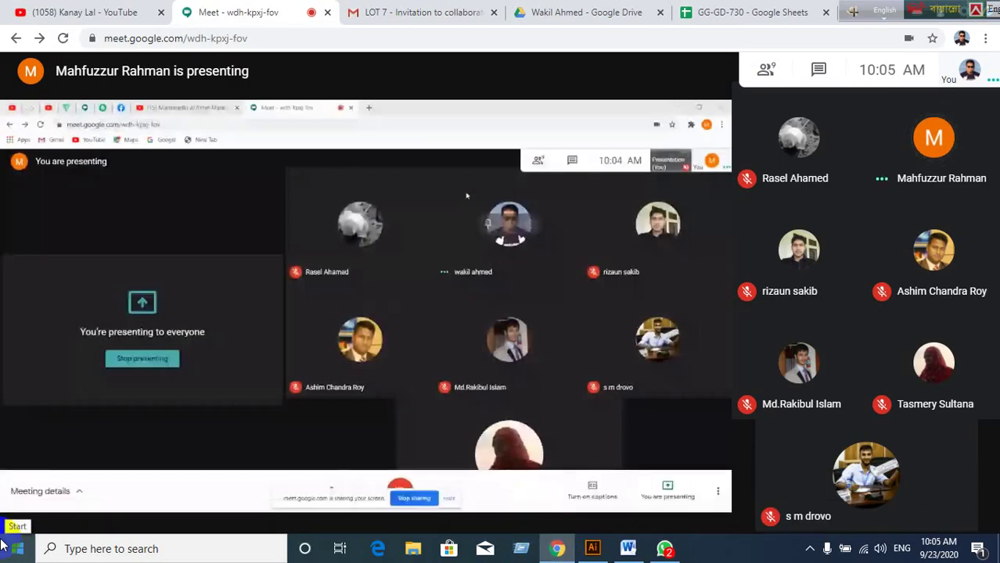
click(663, 547)
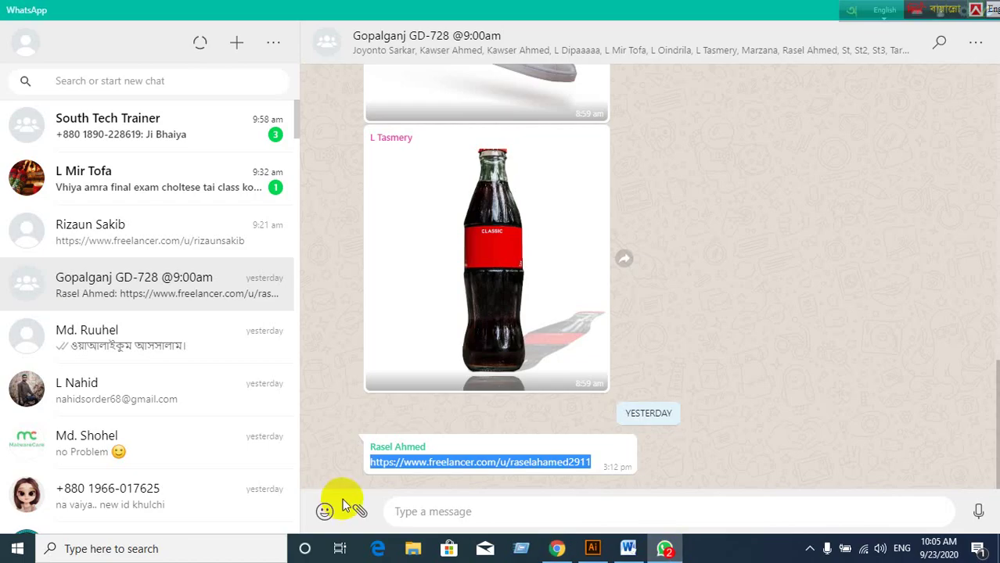
click(559, 550)
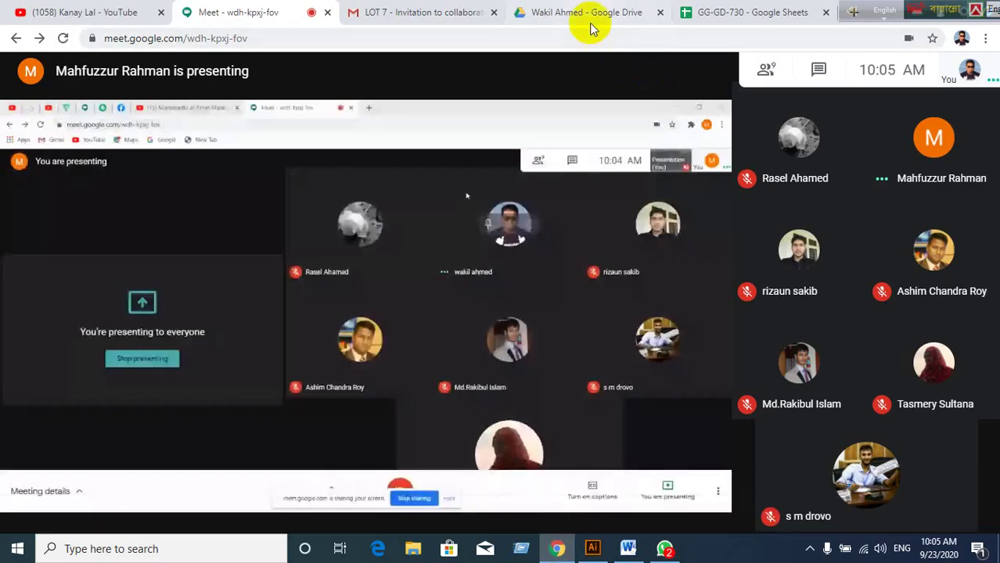
click(592, 13)
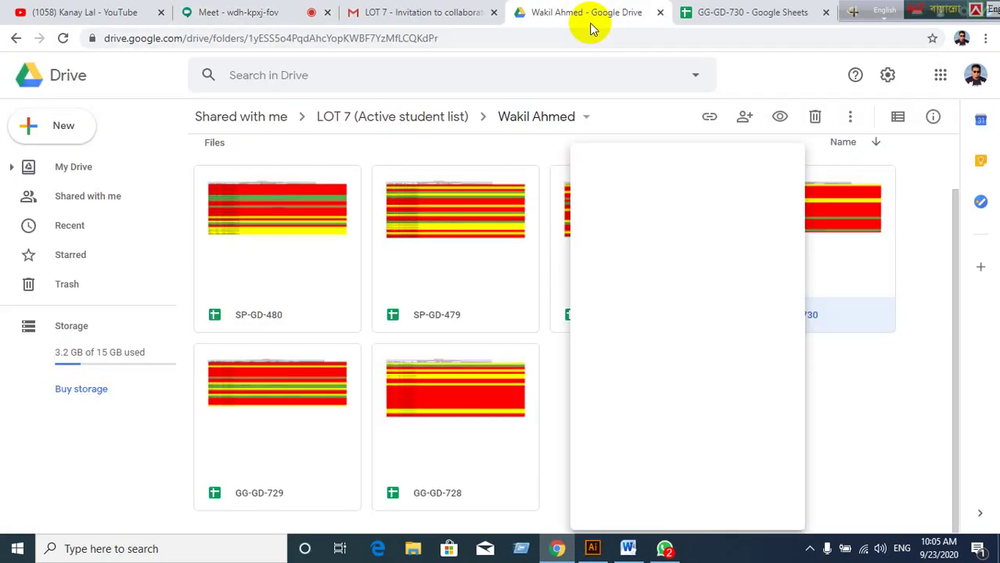
click(876, 370)
click(726, 397)
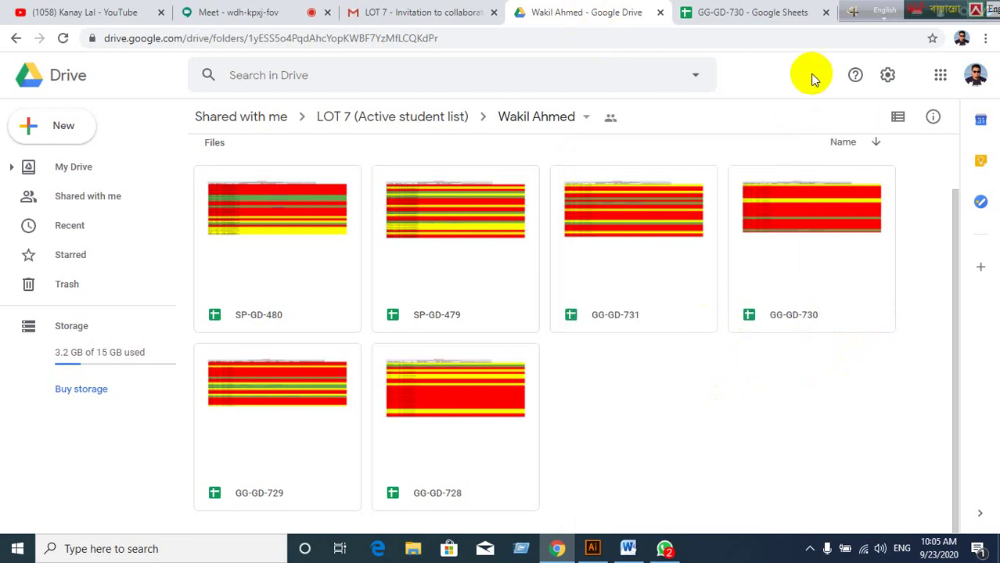
click(368, 21)
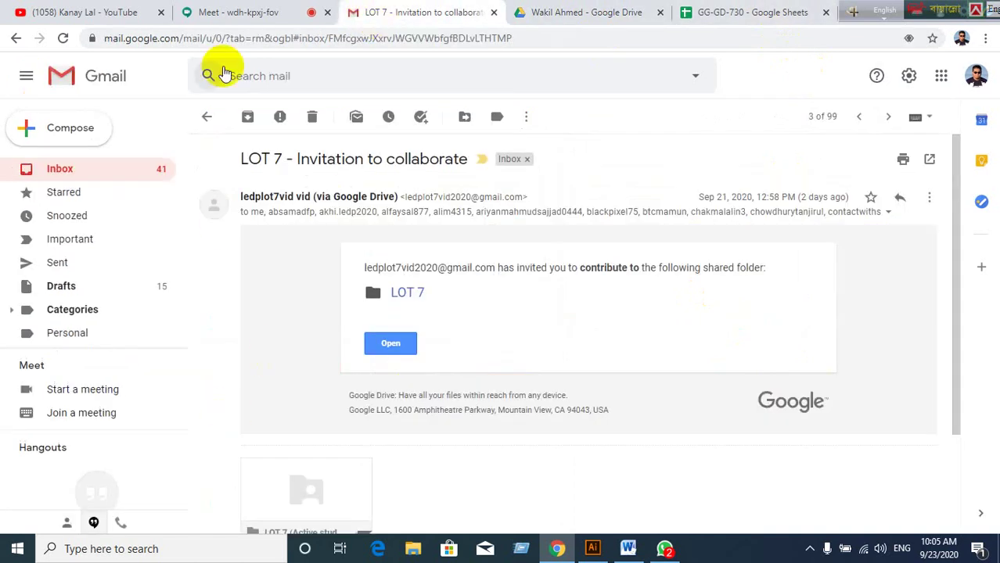
click(252, 13)
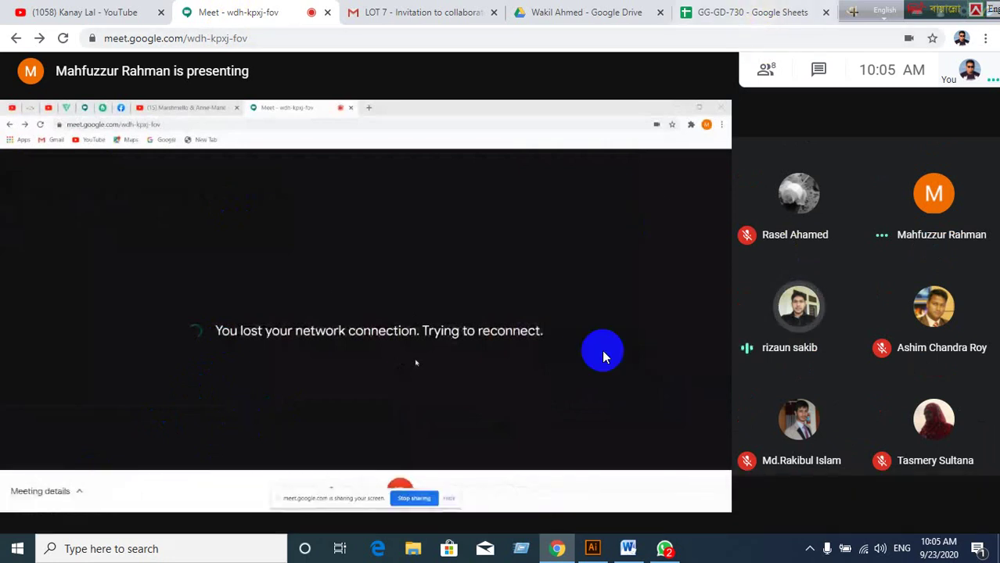
Go to the GG-GD-730 sheet and step down through the student names in column A.
click(735, 22)
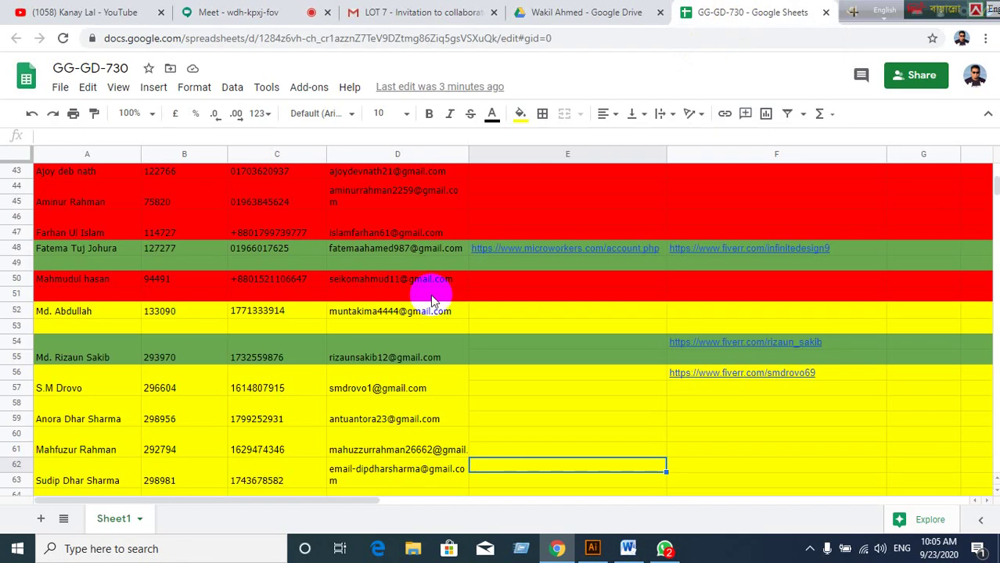
click(585, 17)
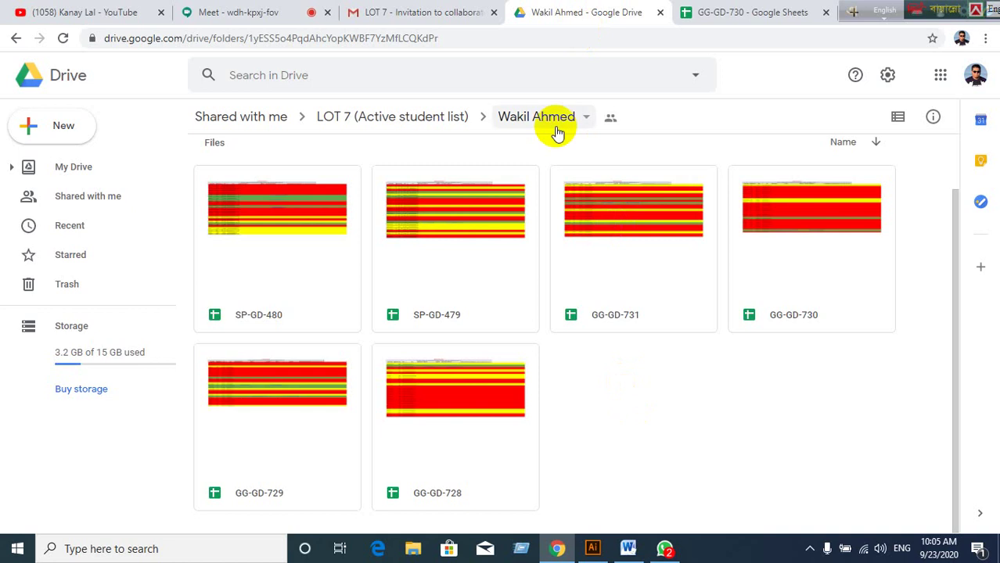
click(286, 16)
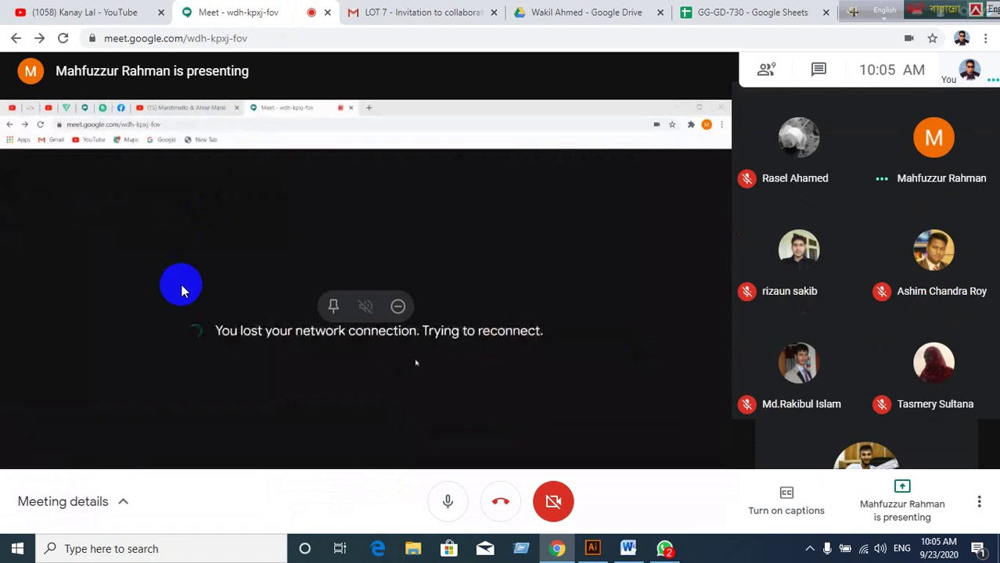
click(729, 13)
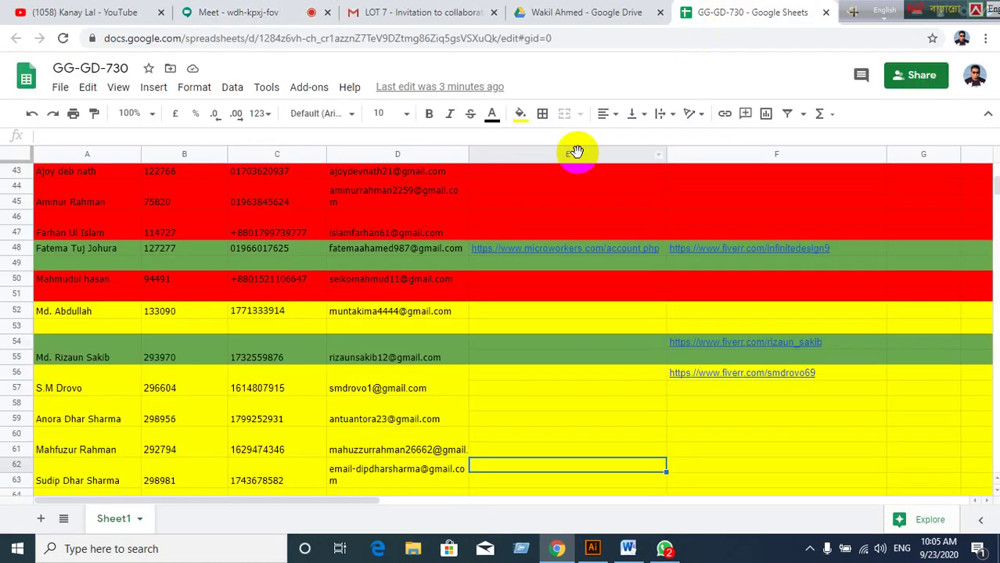
click(110, 358)
click(104, 391)
click(92, 421)
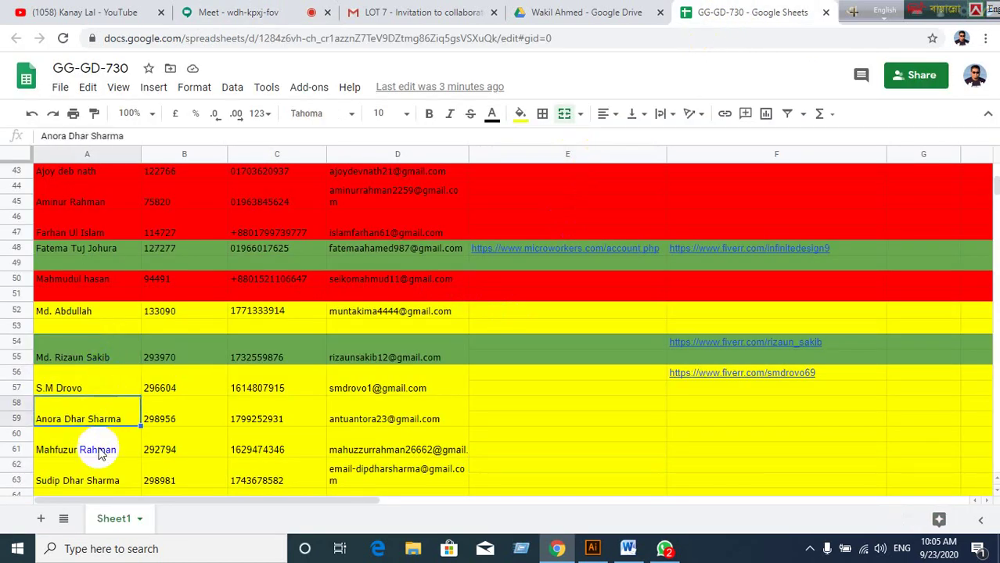
click(97, 451)
Scroll down to the last student name and move back up through the list.
scroll(101, 438, down, 2)
click(96, 426)
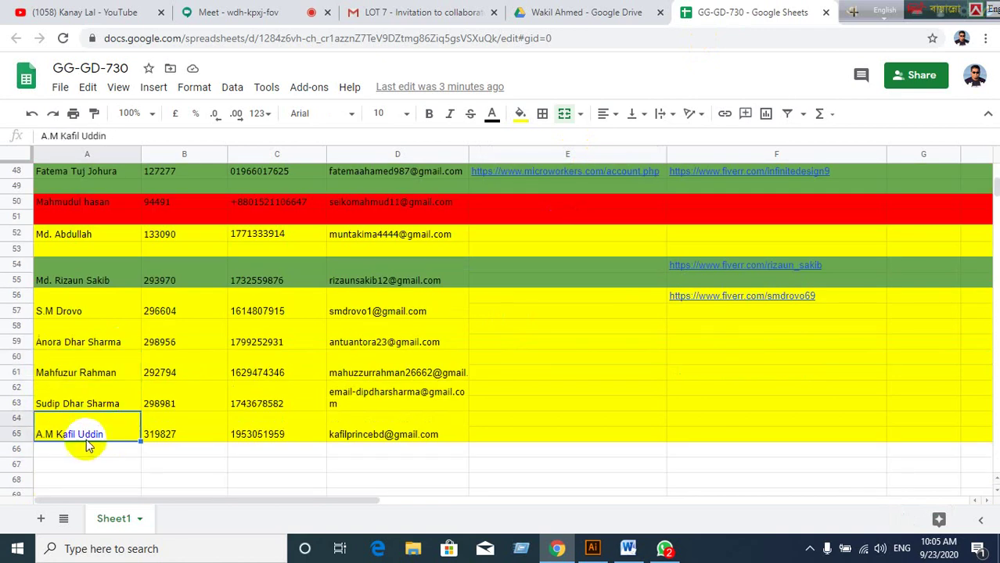
click(80, 401)
click(79, 377)
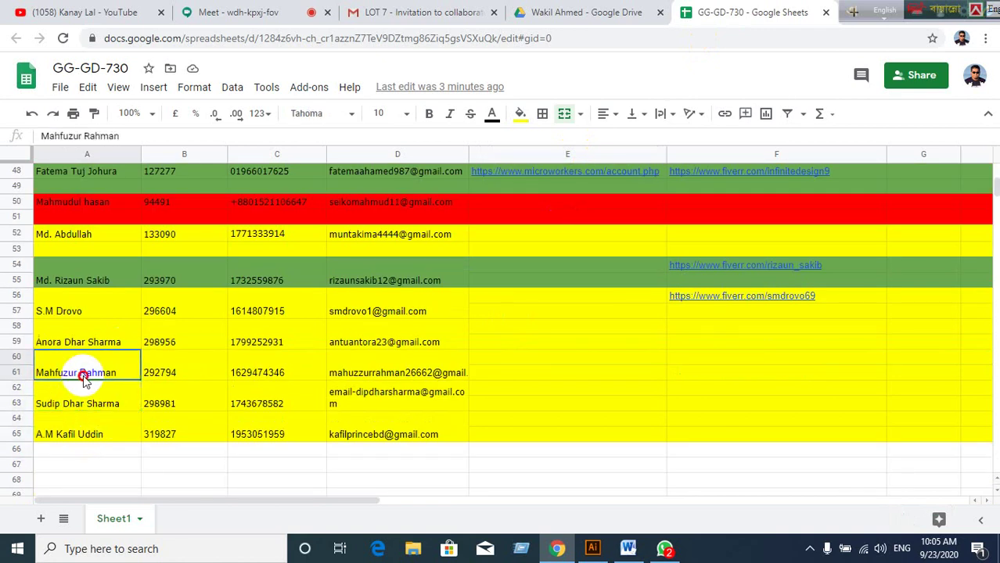
click(82, 345)
click(82, 311)
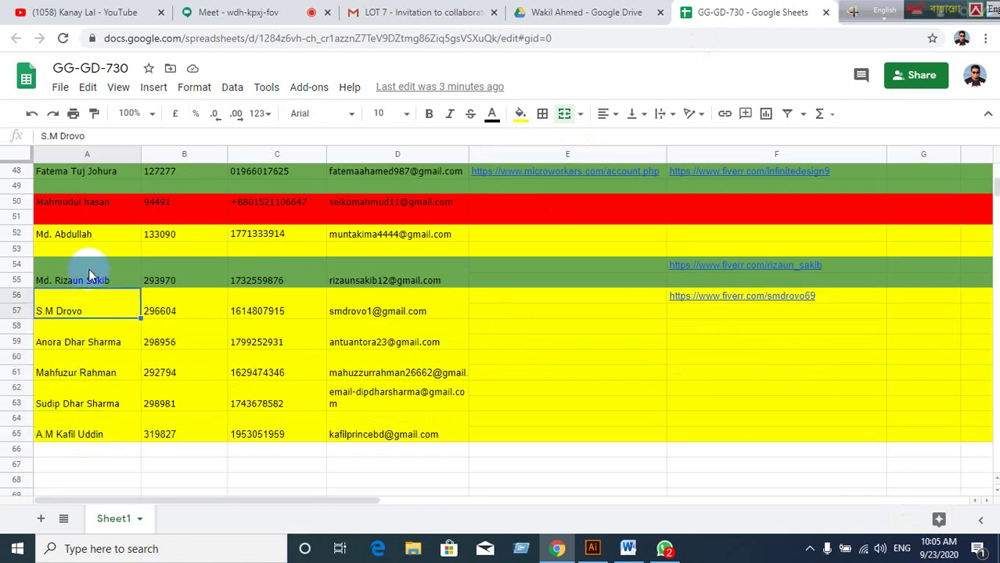
Scroll to the top of the sheet and switch to the Drive folder of student sheets.
scroll(94, 297, up, 1)
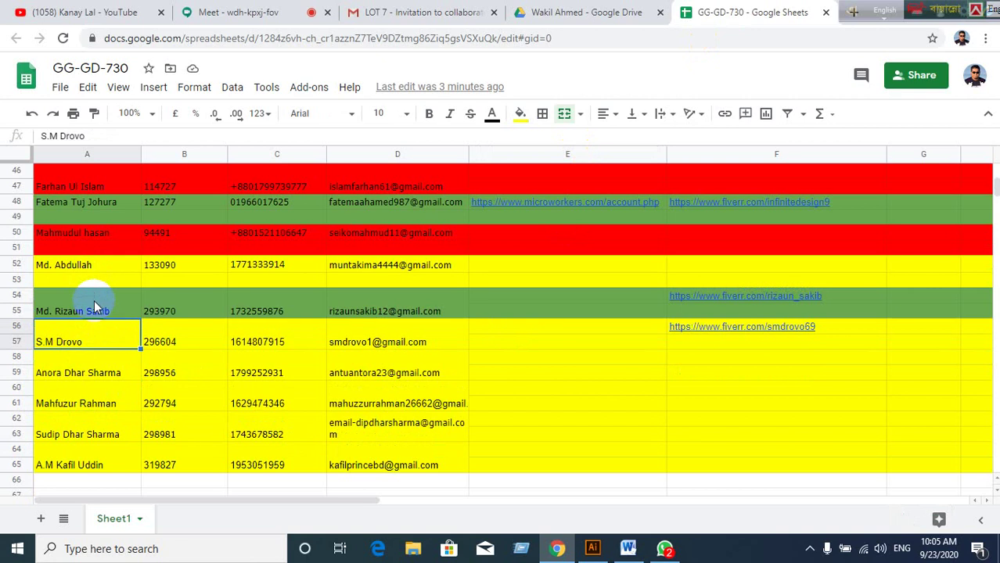
scroll(94, 305, up, 2)
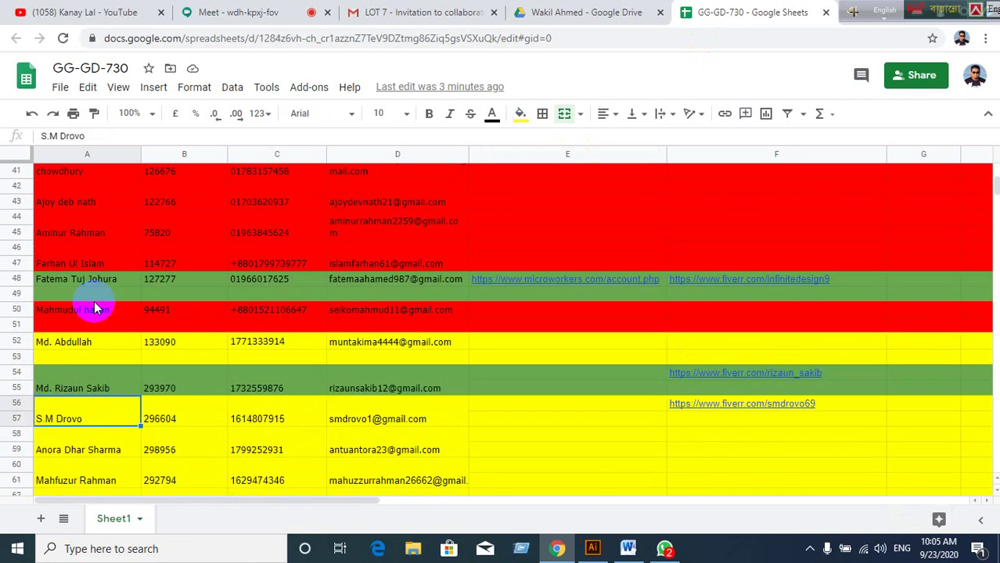
scroll(94, 308, up, 4)
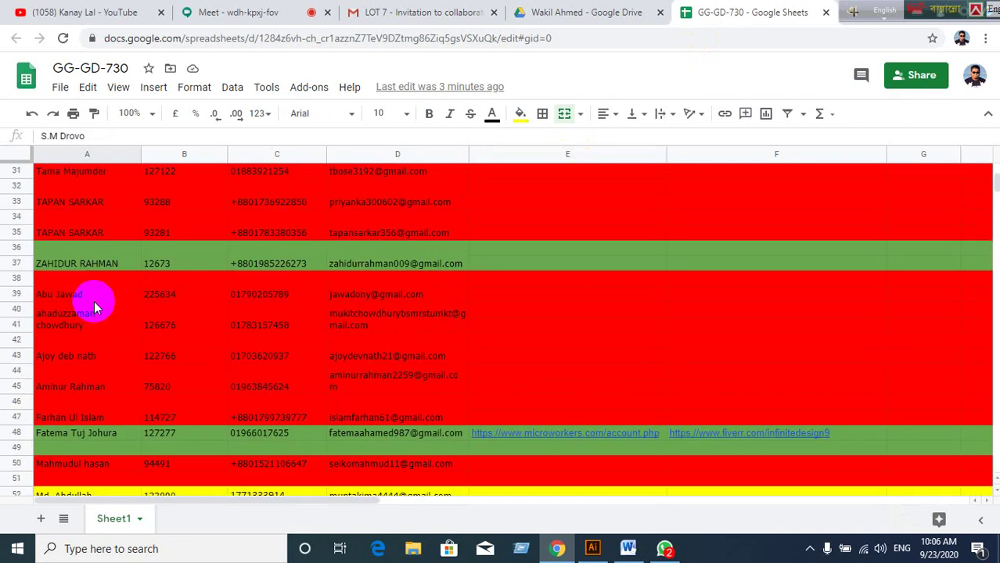
scroll(94, 305, up, 8)
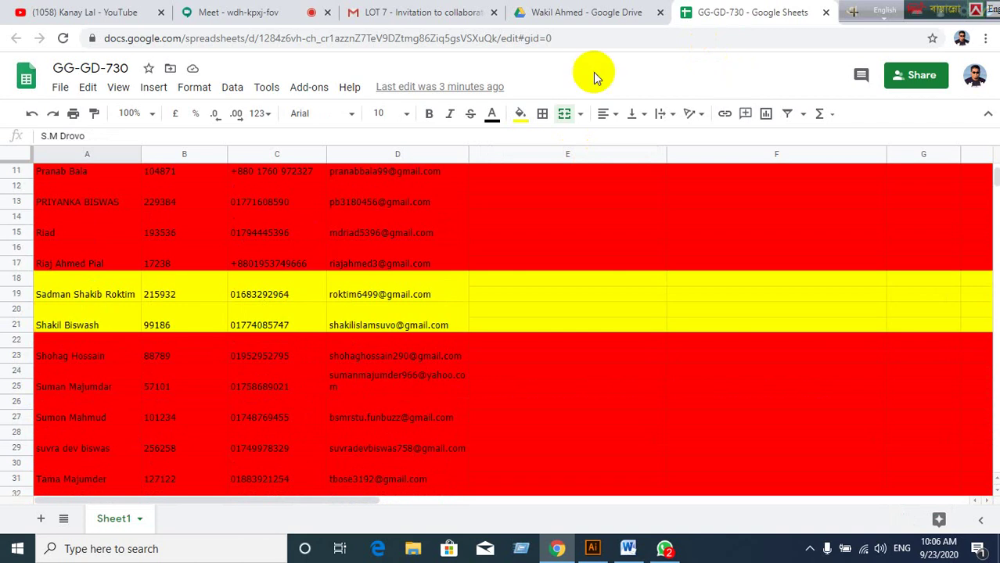
click(560, 23)
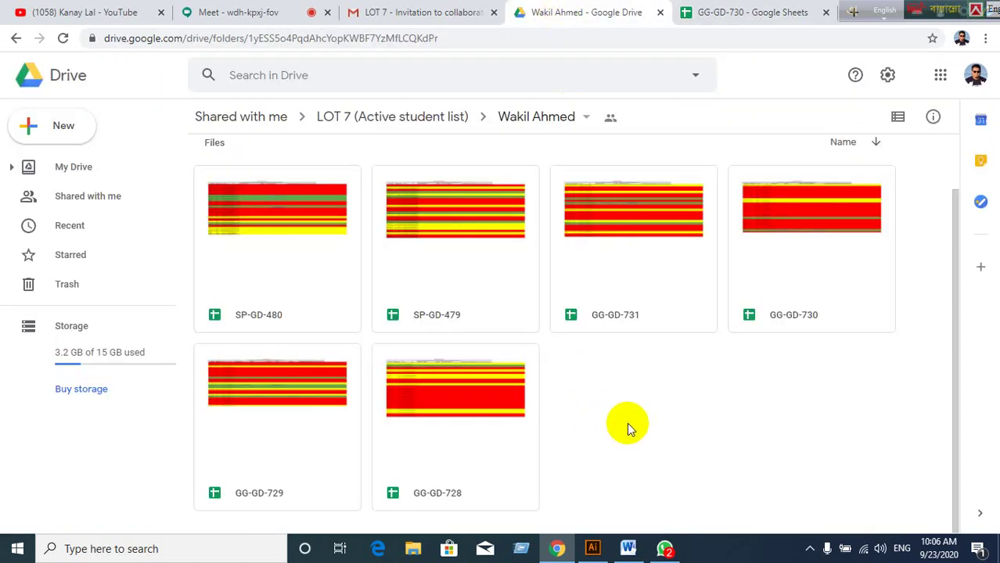
Open the GG-GD-728 file with Google Sheets from its right-click Open with menu.
click(426, 411)
right_click(426, 411)
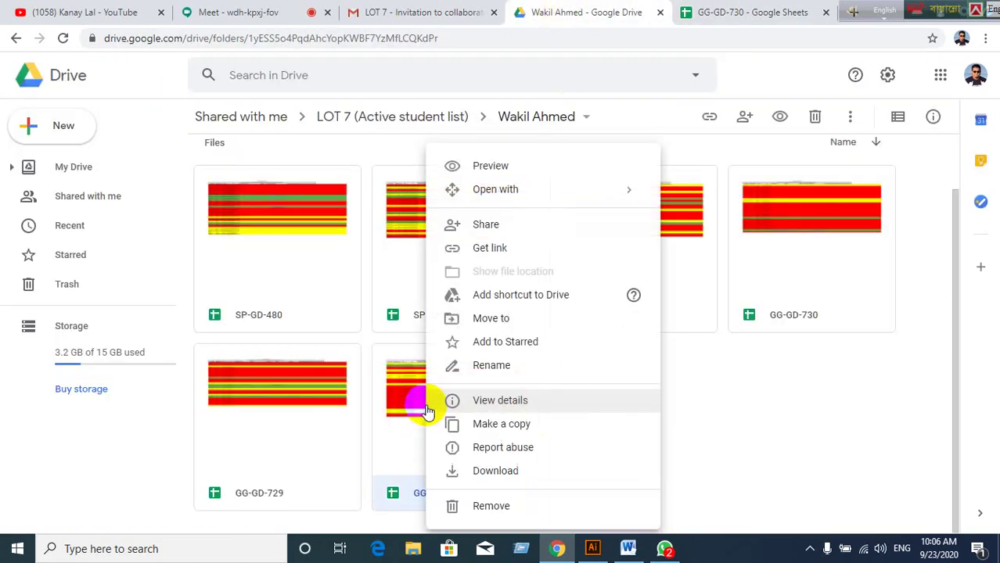
mouse_move(474, 190)
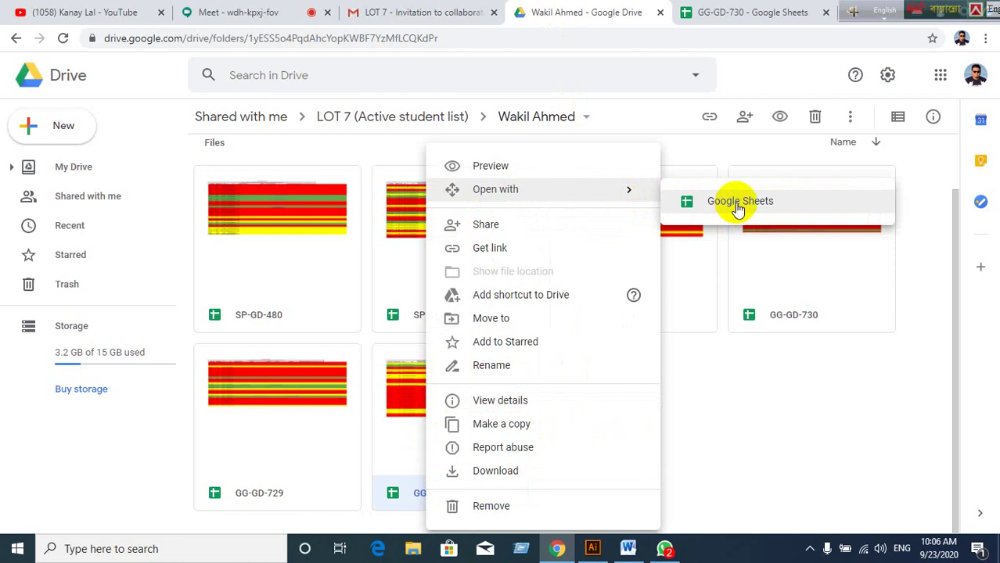
click(737, 210)
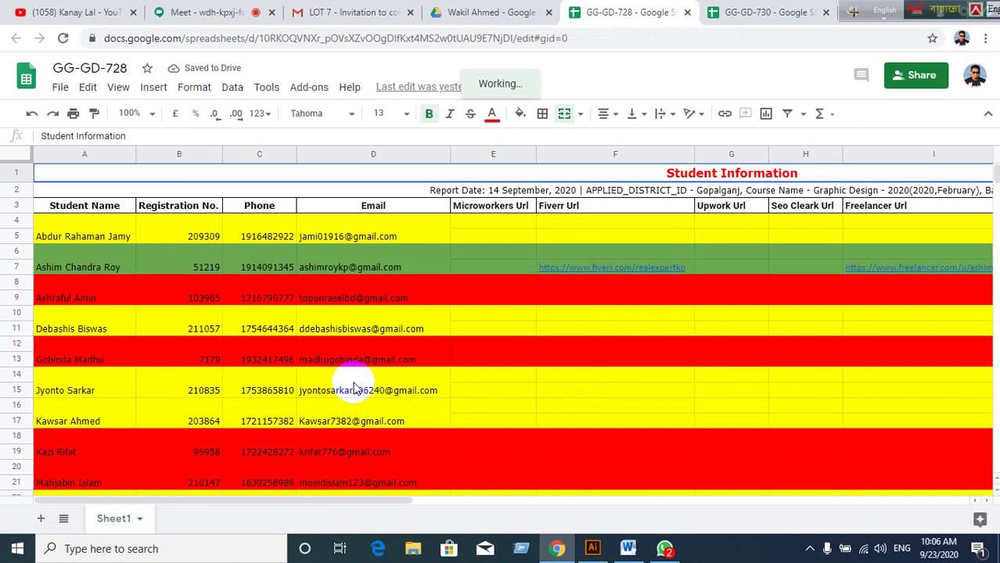
Scroll to student row 54 and move across to its Freelancer Url cell.
scroll(354, 389, down, 5)
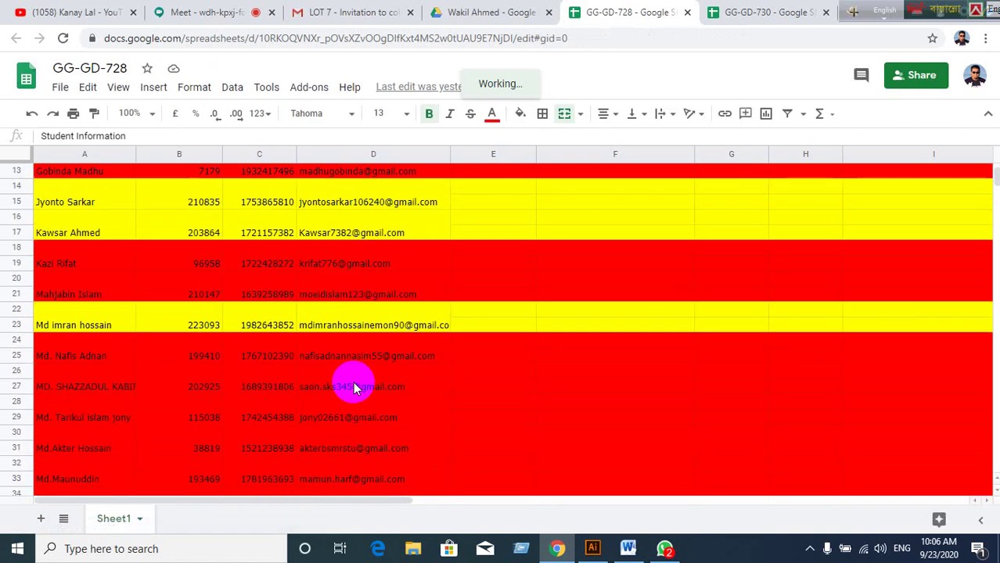
scroll(354, 389, down, 5)
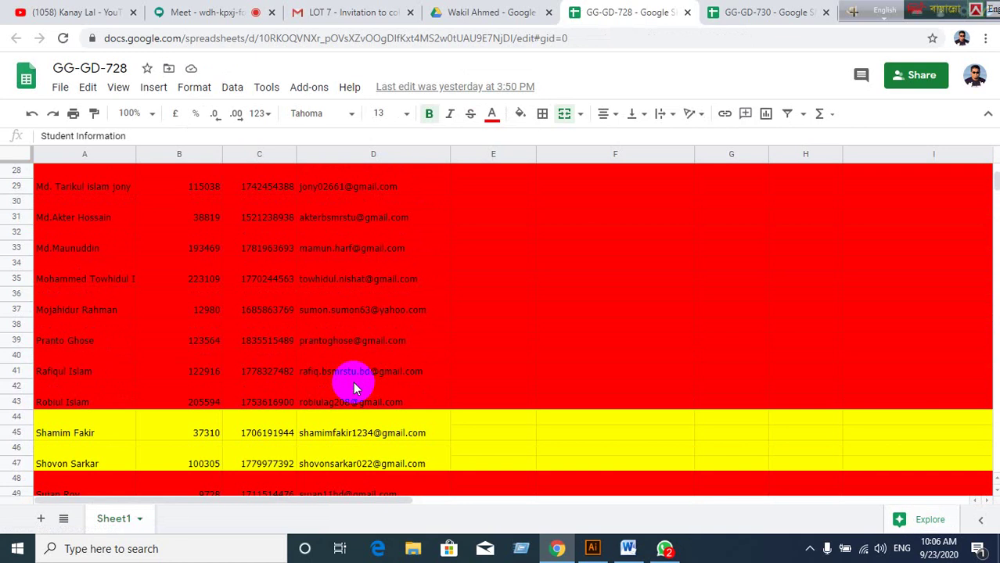
scroll(353, 389, down, 3)
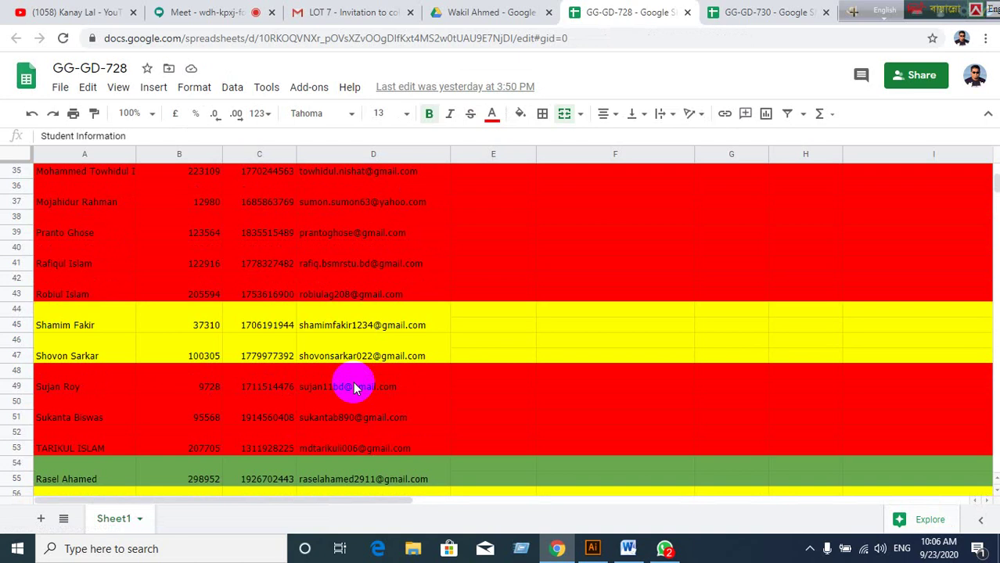
scroll(329, 321, down, 1)
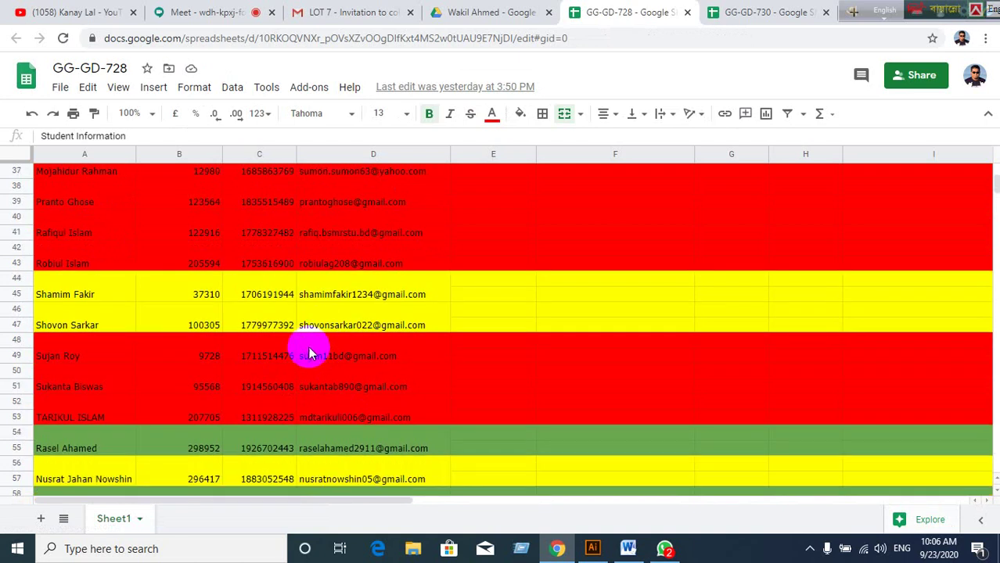
click(266, 458)
click(359, 449)
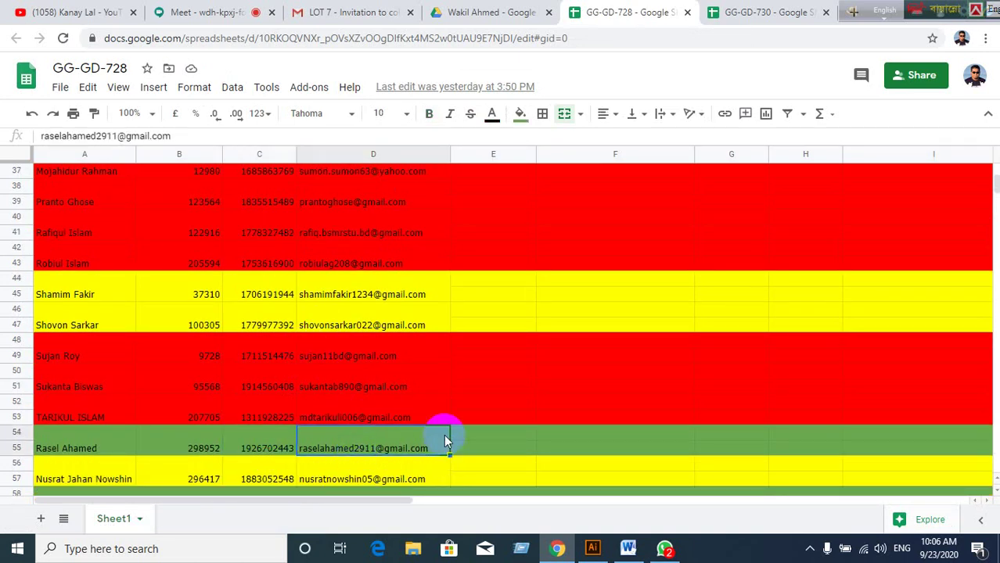
key(Right)
key(Right)
key(Right)
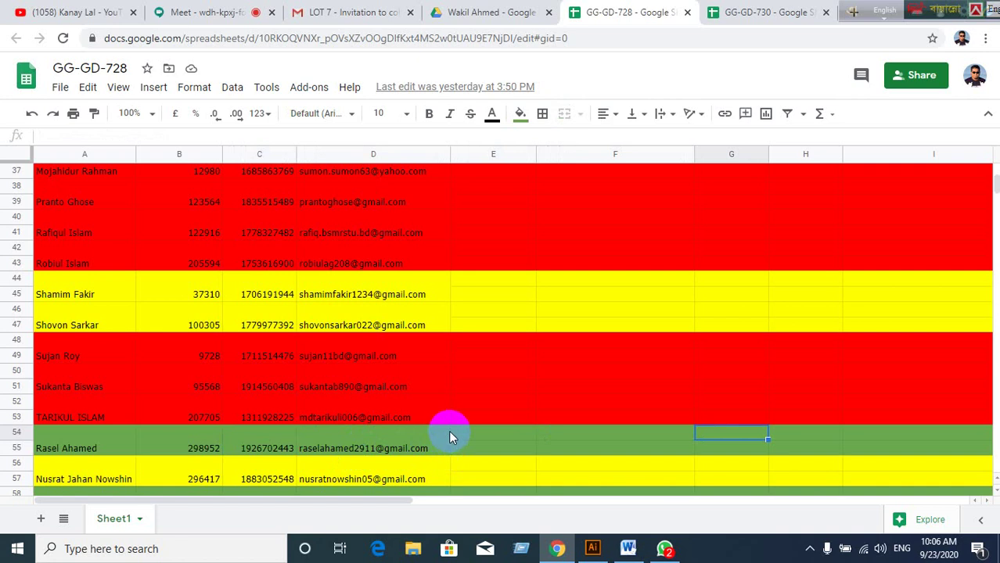
key(Right)
key(Right)
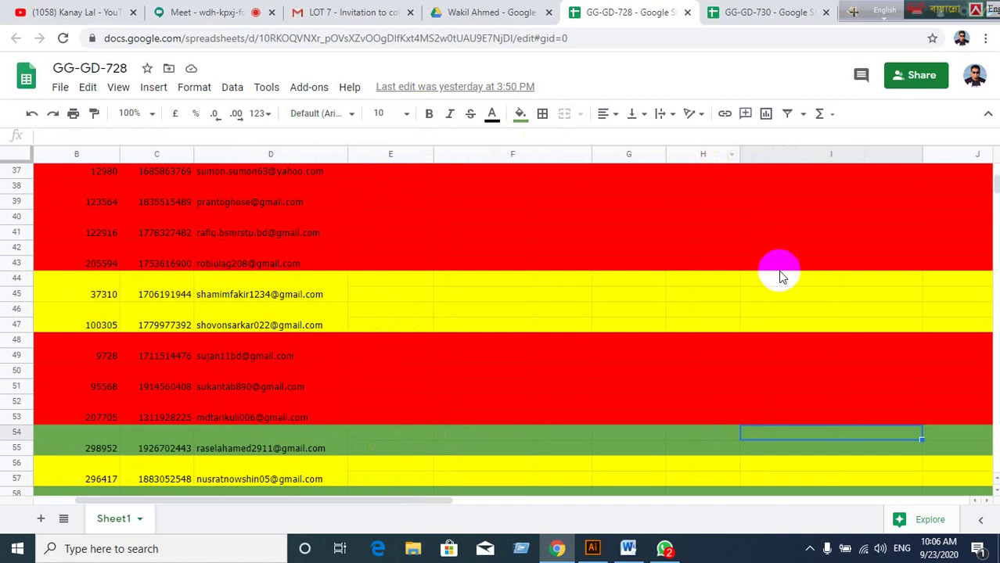
Paste the Freelancer profile link into I54 and widen column I to fit it.
scroll(780, 271, up, 10)
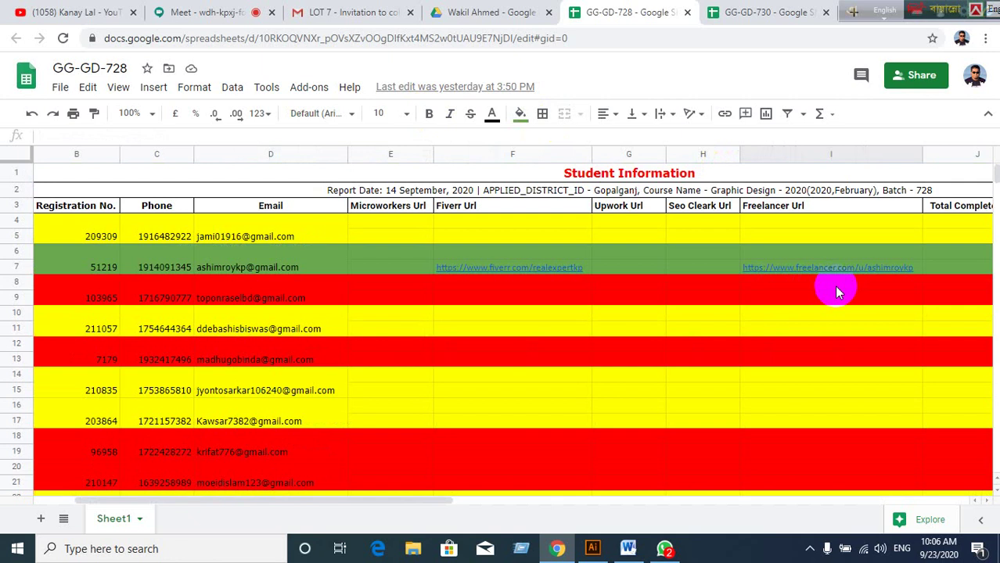
scroll(835, 291, down, 9)
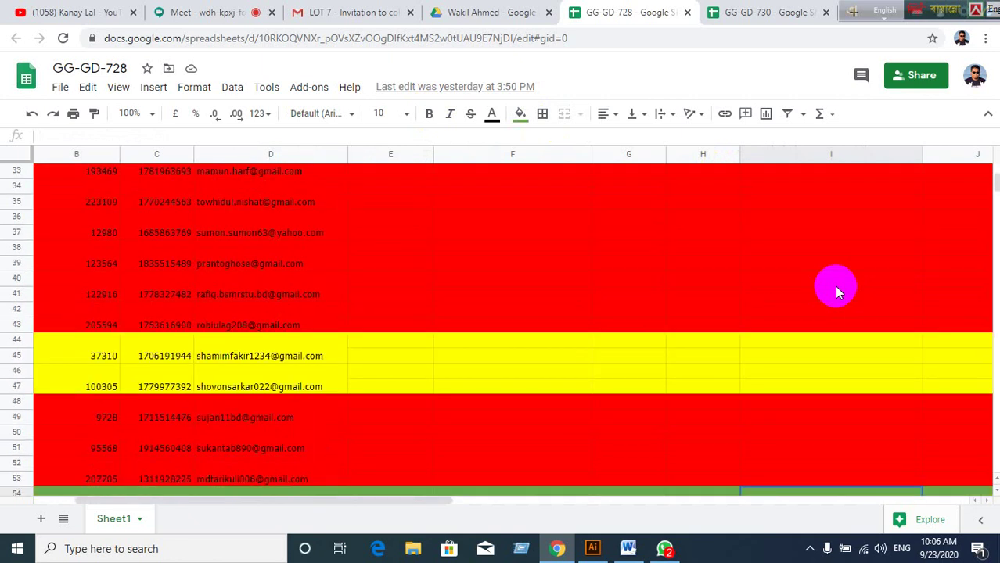
scroll(836, 291, down, 2)
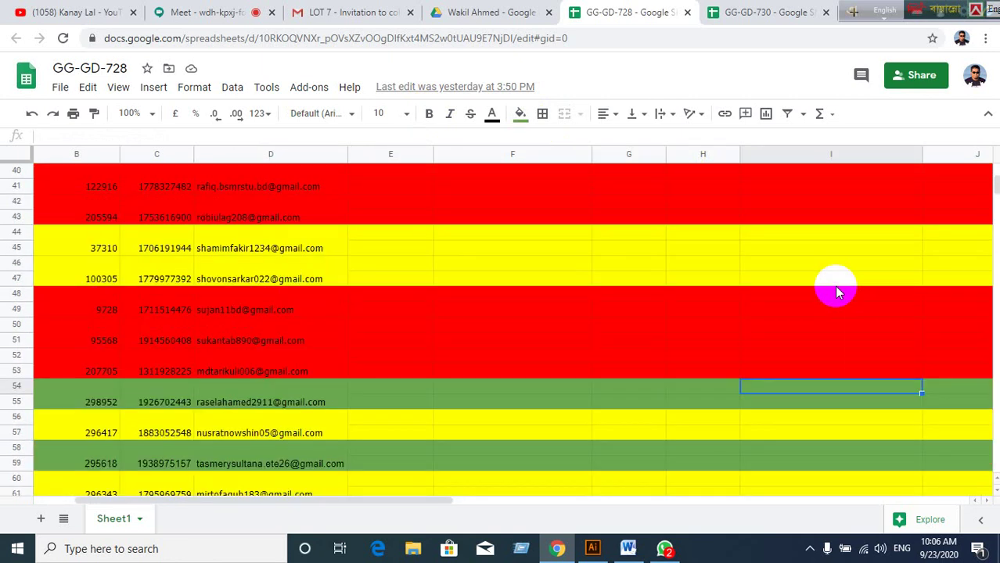
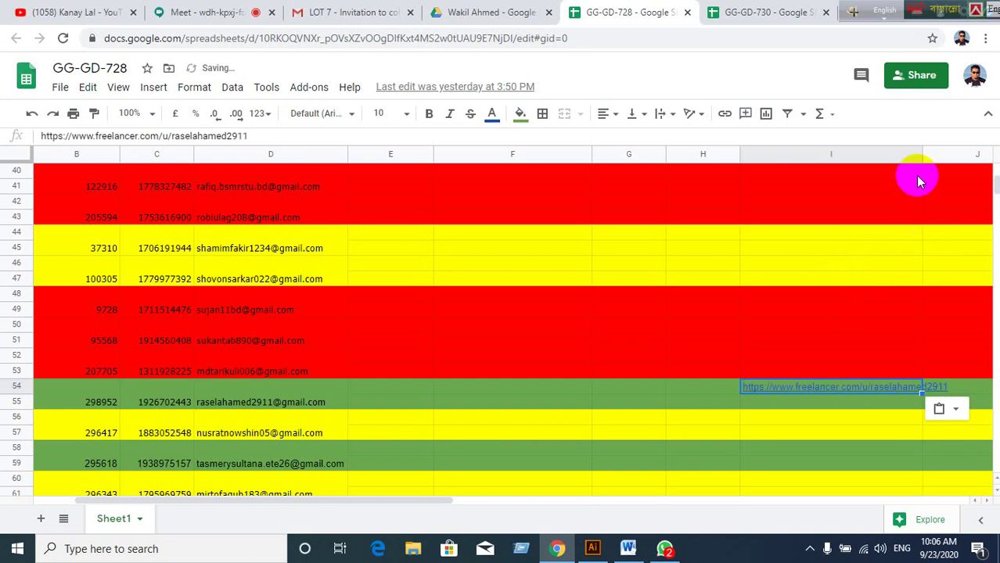
drag(921, 156, 954, 155)
Verify the pasted link's preview shows the freelancer profile and fine-tune column I's width.
click(802, 389)
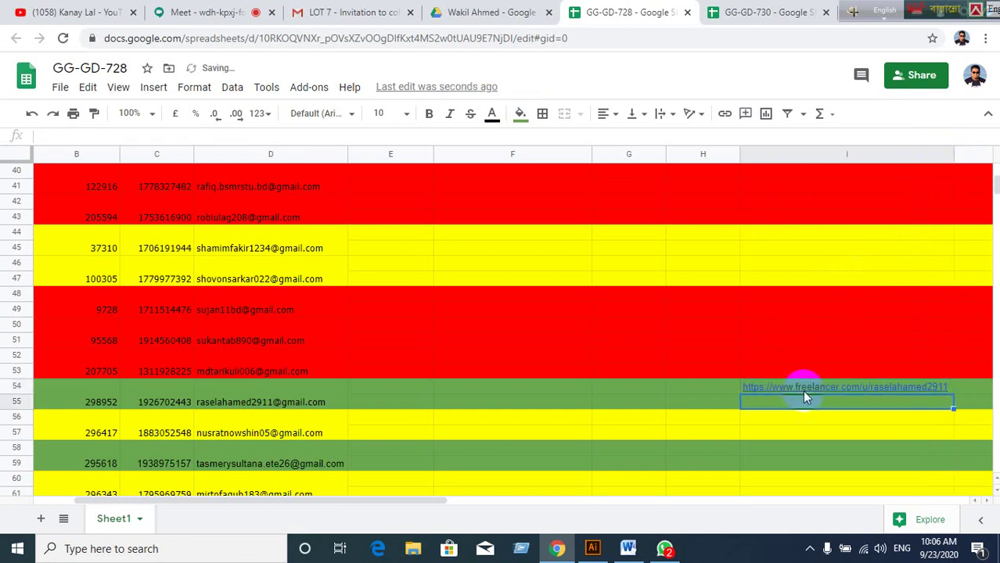
click(504, 420)
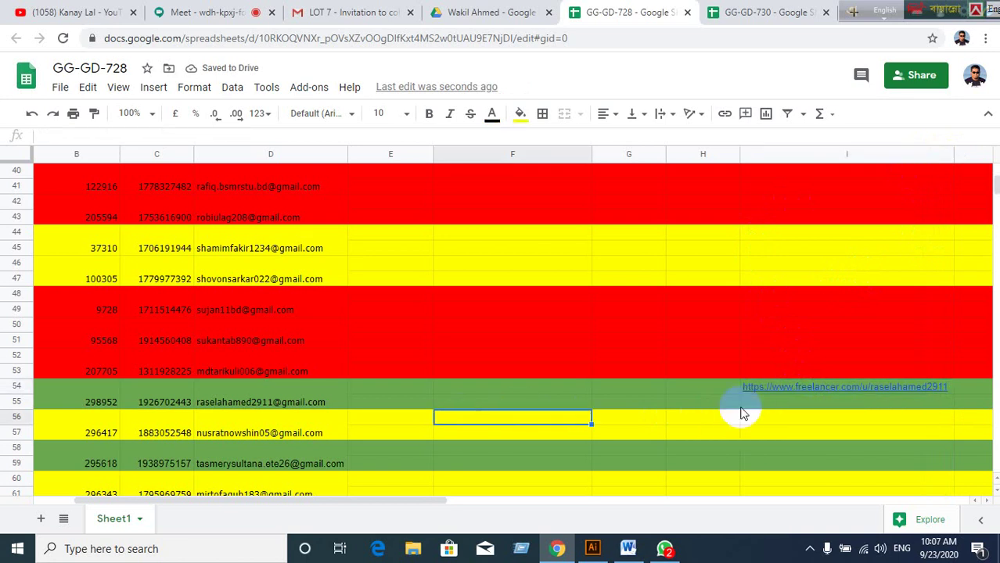
click(789, 387)
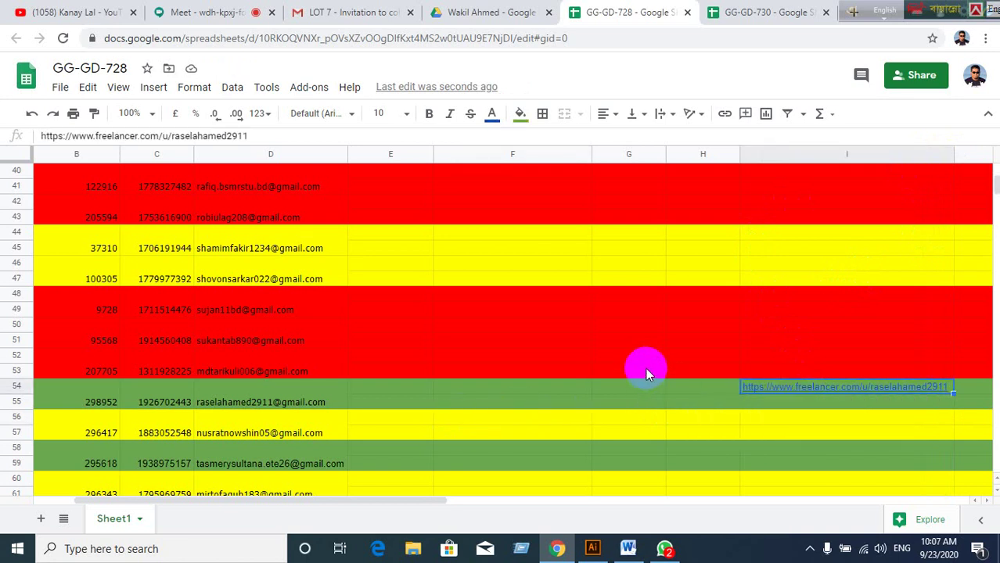
click(645, 369)
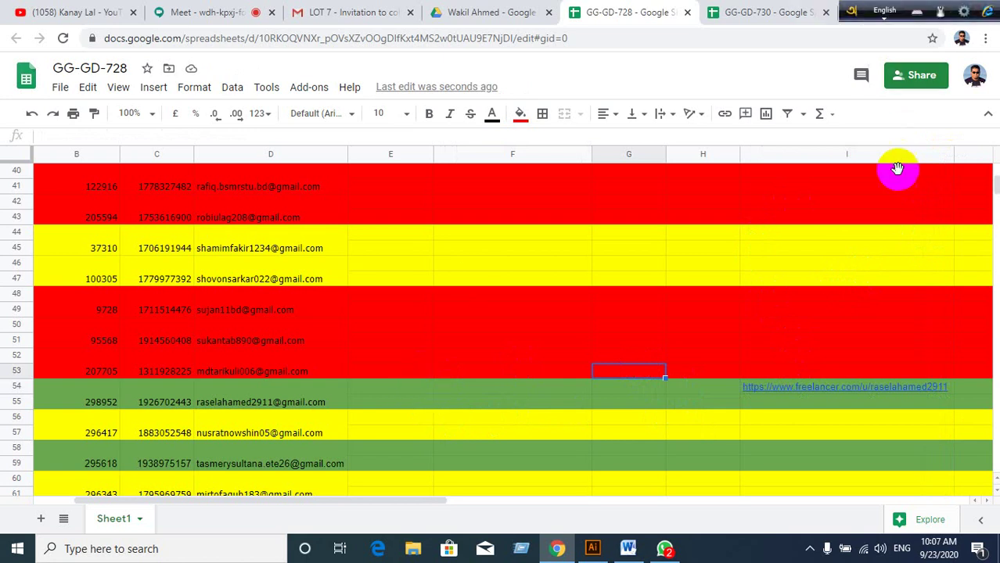
drag(952, 154, 948, 155)
click(907, 435)
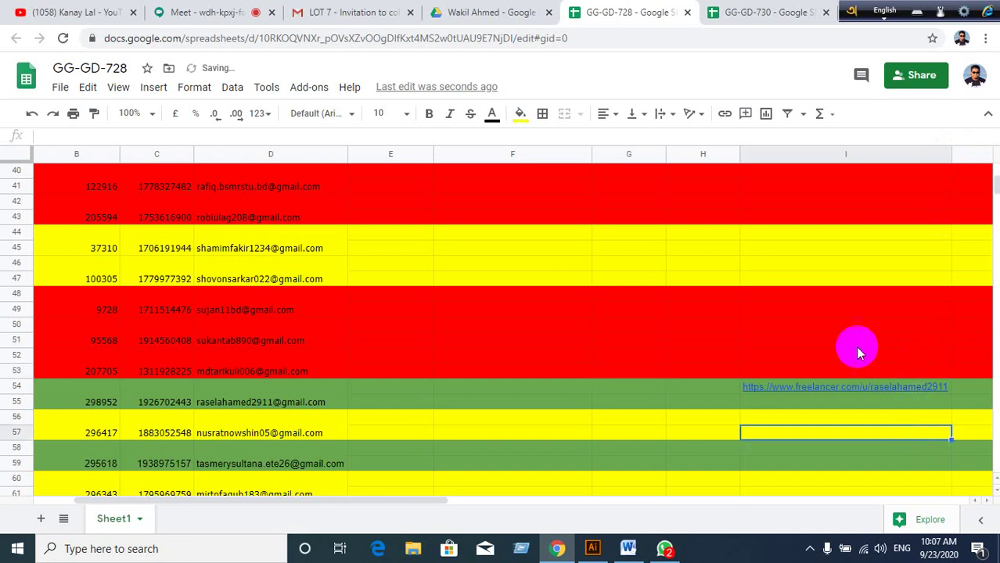
click(834, 391)
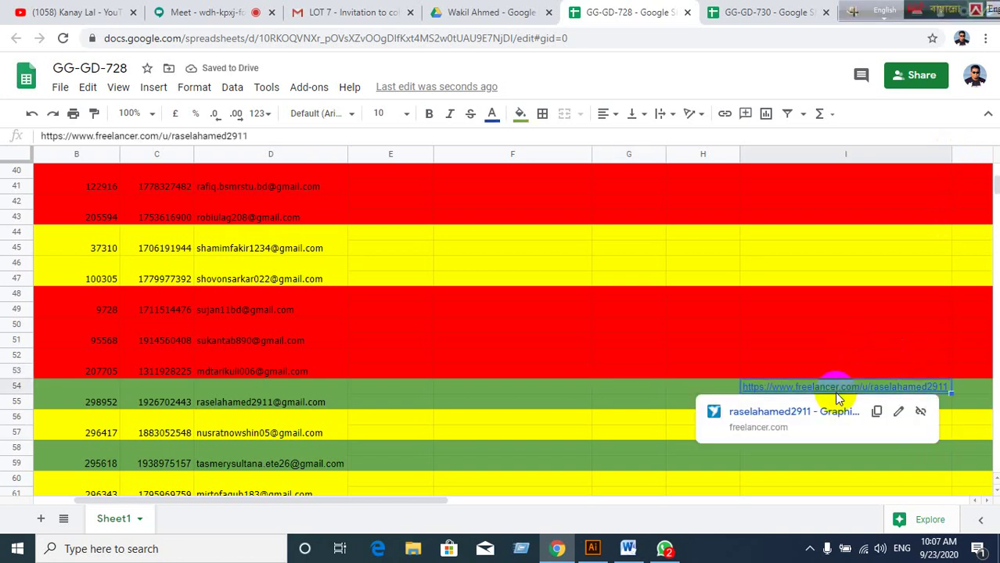
click(799, 346)
click(665, 550)
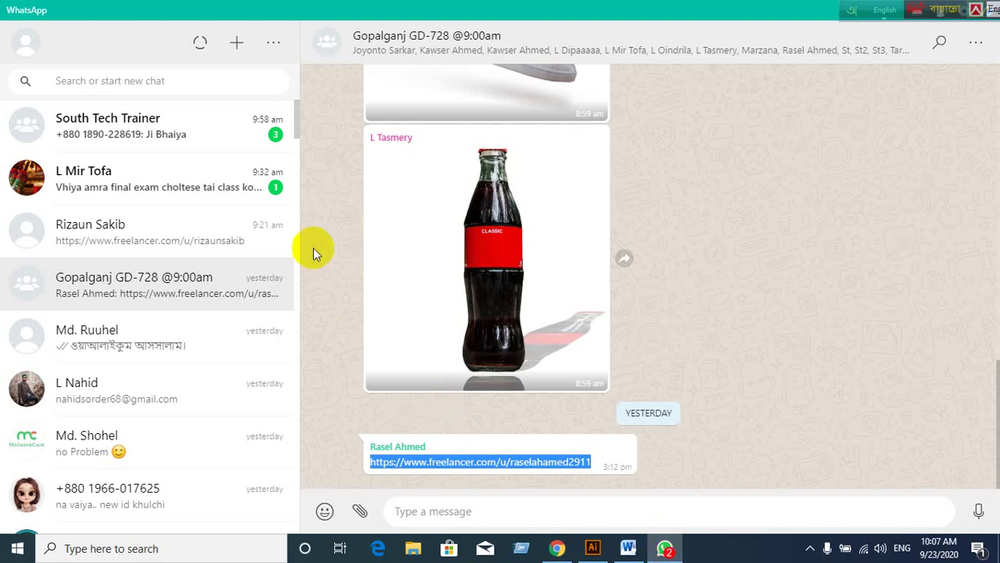
Open the South Tech Trainer group, then the personal chat with the unread exam-class message.
click(255, 127)
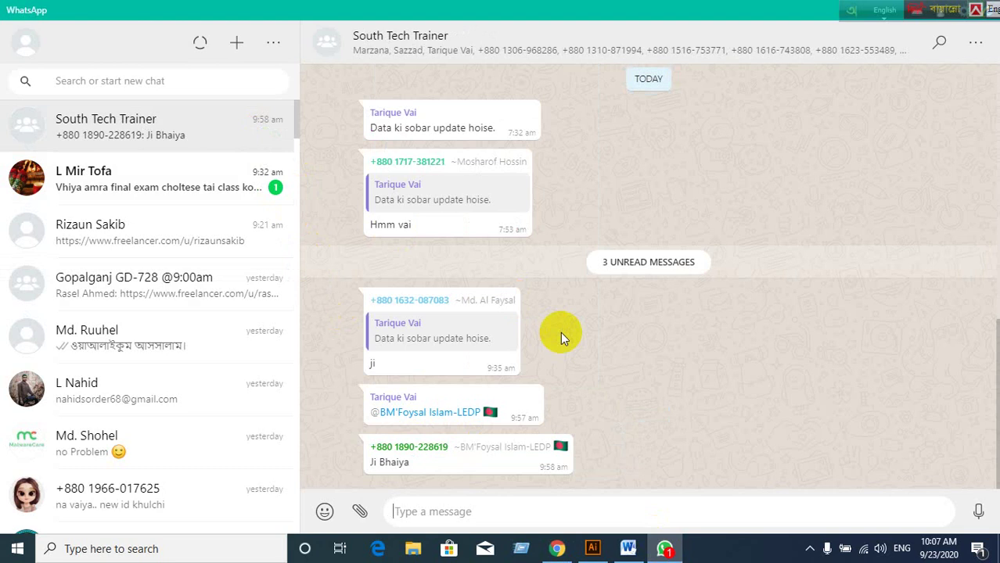
click(189, 167)
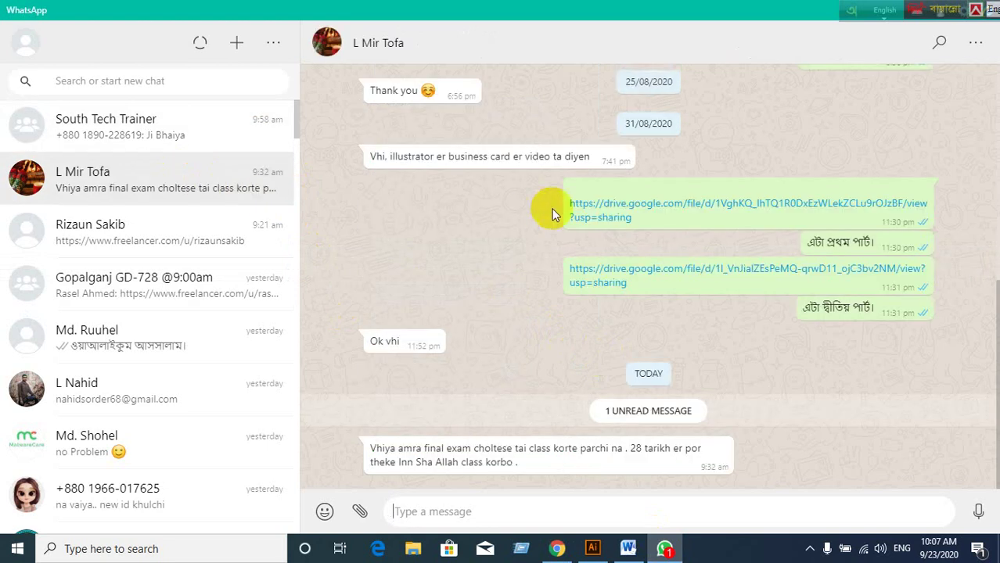
click(855, 15)
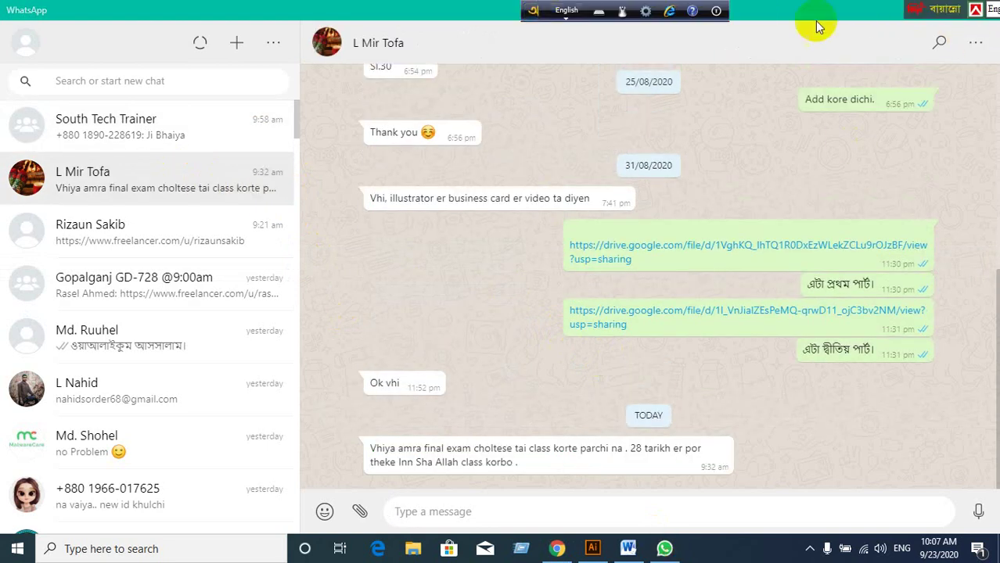
Minimize WhatsApp and switch to the Google Meet tab in Chrome.
click(918, 10)
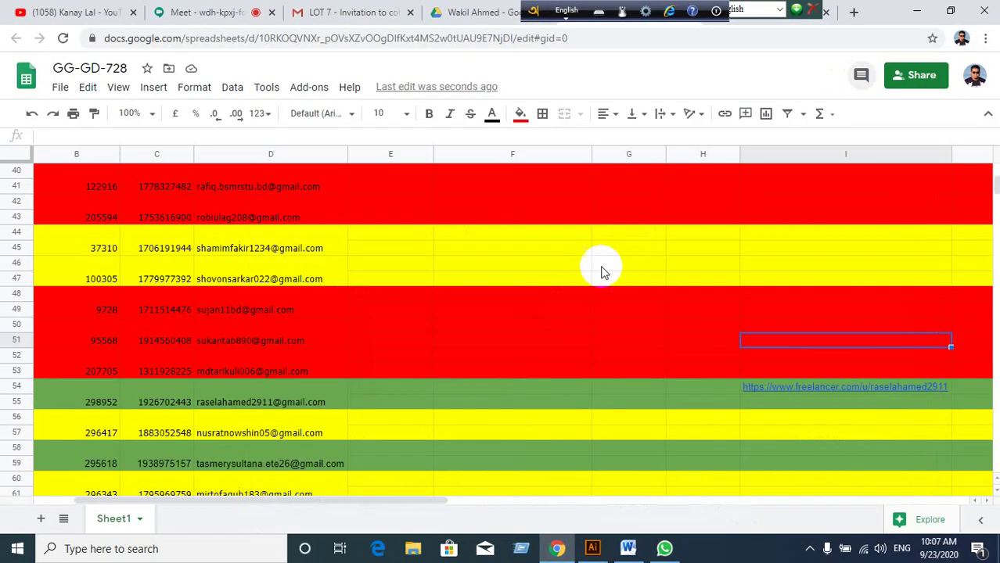
click(233, 21)
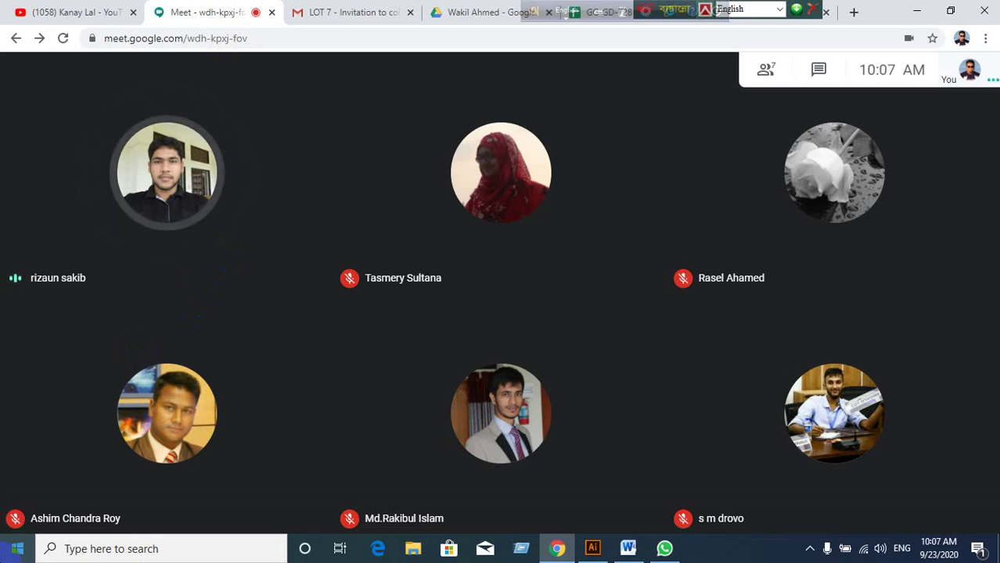
Present the entire screen to everyone in Meet and hide the sharing notice.
click(927, 510)
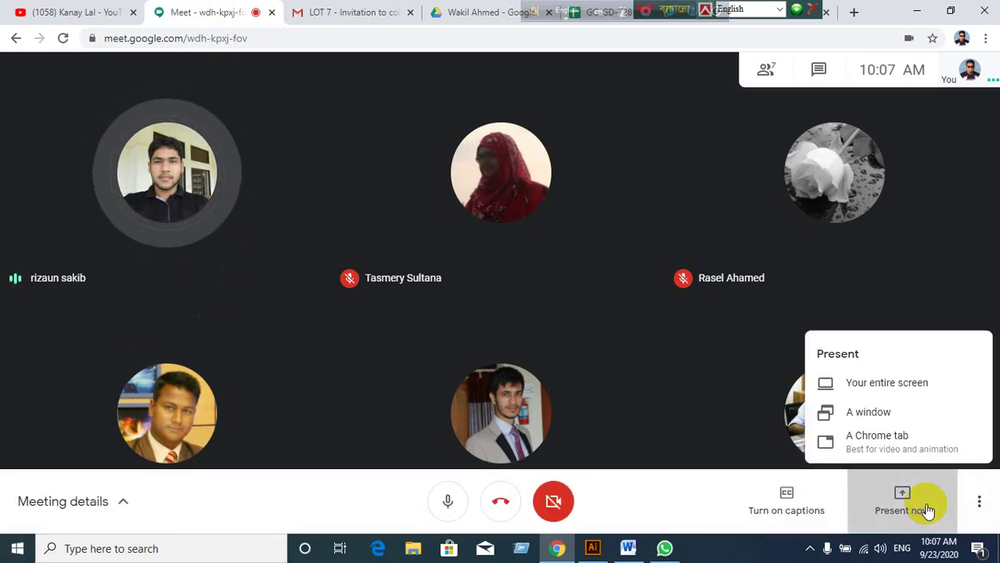
click(867, 383)
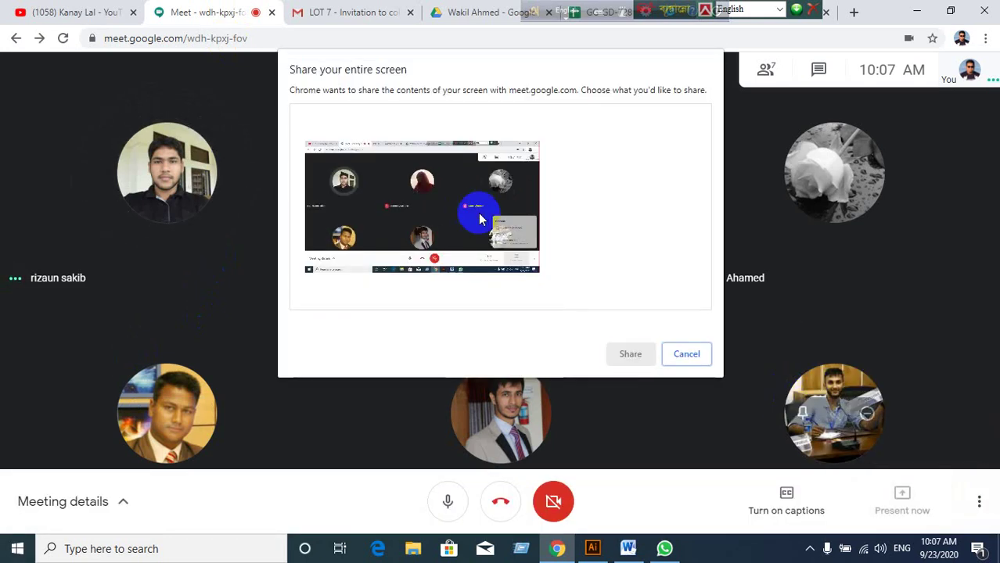
click(618, 352)
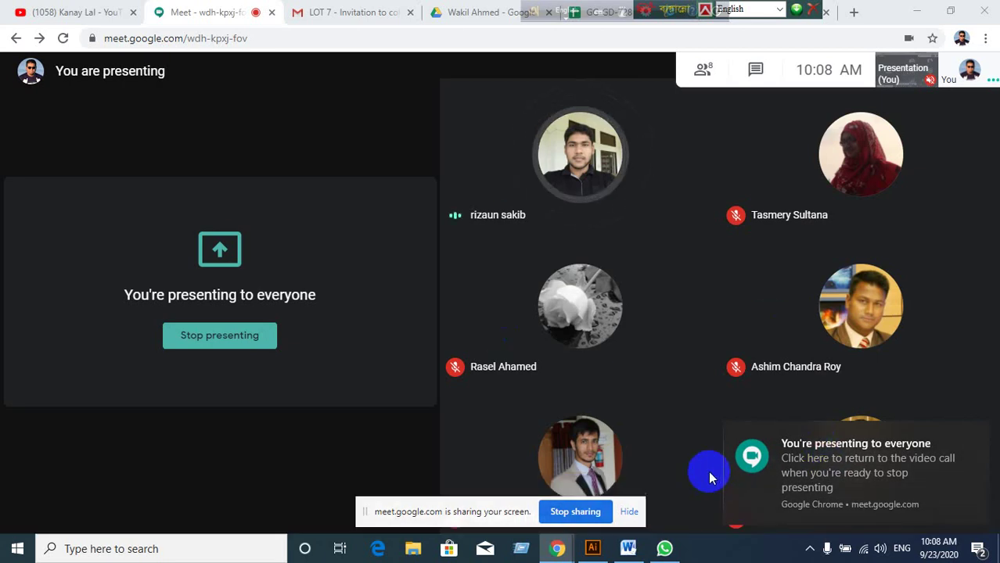
click(637, 515)
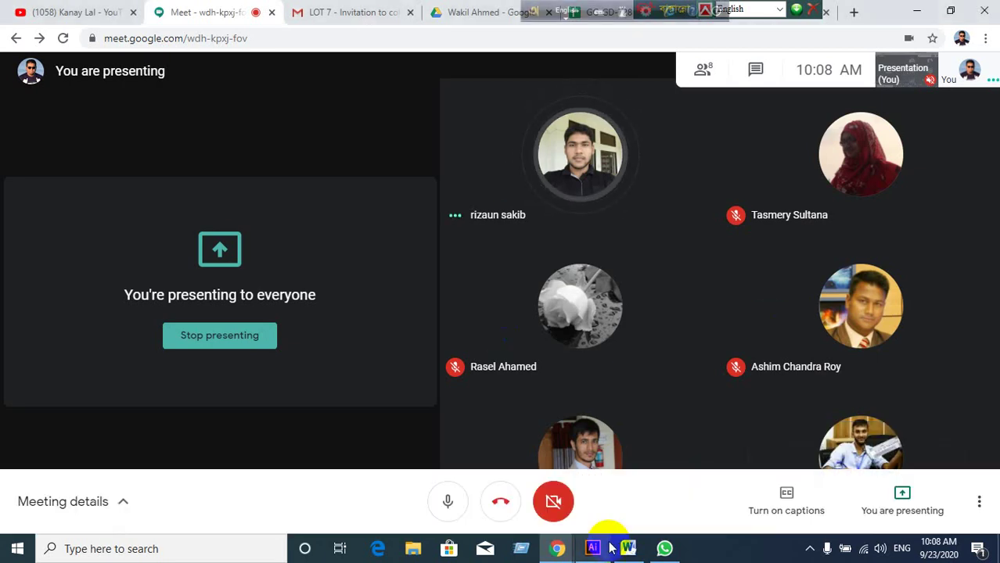
Bring the Illustrator document with the red 3D LEDP box to the front, dismissing an opened menu.
click(592, 547)
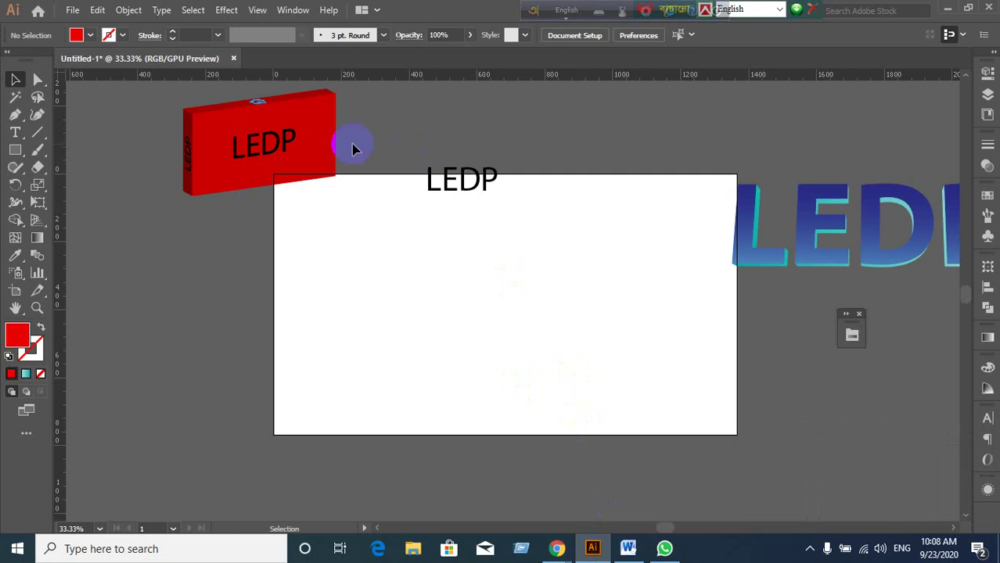
click(304, 11)
click(163, 309)
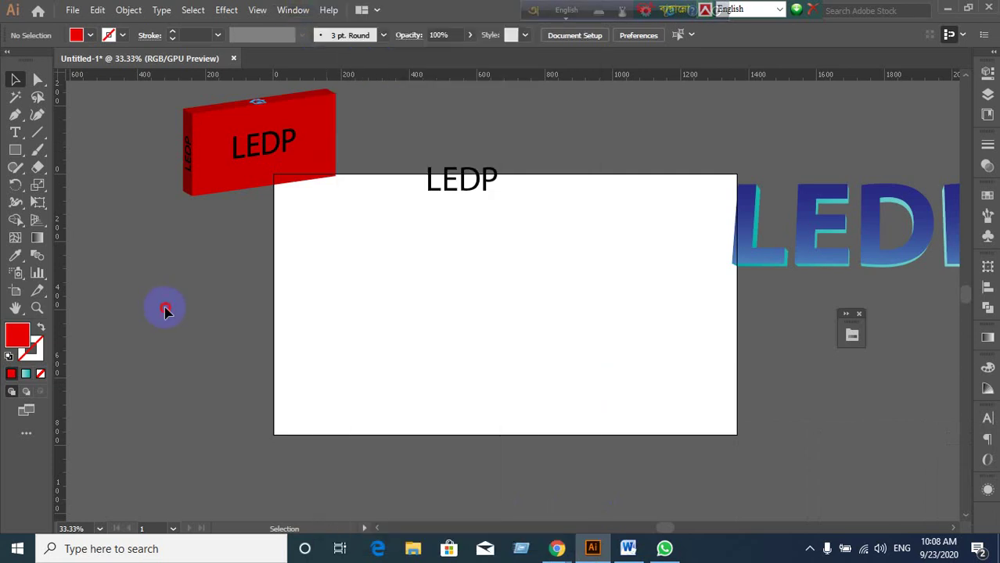
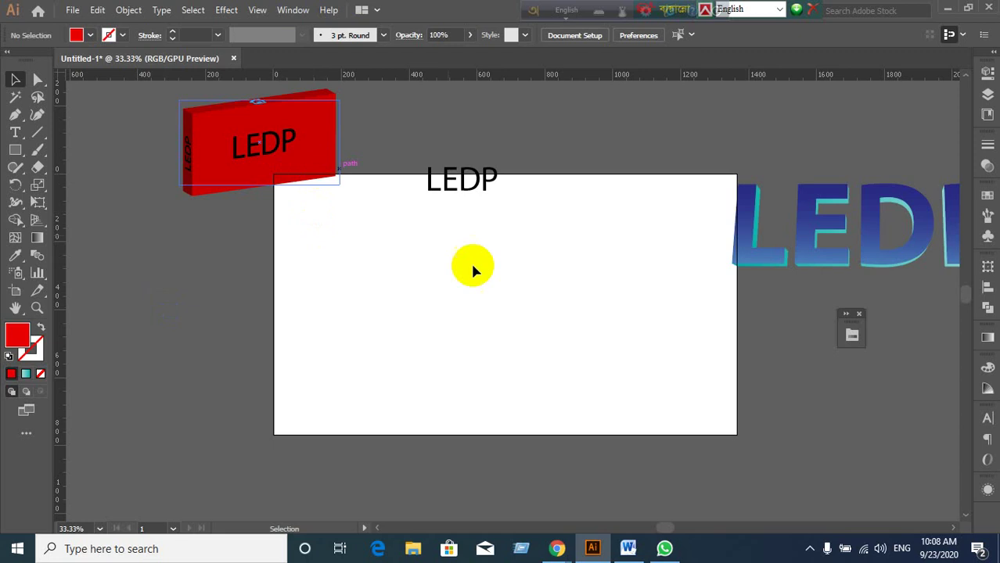
Briefly switch away to the video call and desktop, then return to the Illustrator document.
click(948, 9)
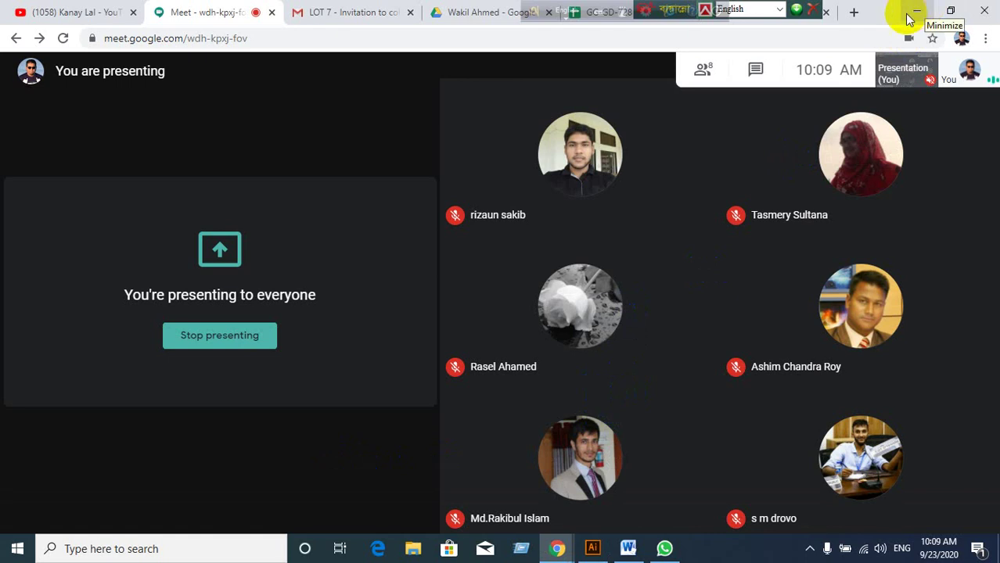
click(924, 10)
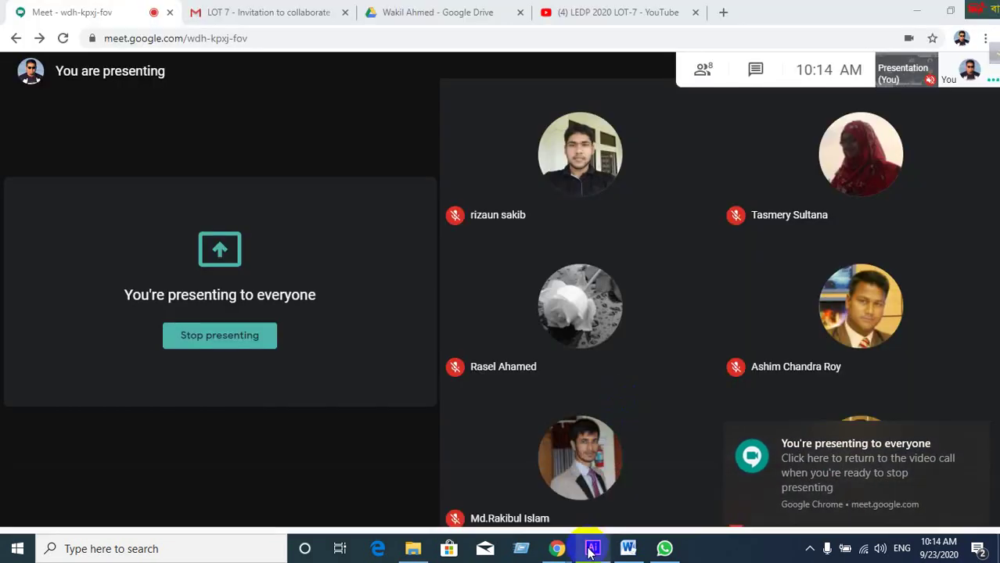
click(592, 550)
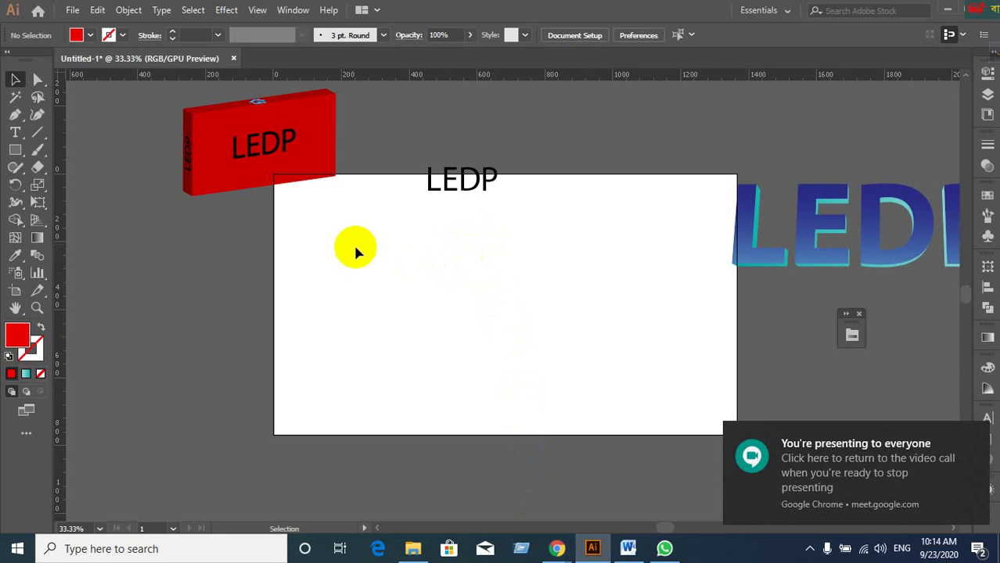
Move the LEDP text up and to the right above the artboard's top edge, then deselect.
click(245, 183)
click(481, 188)
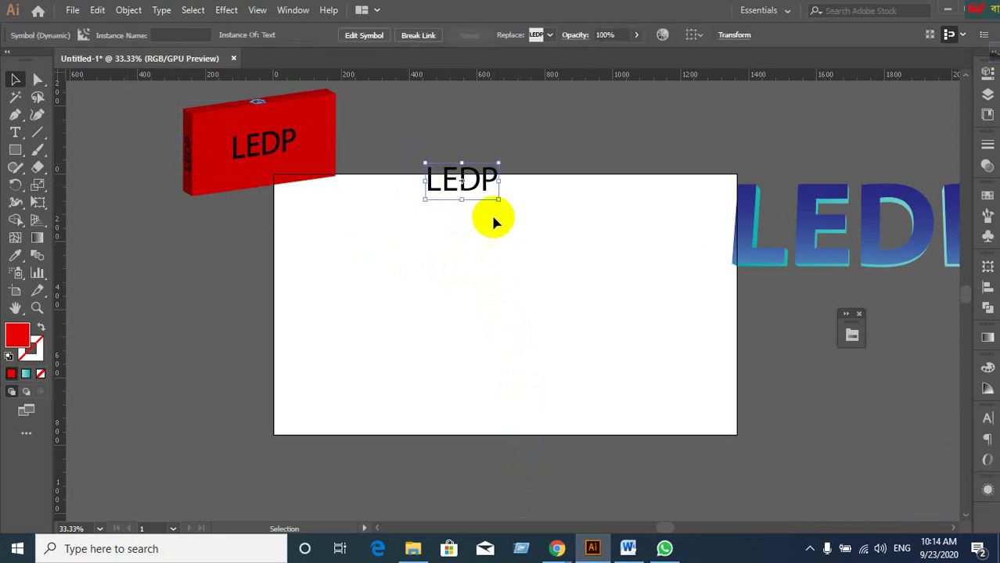
drag(498, 189, 590, 163)
drag(675, 175, 763, 223)
click(535, 338)
Look through the Effect > 3D menu and close it without applying anything.
click(226, 10)
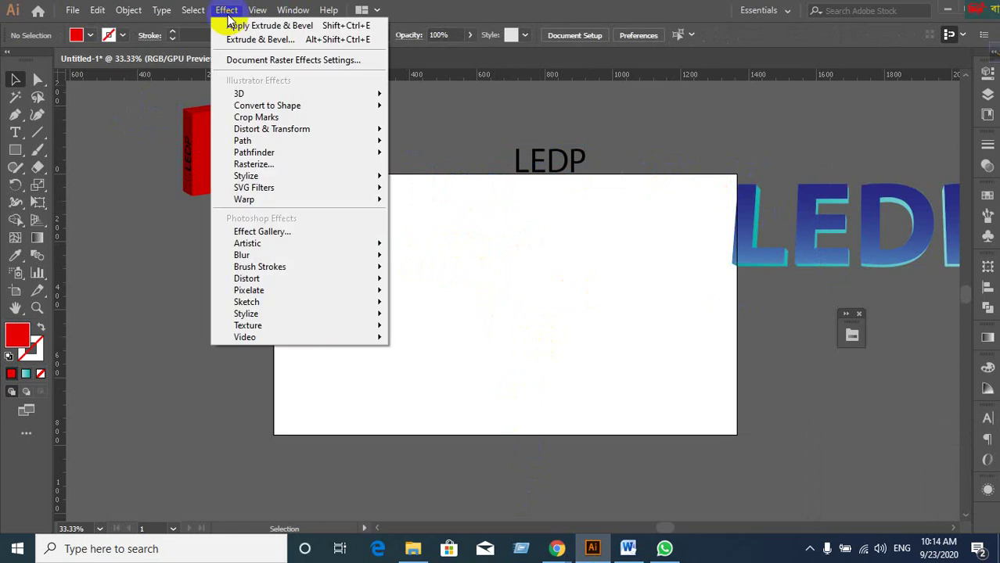
mouse_move(236, 93)
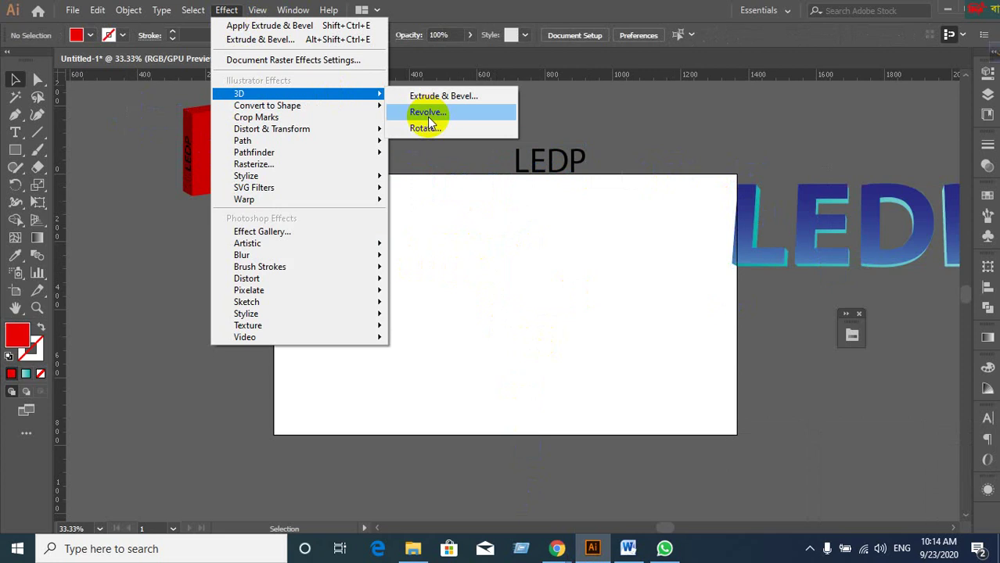
click(581, 346)
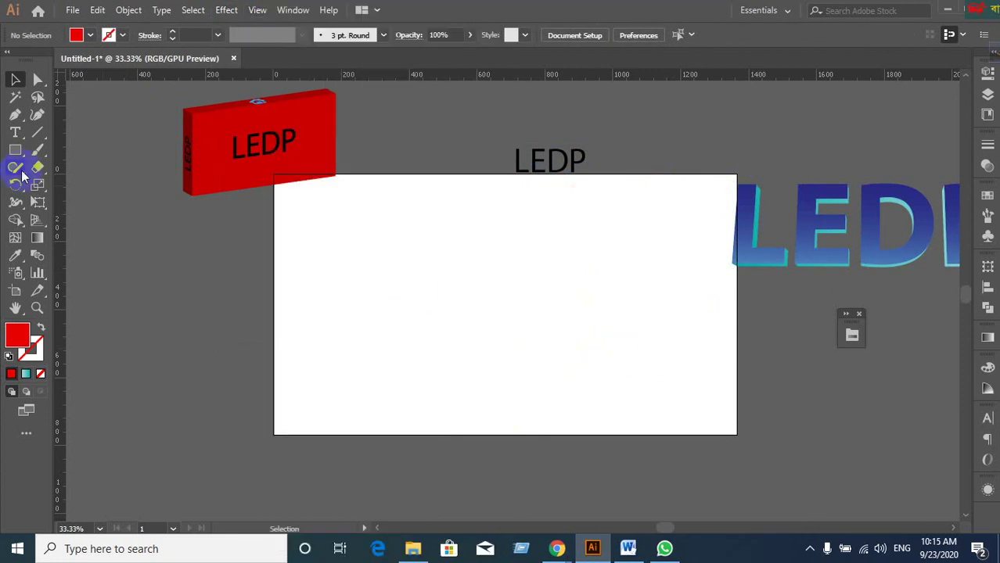
Draw a red circle on the left side of the artboard with the Ellipse tool.
drag(15, 150, 70, 185)
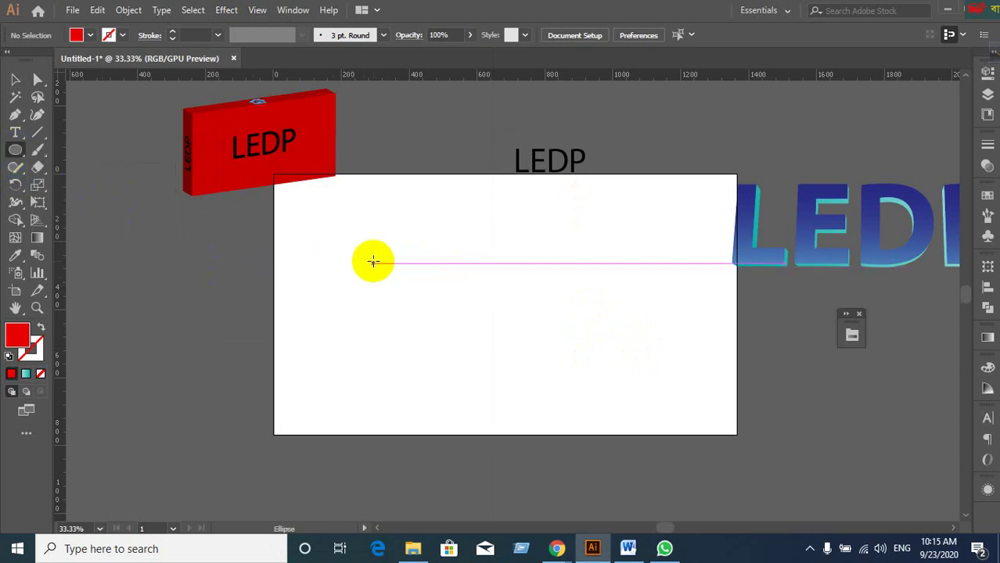
drag(372, 262, 486, 359)
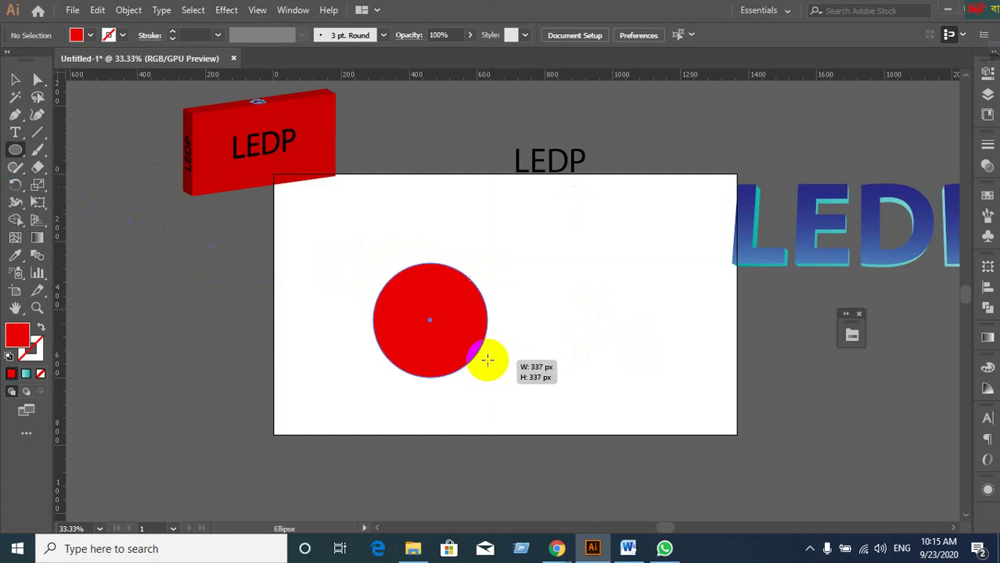
click(14, 79)
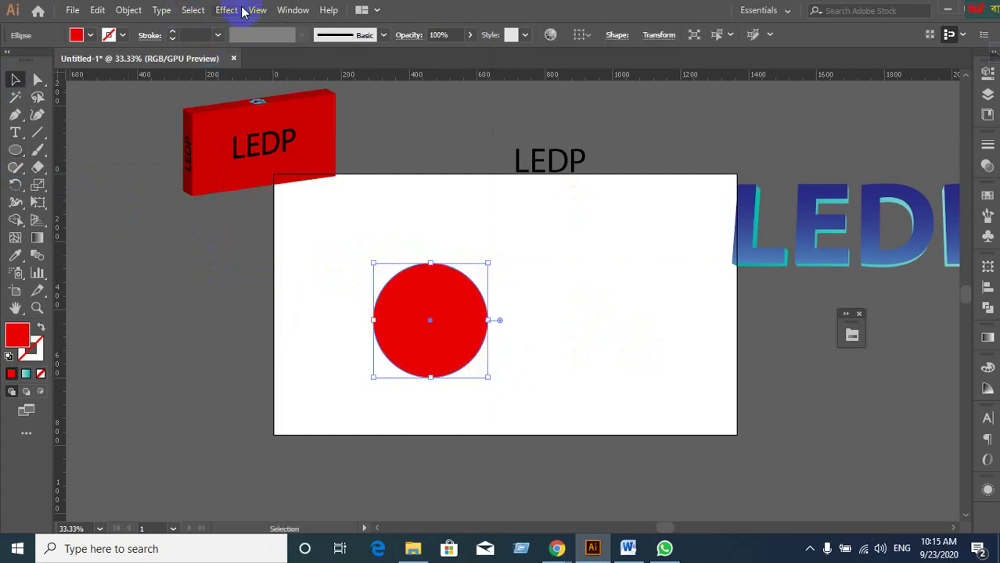
Apply Effect > 3D > Revolve to the circle with Preview turned on.
click(234, 10)
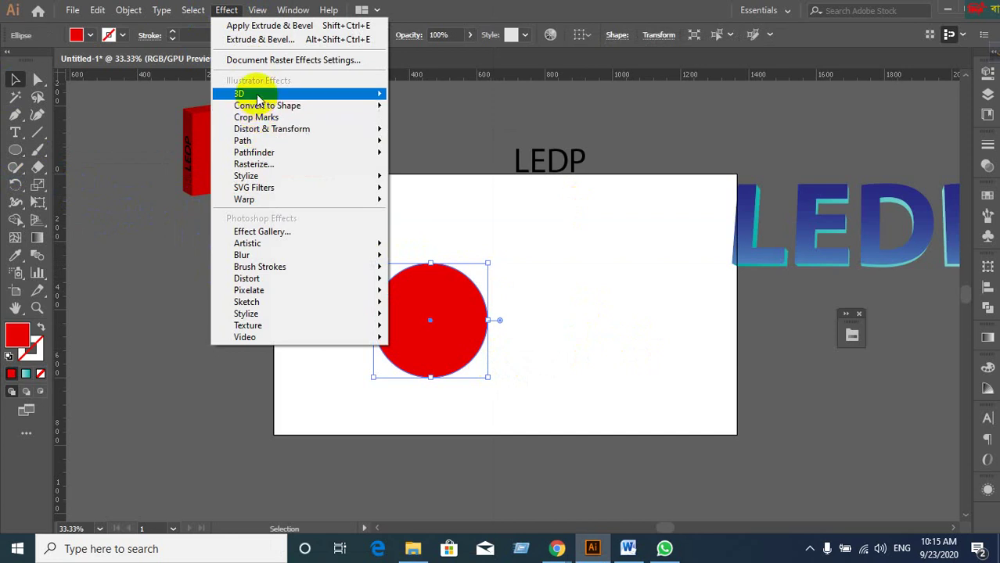
mouse_move(252, 95)
click(421, 112)
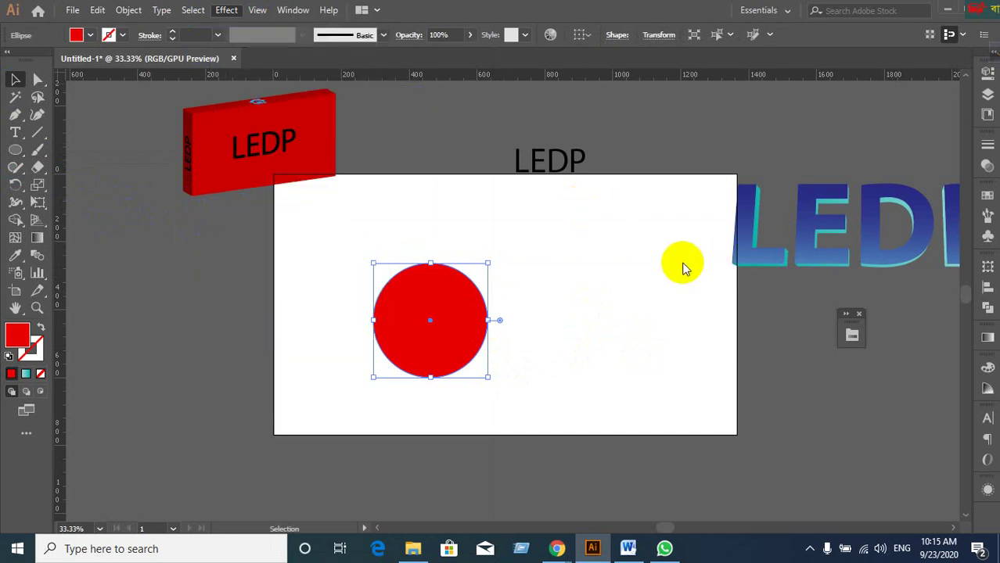
click(640, 339)
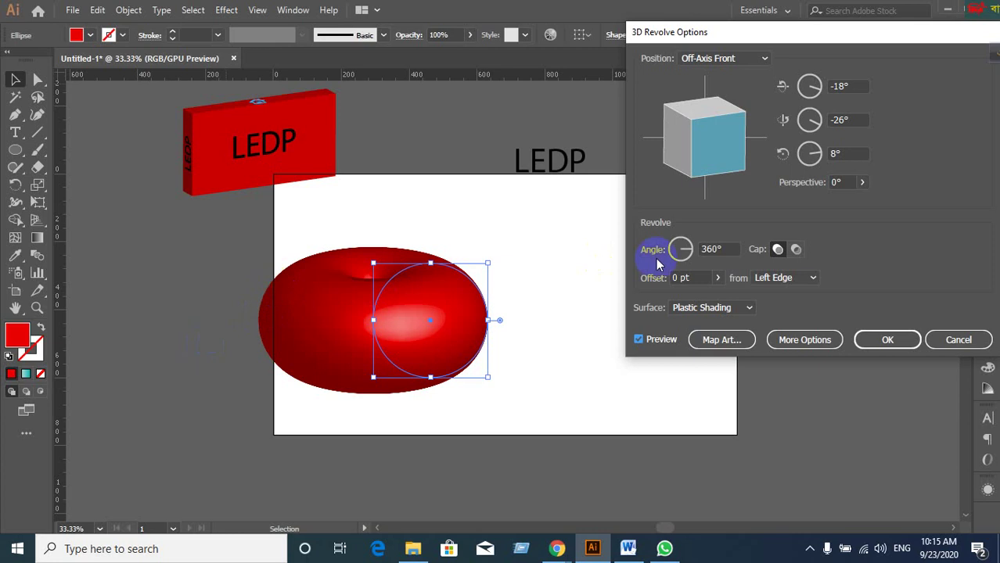
Lower the revolve angle to open the torus, then raise it back to a closed 360°.
double_click(718, 249)
key(Down)
key(Down)
key(Down)
key(Down)
key(Down)
key(Down)
key(Down)
key(Down)
key(Down)
key(Down)
key(Down)
key(Down)
key(Down)
key(Down)
key(Down)
key(Down)
key(Down)
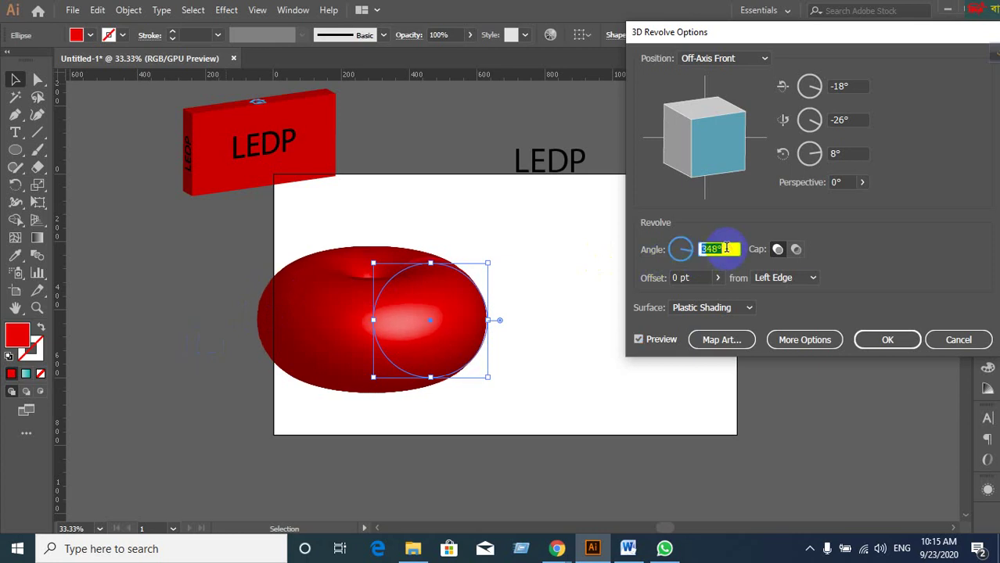
key(Down)
key(Down)
key(Down)
key(Down)
key(Down)
key(Down)
key(Down)
key(Down)
key(Down)
key(Down)
key(Down)
key(Down)
key(Down)
key(Down)
key(Down)
key(Down)
key(Down)
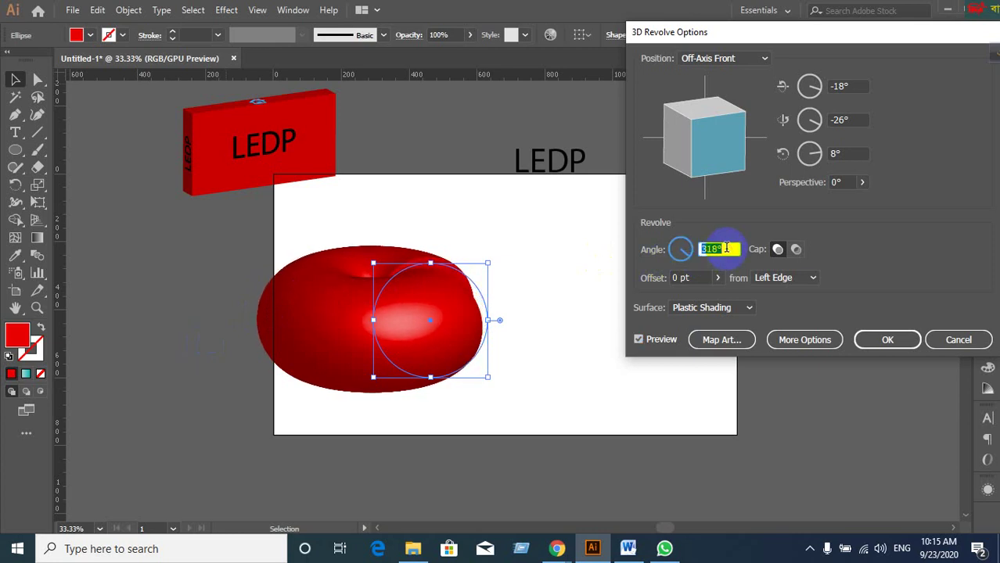
key(Down)
key(Down)
key(Down)
key(Down)
key(Down)
key(Down)
key(Down)
key(Down)
key(Down)
key(Down)
key(Down)
key(Down)
key(Down)
key(Down)
key(Down)
key(Down)
key(Down)
key(Down)
key(Down)
key(Down)
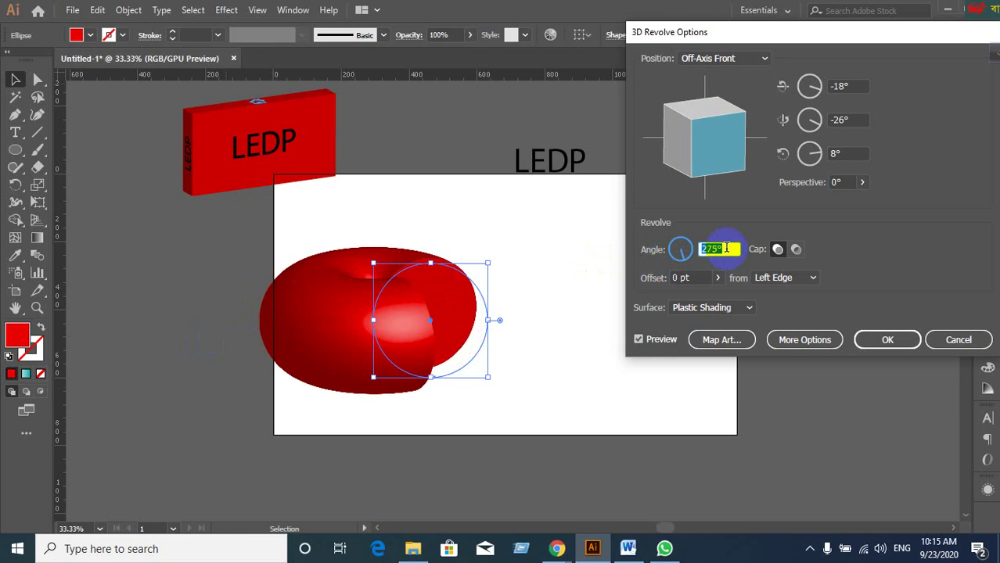
key(Down)
key(Down)
key(Down)
key(Down)
key(Down)
key(Down)
key(Down)
key(Down)
key(Down)
key(Down)
key(Down)
key(Down)
key(Down)
key(Down)
key(Down)
key(Down)
key(Down)
key(Down)
key(Down)
key(Down)
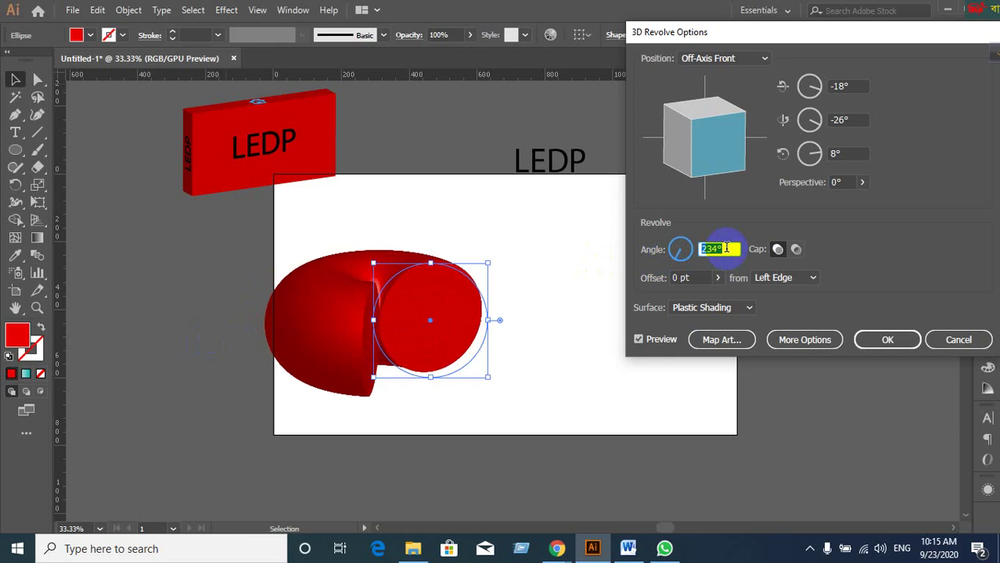
key(Down)
key(Down)
key(Down)
key(Down)
key(Down)
key(Down)
key(Down)
key(Down)
key(Down)
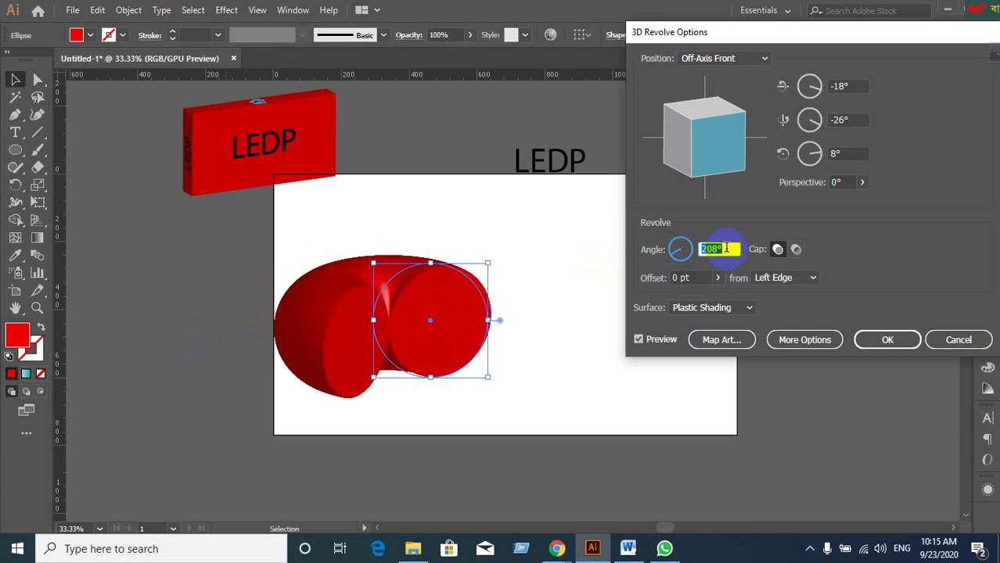
key(Down)
key(Down)
key(Down)
key(Down)
key(Down)
key(Down)
key(Down)
key(Down)
key(Down)
key(Down)
key(Down)
key(Down)
key(Down)
key(Down)
key(Down)
key(Down)
key(Down)
key(Down)
key(Down)
key(Down)
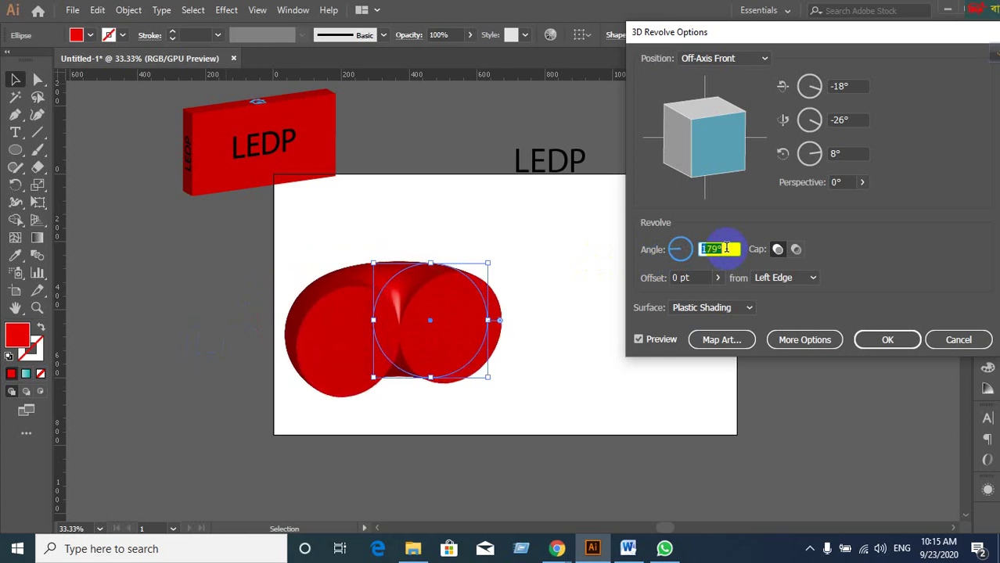
key(Down)
key(Down)
key(Down)
key(Down)
key(Down)
key(Up)
key(Up)
key(Up)
key(Up)
key(Up)
key(Up)
key(Up)
key(Up)
key(Up)
key(Up)
key(Up)
key(Up)
key(Up)
key(Up)
key(Up)
key(Up)
key(Up)
key(Up)
key(Up)
key(Up)
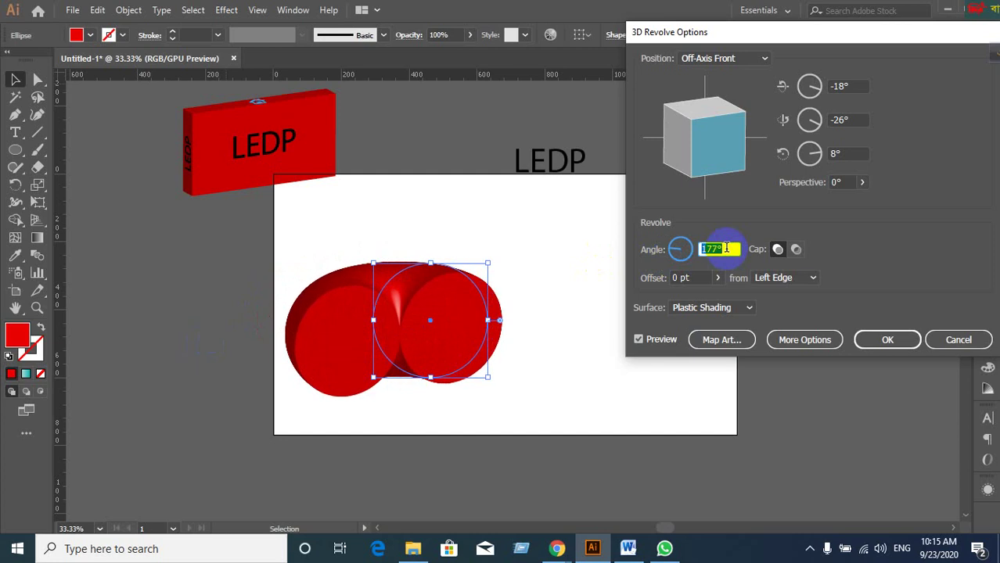
key(Up)
key(Up)
key(Up)
key(Up)
key(Up)
key(Up)
key(Up)
key(Up)
key(Up)
key(Up)
key(Up)
key(Up)
key(Up)
key(Up)
key(Up)
key(Up)
key(Up)
key(Up)
key(Up)
key(Up)
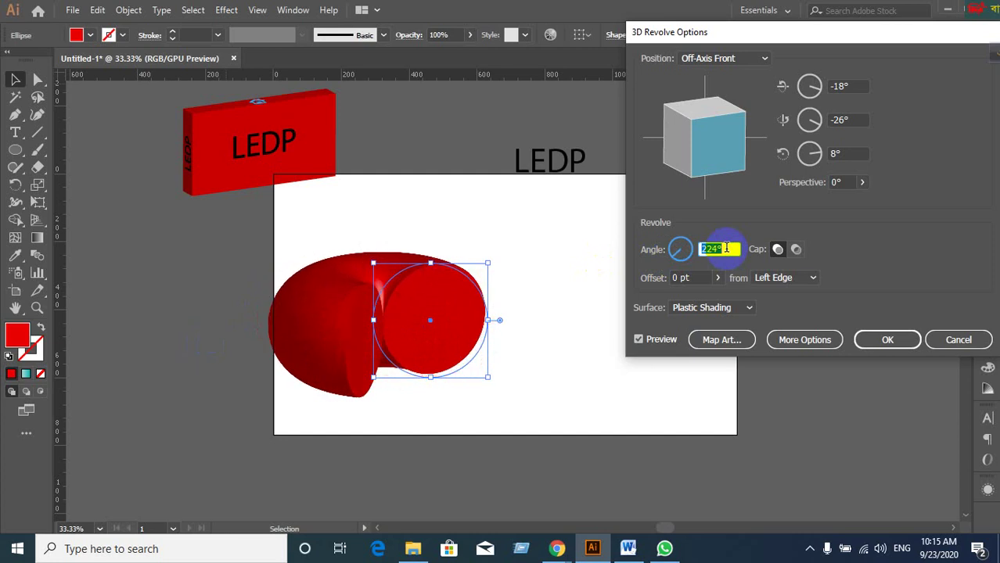
key(Up)
key(Up)
key(Up)
key(Up)
key(Up)
key(Up)
key(Up)
key(Up)
key(Up)
key(Up)
key(Up)
key(Up)
key(Up)
key(Up)
key(Up)
key(Up)
key(Up)
key(Up)
key(Up)
key(Up)
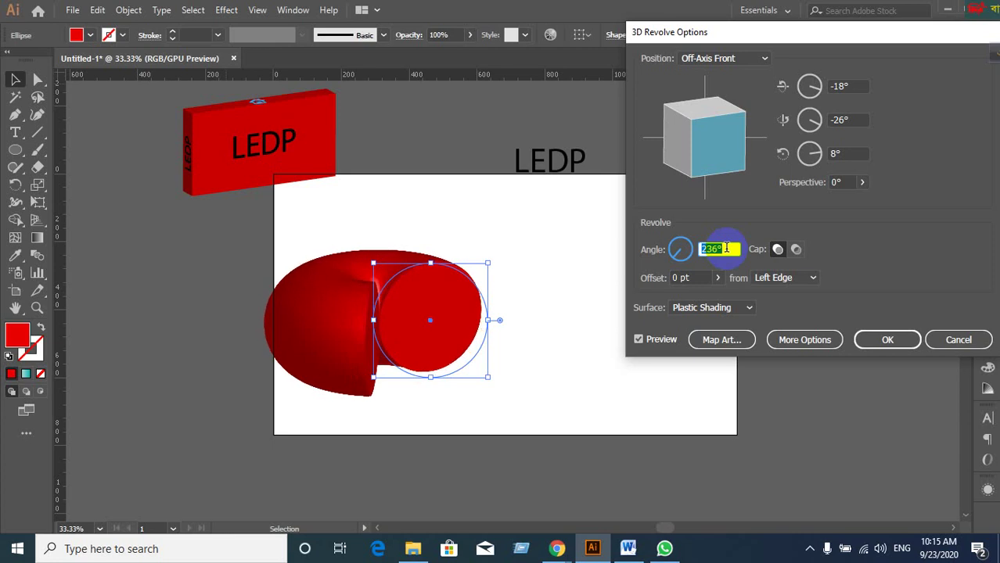
key(Up)
key(Up)
key(Up)
key(Up)
key(Up)
key(Up)
key(Up)
key(Up)
key(Up)
key(Up)
key(Up)
key(Up)
key(Up)
key(Up)
key(Up)
key(Up)
key(Up)
key(Up)
key(Up)
key(Up)
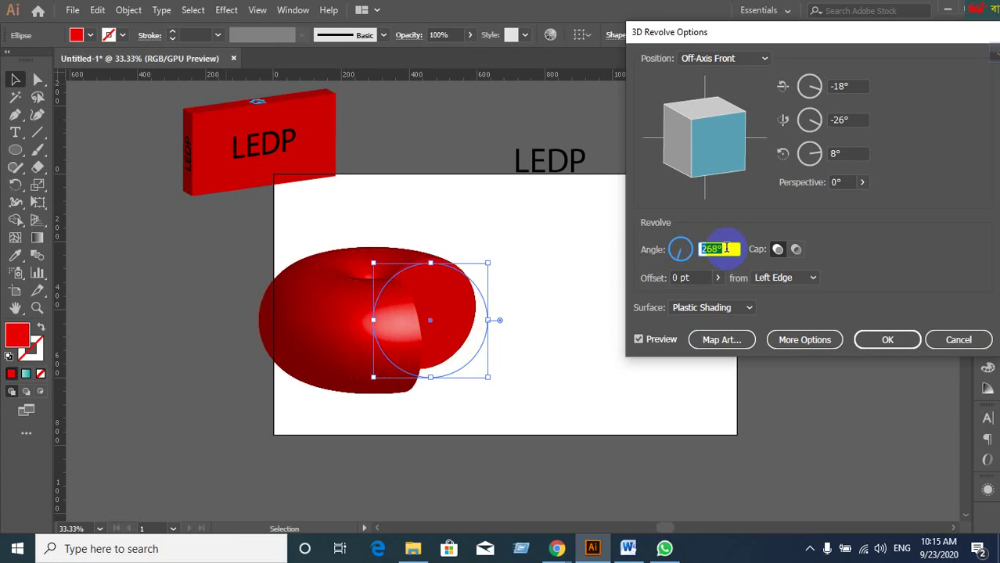
key(Up)
key(Up)
key(Up)
key(Up)
key(Up)
key(Up)
key(Up)
key(Up)
key(Up)
key(Up)
key(Up)
key(Up)
key(Up)
key(Up)
key(Up)
key(Up)
key(Up)
key(Up)
key(Up)
key(Up)
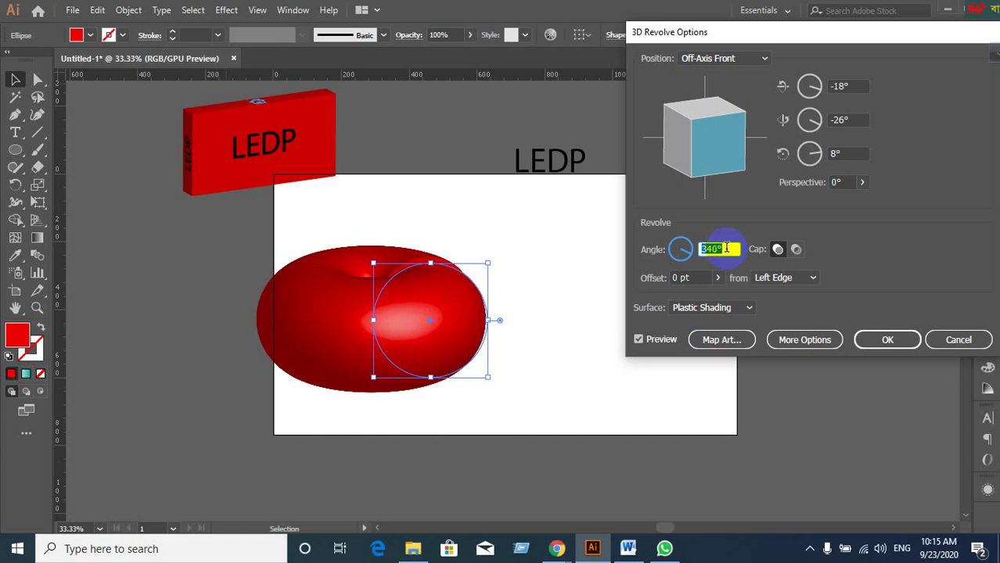
key(Up)
key(Up)
key(Up)
key(Up)
key(Up)
key(Up)
key(Up)
key(Up)
key(Up)
key(Up)
key(Up)
key(Up)
key(Up)
key(Up)
key(Up)
key(Up)
key(Up)
key(Up)
key(Up)
key(Up)
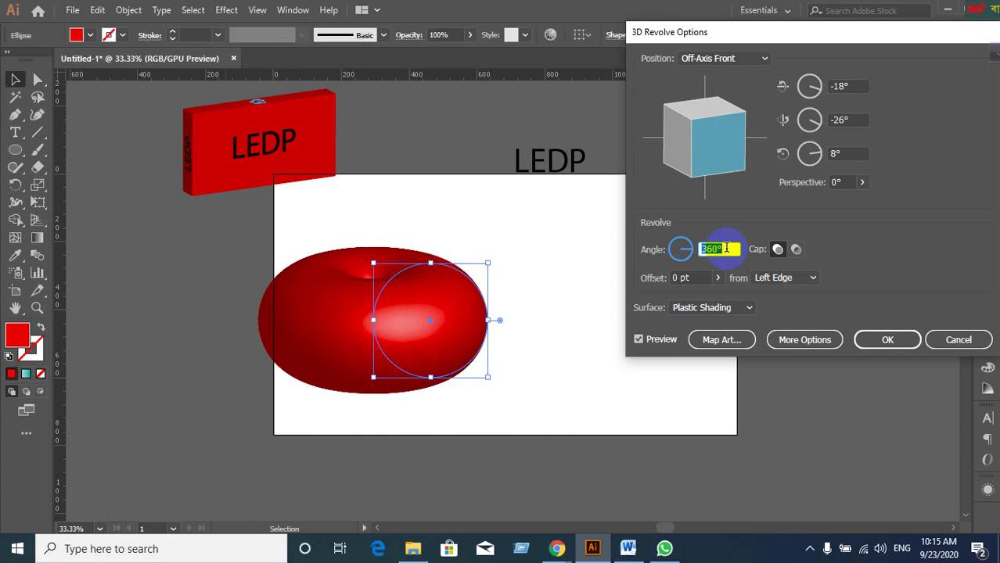
Increase the revolve offset to widen the torus.
click(718, 279)
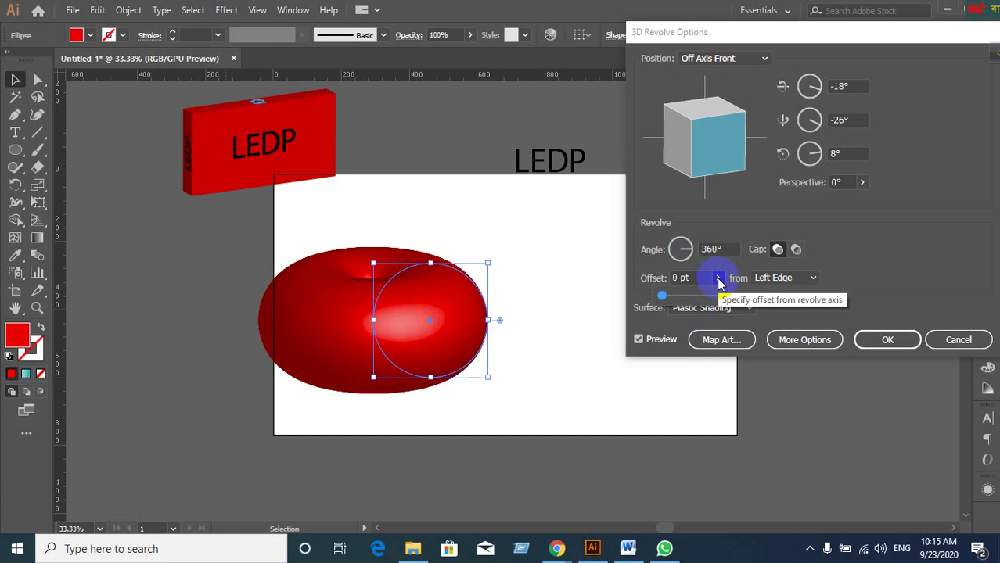
click(660, 298)
drag(664, 300, 599, 298)
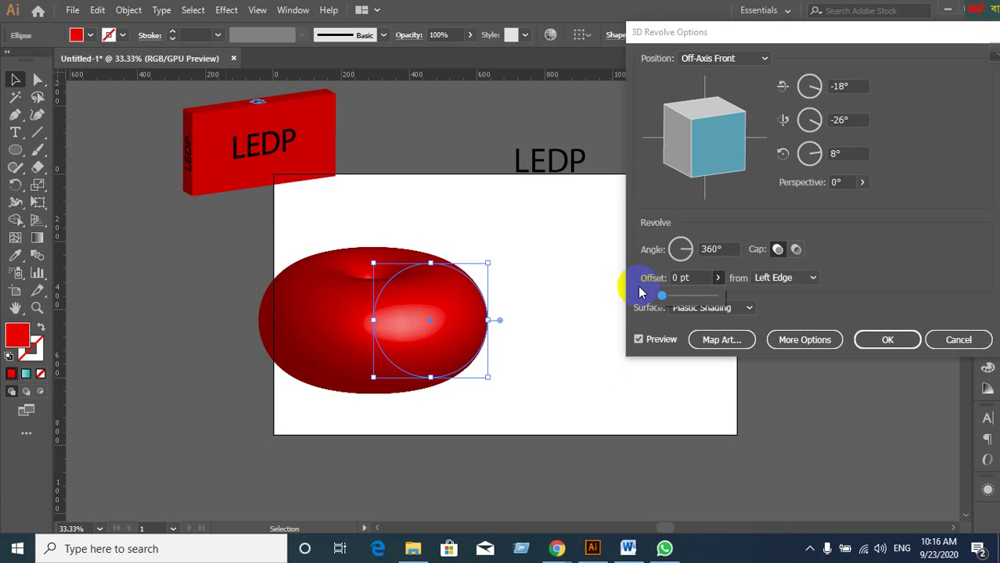
Set the surface to Plastic Shading, trying Diffuse first, and show the lighting options.
click(742, 312)
click(713, 356)
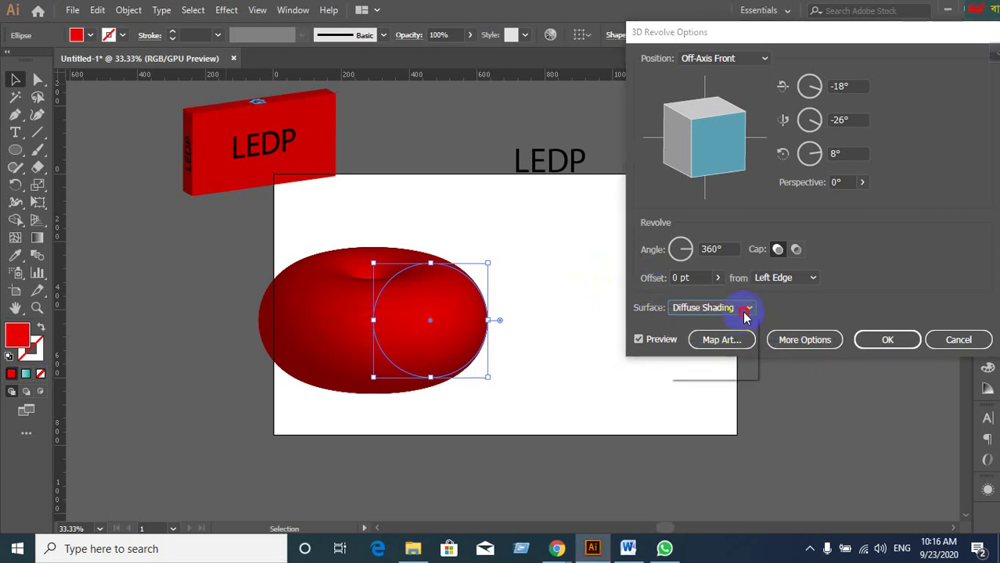
click(748, 312)
click(726, 372)
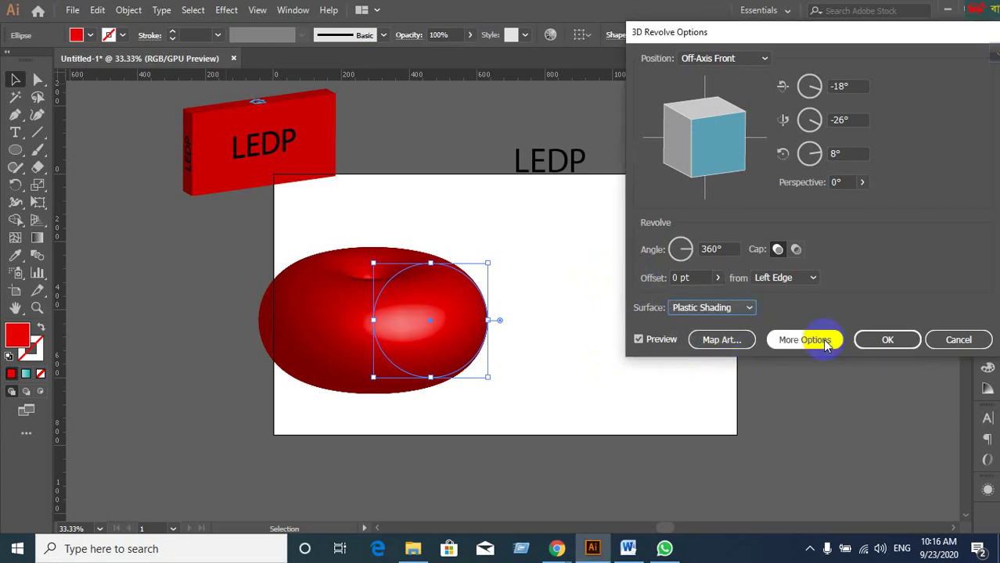
click(797, 343)
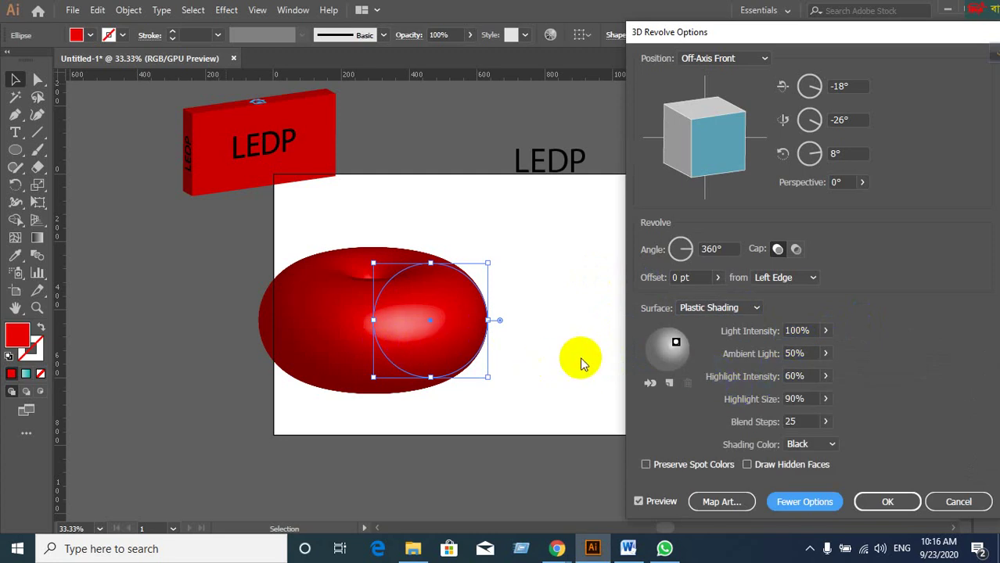
Add a second light and reposition both lights around the shading sphere.
mouse_move(678, 347)
mouse_down()
mouse_move(661, 340)
mouse_move(663, 351)
mouse_move(657, 337)
mouse_up()
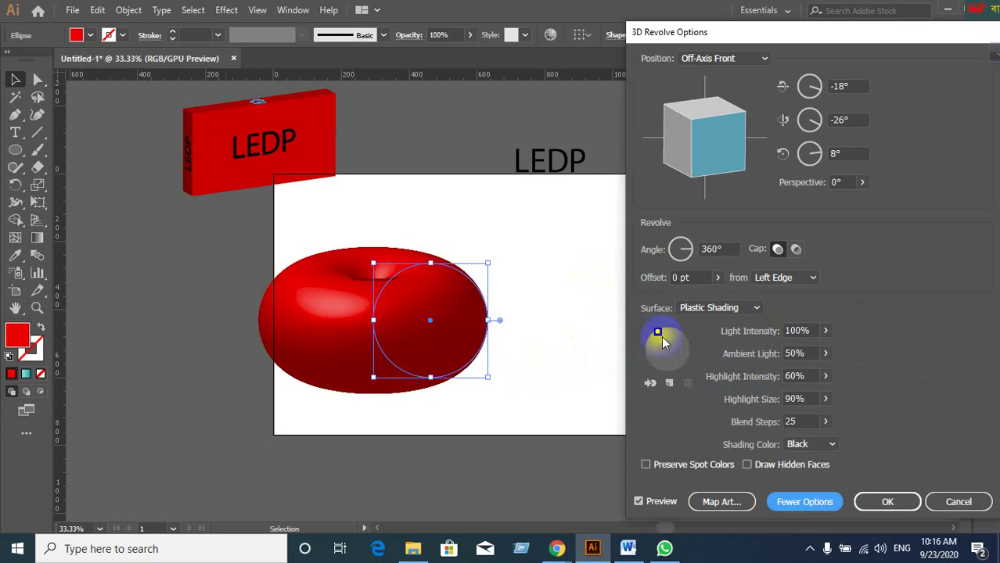
click(669, 382)
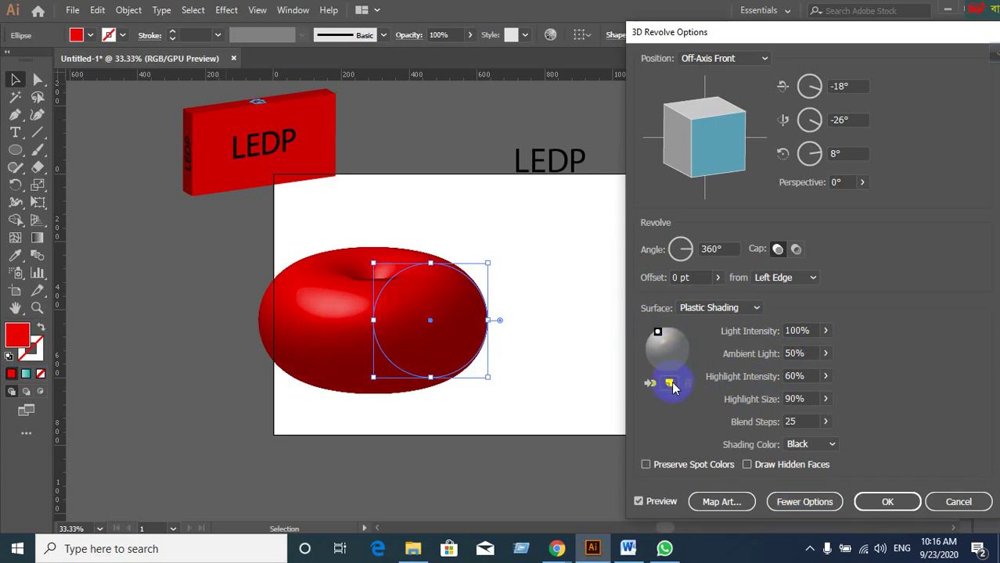
drag(665, 345, 691, 354)
click(660, 331)
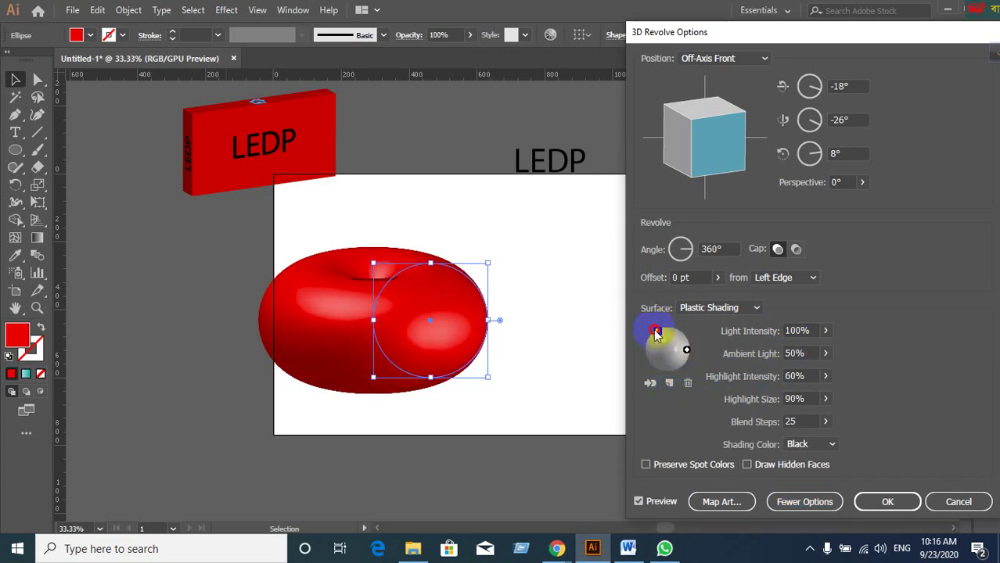
click(682, 355)
drag(682, 356, 669, 359)
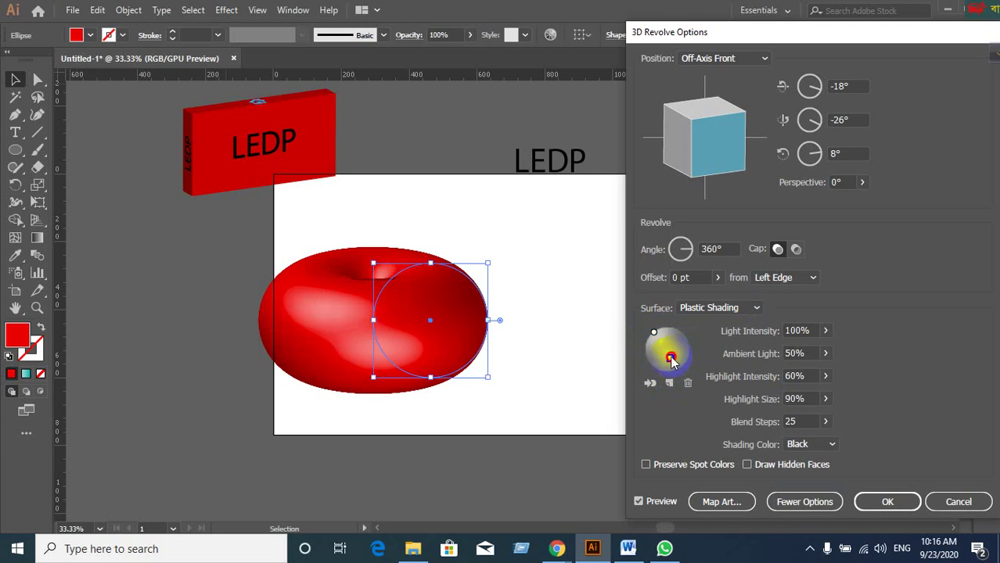
drag(670, 361, 691, 356)
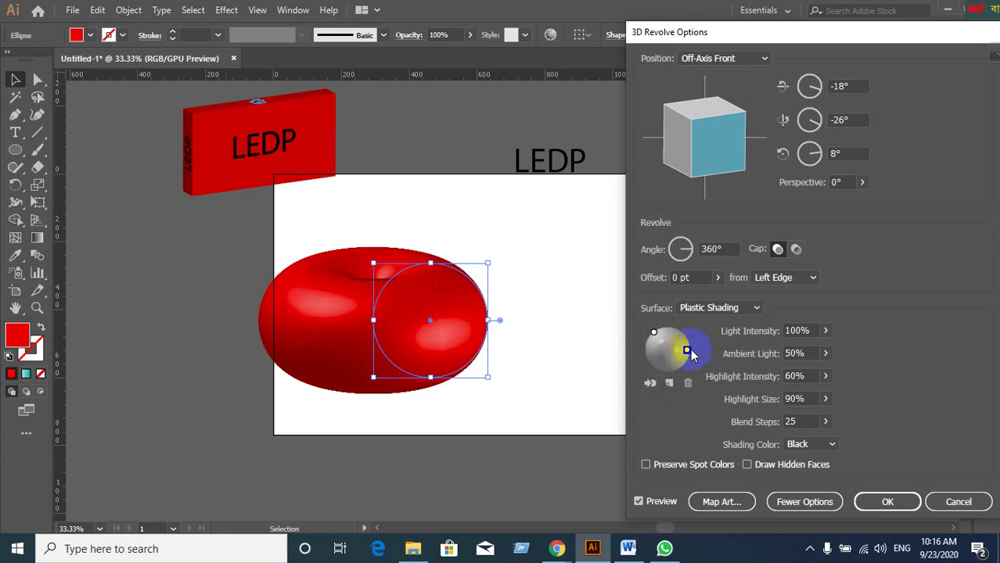
click(651, 335)
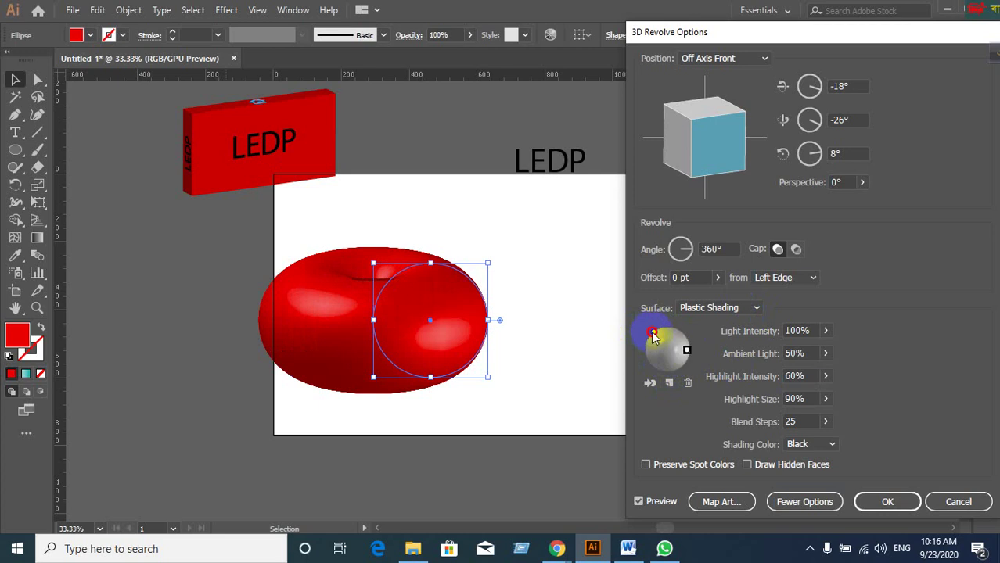
drag(654, 336, 647, 344)
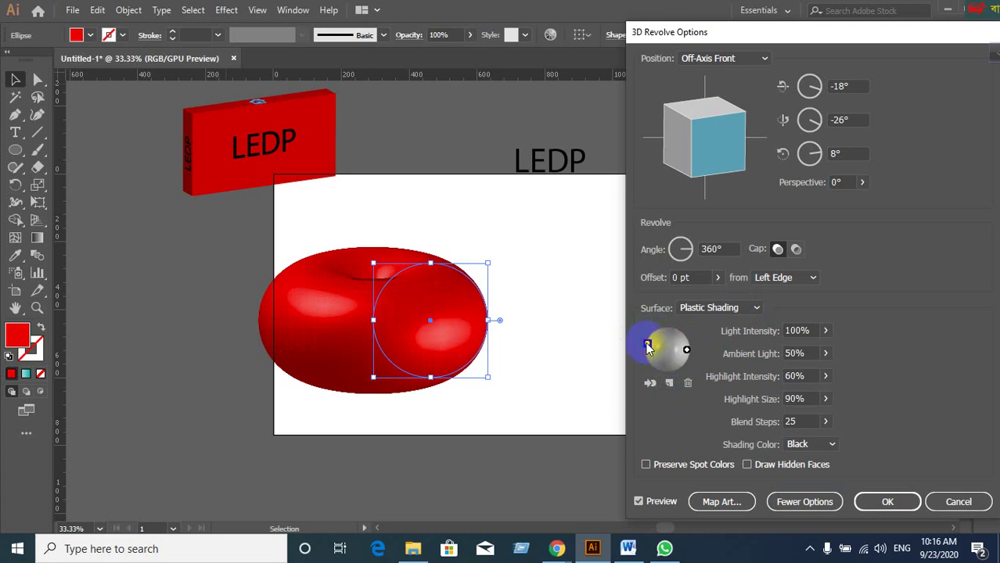
Adjust the selected light's intensity, settling around 86%.
click(813, 330)
key(Down)
key(Down)
key(Down)
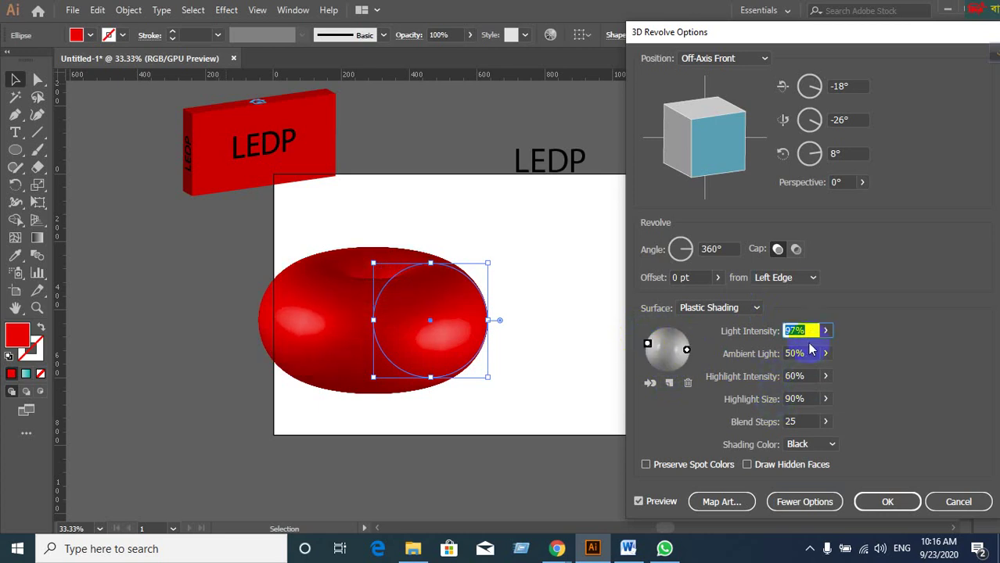
key(Down)
key(Down)
key(Down)
key(Down)
key(Down)
key(Down)
key(Down)
key(Down)
key(Down)
key(Down)
key(Down)
key(Down)
key(Down)
key(Down)
key(Down)
key(Down)
key(Down)
key(Down)
key(Down)
key(Down)
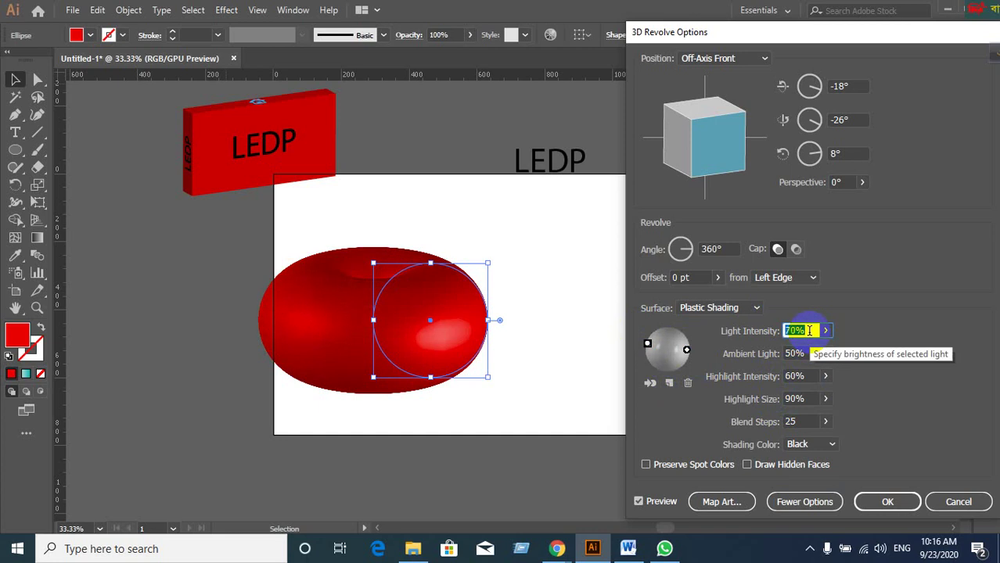
key(Up)
key(Up)
key(Up)
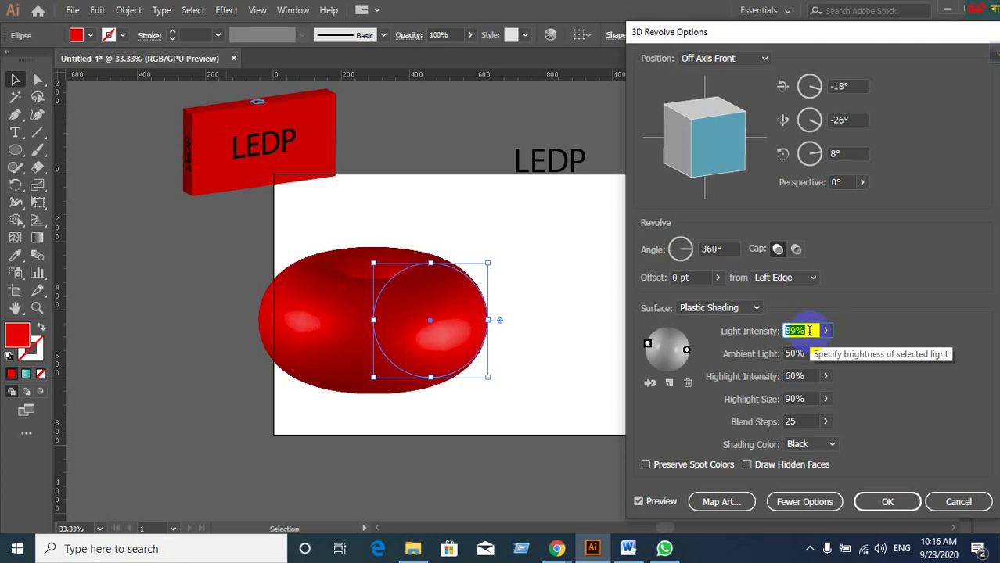
key(Down)
key(Down)
key(Down)
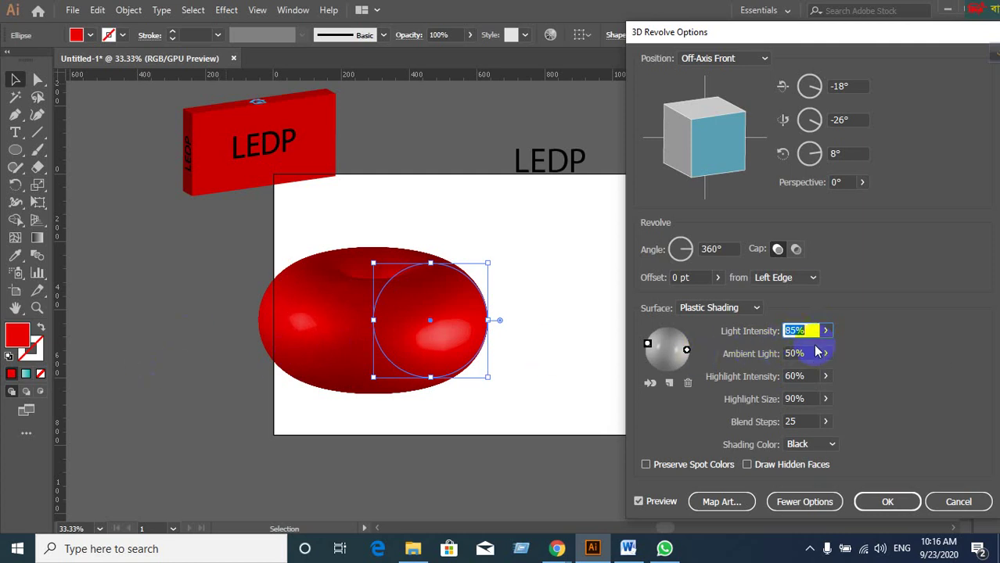
click(810, 422)
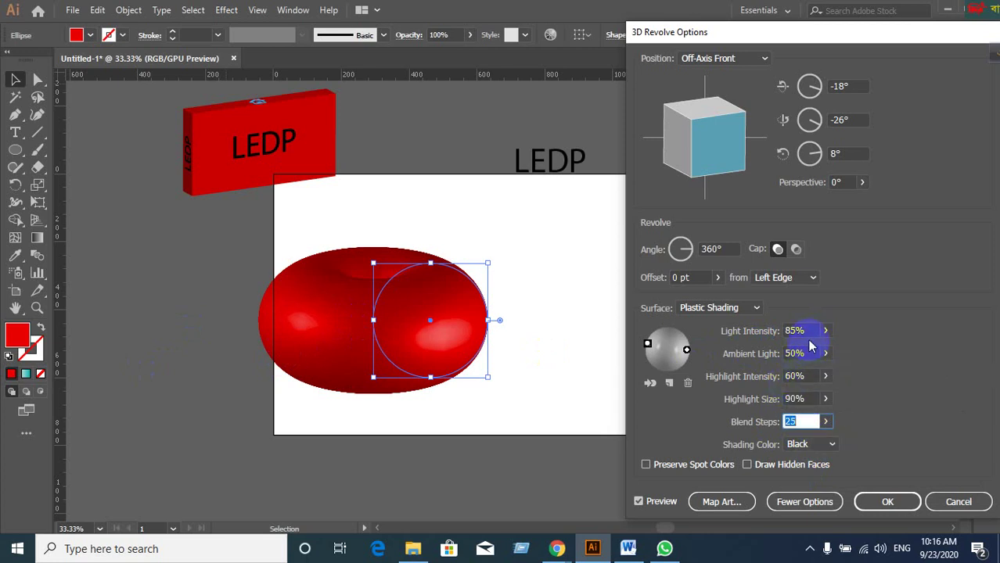
Try a Custom red shading colour, then set it back to Black.
click(831, 444)
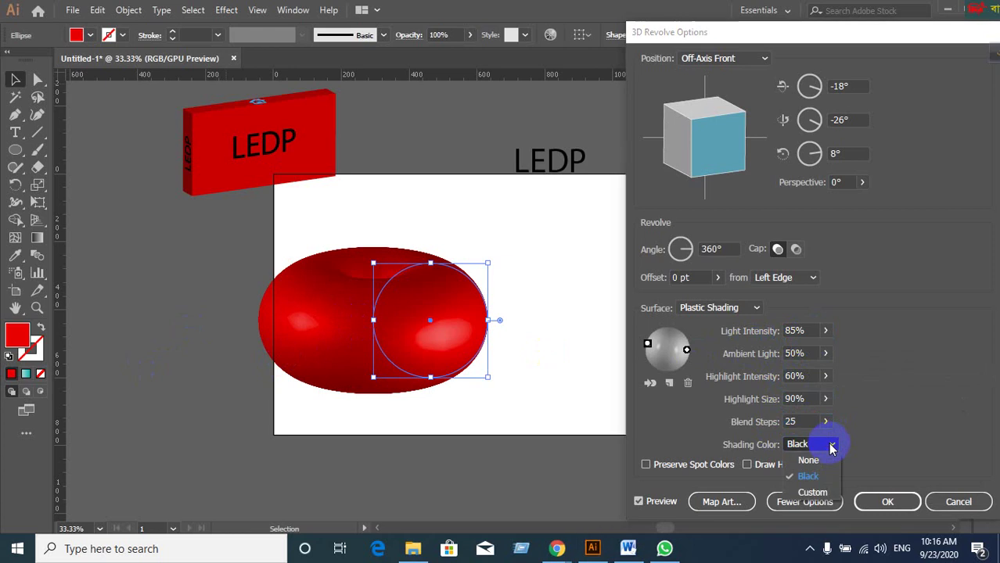
click(812, 493)
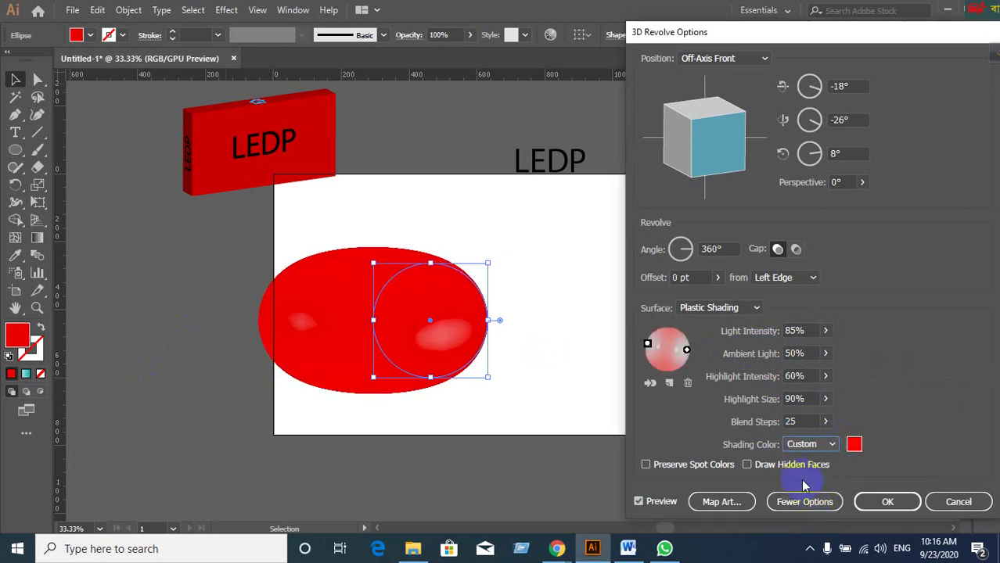
click(831, 444)
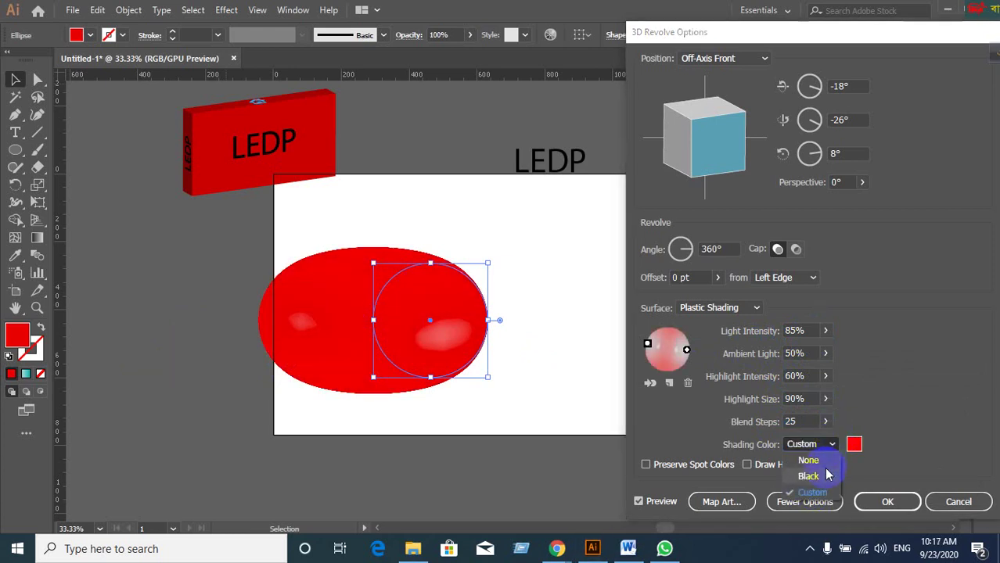
click(670, 461)
key(Up)
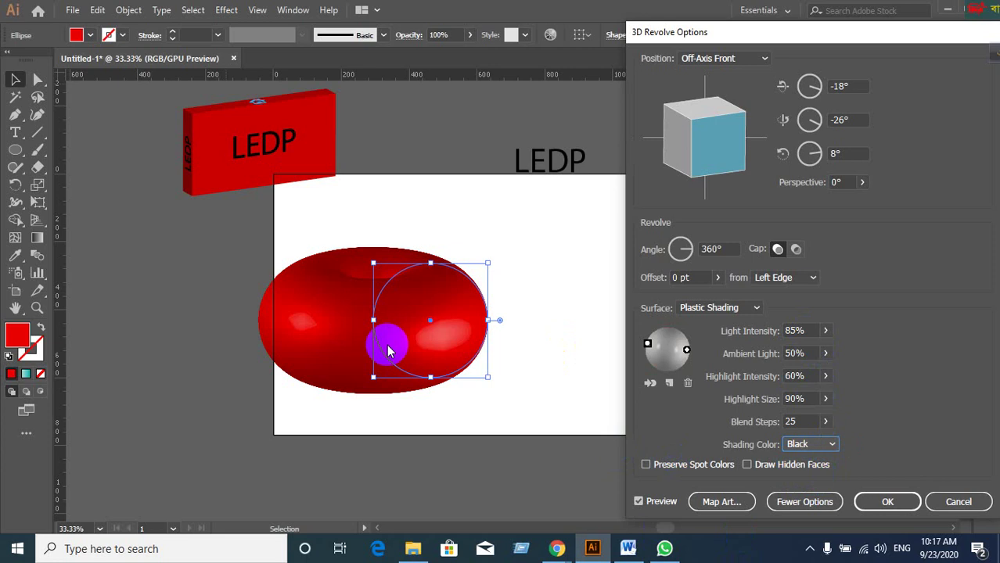
Set the light intensity to 57%, then cancel the 3D Revolve effect.
click(812, 331)
key(Down)
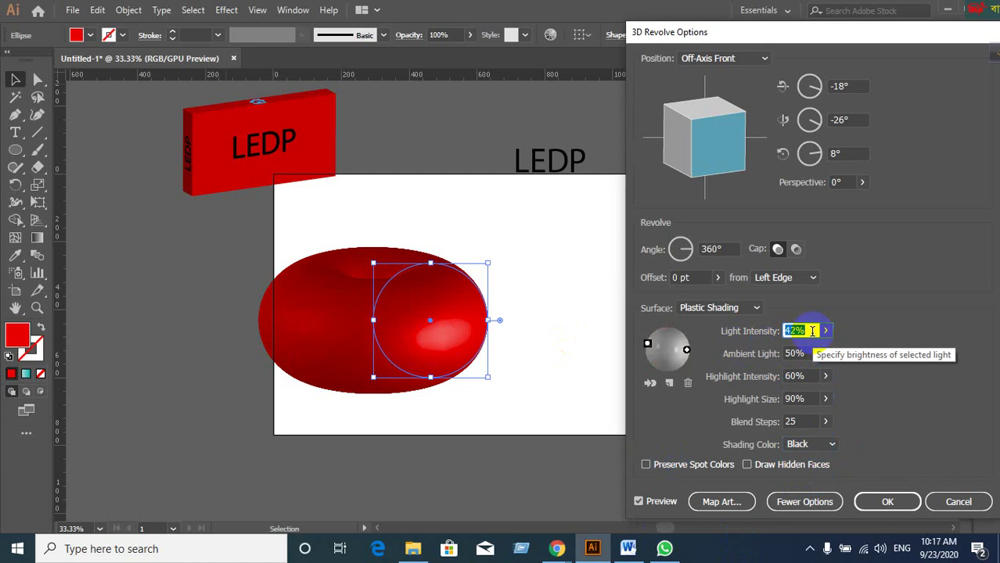
key(Down)
key(Down)
key(Down)
key(Down)
key(Down)
key(Down)
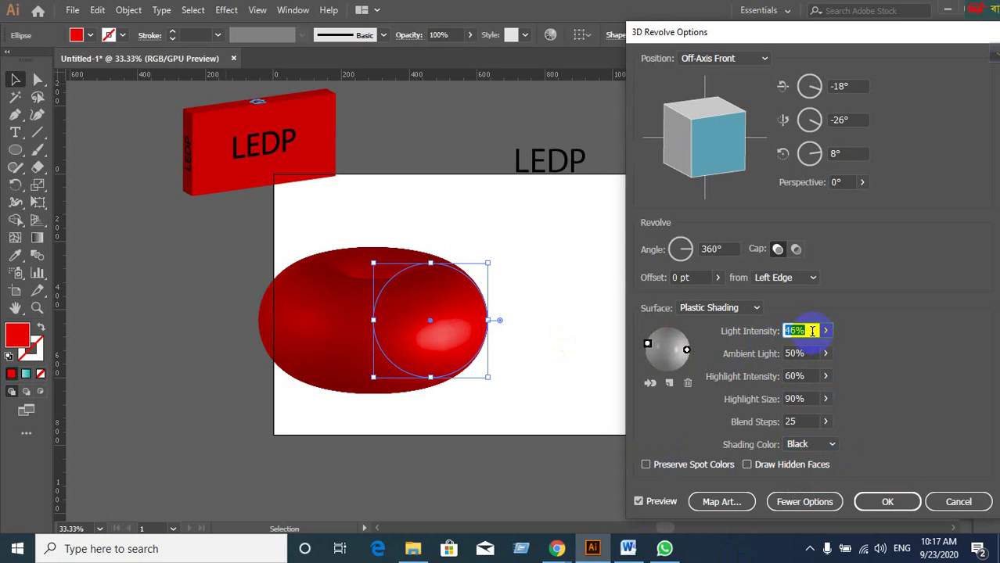
key(Up)
key(Up)
key(Up)
key(Up)
key(Up)
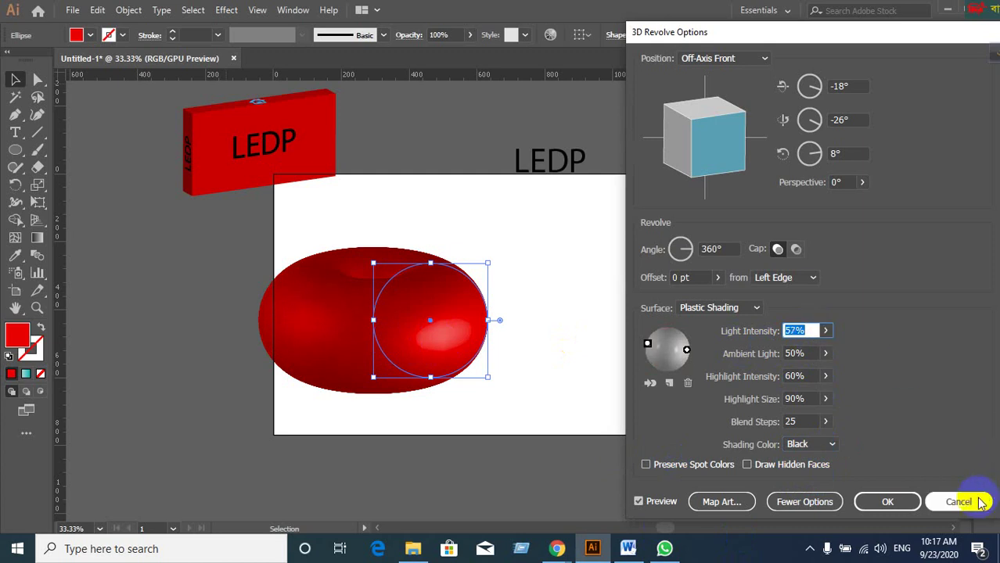
click(979, 503)
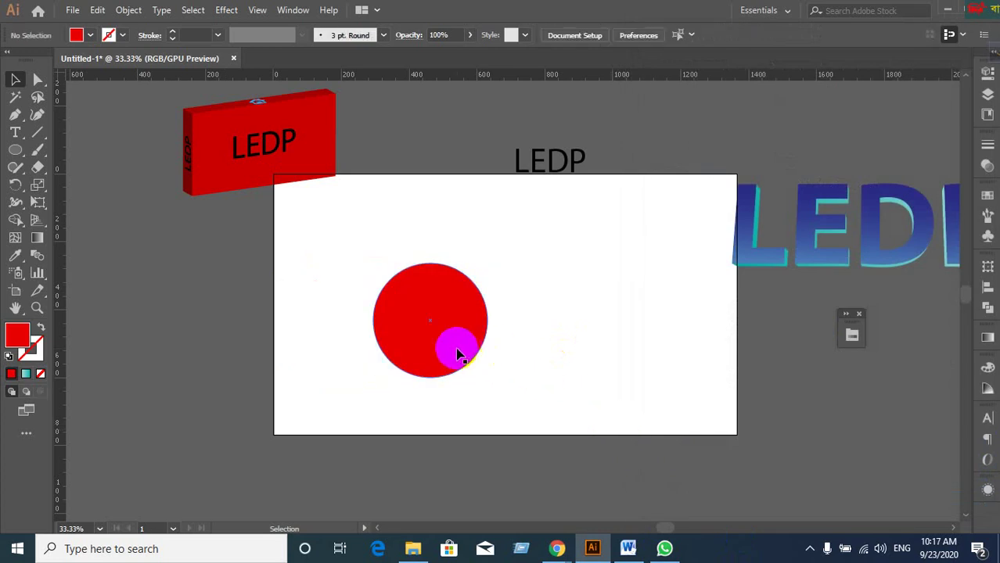
Shift the red circle slightly left and draw a vertical line through its centre.
click(456, 349)
drag(457, 352, 434, 351)
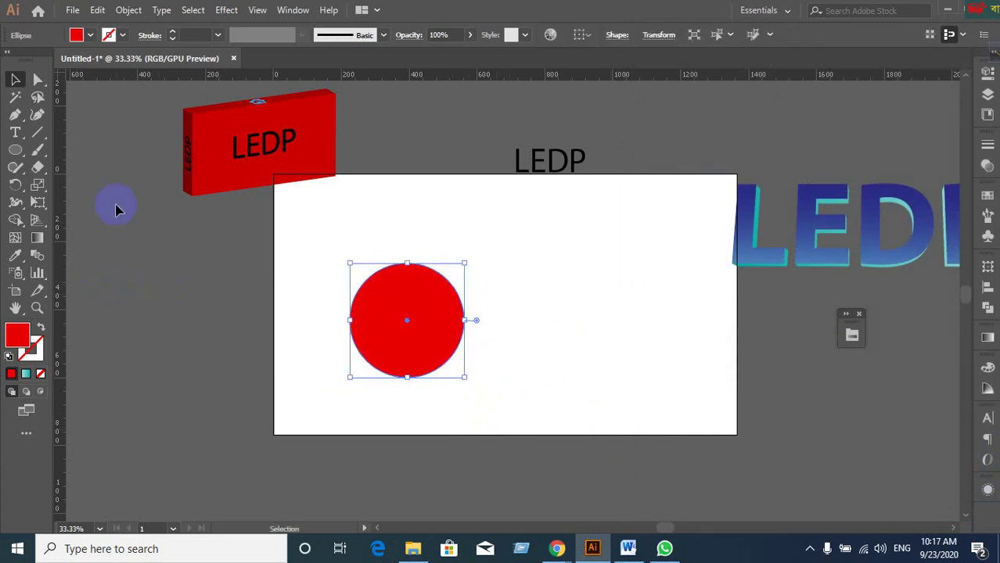
click(40, 135)
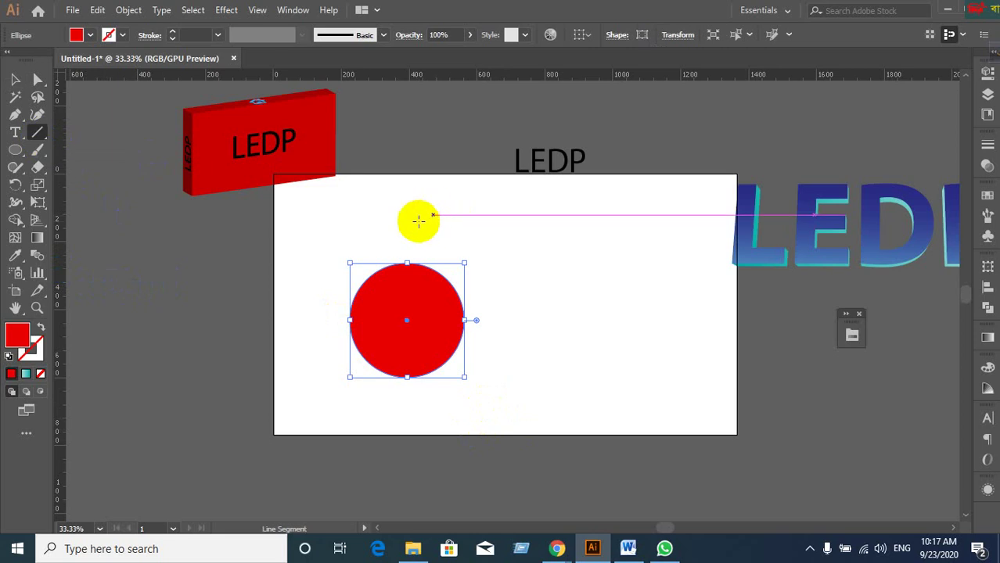
drag(407, 227, 407, 430)
Select the circle and line together and split them with Pathfinder Divide.
key(v)
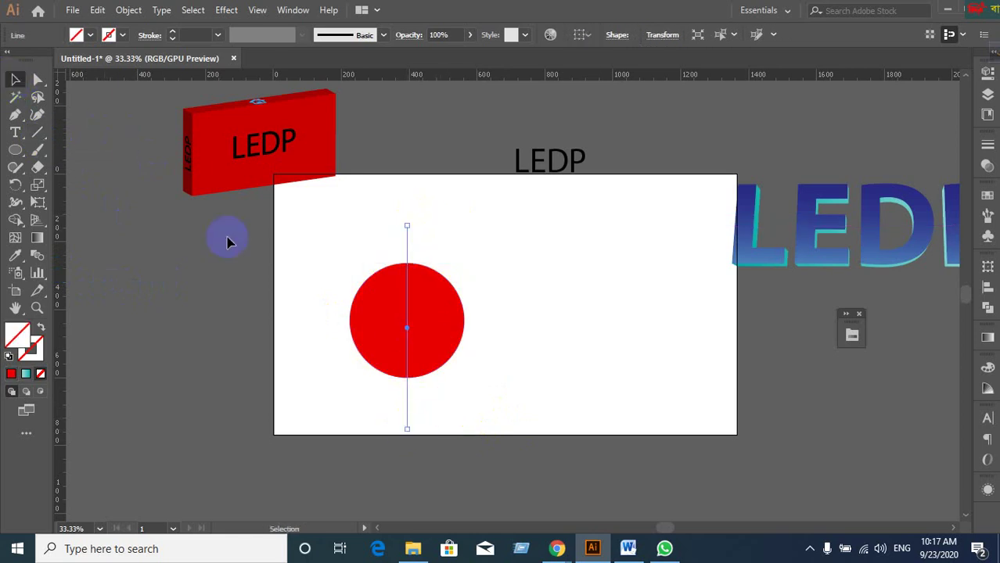
drag(312, 237, 463, 415)
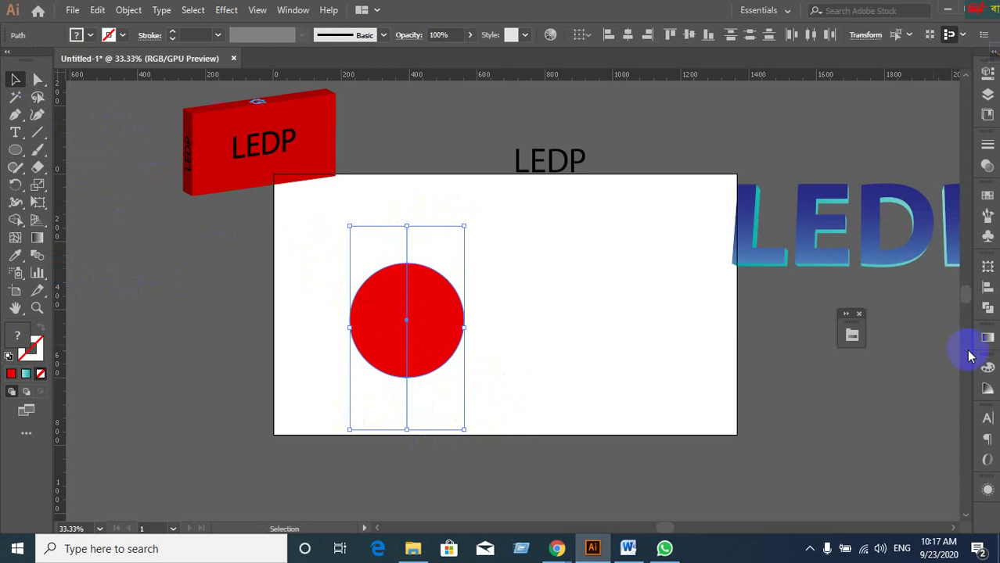
click(988, 311)
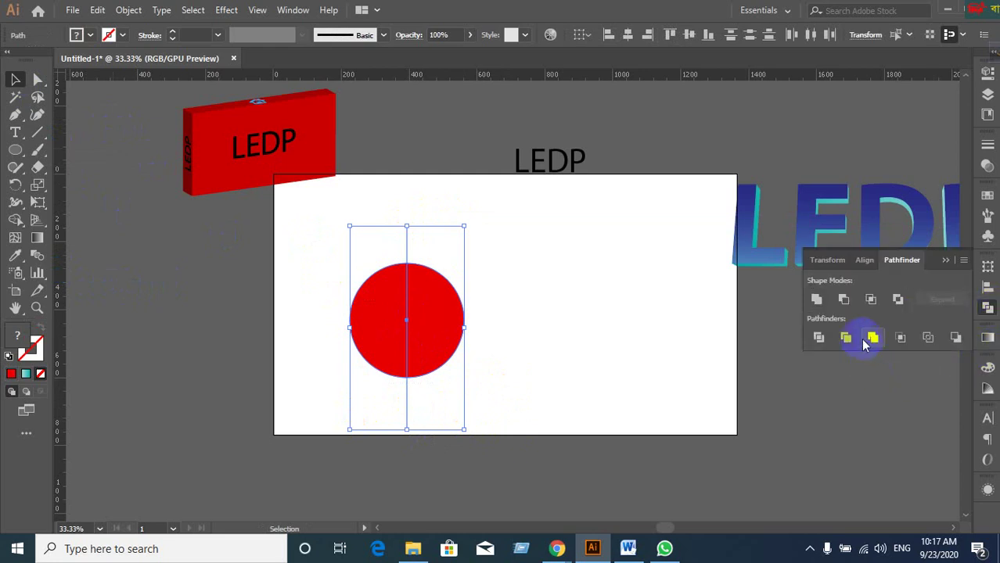
click(819, 338)
Ungroup the halves, drag the left half away, and select the right half-circle.
right_click(449, 343)
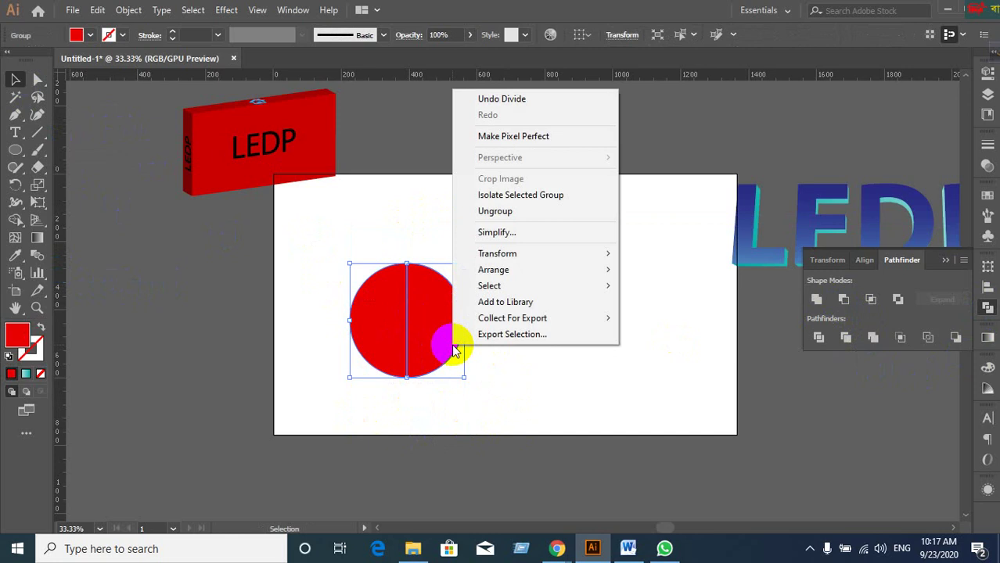
click(495, 211)
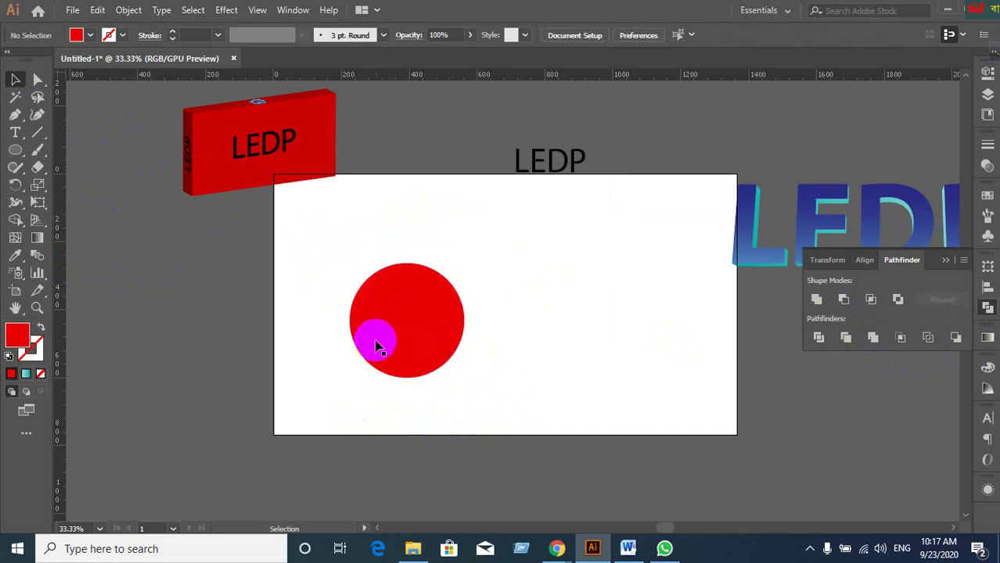
drag(376, 341, 175, 408)
drag(422, 391, 485, 391)
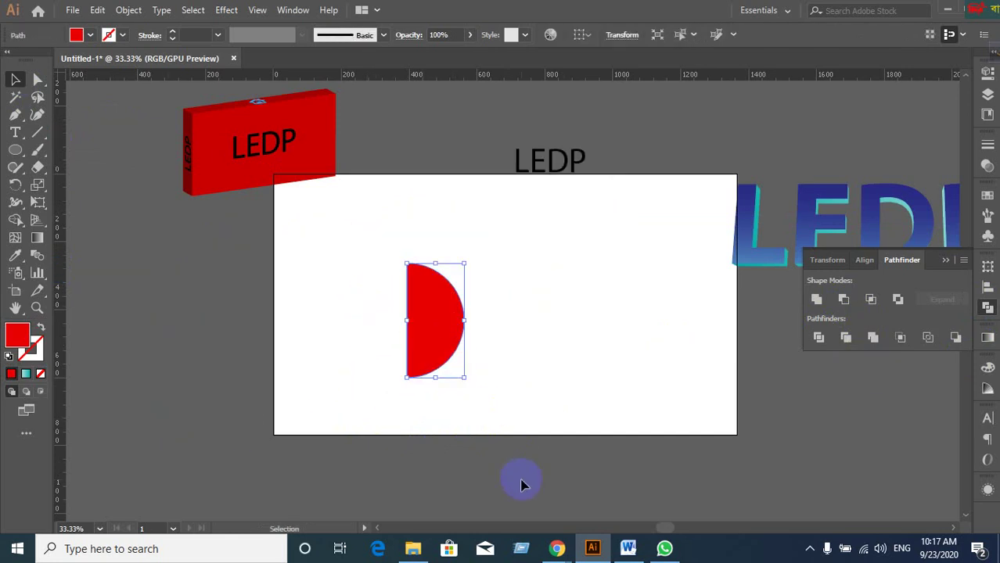
Apply Effect > 3D > Revolve to the half-circle with live Preview of the sphere.
click(222, 12)
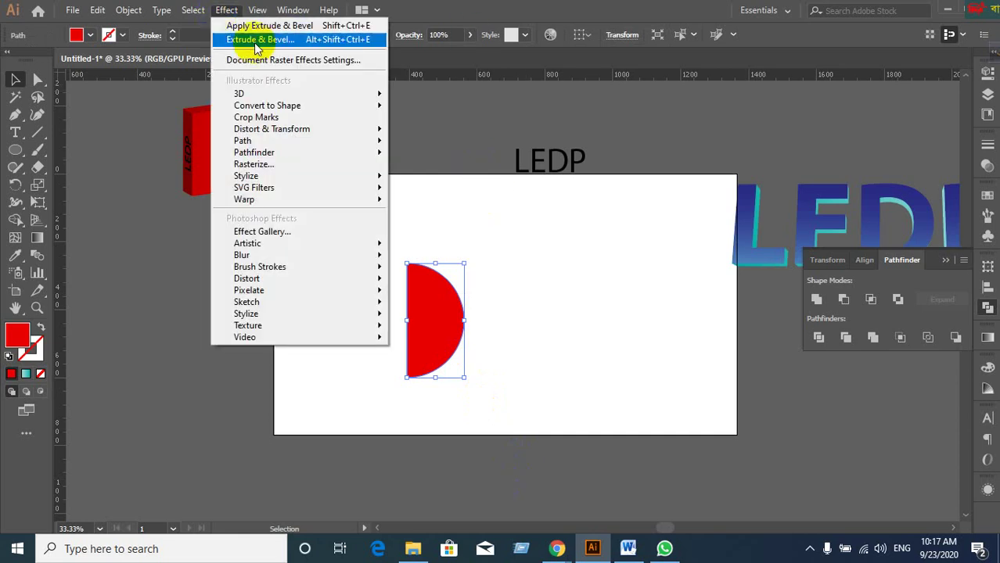
mouse_move(248, 93)
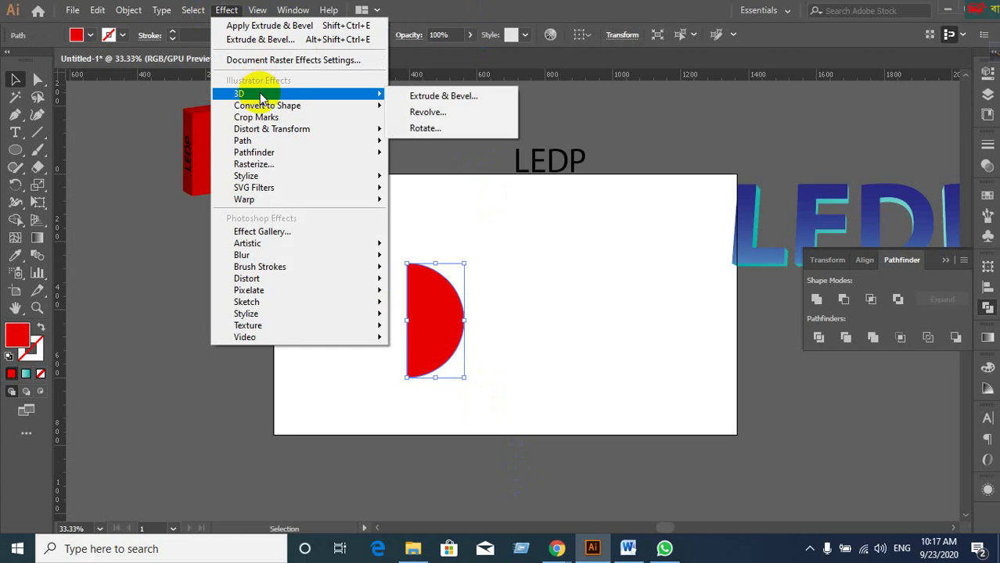
click(428, 111)
click(637, 341)
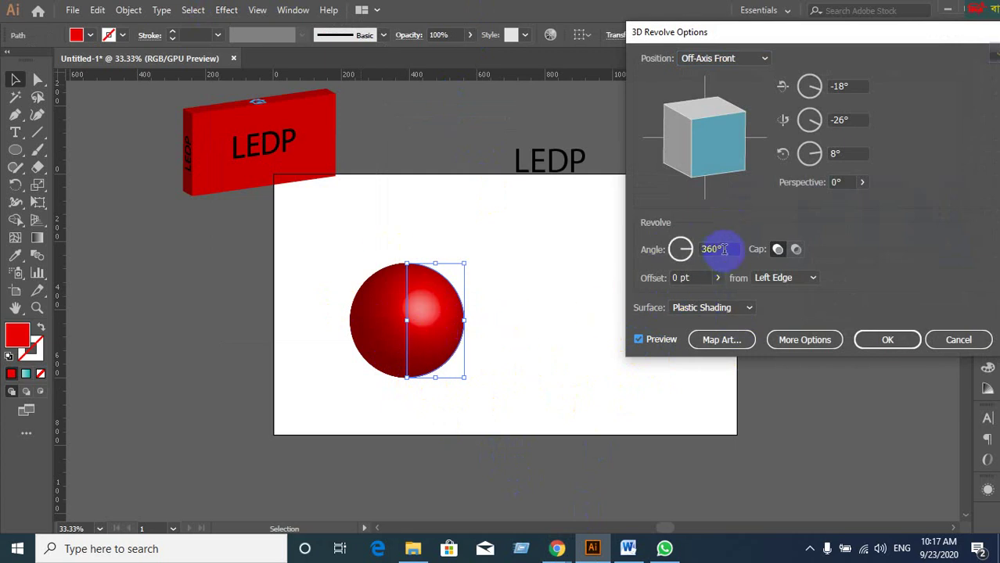
Set the revolve angle to 360° and rotate the sphere's 3D orientation with the cube.
click(724, 249)
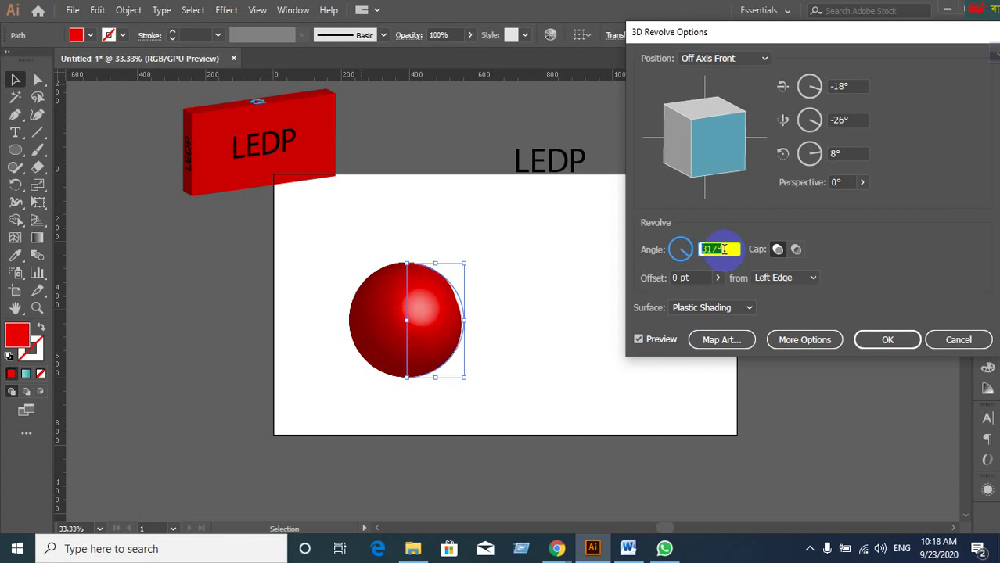
scroll(724, 249, down, 17)
scroll(724, 249, down, 20)
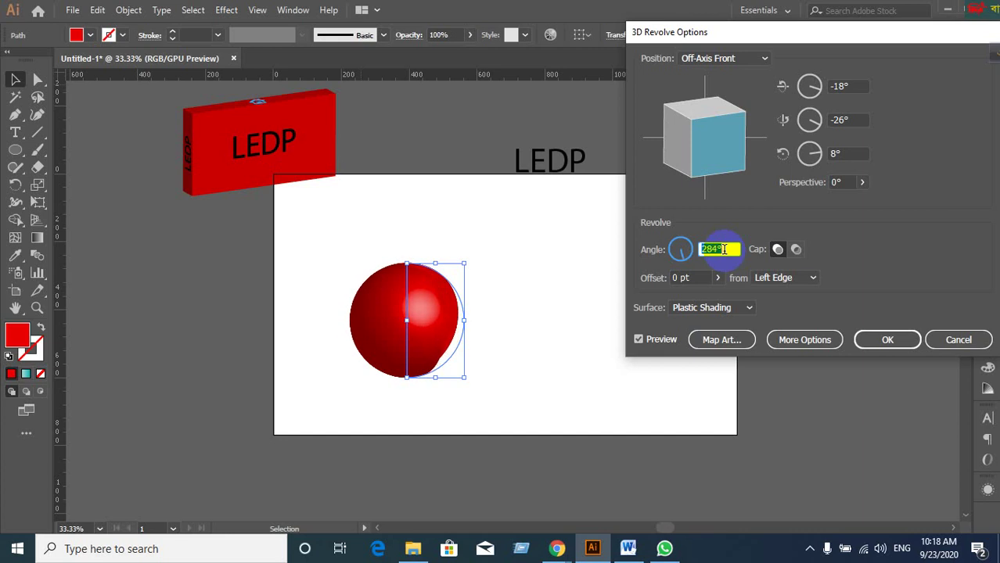
scroll(724, 248, down, 5)
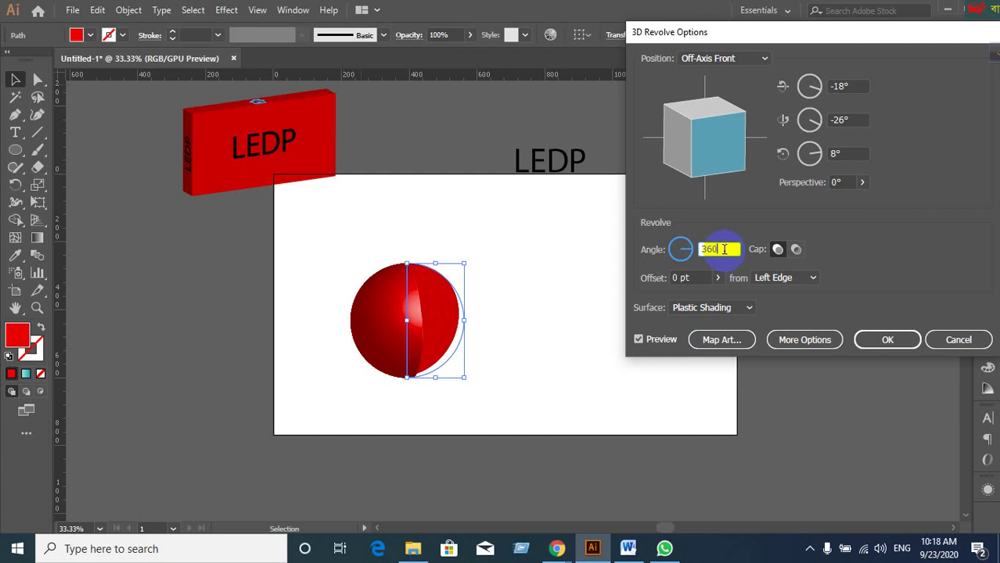
click(844, 153)
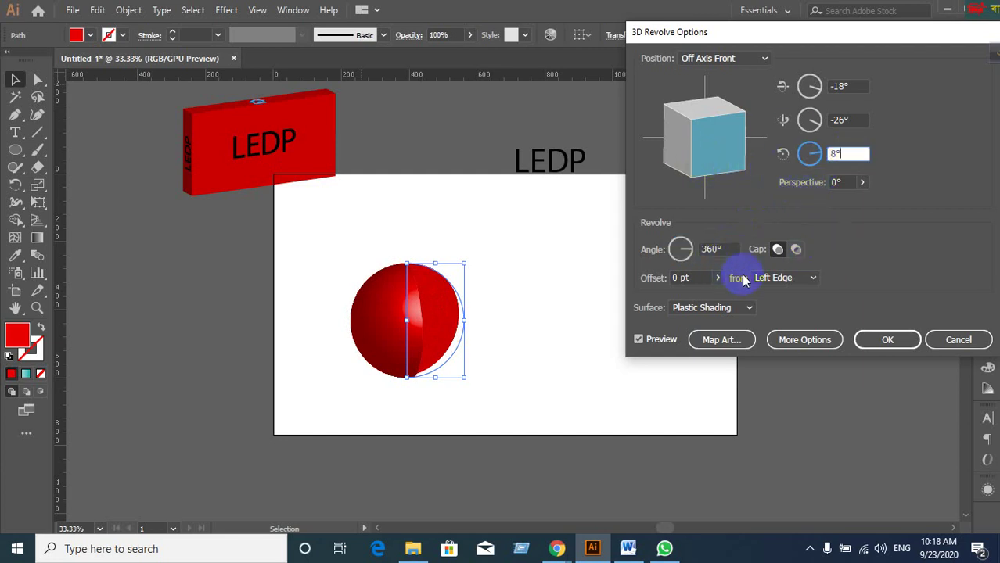
click(844, 88)
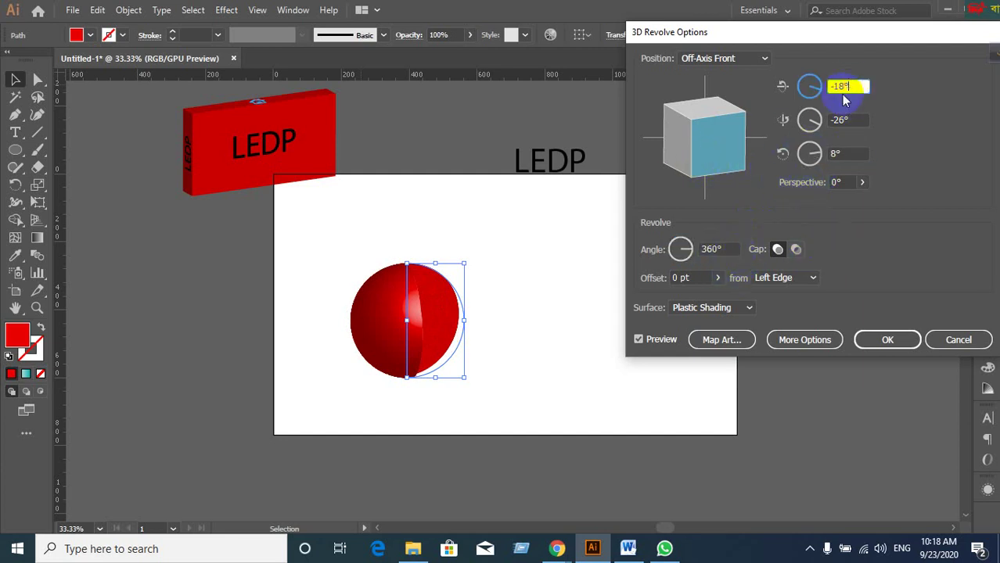
drag(712, 147, 725, 156)
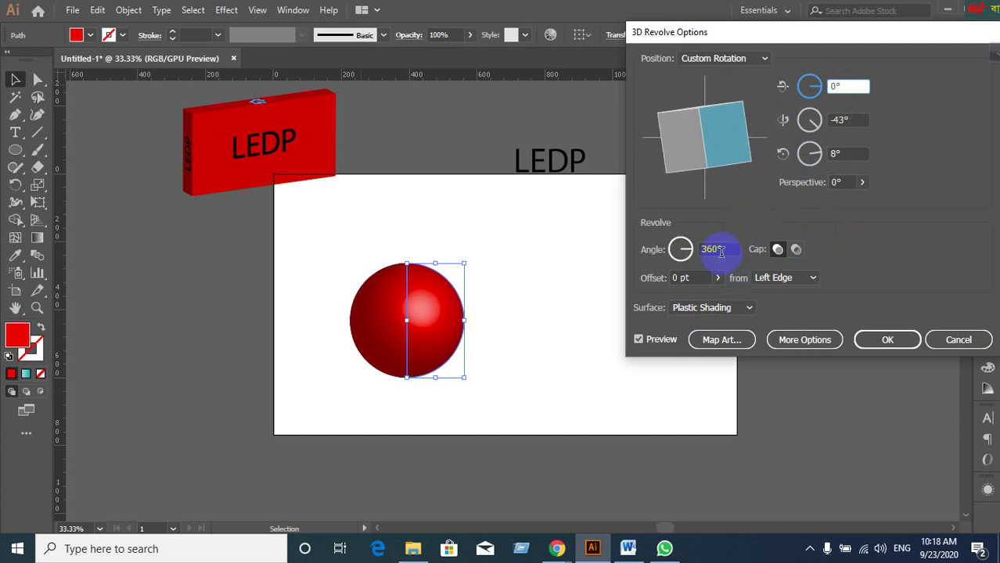
click(720, 251)
key(Down)
key(Down)
key(Down)
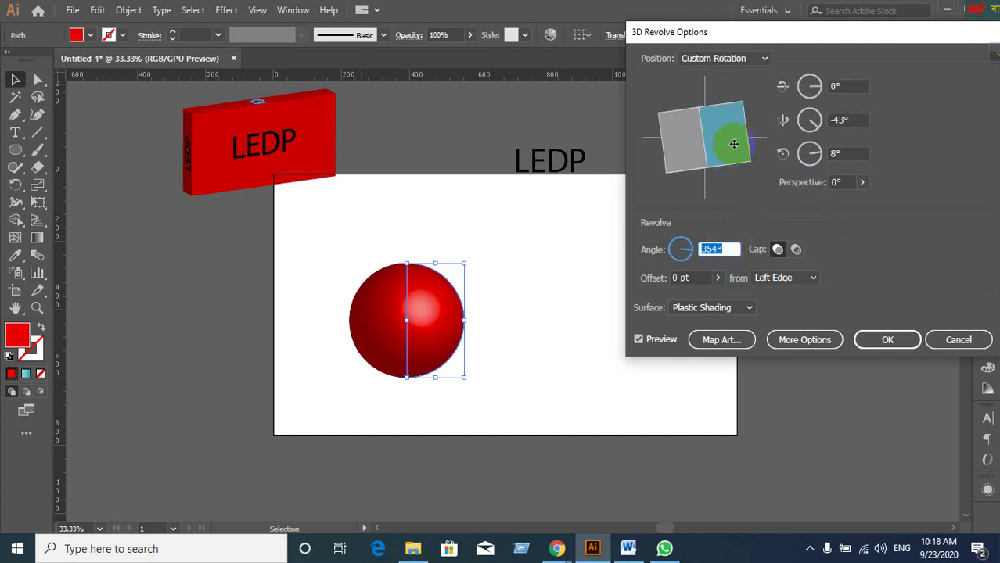
drag(725, 145, 739, 178)
mouse_move(715, 141)
mouse_down()
mouse_move(741, 171)
mouse_move(710, 156)
mouse_move(680, 160)
mouse_move(764, 165)
mouse_up()
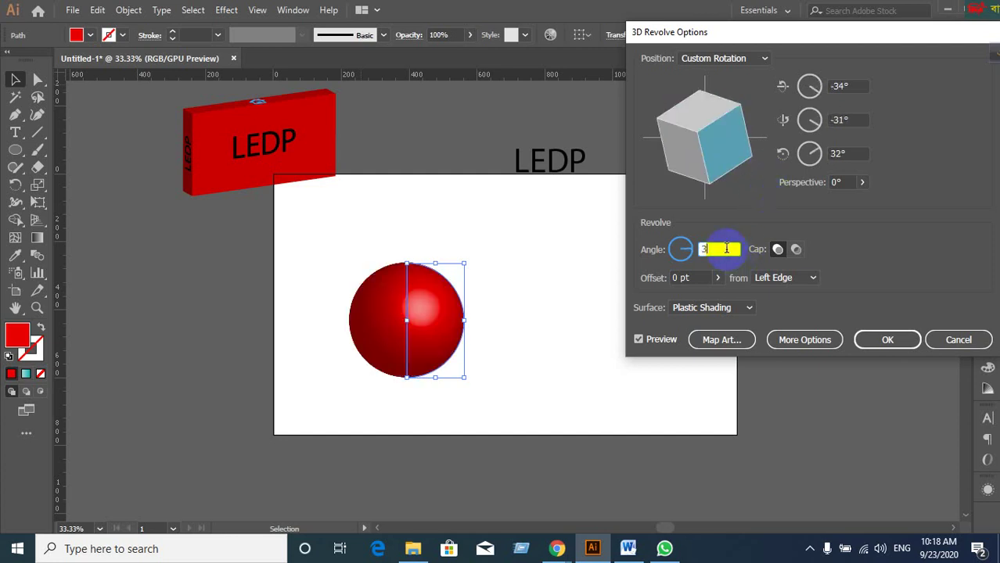
Cancel the revolve, then select the red half-circle and delete it.
click(638, 341)
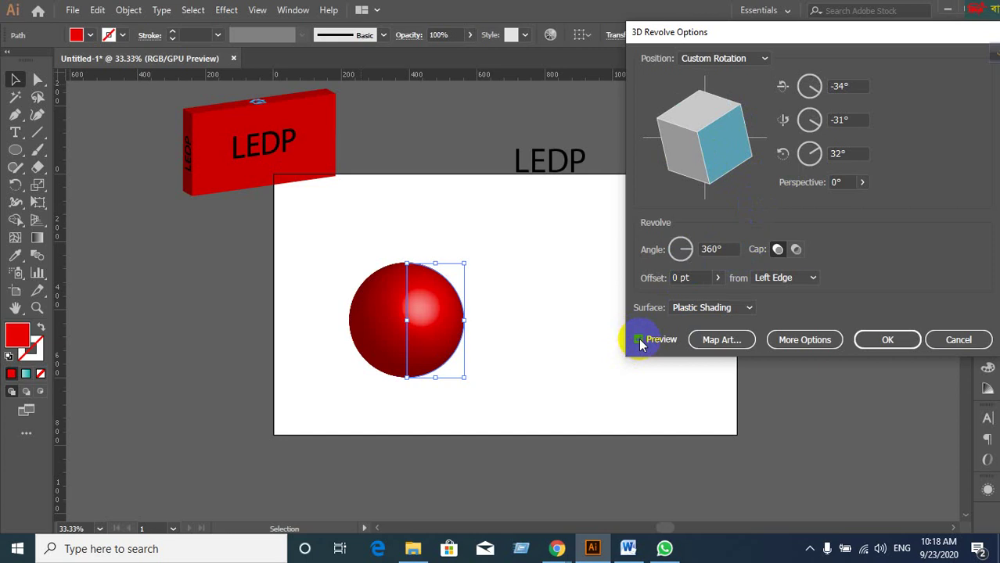
click(957, 339)
click(503, 407)
drag(334, 237, 456, 324)
key(Delete)
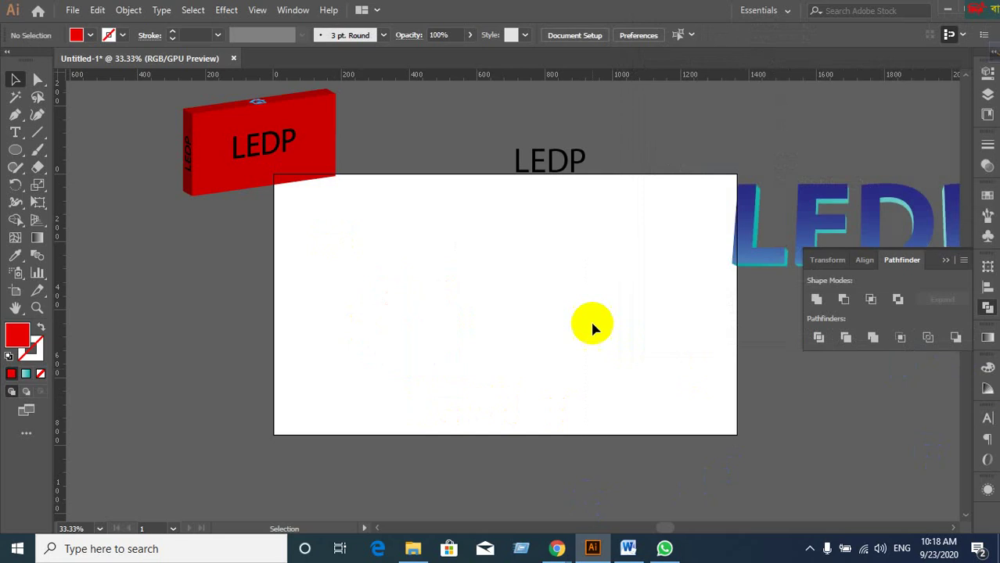
Deselect the blue LEDP text, switch to the Google Meet window and open a new Chrome tab.
click(750, 259)
click(653, 279)
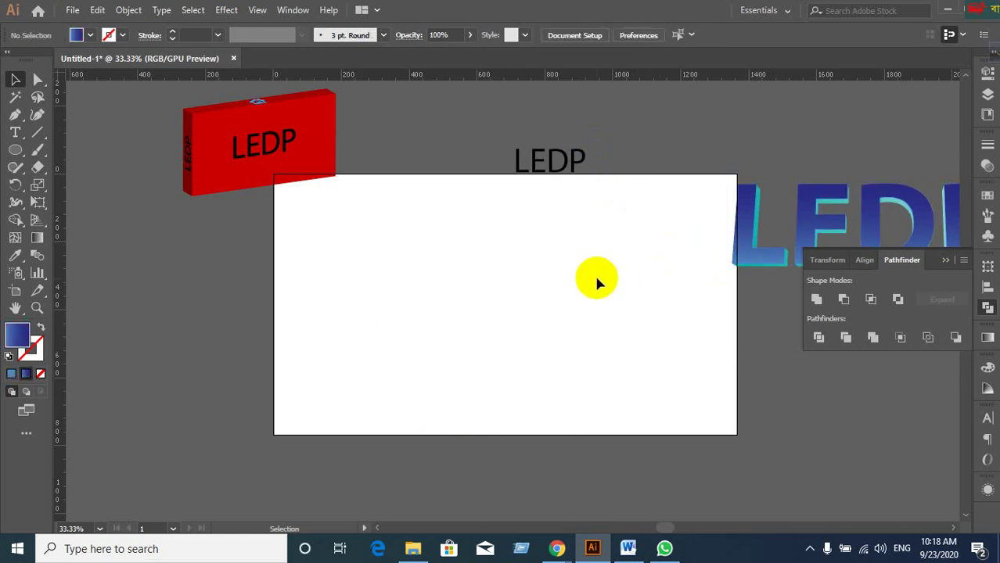
mouse_move(556, 548)
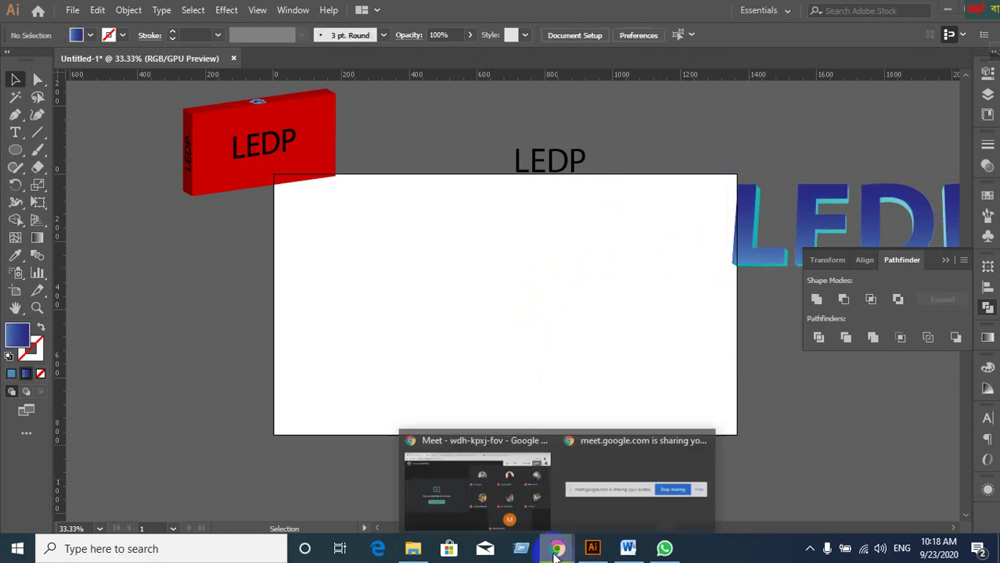
click(448, 477)
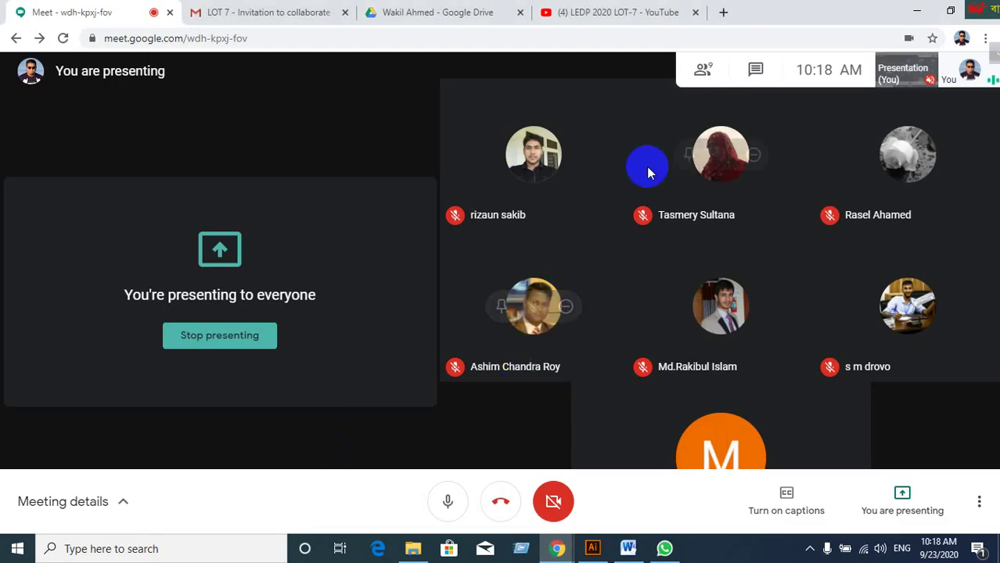
click(722, 13)
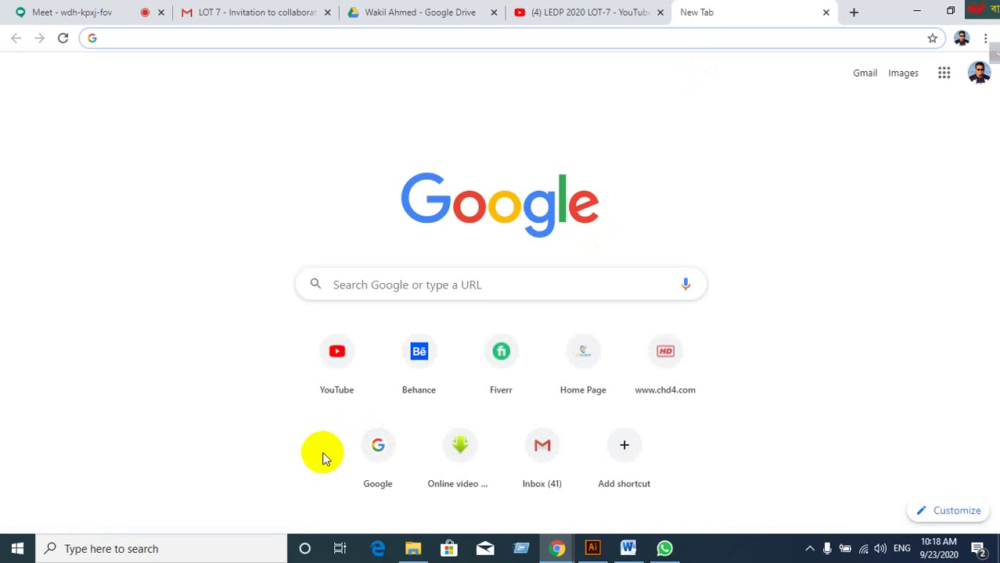
Search Google for 'bottle' and show the image results.
click(346, 284)
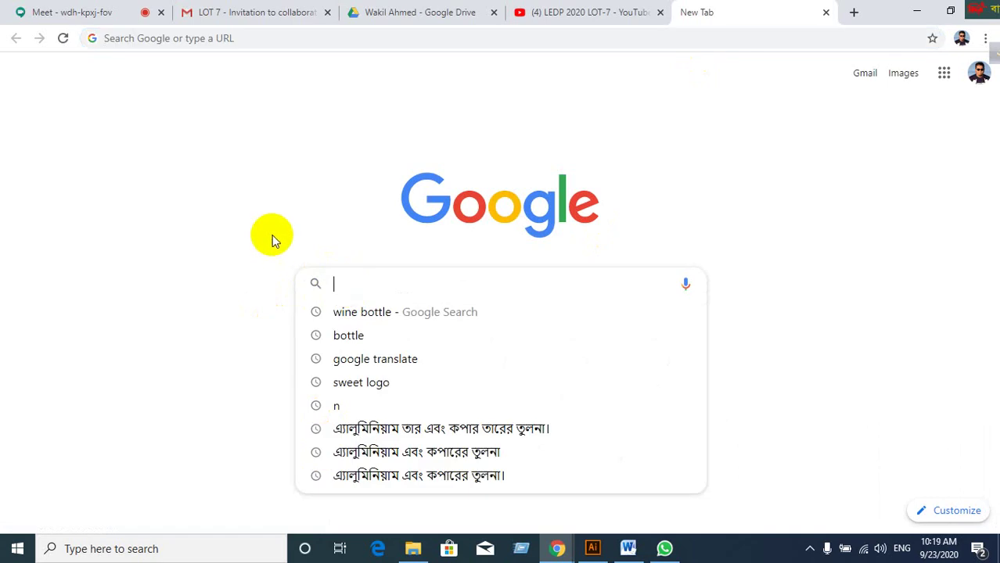
text(bottle)
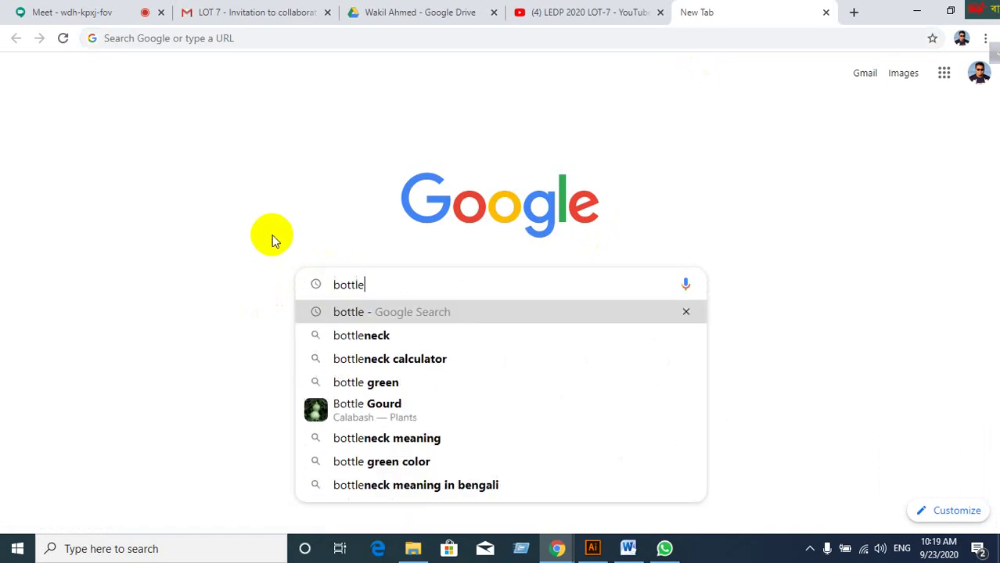
key(Return)
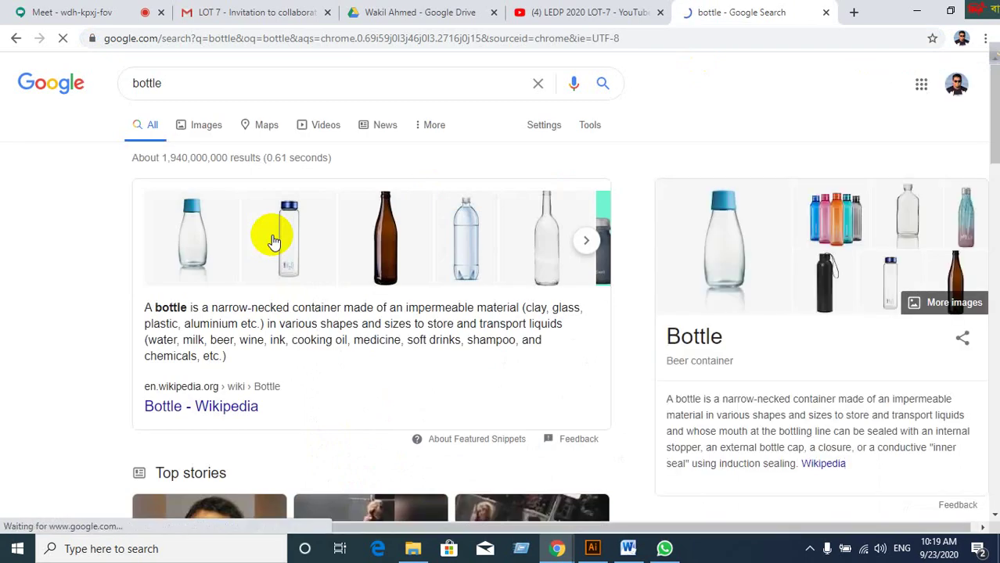
scroll(275, 246, down, 2)
scroll(280, 254, up, 2)
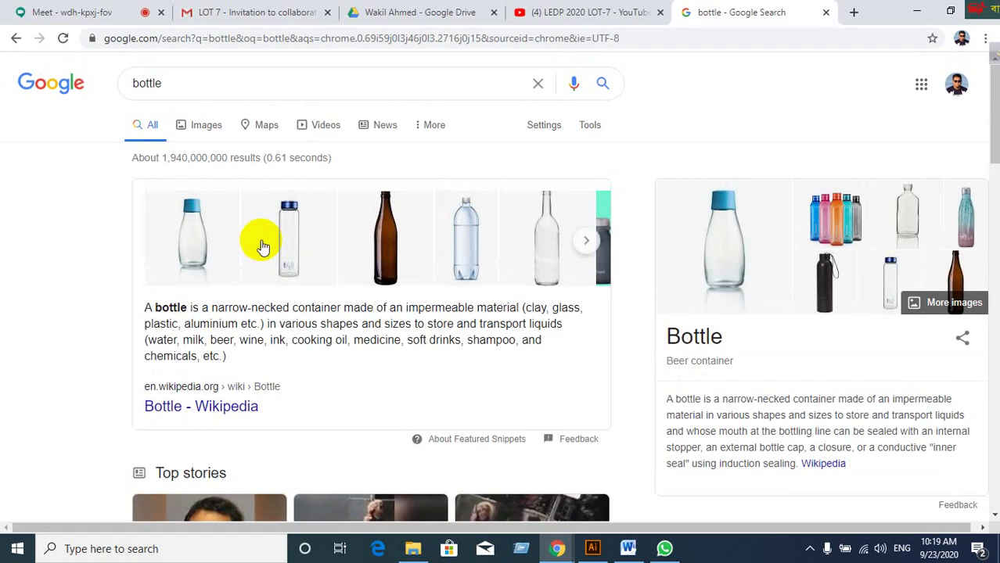
click(207, 131)
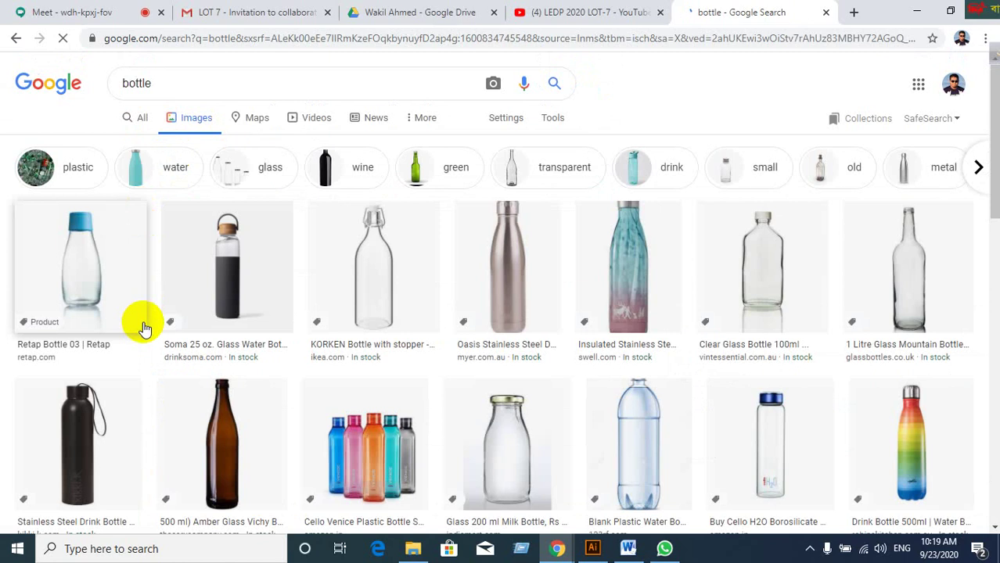
Browse the bottle images and preview the Pure Thermal 'Canada' bottle photo.
scroll(122, 362, down, 3)
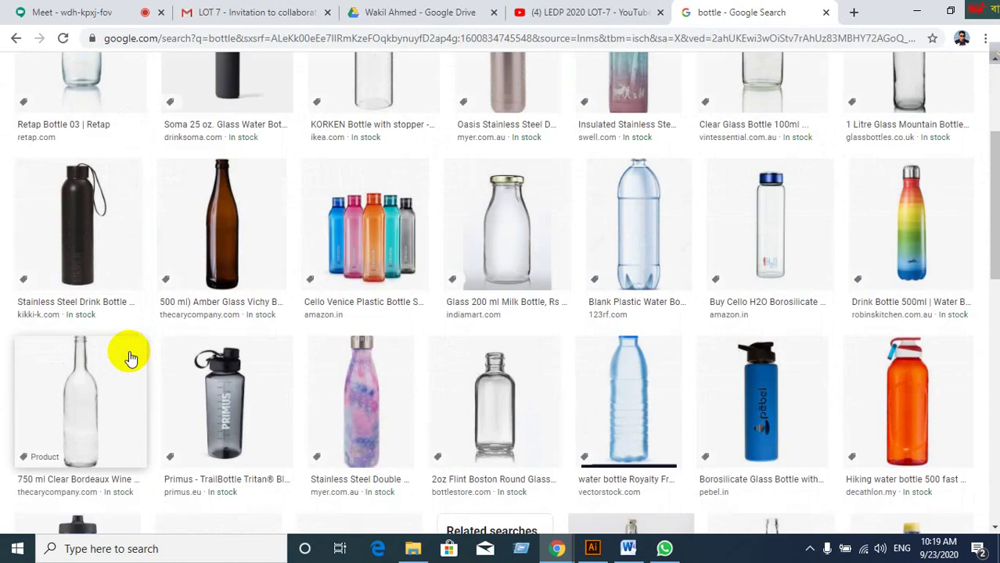
scroll(125, 360, down, 3)
scroll(130, 358, down, 3)
scroll(129, 358, down, 4)
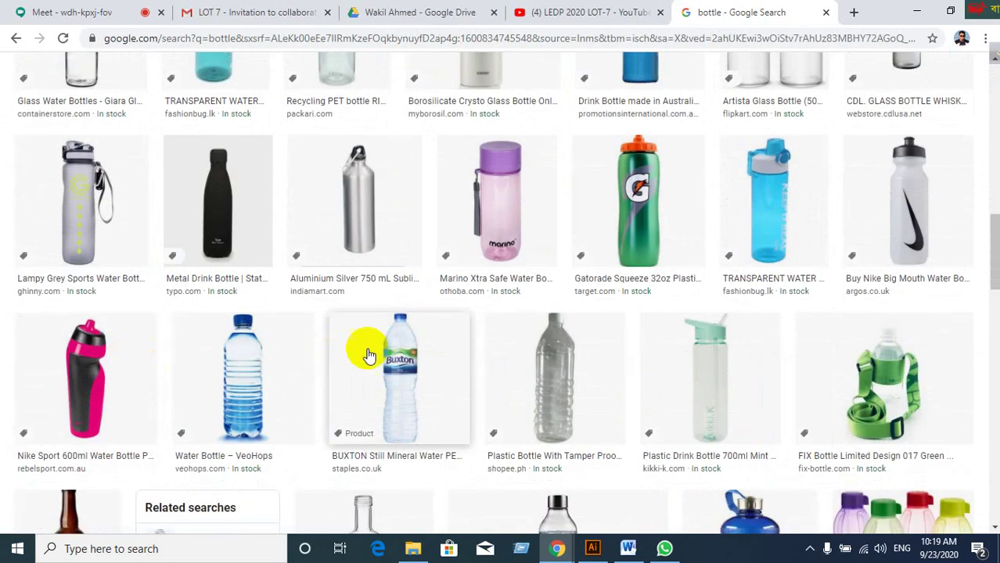
scroll(367, 356, down, 2)
scroll(367, 356, down, 4)
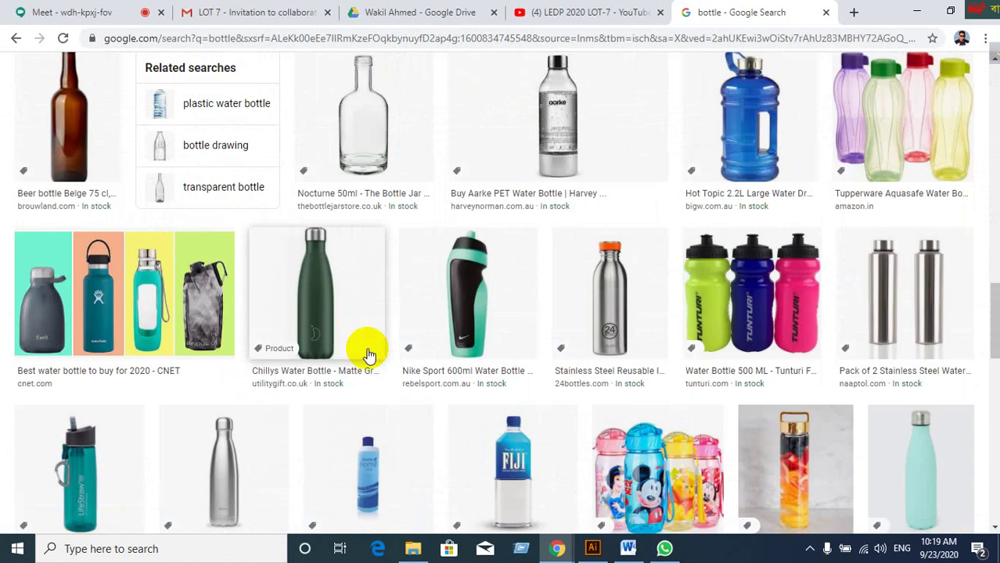
scroll(367, 356, down, 7)
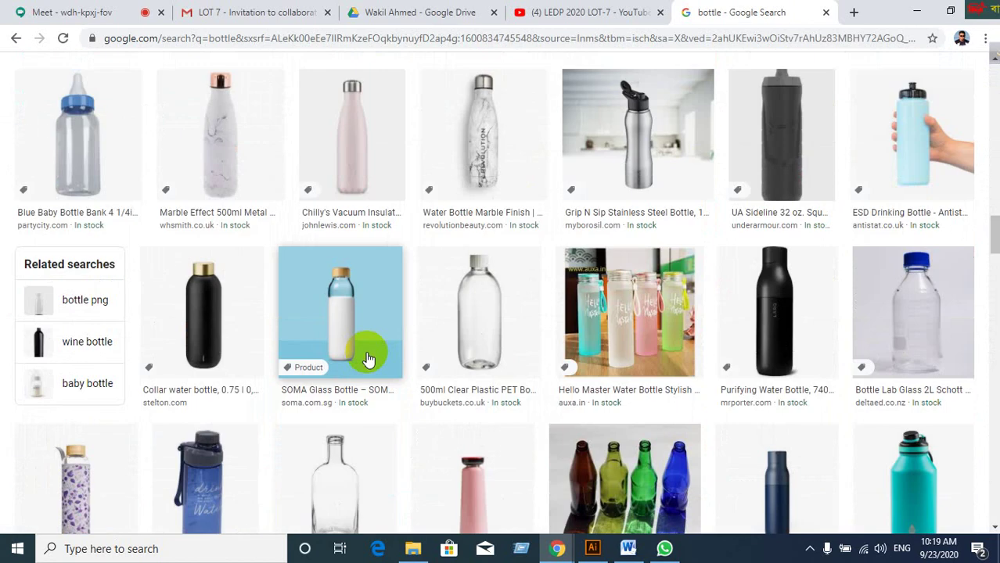
scroll(368, 358, down, 4)
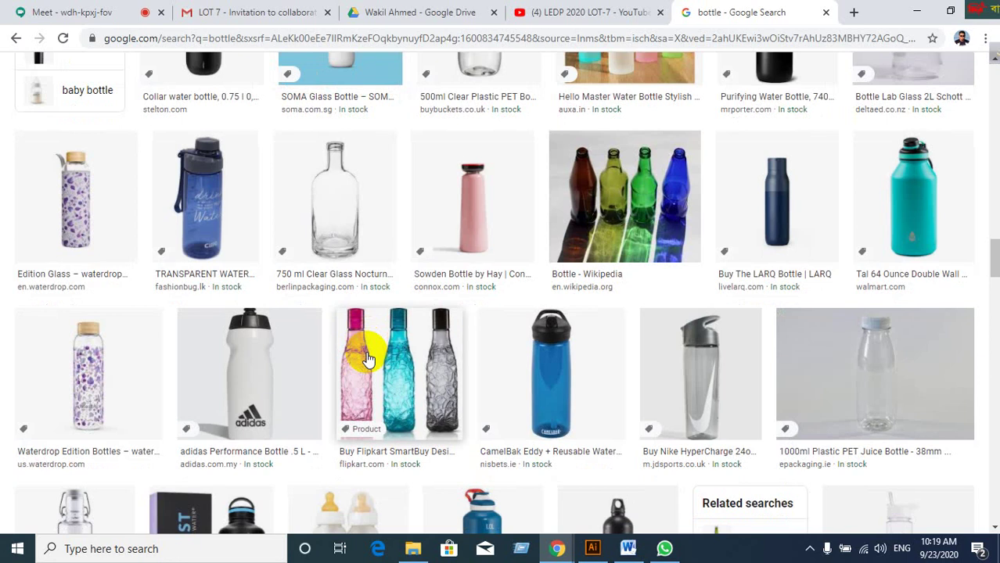
scroll(367, 359, down, 4)
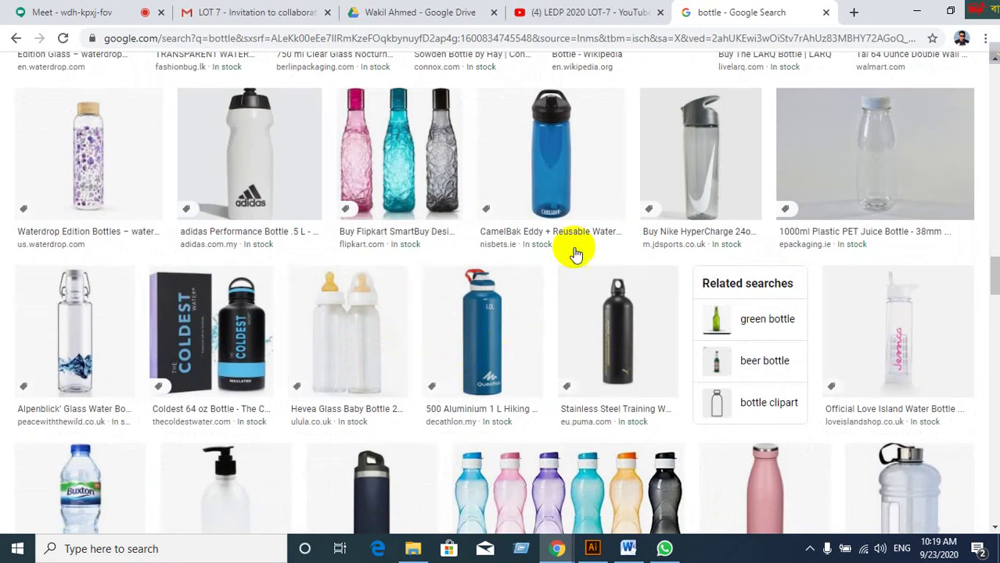
scroll(575, 252, down, 4)
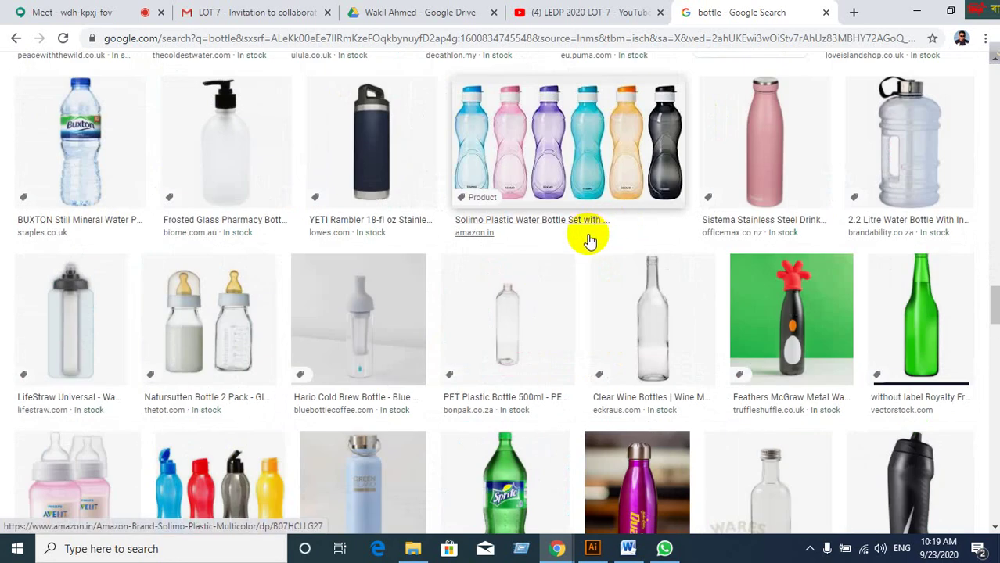
scroll(589, 235, down, 2)
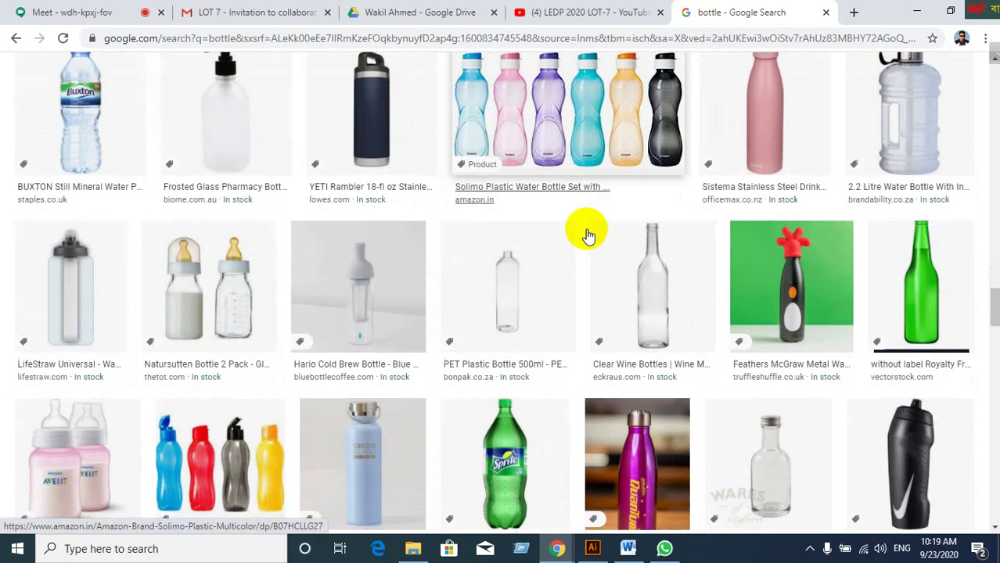
scroll(588, 231, down, 3)
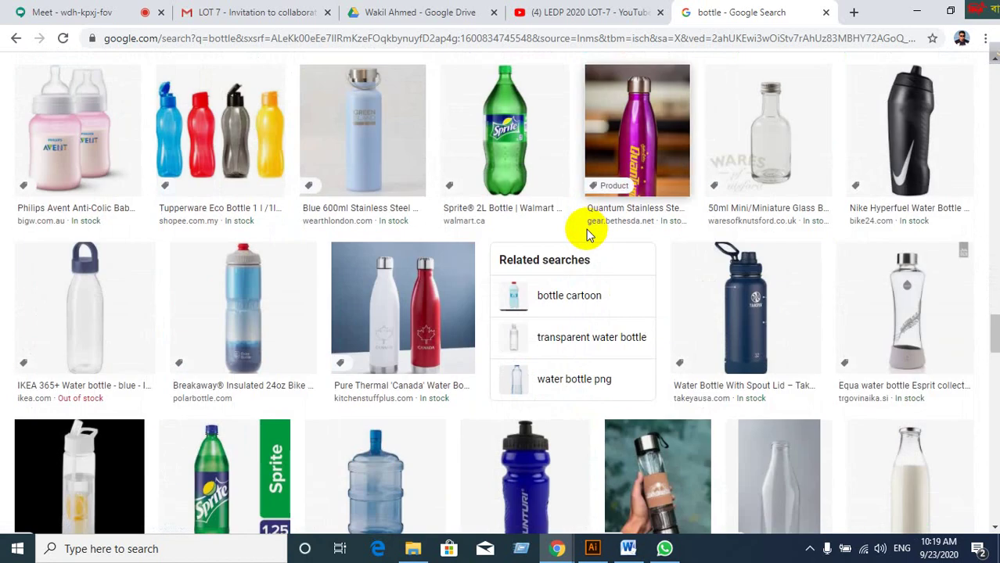
scroll(583, 229, down, 1)
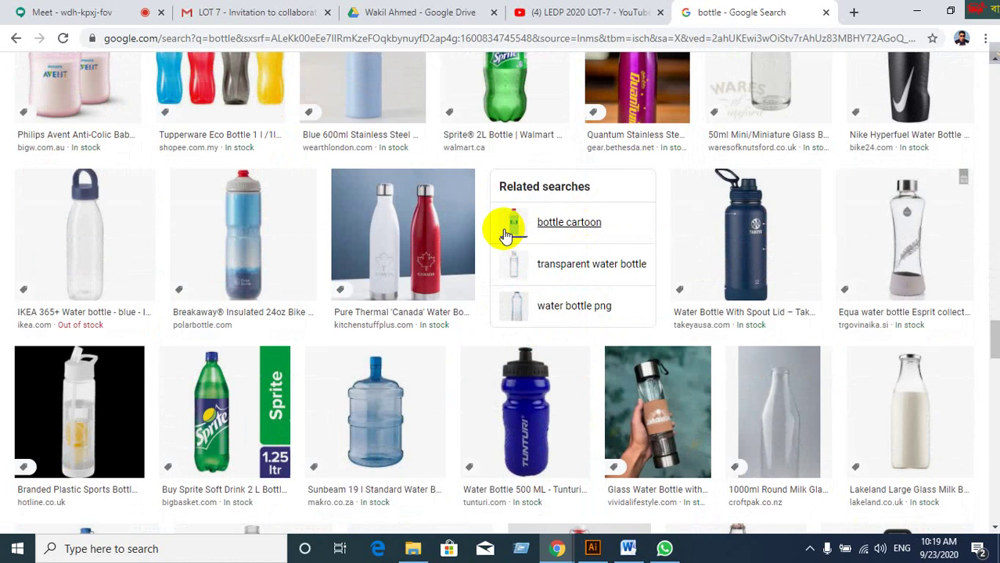
click(404, 237)
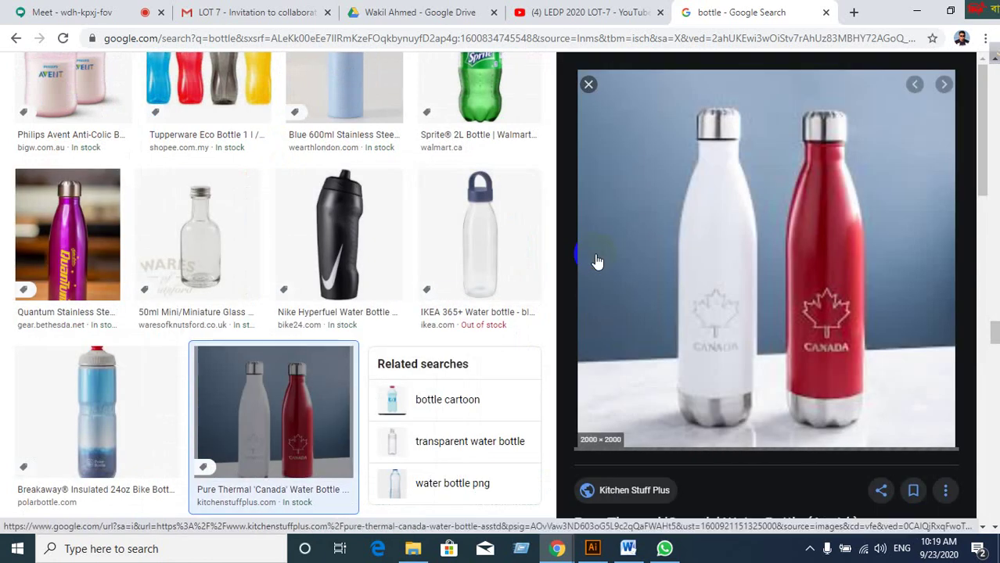
click(588, 85)
Find the Oasis Stainless Steel bottle photo and copy the image.
scroll(462, 328, down, 5)
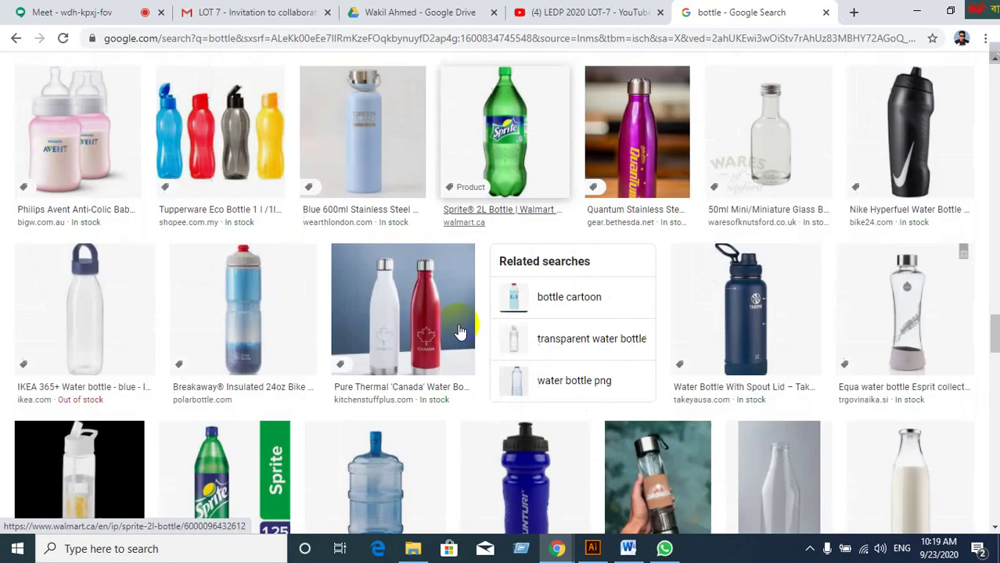
scroll(461, 328, down, 5)
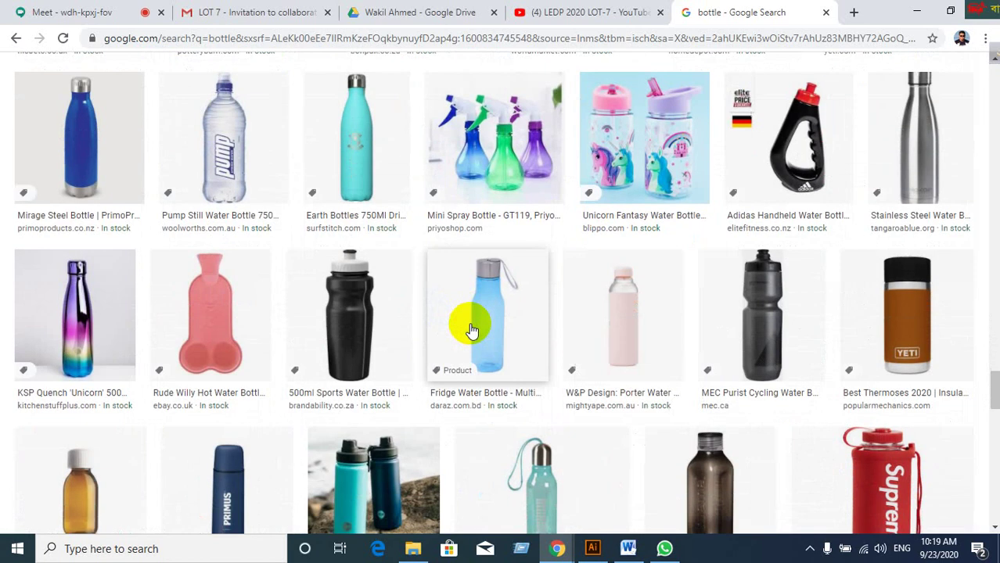
scroll(470, 331, down, 3)
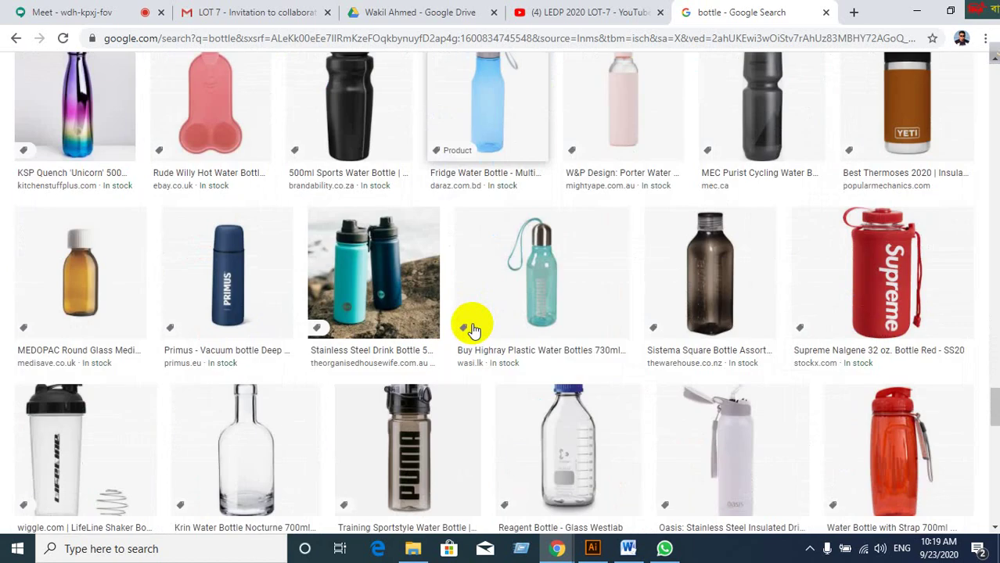
scroll(467, 330, down, 2)
scroll(464, 329, down, 3)
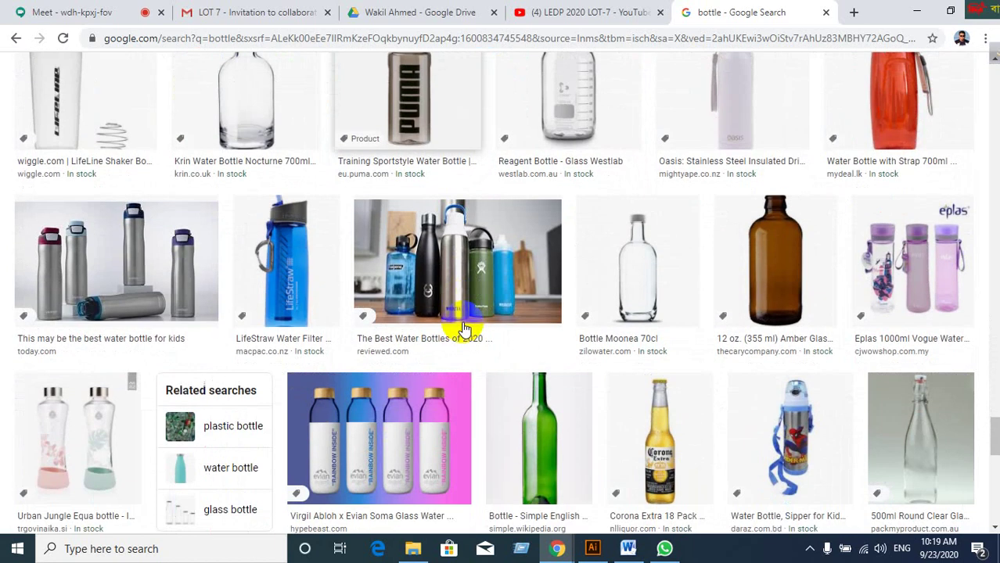
scroll(464, 329, down, 4)
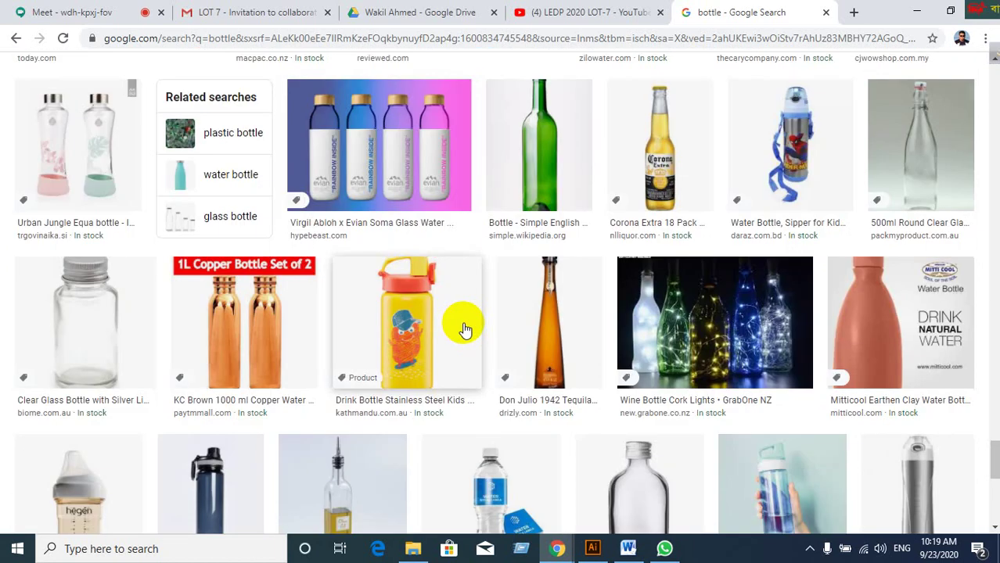
scroll(466, 330, down, 3)
scroll(464, 328, down, 2)
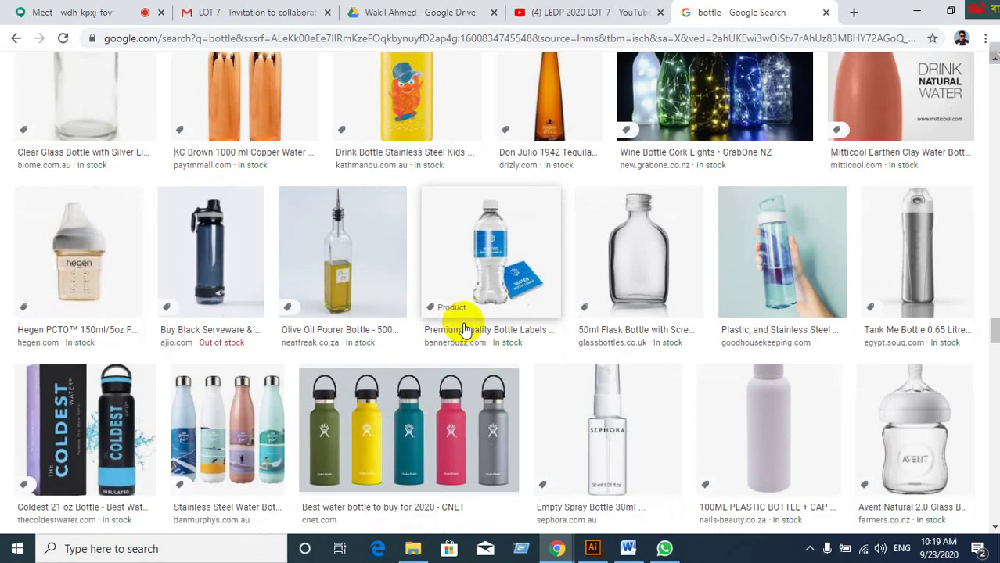
scroll(463, 328, down, 2)
scroll(462, 322, down, 4)
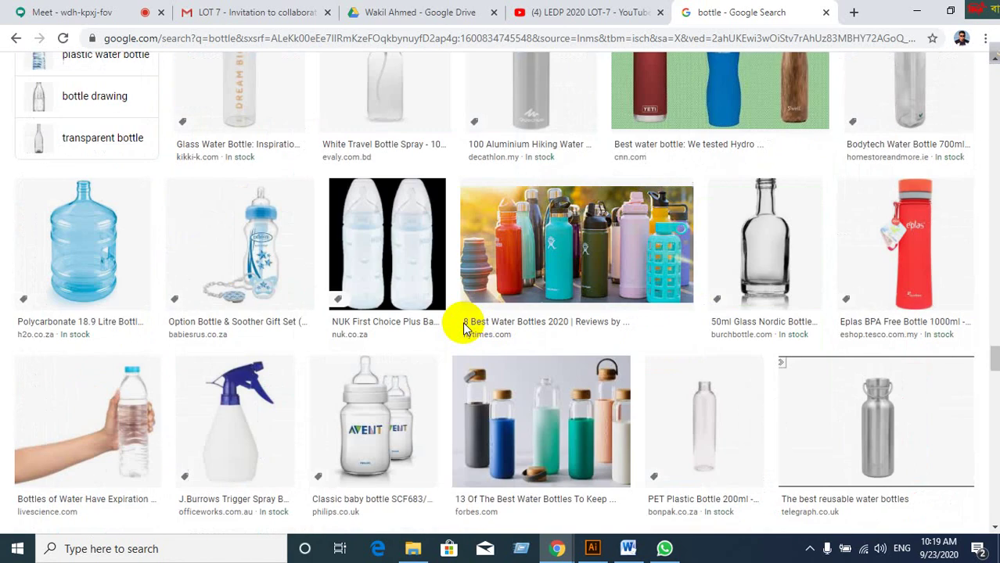
scroll(462, 321, down, 5)
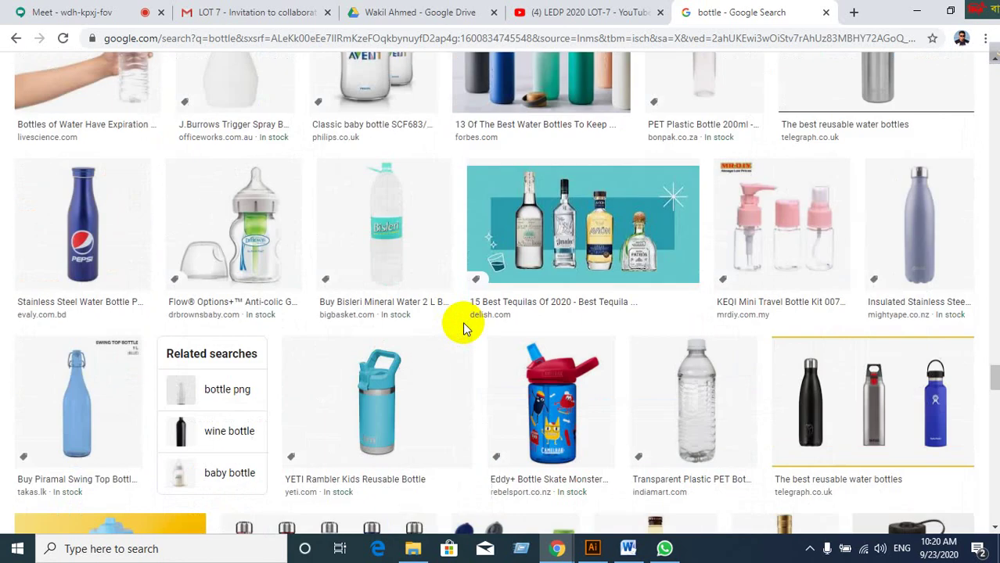
scroll(463, 329, down, 2)
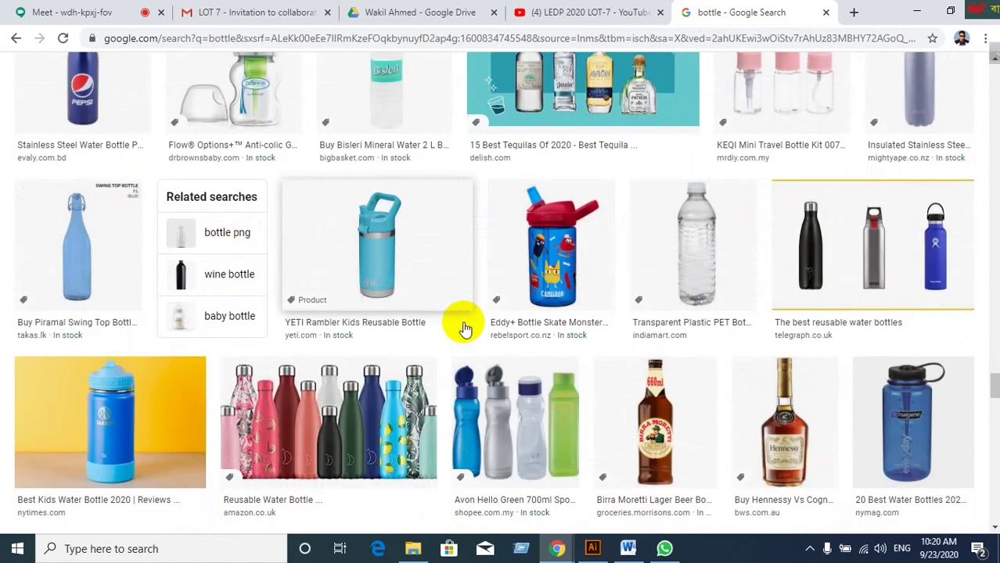
scroll(464, 329, down, 2)
scroll(464, 329, down, 2)
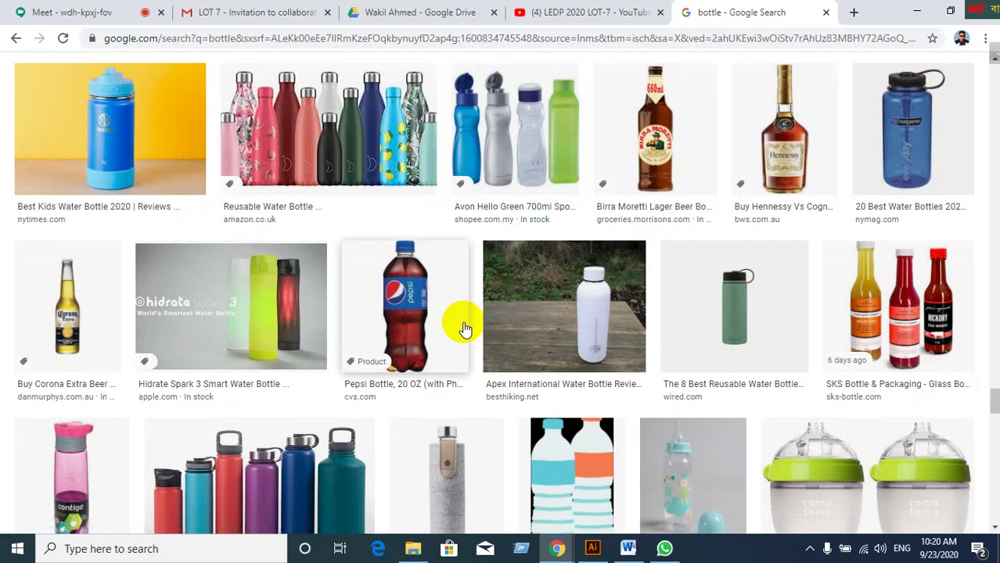
scroll(464, 328, up, 2)
scroll(464, 328, down, 4)
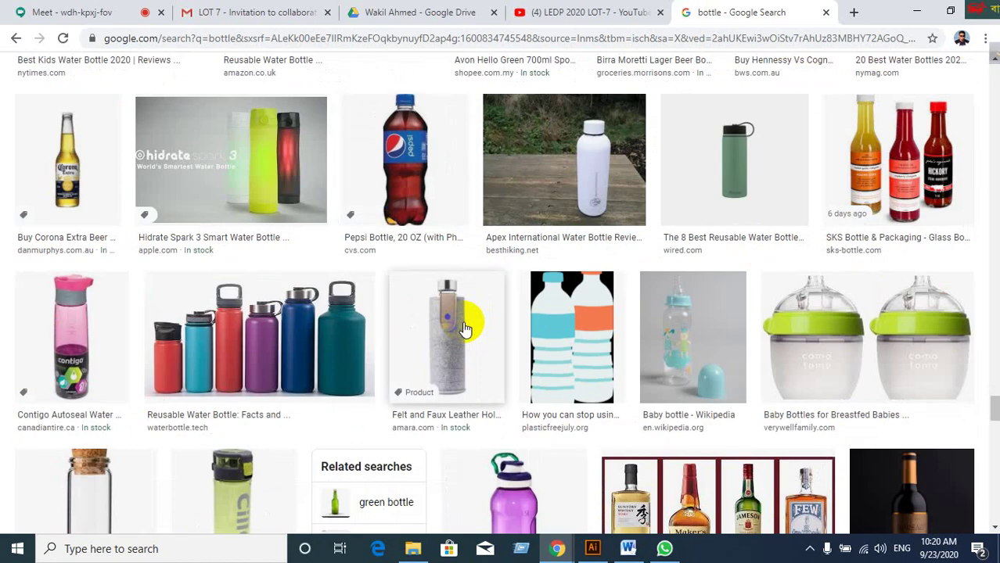
scroll(464, 328, down, 3)
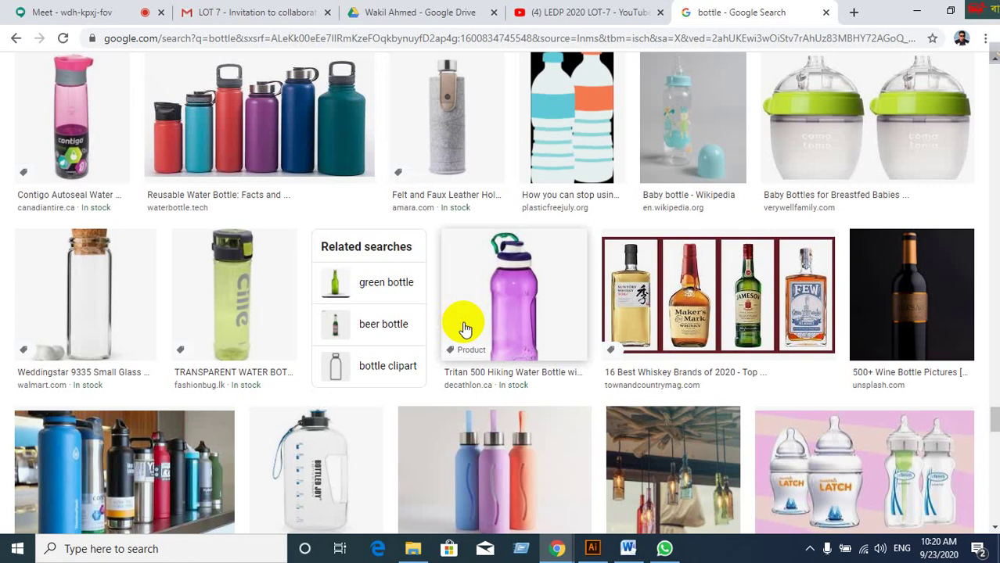
scroll(464, 328, down, 1)
scroll(463, 327, up, 4)
scroll(462, 327, down, 10)
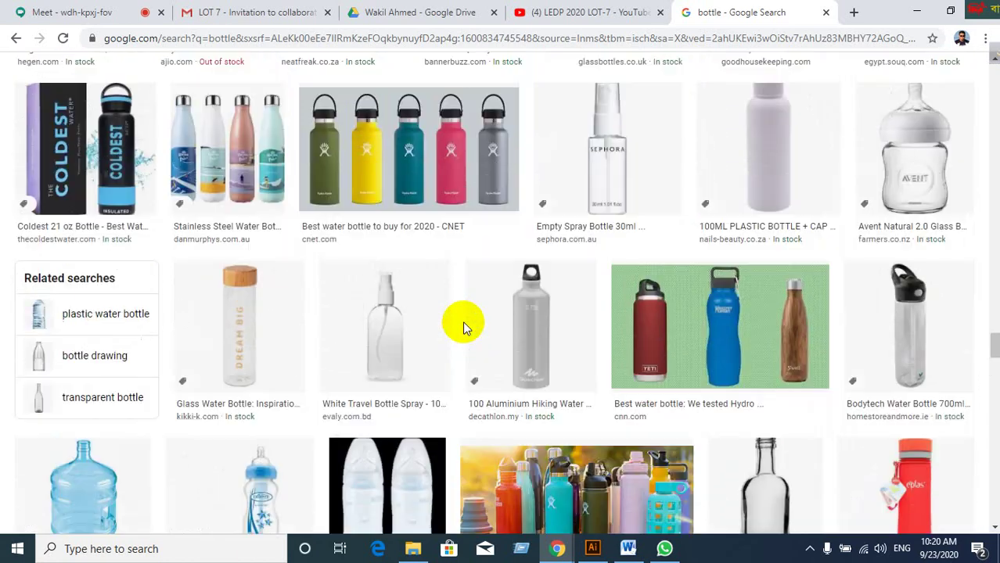
scroll(462, 325, up, 15)
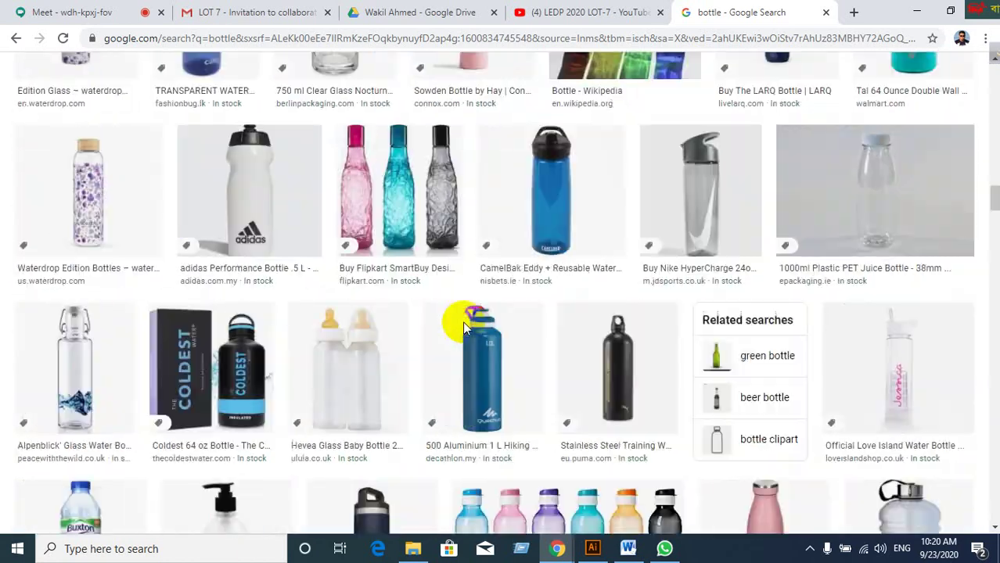
scroll(463, 322, up, 15)
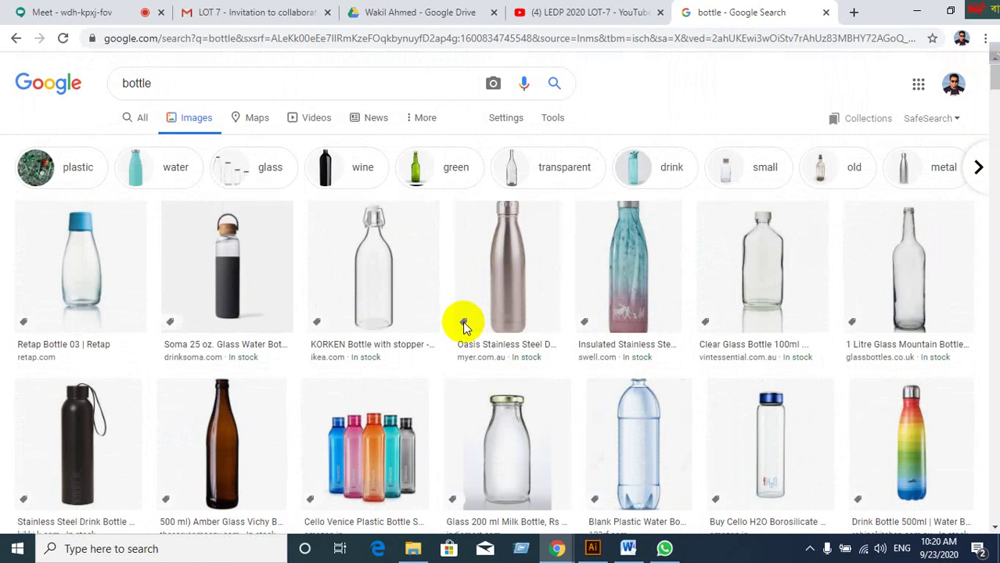
click(509, 285)
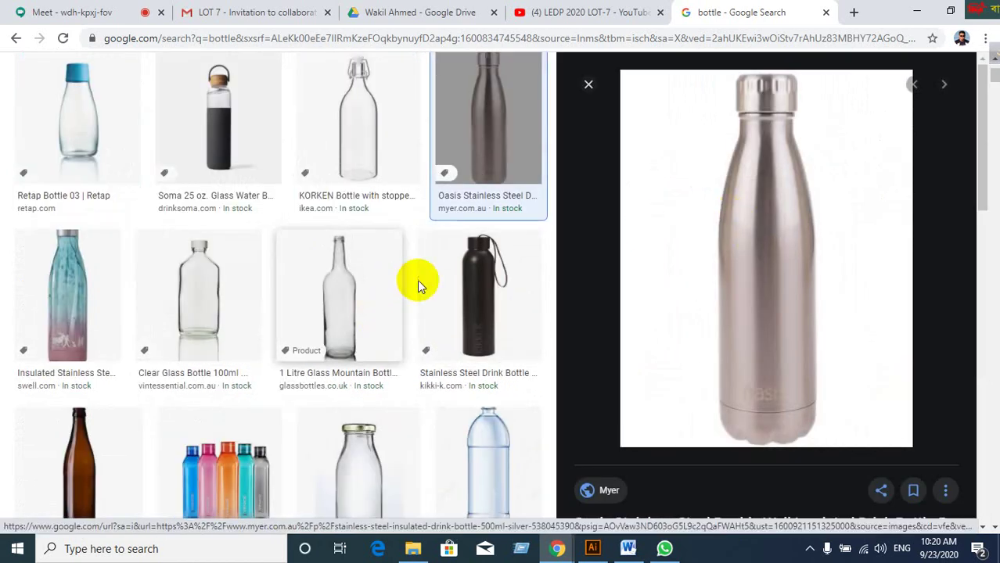
right_click(734, 219)
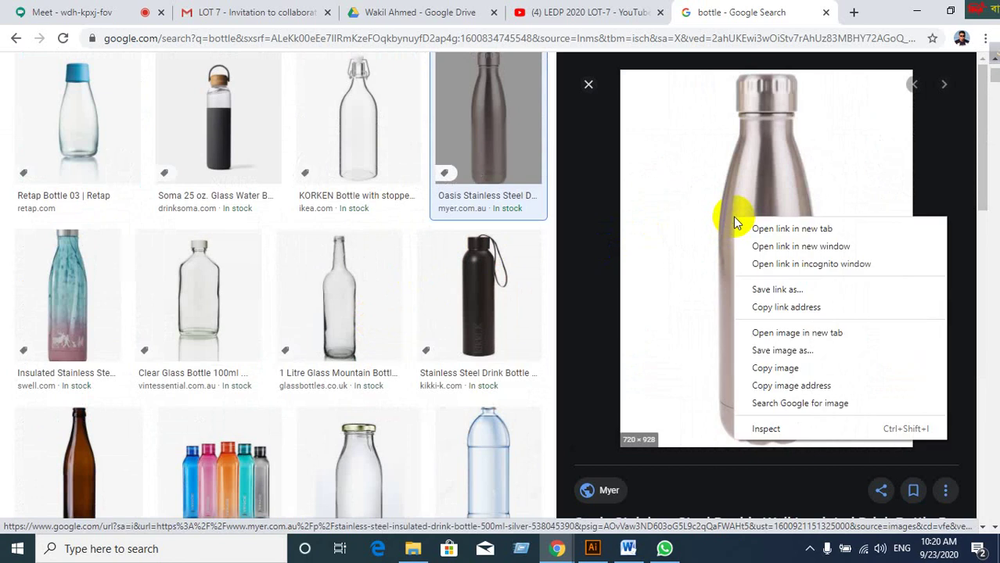
click(767, 369)
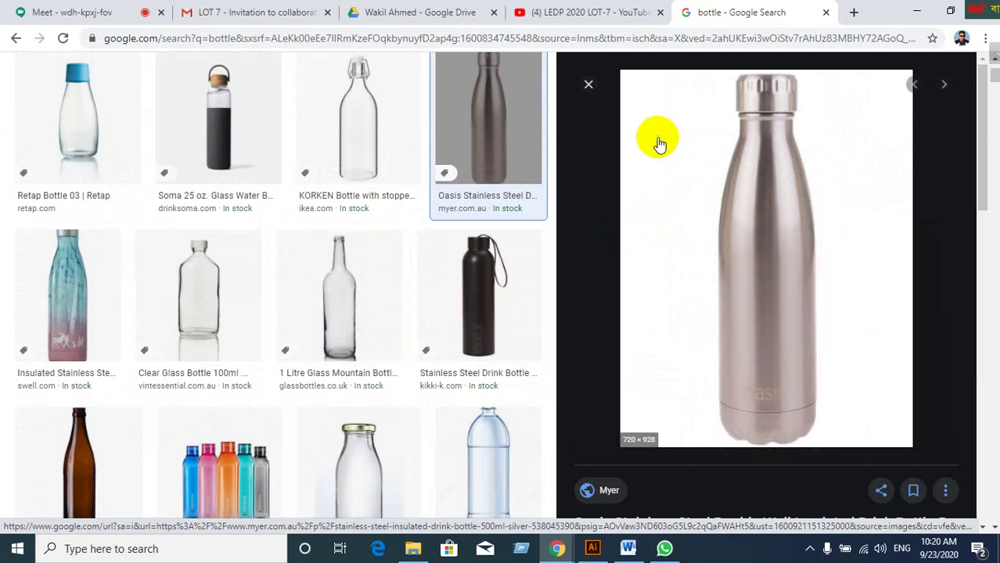
click(588, 84)
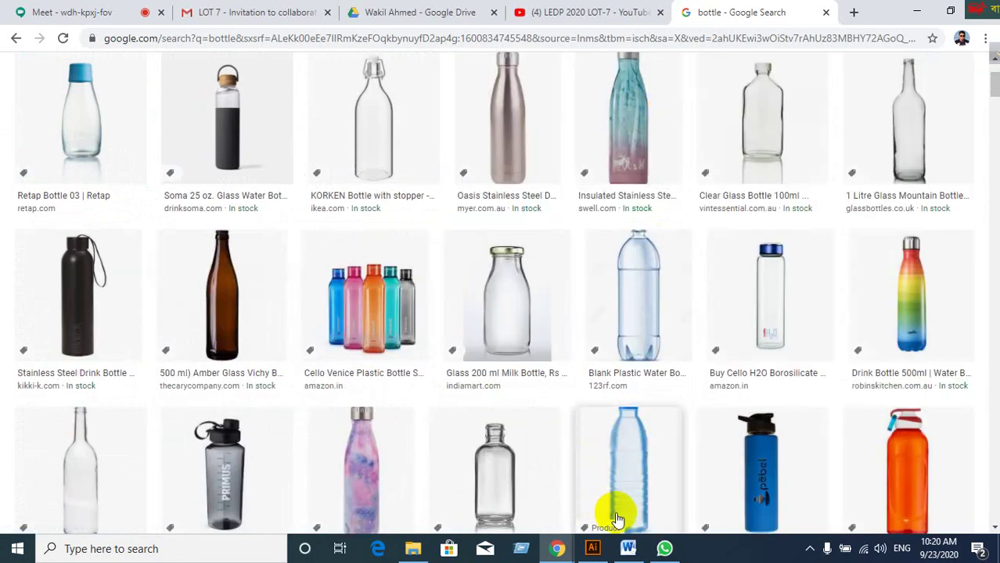
click(593, 548)
Paste the steel bottle photo into Illustrator and place it left of the artboard.
click(492, 431)
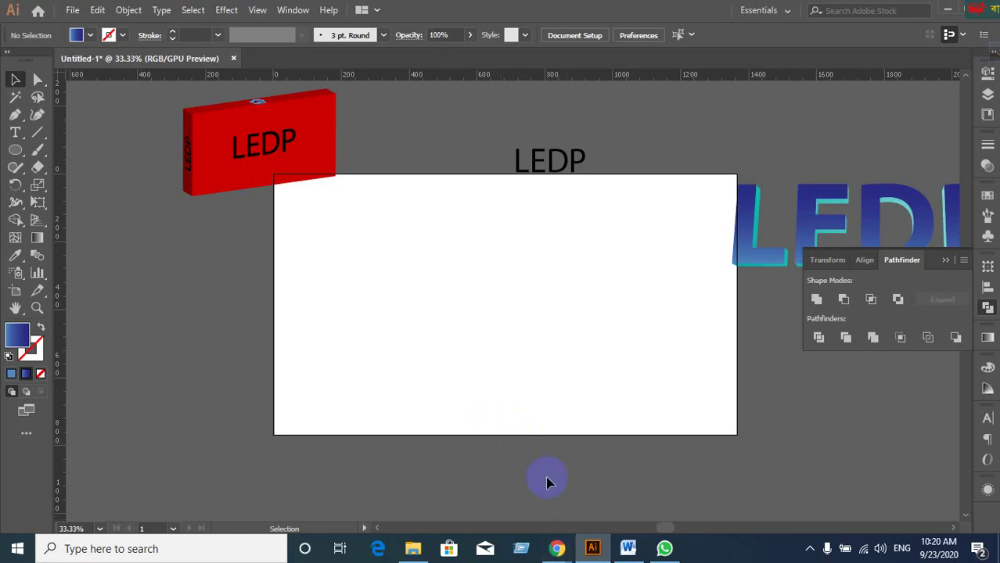
scroll(548, 483, up, 2)
scroll(548, 465, down, 1)
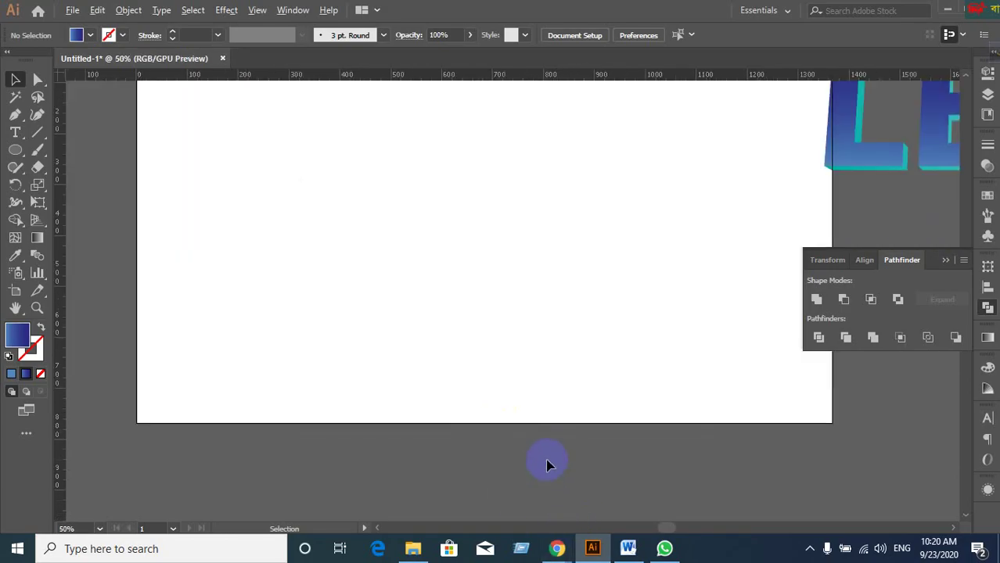
scroll(548, 466, down, 1)
drag(544, 435, 598, 377)
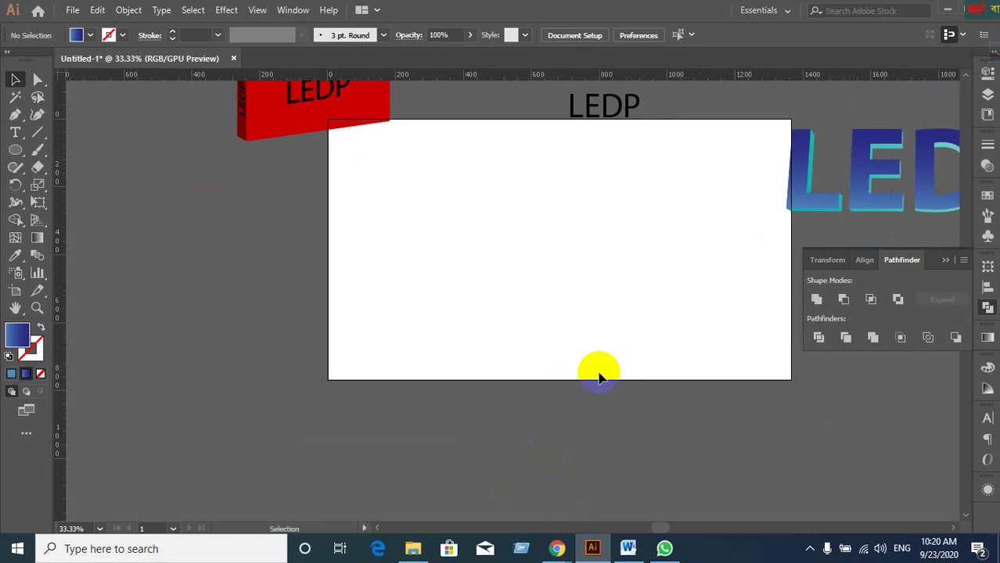
key(ctrl+v)
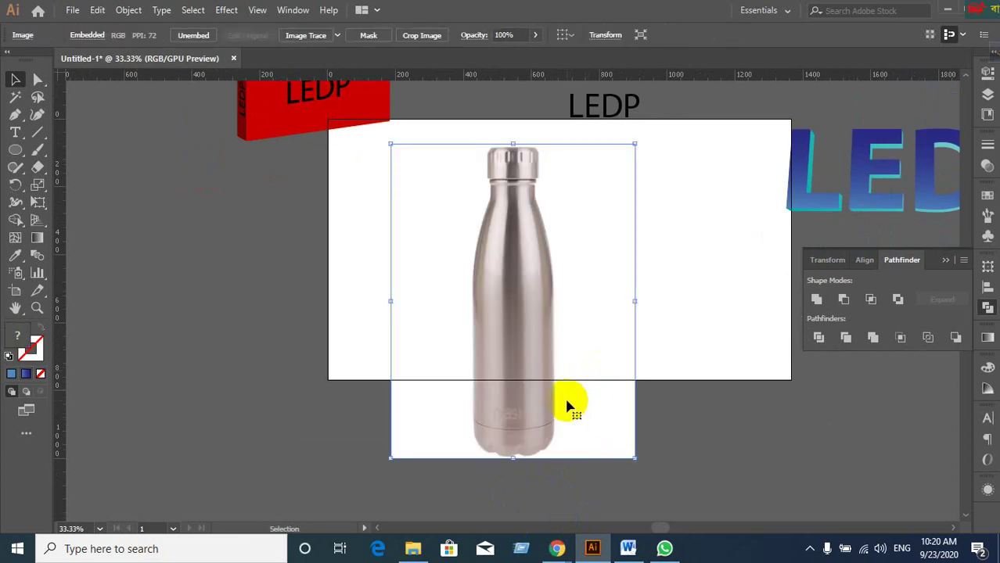
drag(568, 407, 250, 410)
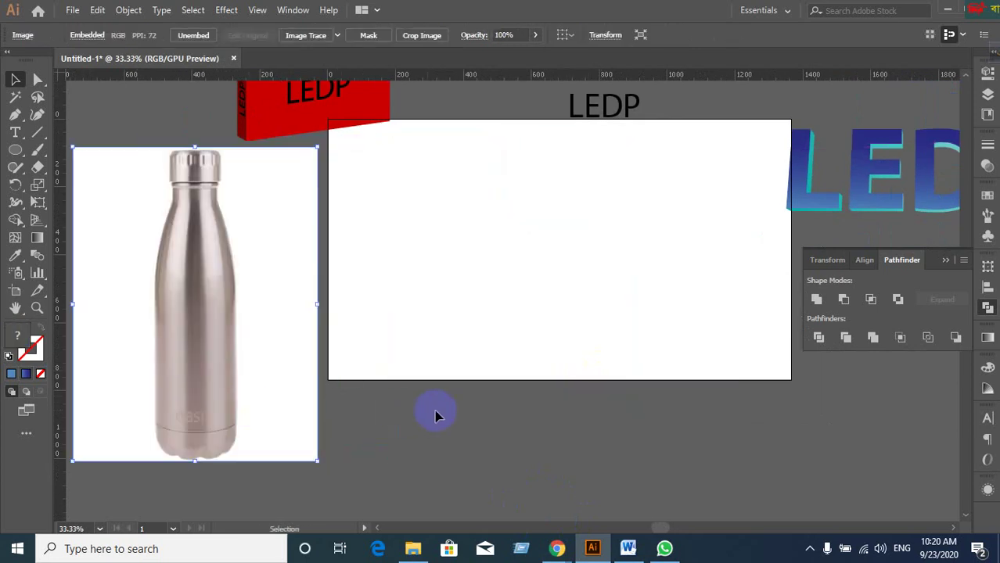
click(491, 421)
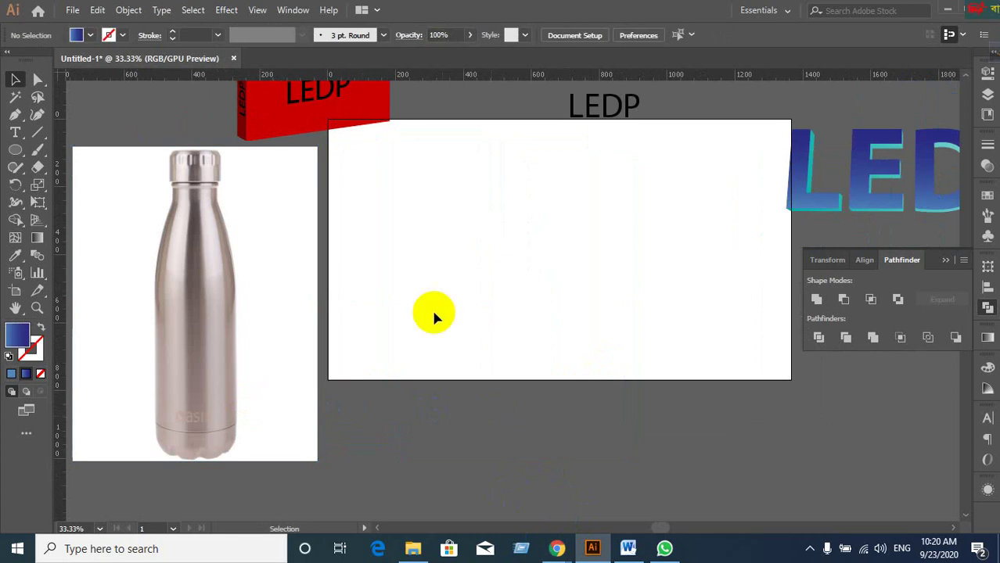
Select the grey bottle photo and delete it.
scroll(435, 330, left, 5)
scroll(356, 414, up, 1)
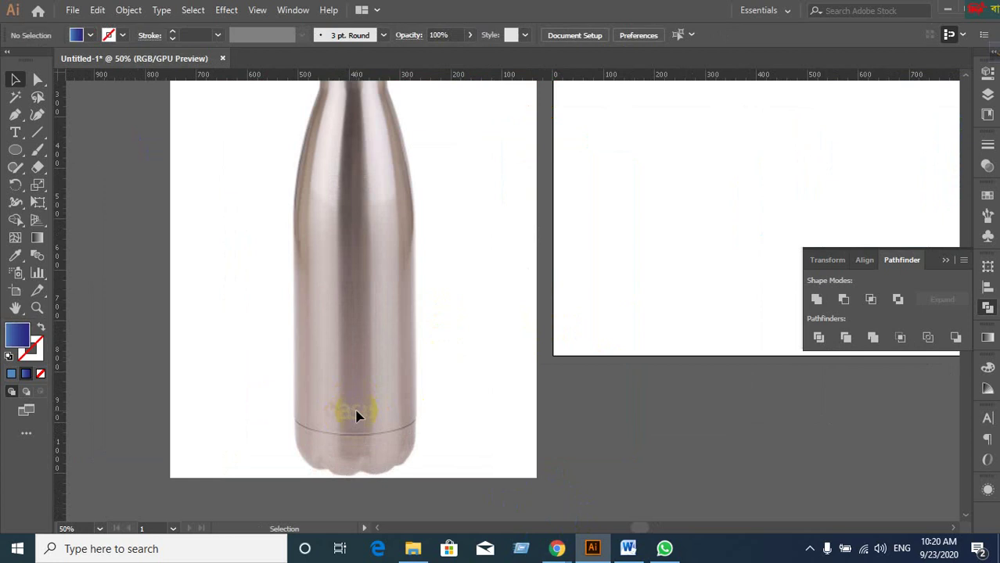
scroll(368, 362, down, 1)
key(space)
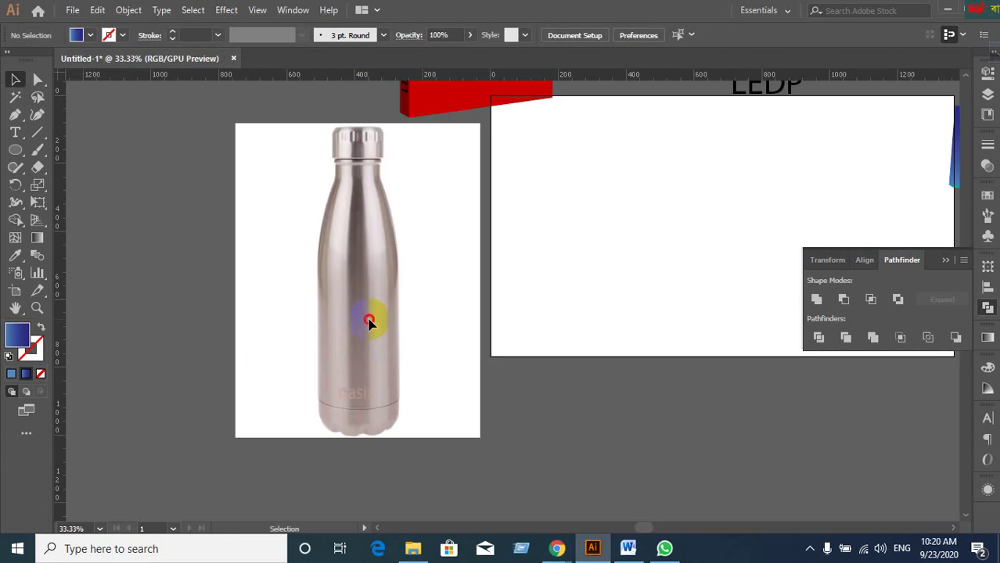
click(371, 324)
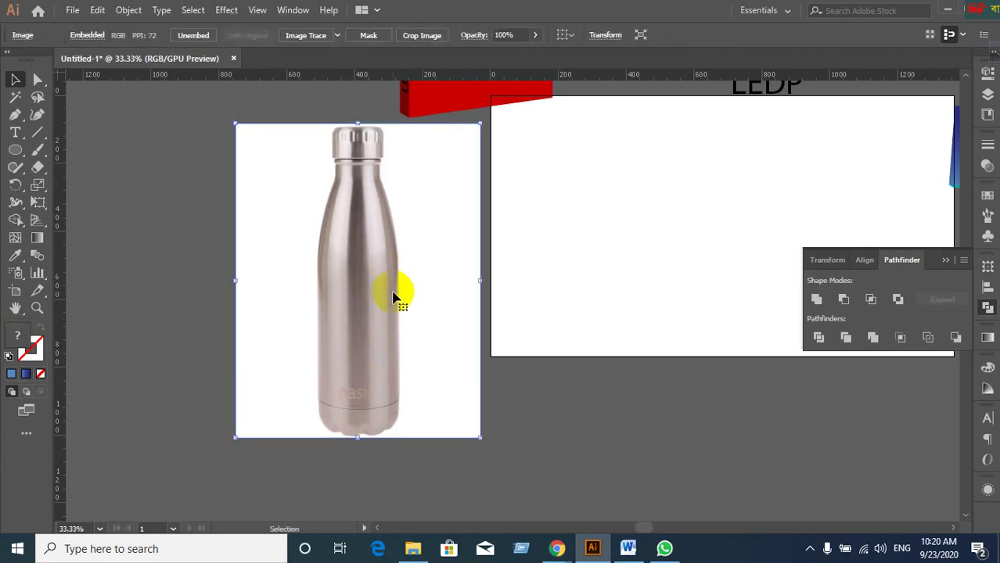
key(Delete)
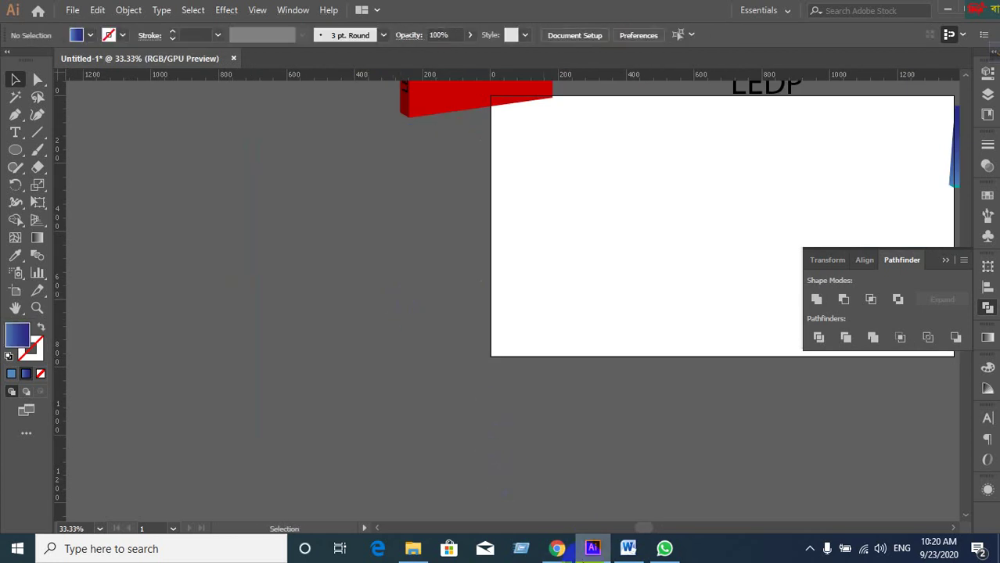
Return to the bottle image results and preview the black metal drink bottle.
mouse_move(559, 550)
click(487, 496)
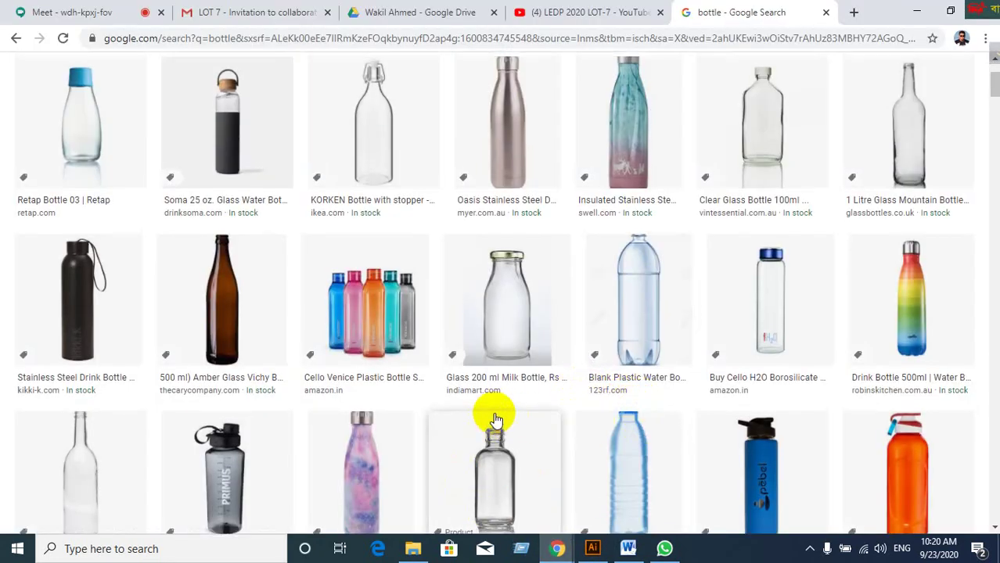
scroll(495, 411, up, 2)
scroll(495, 421, down, 5)
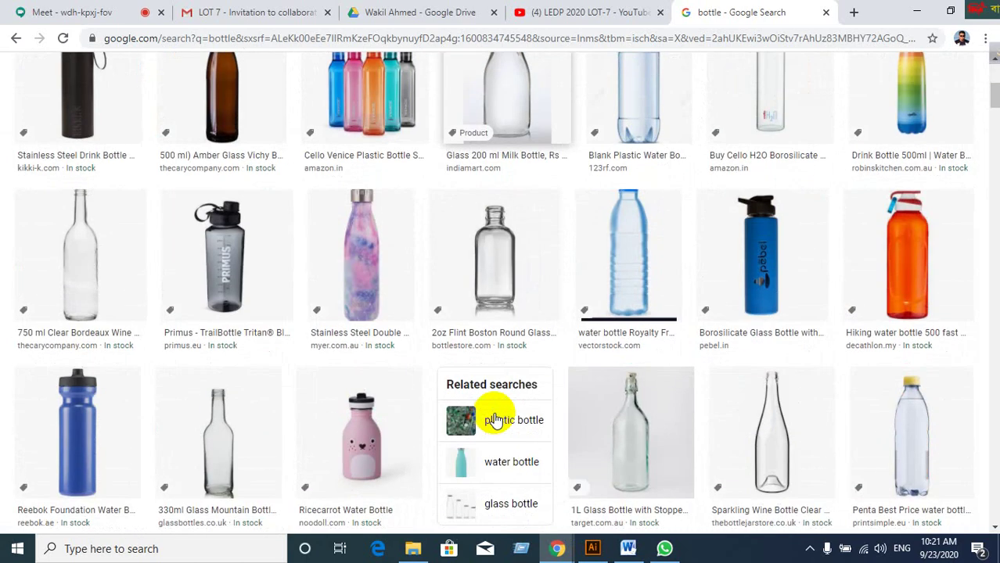
scroll(495, 420, down, 4)
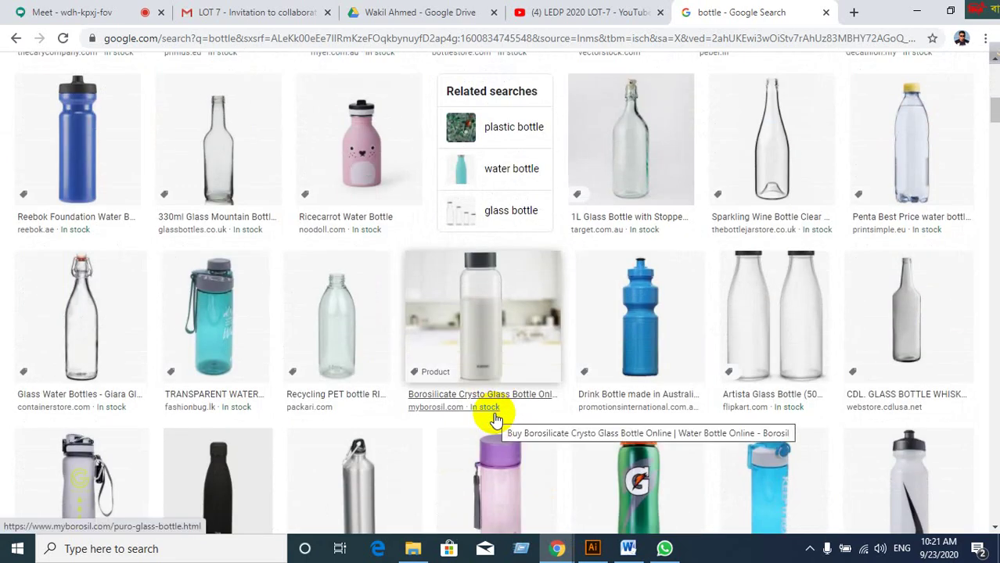
scroll(493, 424, down, 1)
scroll(260, 415, down, 4)
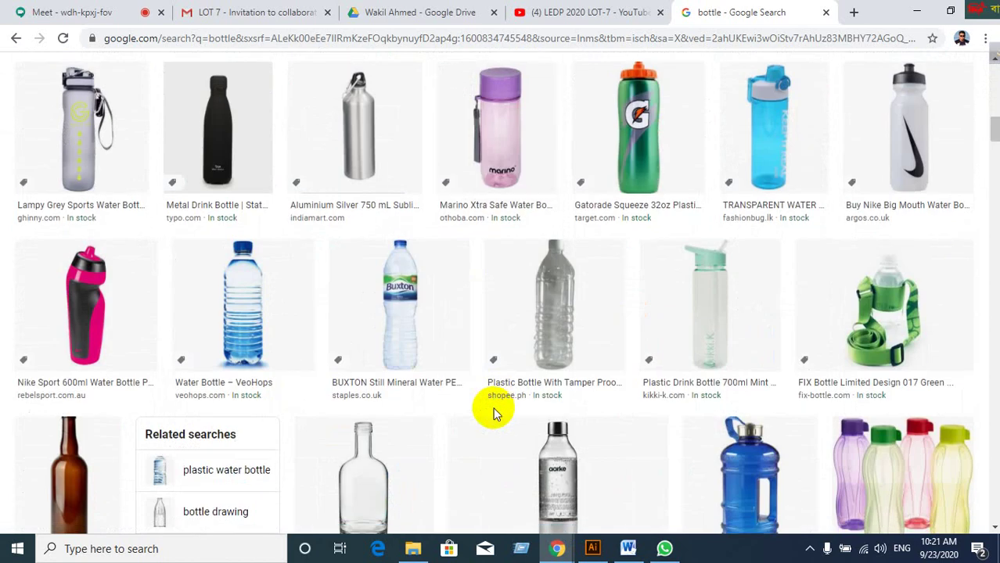
click(252, 130)
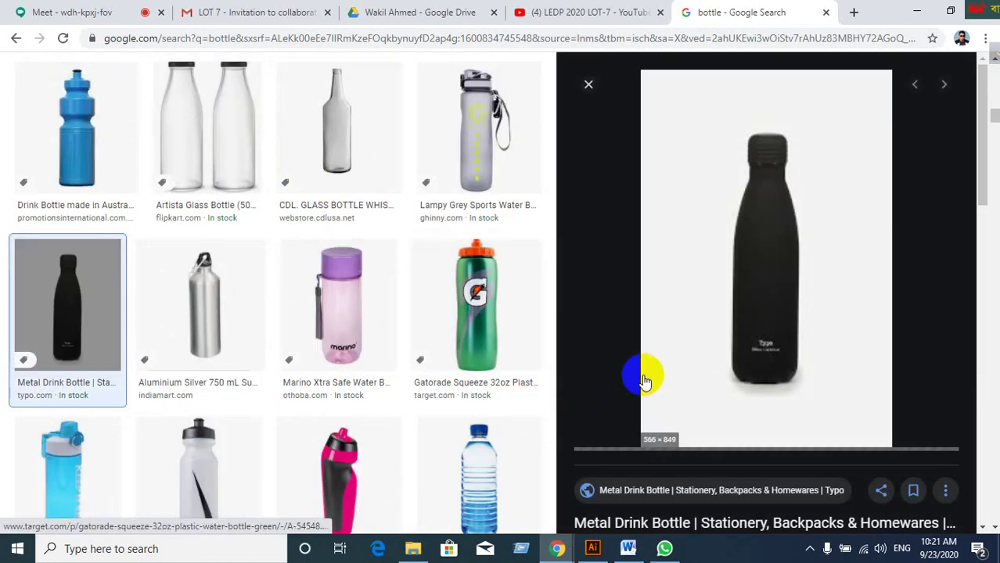
click(589, 86)
Copy the Chilly's Matte Green 500ML bottle image from its preview.
scroll(532, 301, down, 2)
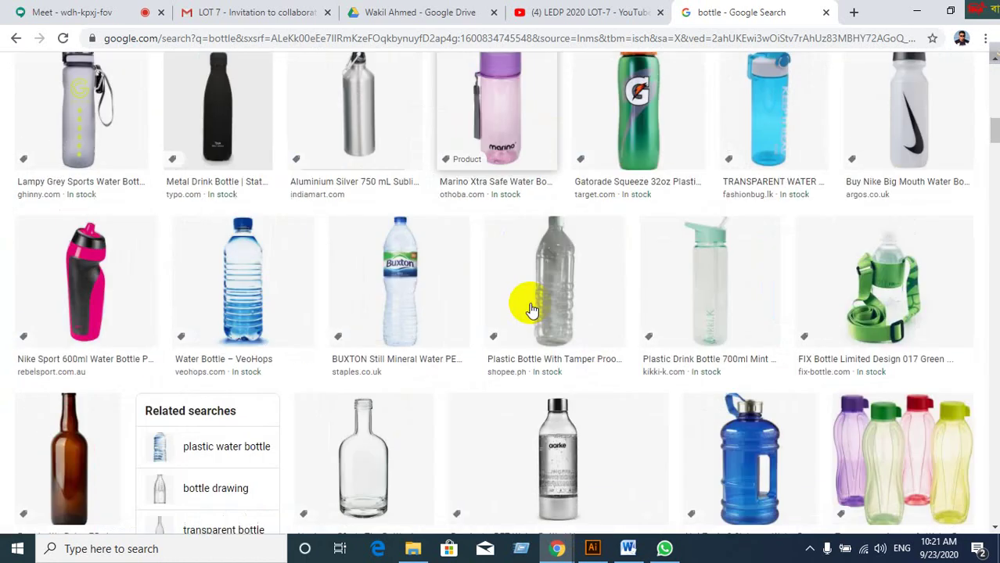
scroll(532, 309, down, 4)
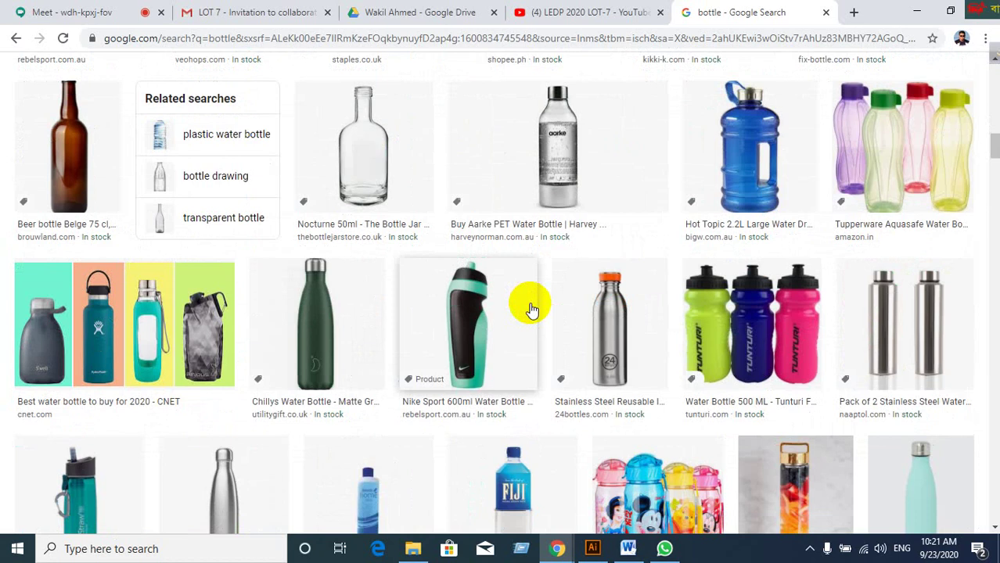
click(330, 308)
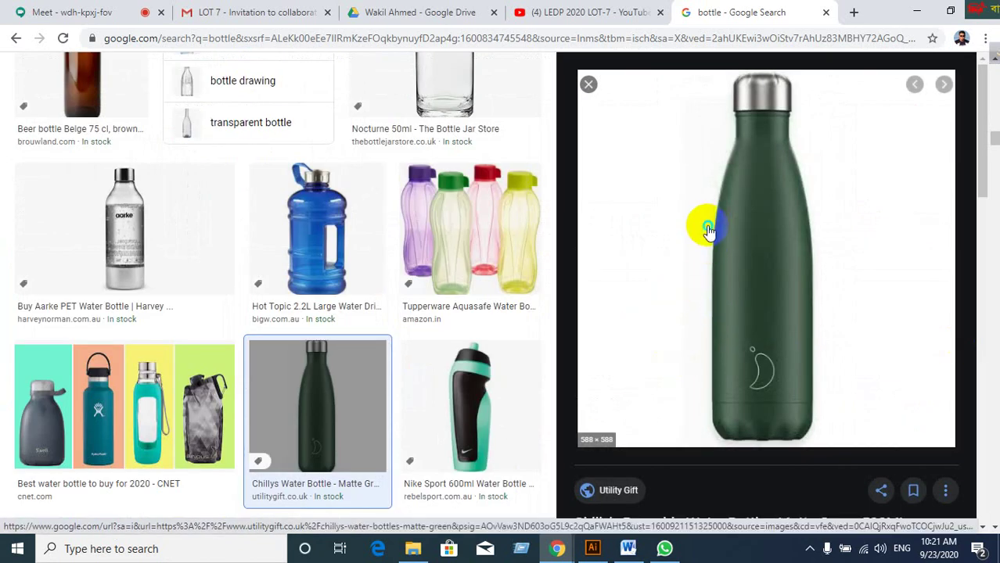
right_click(707, 230)
click(749, 380)
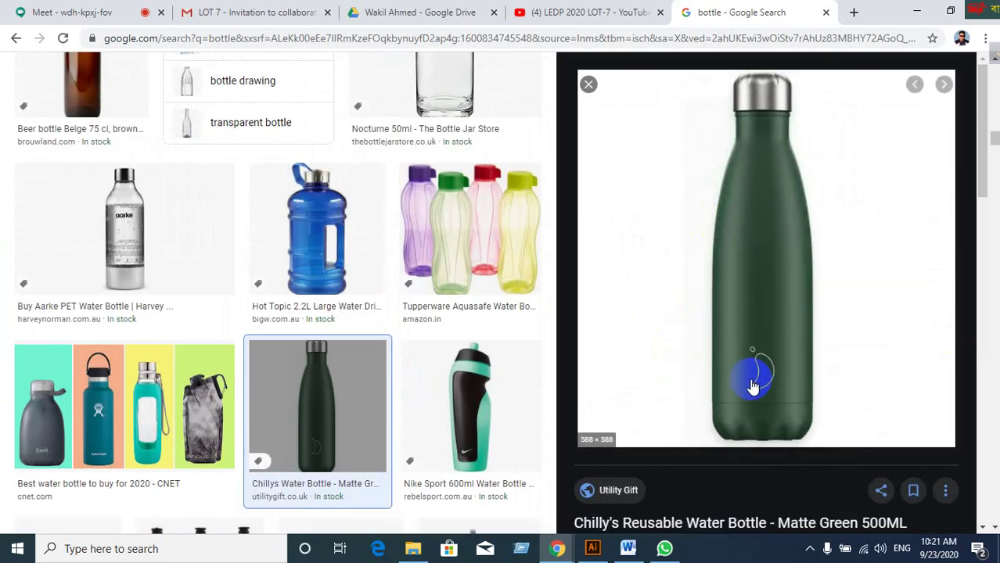
Paste the green bottle photo and enlarge it across the artboard.
click(592, 548)
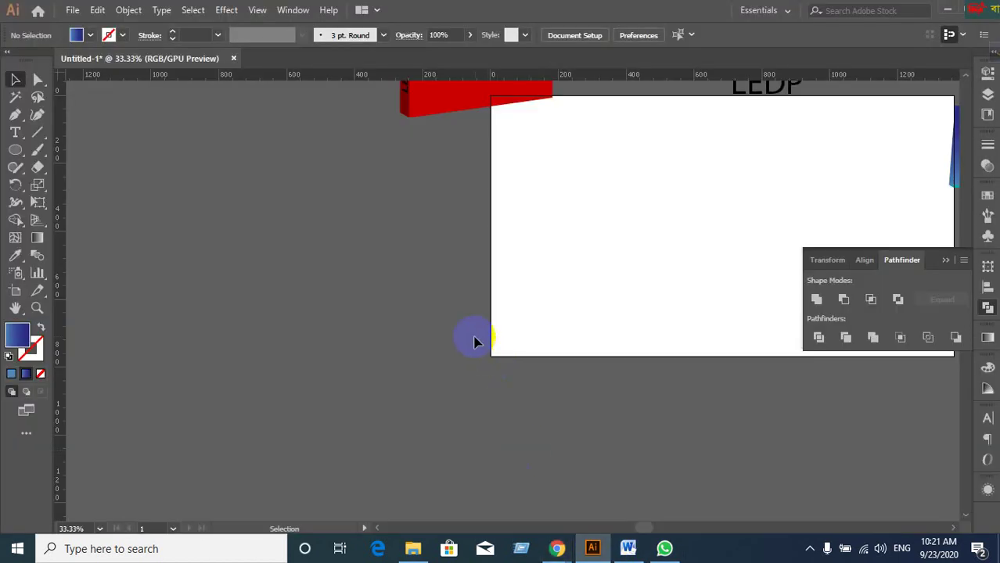
key(ctrl+v)
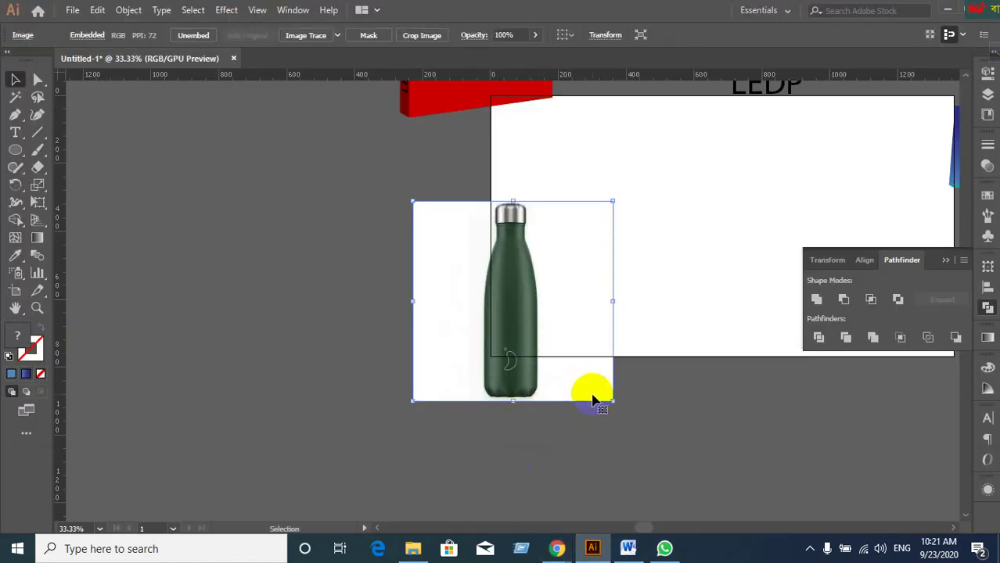
drag(614, 400, 701, 486)
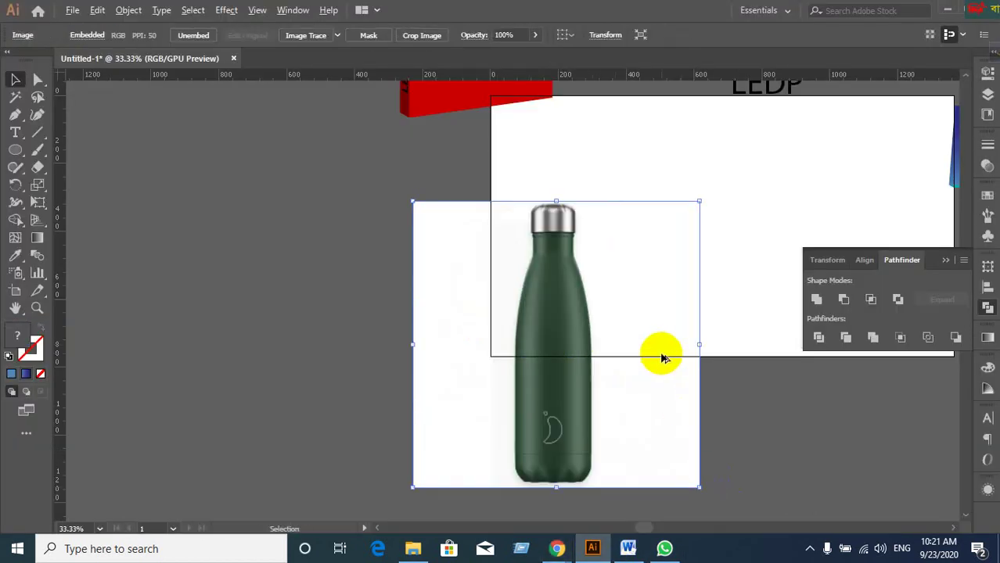
drag(617, 323, 553, 300)
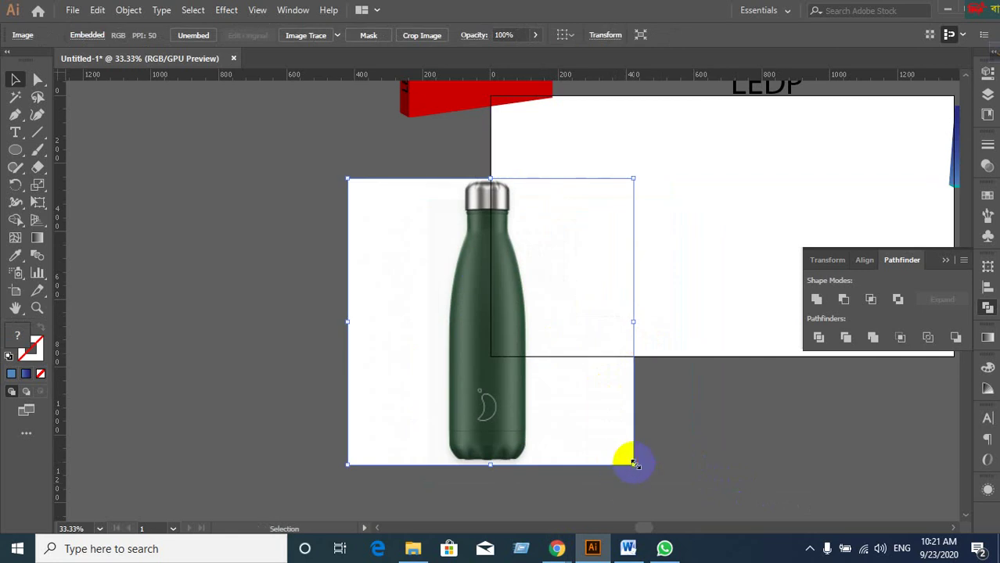
drag(634, 463, 683, 466)
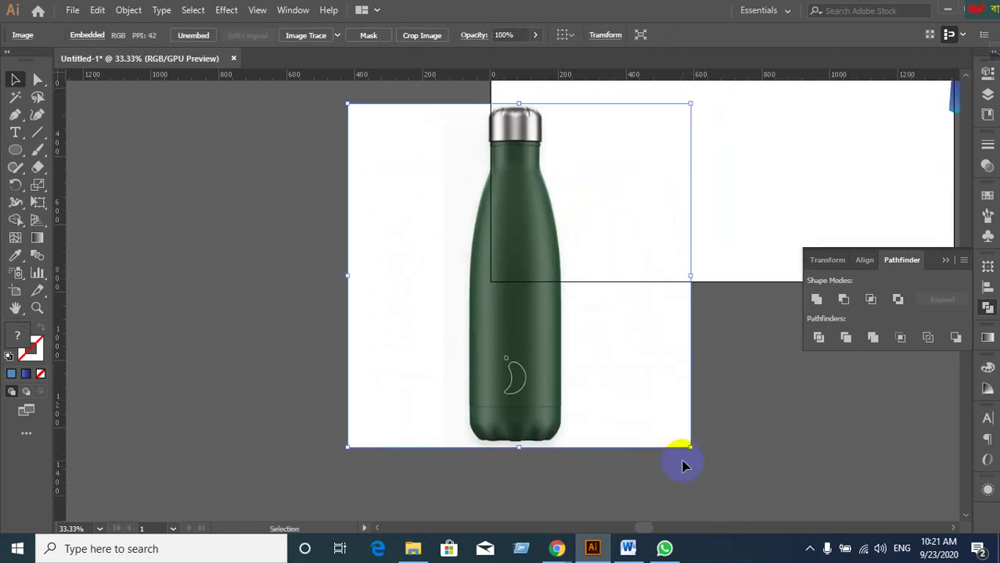
click(683, 466)
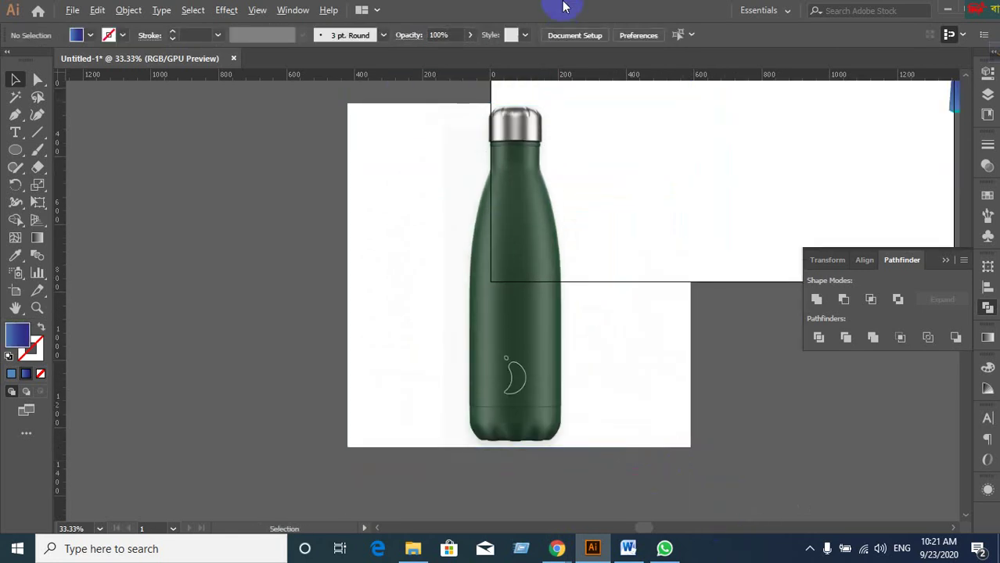
Swap fill and stroke so the fill is empty and the stroke is active.
scroll(563, 134, up, 2)
scroll(564, 143, down, 1)
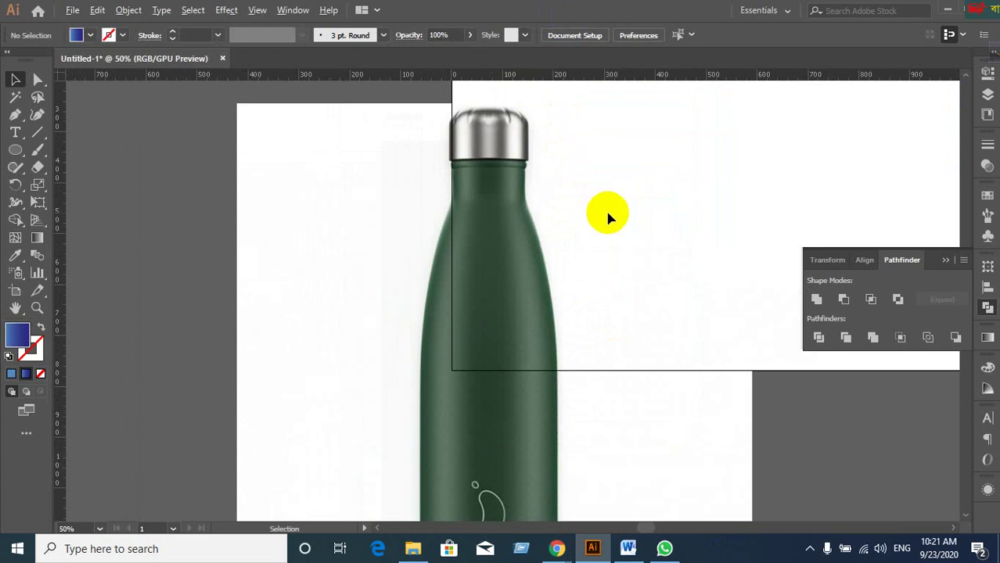
scroll(610, 215, down, 1)
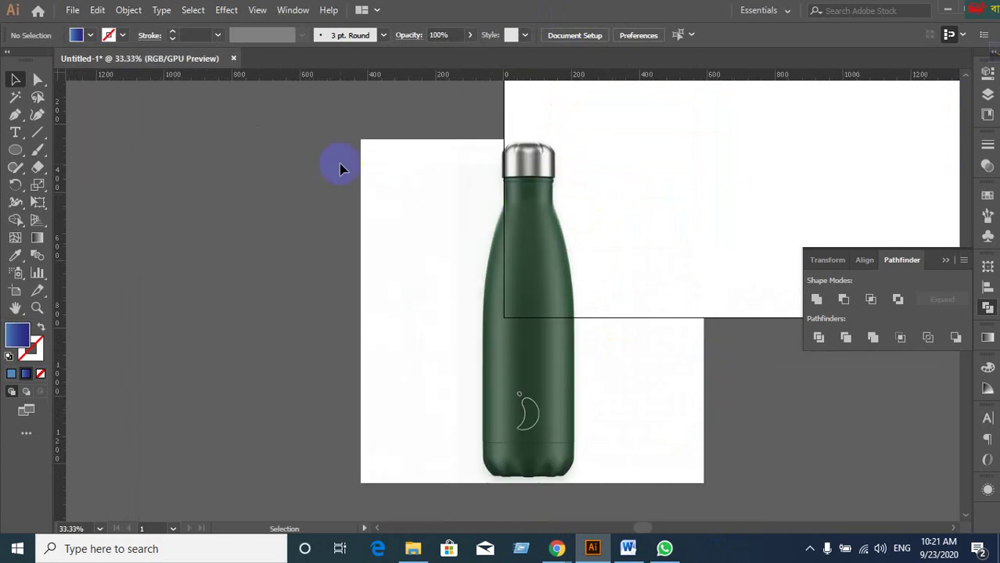
click(41, 329)
click(33, 352)
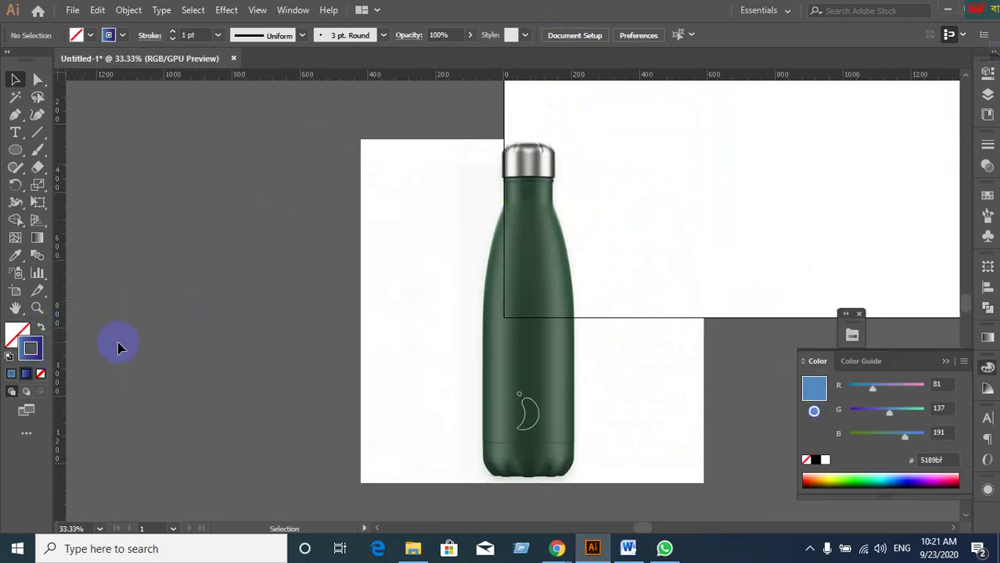
Keep a blue stroke and drop a vertical guide on the green bottle's centre line.
click(21, 374)
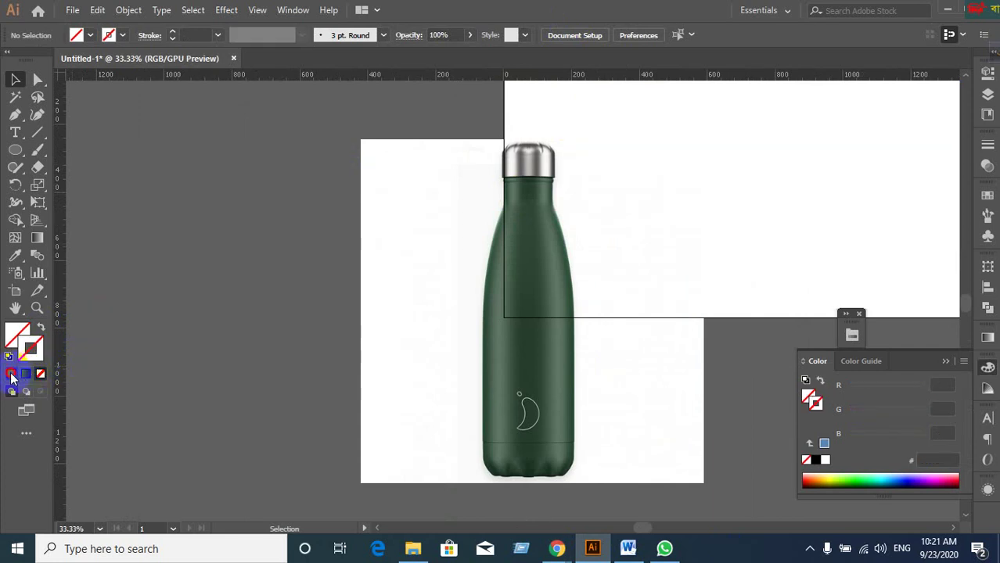
click(14, 374)
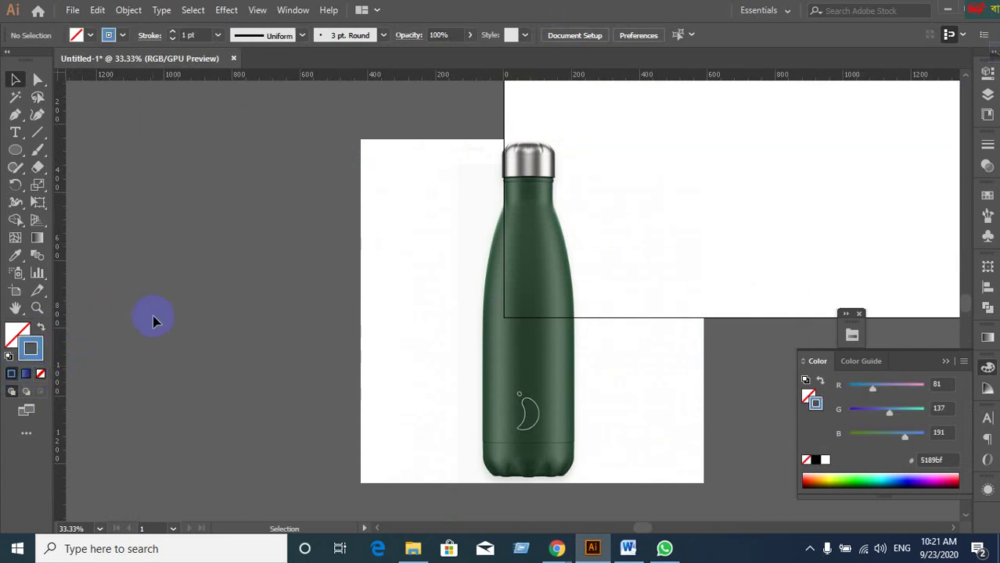
click(21, 116)
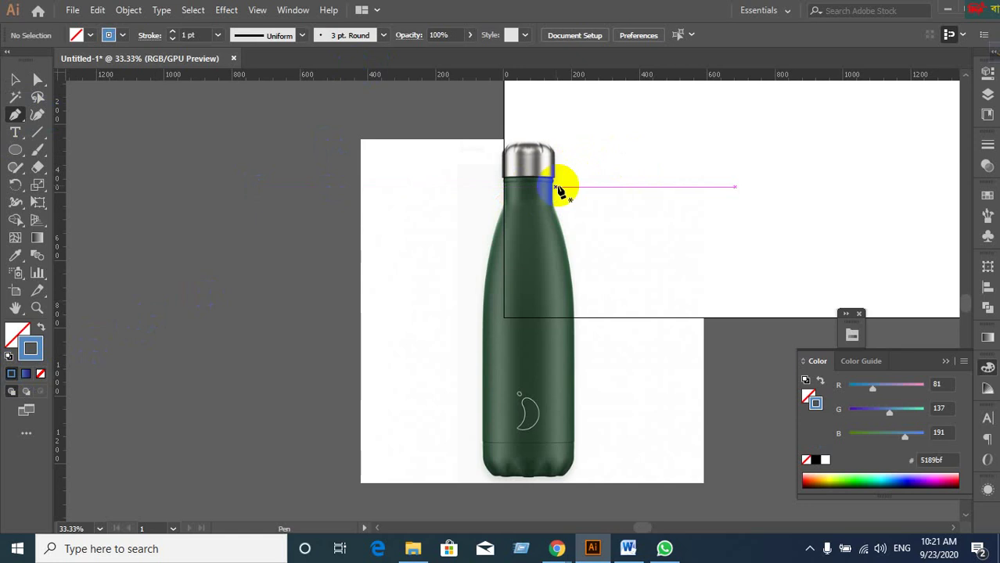
click(16, 79)
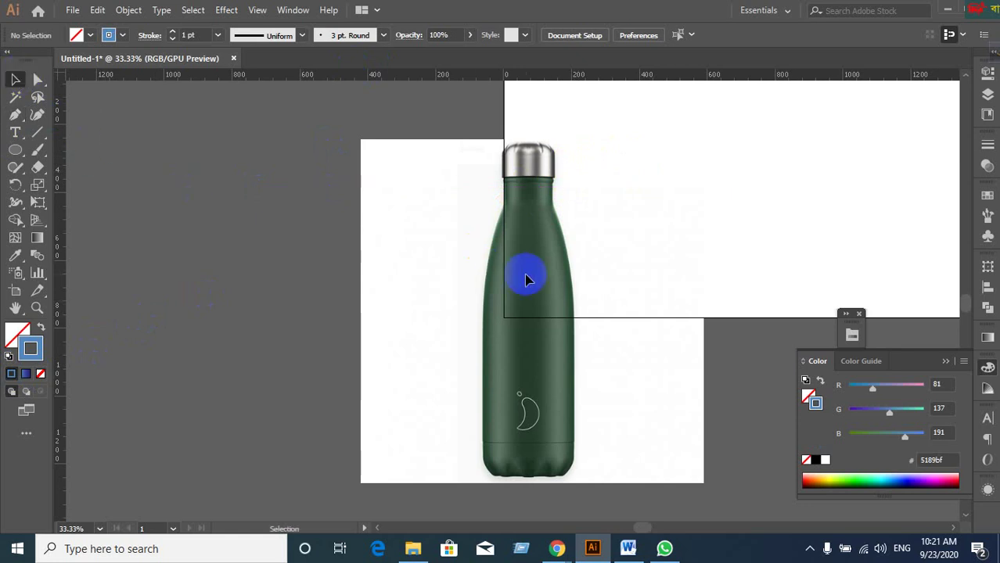
drag(62, 288, 529, 152)
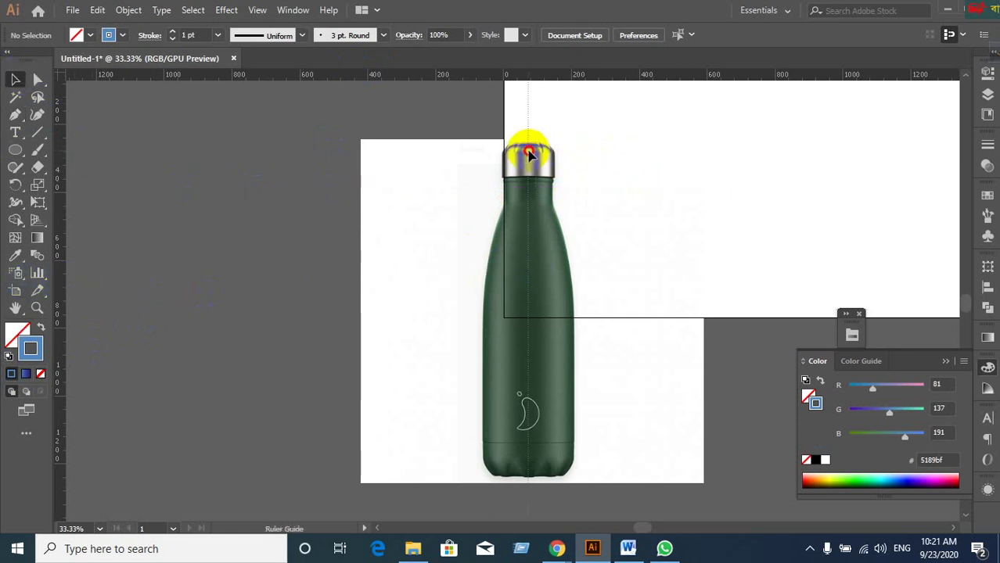
click(524, 262)
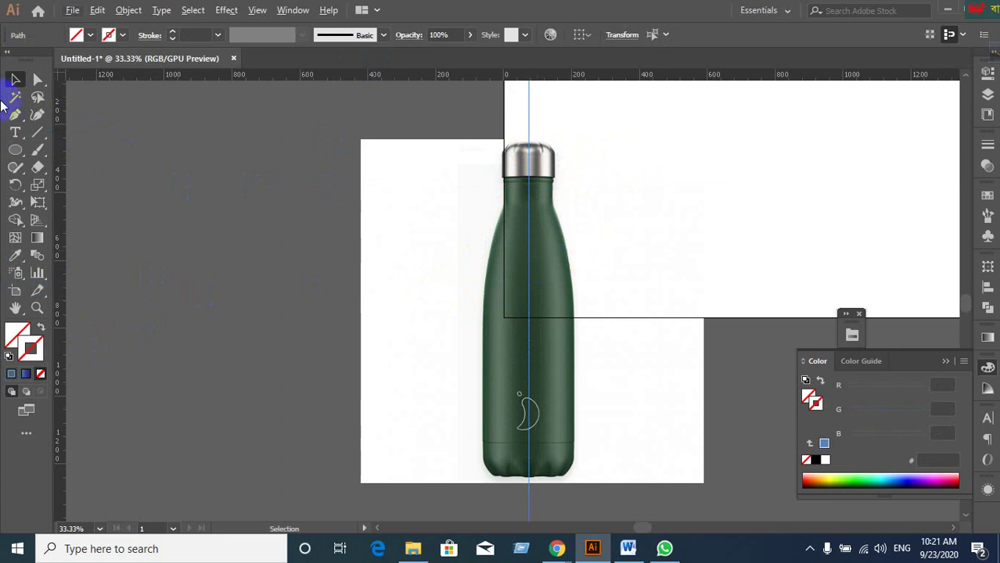
With the Pen and a solid blue stroke, anchor the cap top and its right edge.
click(15, 114)
click(44, 352)
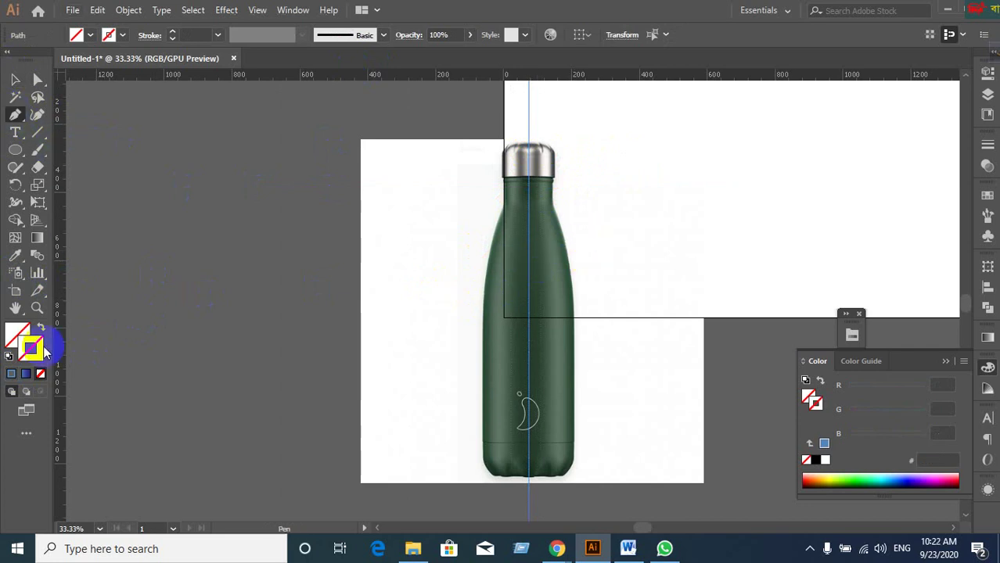
click(11, 378)
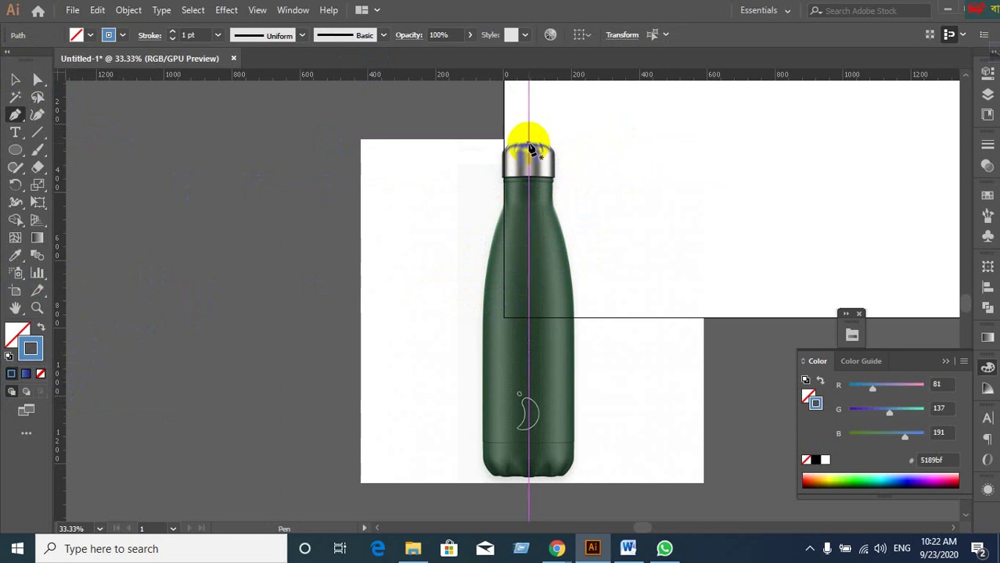
drag(529, 145, 558, 205)
scroll(562, 178, up, 3)
click(560, 245)
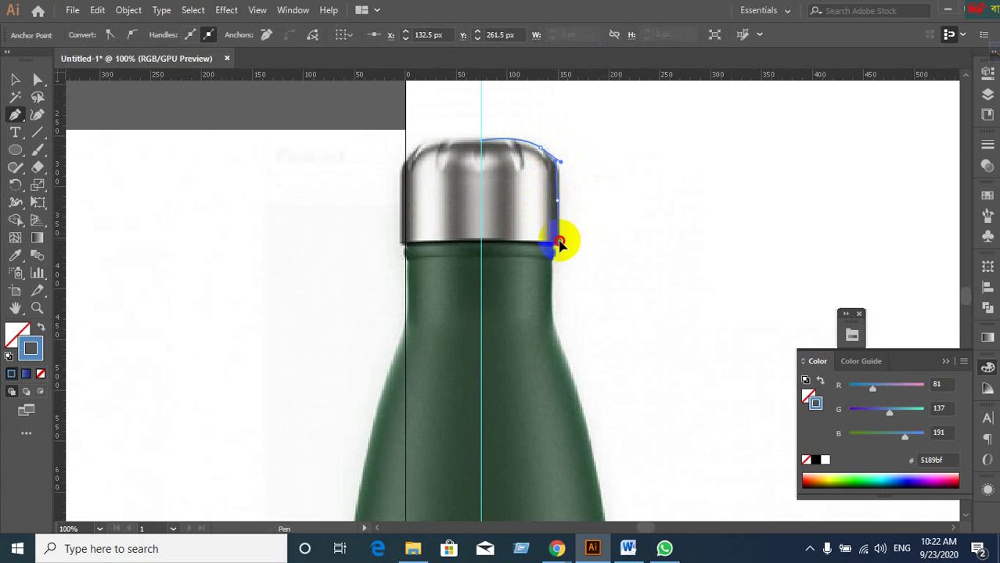
drag(556, 246, 470, 230)
Zoom in on the cap and curve the path from the cap corner into the neck.
key(ctrl+equal)
key(ctrl+equal)
key(ctrl+equal)
key(ctrl+minus)
key(ctrl+minus)
key(ctrl+minus)
key(ctrl+minus)
key(ctrl+minus)
key(ctrl+equal)
key(ctrl+equal)
key(ctrl+equal)
key(ctrl+equal)
key(ctrl+minus)
key(ctrl+minus)
key(ctrl+minus)
key(ctrl+plus)
key(ctrl+plus)
key(ctrl+plus)
key(ctrl+plus)
click(467, 280)
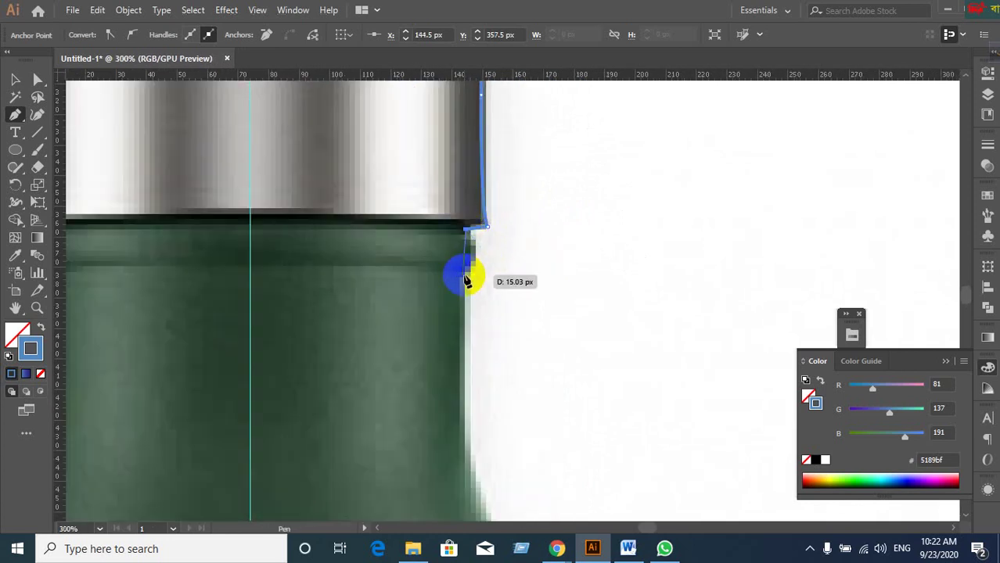
drag(467, 280, 469, 313)
Pan and zoom to bring the bottle's neck and upper body into view.
scroll(473, 328, down, 5)
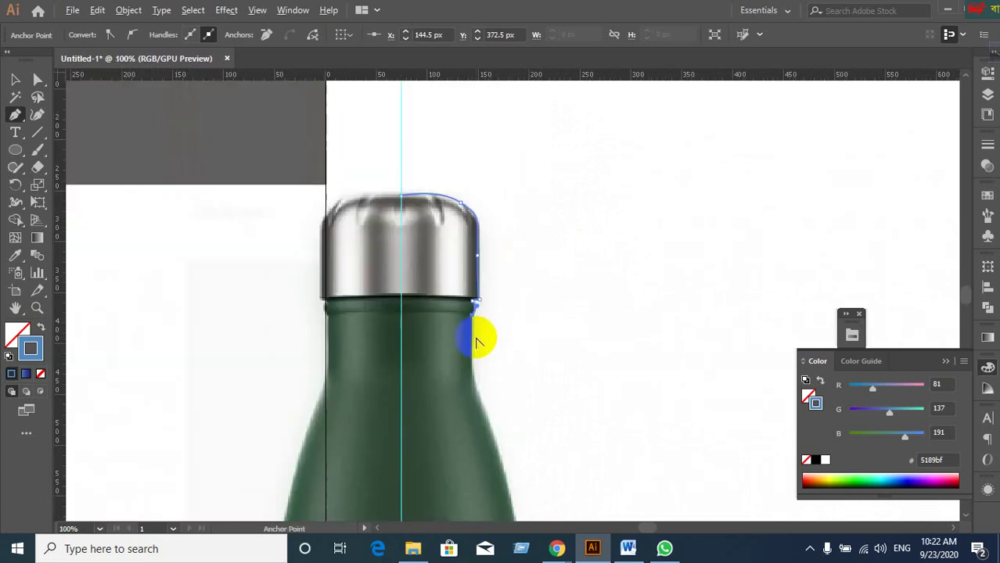
drag(513, 390, 486, 218)
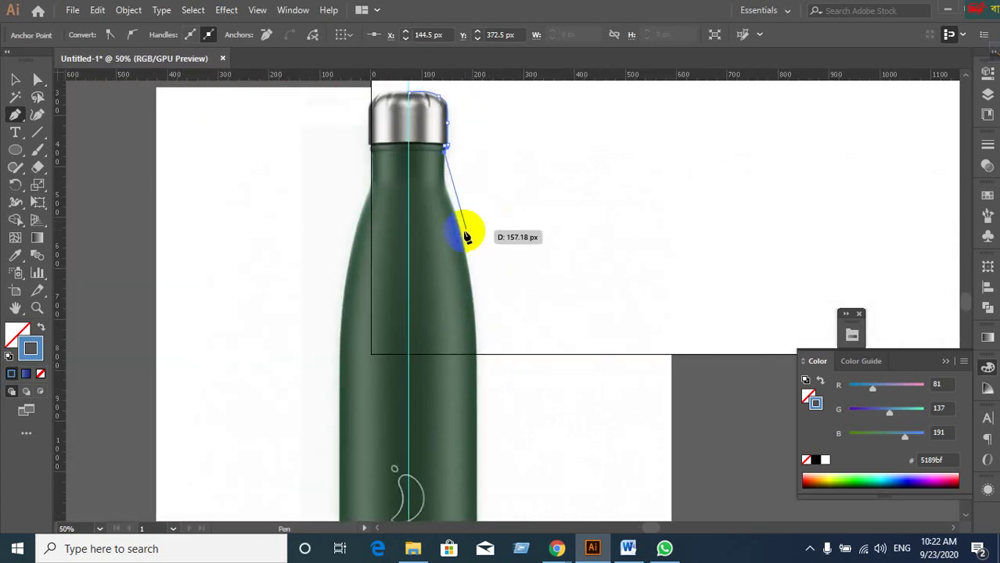
scroll(464, 247, up, 4)
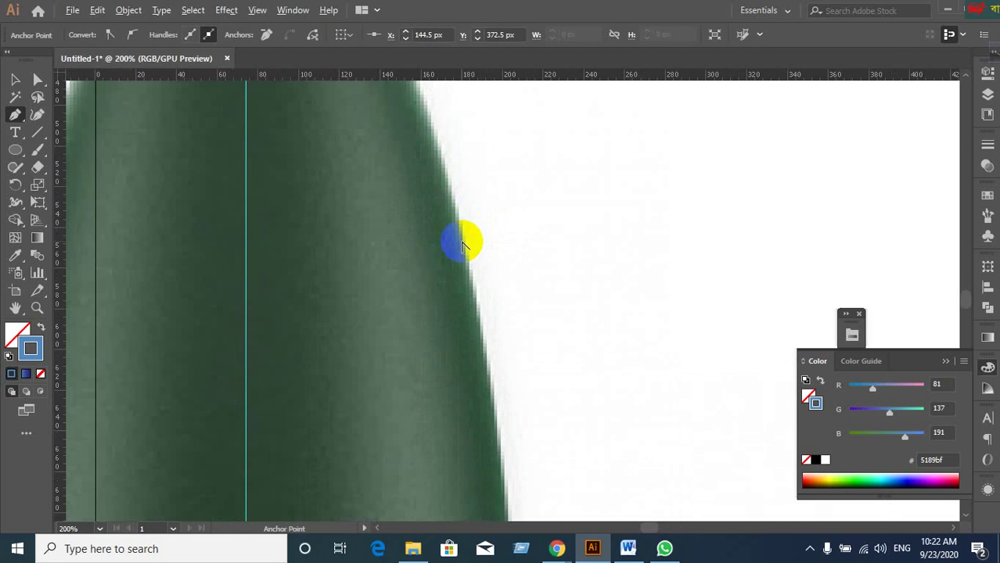
drag(462, 226, 558, 480)
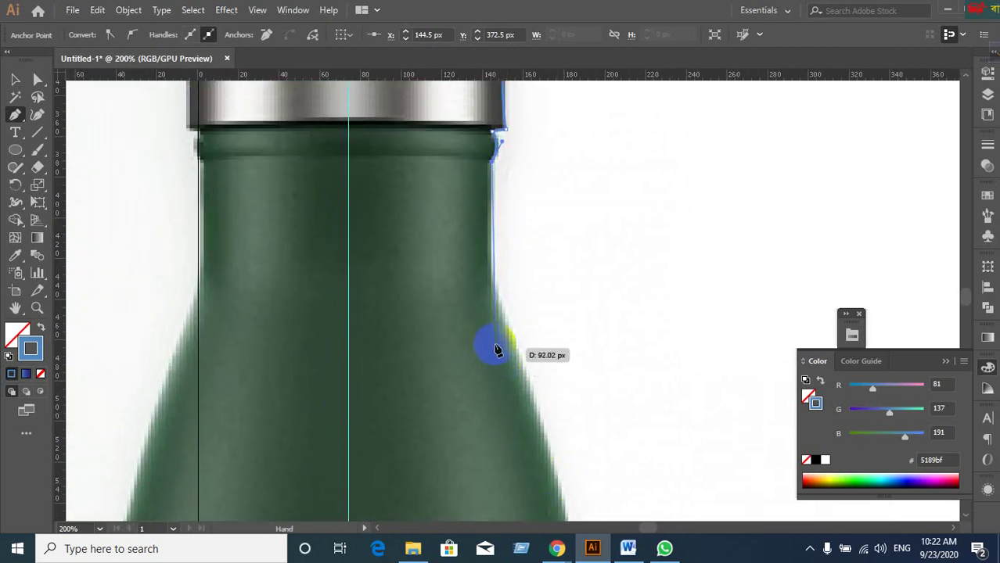
scroll(495, 350, up, 1)
drag(518, 297, 532, 404)
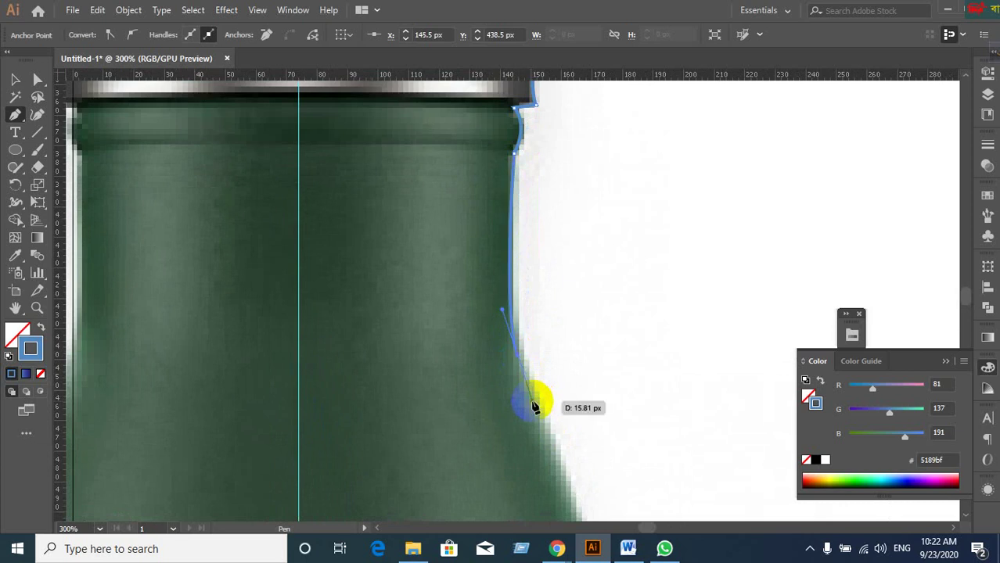
key(ctrl+1)
drag(619, 437, 619, 138)
scroll(620, 375, down, 2)
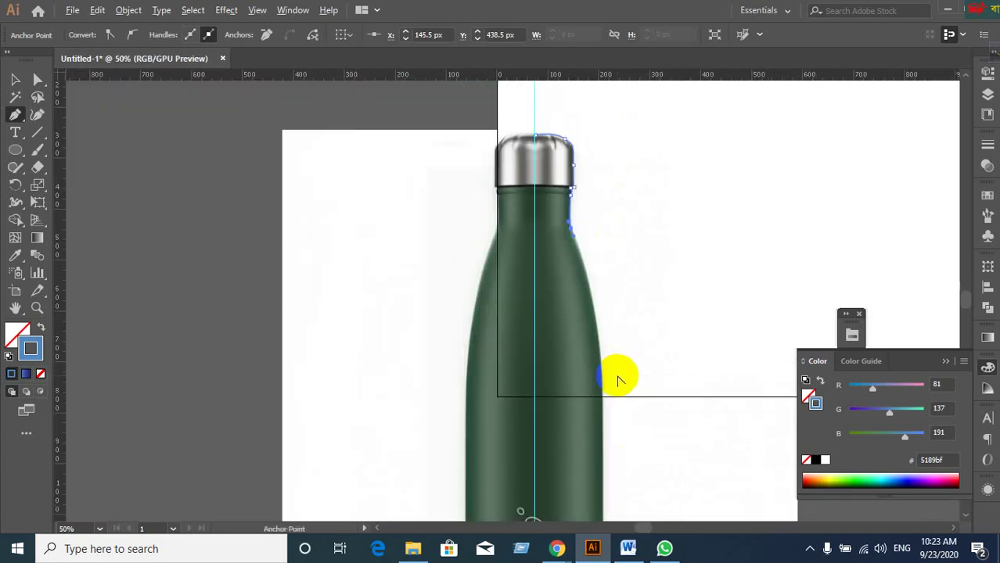
Add curved anchors down the bottle's right side to its lower right.
drag(616, 408, 607, 312)
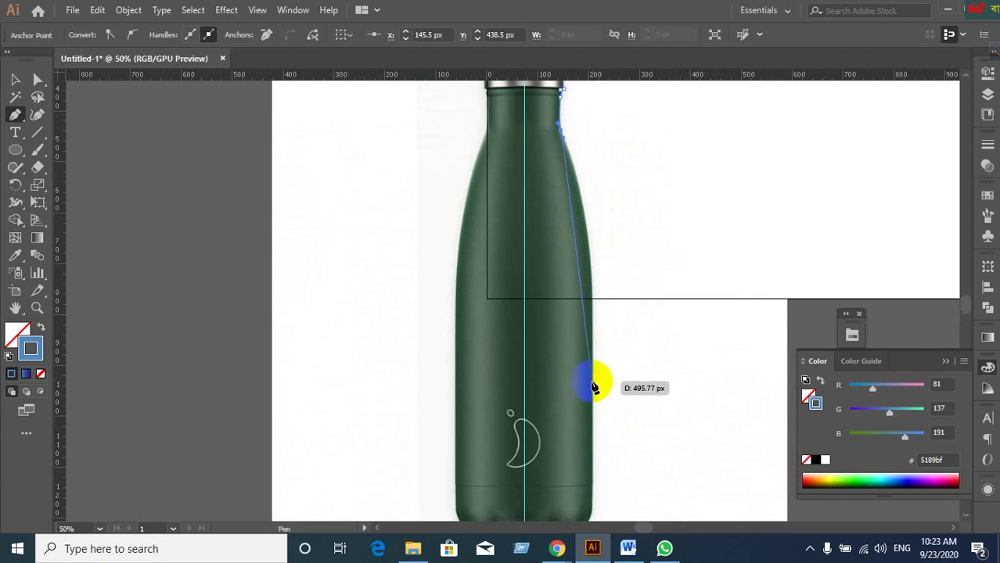
drag(592, 382, 597, 202)
key(space)
drag(634, 413, 644, 265)
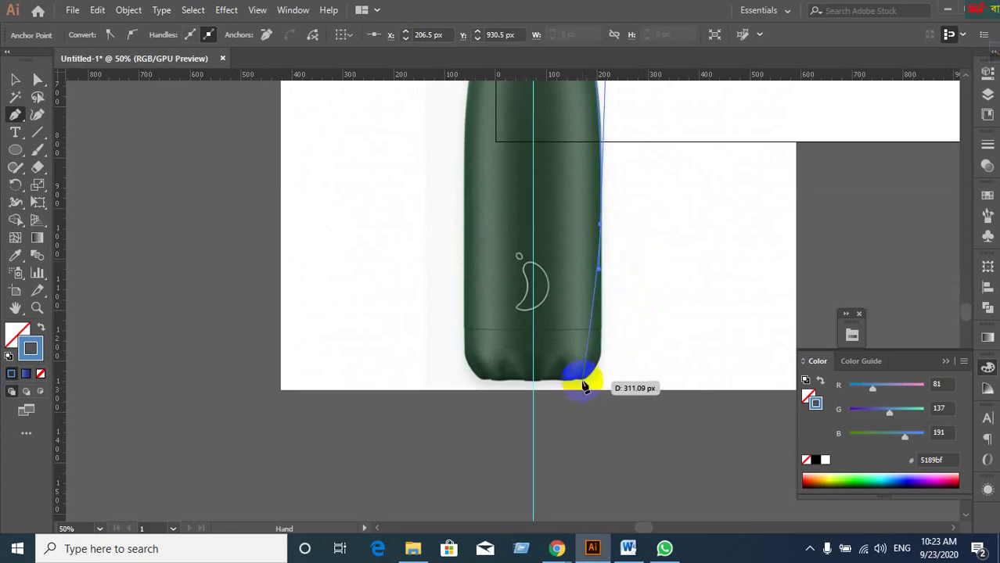
drag(583, 386, 602, 347)
Round the bottom-right corner of the base with a curved anchor.
scroll(603, 364, up, 2)
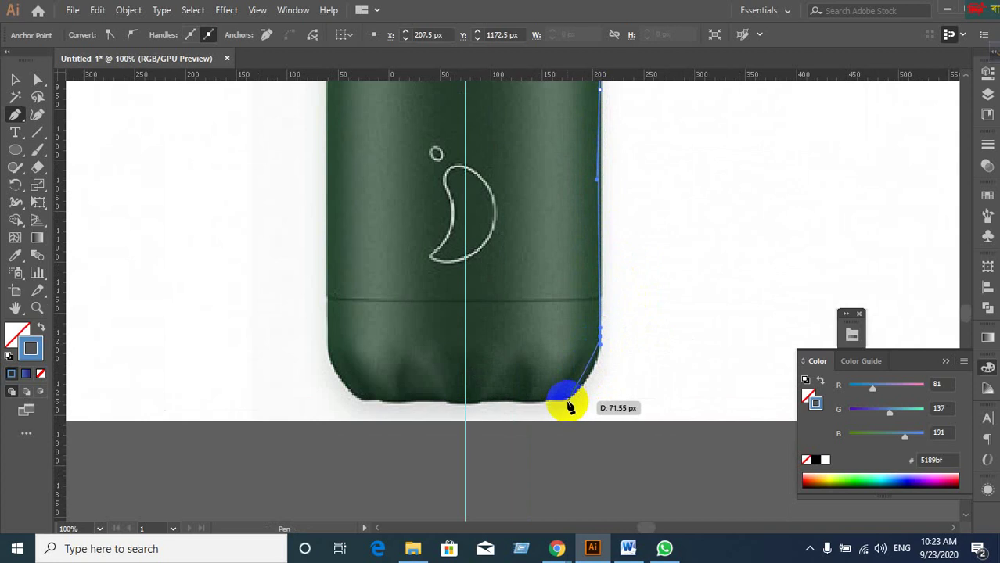
click(569, 403)
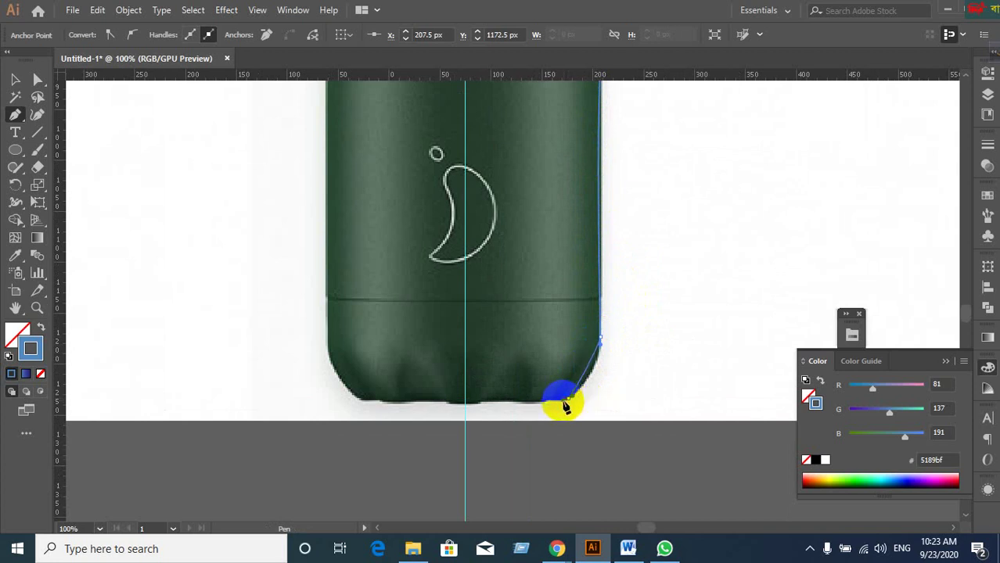
ctrl+click(571, 400)
drag(571, 401, 600, 374)
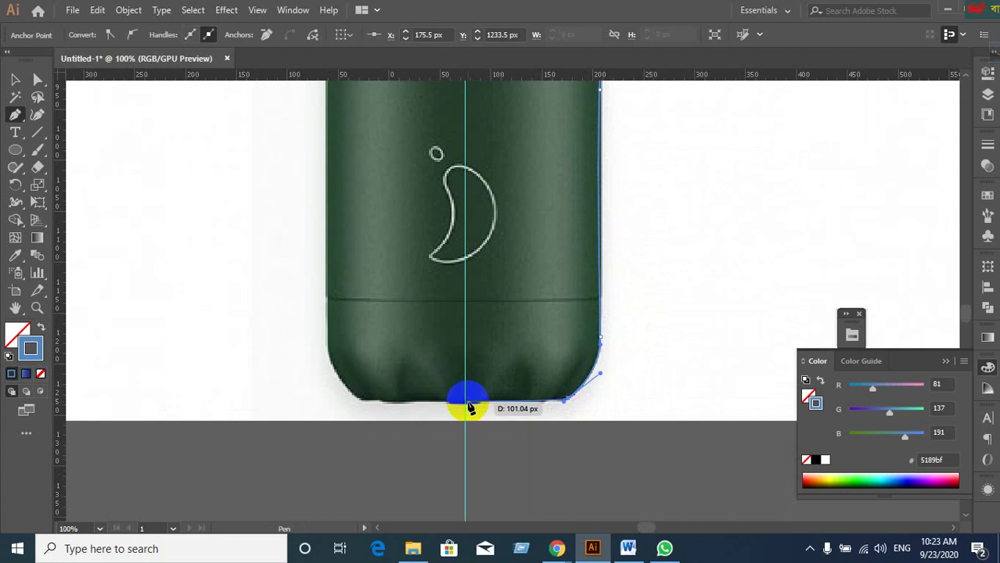
scroll(507, 435, up, 1)
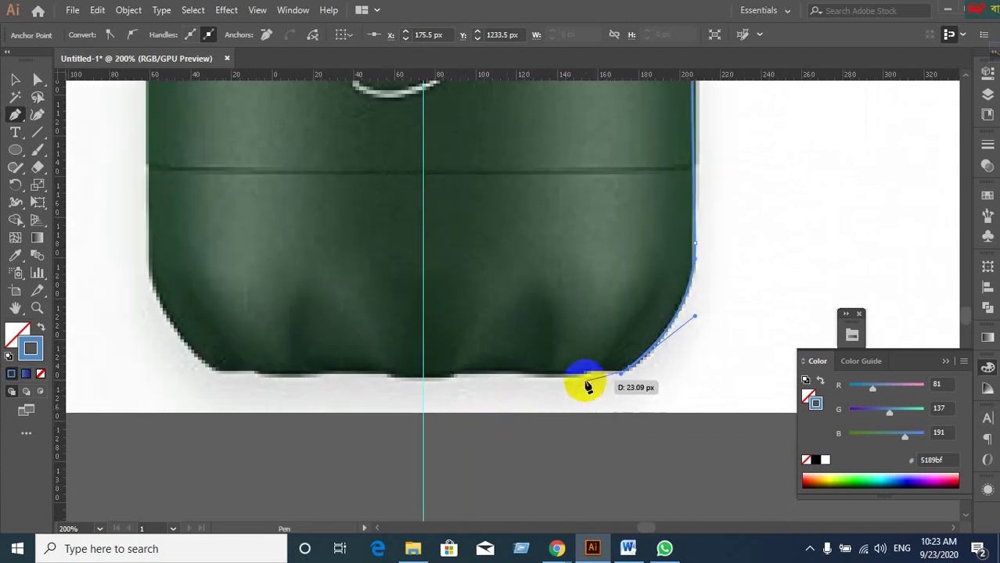
scroll(587, 383, down, 1)
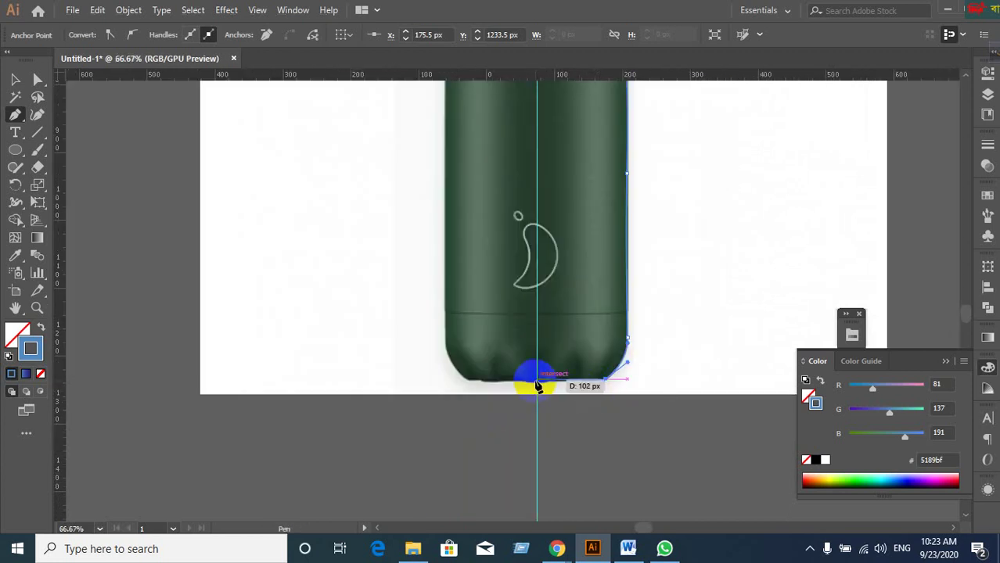
scroll(579, 423, down, 5)
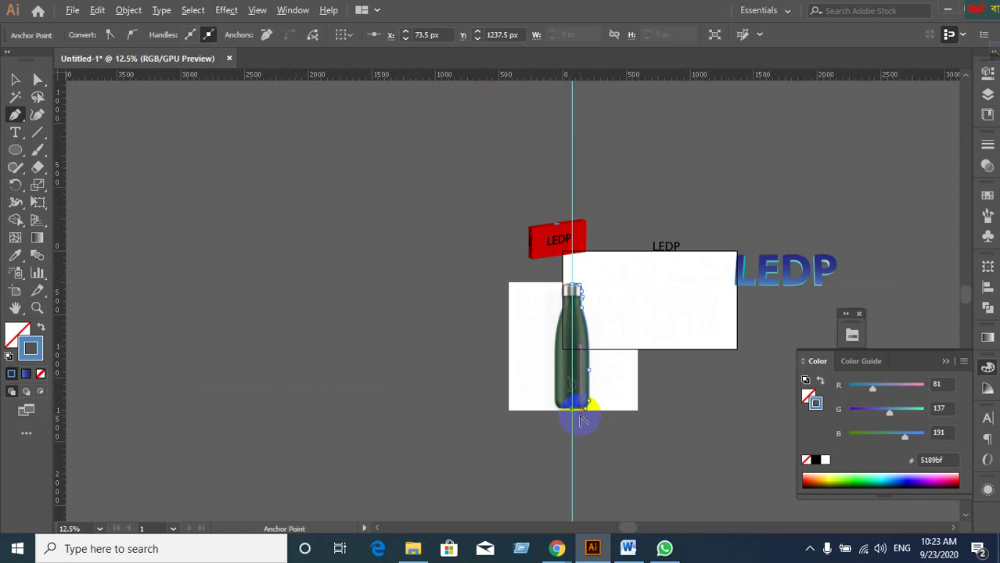
Add the final Pen anchor at the base centre, pulling a handle to close the half-bottle profile.
click(15, 79)
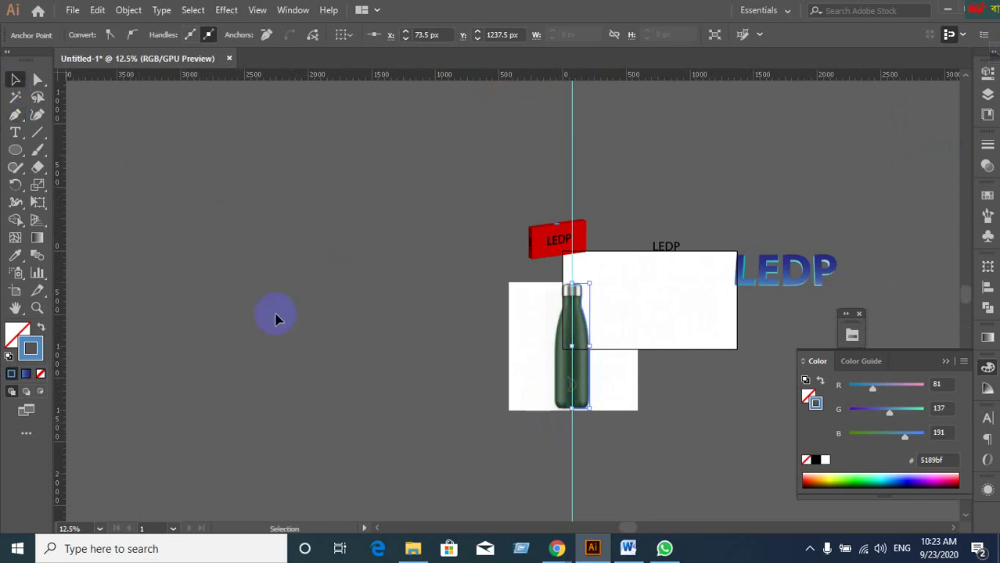
scroll(666, 421, up, 2)
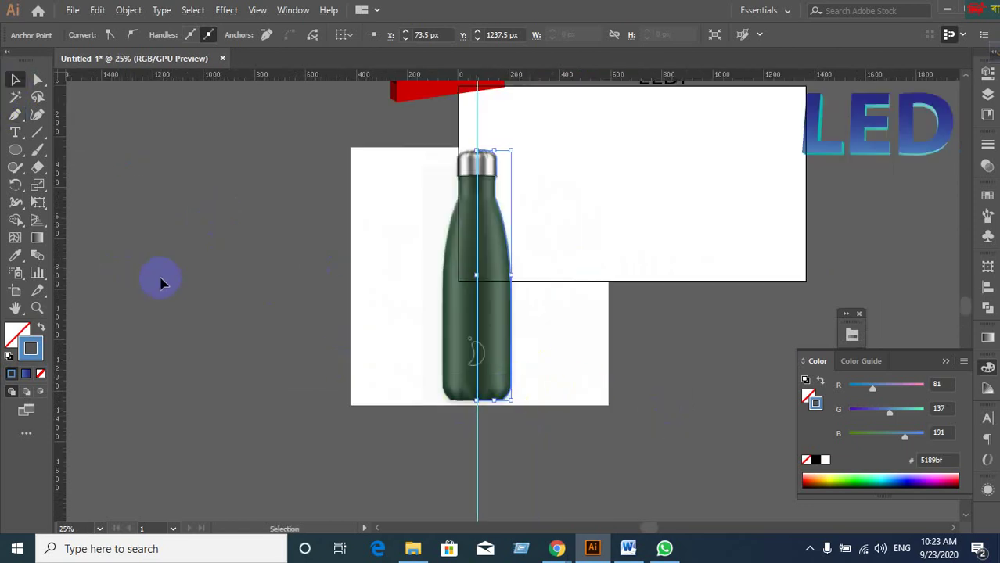
key(a)
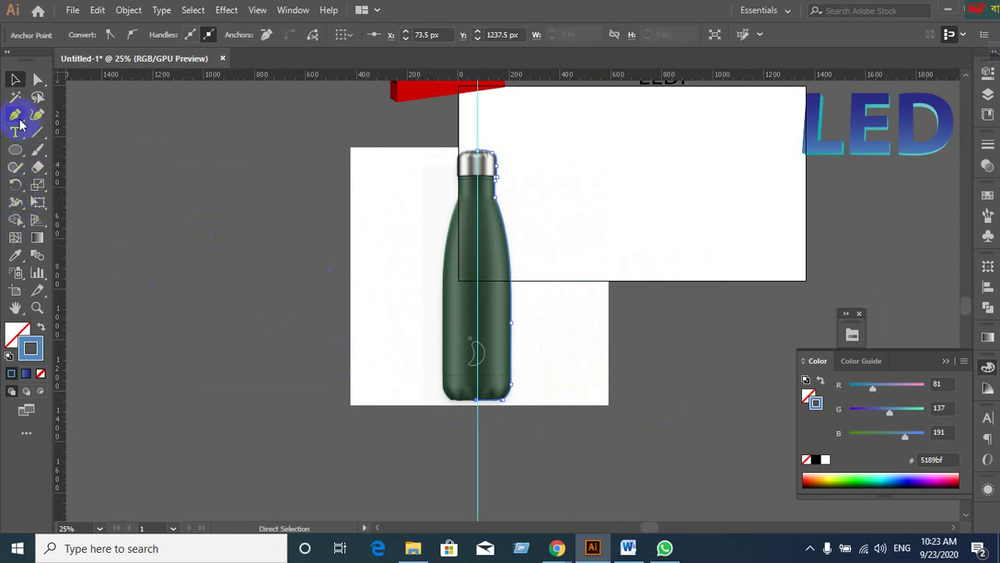
click(16, 115)
click(475, 416)
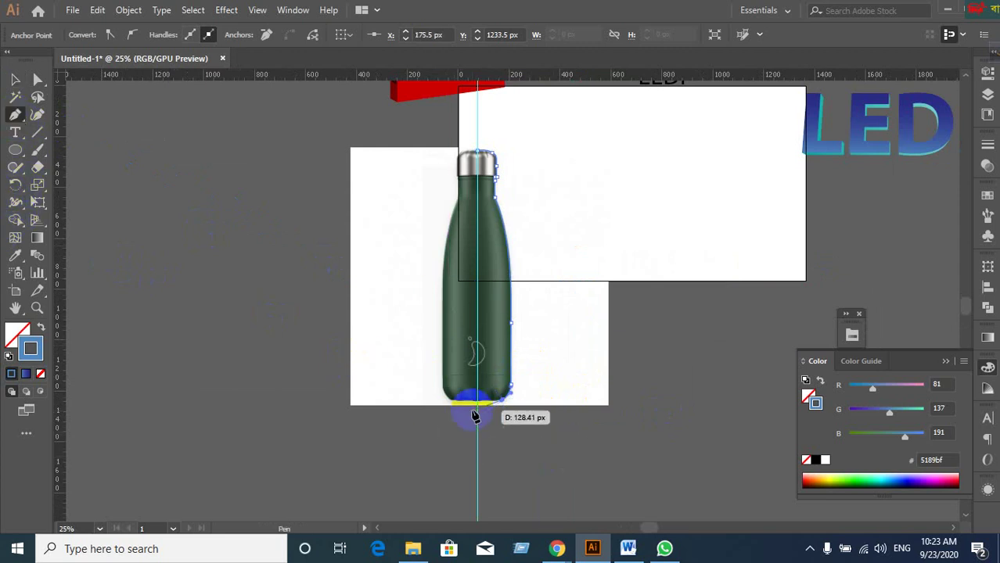
drag(475, 416, 482, 154)
Move the traced half-bottle path right off the photo and up onto the artboard, then reselect it.
click(15, 79)
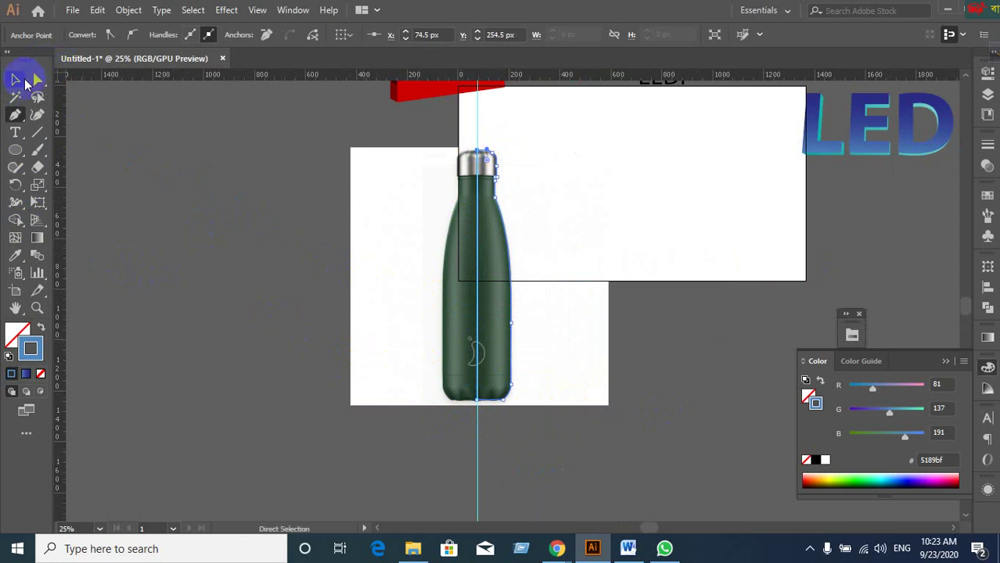
click(458, 201)
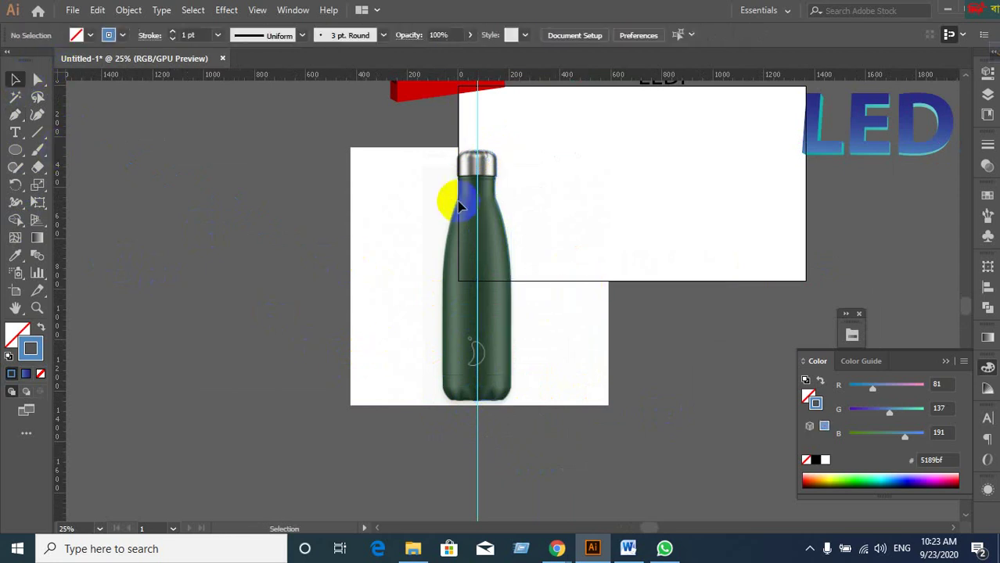
click(512, 295)
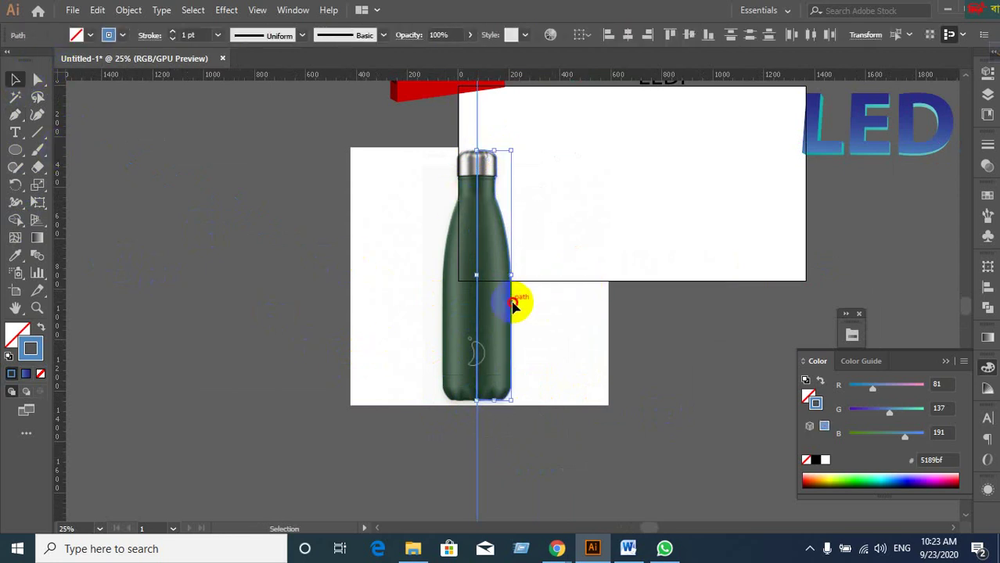
drag(513, 306, 739, 395)
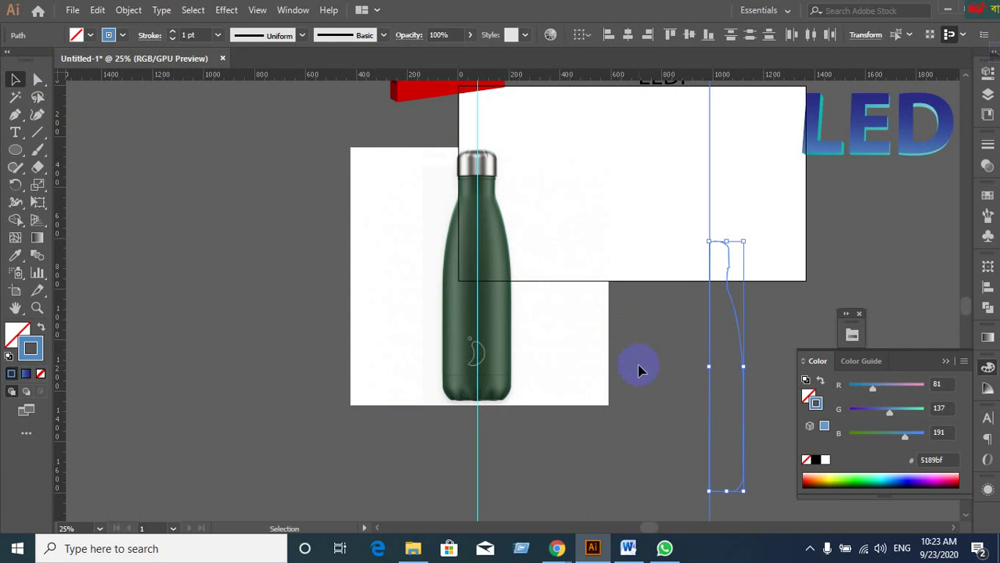
click(659, 328)
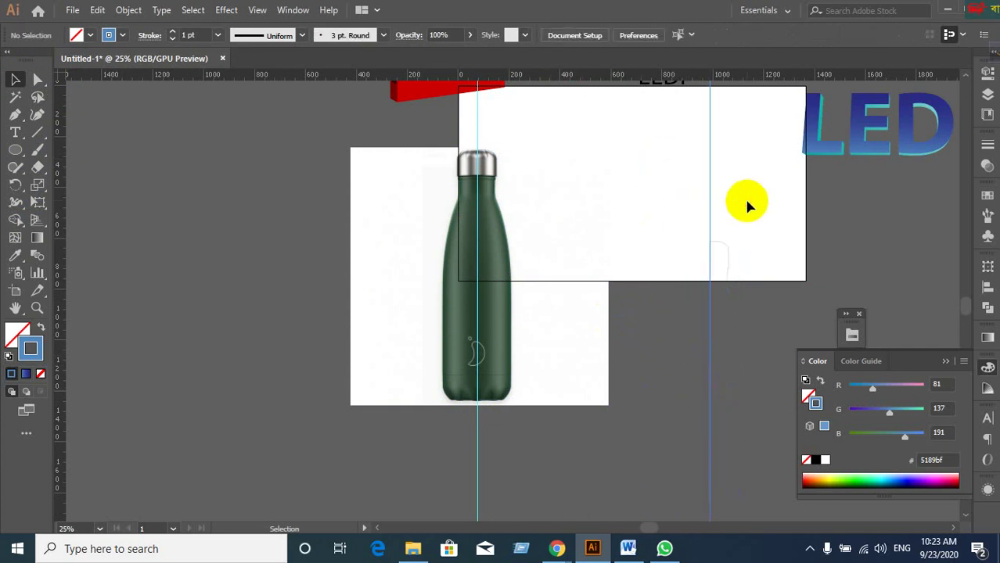
click(771, 216)
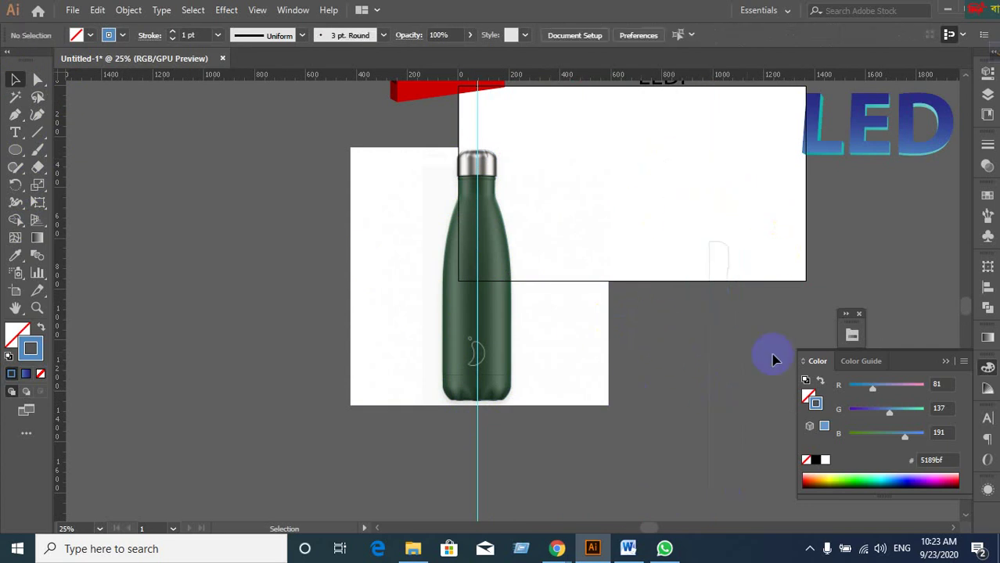
drag(708, 383, 586, 150)
click(744, 419)
drag(743, 419, 777, 513)
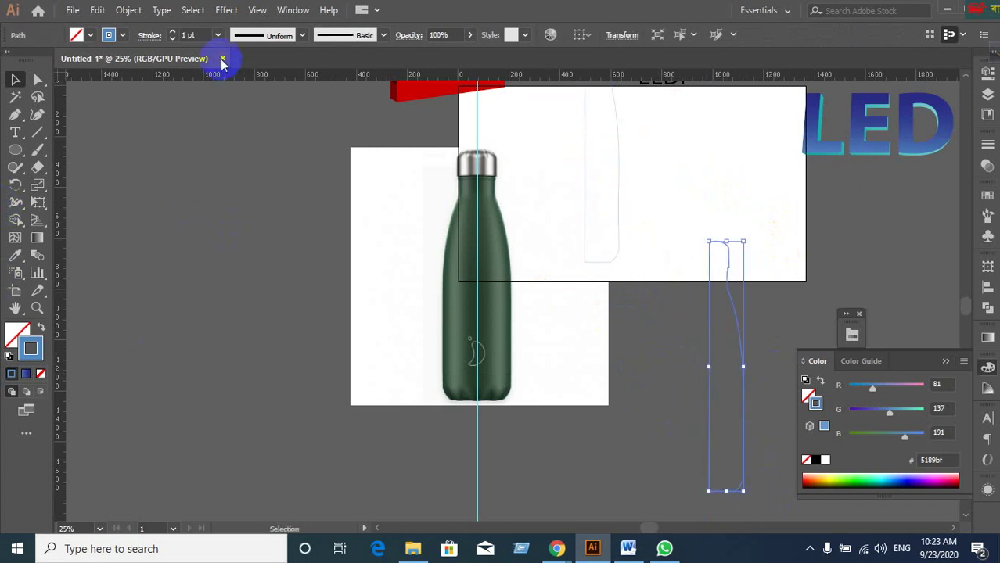
Apply Effect > 3D > Revolve to the half-bottle path with Preview on, showing a 360° blue bottle.
click(228, 10)
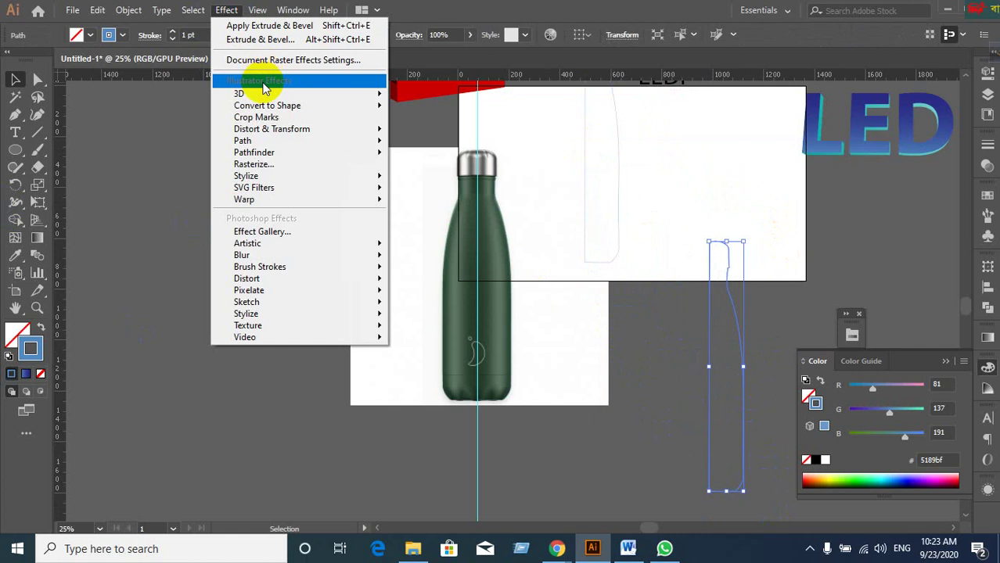
mouse_move(266, 94)
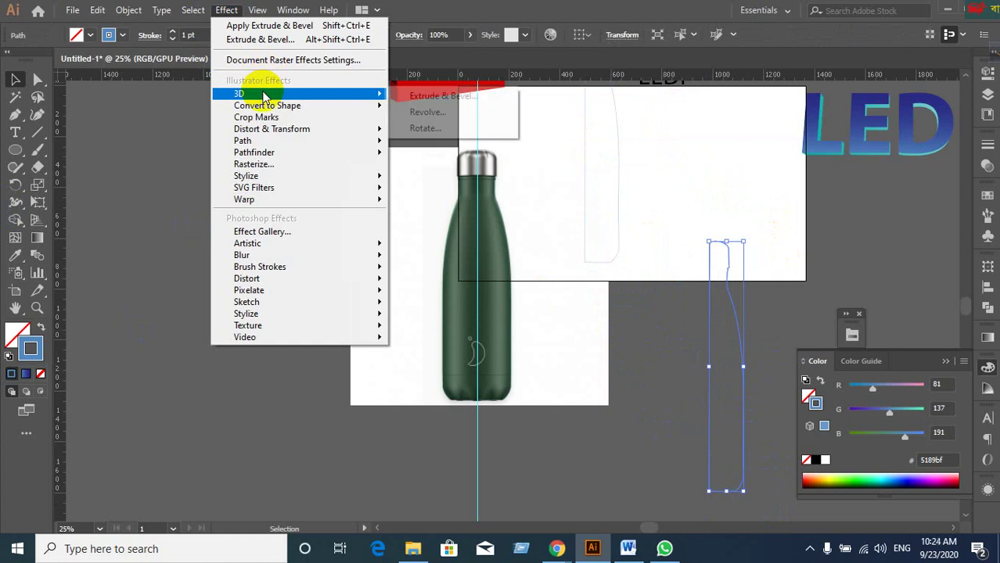
click(429, 112)
click(640, 339)
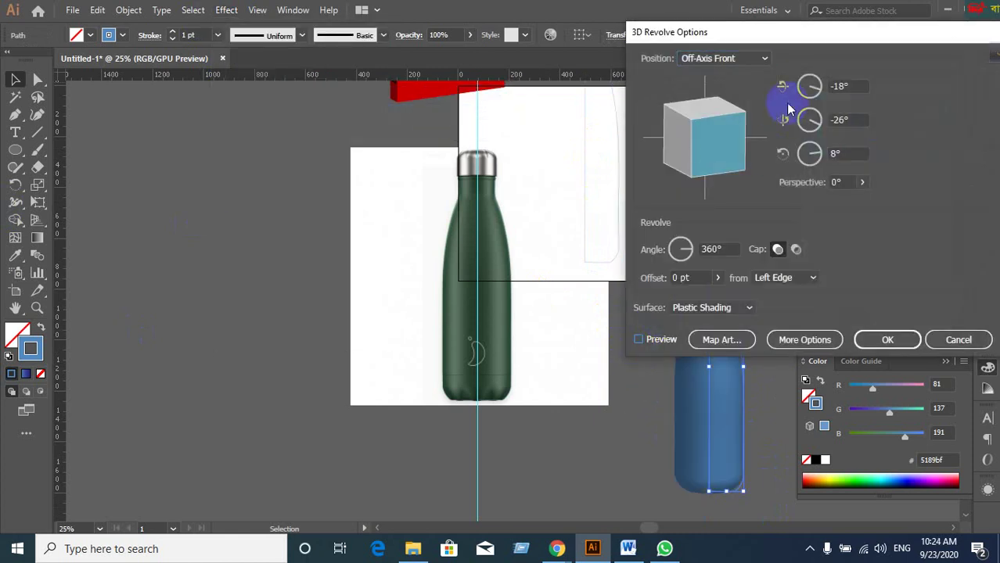
click(642, 340)
click(771, 123)
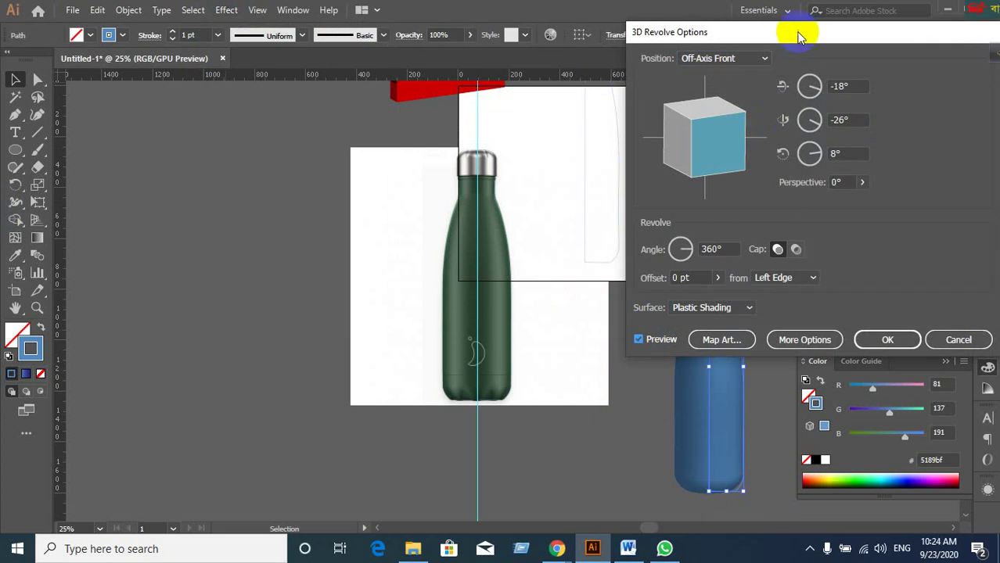
drag(800, 35, 201, 122)
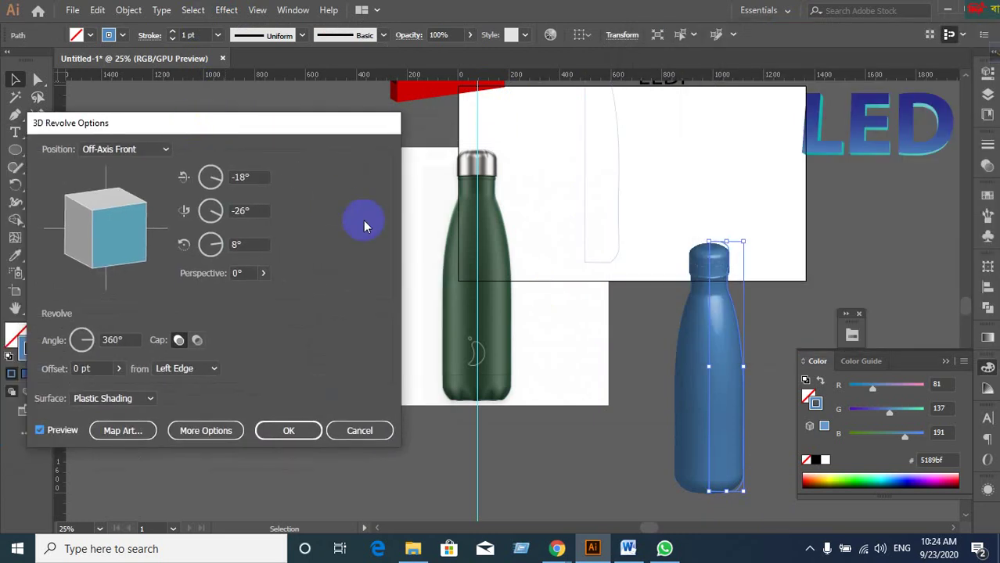
Show the lighting options, reposition the existing light, and add a second light near the left edge.
click(222, 430)
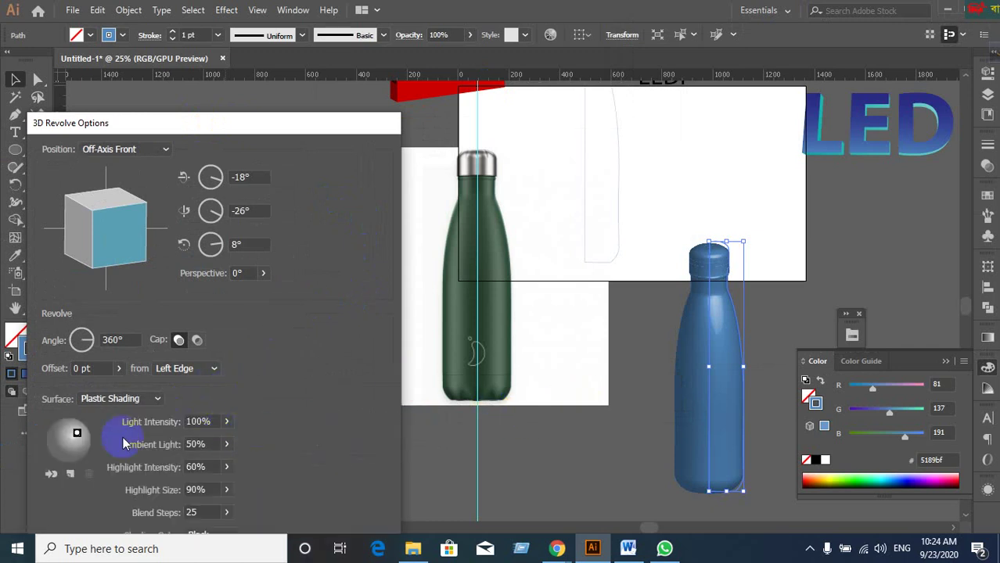
mouse_move(77, 435)
mouse_down()
mouse_move(75, 450)
mouse_move(87, 443)
mouse_up()
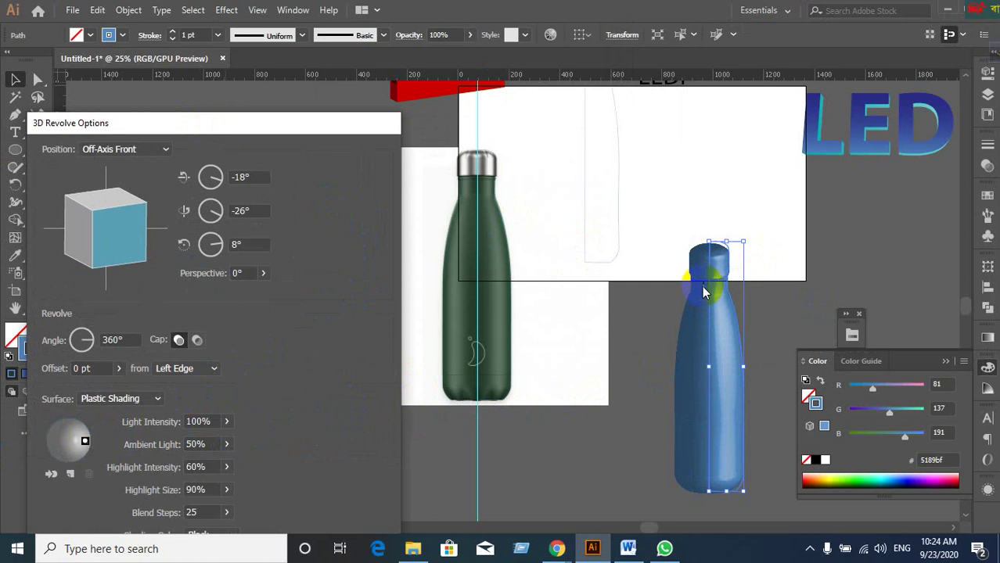
click(82, 443)
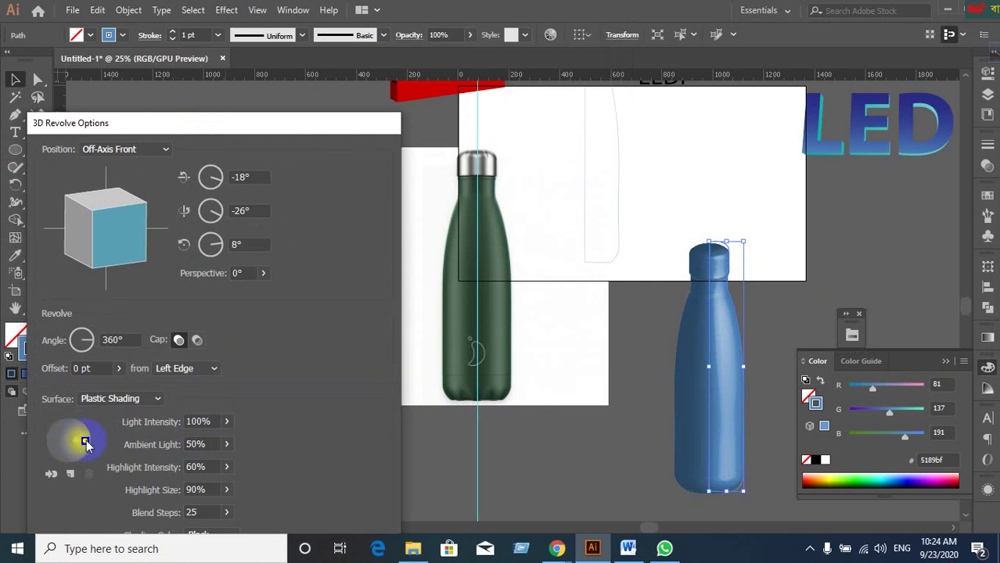
drag(86, 444, 87, 442)
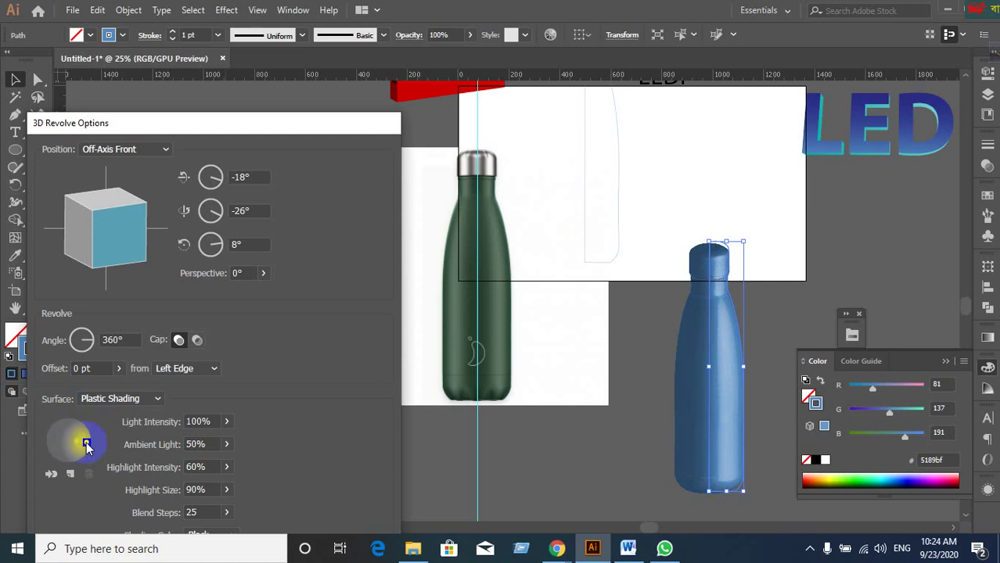
click(70, 473)
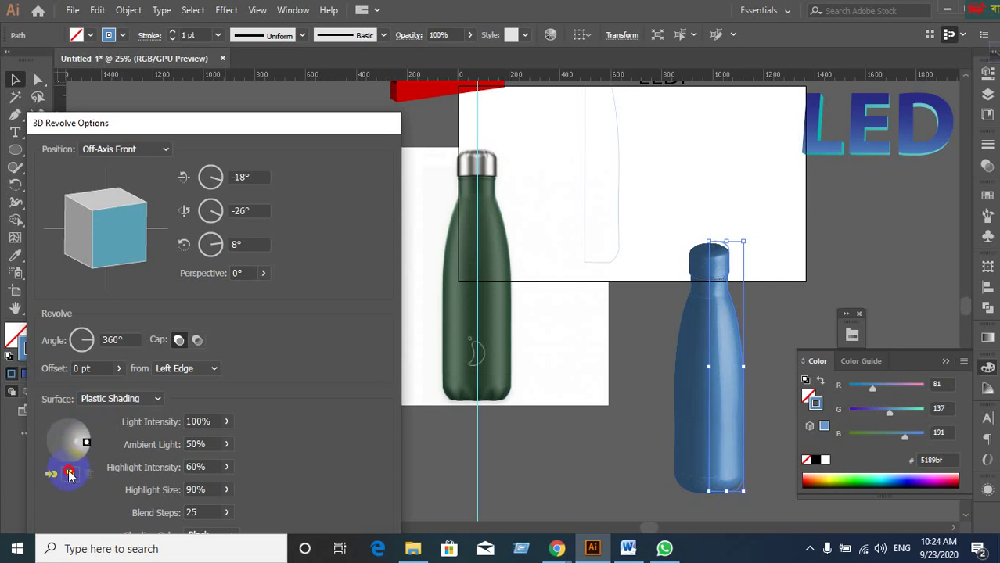
click(70, 473)
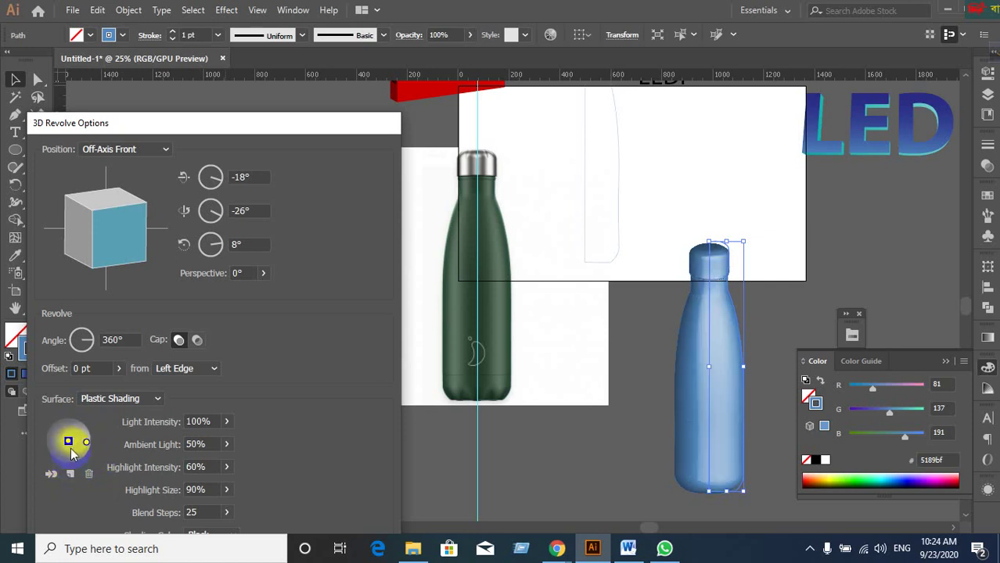
drag(64, 443, 55, 444)
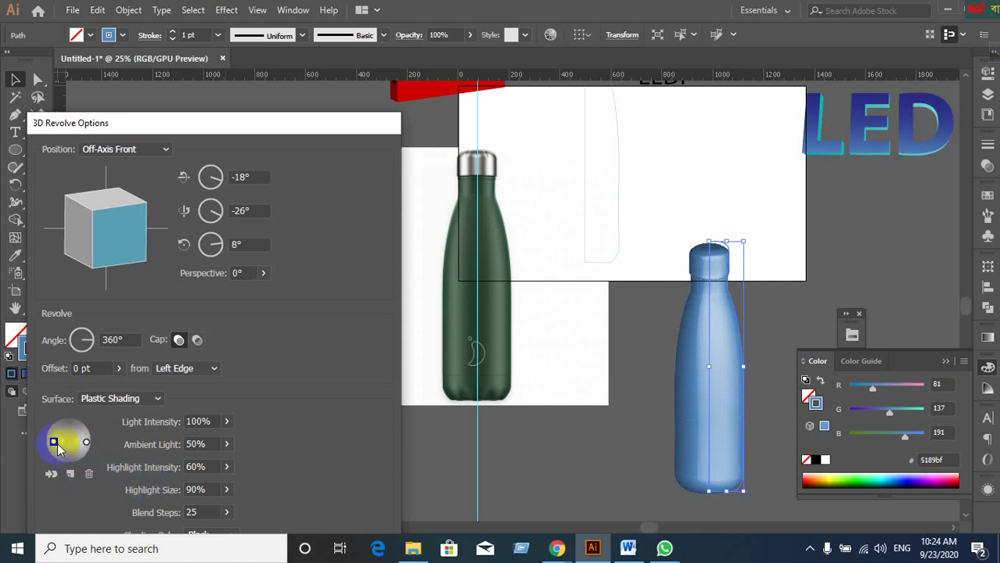
mouse_move(55, 444)
mouse_down()
mouse_move(46, 445)
mouse_move(72, 468)
mouse_move(94, 472)
mouse_move(79, 456)
mouse_up()
Delete the extra light, move the remaining light around the edge, and add a new light at the left.
click(89, 475)
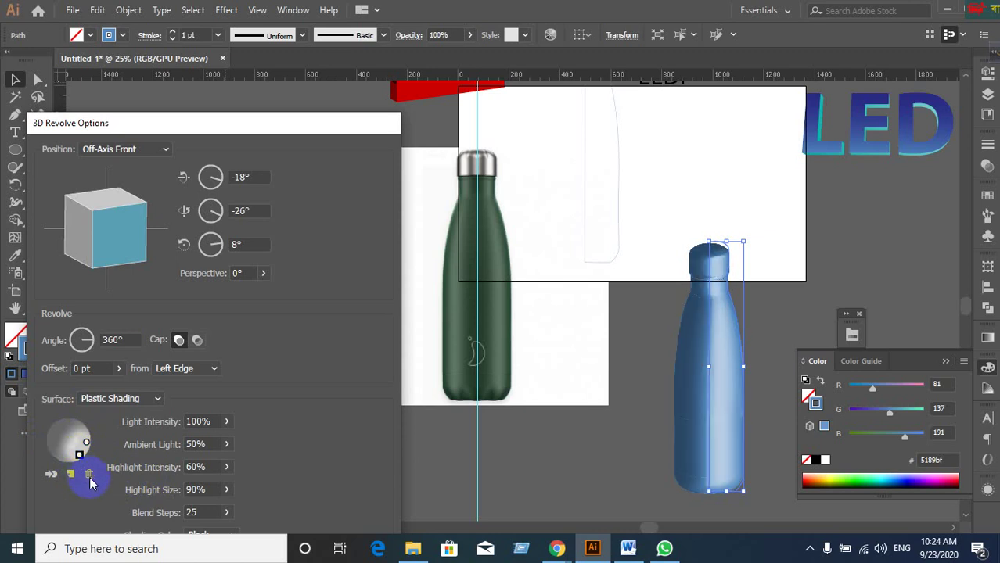
click(89, 475)
click(48, 476)
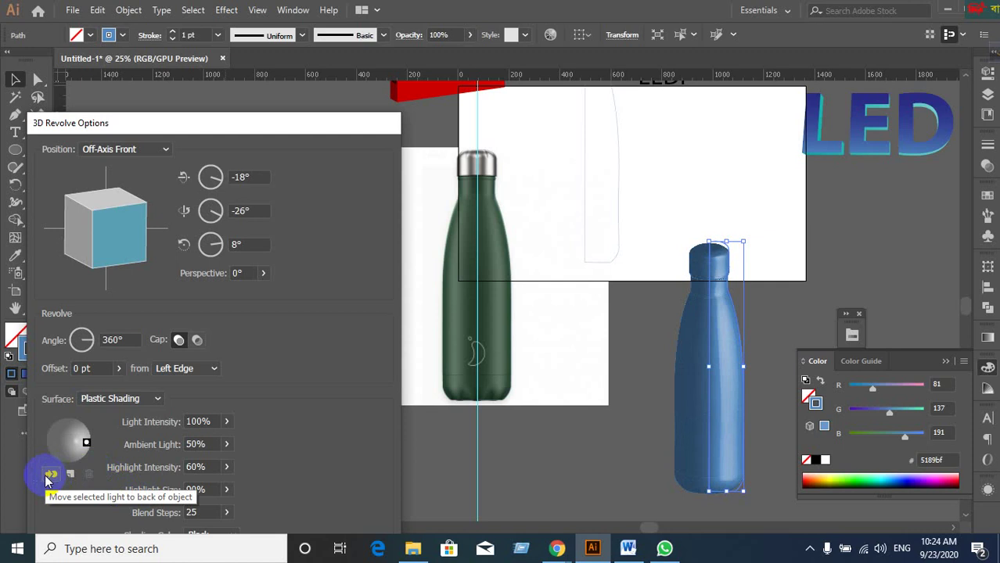
click(103, 448)
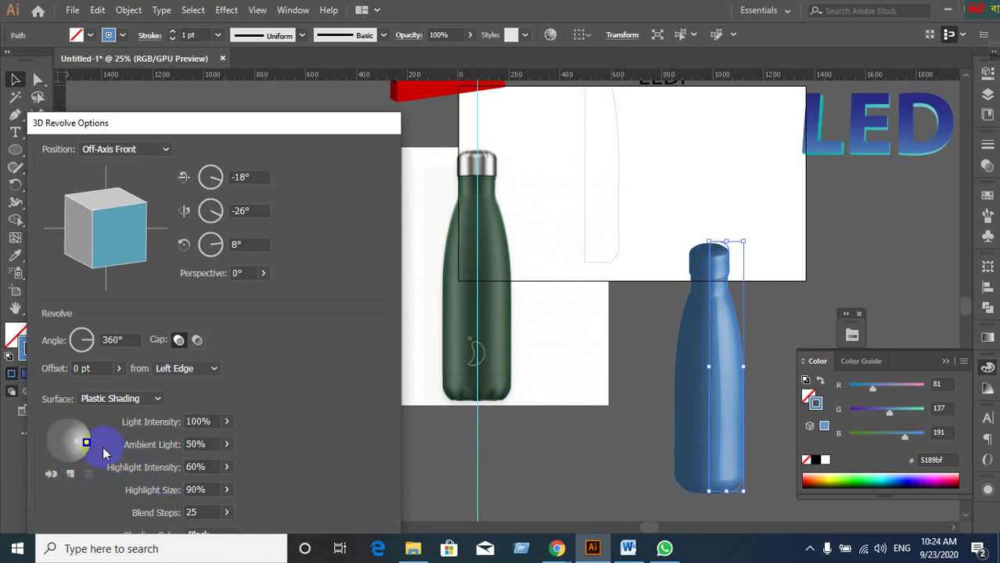
drag(87, 443, 119, 446)
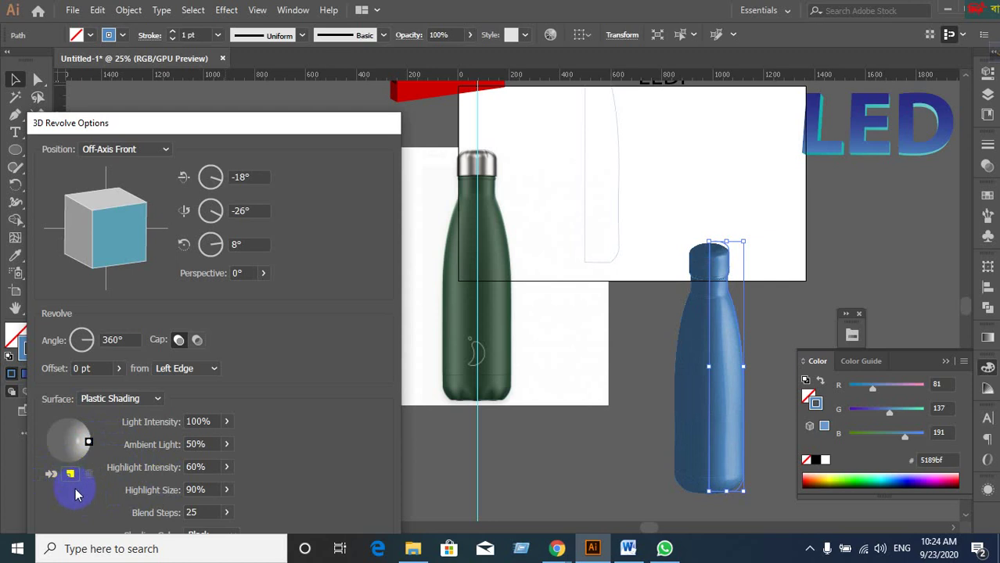
click(70, 473)
mouse_move(73, 458)
mouse_down()
mouse_move(78, 465)
mouse_move(49, 441)
mouse_up()
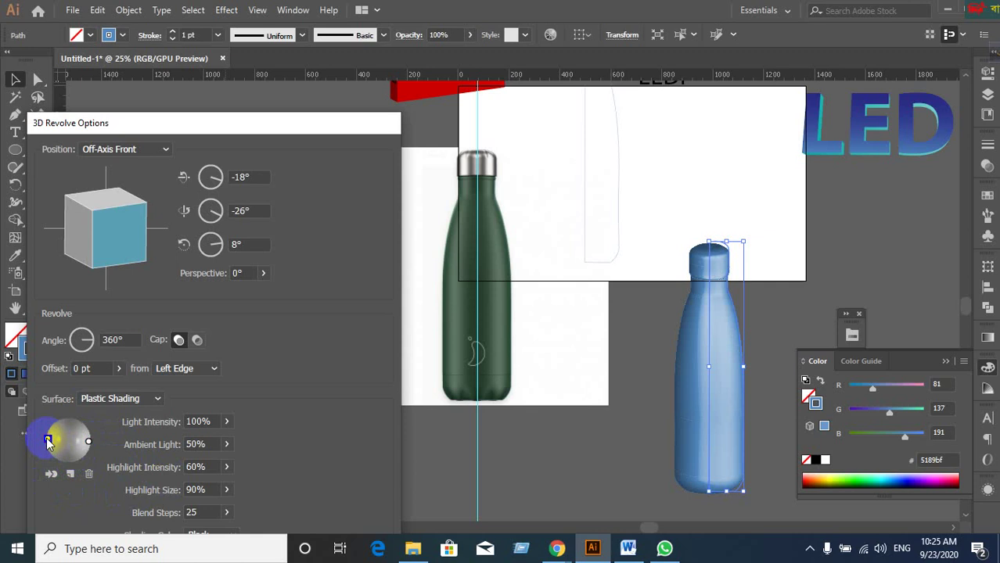
Enter 90 for light intensity, then select the left-edge light and lower its intensity by one.
click(216, 422)
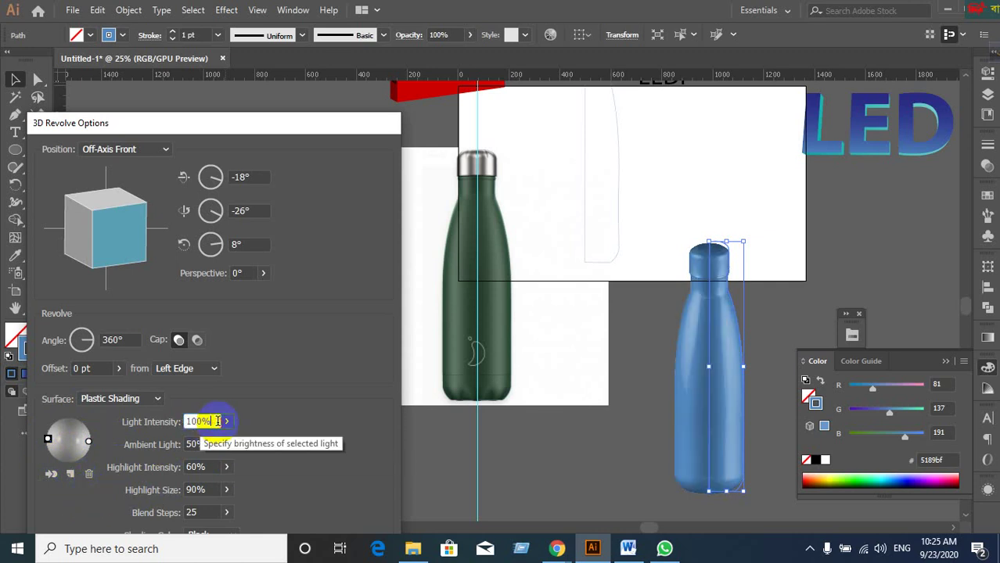
text(90)
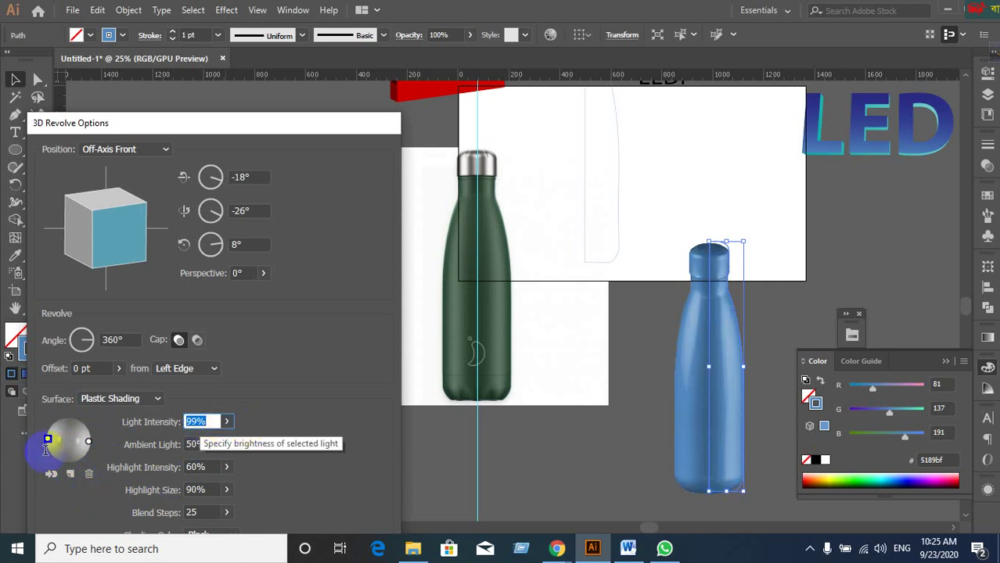
click(76, 441)
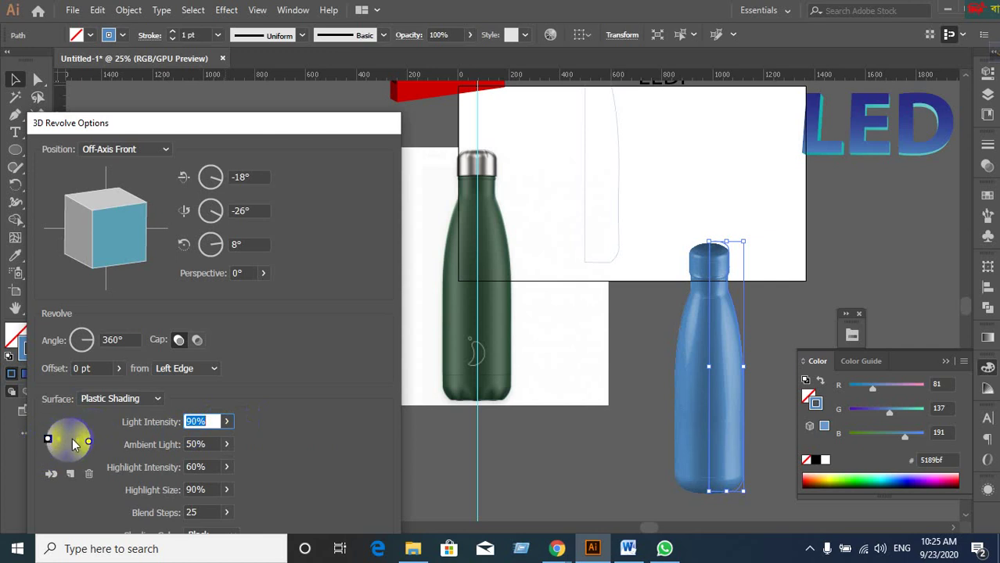
click(48, 442)
click(209, 422)
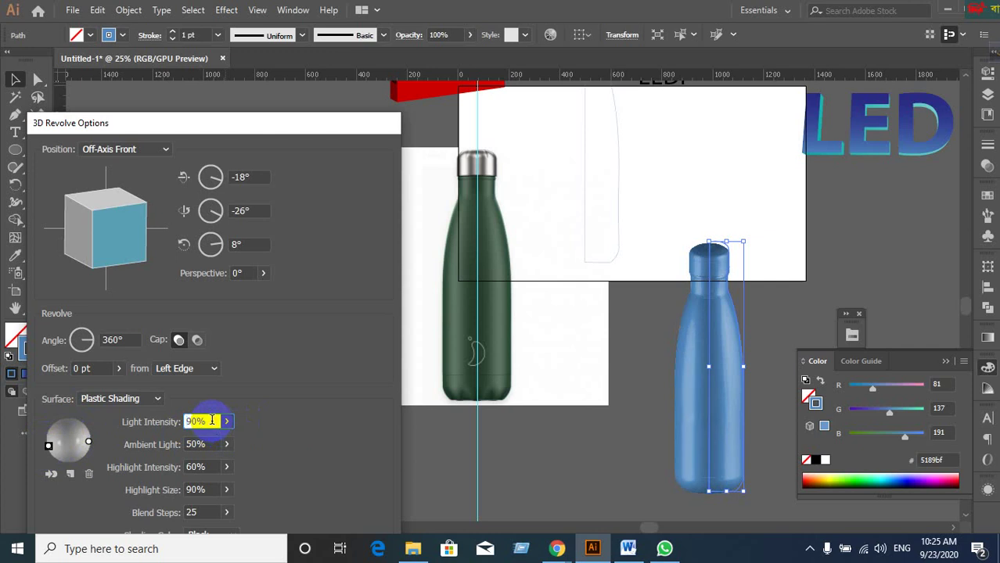
key(Down)
key(Down)
key(Down)
key(Down)
key(Down)
key(Down)
key(Down)
Set the other light's intensity, stepping it down to 76%, then raise the dialog and open Map Art.
click(88, 445)
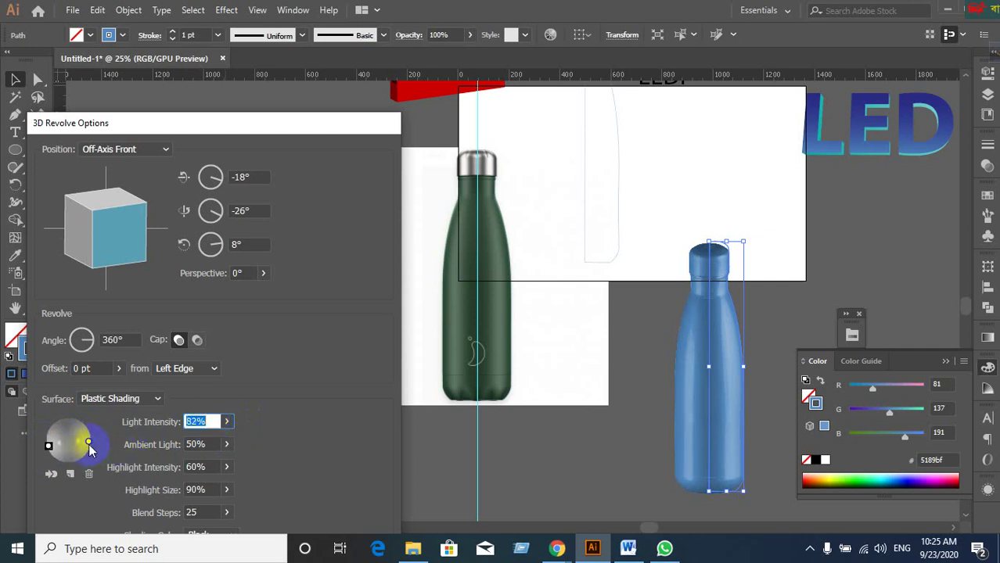
text(100)
click(209, 422)
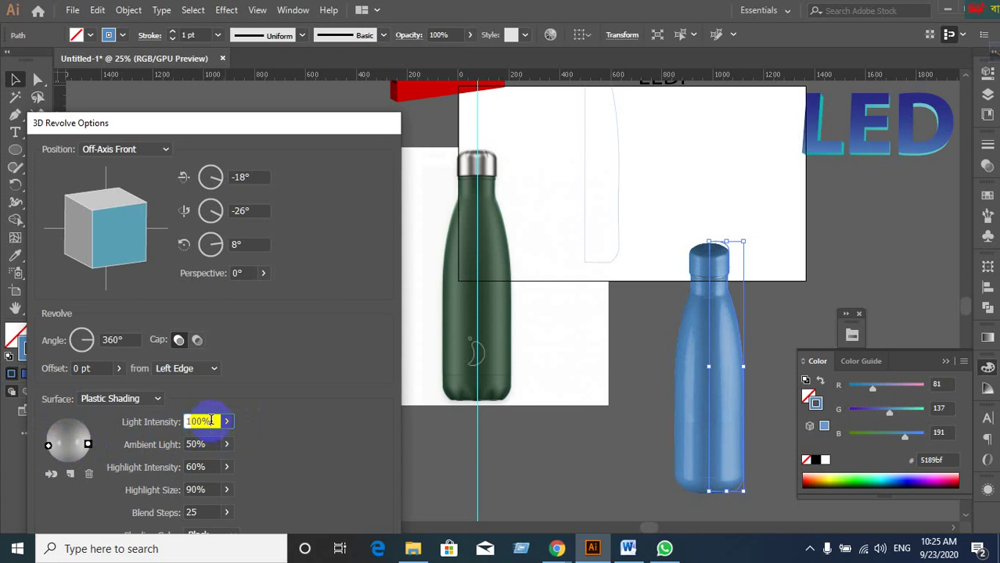
key(Down)
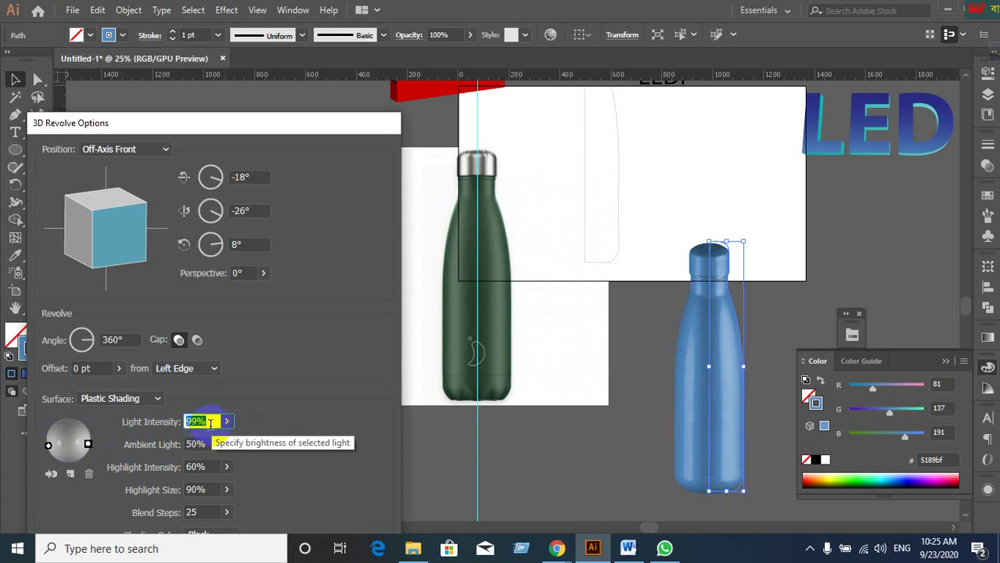
key(Down)
key(Down)
key(Down)
key(Down)
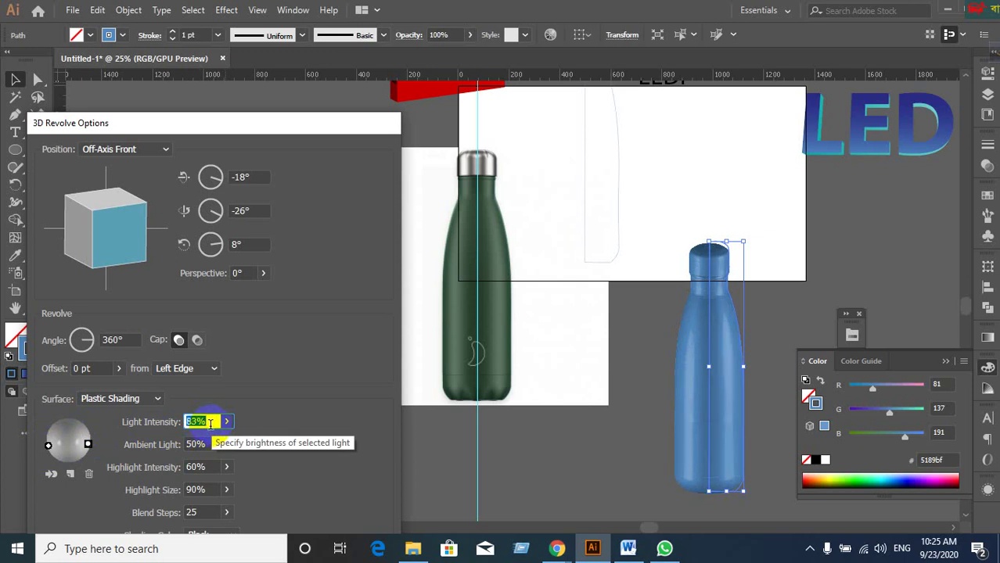
key(Down)
key(Down)
key(Down)
key(Down)
key(Down)
key(Down)
key(Down)
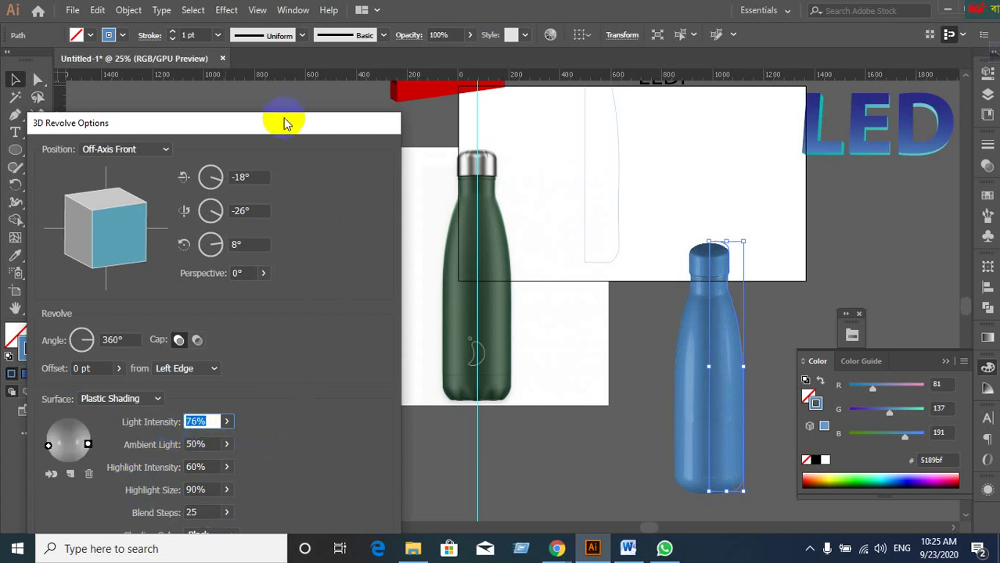
drag(285, 122, 295, 39)
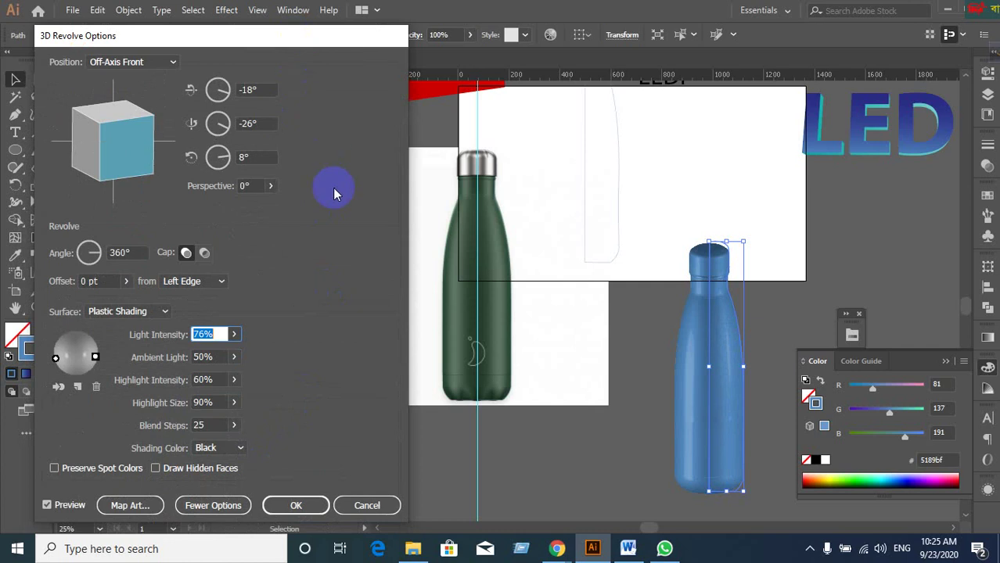
click(127, 505)
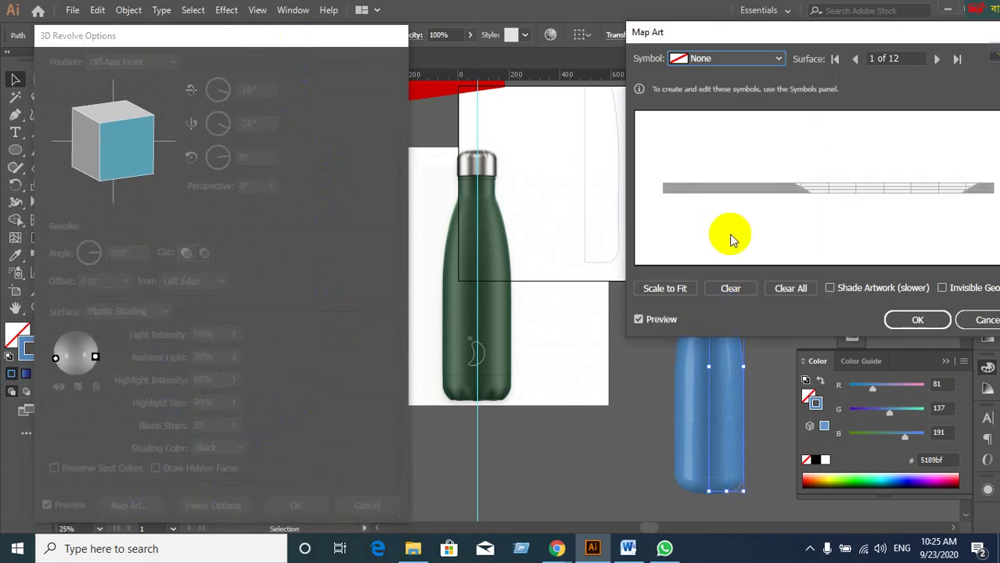
Try mapping the Button_over symbol onto the bottle surface in Map Art, then cancel it.
click(783, 59)
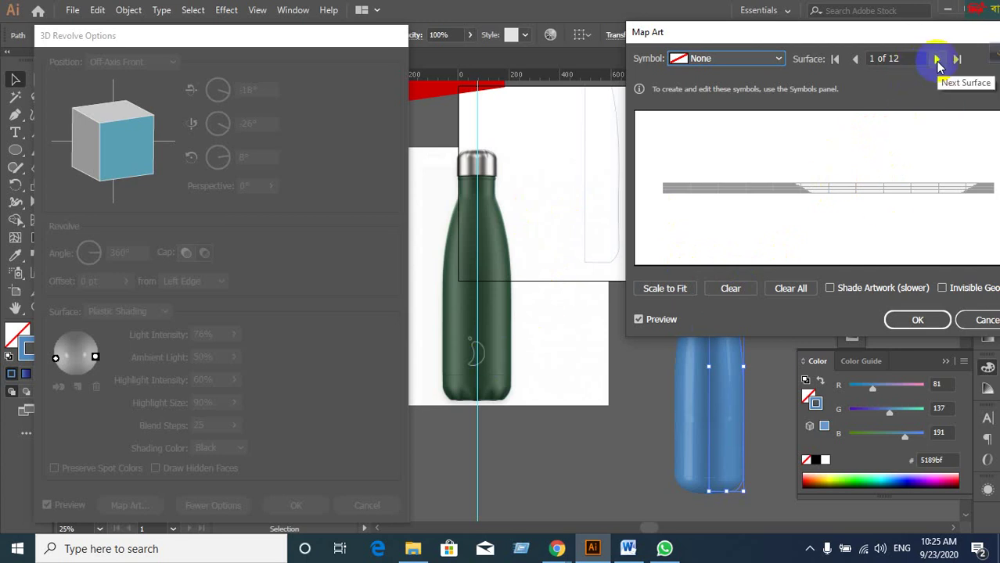
drag(775, 34, 181, 46)
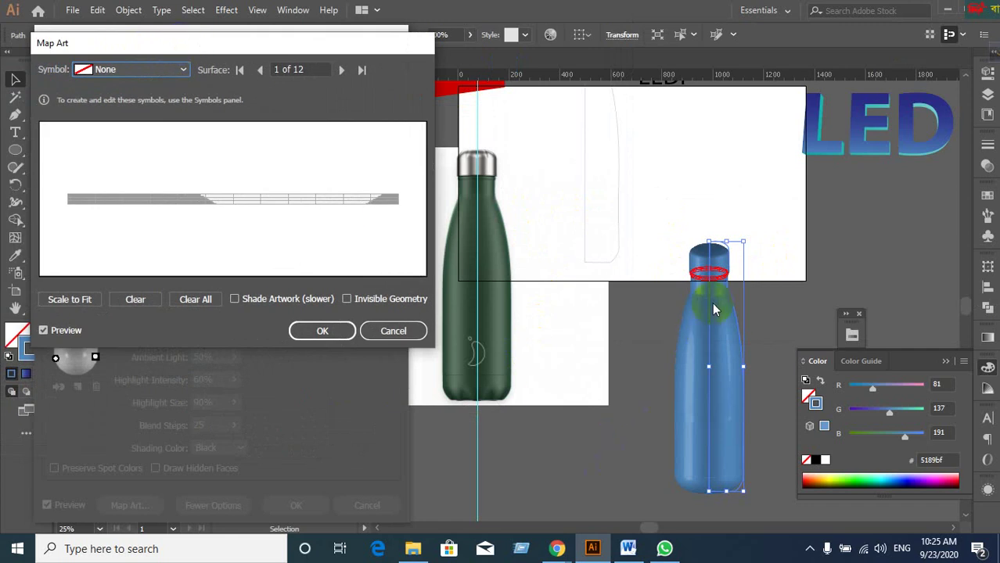
mouse_move(701, 276)
mouse_down()
mouse_move(692, 264)
mouse_move(725, 251)
mouse_move(732, 274)
mouse_move(740, 268)
mouse_move(676, 280)
mouse_up()
click(53, 191)
click(191, 69)
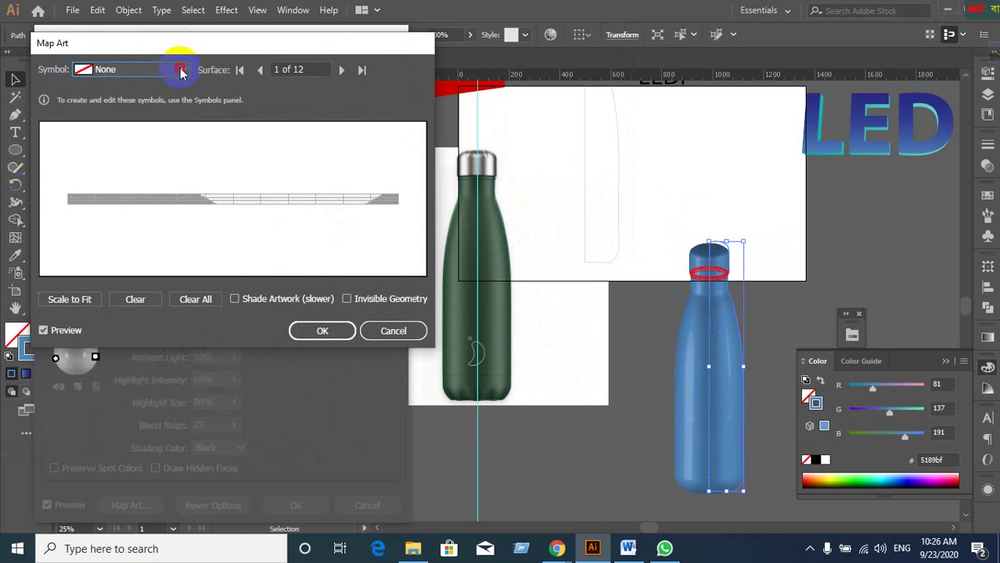
click(181, 71)
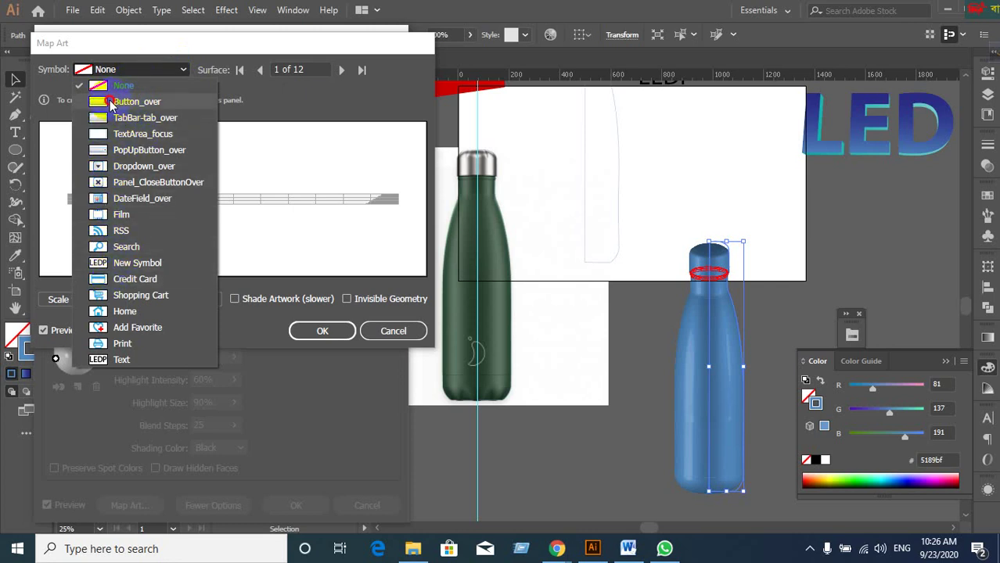
click(109, 100)
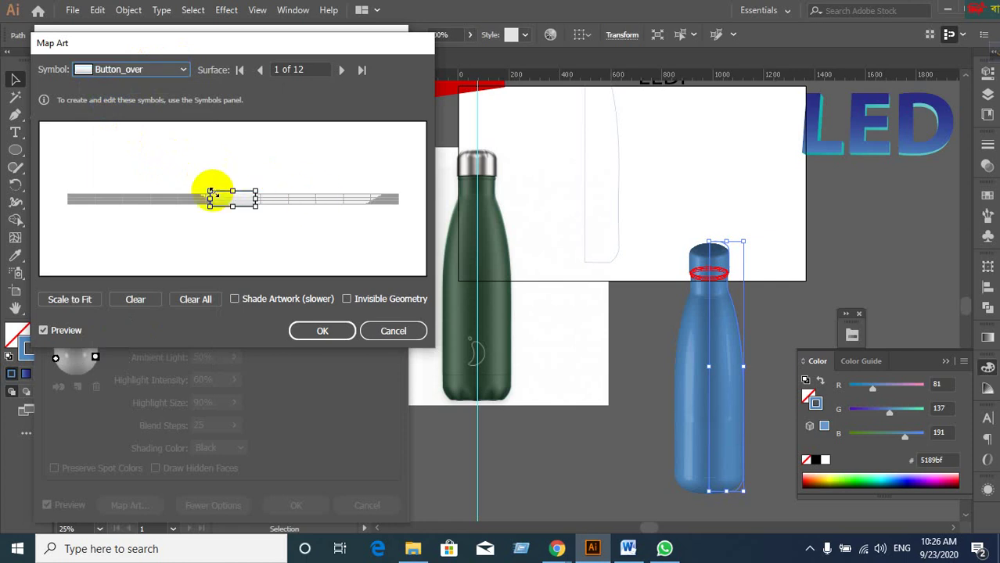
click(379, 332)
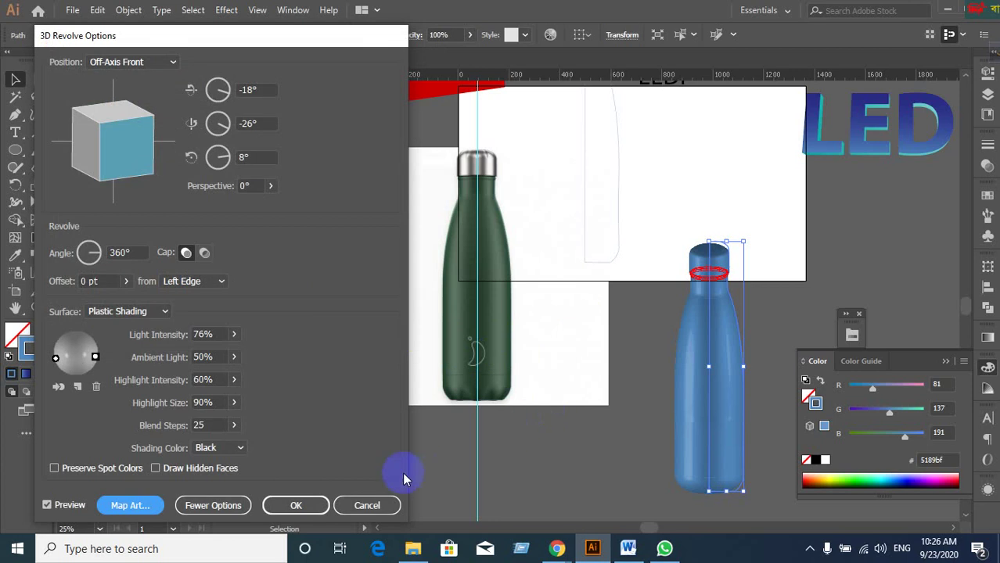
Cancel the 3D revolve, select the profile path, and swap fill and stroke for solid blue.
click(384, 505)
click(365, 507)
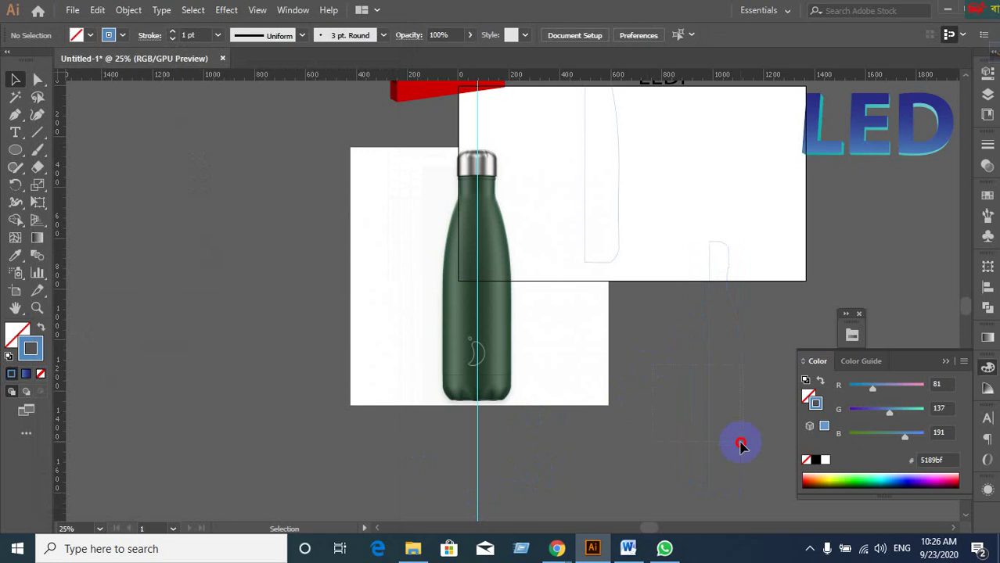
click(742, 448)
click(22, 324)
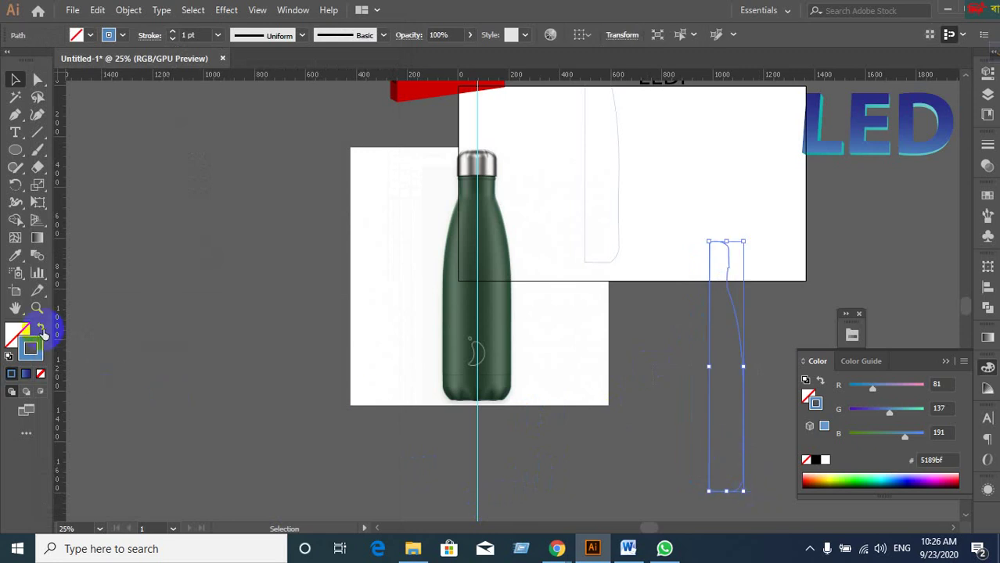
click(40, 327)
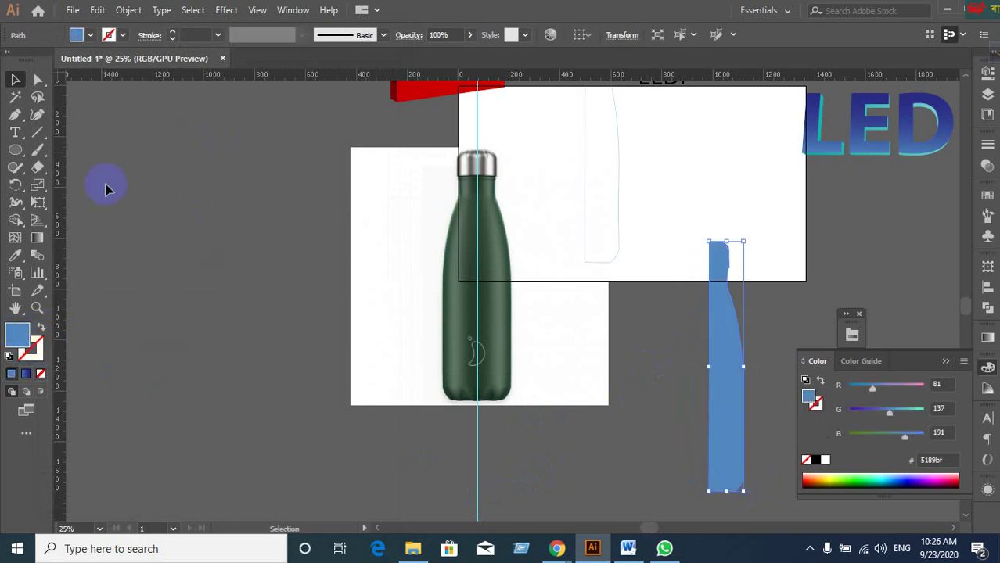
Preview a 3D Extrude & Bevel on the blue profile, then discard it.
click(200, 11)
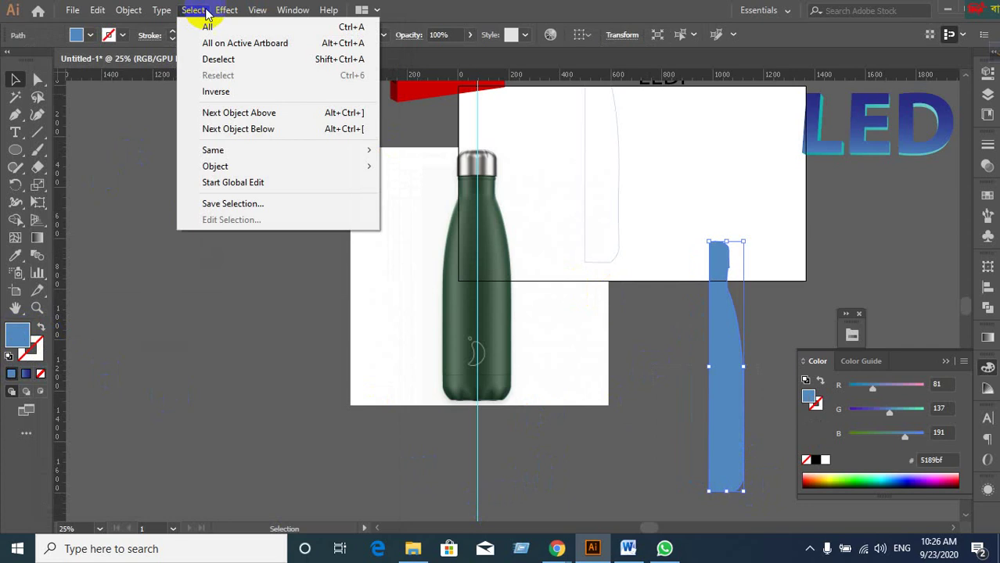
mouse_move(226, 11)
mouse_move(252, 94)
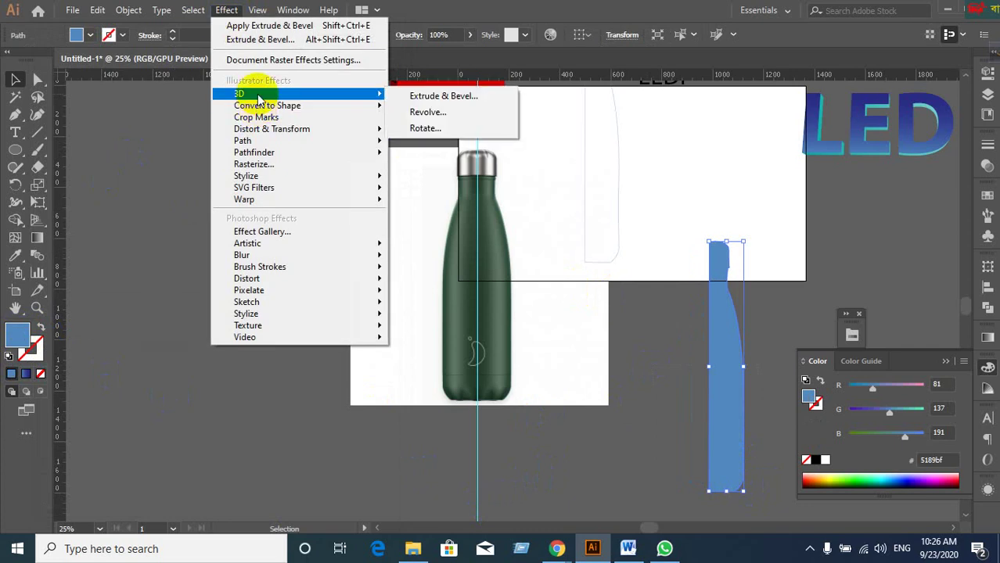
click(415, 97)
click(66, 332)
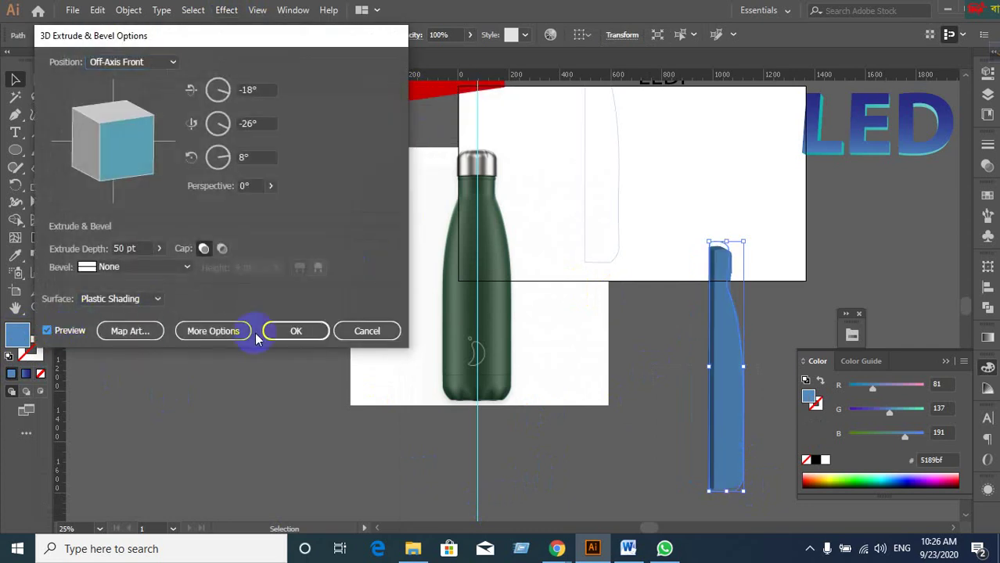
click(364, 330)
Revolve the blue profile again with Effect > 3D > Revolve and Preview on, then open Map Art.
click(225, 10)
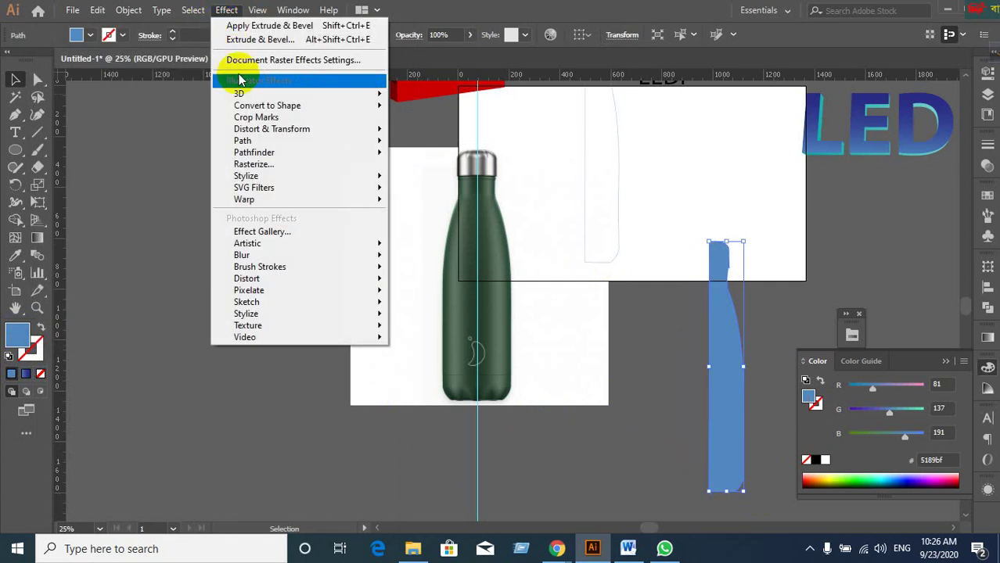
mouse_move(235, 89)
click(406, 114)
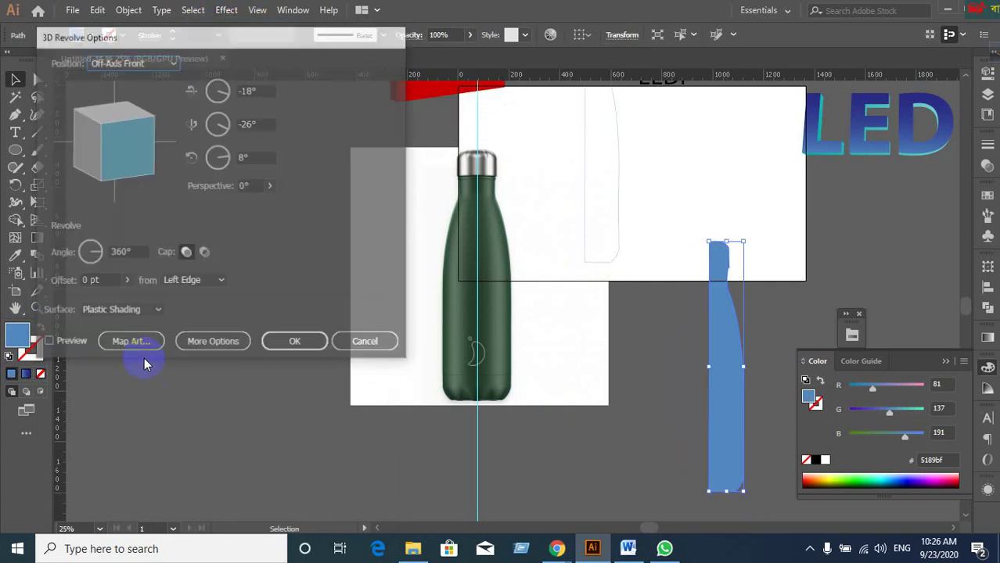
click(48, 344)
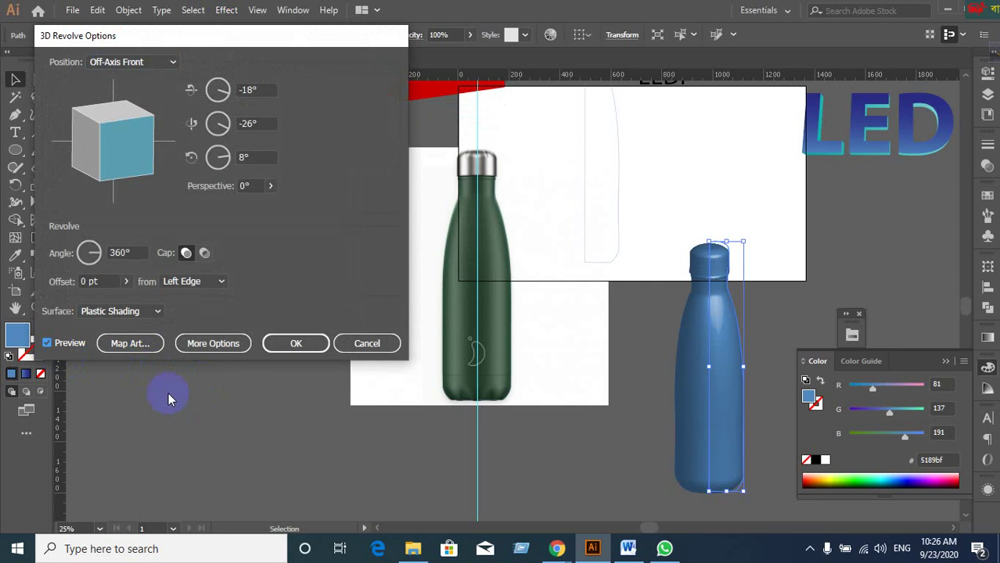
click(130, 344)
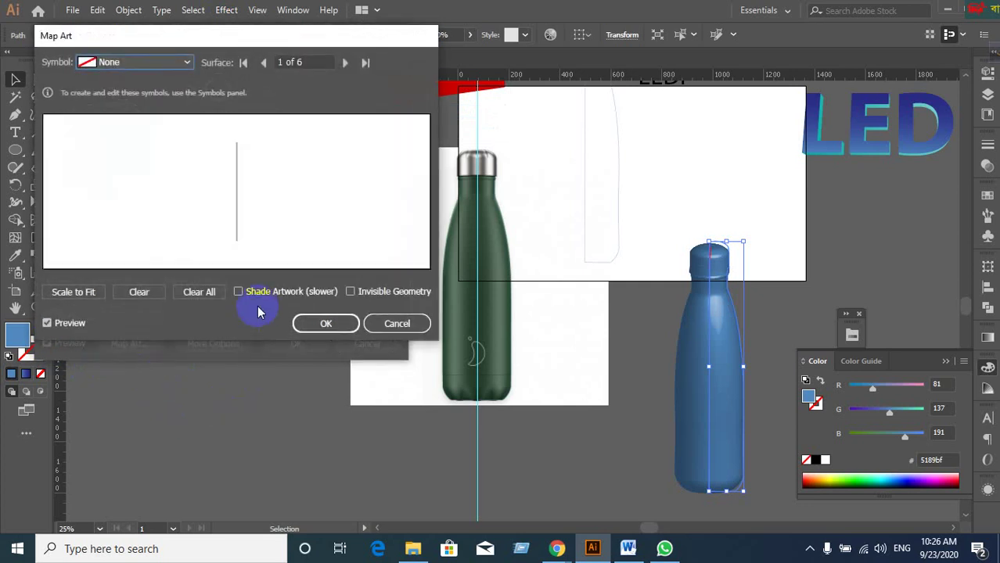
Reopen Map Art through More Options, step through the surfaces to 2 of 6, and open the Symbol list.
click(395, 326)
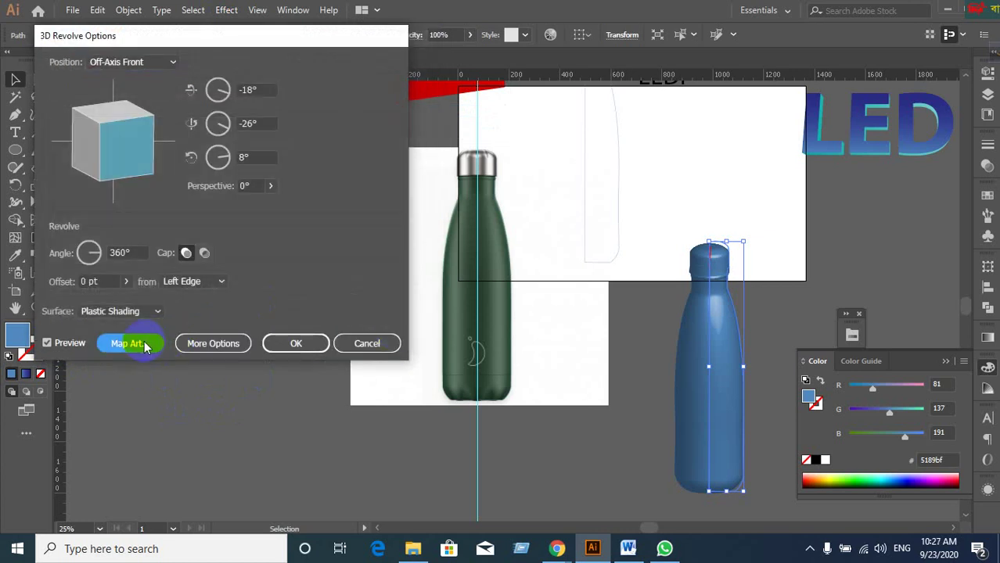
click(197, 349)
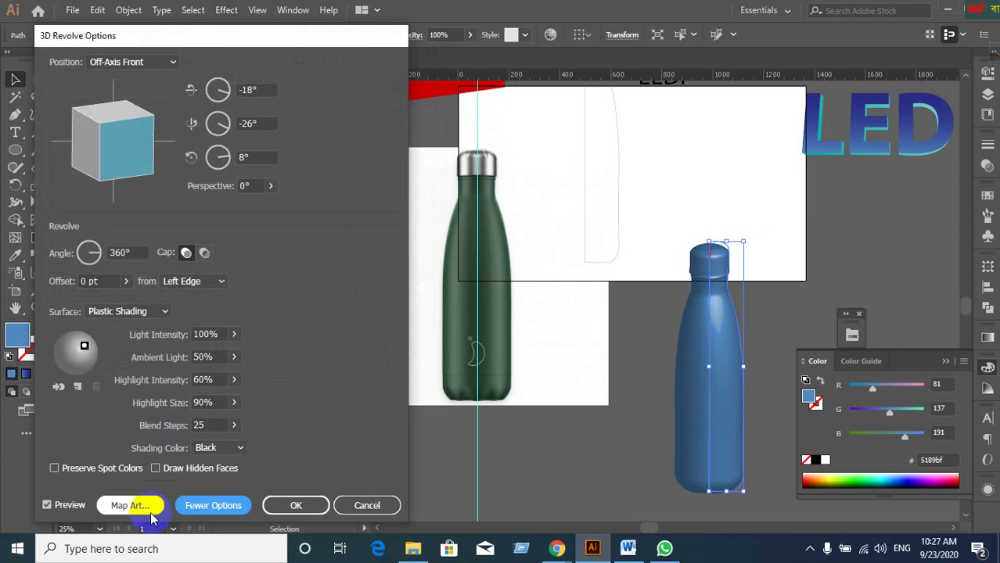
click(148, 510)
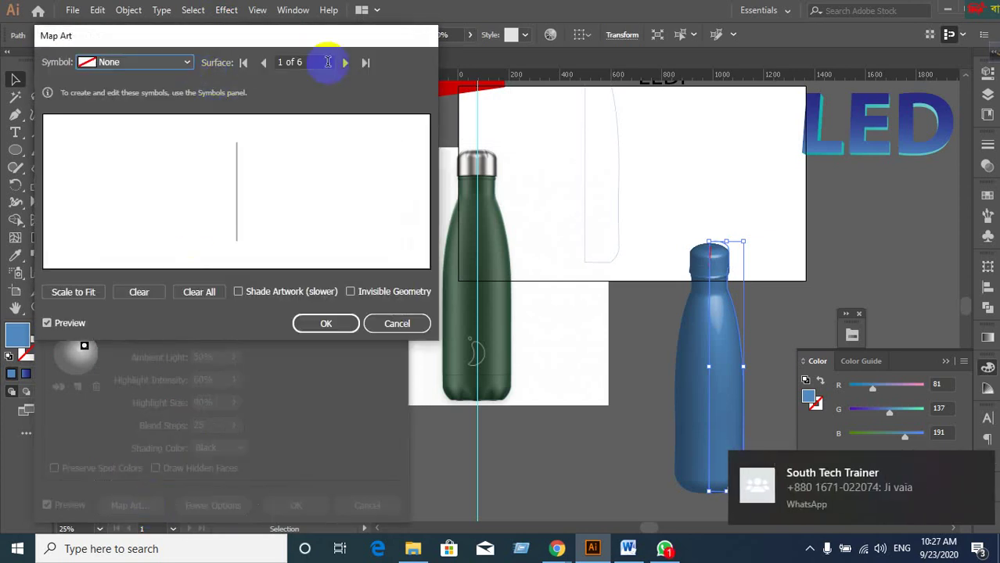
click(371, 68)
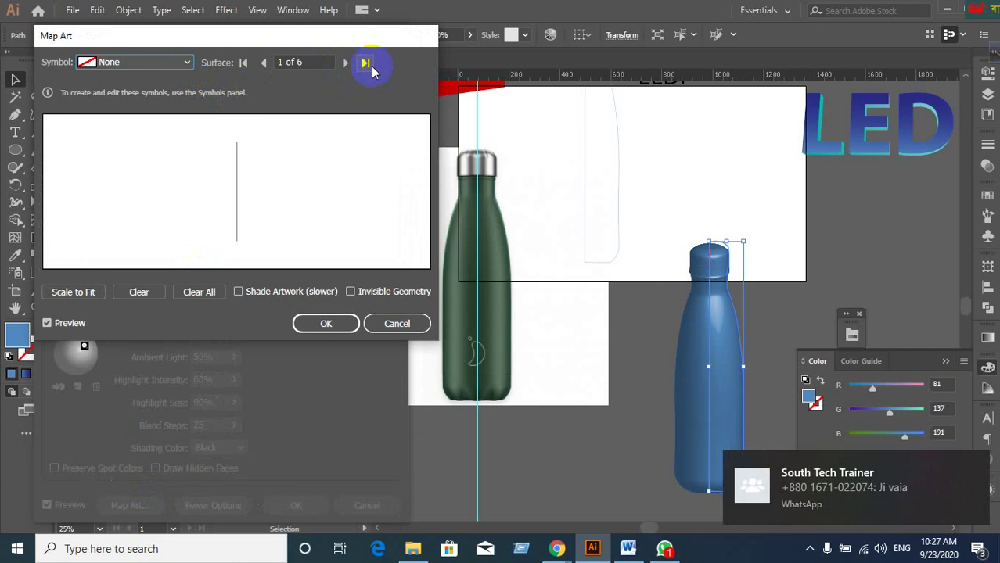
click(345, 66)
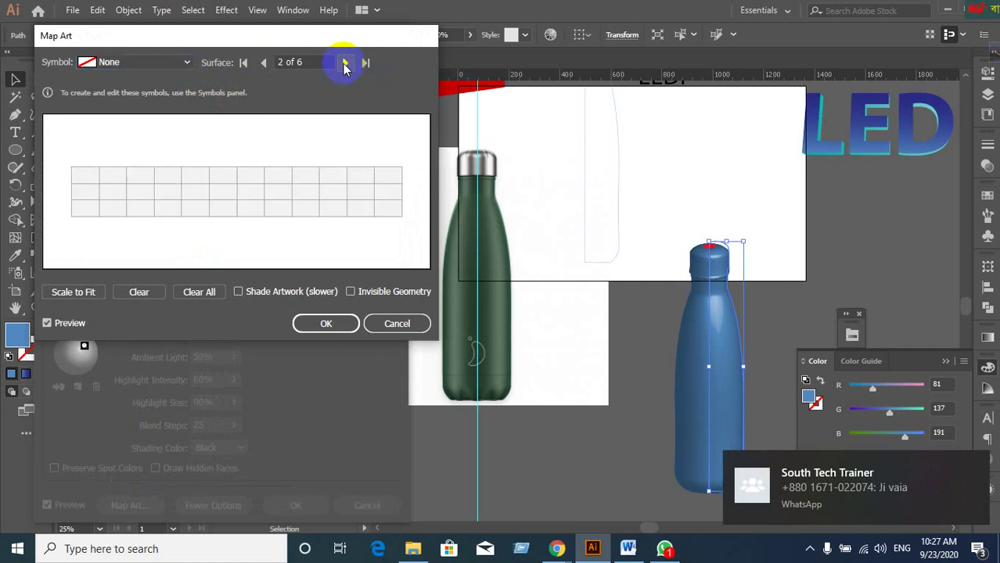
click(263, 64)
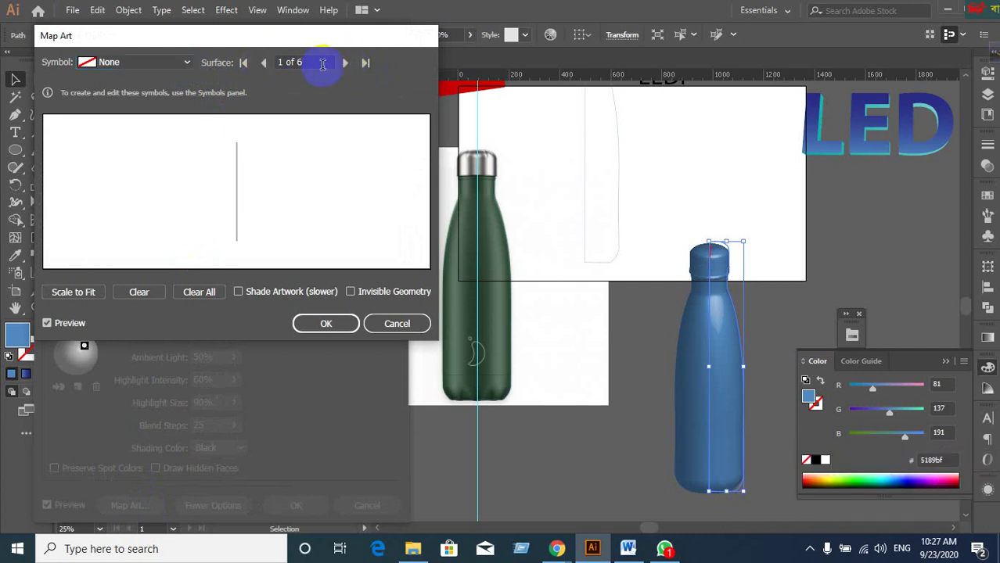
click(345, 66)
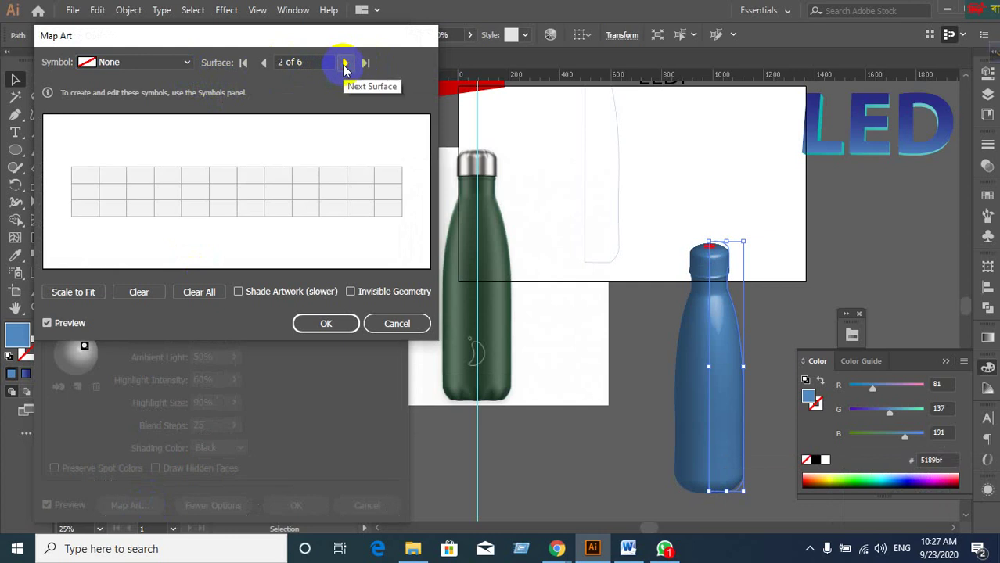
click(345, 66)
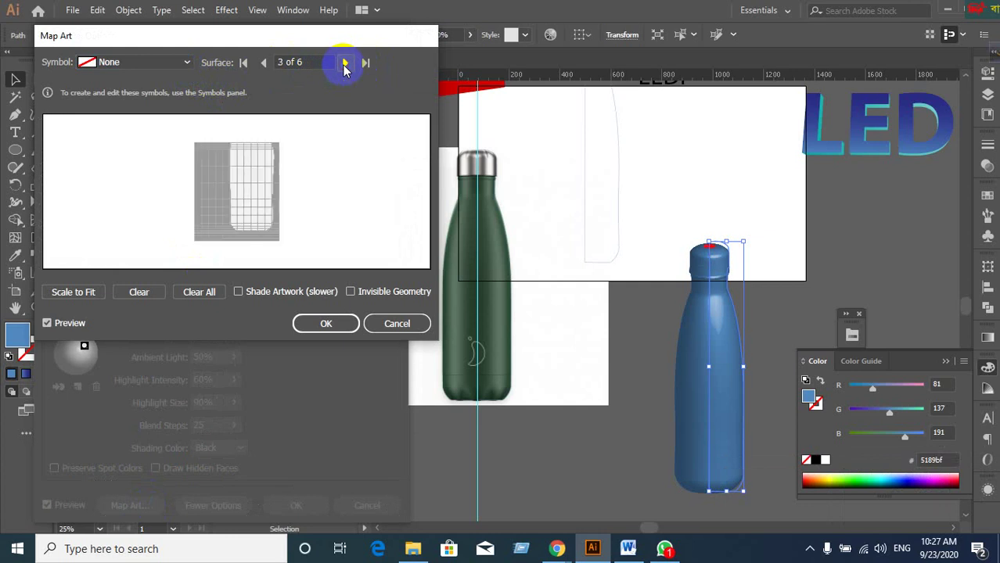
click(264, 66)
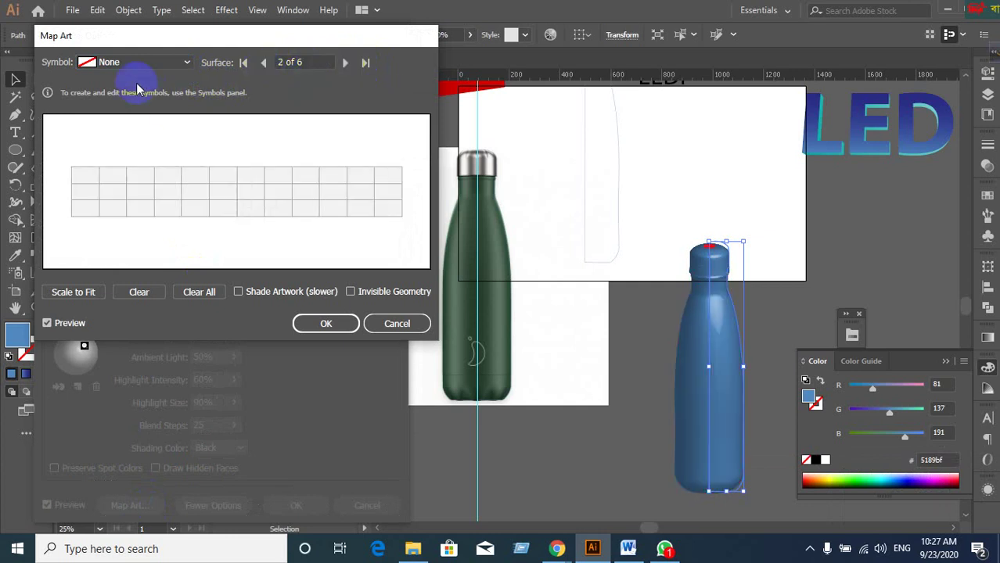
click(186, 62)
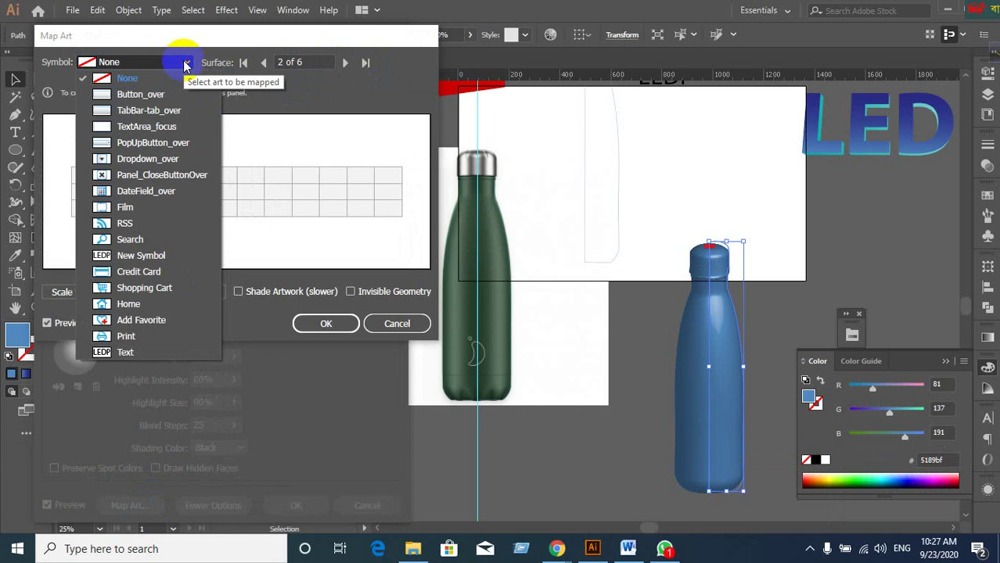
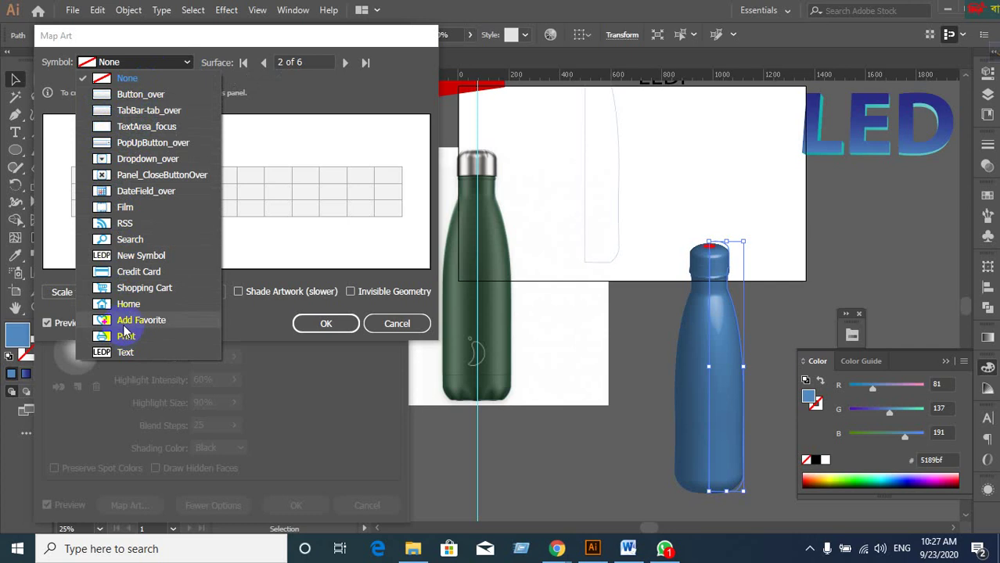
Map TabBar-tab_over onto surface 2 and enlarge it, stretching it wider across the surface.
click(120, 113)
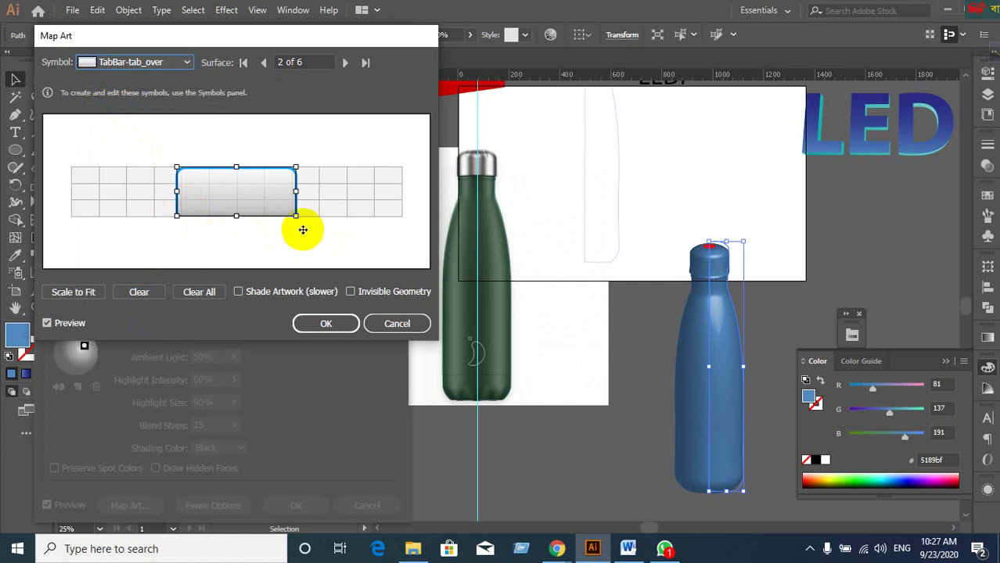
drag(293, 216, 188, 214)
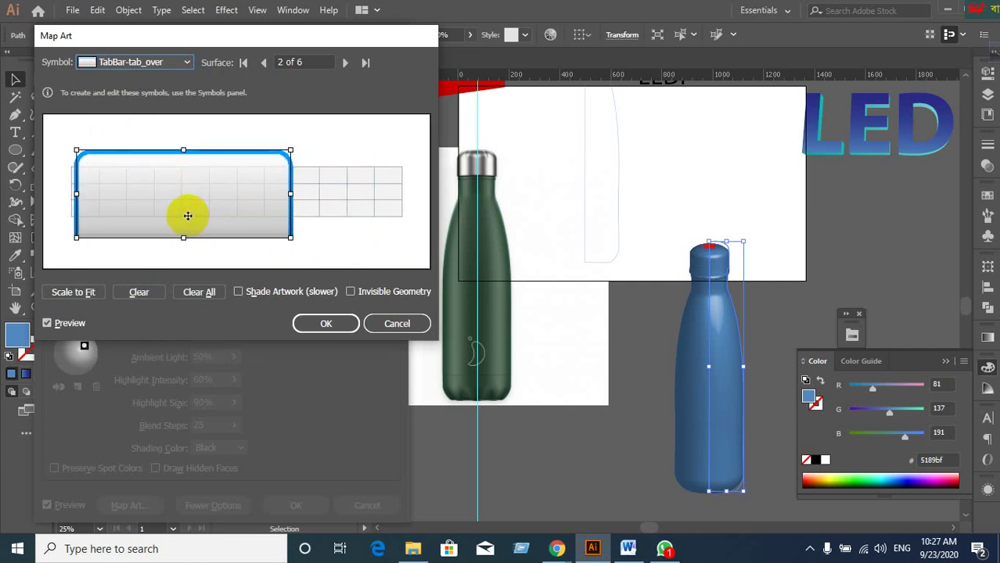
drag(288, 194, 418, 200)
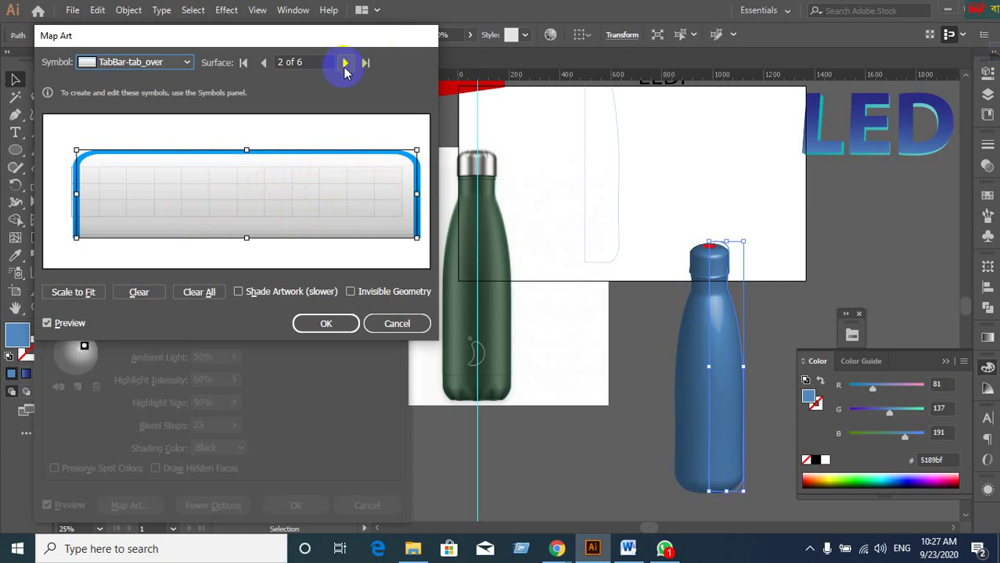
Map Button_over onto surface 4, enlarge and reposition it, then advance to surface 5.
click(345, 65)
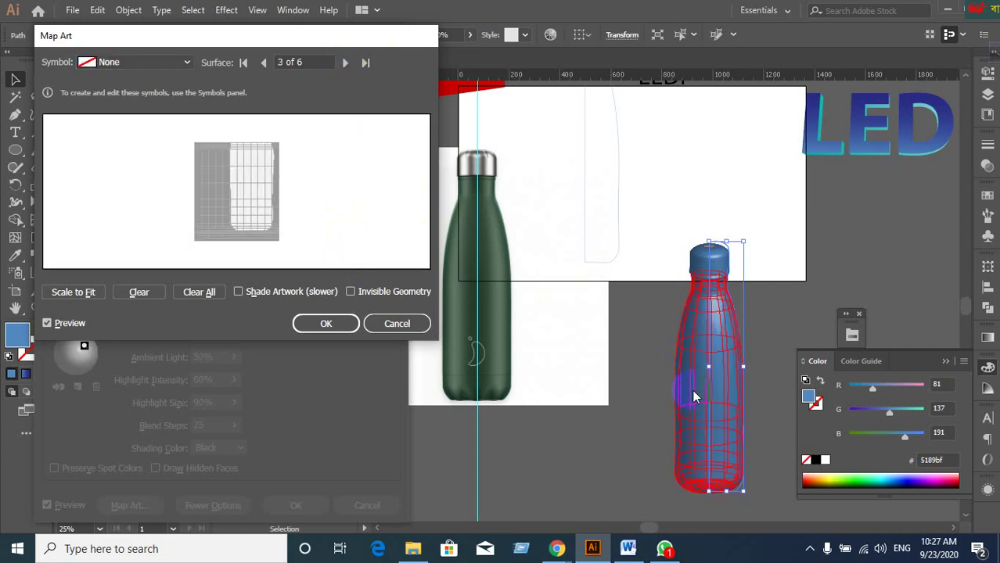
click(345, 64)
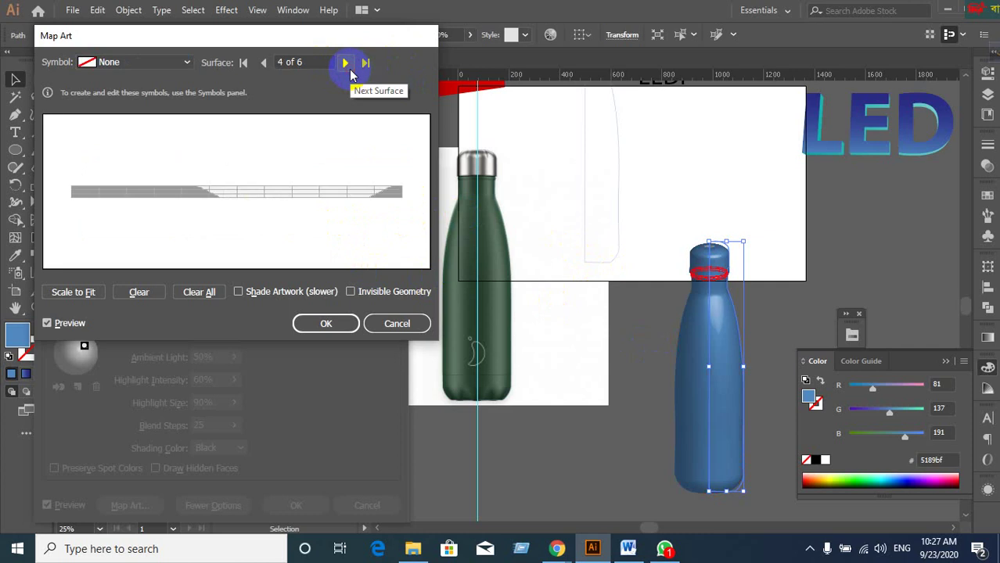
click(188, 63)
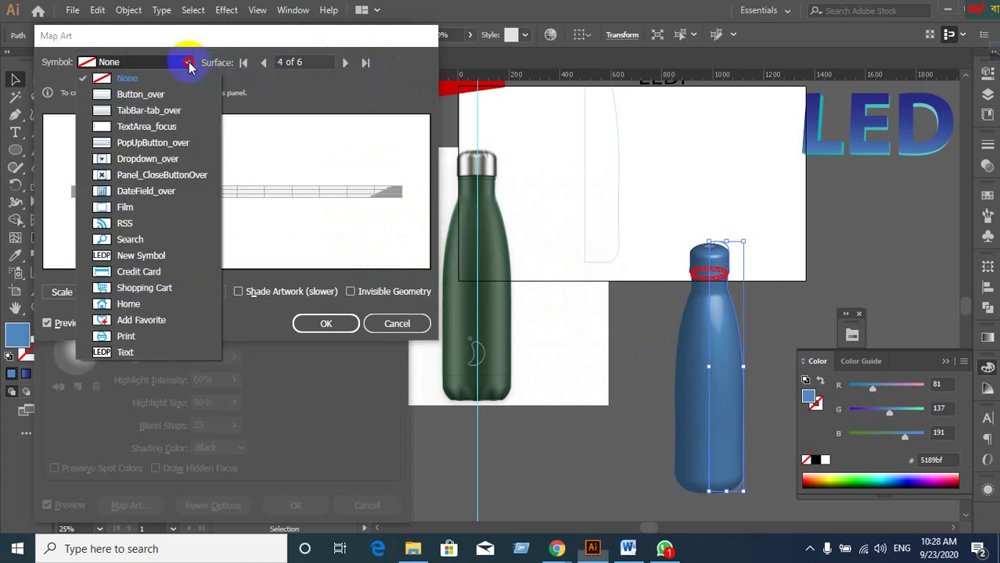
click(121, 94)
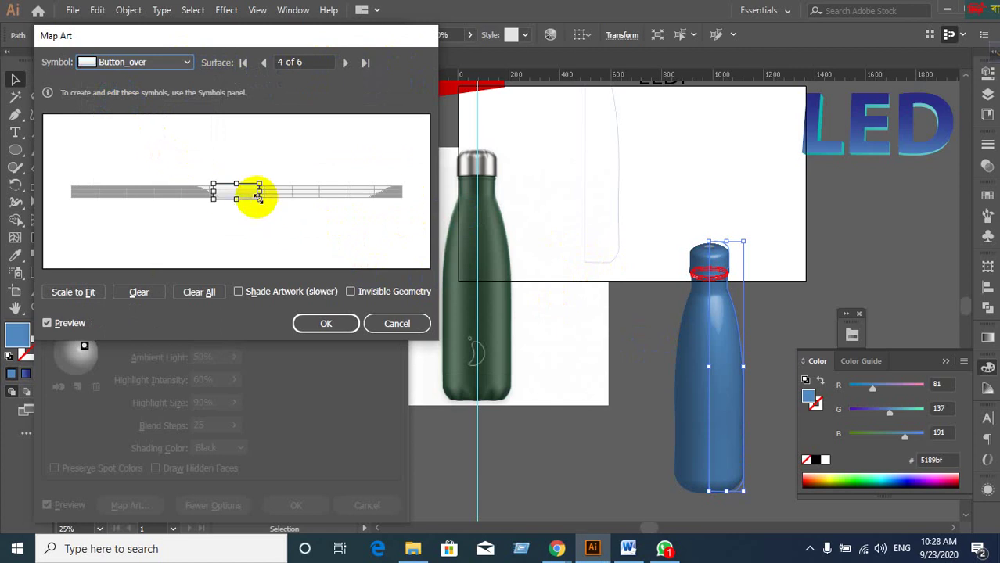
drag(257, 198, 408, 261)
drag(319, 236, 291, 199)
click(345, 63)
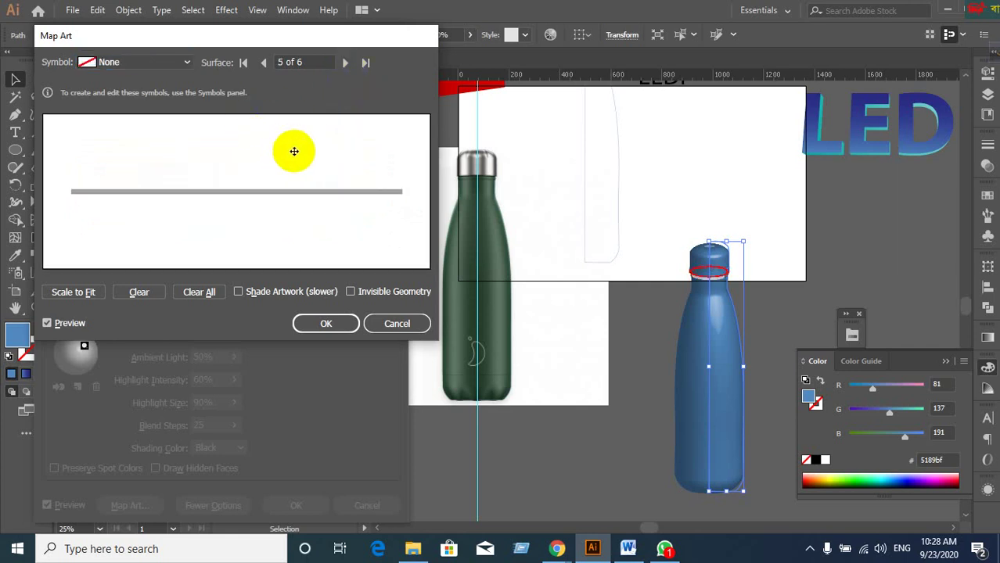
Map PopUpButton_over onto surface 5, then enlarge and position it to fill most of the surface.
click(188, 64)
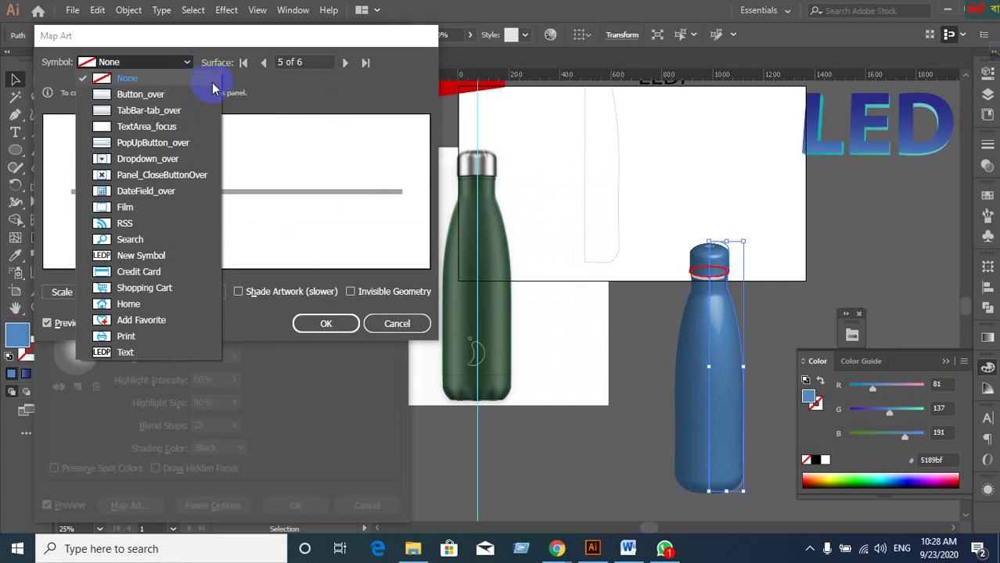
click(117, 148)
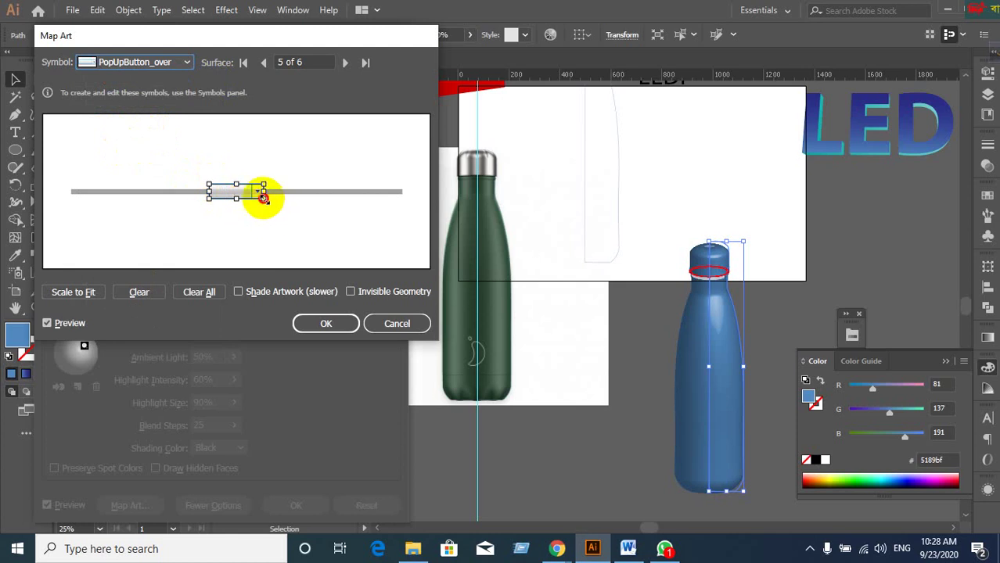
drag(263, 199, 391, 234)
drag(297, 232, 157, 205)
drag(251, 209, 401, 267)
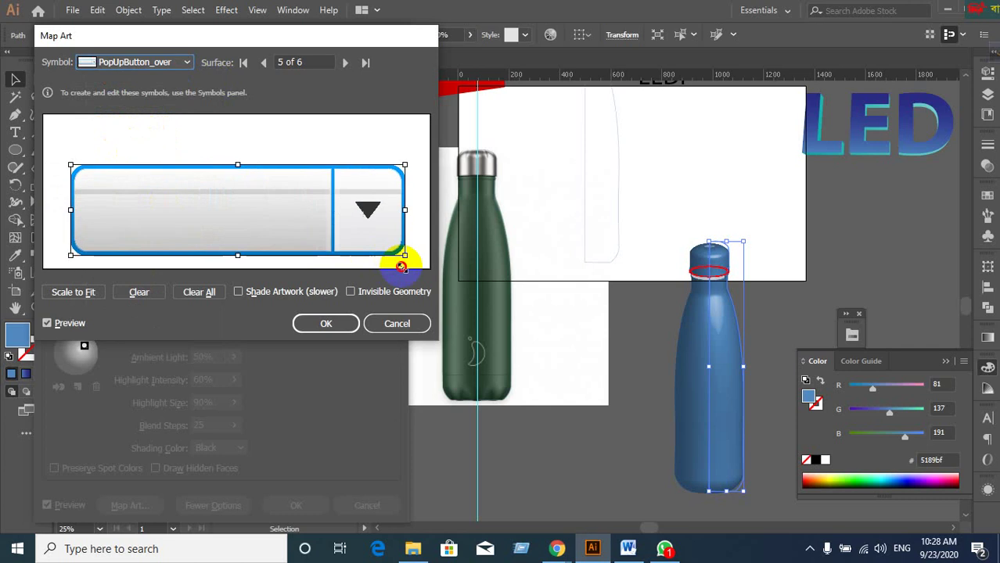
mouse_move(238, 230)
mouse_down()
mouse_move(269, 225)
mouse_move(267, 212)
mouse_move(246, 212)
mouse_up()
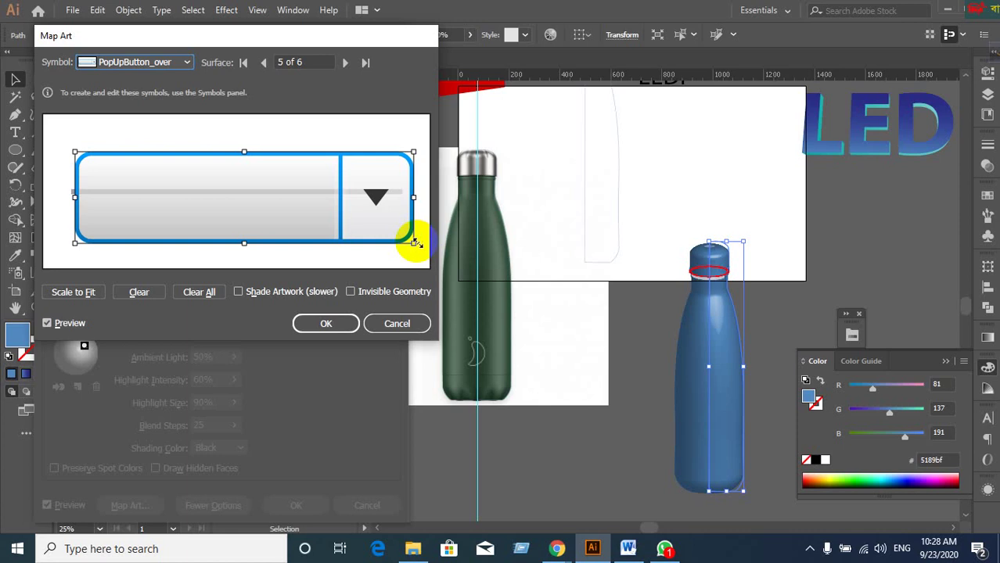
drag(415, 243, 423, 246)
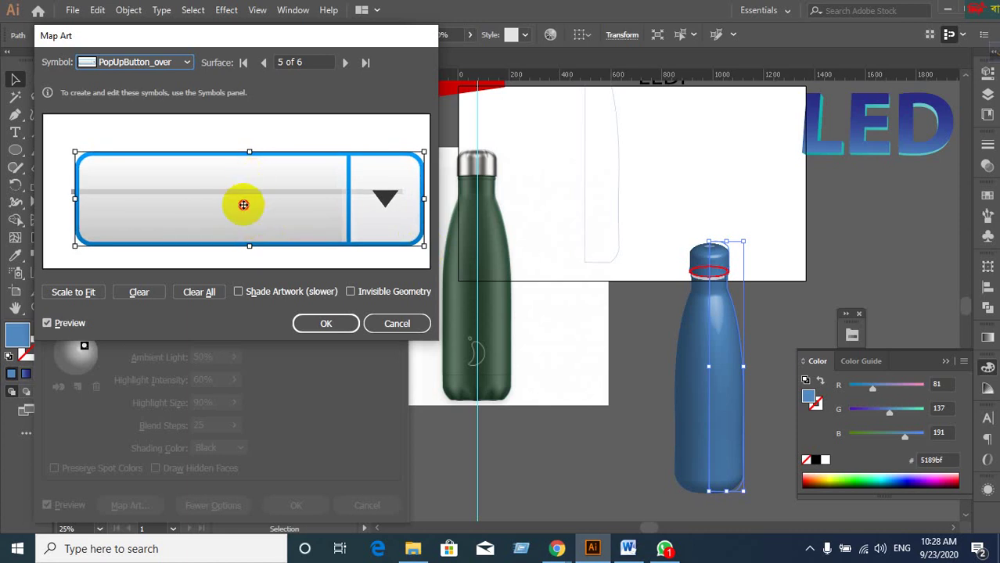
drag(243, 205, 238, 204)
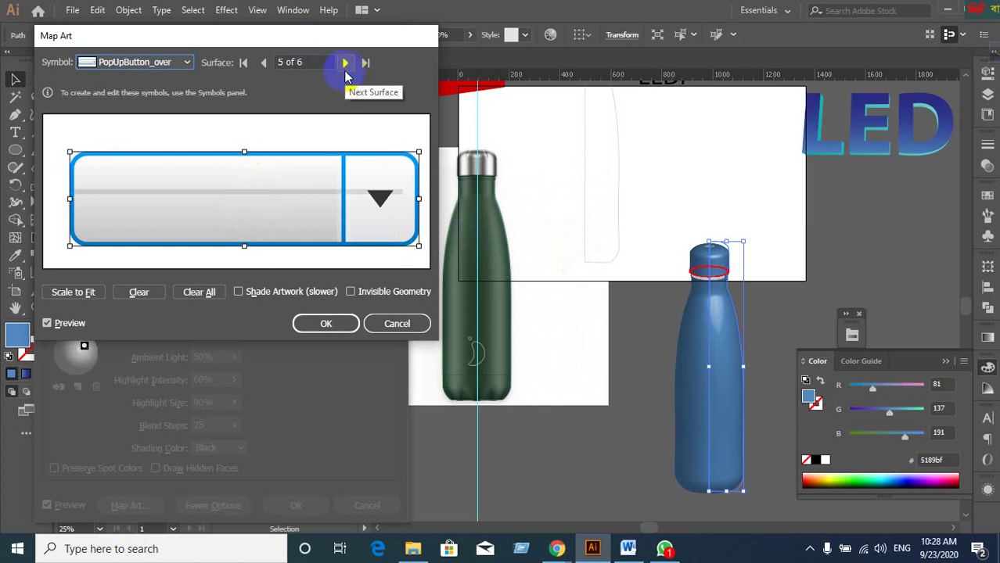
Replace it with Button_over, stretch it across surface 5, and advance to surface 6.
click(188, 62)
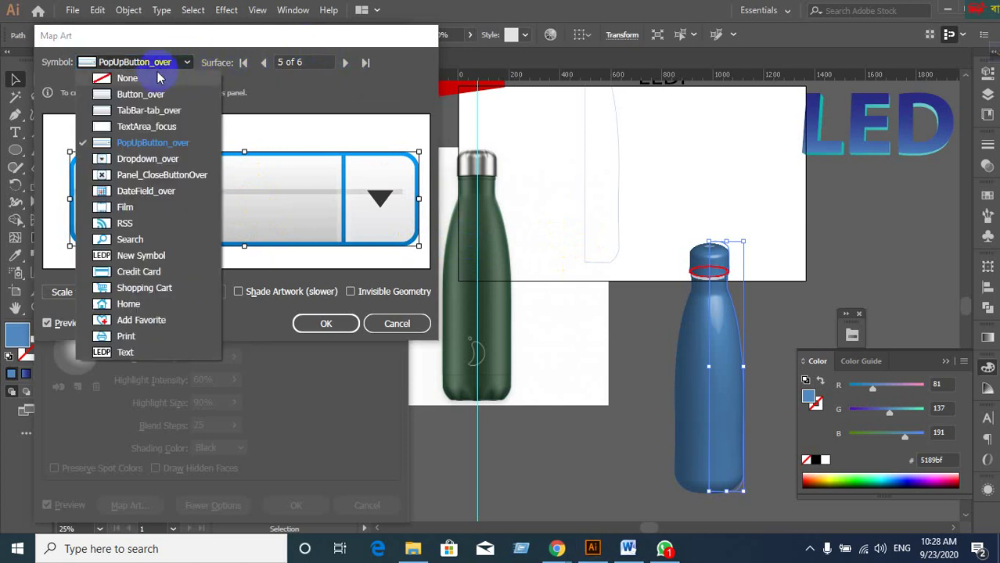
click(149, 95)
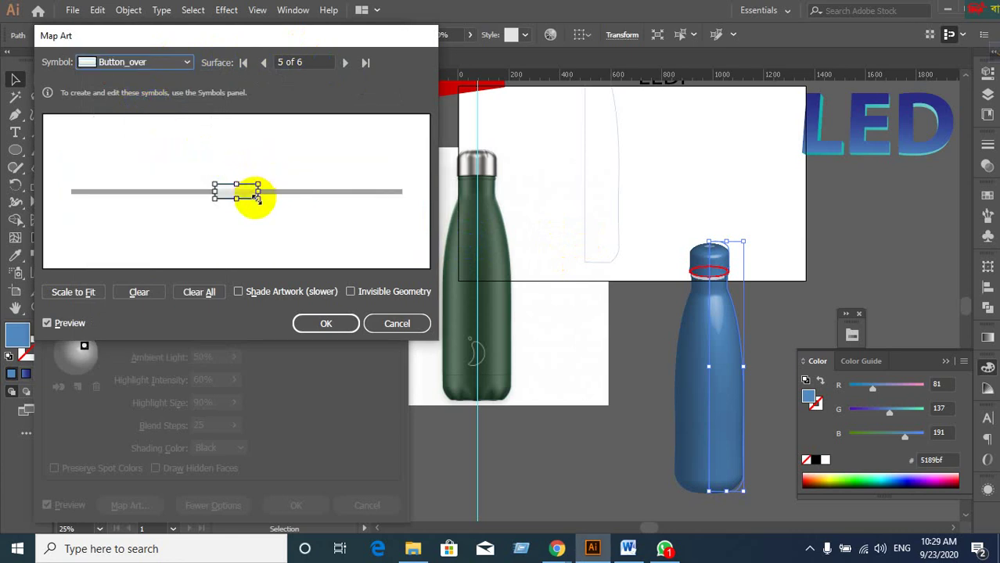
drag(256, 198, 410, 246)
drag(324, 223, 172, 194)
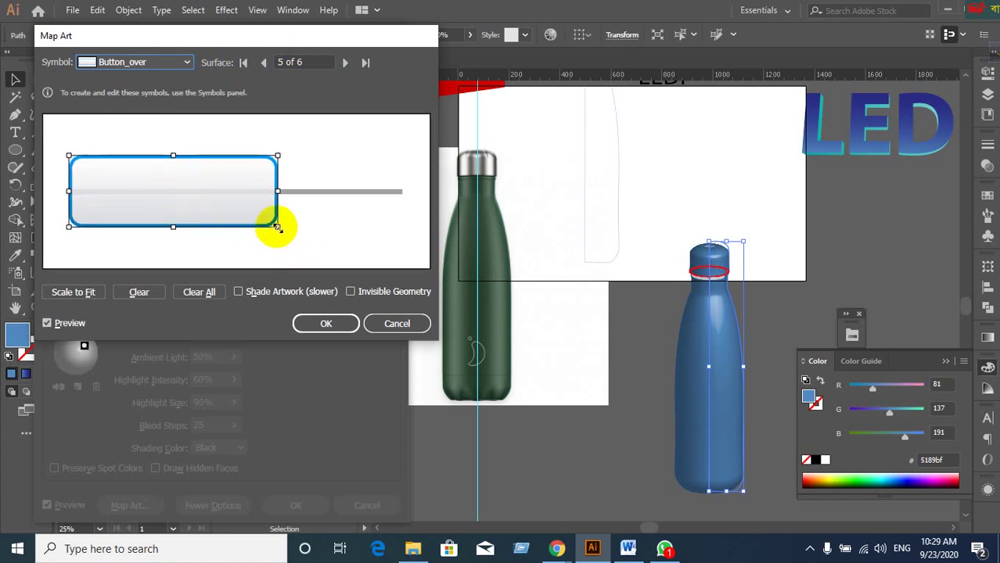
drag(277, 227, 412, 238)
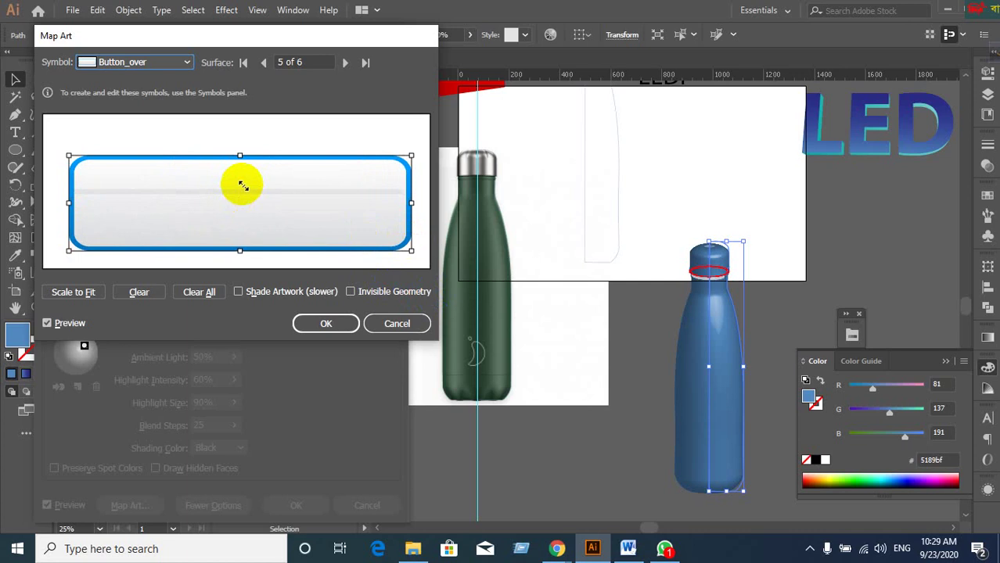
click(345, 63)
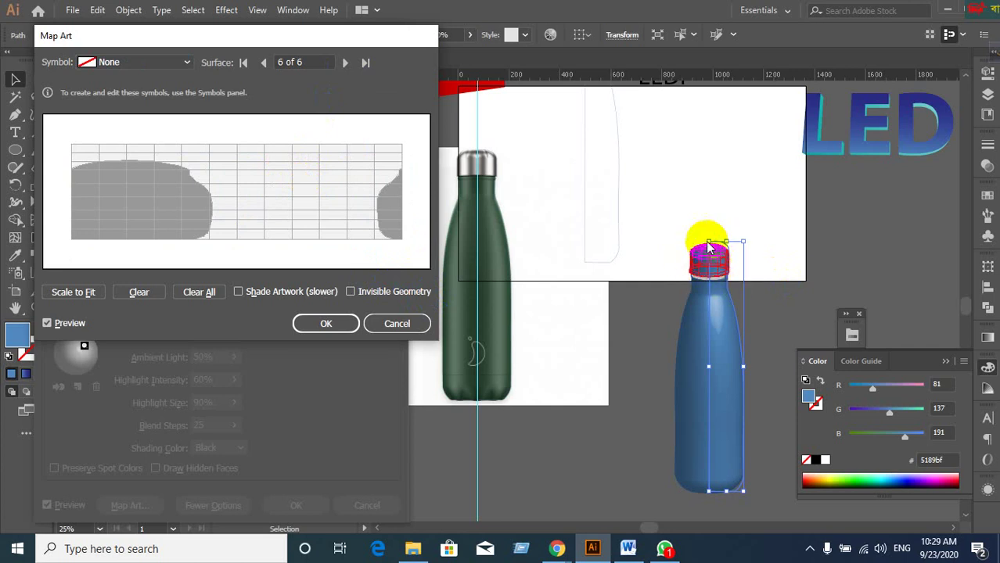
Stretch Button_over across the cap surface 6, then confirm both Map Art and 3D Revolve Options.
click(188, 64)
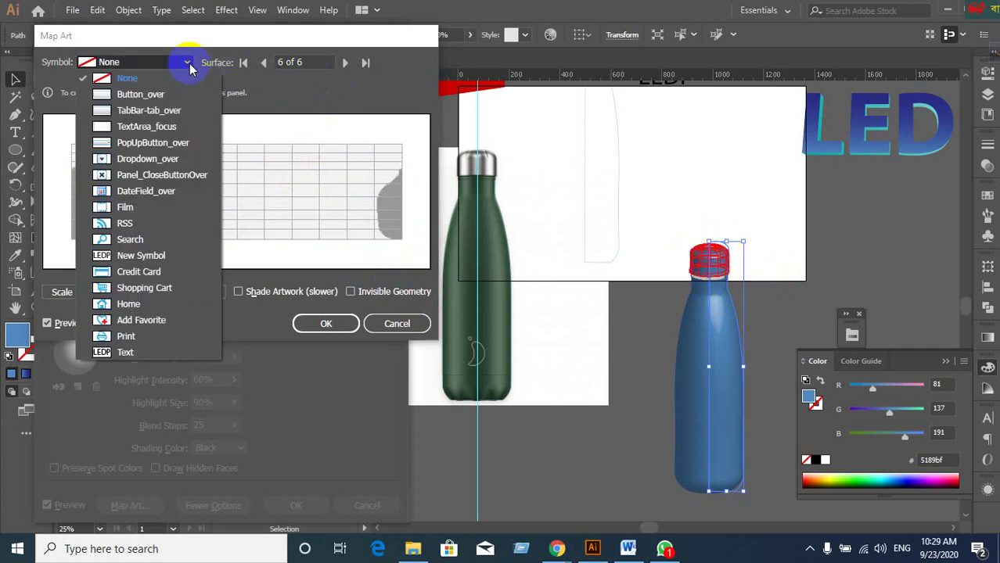
click(136, 95)
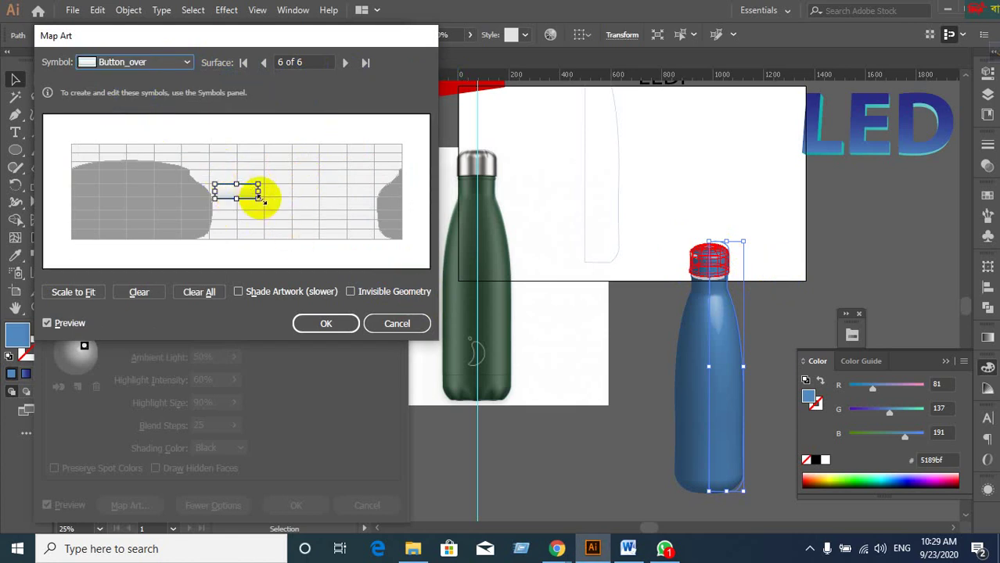
drag(260, 199, 406, 255)
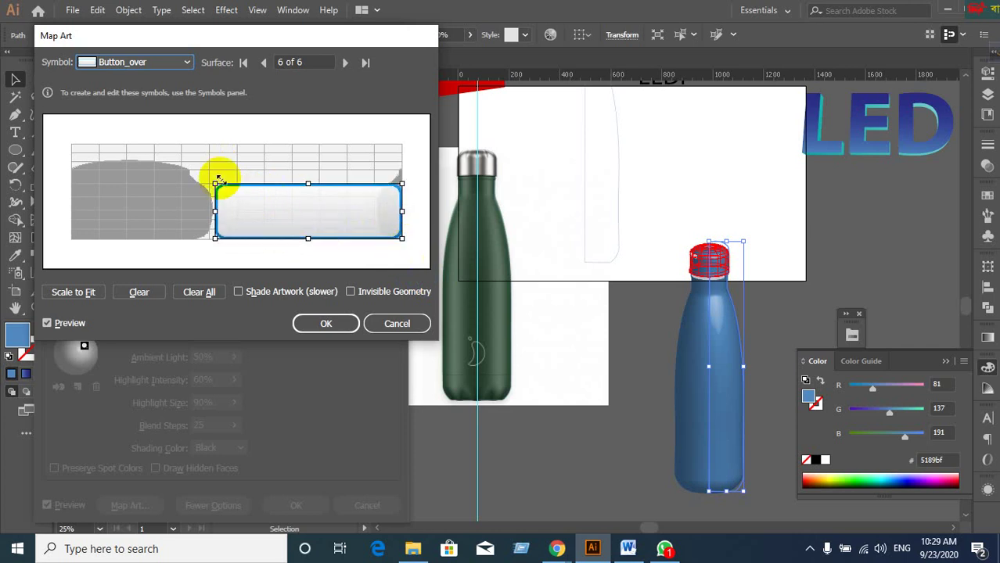
drag(216, 186, 68, 138)
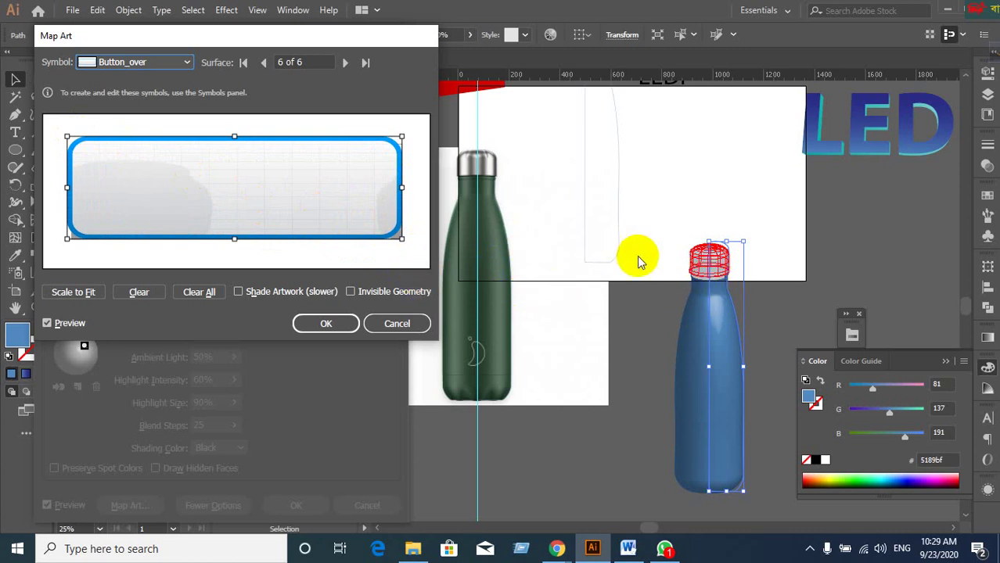
click(349, 324)
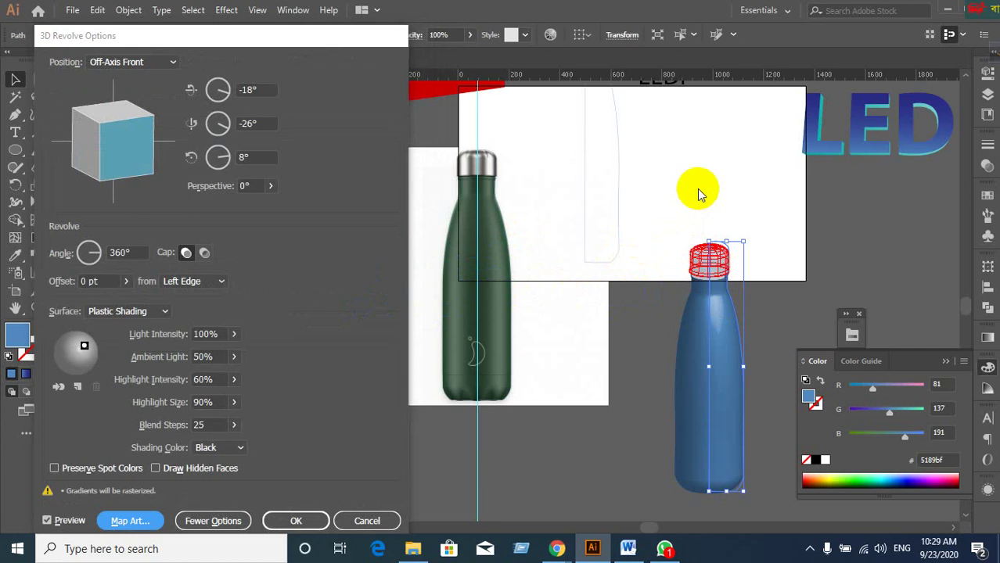
click(311, 519)
Check the rendered cap, then drag the 3D blue bottle to the left of the green bottle.
click(587, 450)
click(681, 435)
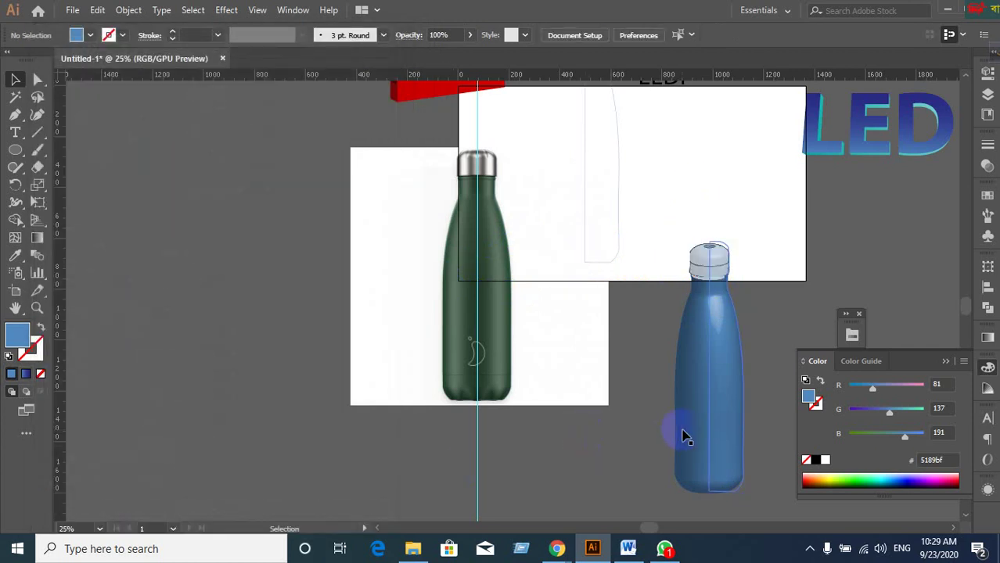
click(643, 462)
click(705, 302)
drag(726, 387, 320, 328)
click(205, 356)
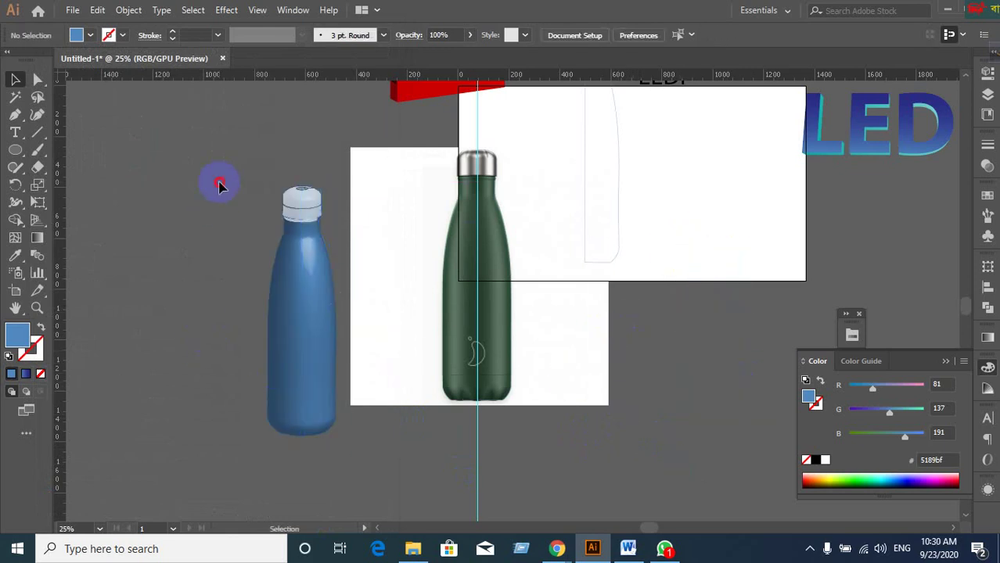
click(333, 373)
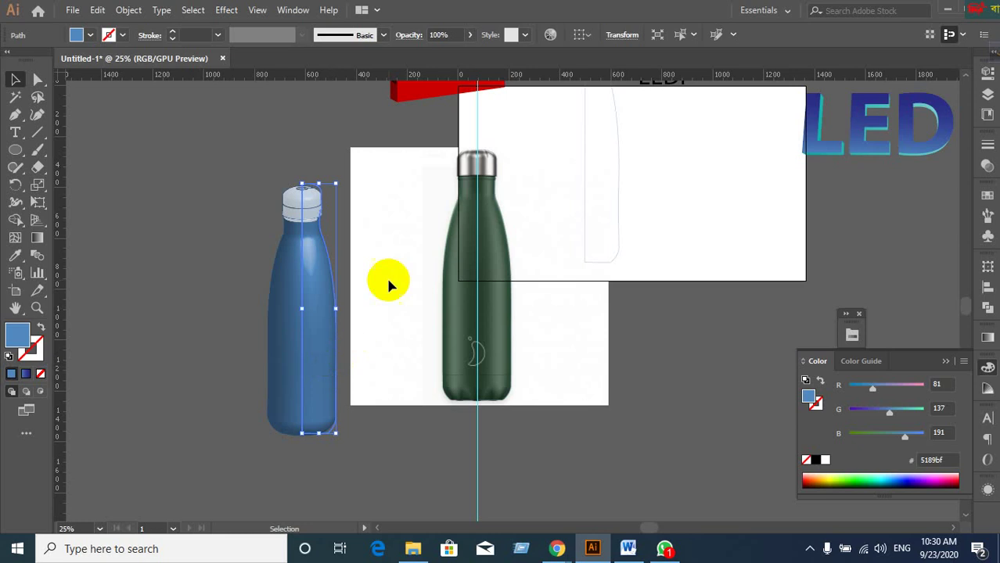
Try adding another 3D Revolve to the bottle, cancel the alert, and clear the selection.
click(226, 11)
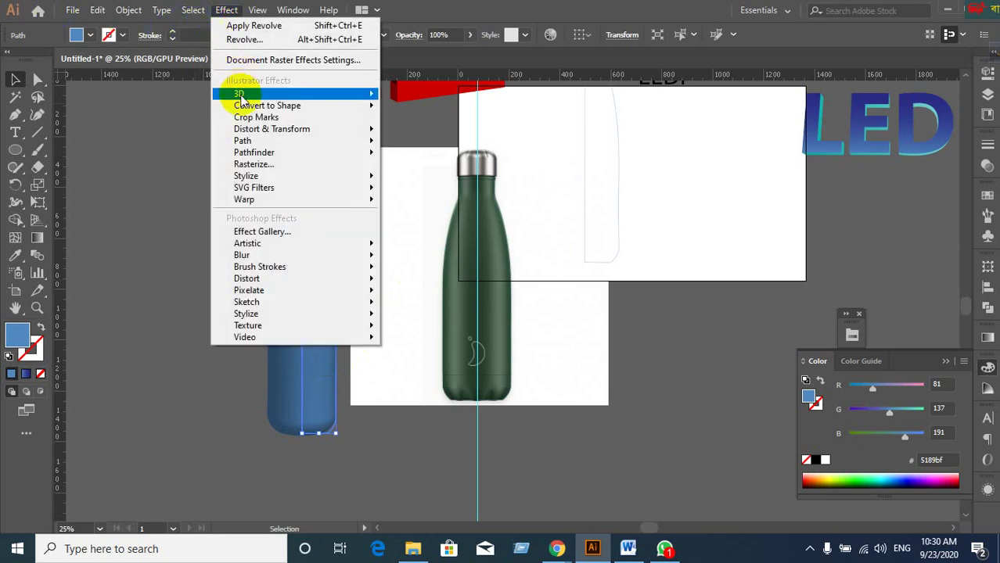
mouse_move(240, 96)
click(398, 114)
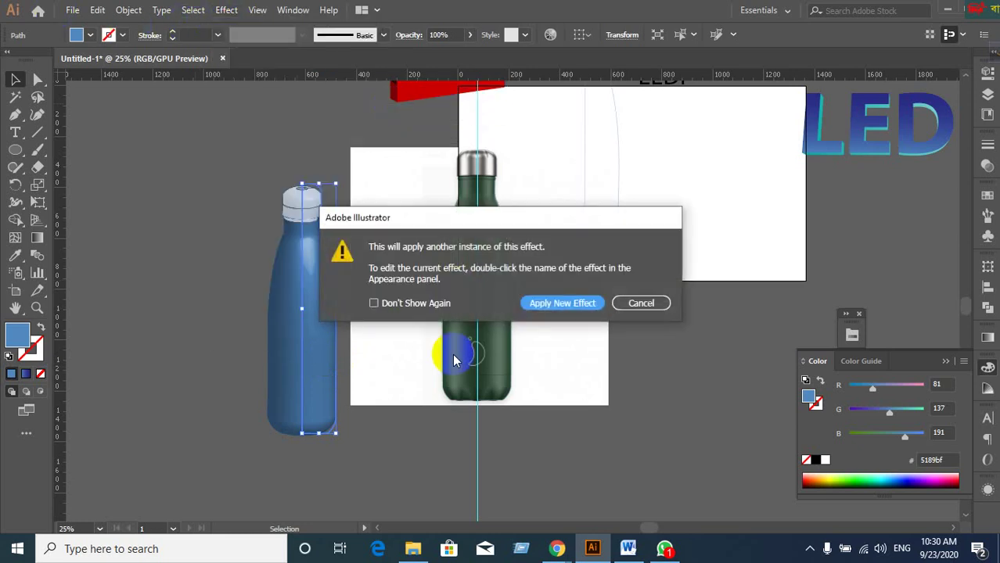
click(659, 302)
click(536, 331)
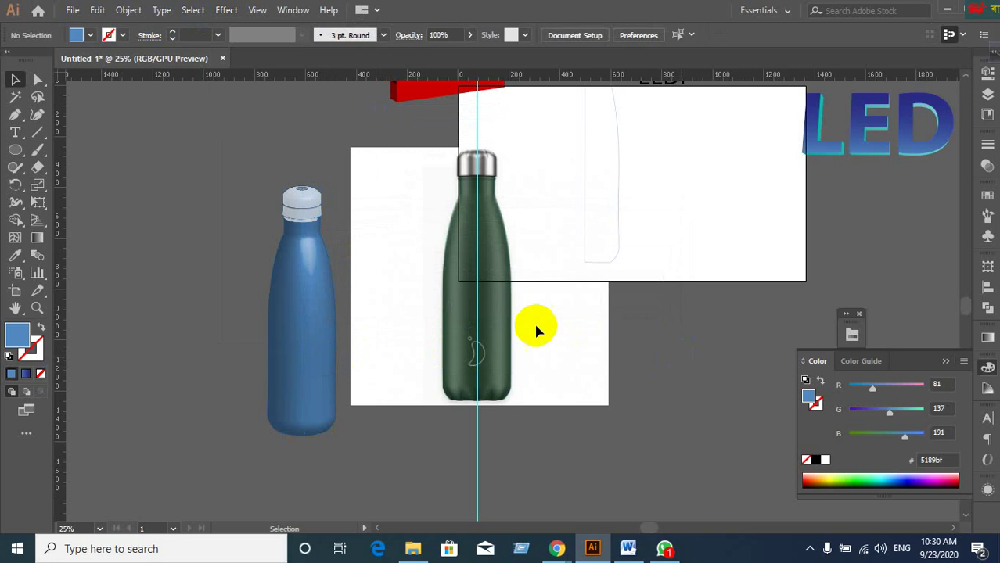
click(489, 440)
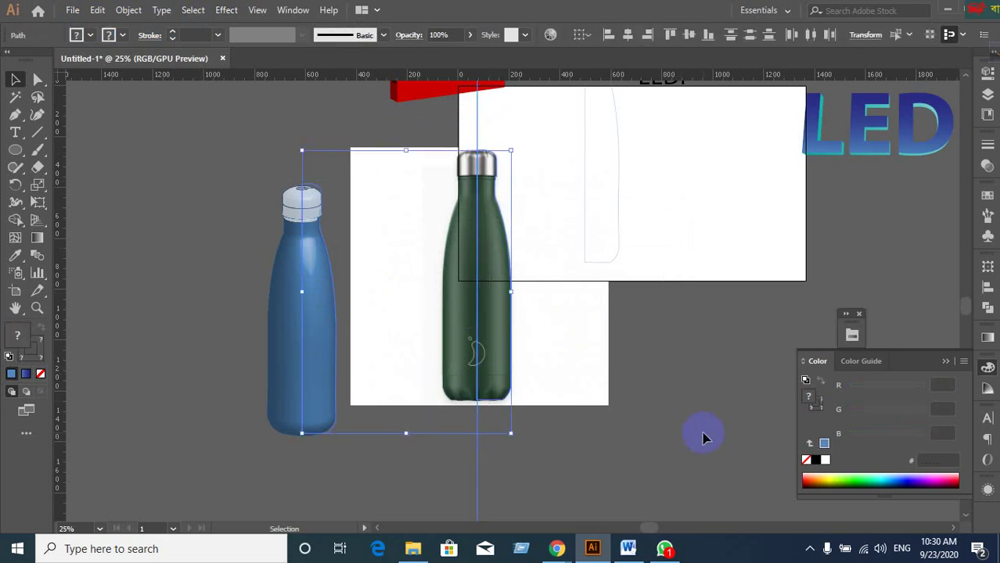
drag(550, 174, 622, 277)
Draw a blue circle to the right of the green bottle photo.
scroll(703, 285, down, 2)
scroll(705, 285, up, 1)
scroll(598, 279, up, 1)
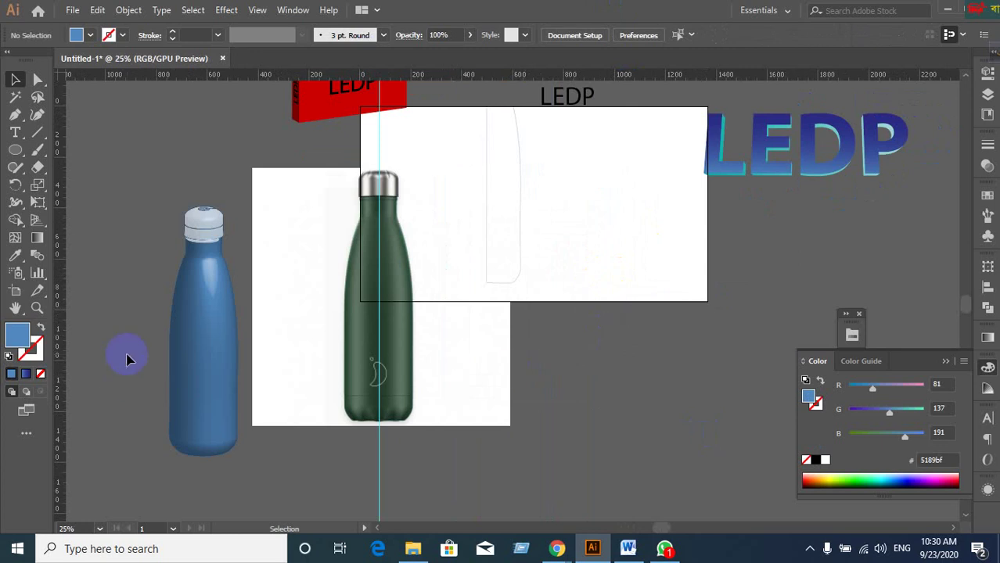
click(228, 374)
click(397, 355)
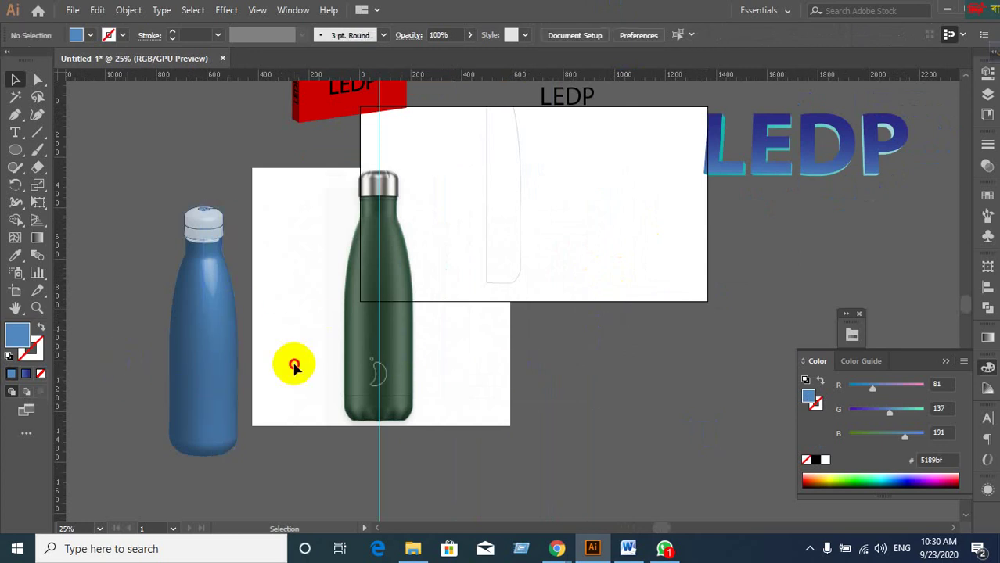
click(222, 336)
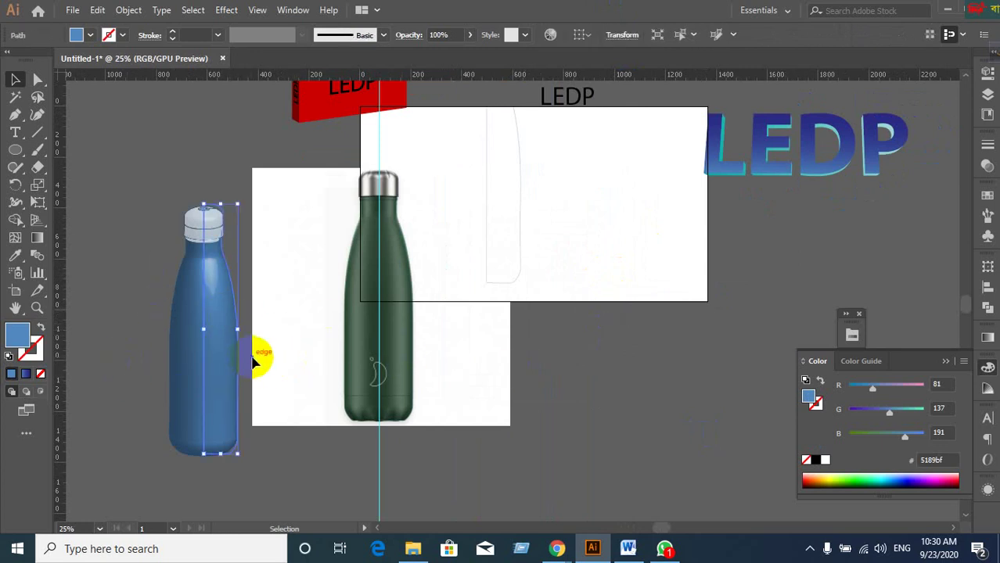
click(274, 332)
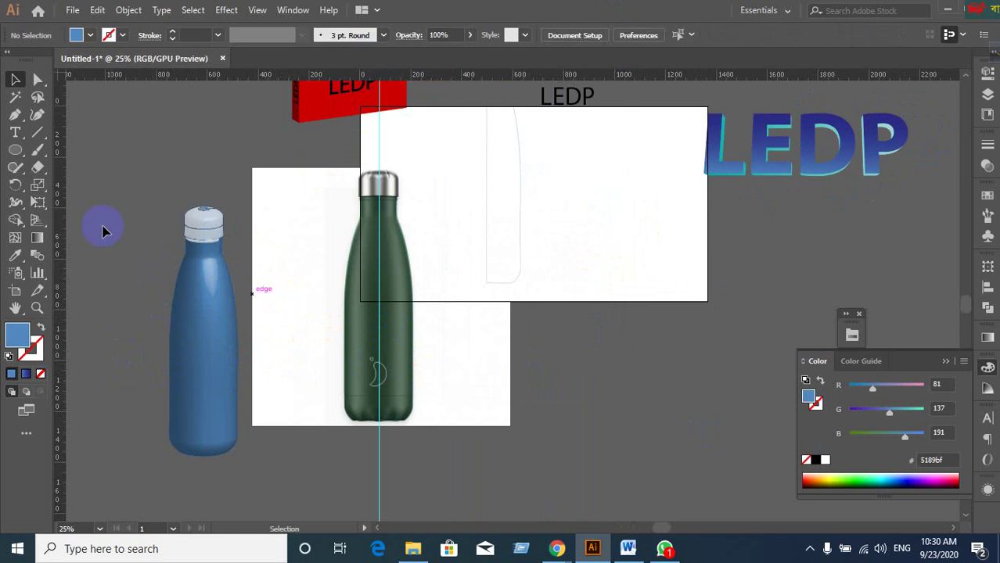
drag(531, 347, 682, 453)
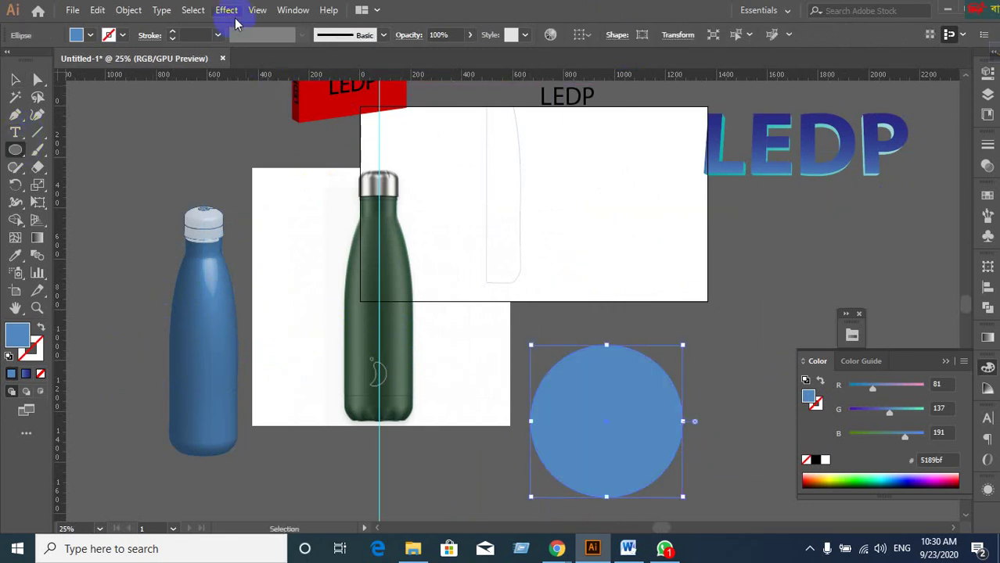
Apply Effect > 3D > Revolve to the circle with preview on and confirm it.
click(227, 10)
mouse_move(255, 97)
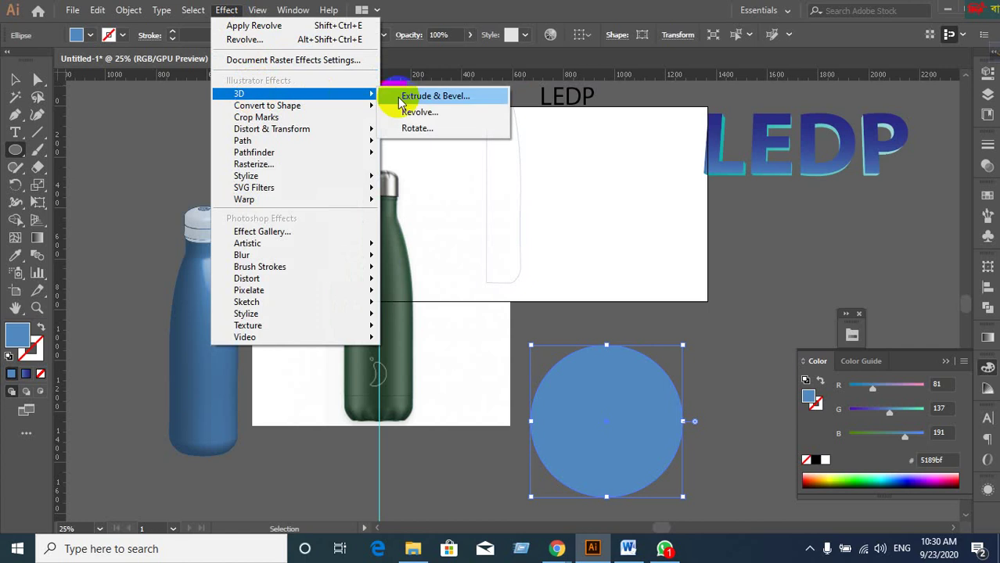
click(415, 113)
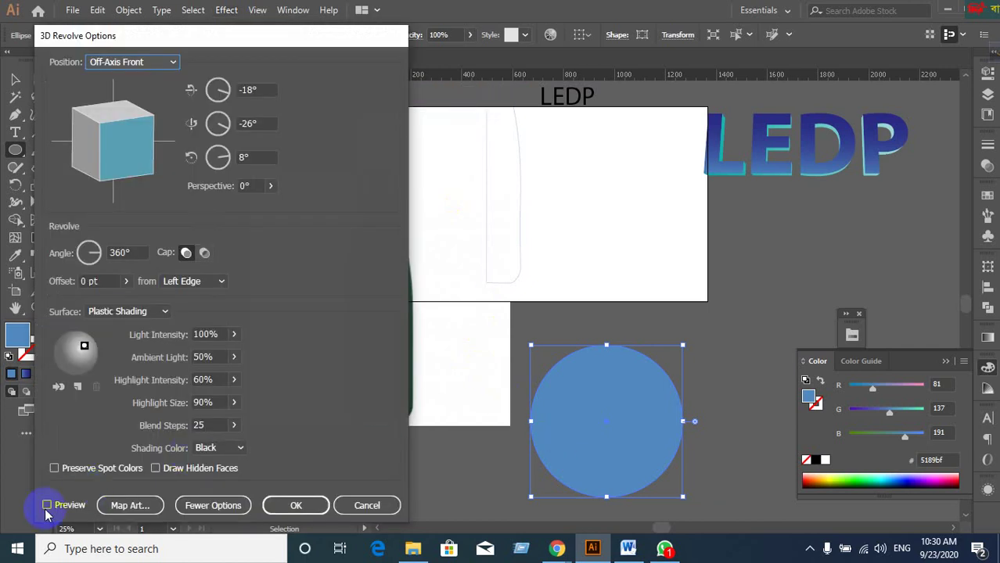
click(47, 507)
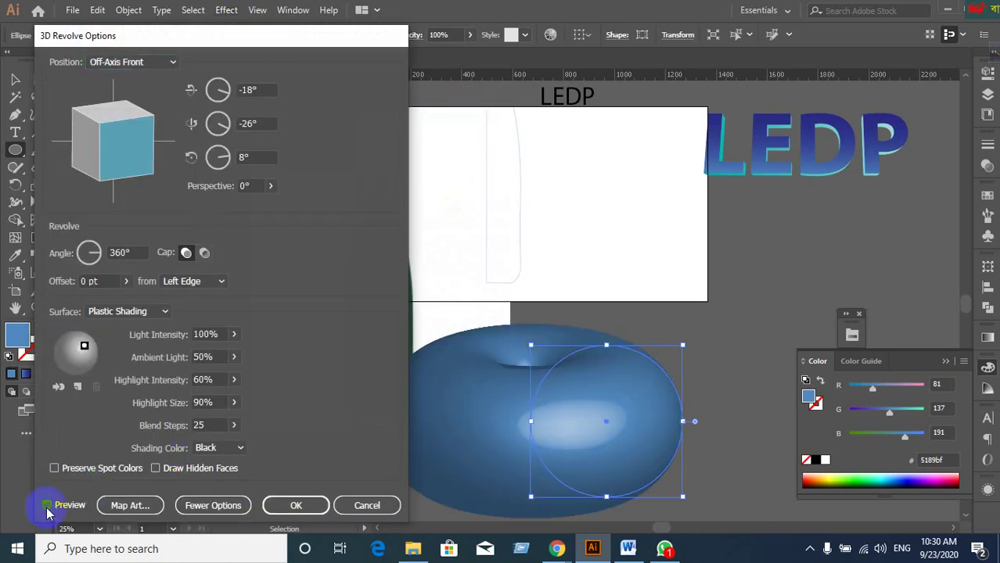
click(298, 507)
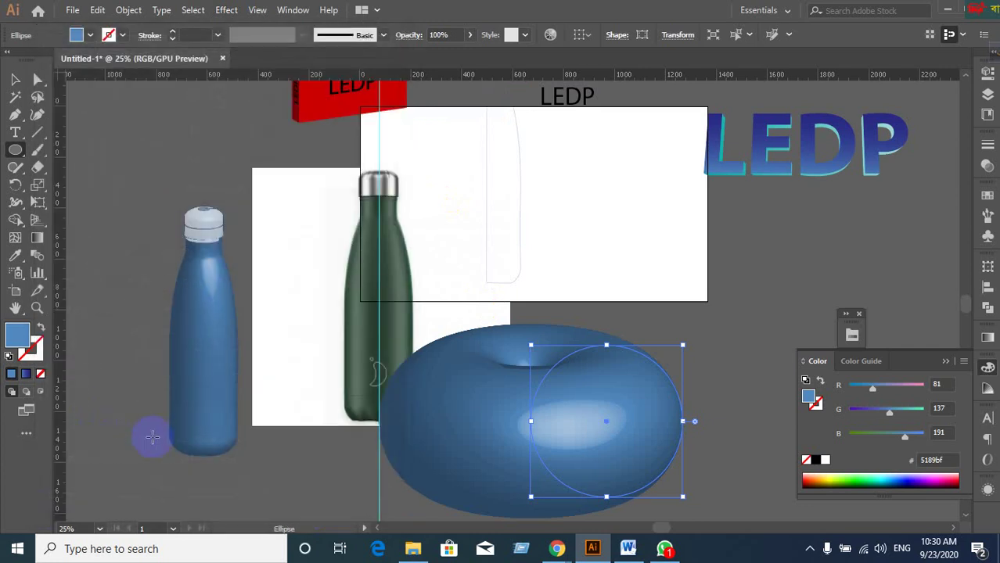
Undo the revolve, delete that circle, and draw a new circle beside the green bottle.
click(14, 80)
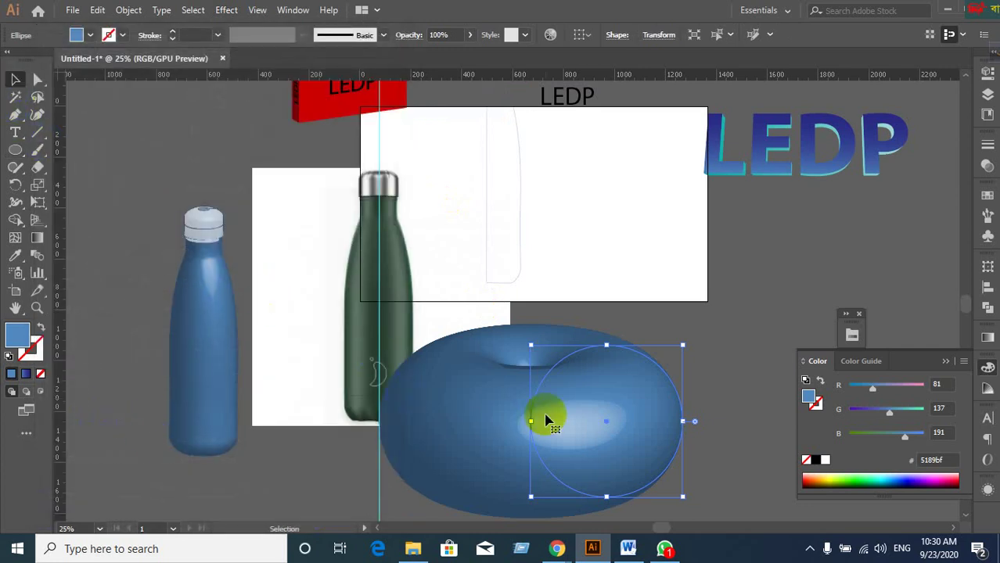
click(636, 416)
key(ctrl+z)
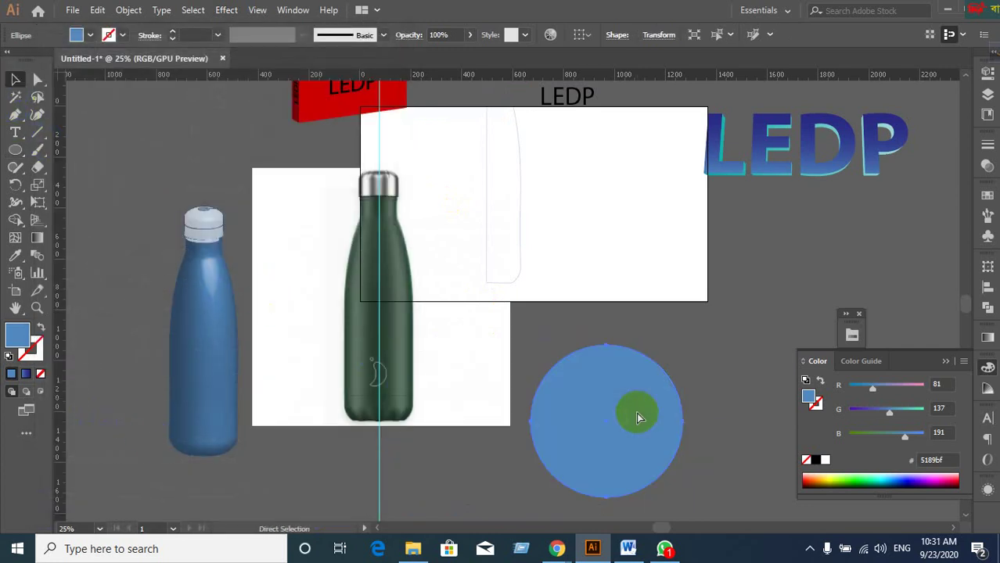
drag(632, 401, 656, 364)
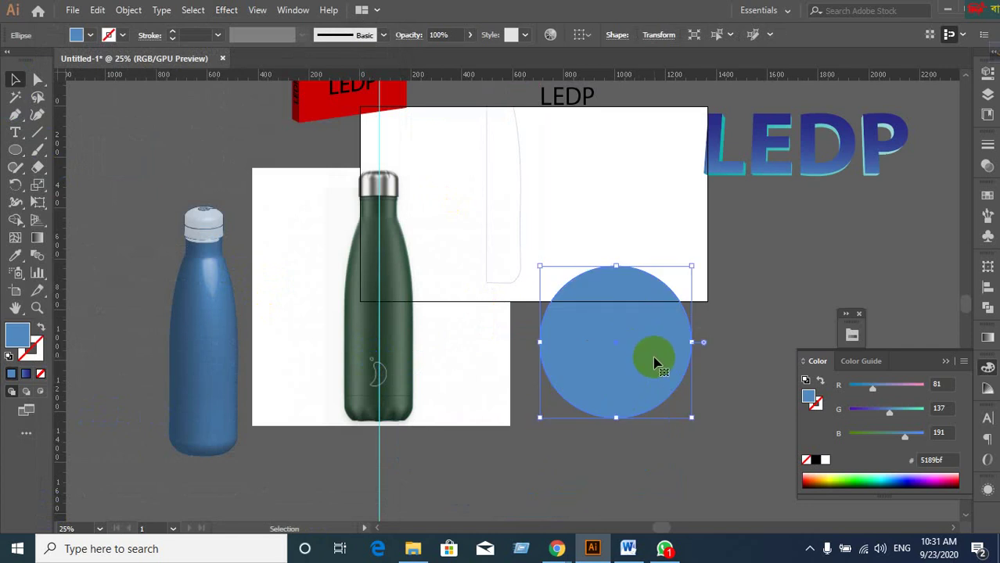
key(Delete)
click(17, 150)
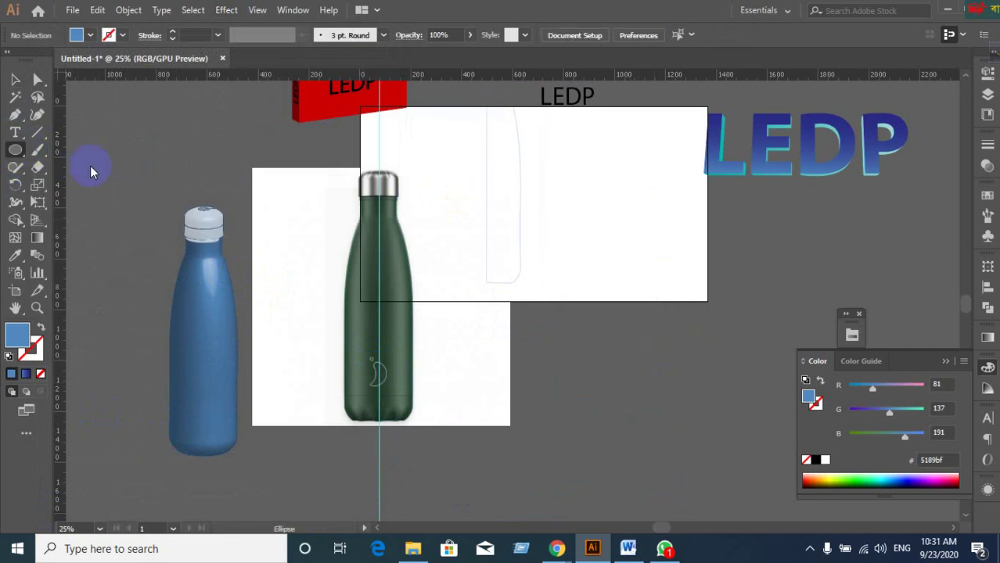
drag(557, 248, 684, 398)
Apply Effect > 3D > Revolve to the new circle with preview on.
click(227, 10)
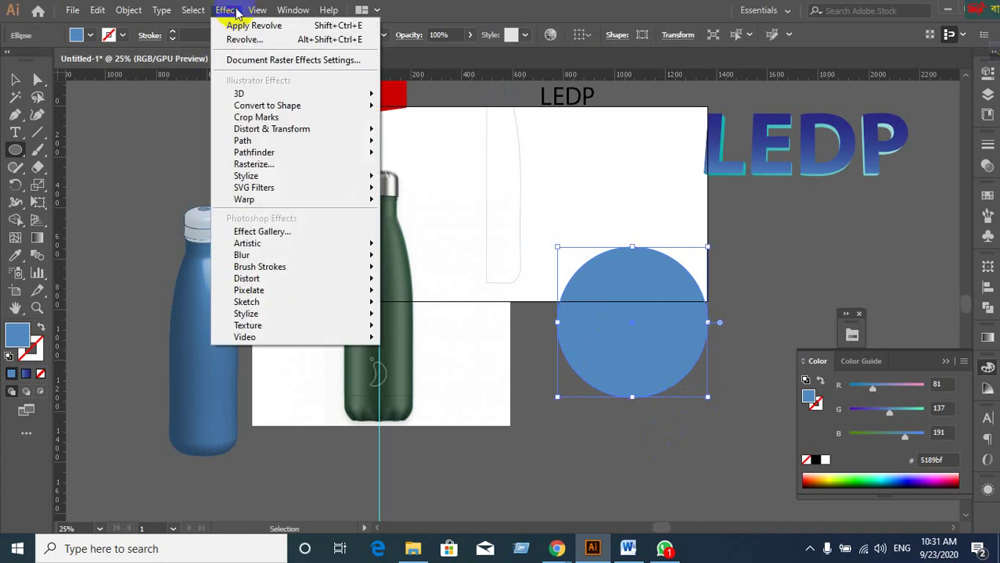
mouse_move(335, 94)
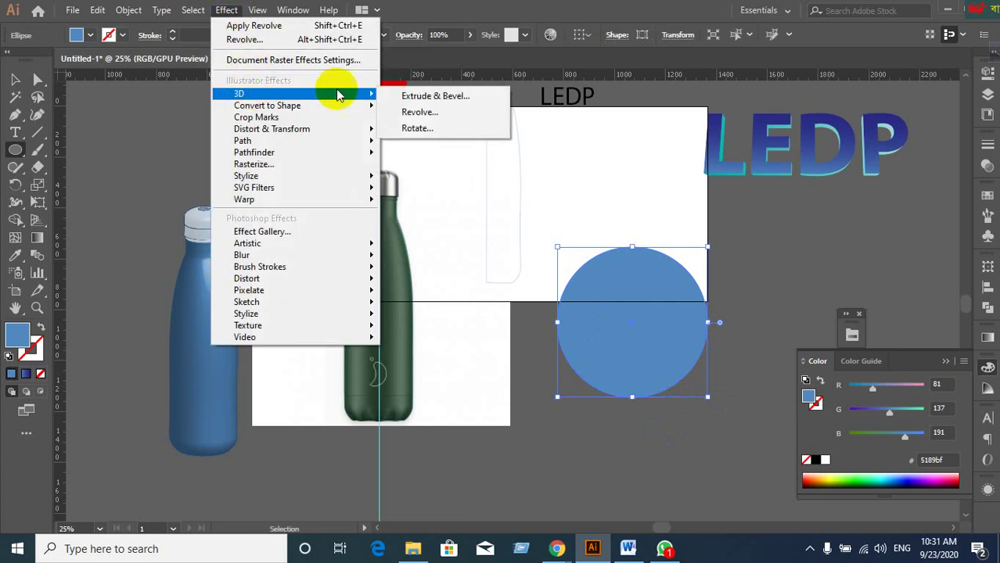
click(411, 107)
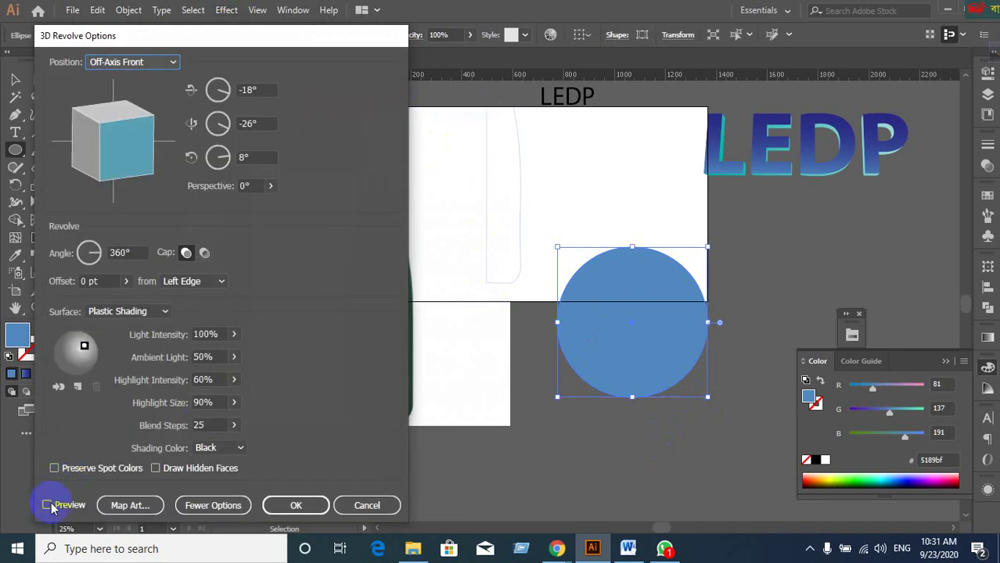
click(48, 505)
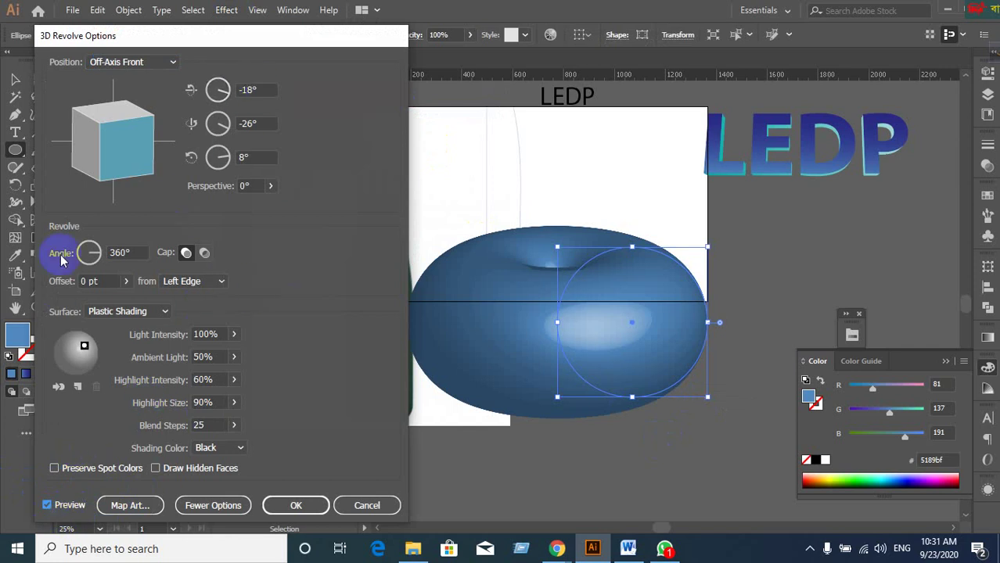
Set the revolve angle to 360°, adjust the second rotation angle, and confirm the torus.
click(143, 253)
scroll(143, 252, down, 13)
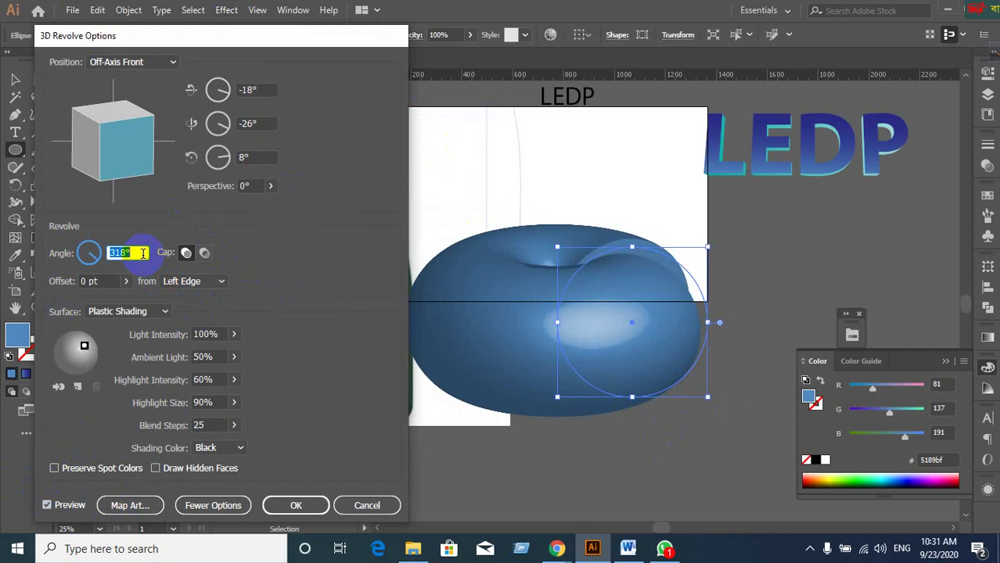
scroll(143, 253, down, 10)
scroll(143, 253, down, 20)
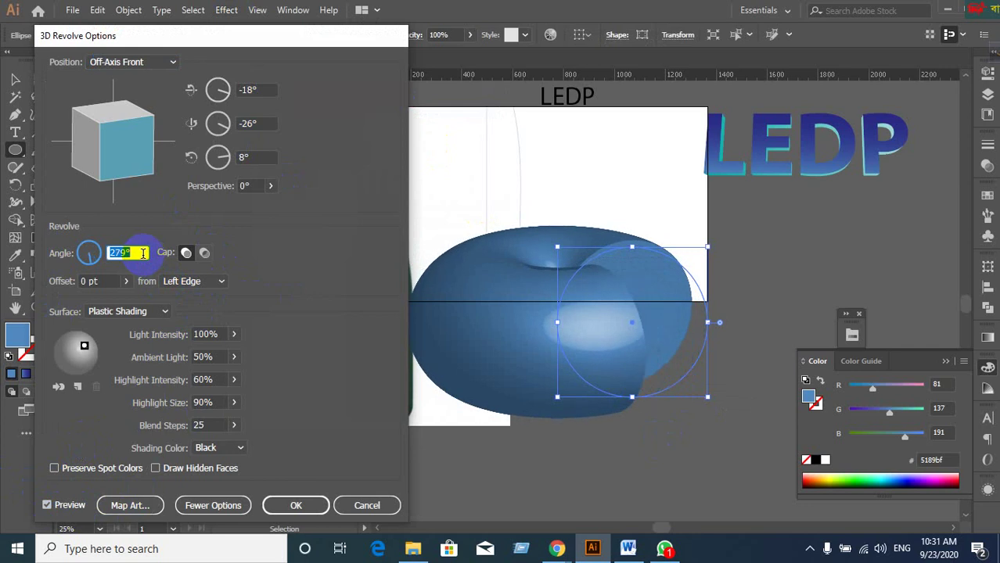
scroll(143, 253, down, 20)
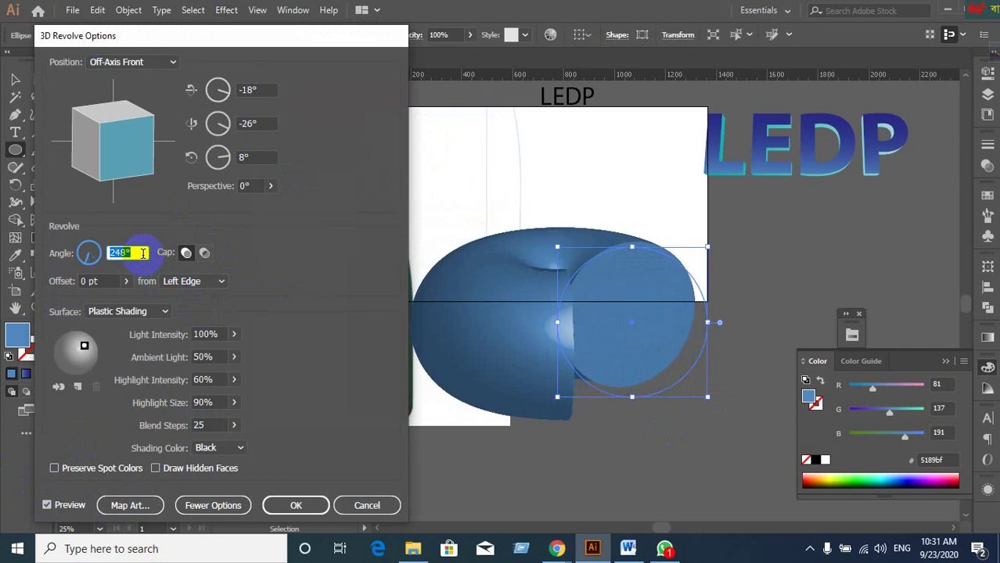
scroll(143, 253, down, 4)
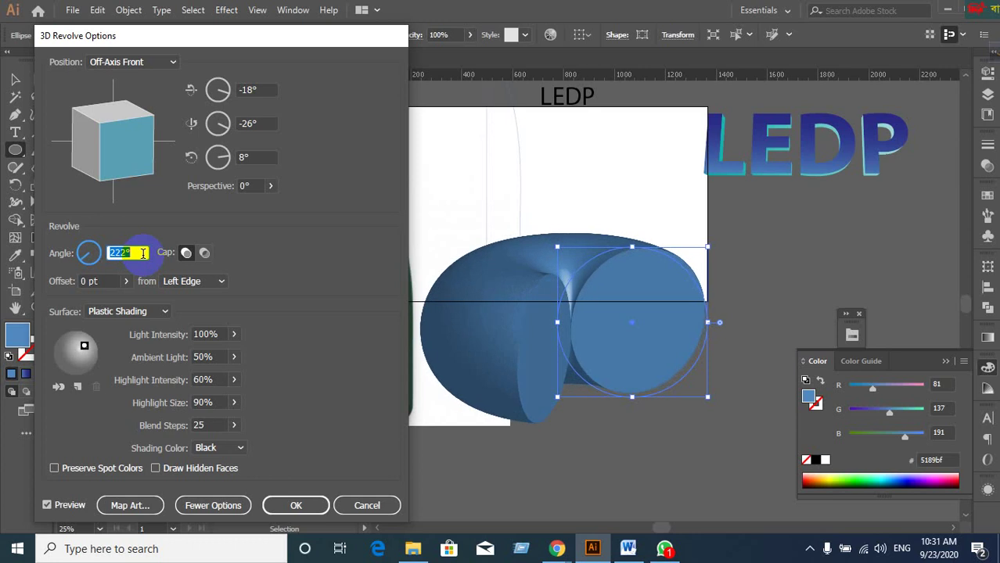
scroll(143, 252, up, 4)
text(36)
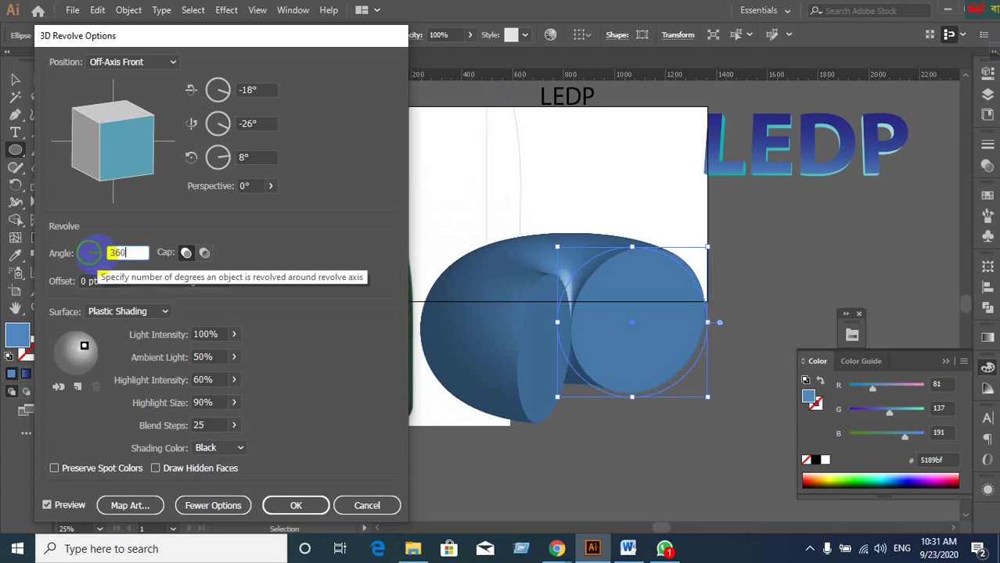
text(0)
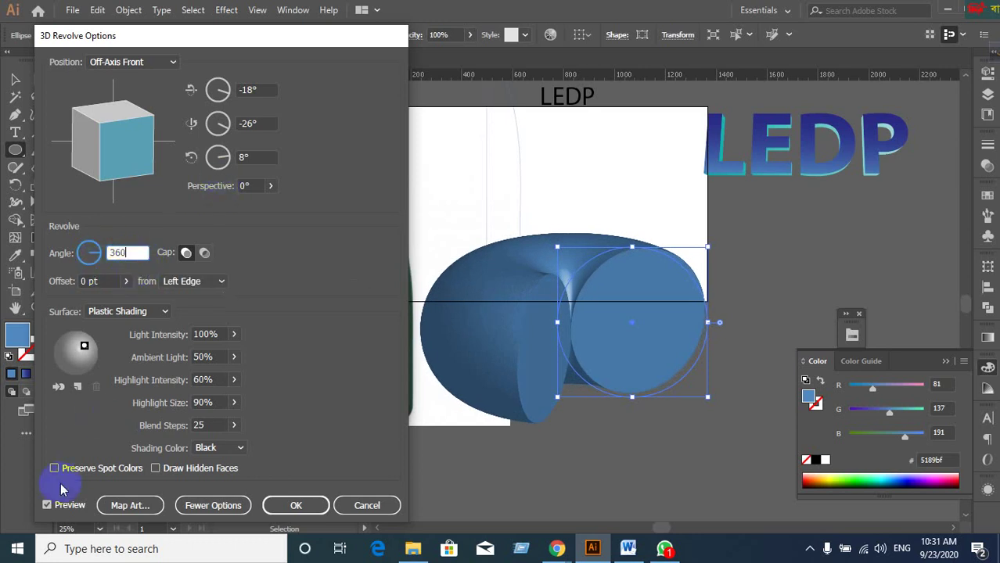
click(47, 507)
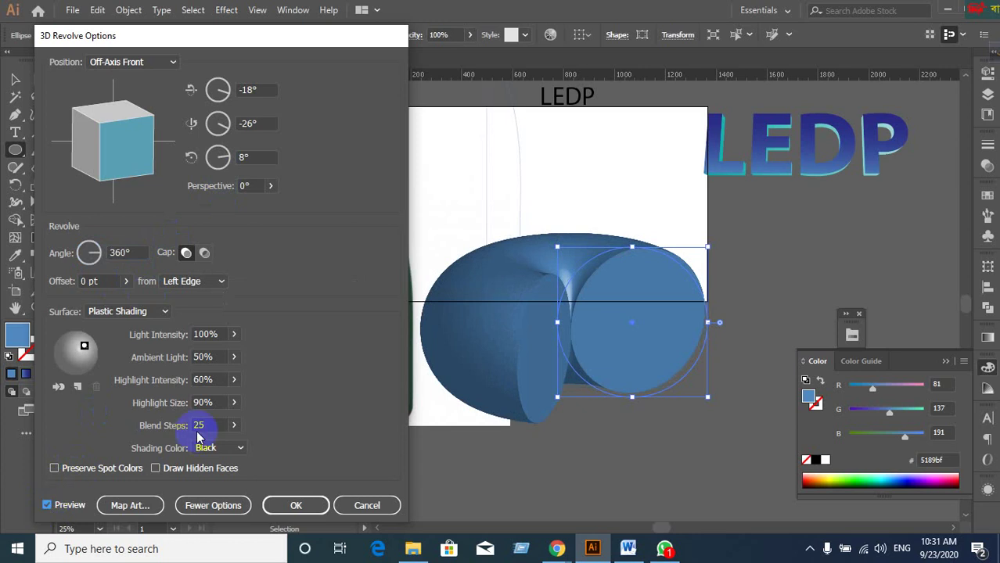
click(262, 123)
click(347, 505)
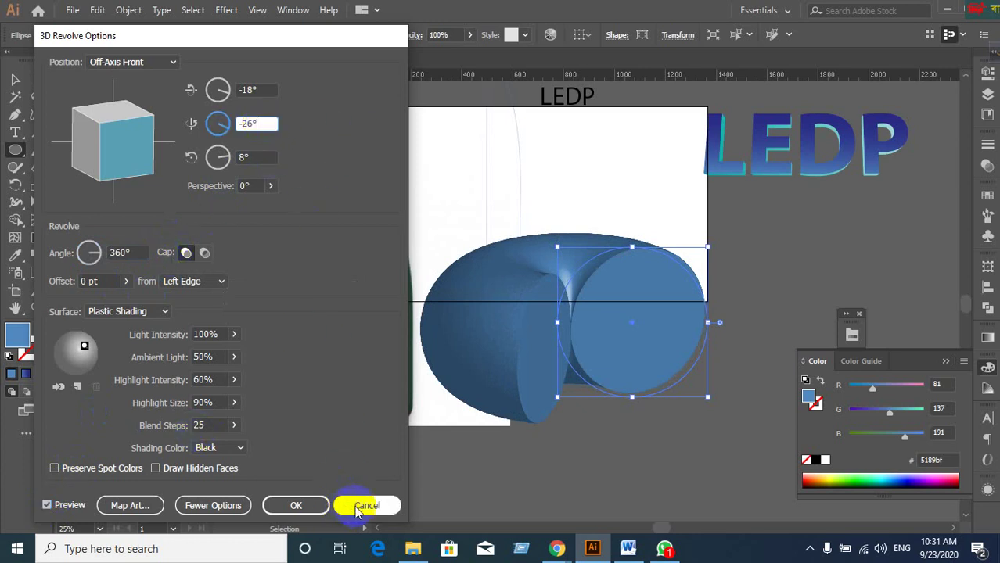
click(295, 505)
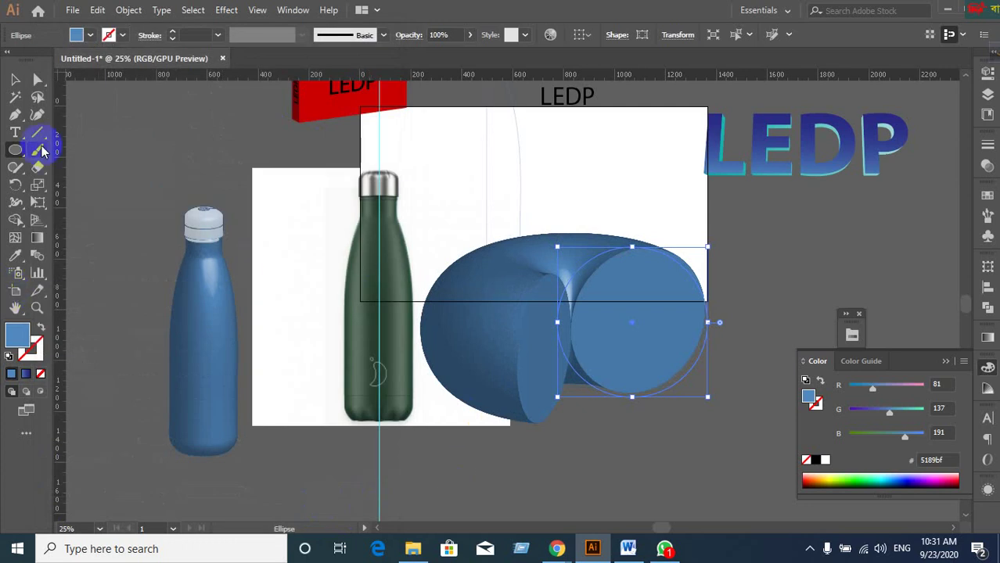
Move the blue torus up-left onto the top of the blue bottle.
click(15, 79)
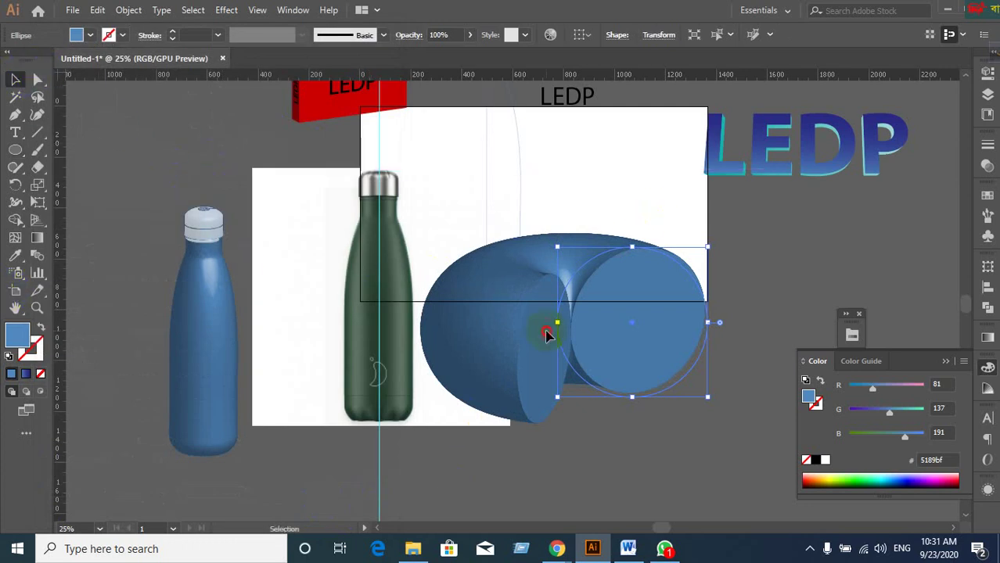
drag(546, 335, 132, 202)
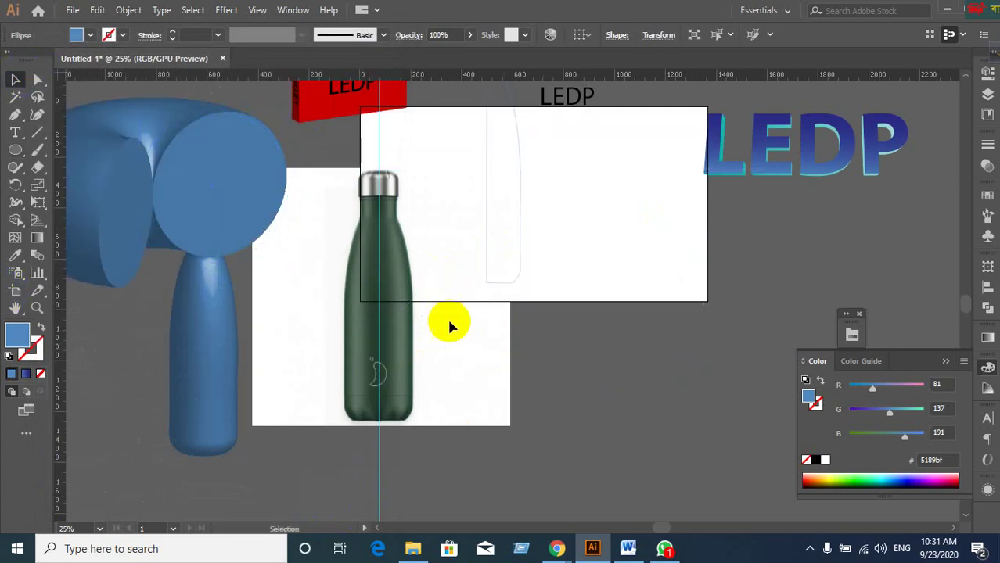
click(447, 320)
Add 'LEDP' text below the white board and scale it up to about 322 pt.
click(15, 133)
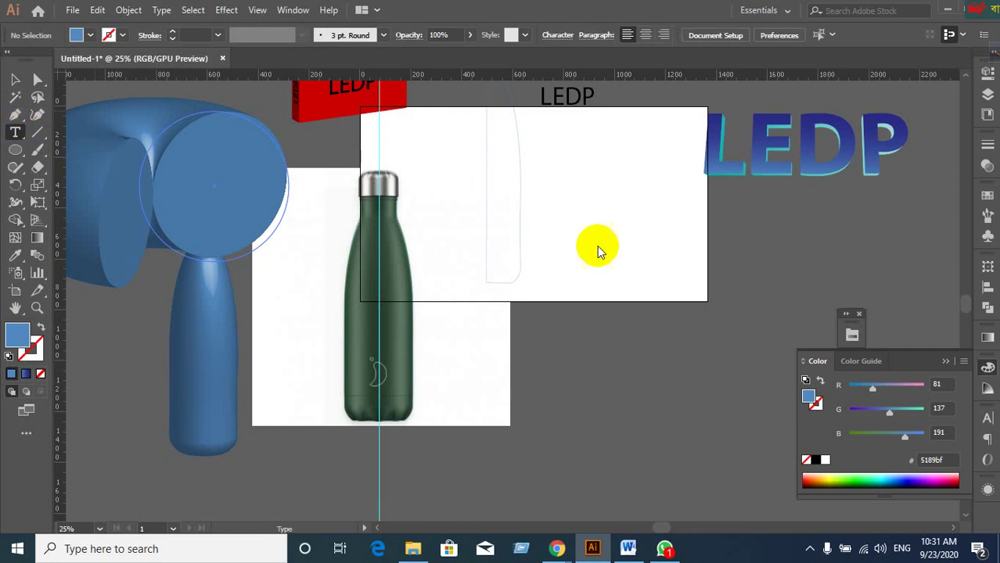
click(583, 312)
text(LEDP)
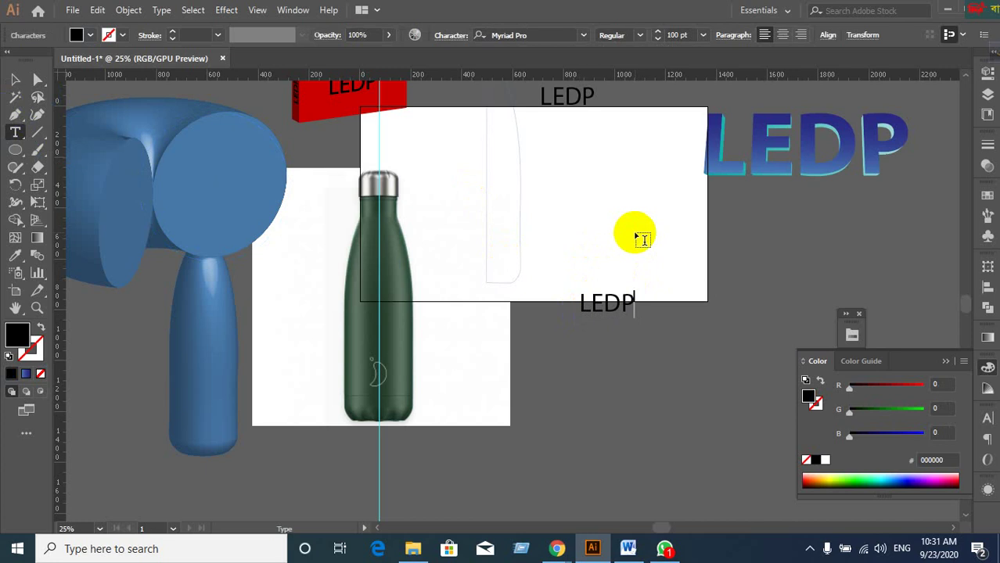
click(15, 79)
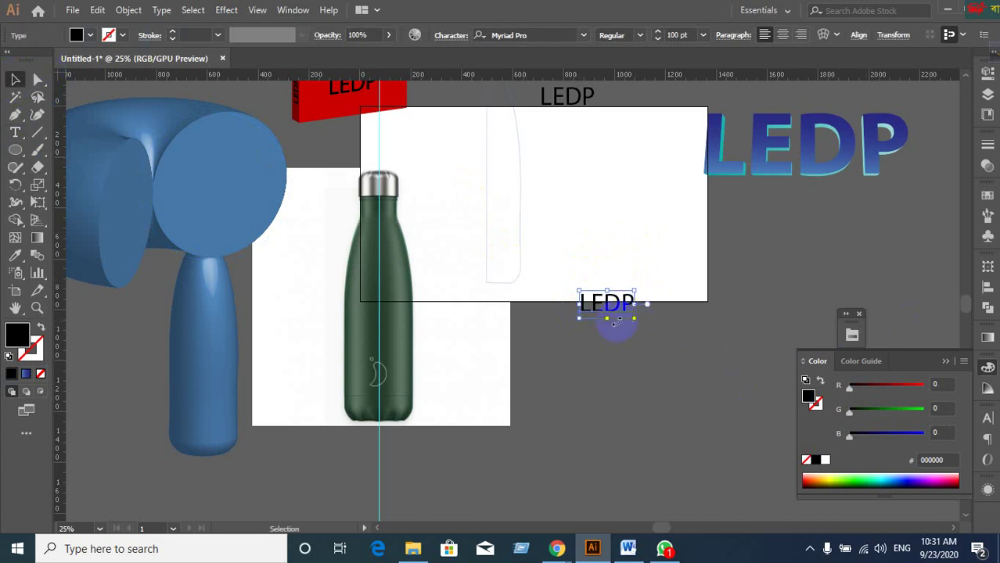
drag(632, 321, 647, 350)
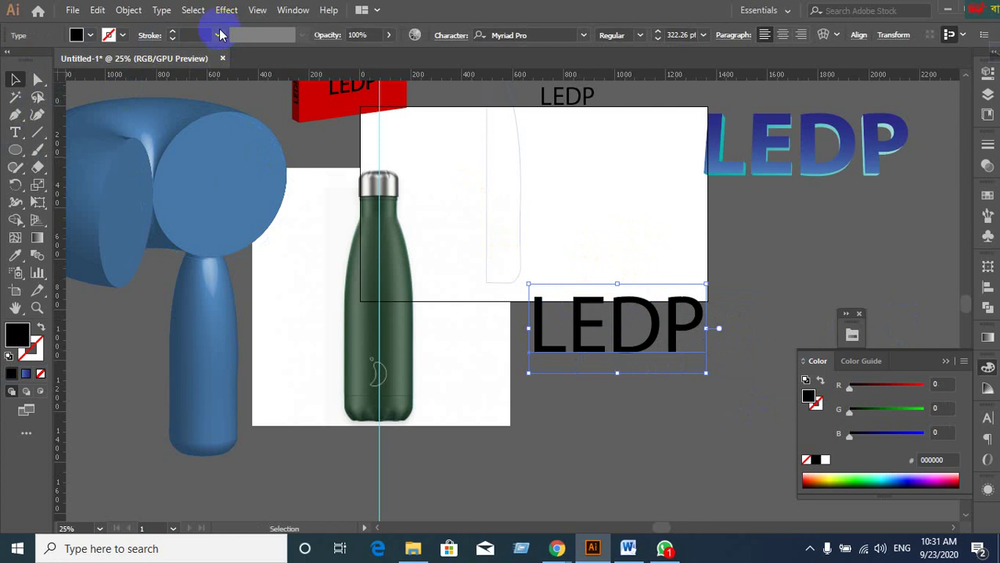
Apply a 3D Revolve to the LEDP text with live preview and confirm it.
click(226, 9)
mouse_move(239, 94)
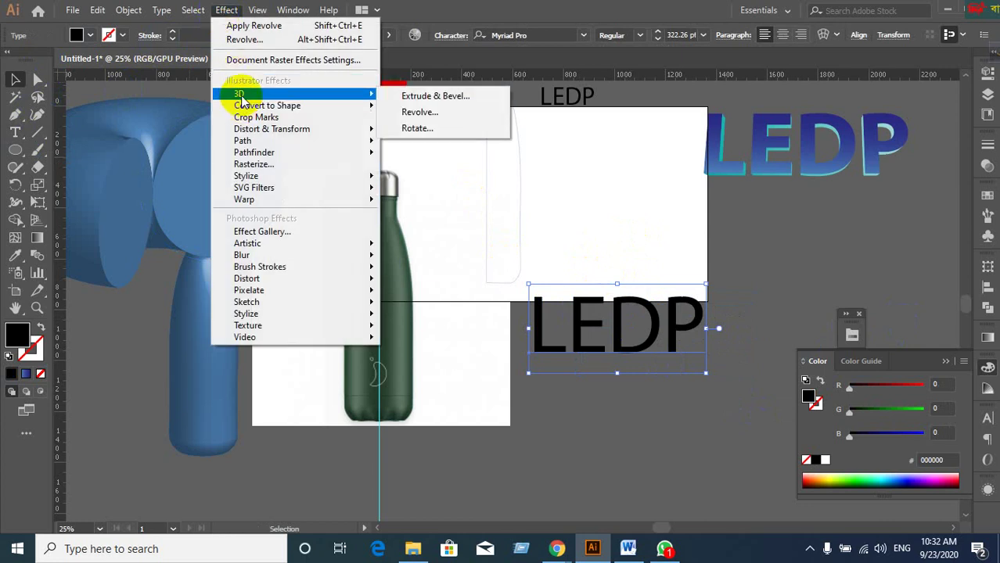
click(406, 114)
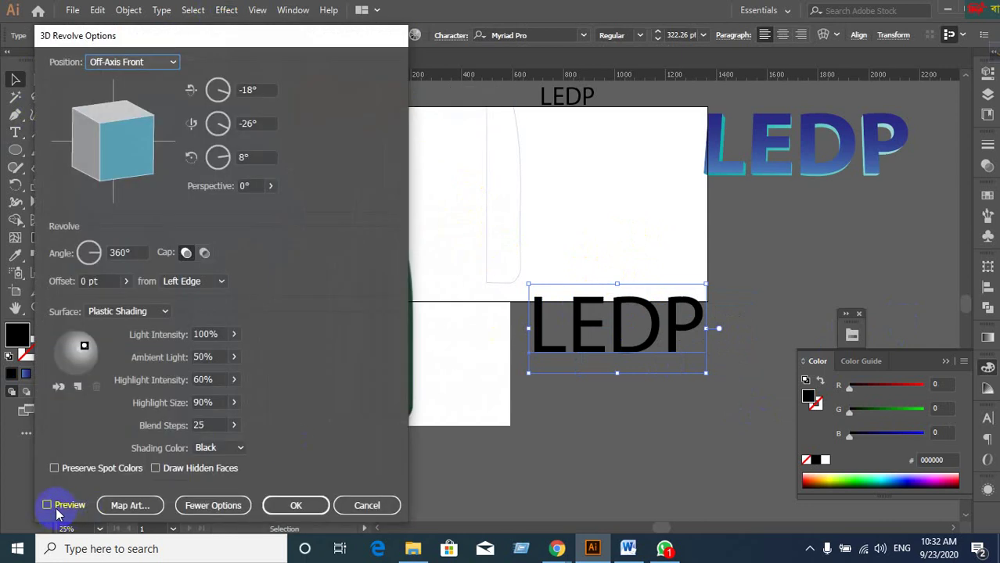
click(56, 508)
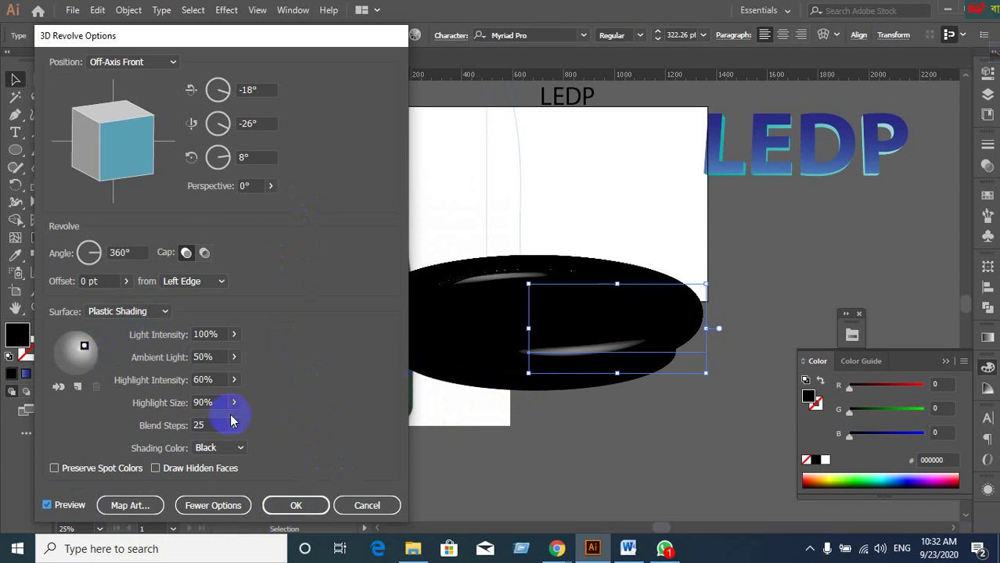
click(297, 504)
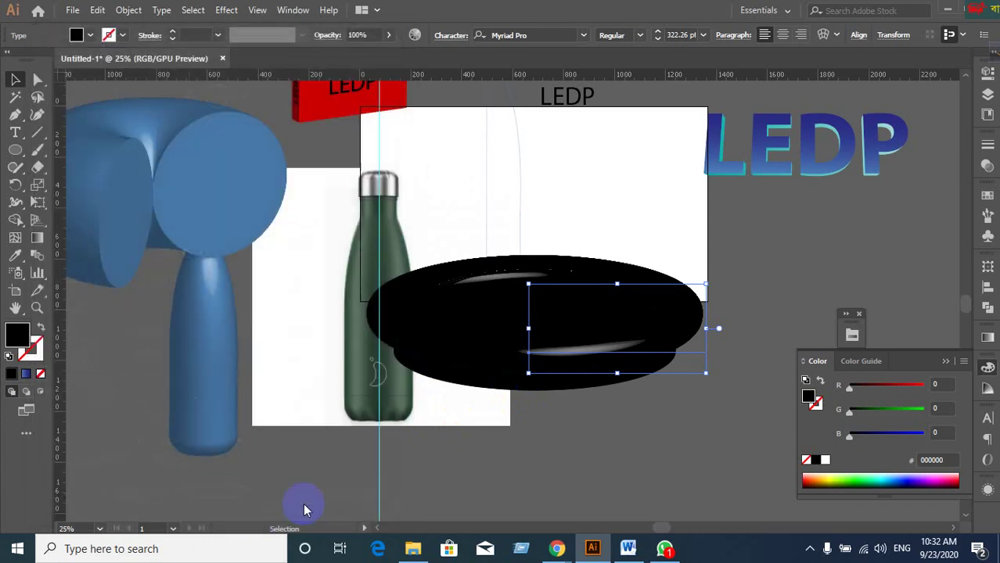
Recolour the revolved disc red, then magenta, and review its 3D Revolve in Appearance.
click(987, 199)
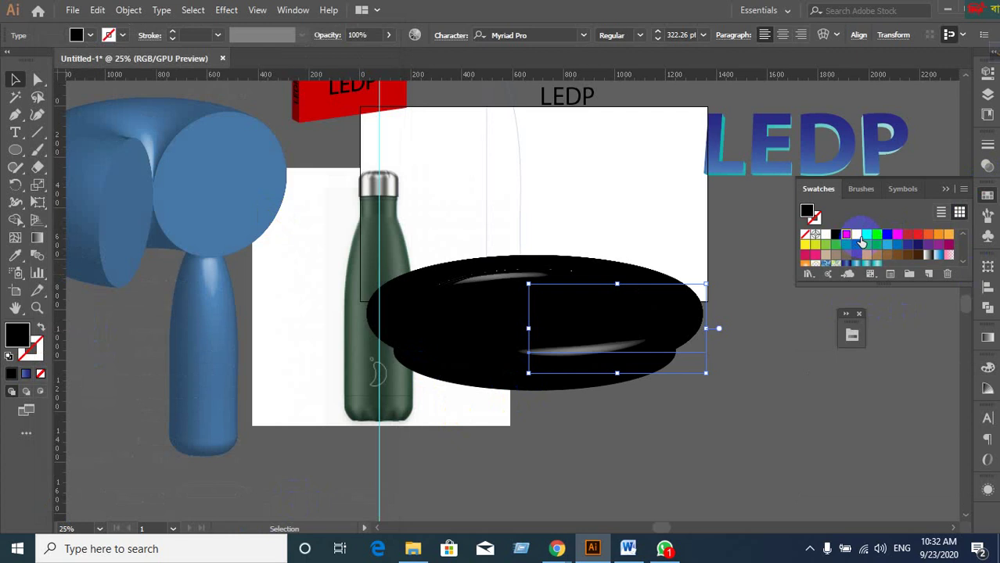
click(847, 235)
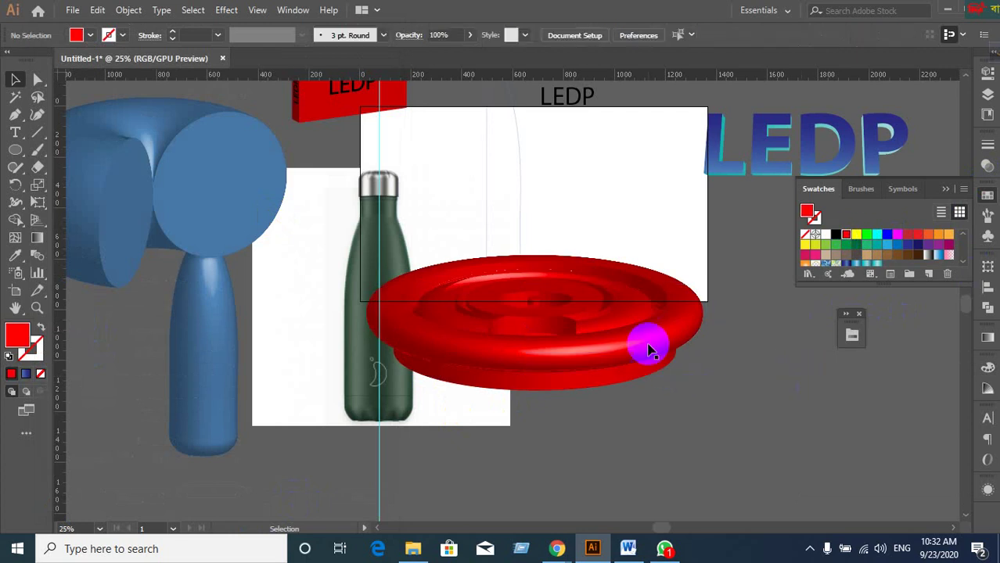
click(897, 235)
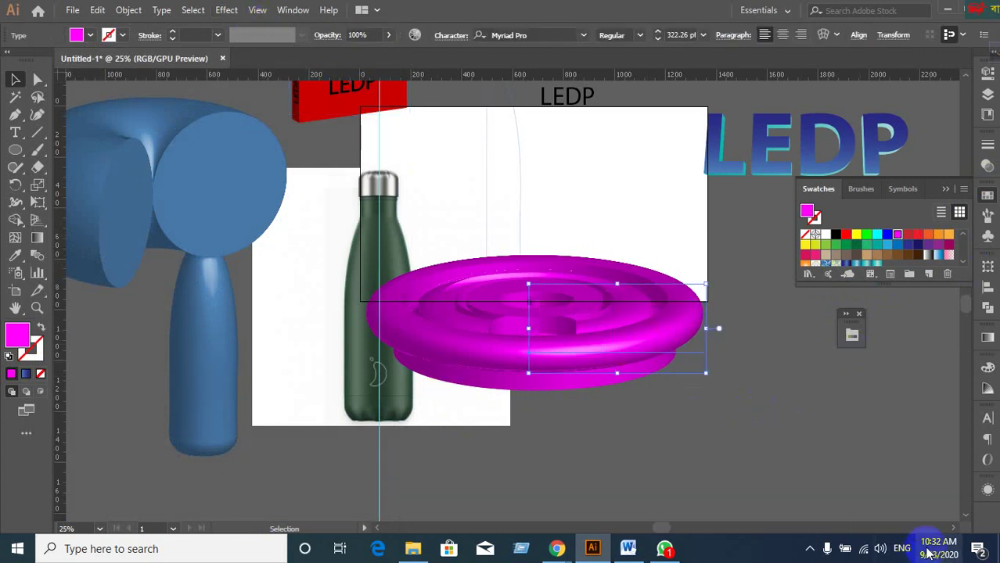
click(985, 493)
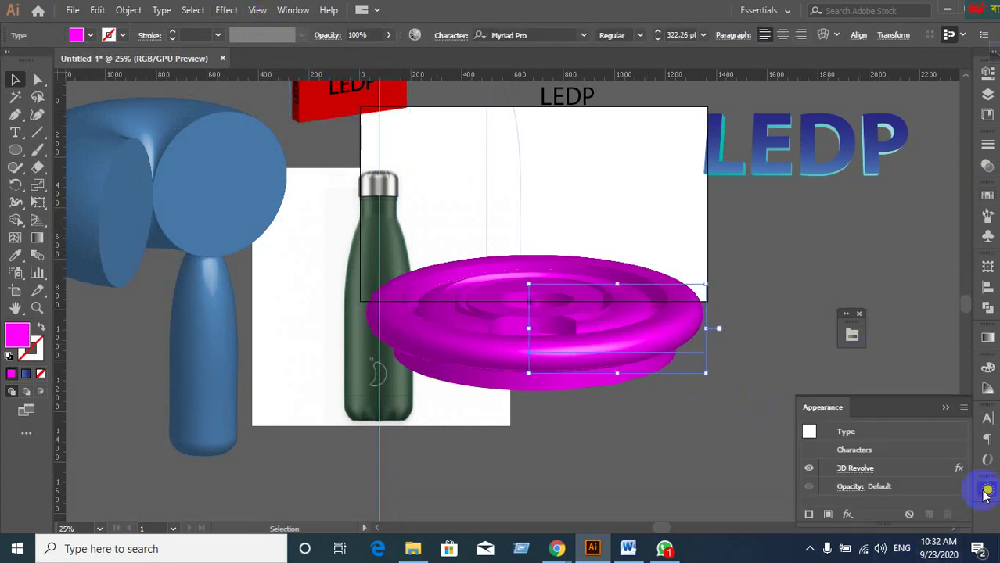
click(871, 475)
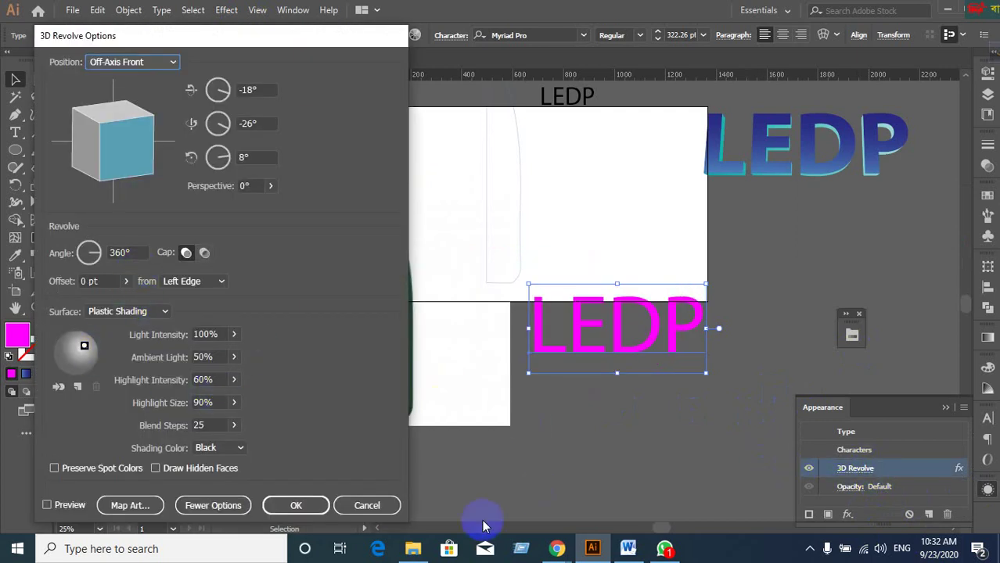
click(369, 506)
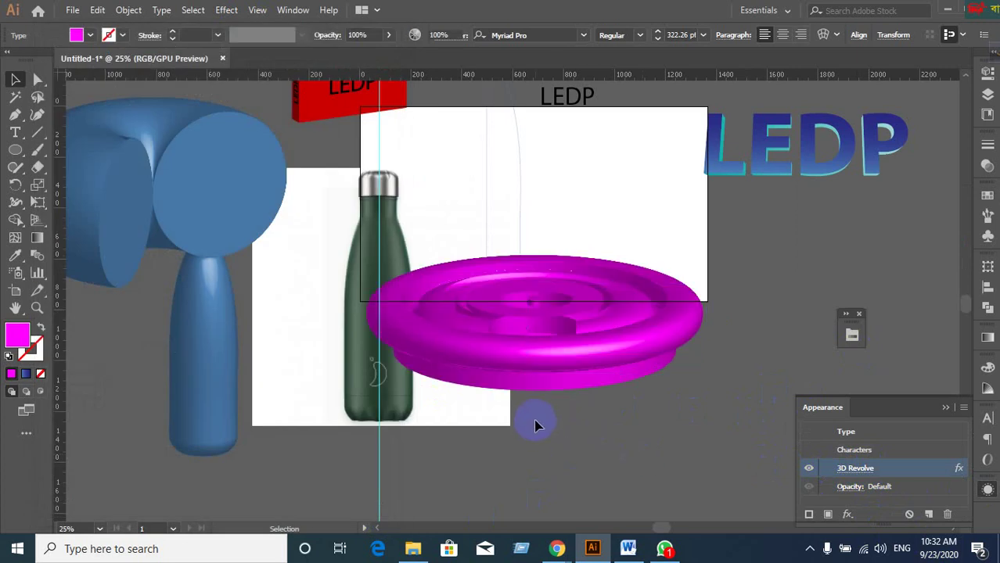
Select the magenta disc and delete it.
click(538, 436)
click(487, 420)
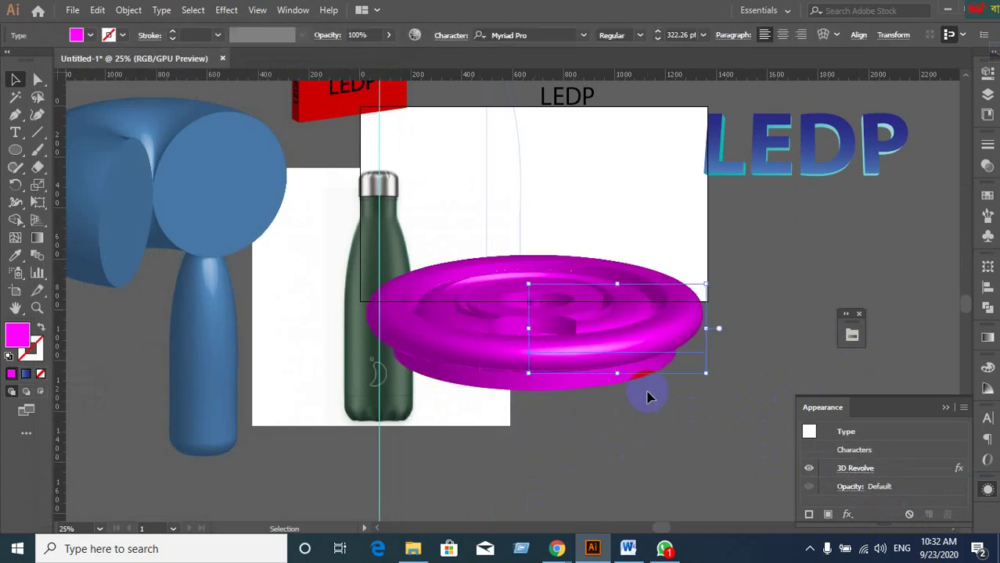
key(Delete)
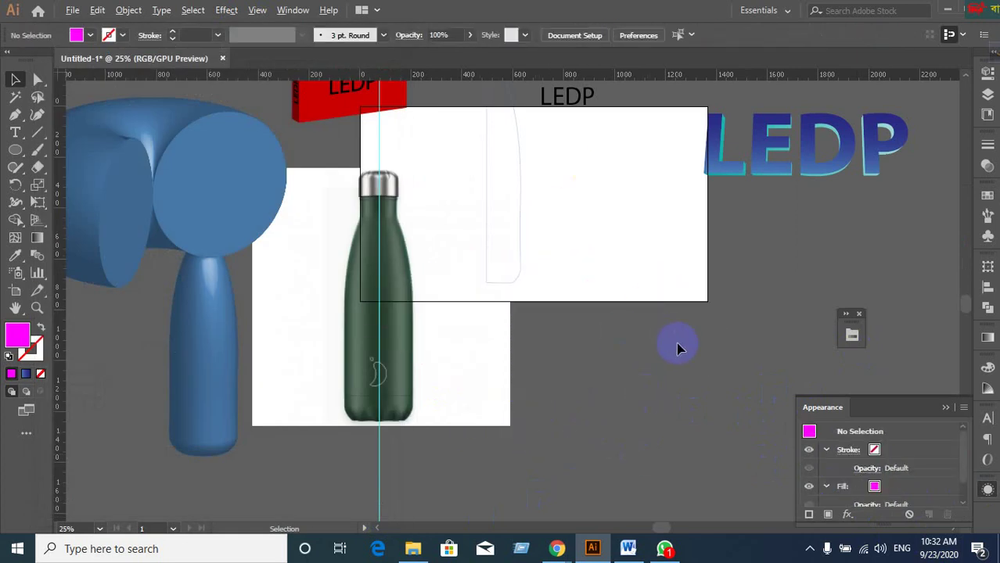
Pan to the empty area above the torus and draw a quarter-circle arc with the Arc tool.
scroll(678, 349, down, 2)
scroll(678, 348, up, 1)
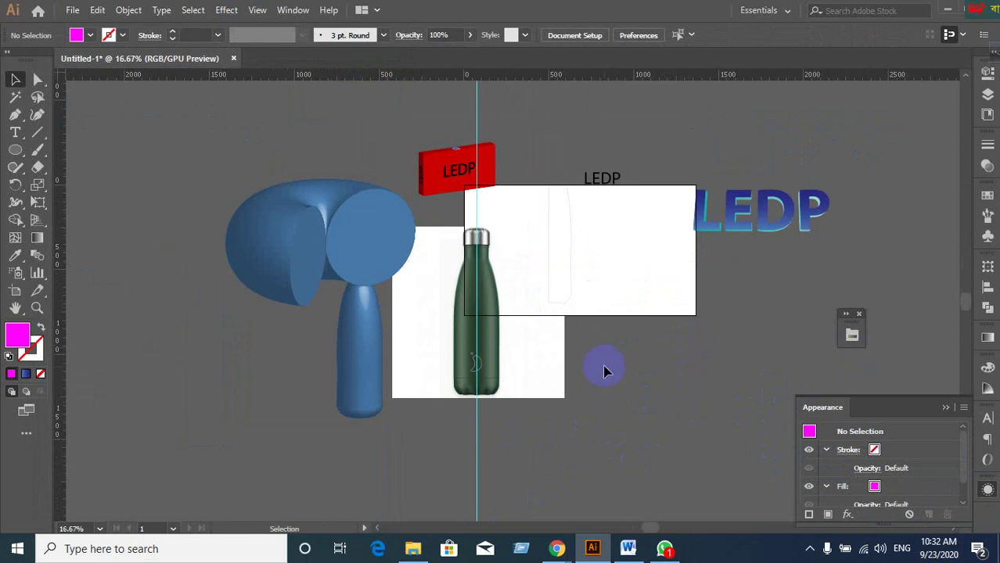
scroll(605, 371, down, 1)
scroll(607, 360, up, 1)
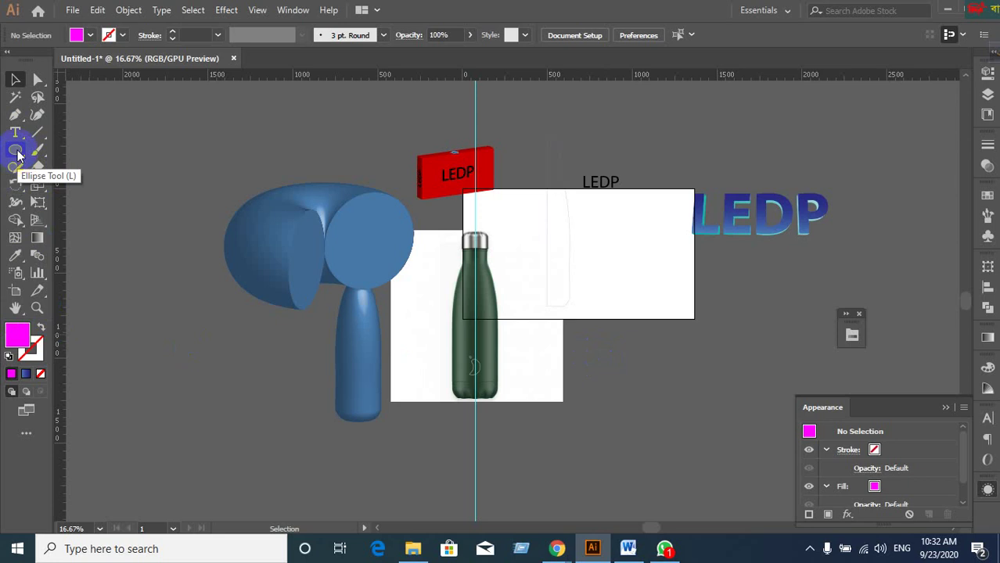
drag(238, 262, 375, 403)
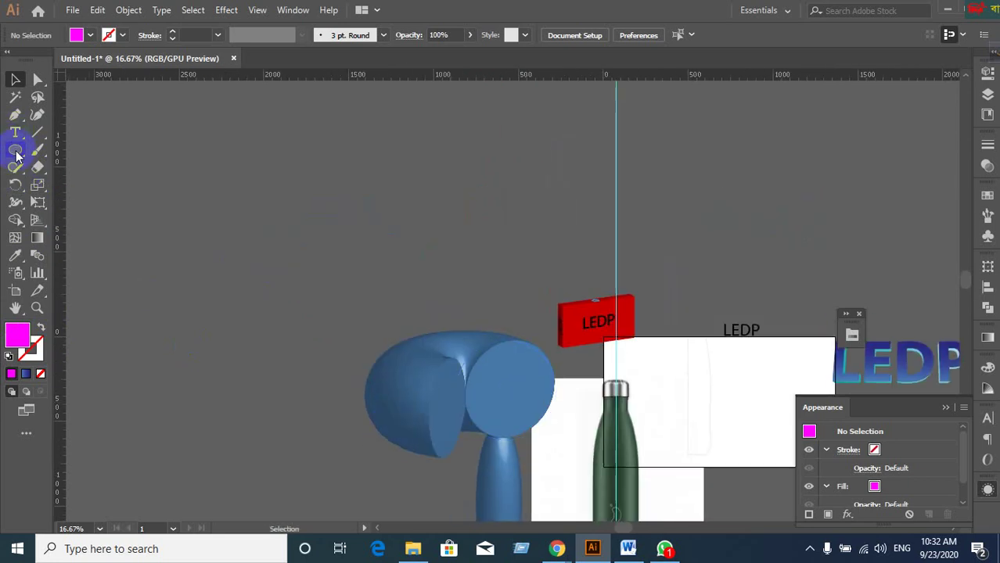
drag(41, 139, 115, 150)
drag(253, 167, 392, 306)
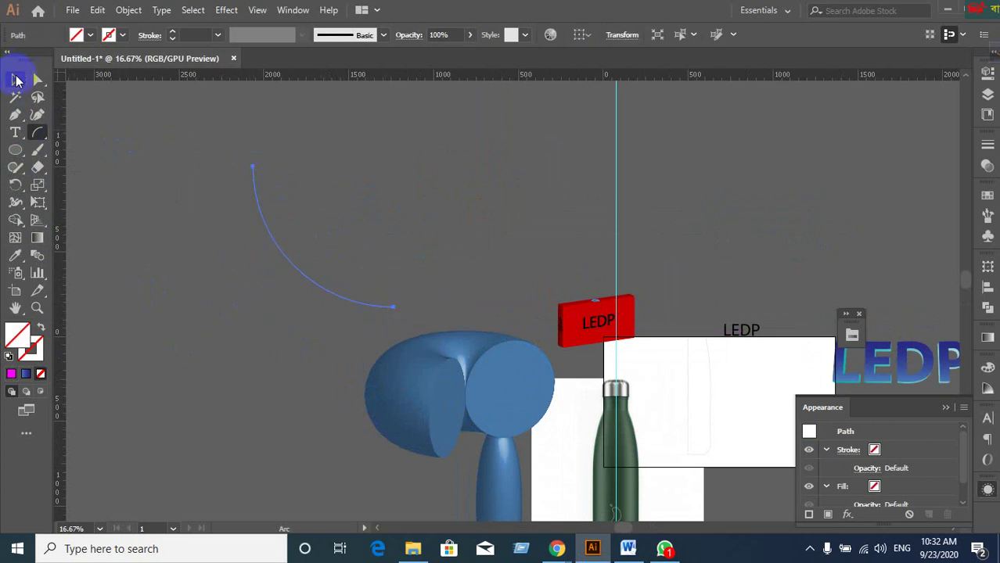
Set the arc's stroke to dark grey #191919 in the Color Picker.
click(16, 79)
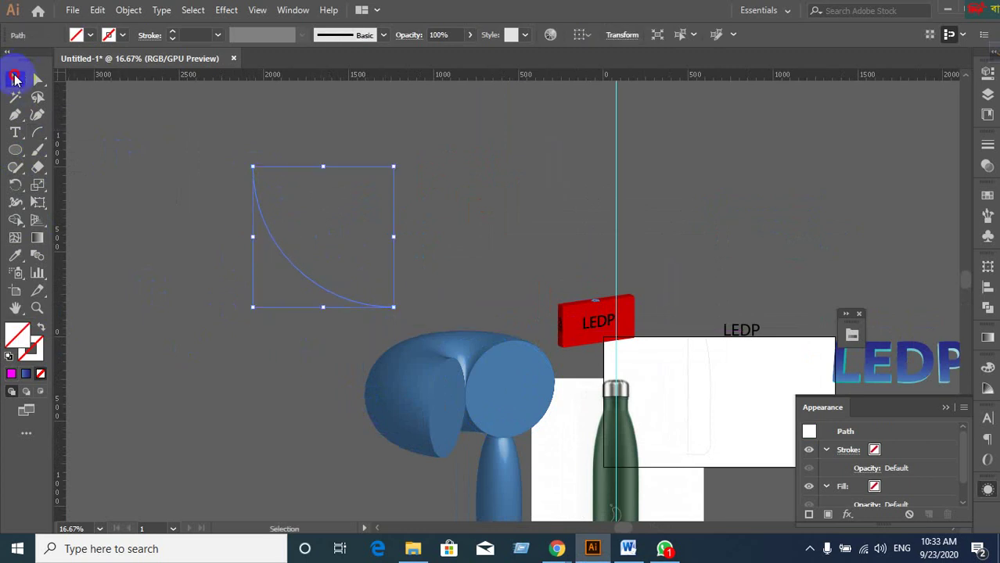
click(31, 347)
click(11, 374)
click(319, 270)
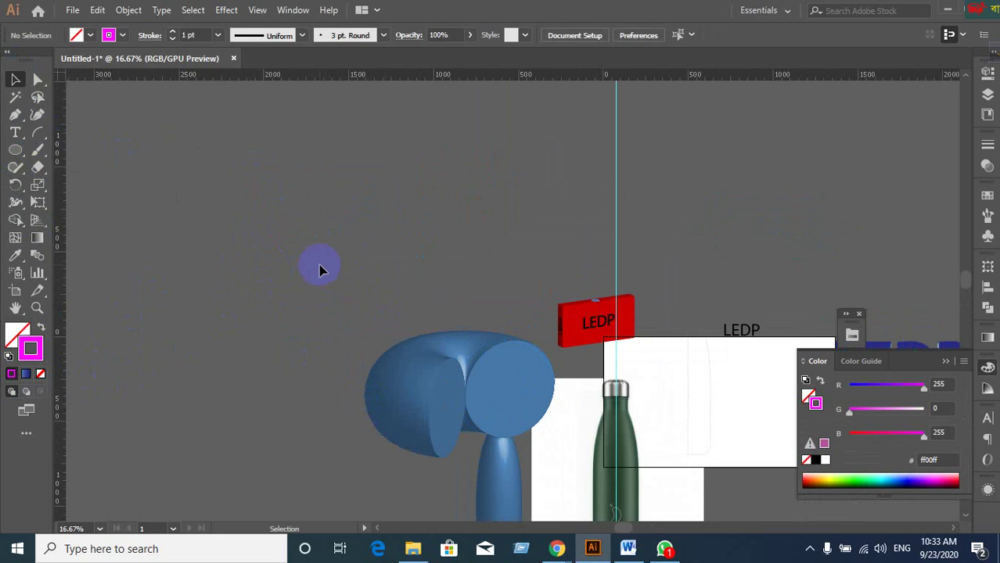
drag(214, 205, 326, 291)
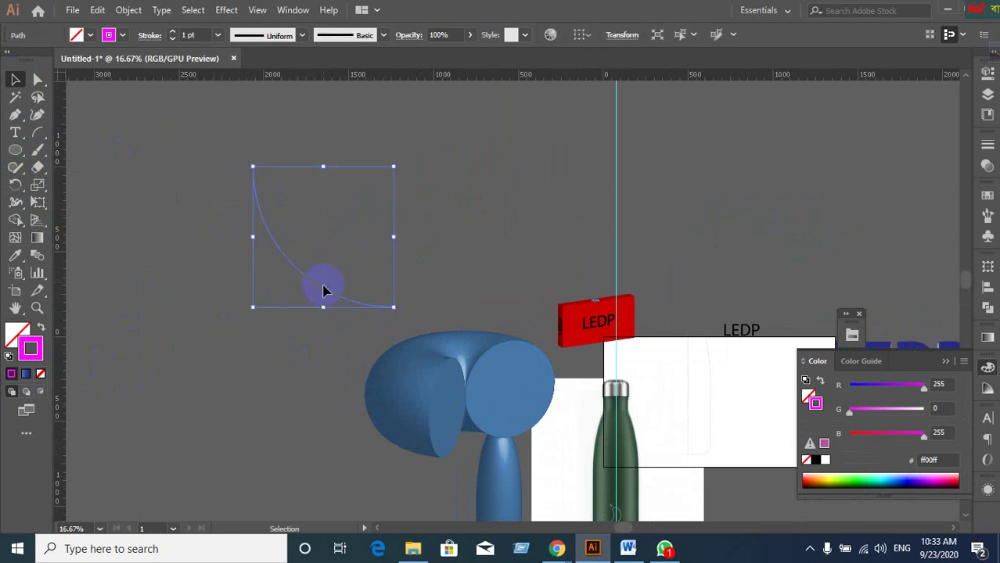
double_click(31, 348)
drag(346, 331, 286, 344)
click(661, 182)
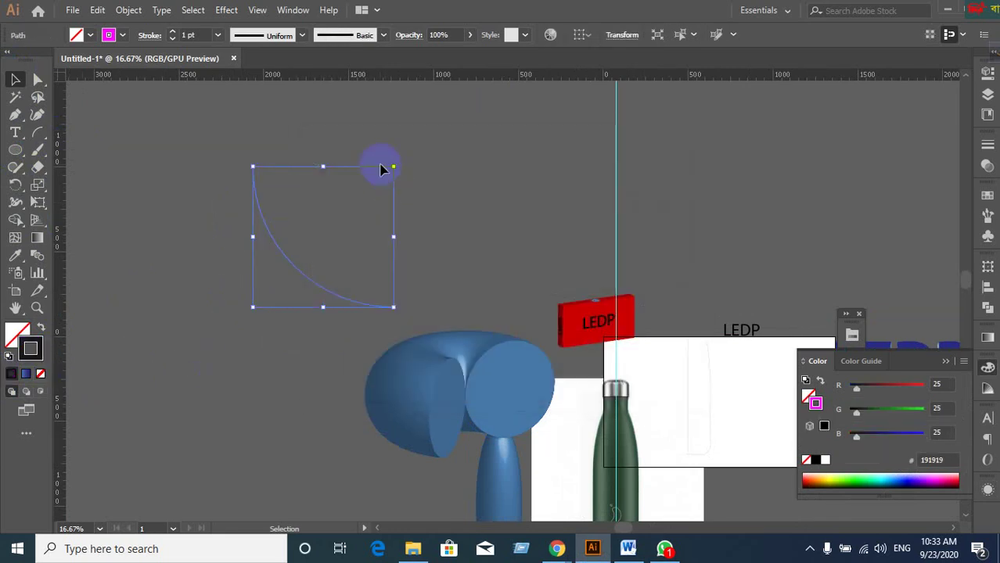
click(408, 284)
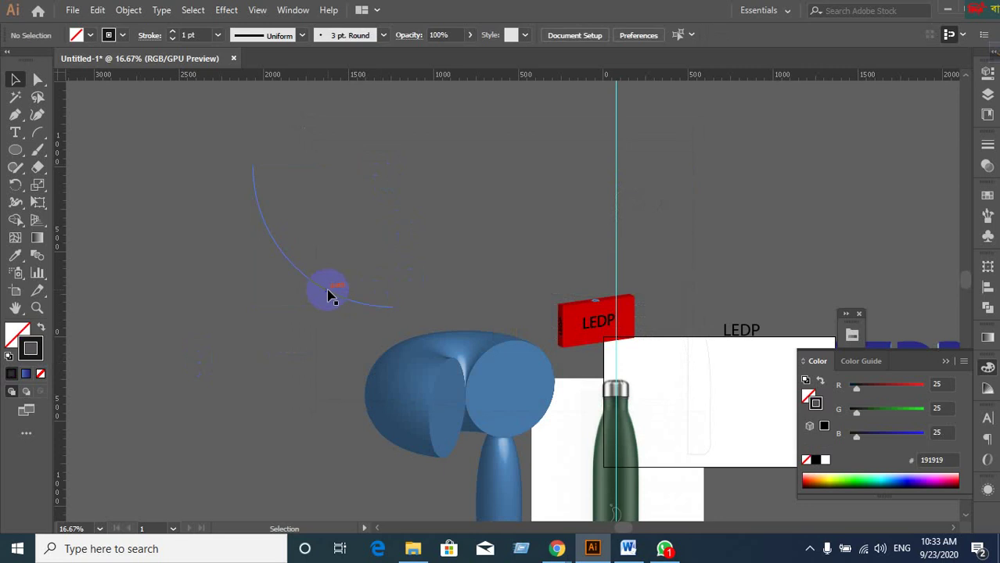
Make a mirrored copy of the arc with Reflect > Copy.
click(328, 296)
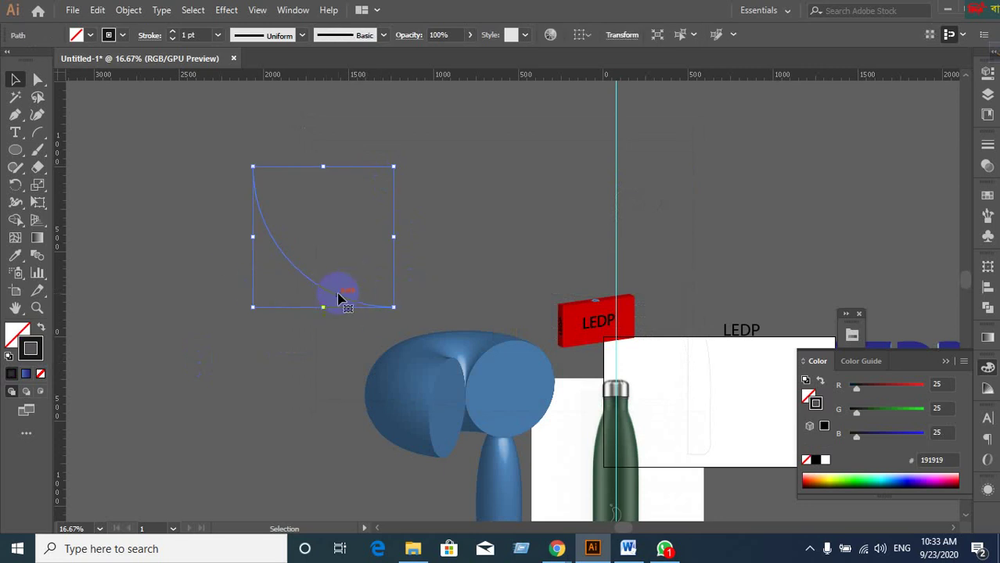
right_click(270, 249)
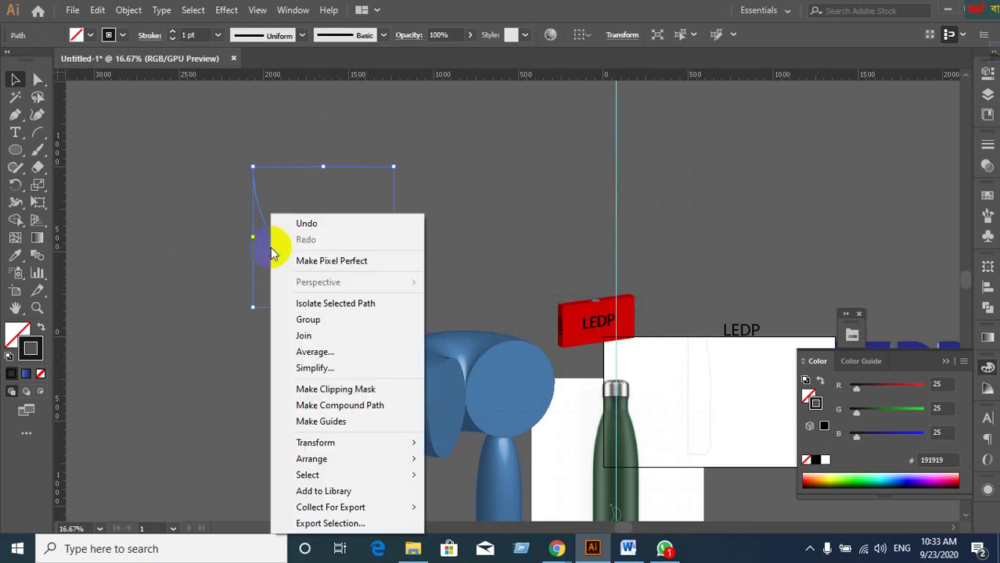
mouse_move(323, 448)
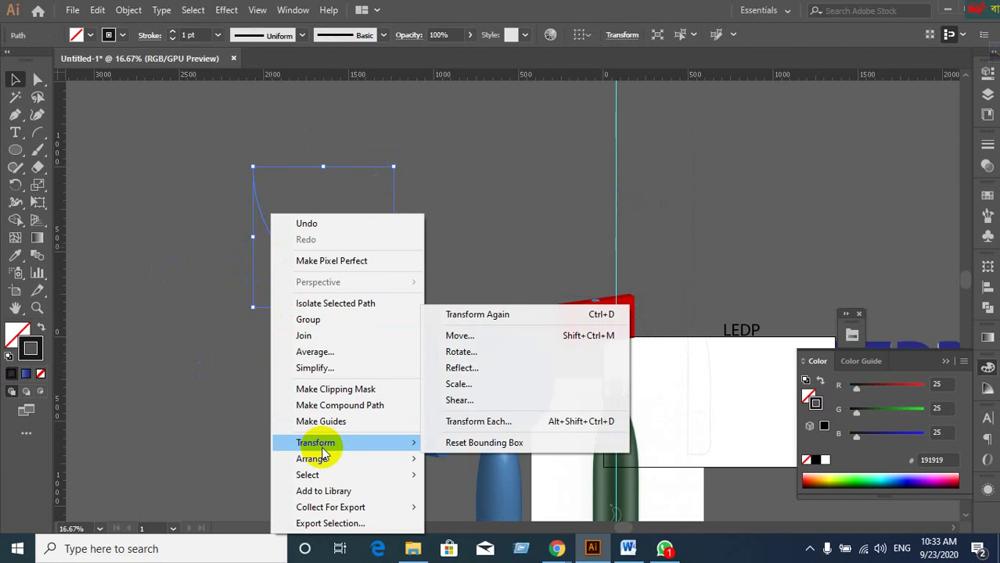
click(469, 367)
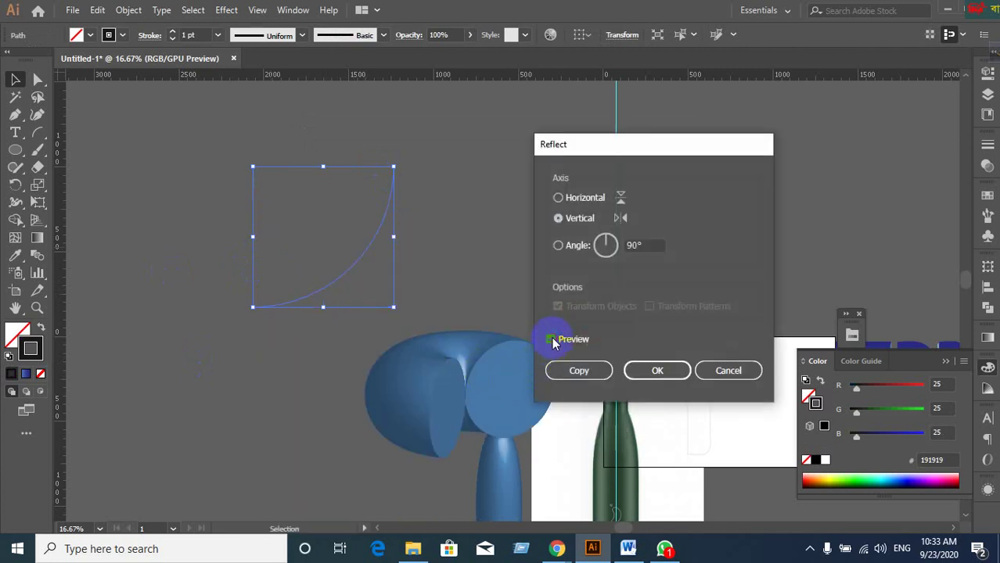
click(579, 370)
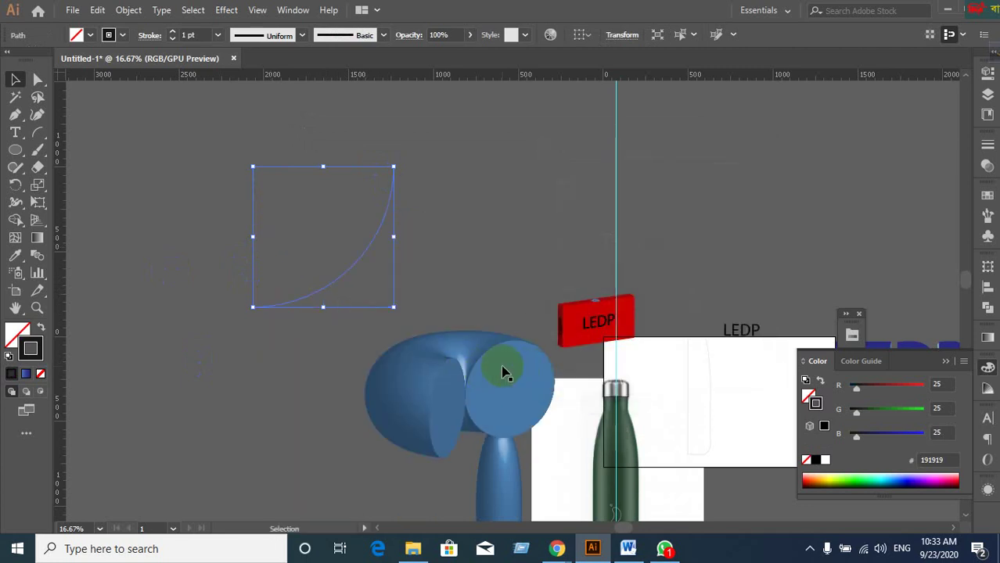
Move the mirrored copy left so its top meets the original arc's top, zooming in to check.
drag(353, 270, 213, 261)
click(330, 204)
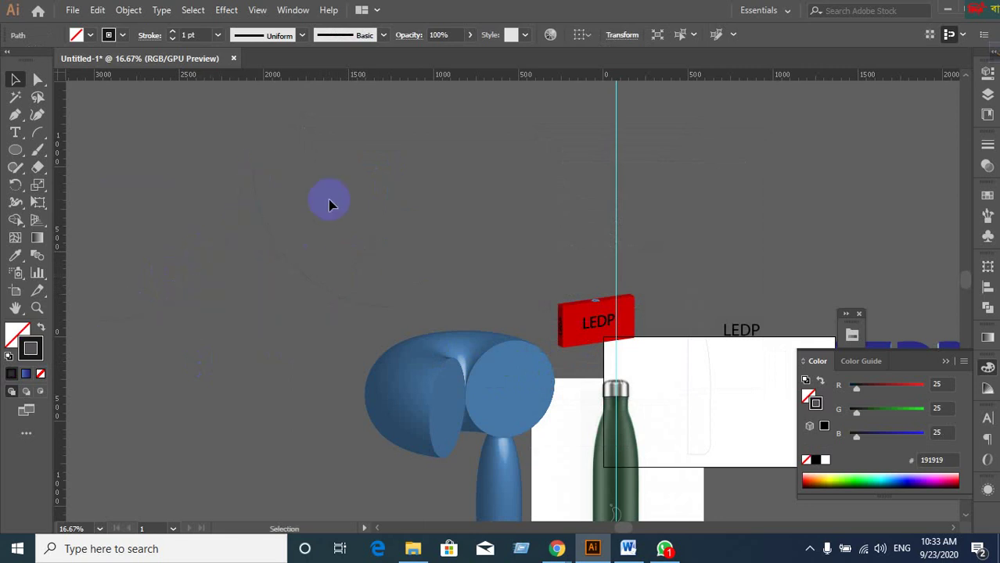
drag(306, 230, 296, 279)
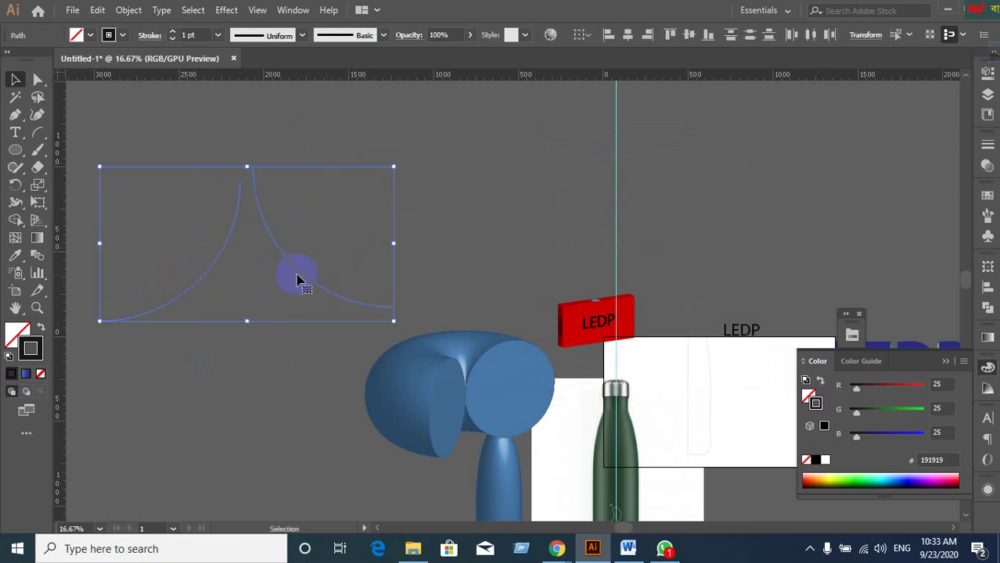
click(494, 181)
drag(222, 250, 236, 232)
key(ctrl+=)
drag(312, 210, 387, 275)
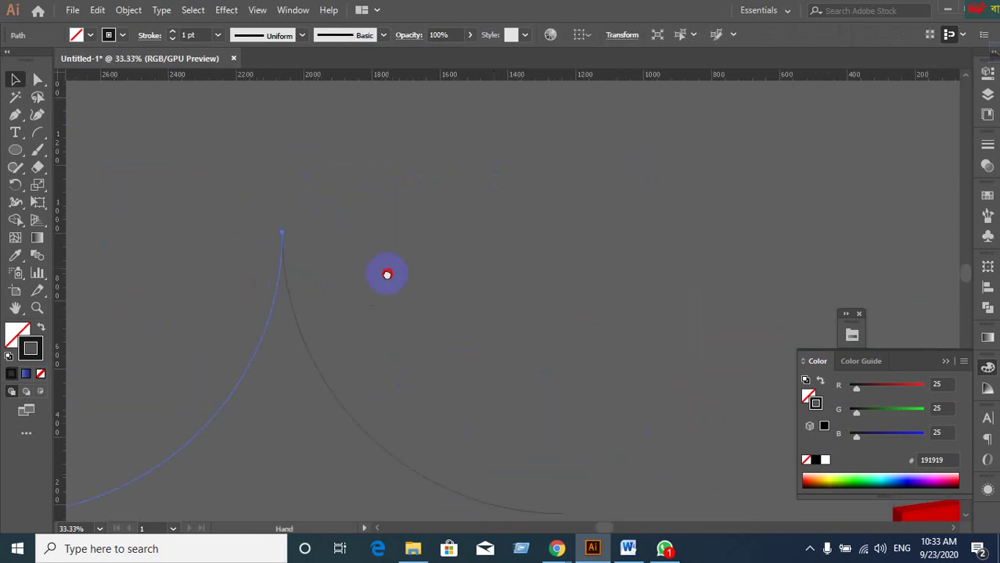
Join both arcs at their top anchor points into one pointed outline.
click(239, 205)
click(341, 283)
click(501, 240)
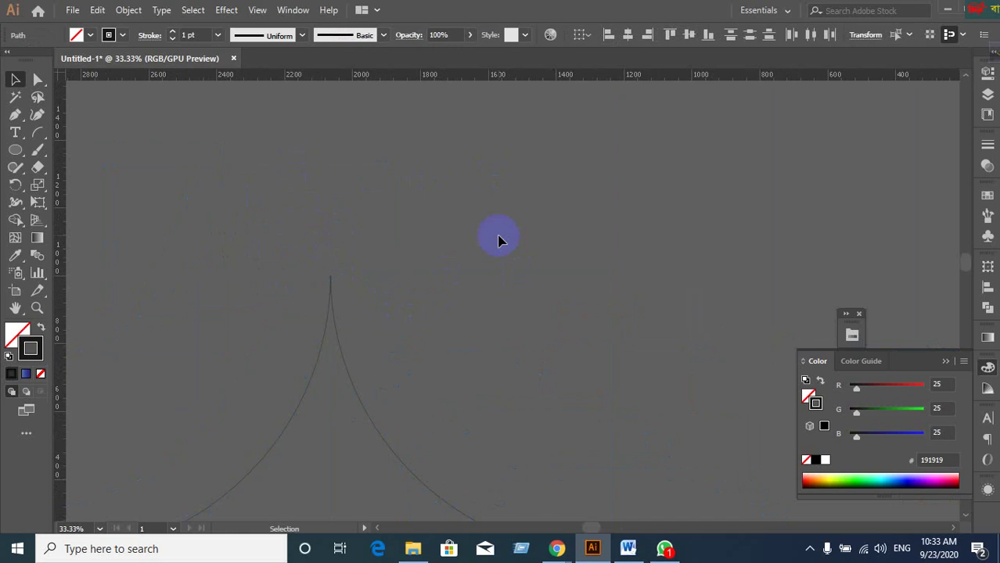
key(a)
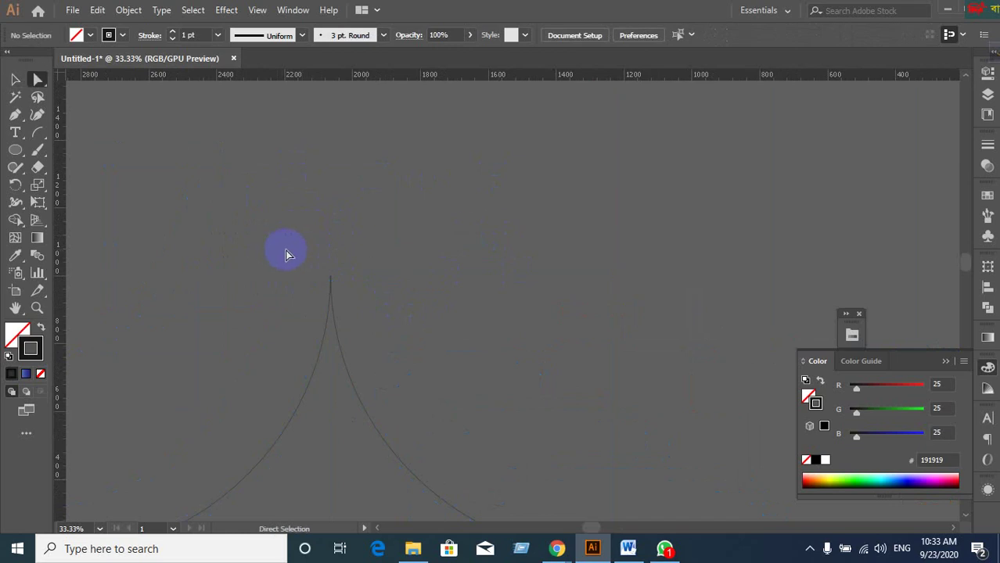
drag(380, 305, 321, 266)
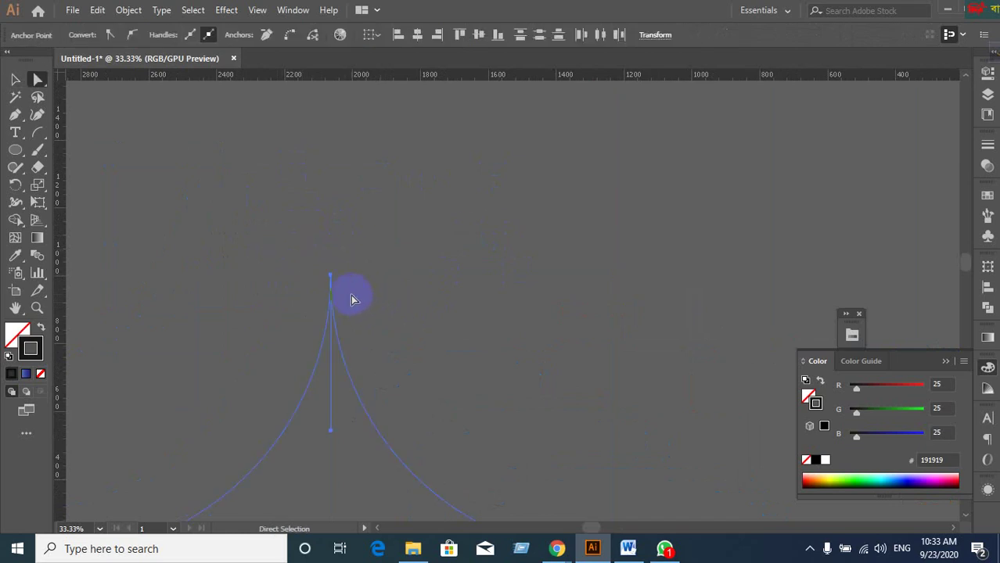
right_click(351, 299)
click(386, 336)
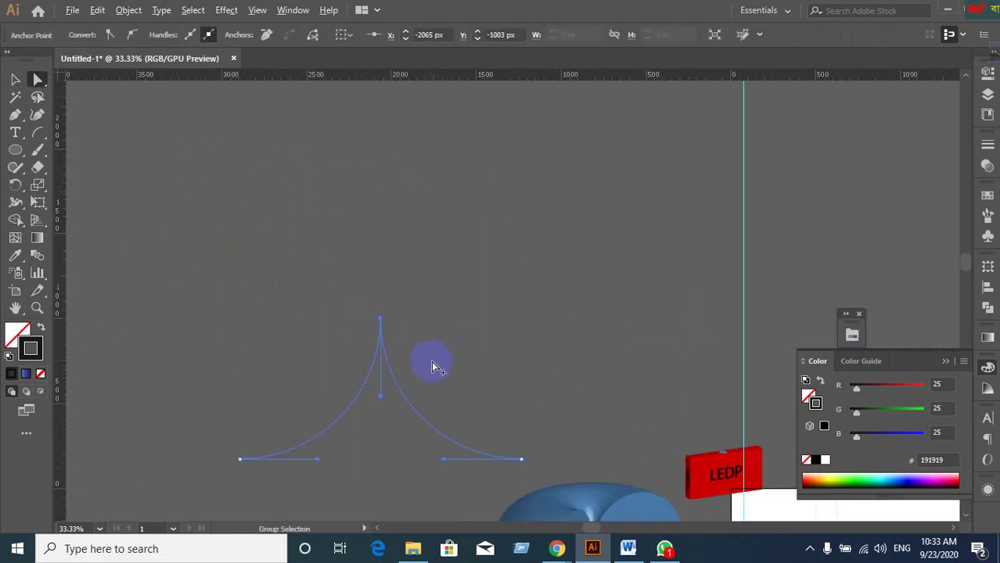
Delete a stray element and reselect the joined pointed outline.
scroll(435, 366, down, 1)
click(15, 79)
key(Delete)
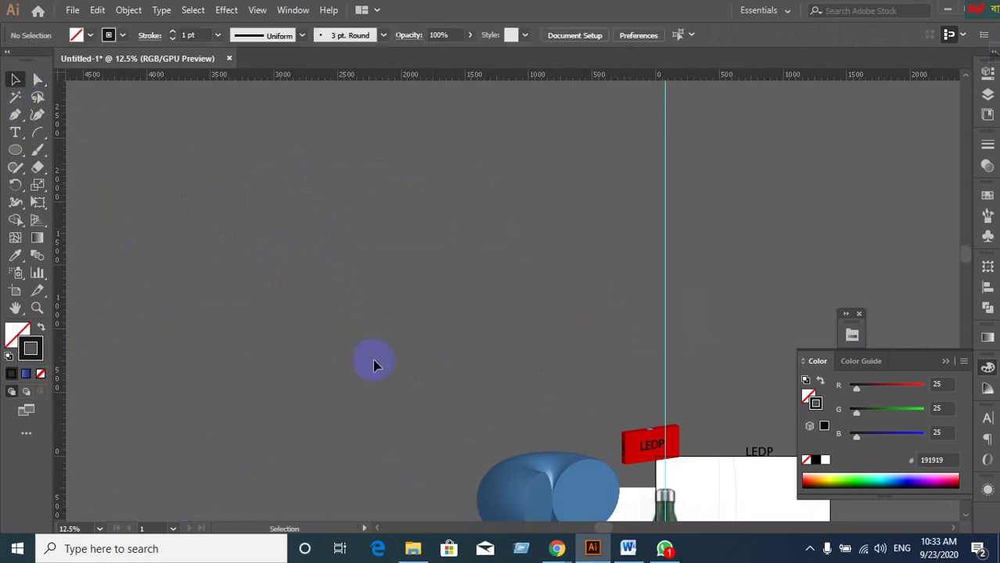
click(391, 367)
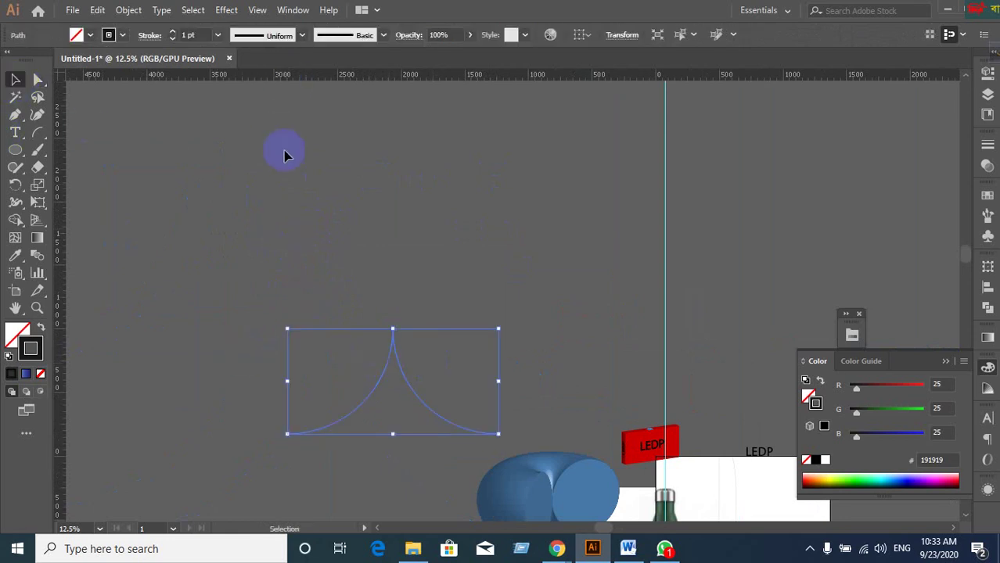
click(226, 9)
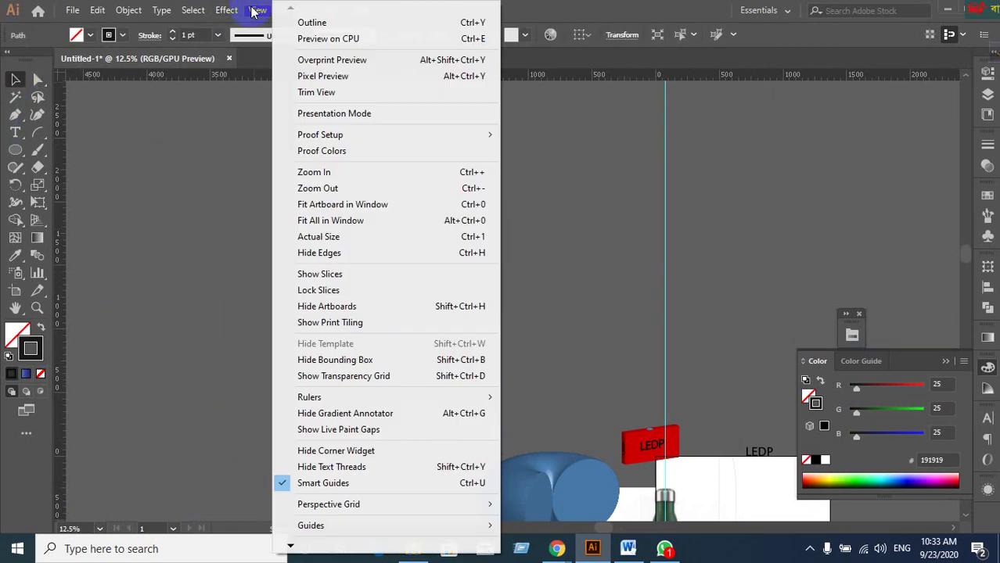
Preview a 3D Revolve on the joined outline, cancel it, and undo back to a single arc.
mouse_move(358, 93)
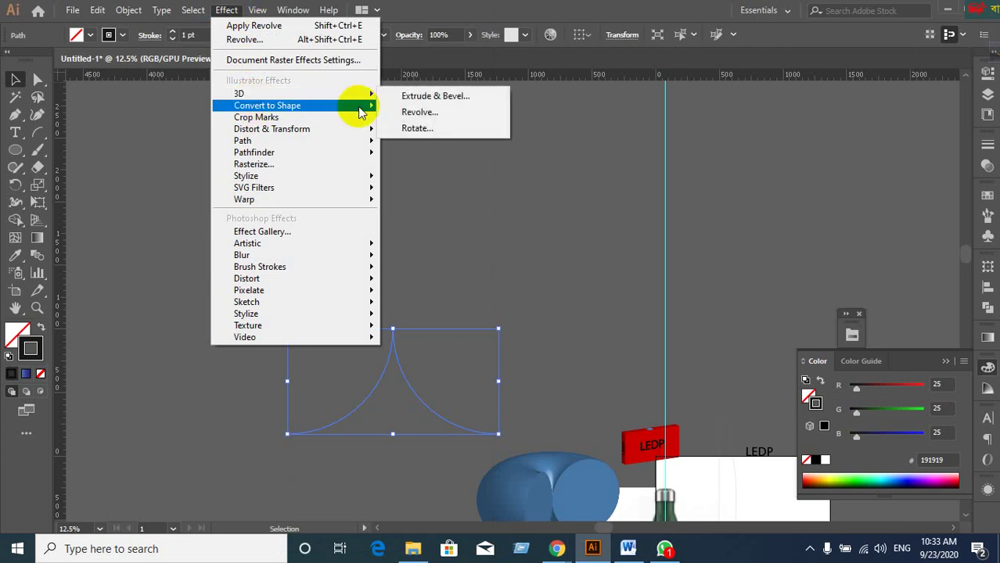
click(416, 117)
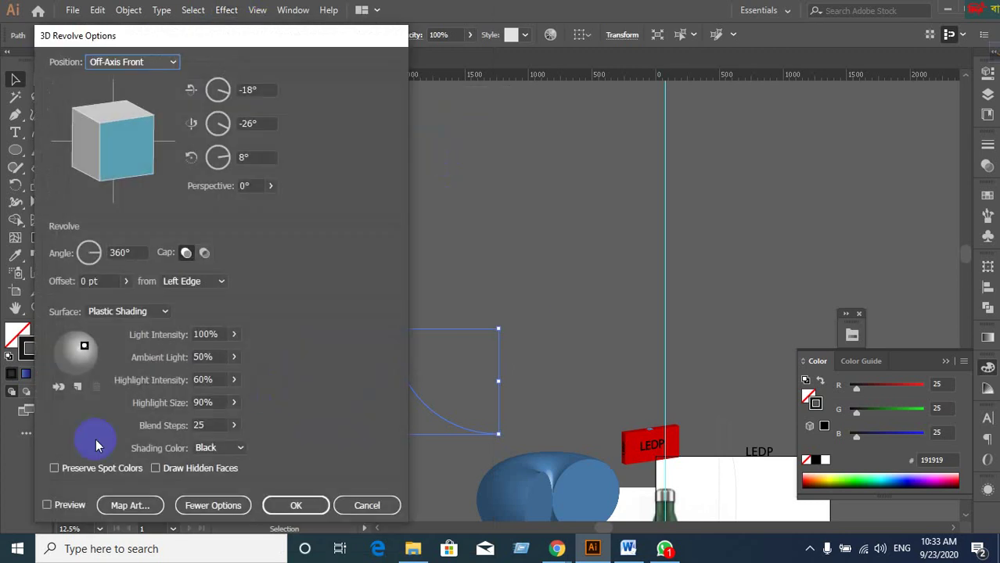
click(47, 505)
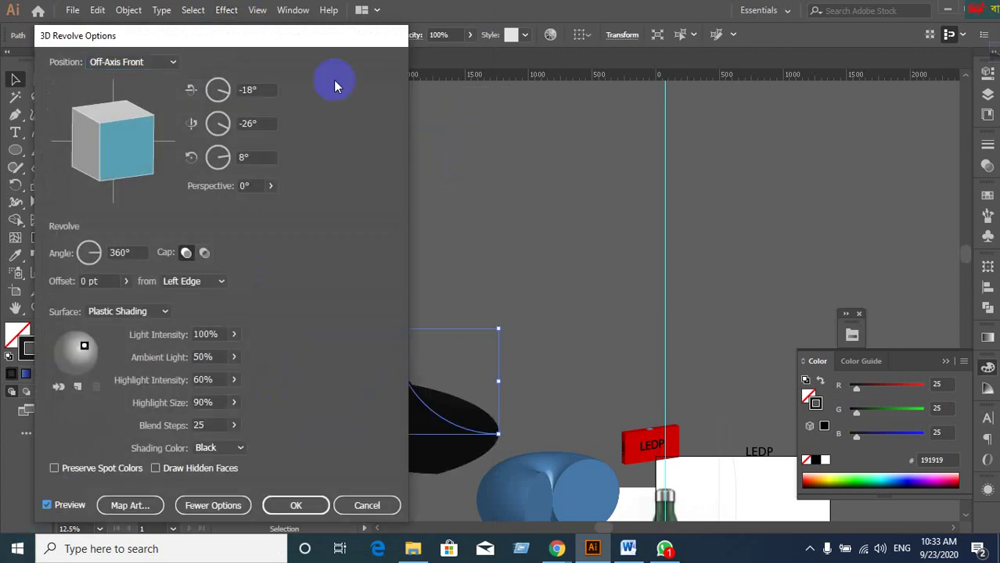
drag(317, 42, 828, 44)
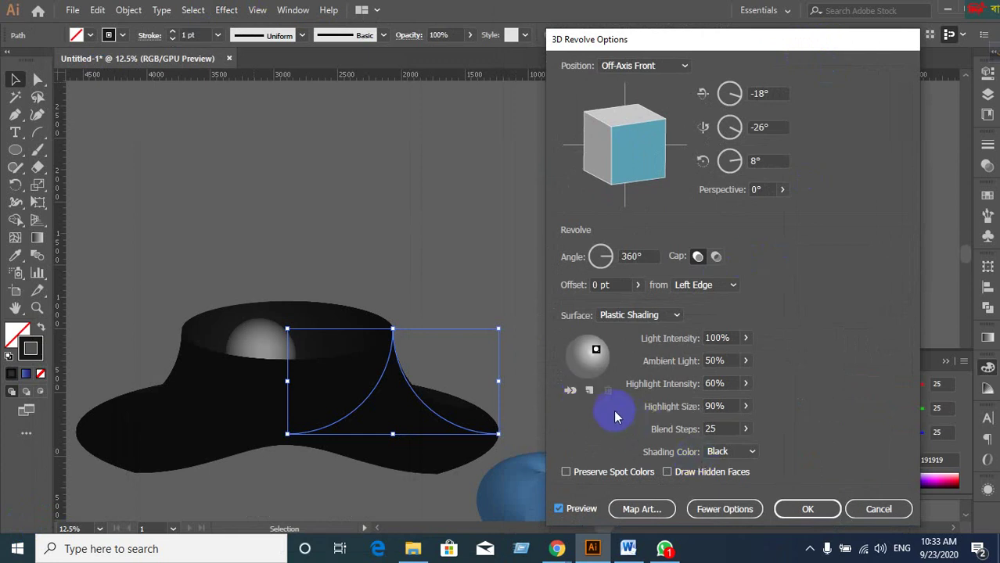
click(875, 511)
click(429, 247)
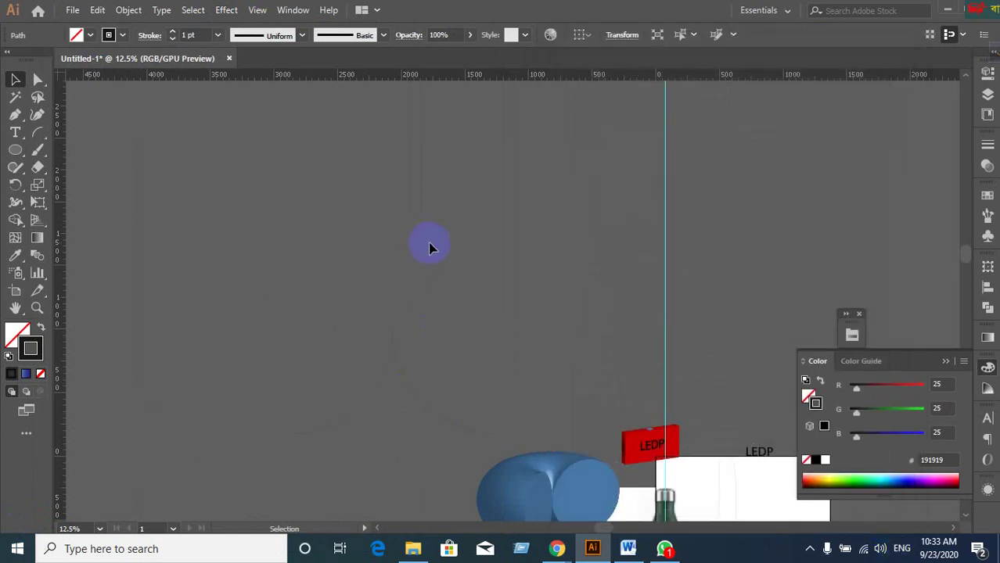
key(ctrl+z)
key(ctrl+z)
click(272, 439)
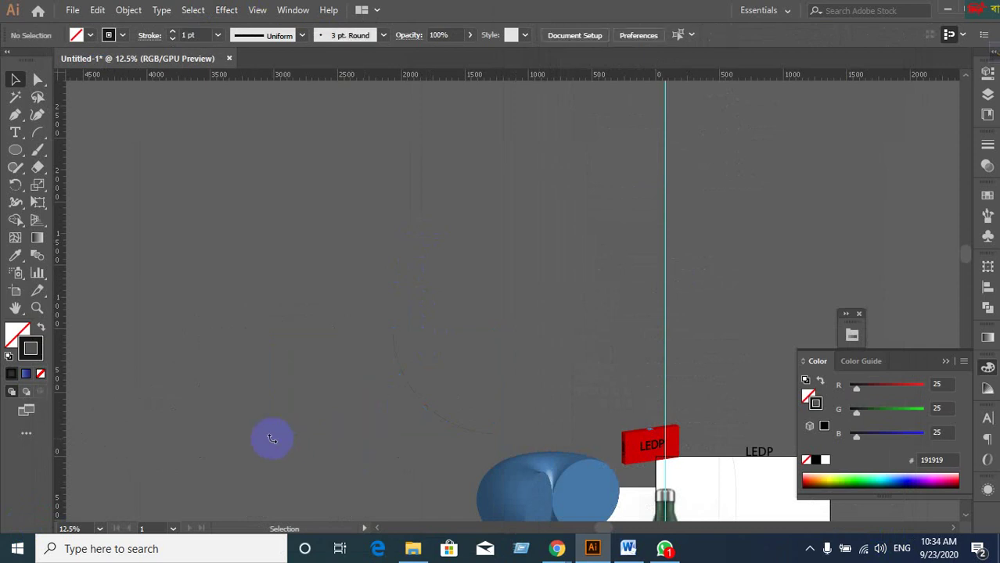
Apply Effect > 3D > Revolve to the single arc, previewed and tilted to a custom rotation.
click(410, 397)
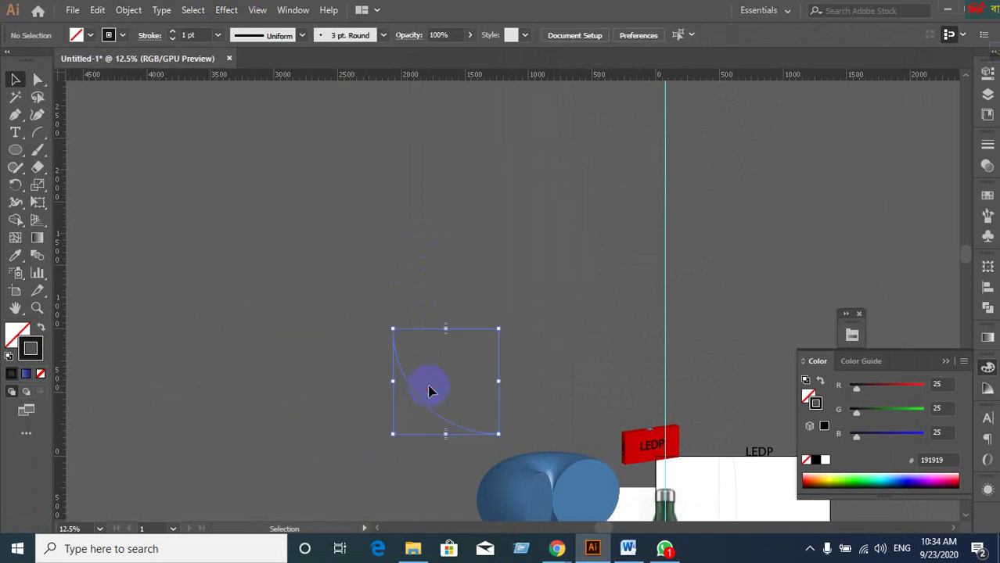
click(227, 11)
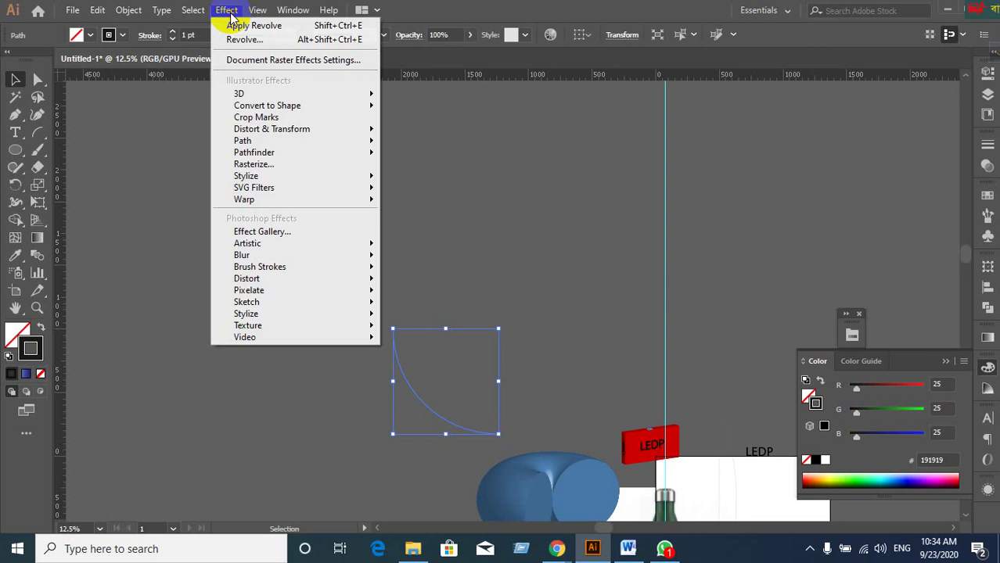
mouse_move(258, 93)
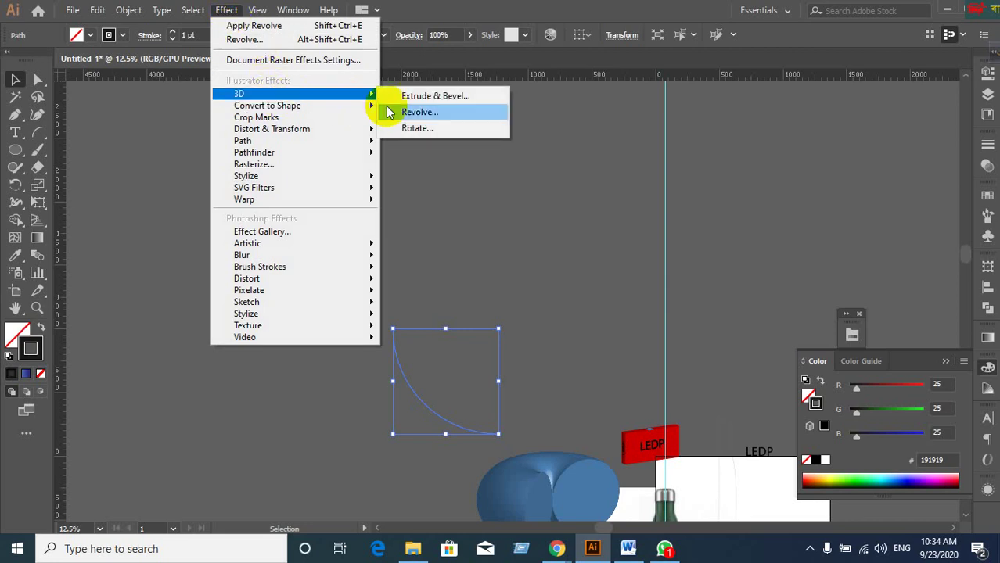
click(397, 112)
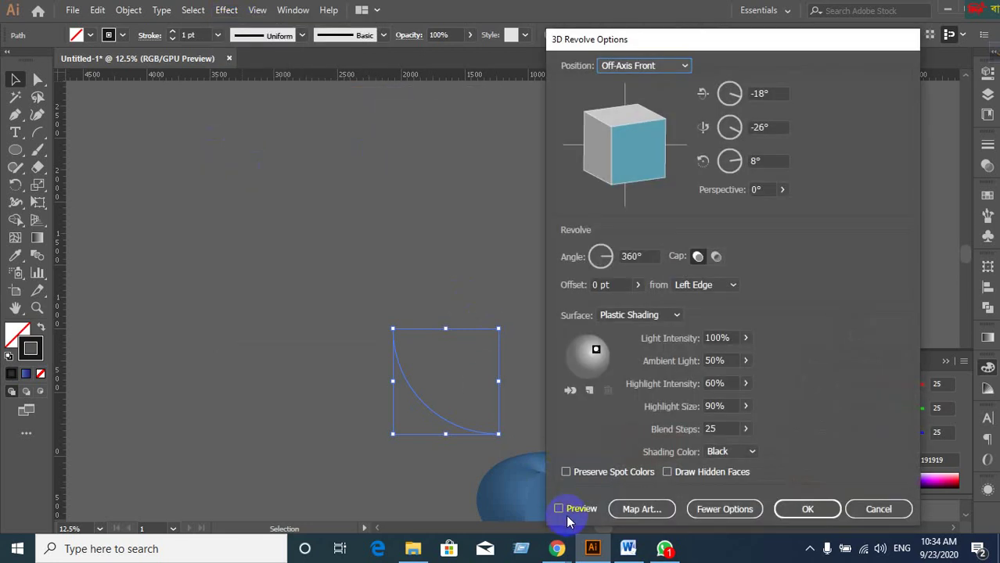
click(559, 510)
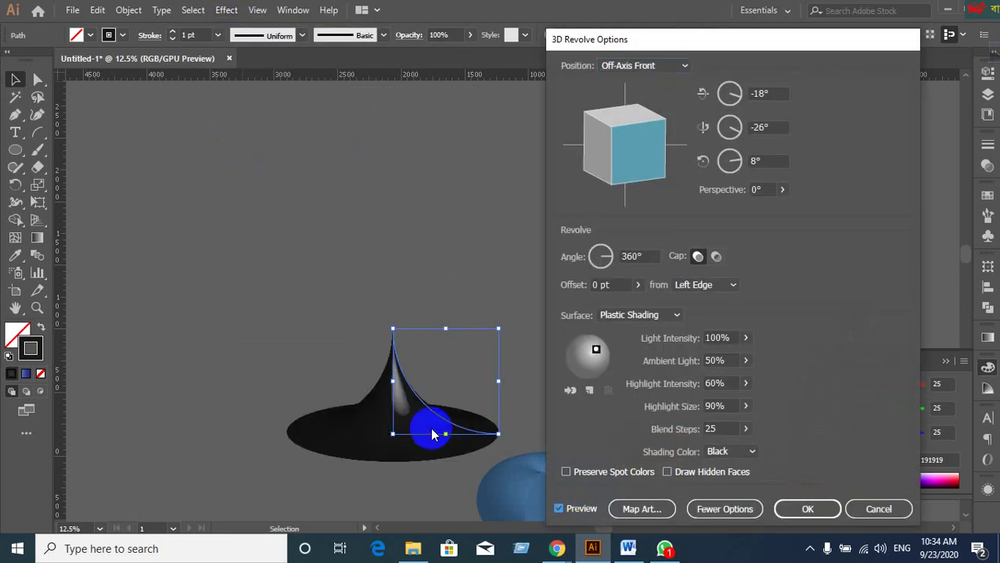
drag(640, 168, 633, 186)
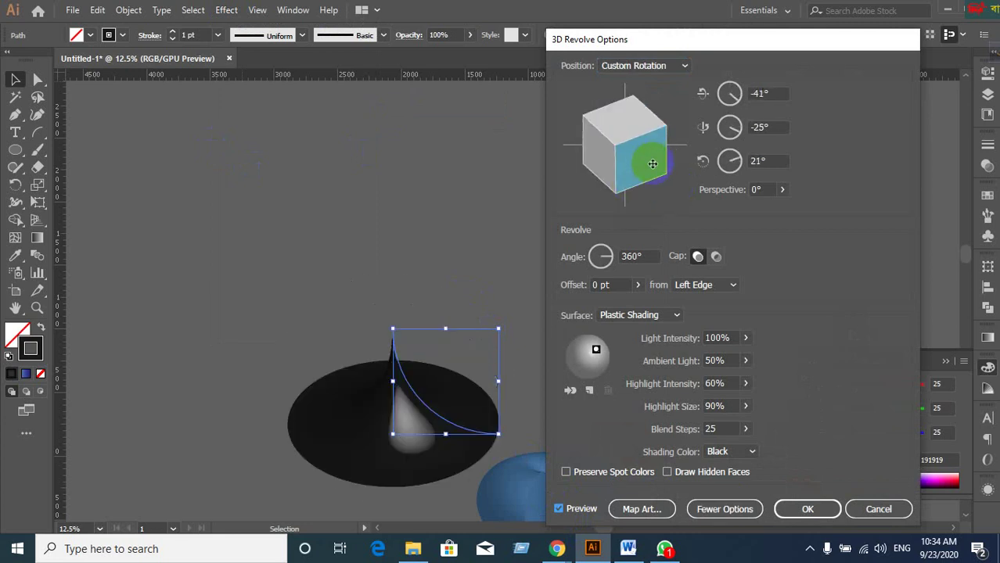
click(790, 507)
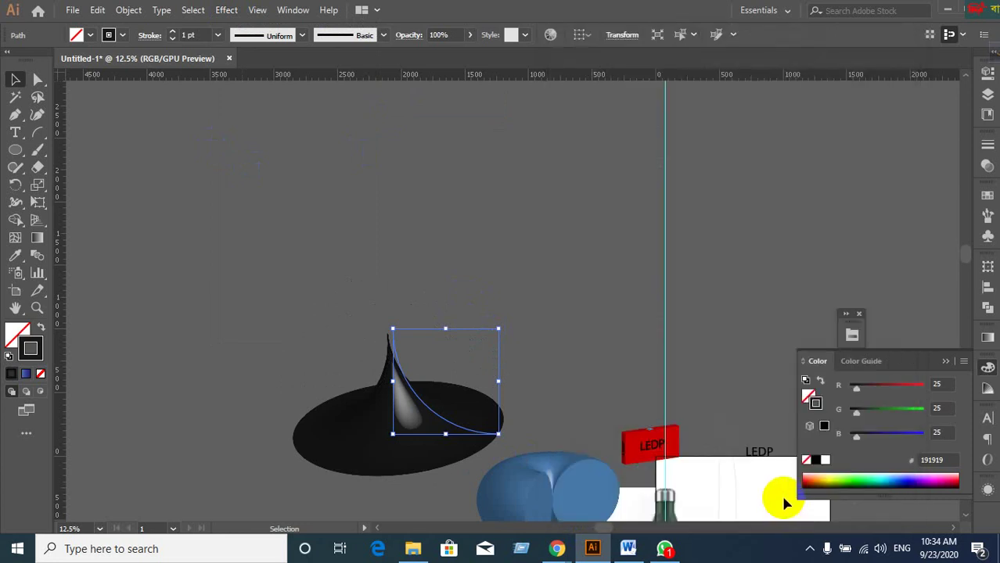
Fill the revolved shape with the purple swatch after trying red, yellow and another colour.
click(988, 196)
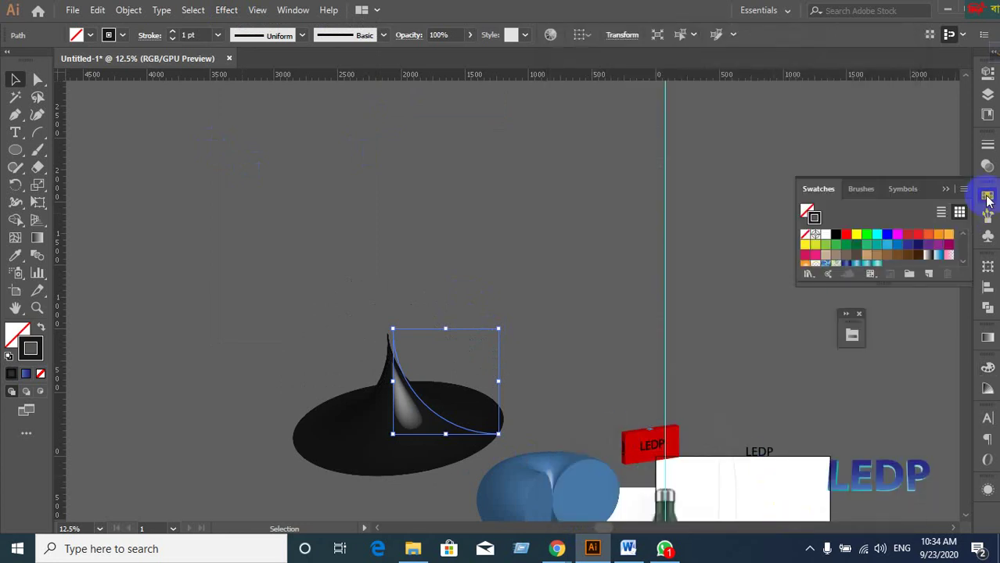
click(845, 236)
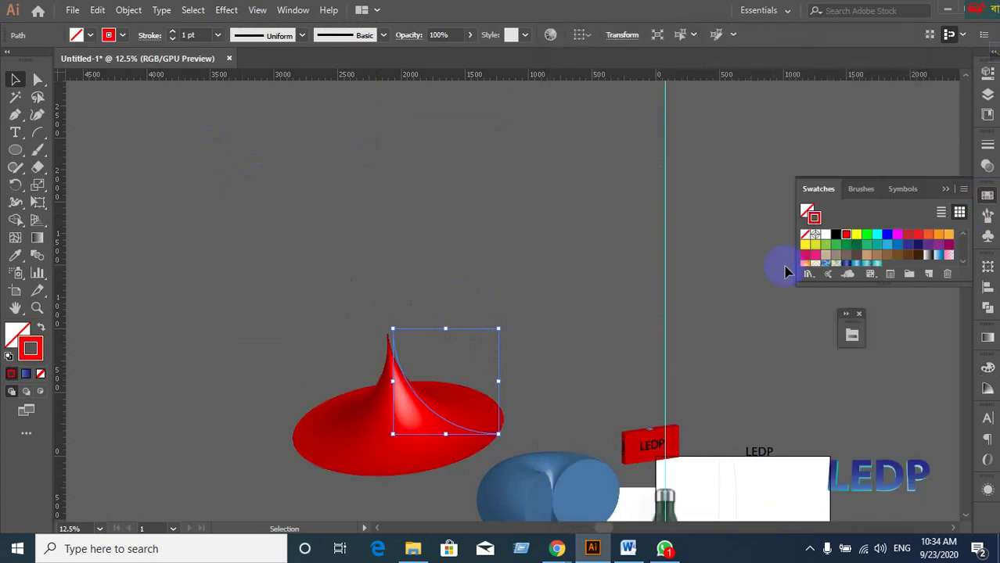
click(857, 236)
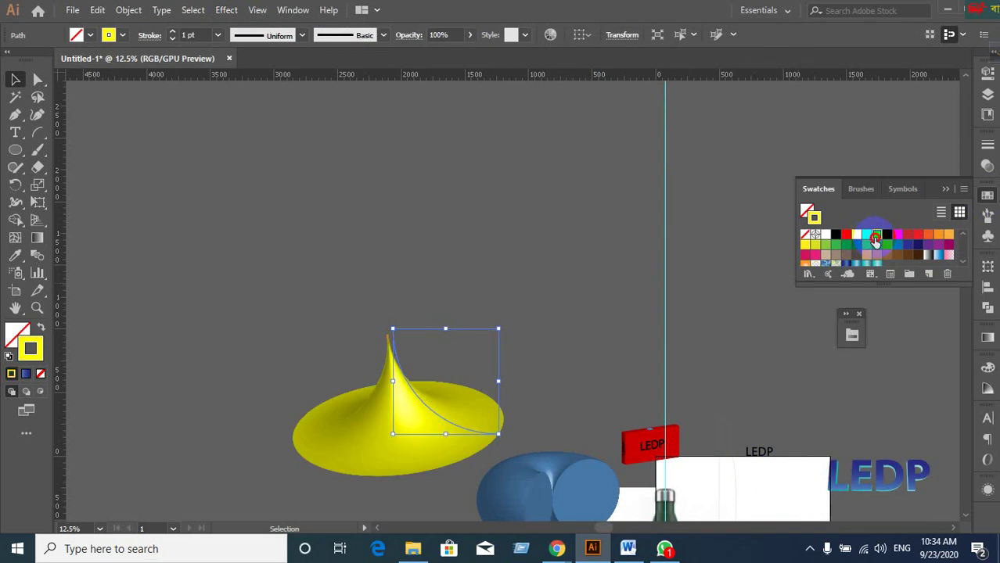
click(874, 237)
click(930, 244)
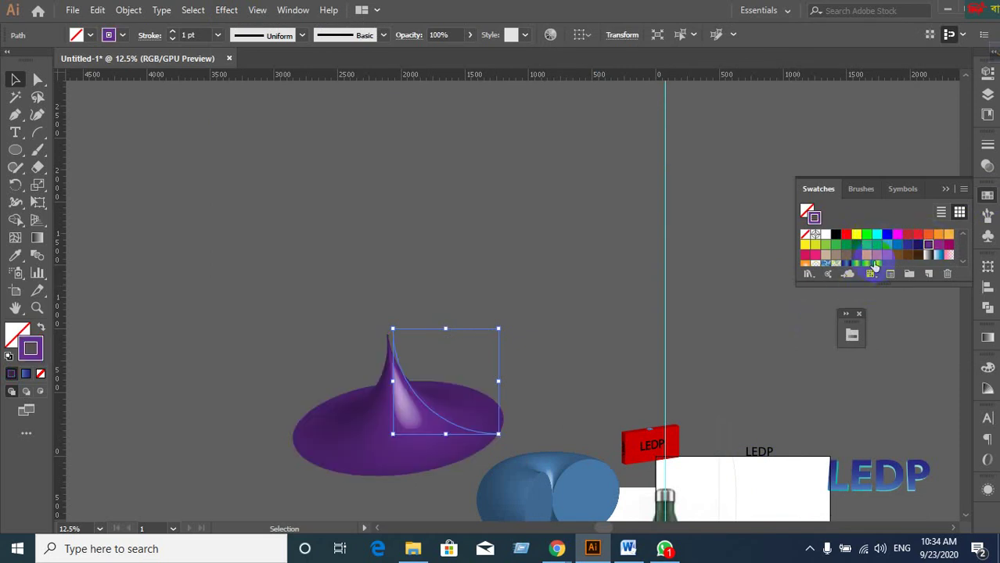
Expand the purple shape's appearance into paths and move it up and to the left.
click(128, 10)
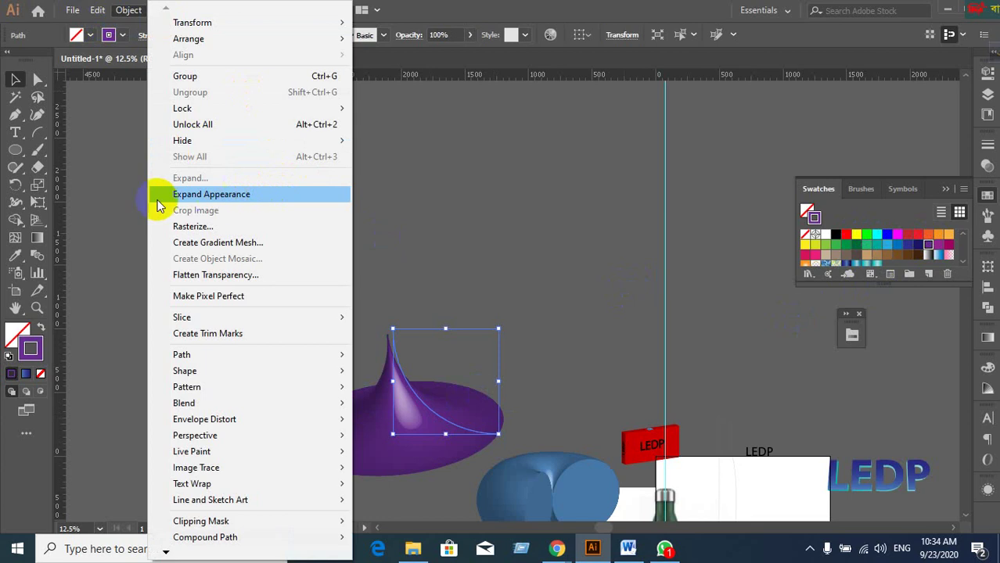
click(220, 194)
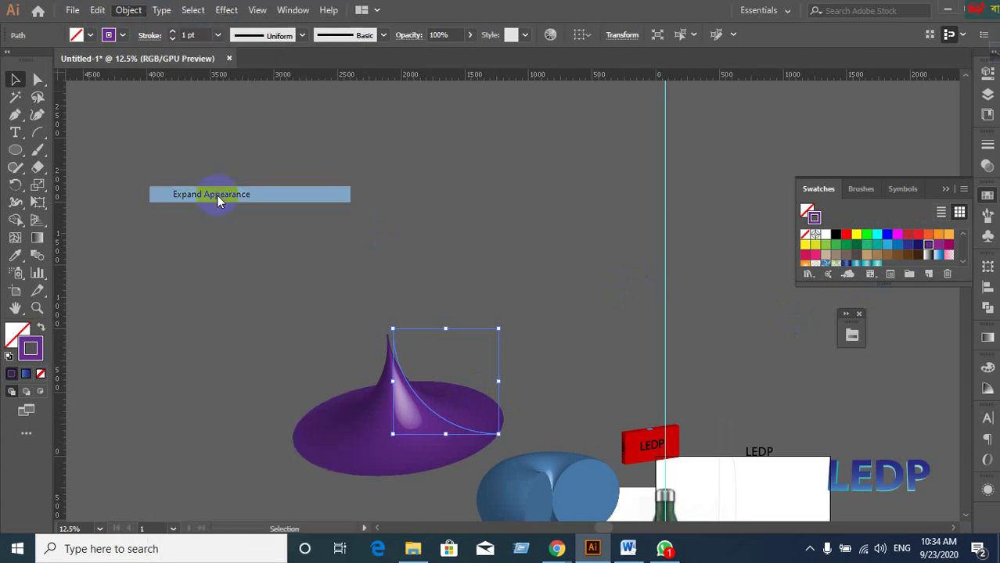
click(289, 301)
drag(395, 420, 321, 242)
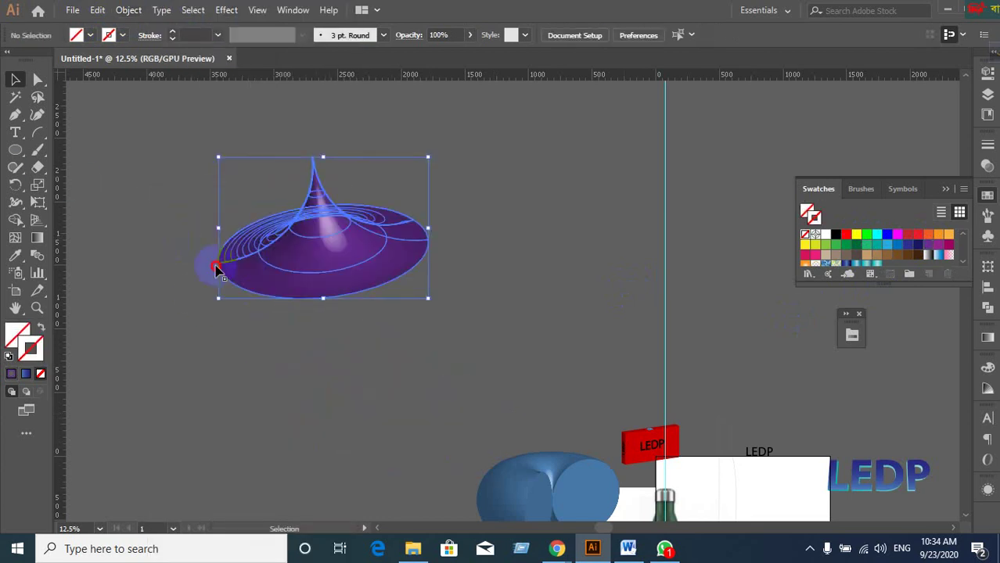
click(179, 281)
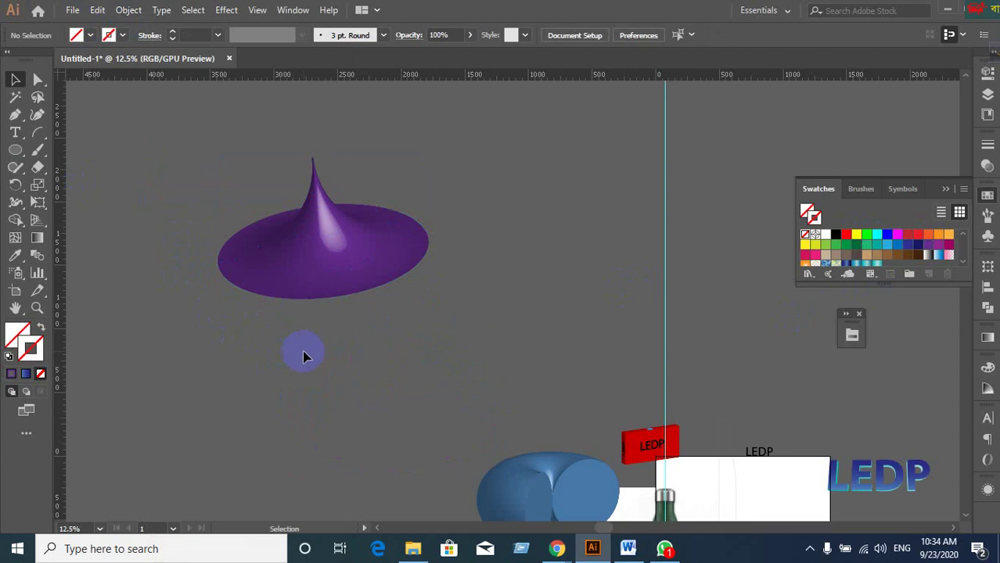
scroll(304, 357, down, 2)
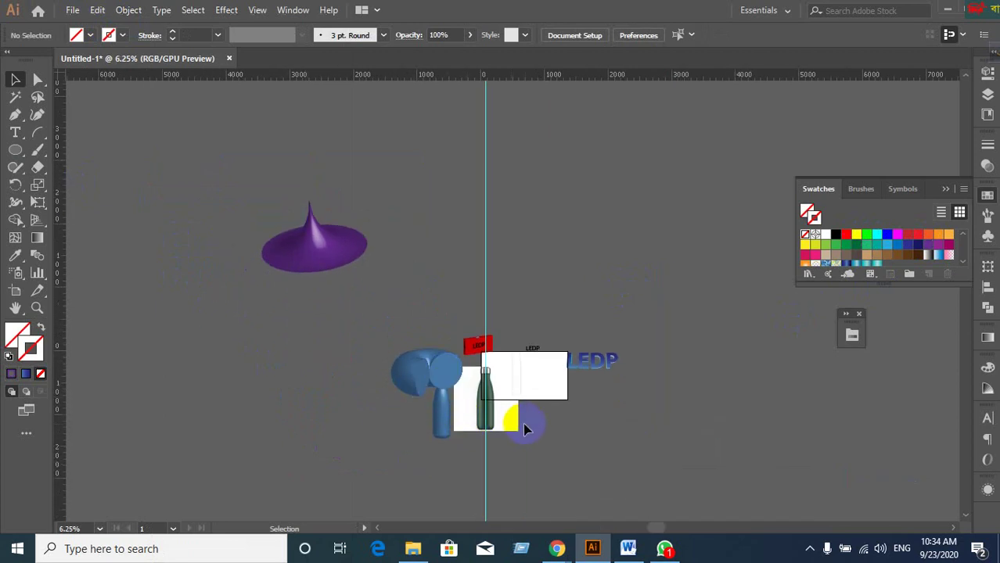
Drag the blue bottle left beside the torus and deselect it.
scroll(522, 423, up, 2)
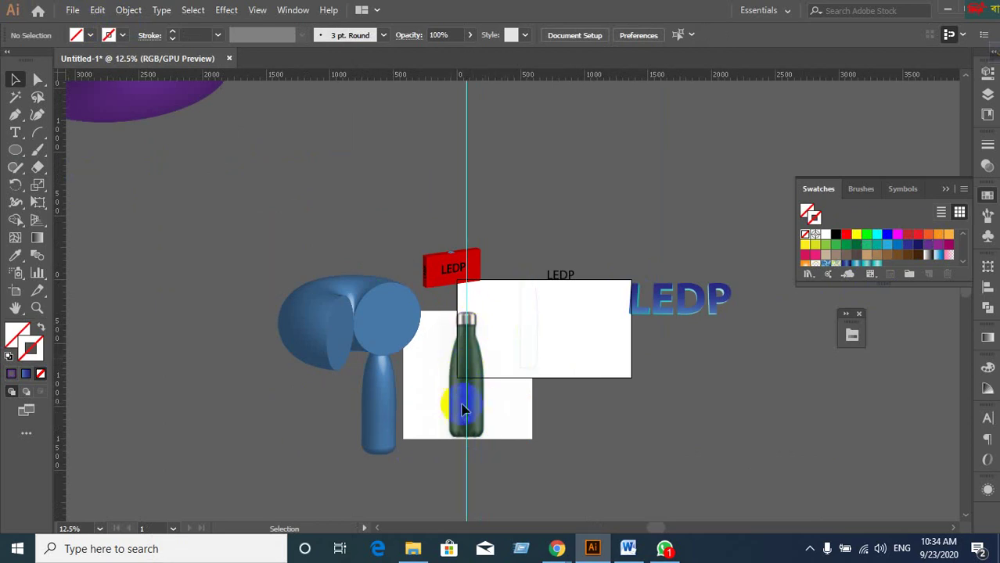
drag(390, 419, 223, 387)
click(286, 458)
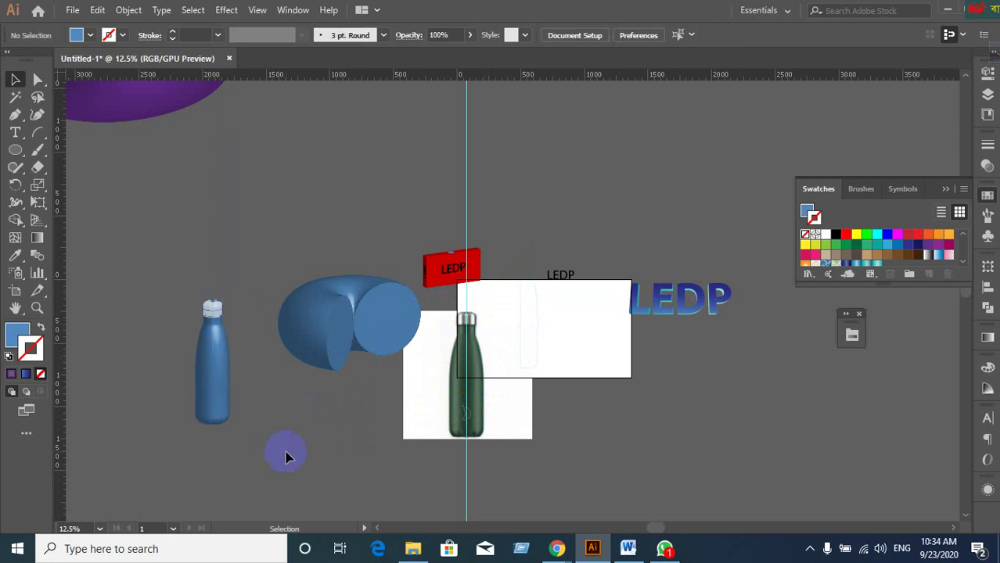
scroll(285, 458, down, 1)
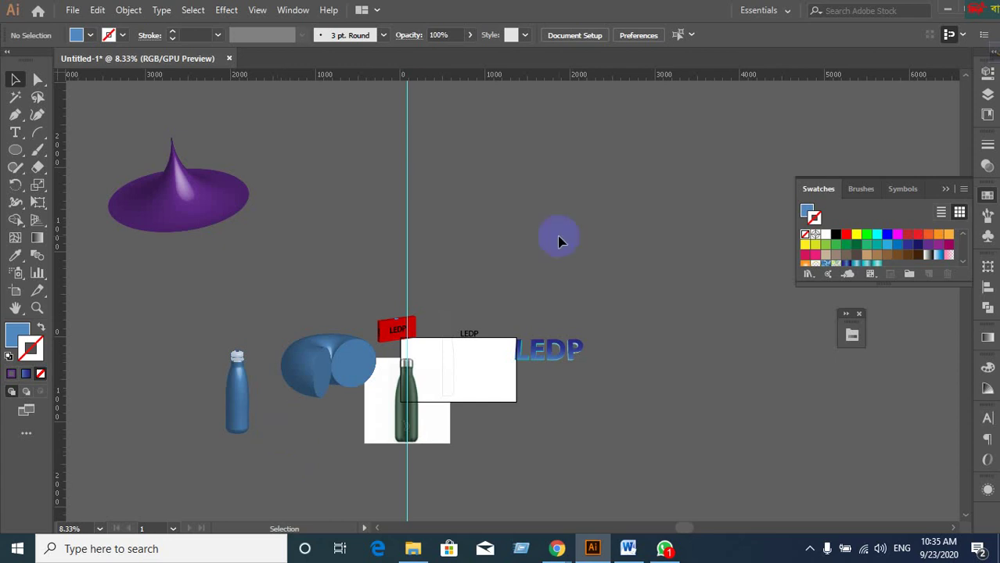
Close the bottle image preview in the browser and return to Illustrator.
drag(971, 10, 509, 10)
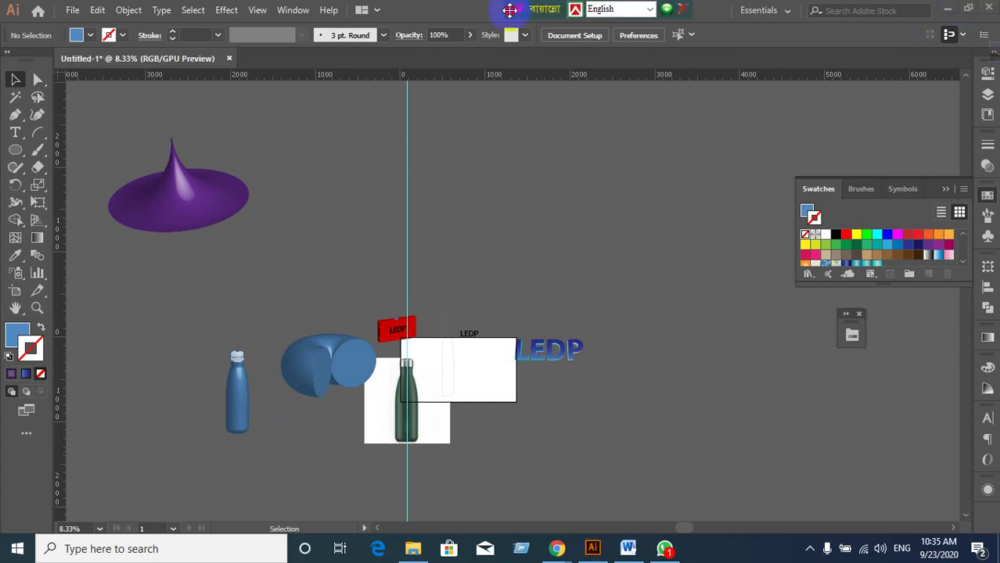
click(947, 8)
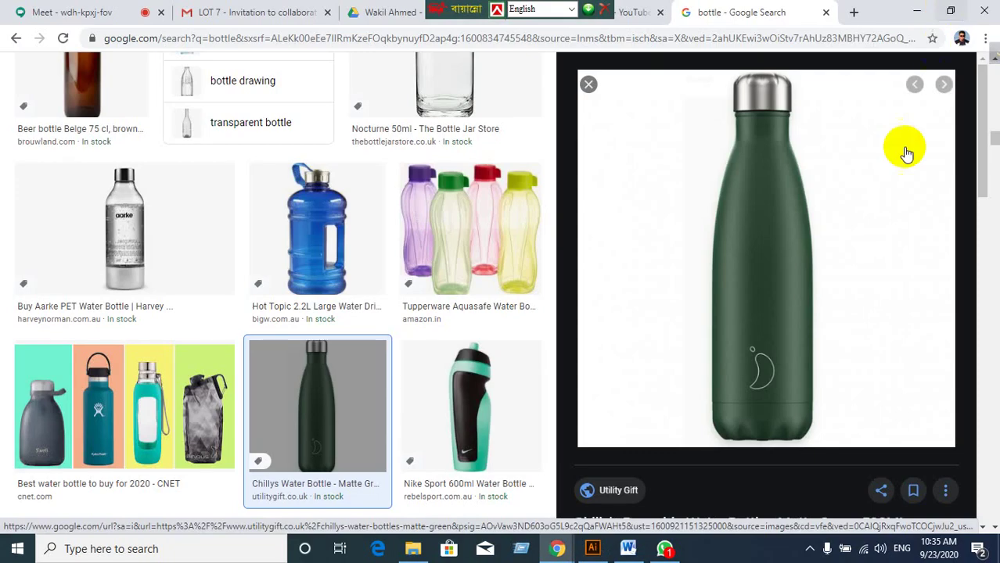
click(589, 83)
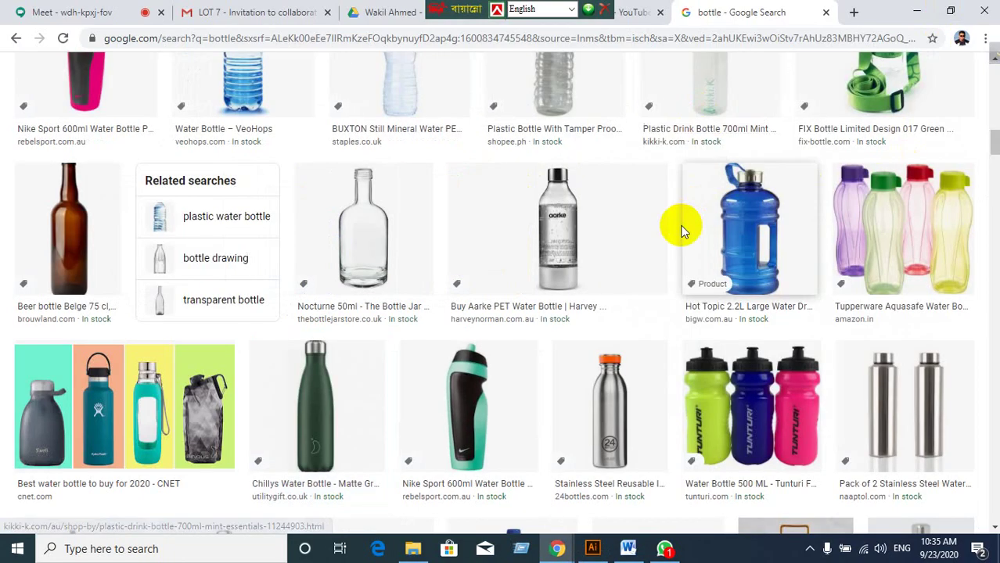
click(913, 12)
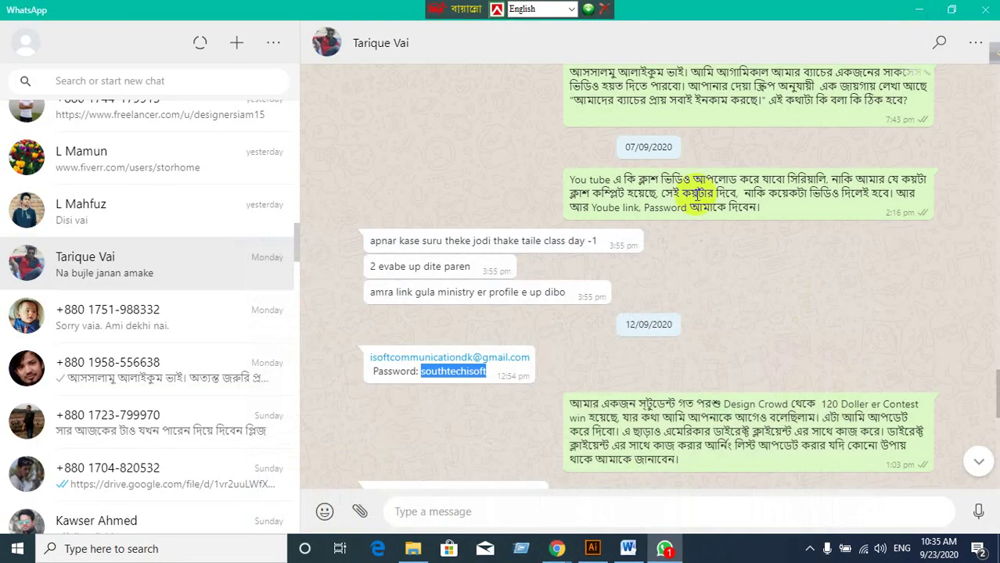
click(555, 549)
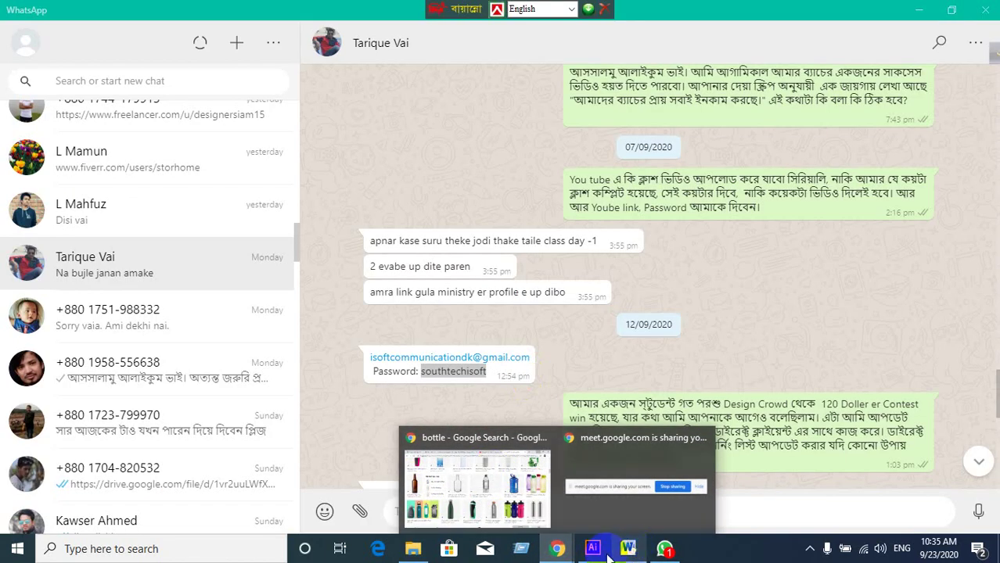
click(595, 549)
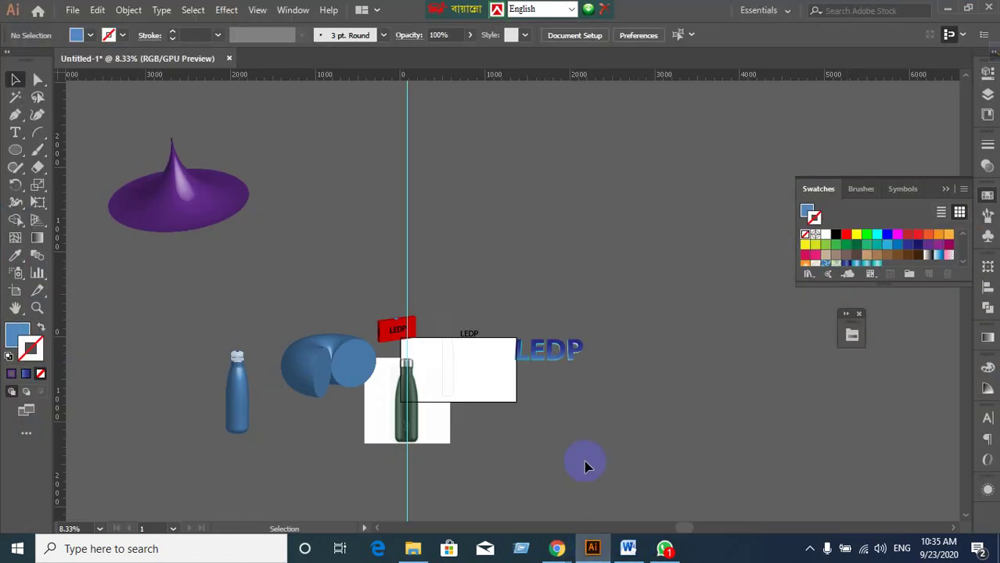
click(227, 11)
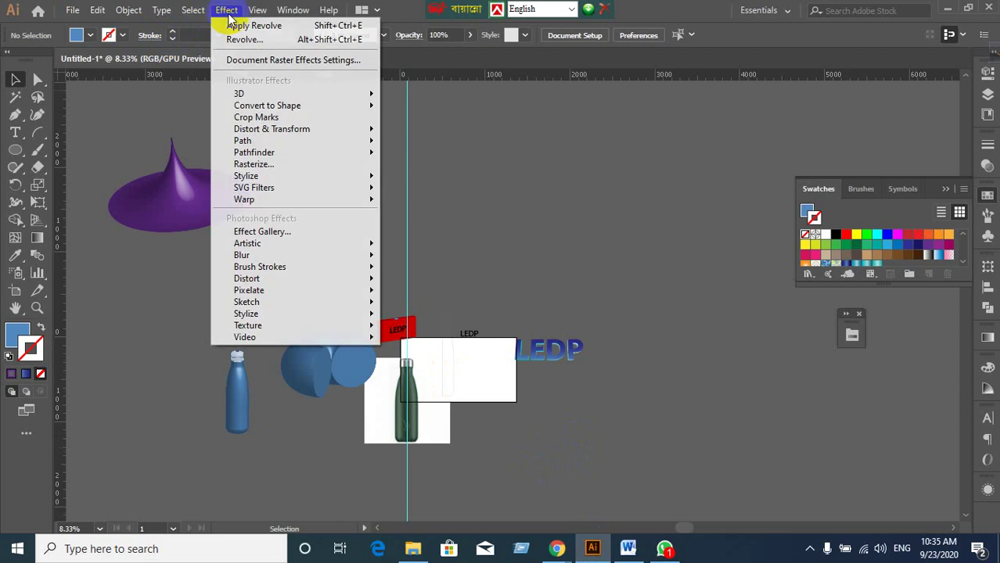
mouse_move(258, 105)
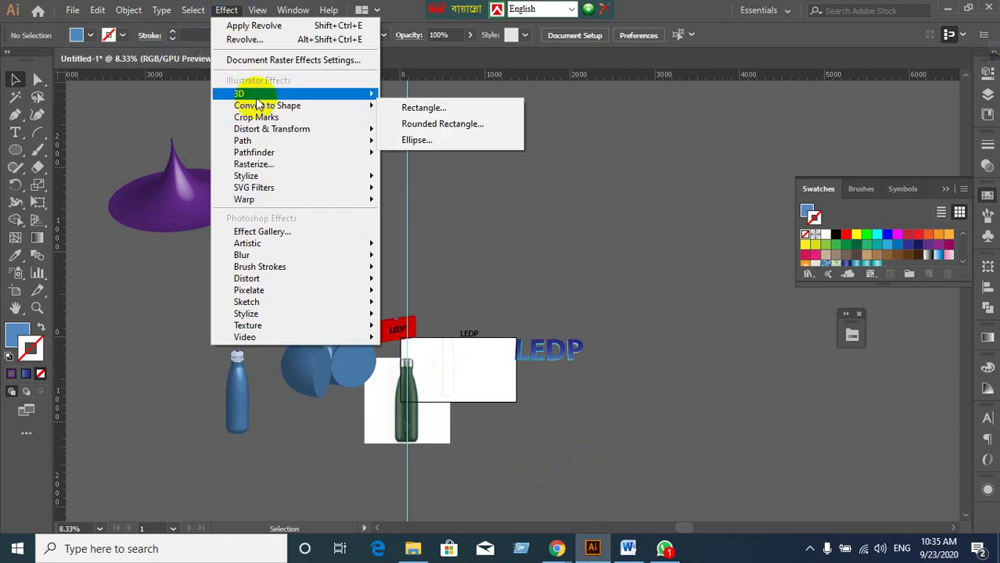
click(405, 110)
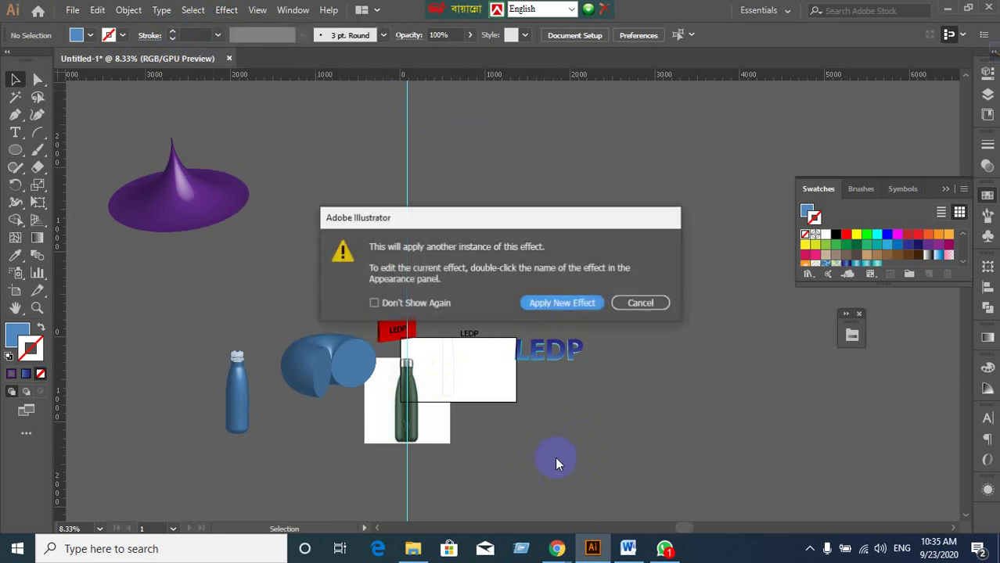
click(665, 303)
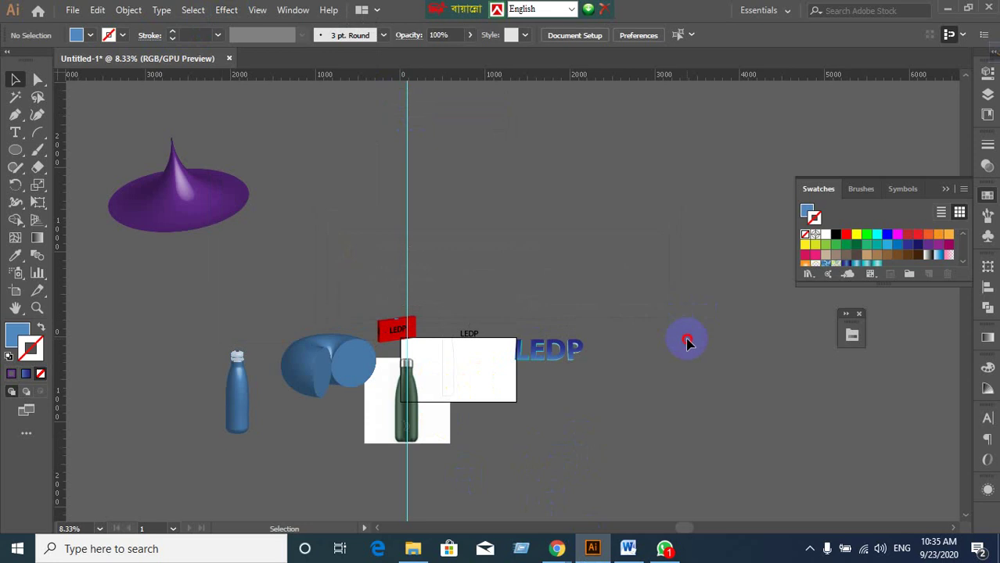
Minimize Illustrator, WhatsApp and File Explorer, then refresh the bare desktop.
click(948, 8)
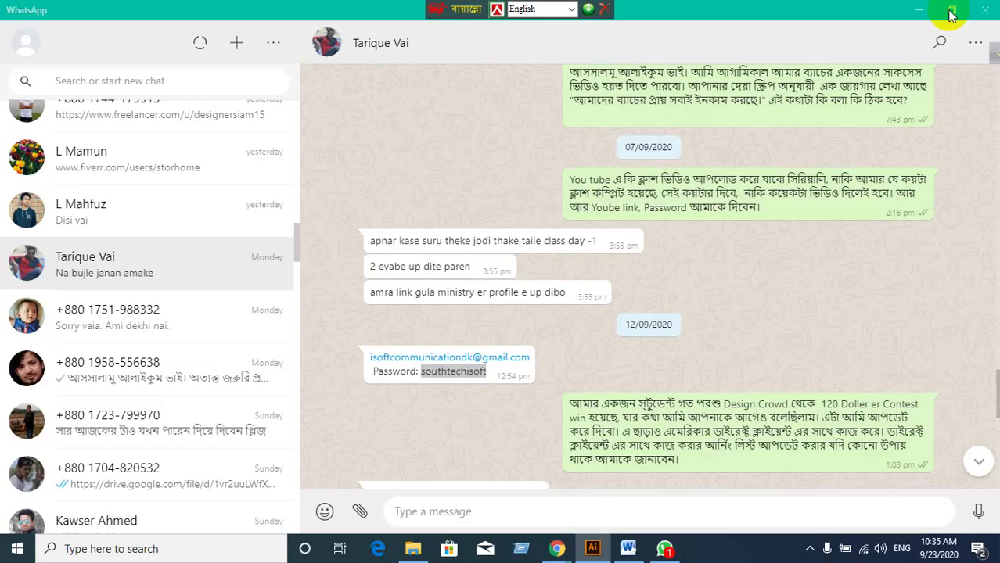
click(919, 9)
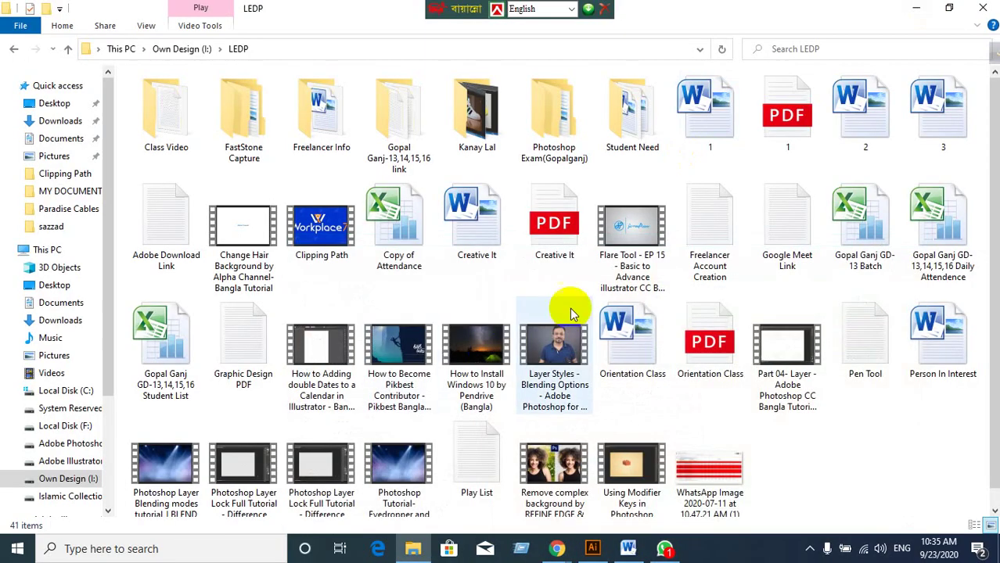
click(916, 8)
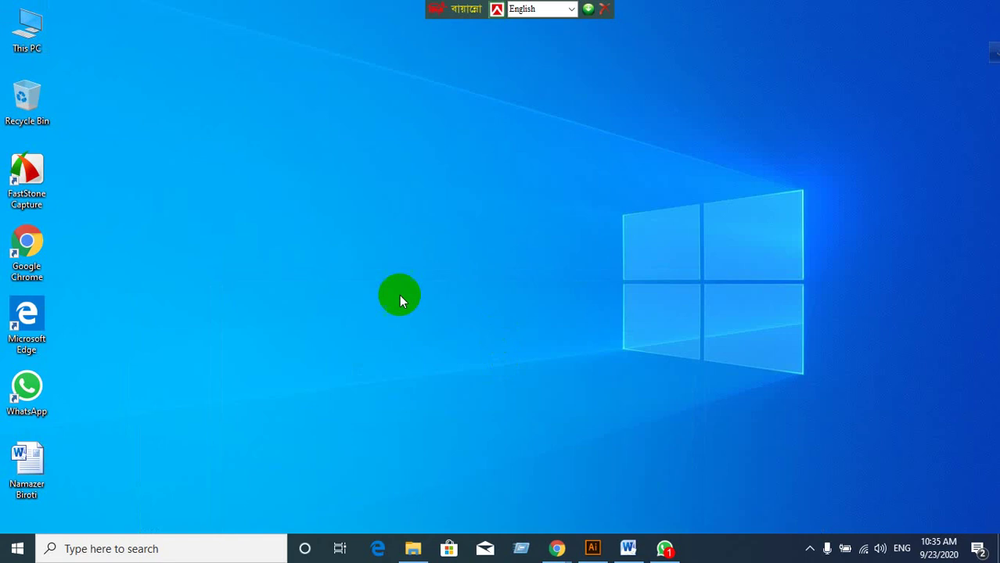
right_click(188, 115)
click(223, 156)
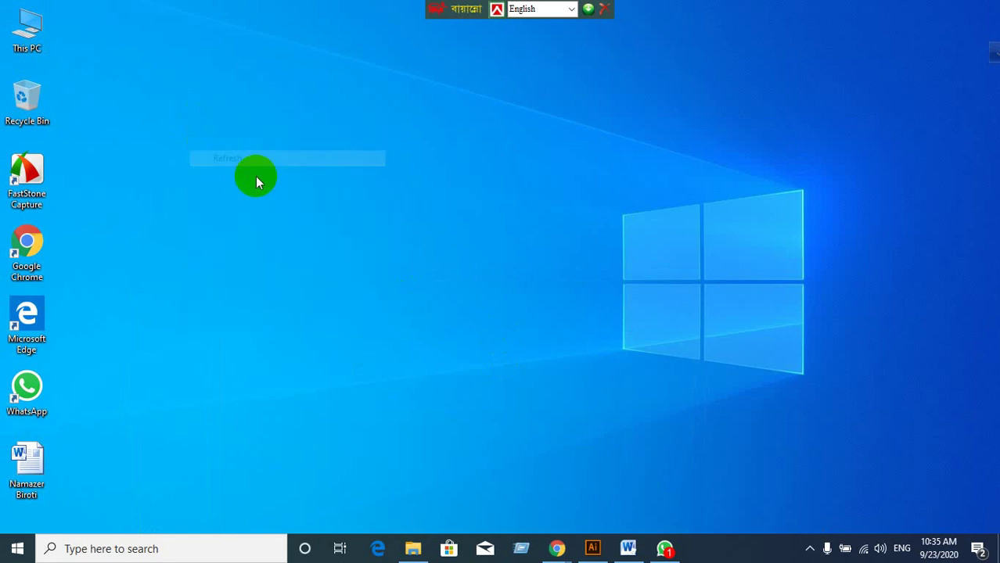